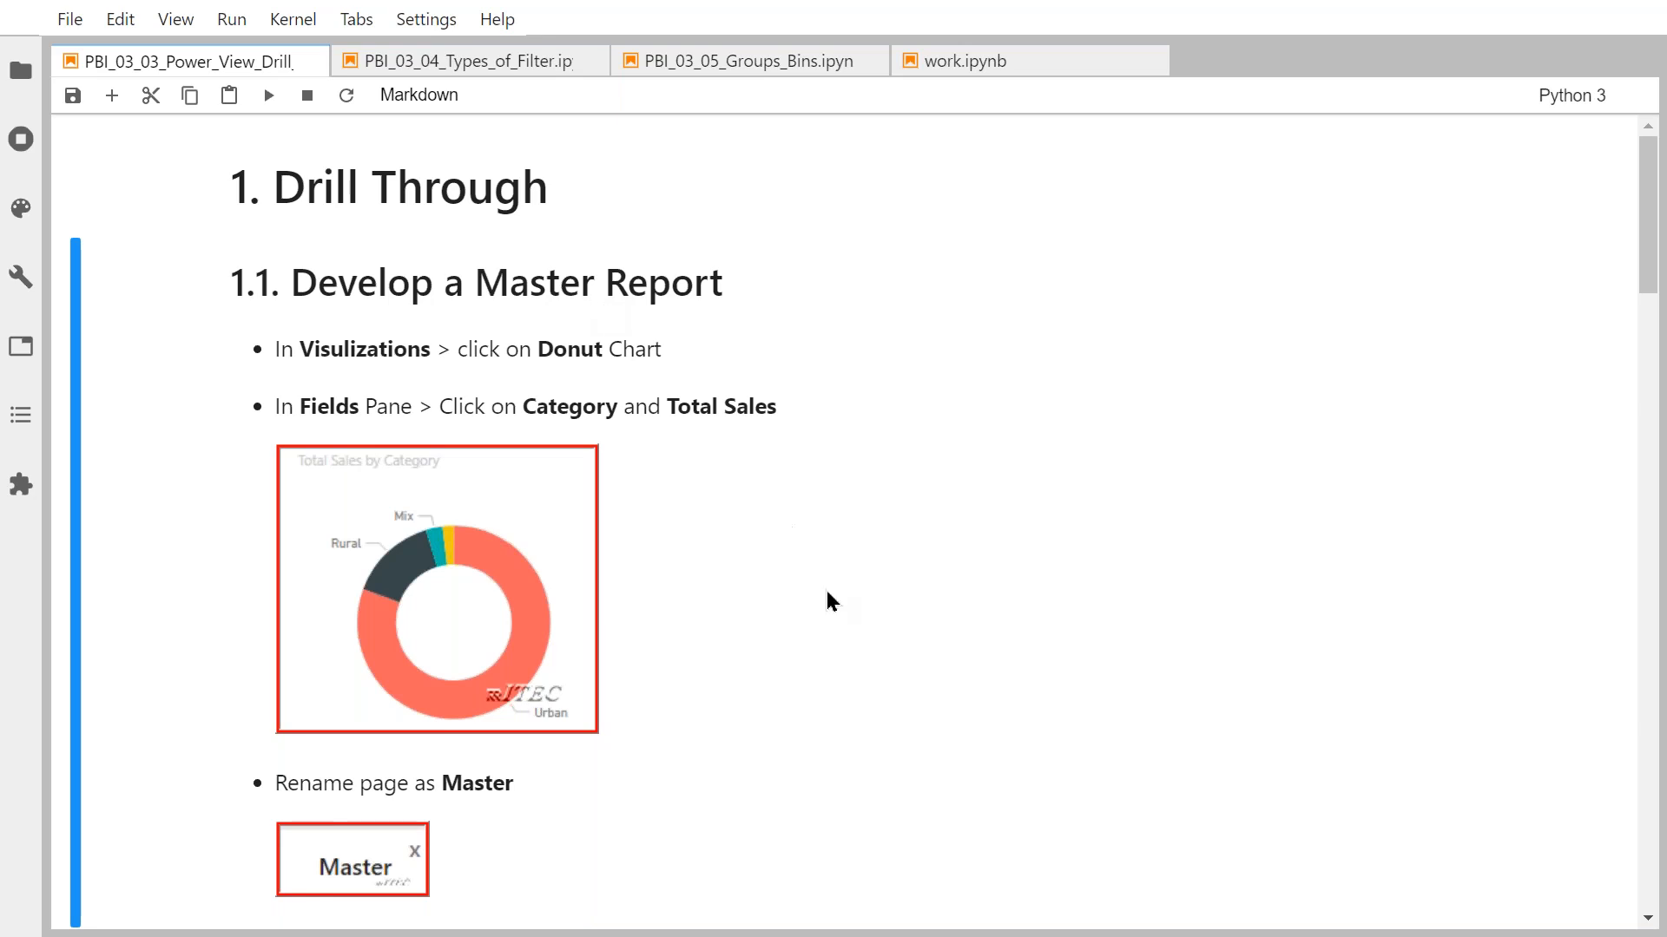
Switch from the JupyterLab drill-through notes to the 'Lab 4 - Starting' Power BI Desktop window.
key(alt+Tab)
key(alt+Tab)
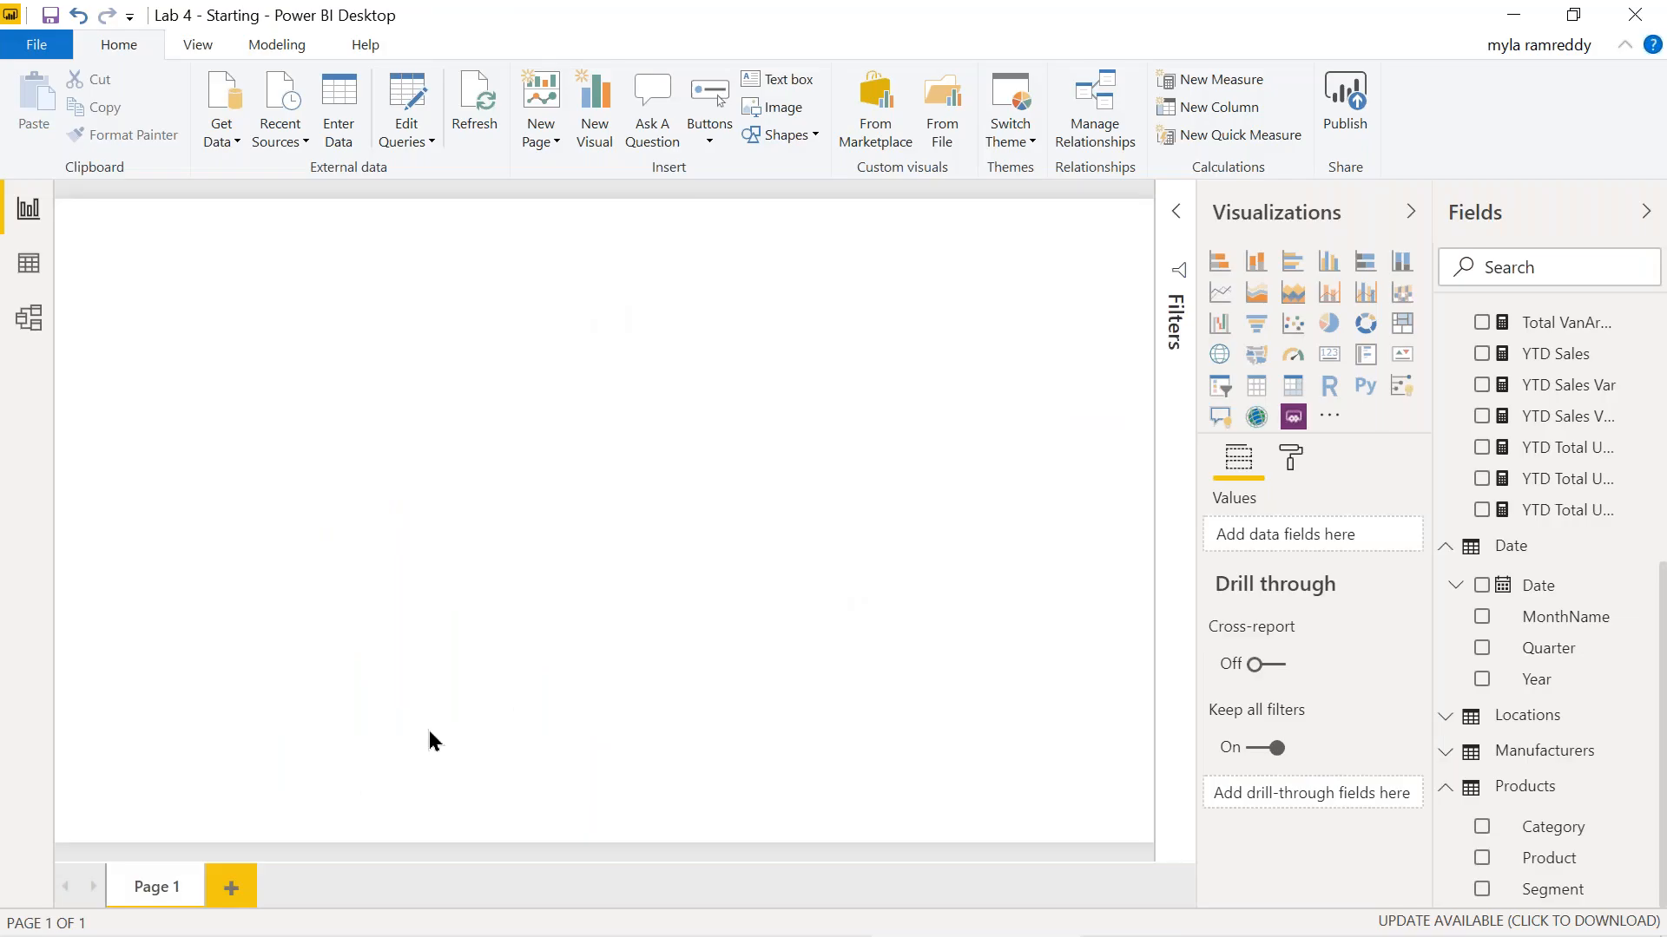
Rename Page 1 to 'Master Page' and add a Category table listing Mix, Rural, Urban, Youth.
right_click(160, 892)
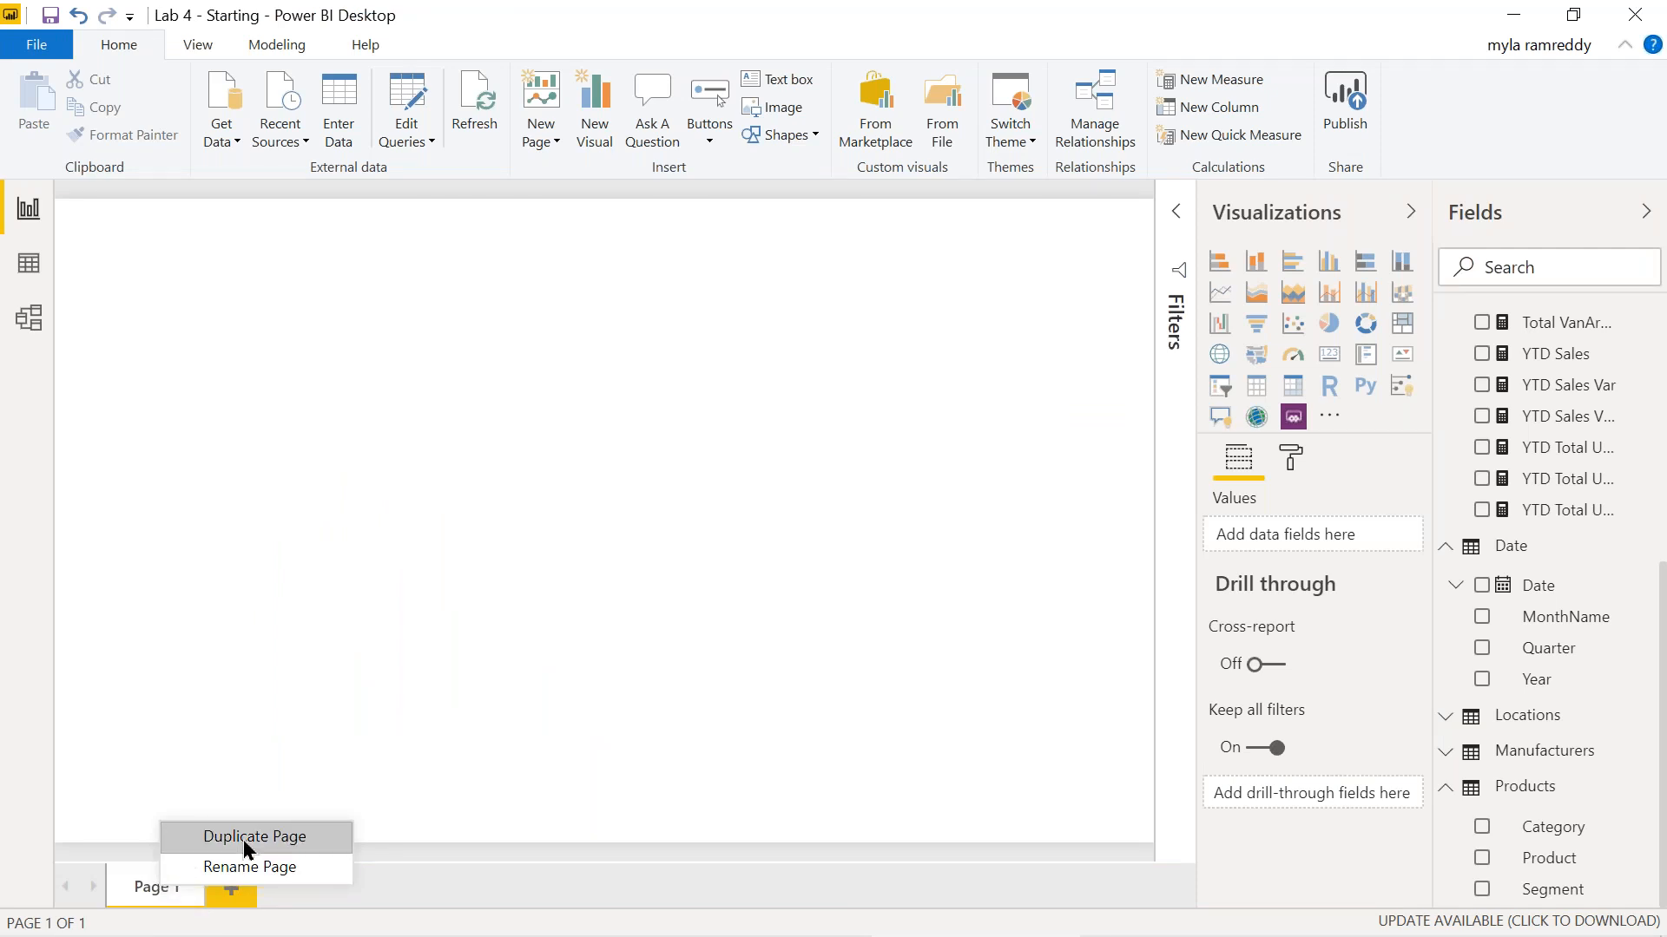
click(263, 868)
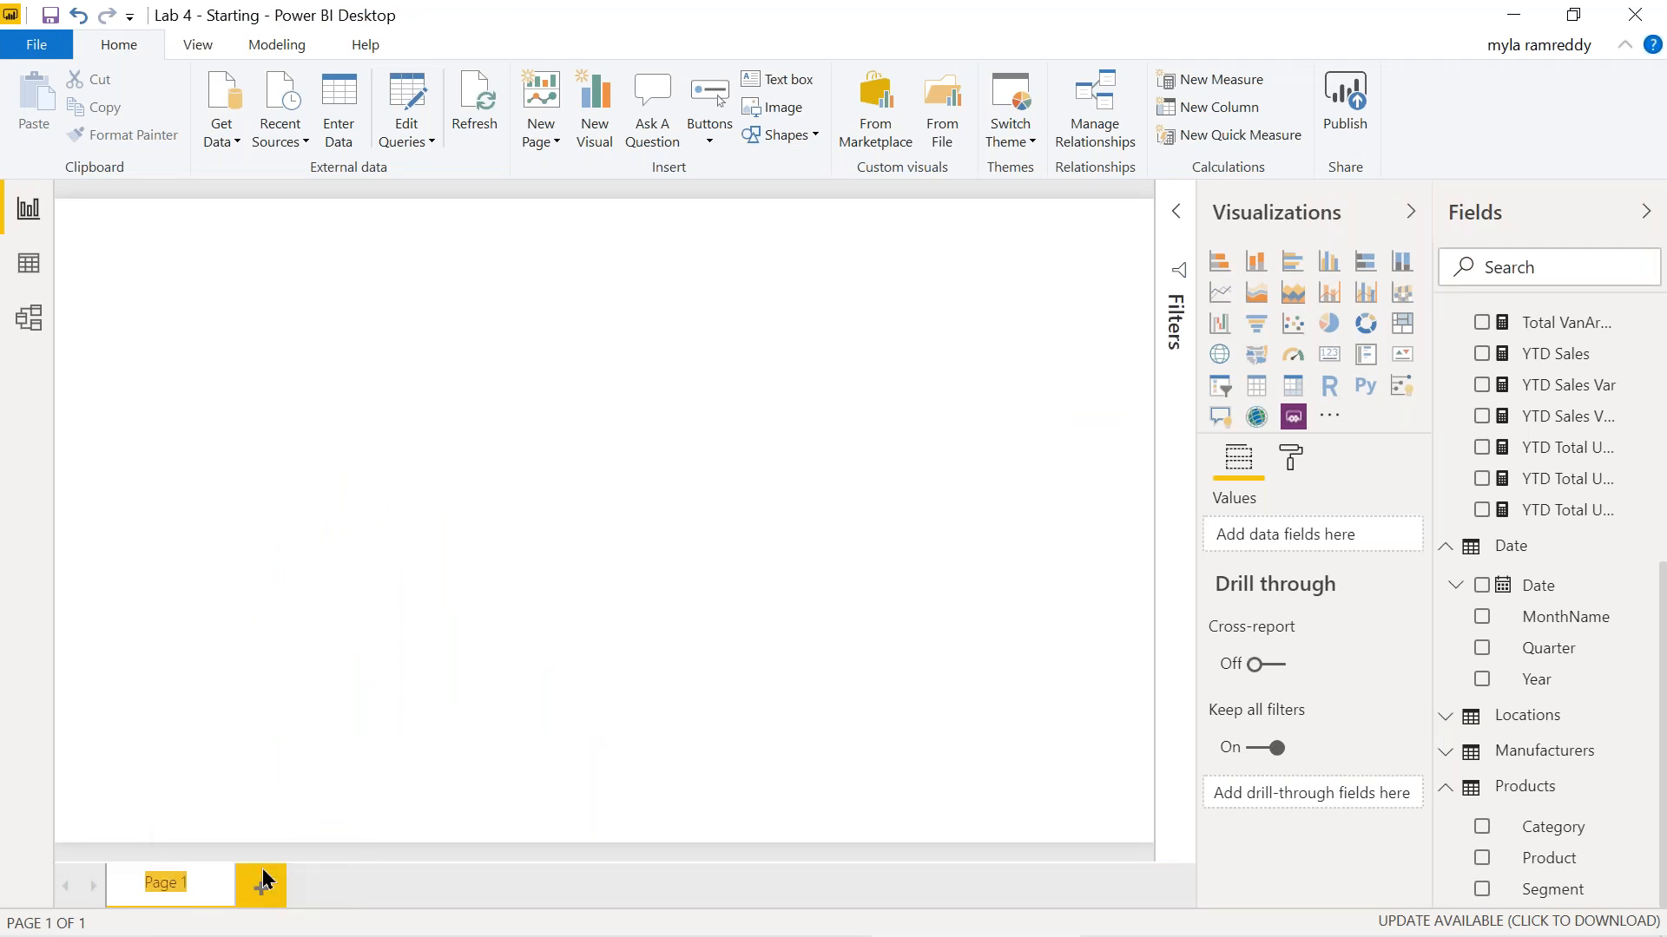
text(Master)
text( Page)
click(428, 697)
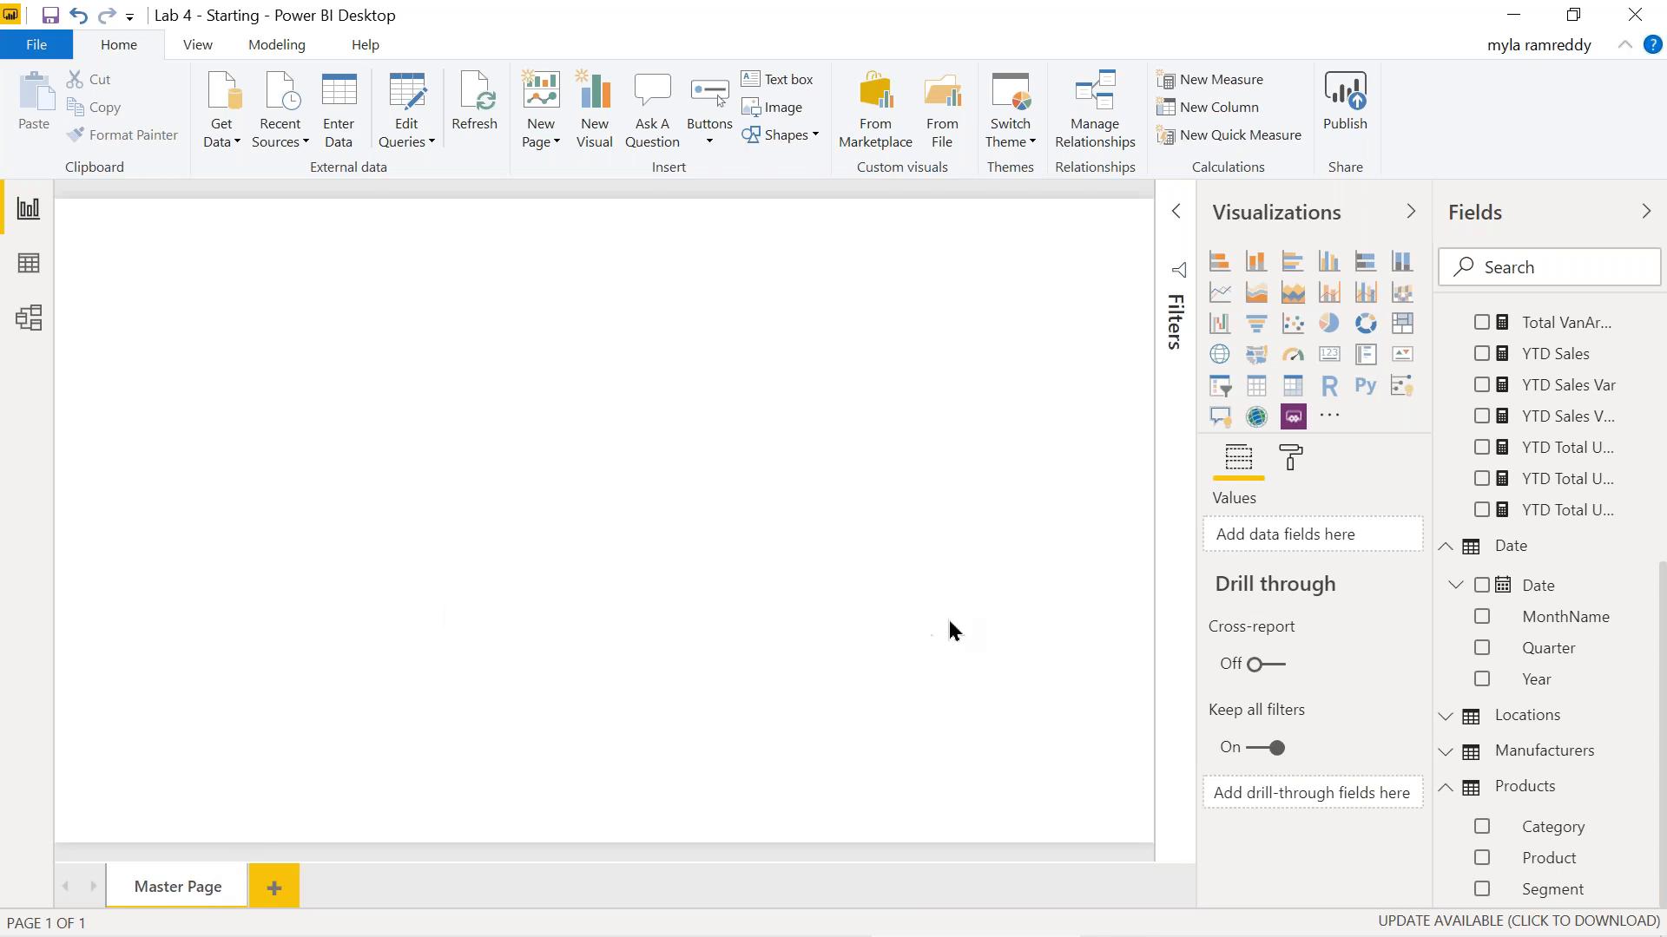
click(1482, 828)
Add Total Sales and turn the table into a Total Sales by Category donut chart.
scroll(1492, 584, up, 5)
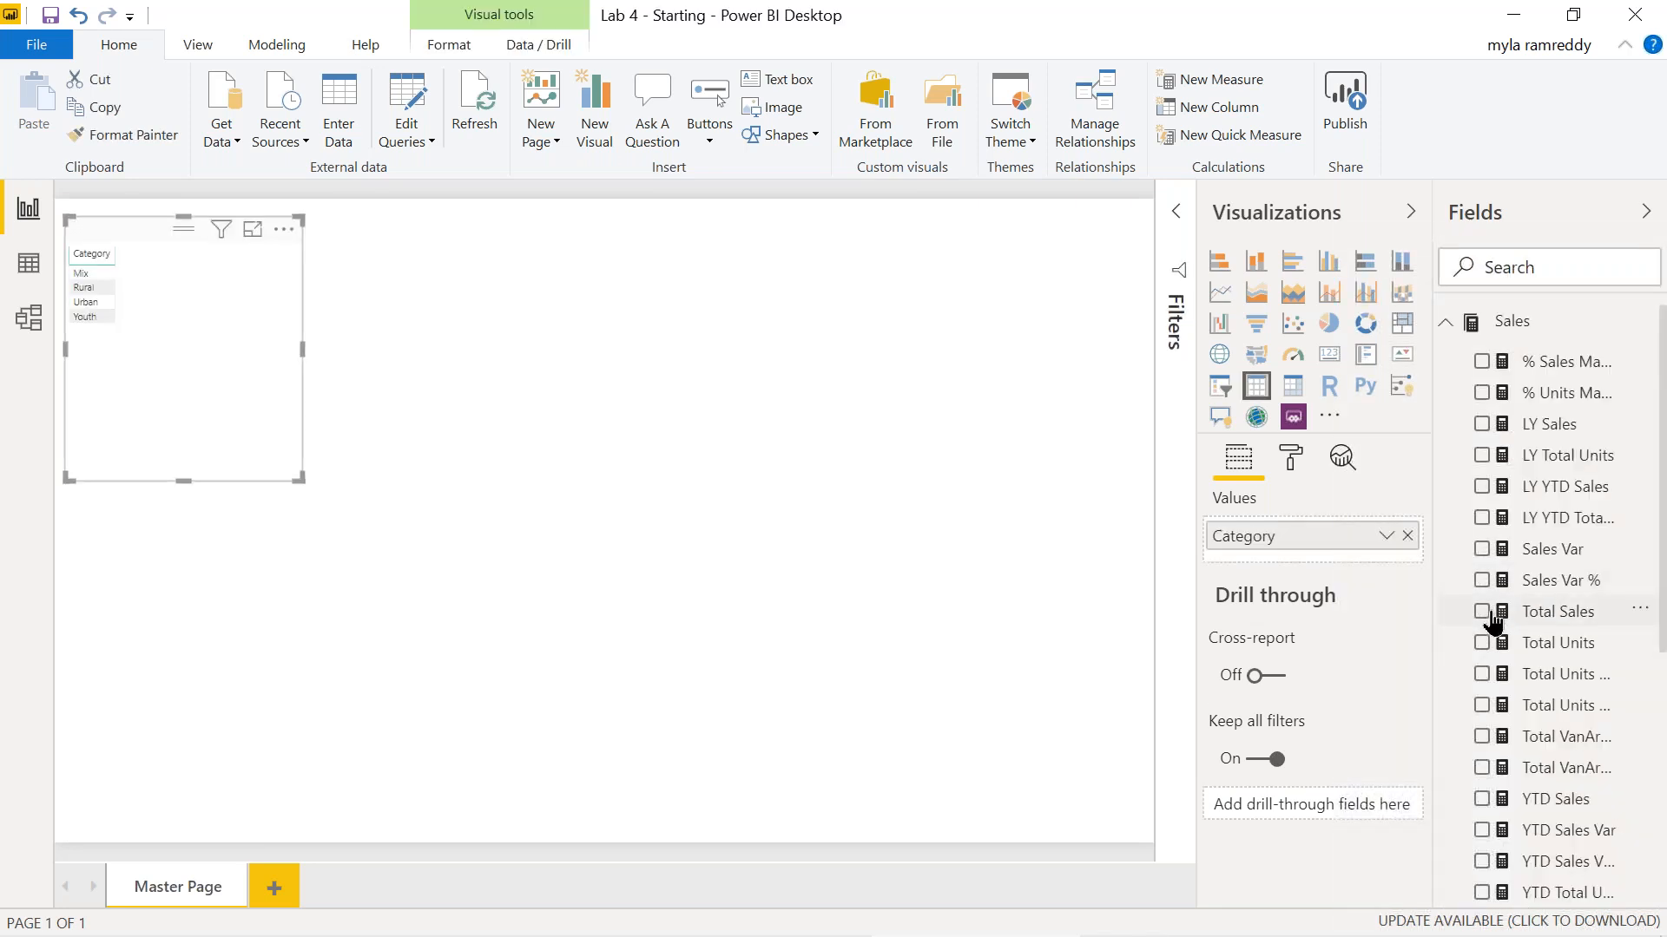
click(1482, 612)
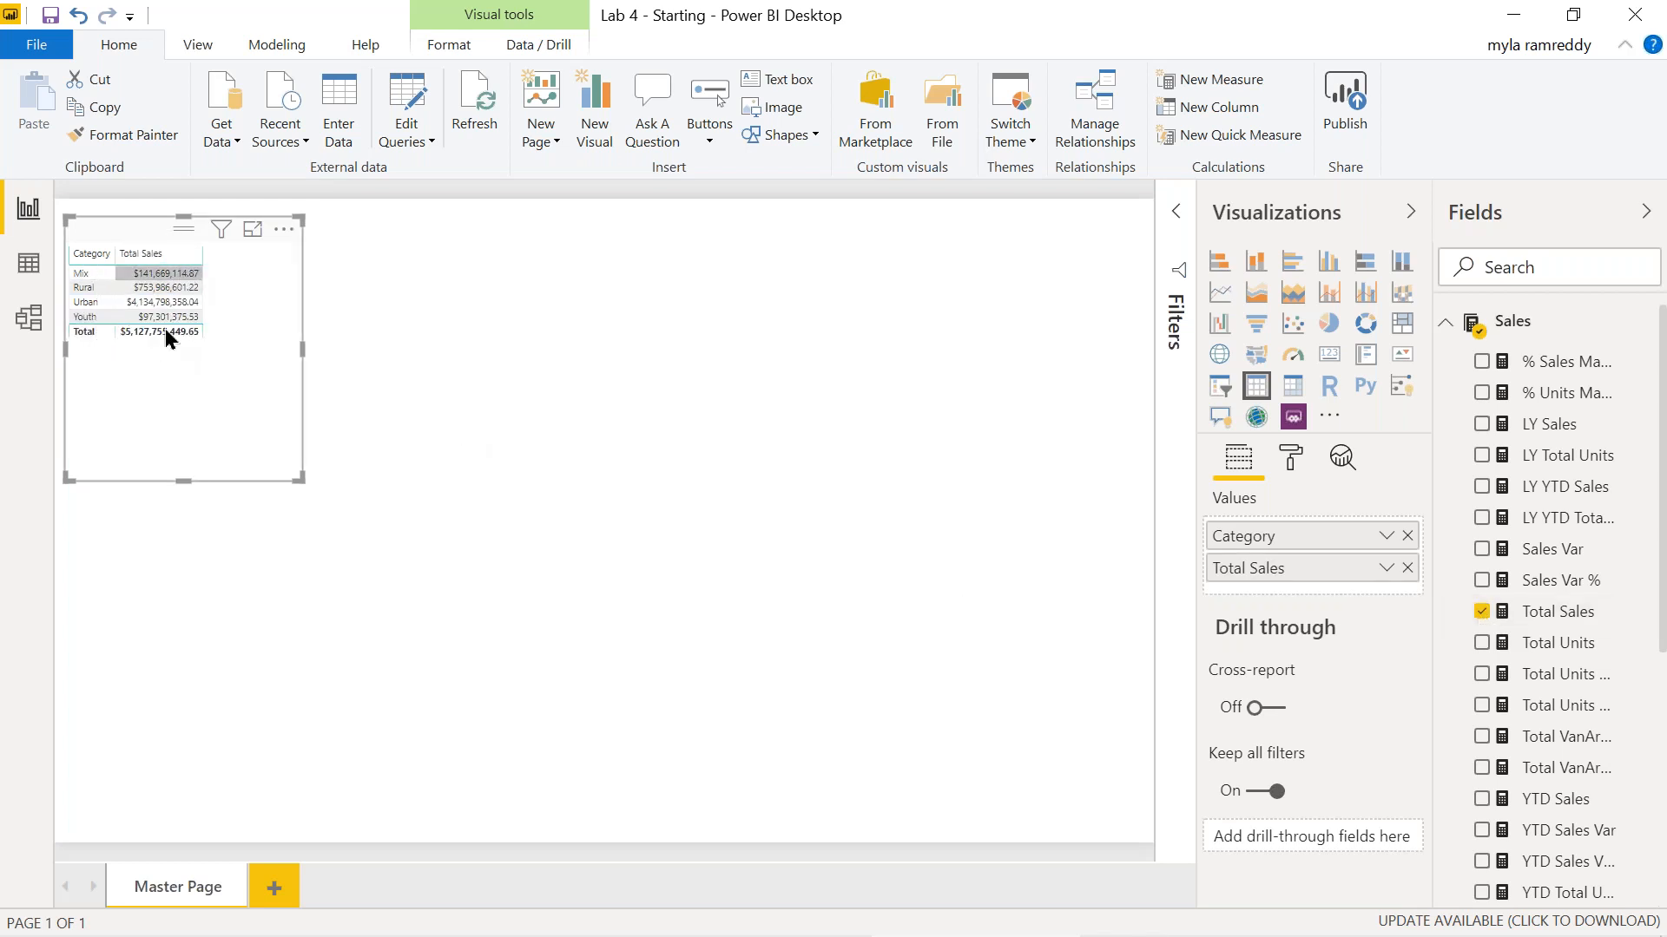
mouse_move(168, 320)
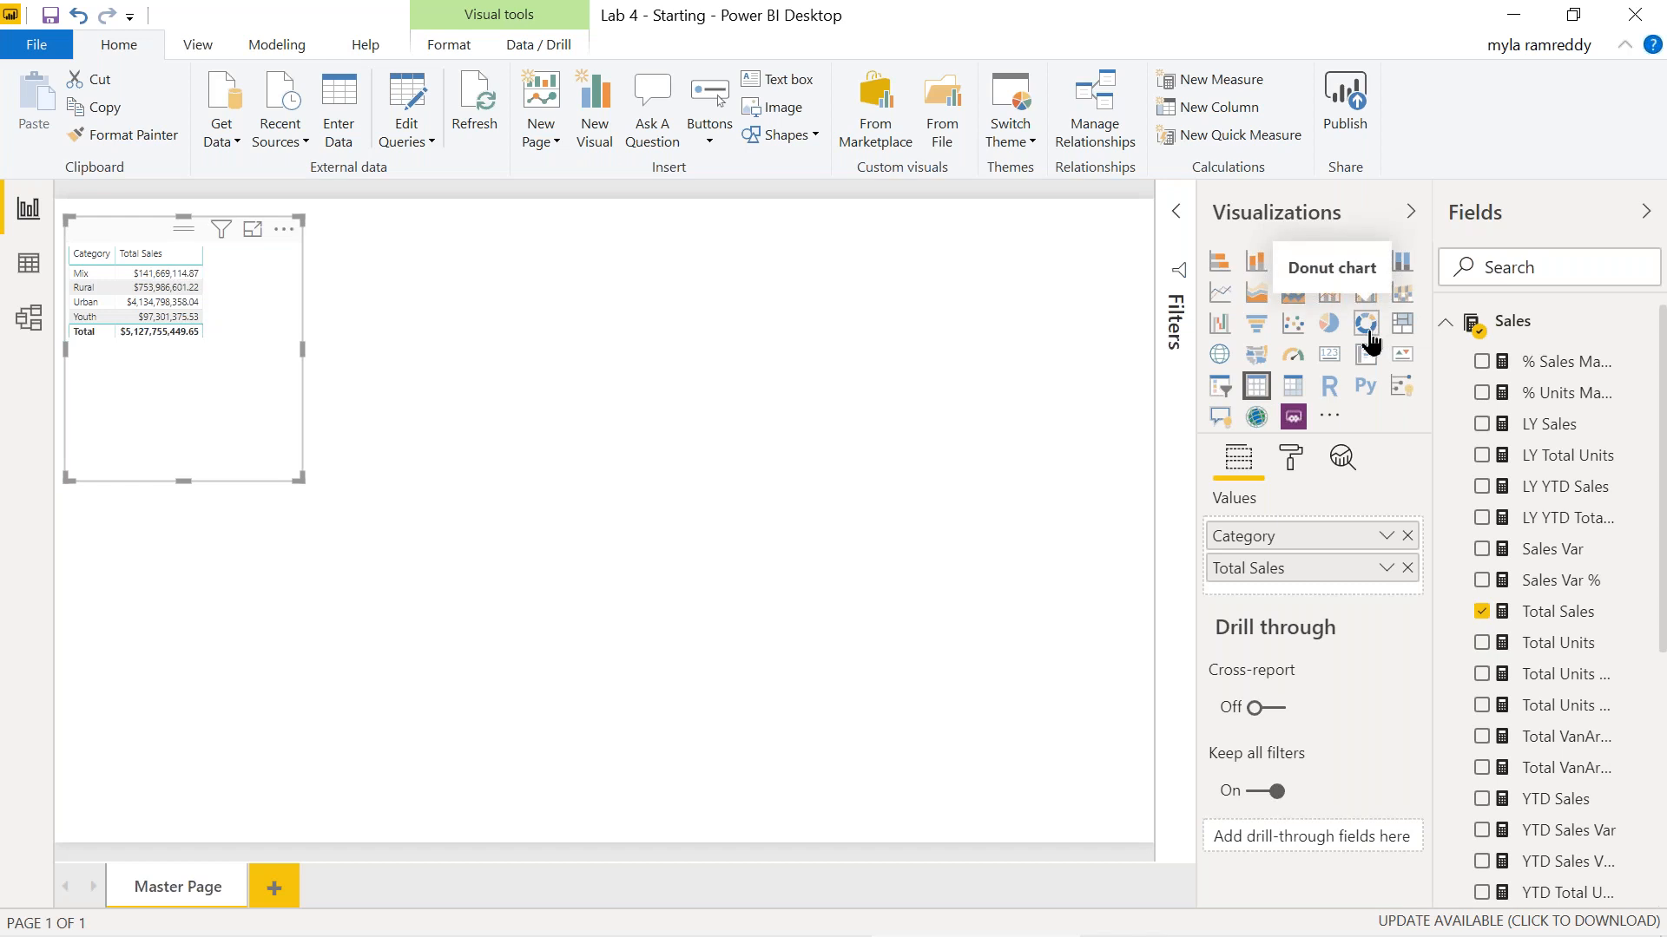
click(1366, 334)
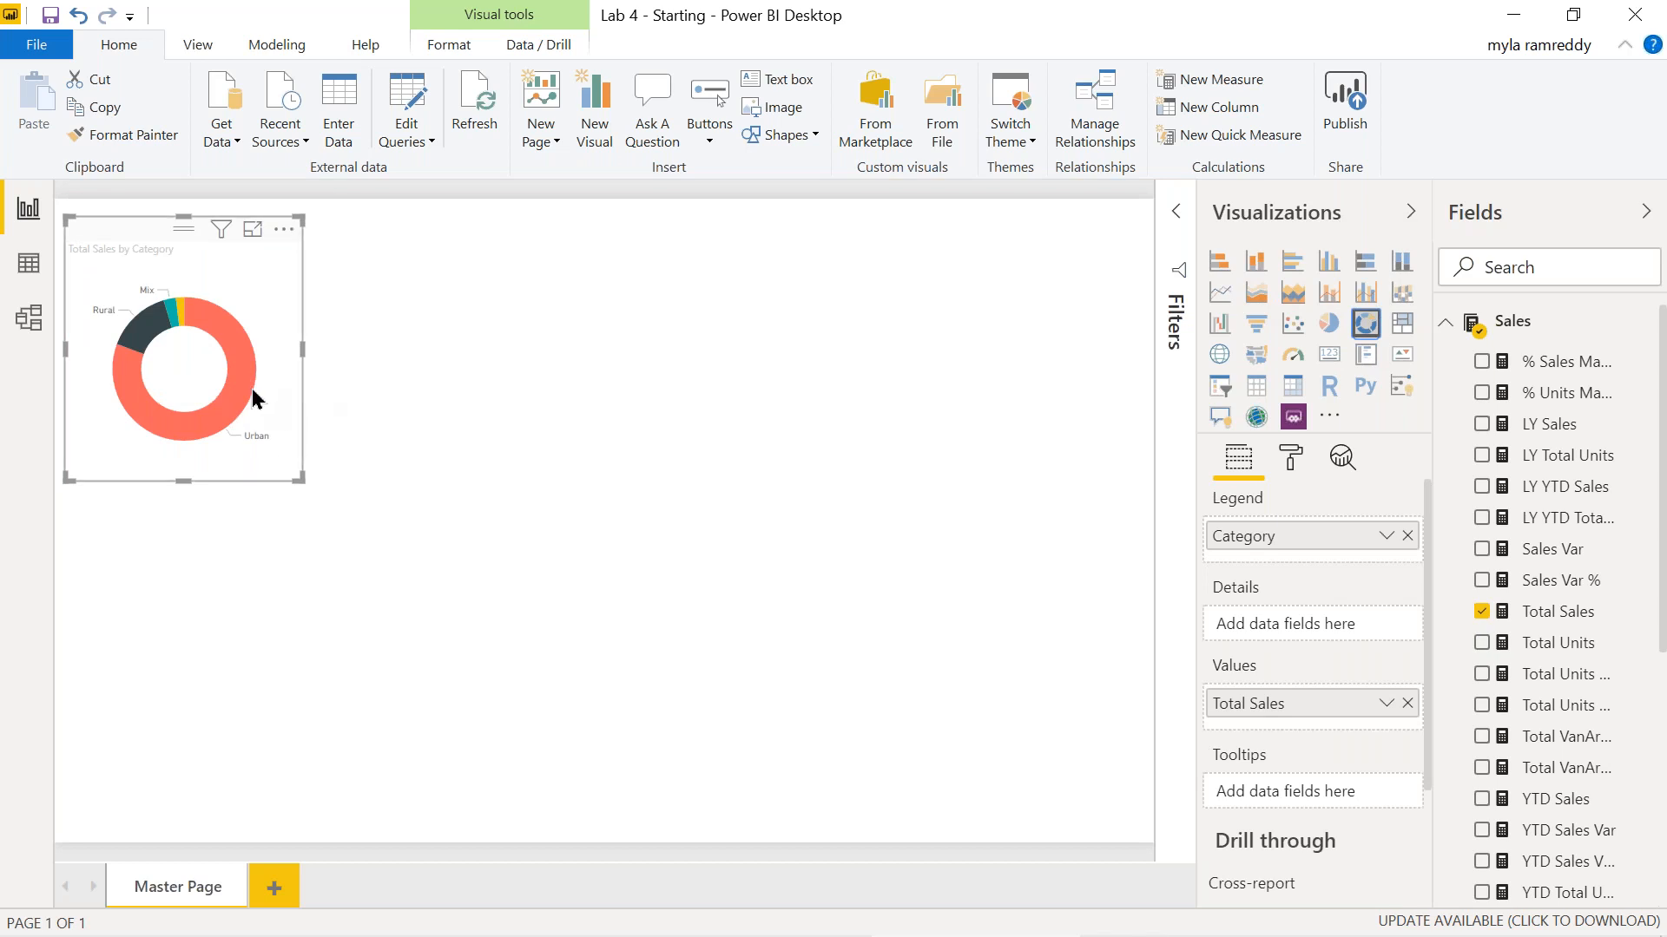
Copy the donut chart visual.
right_click(246, 388)
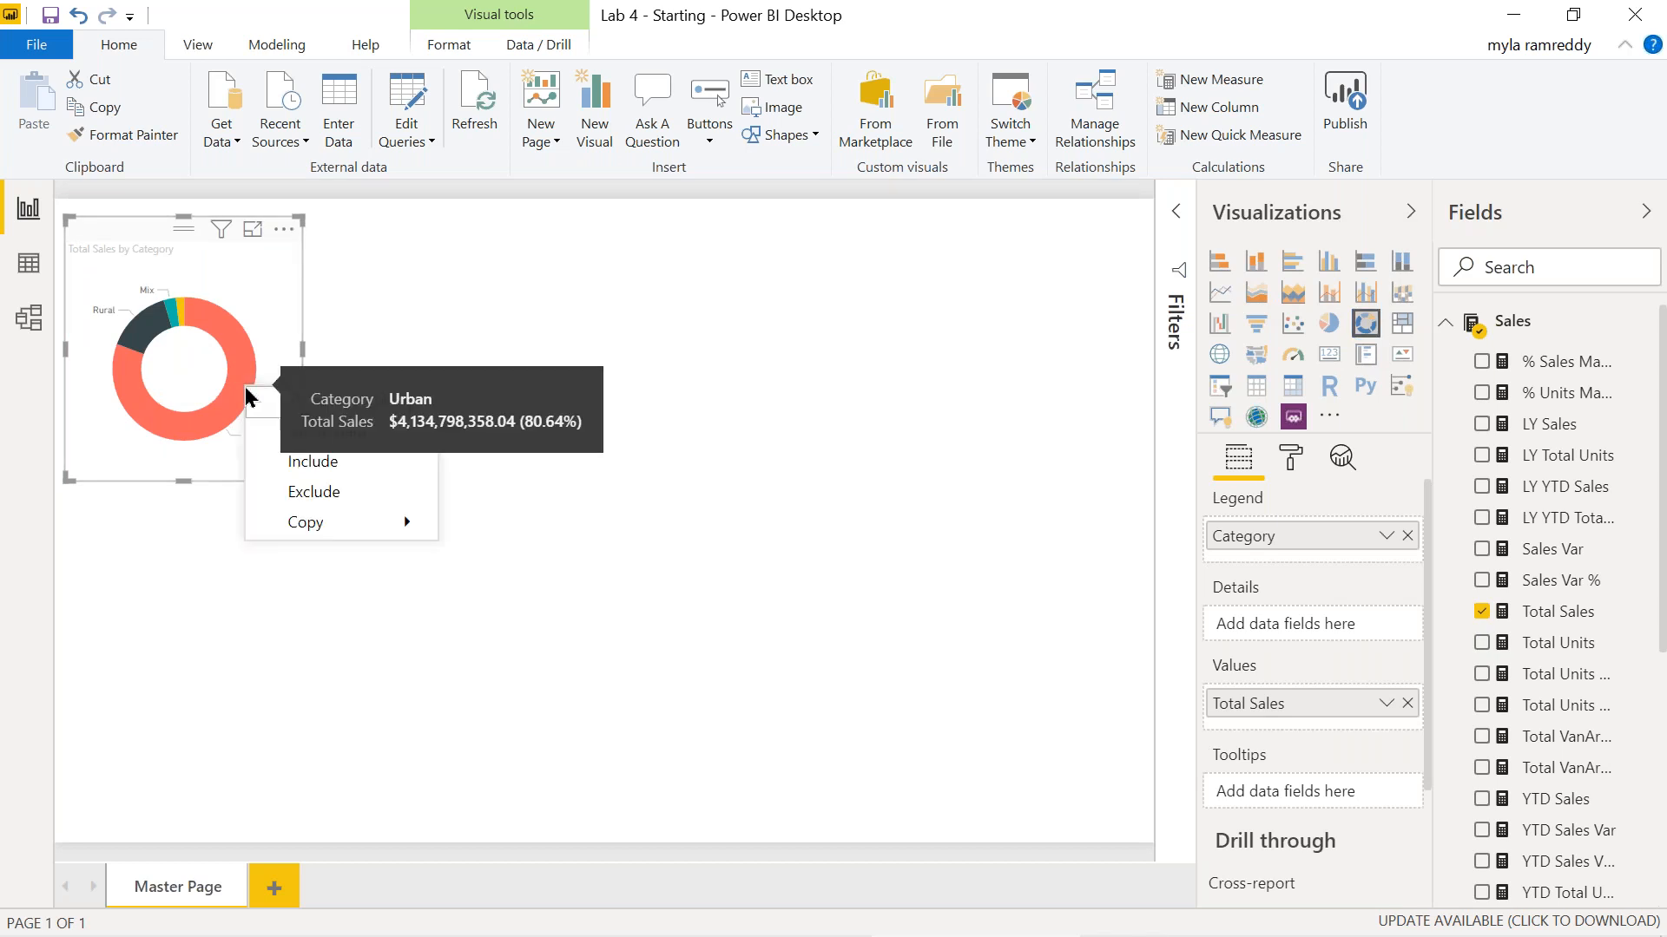
mouse_move(321, 517)
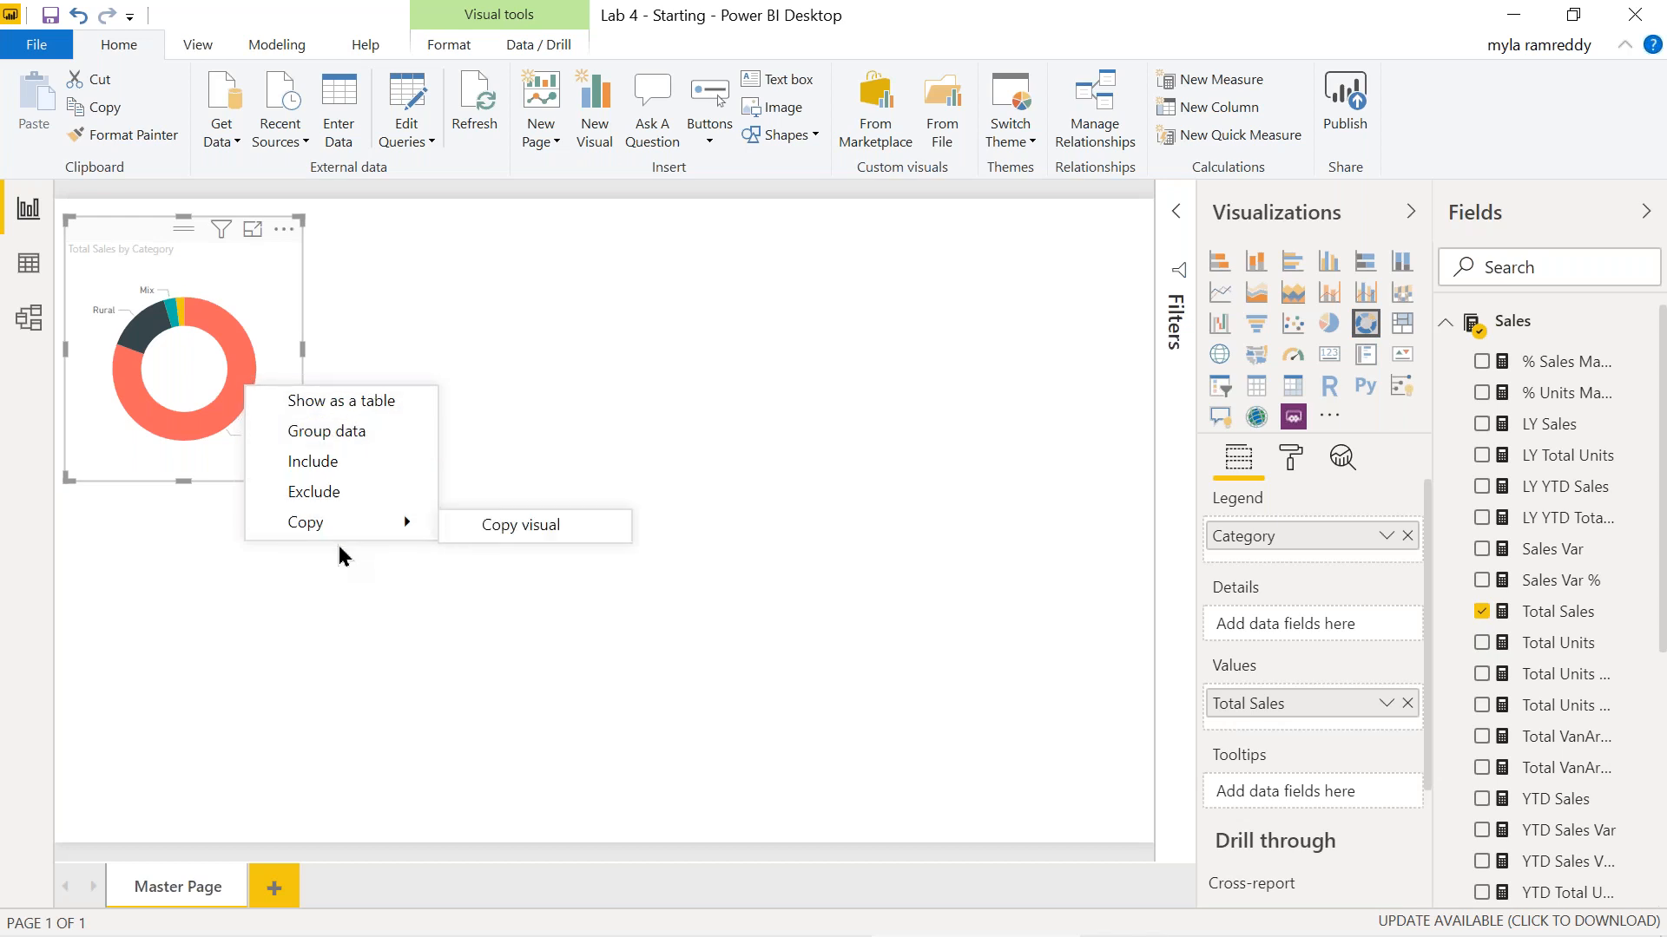
click(346, 735)
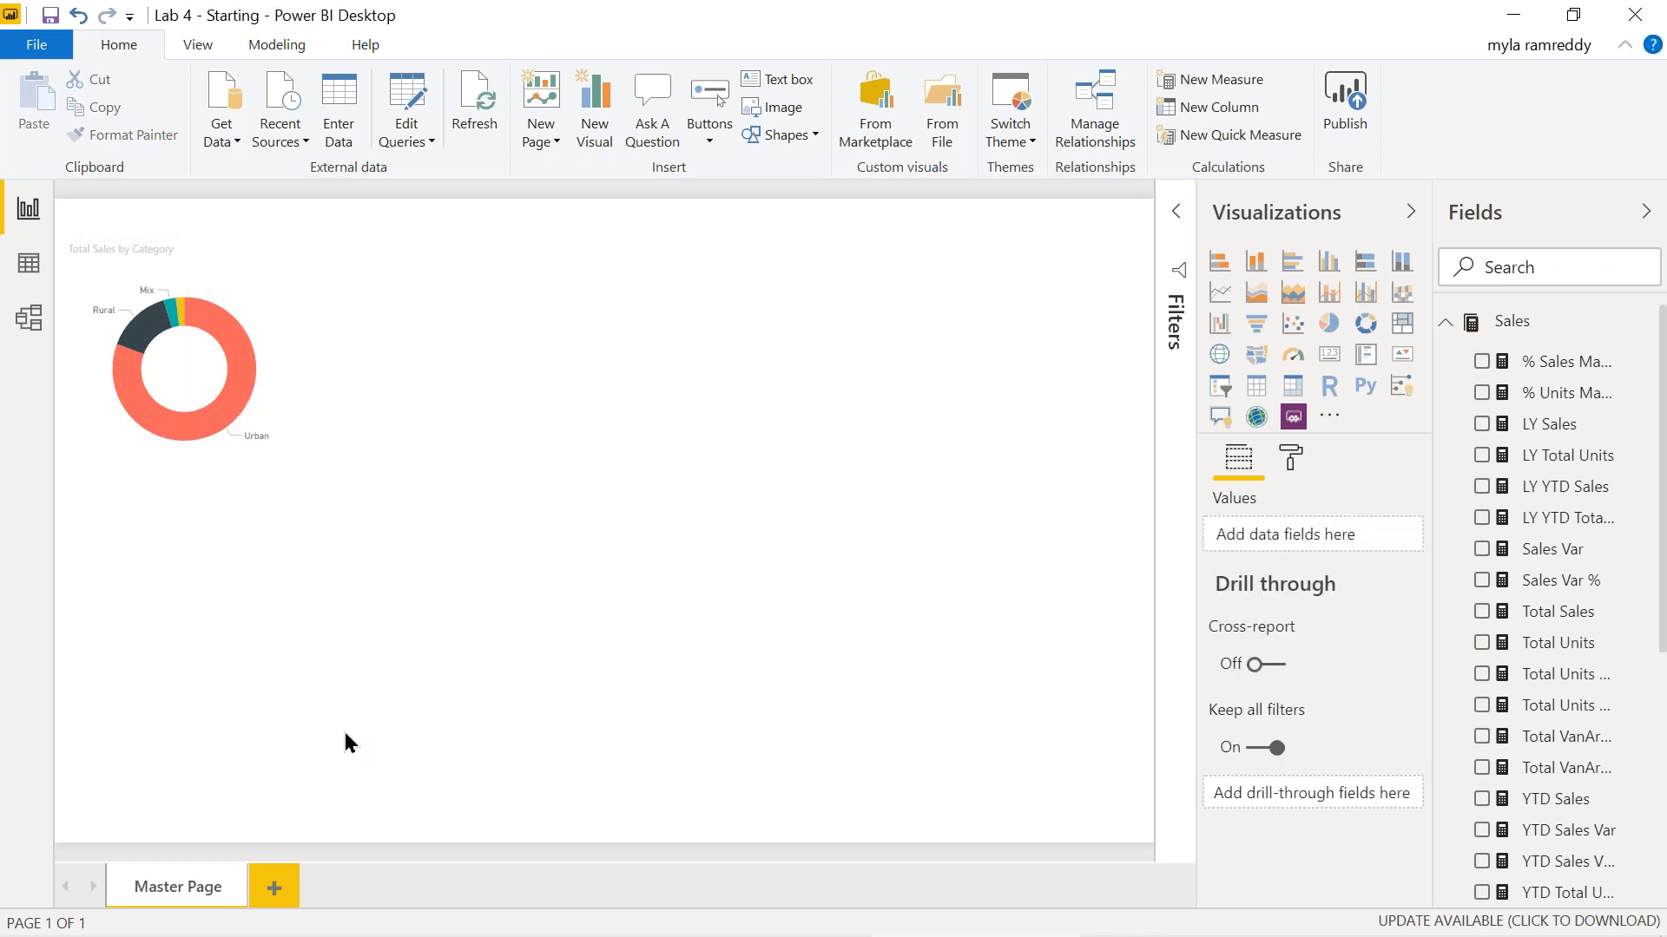
Add a new report page named 'Detail Page'.
click(276, 890)
right_click(280, 903)
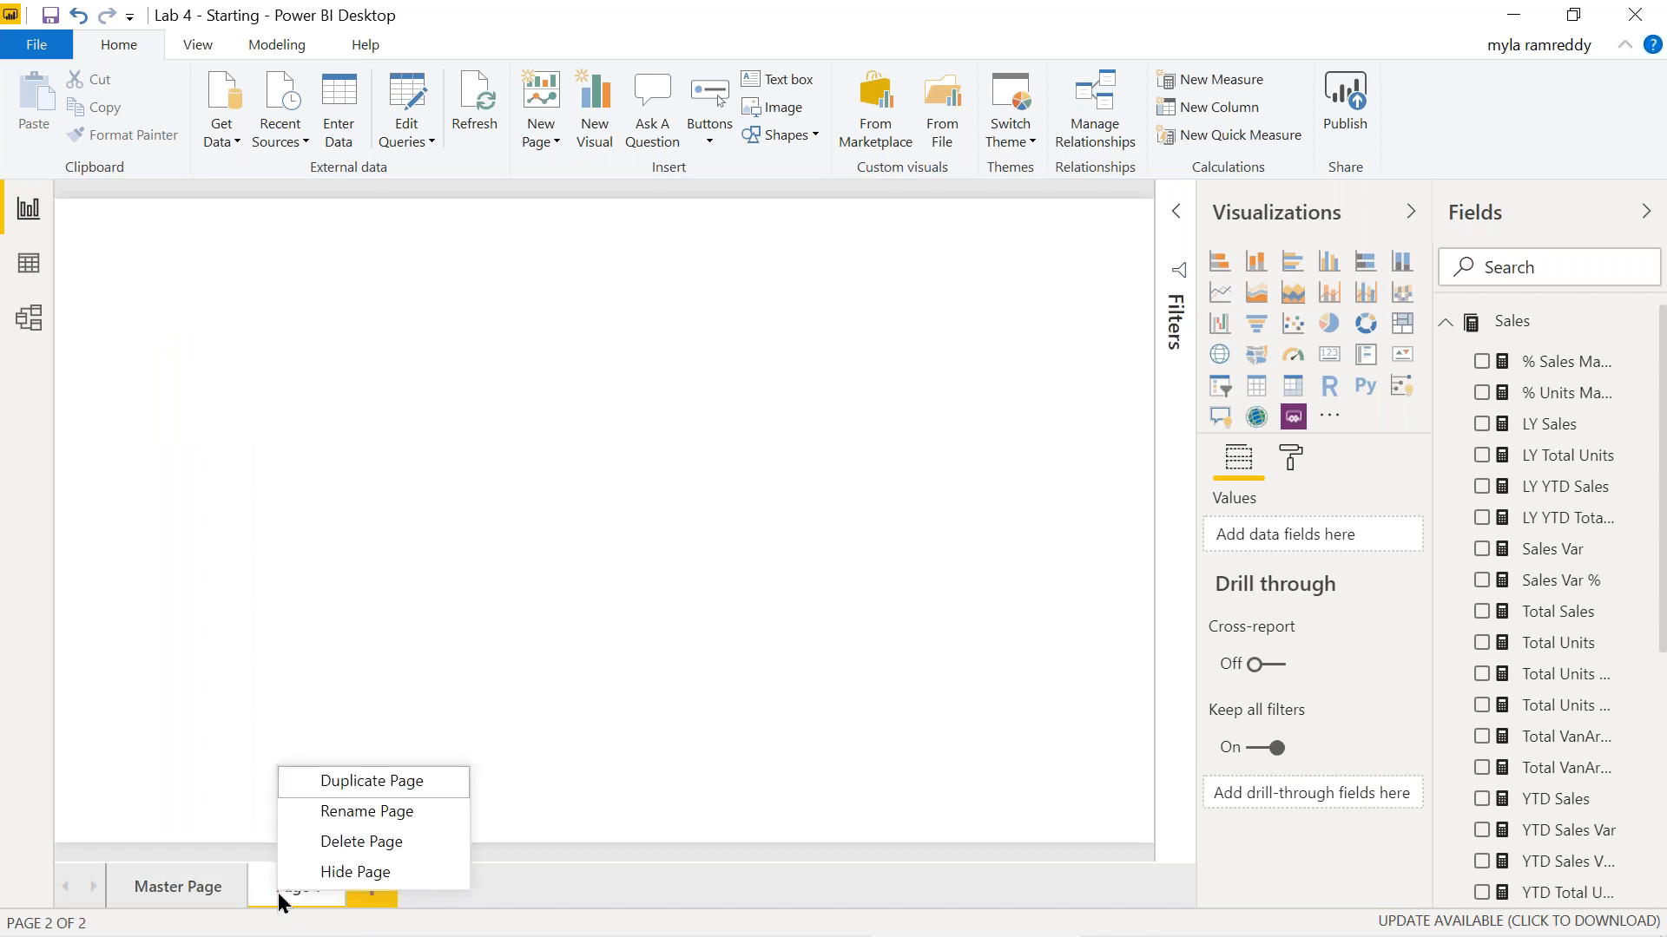
click(360, 812)
text(Detail)
text( Page)
key(Return)
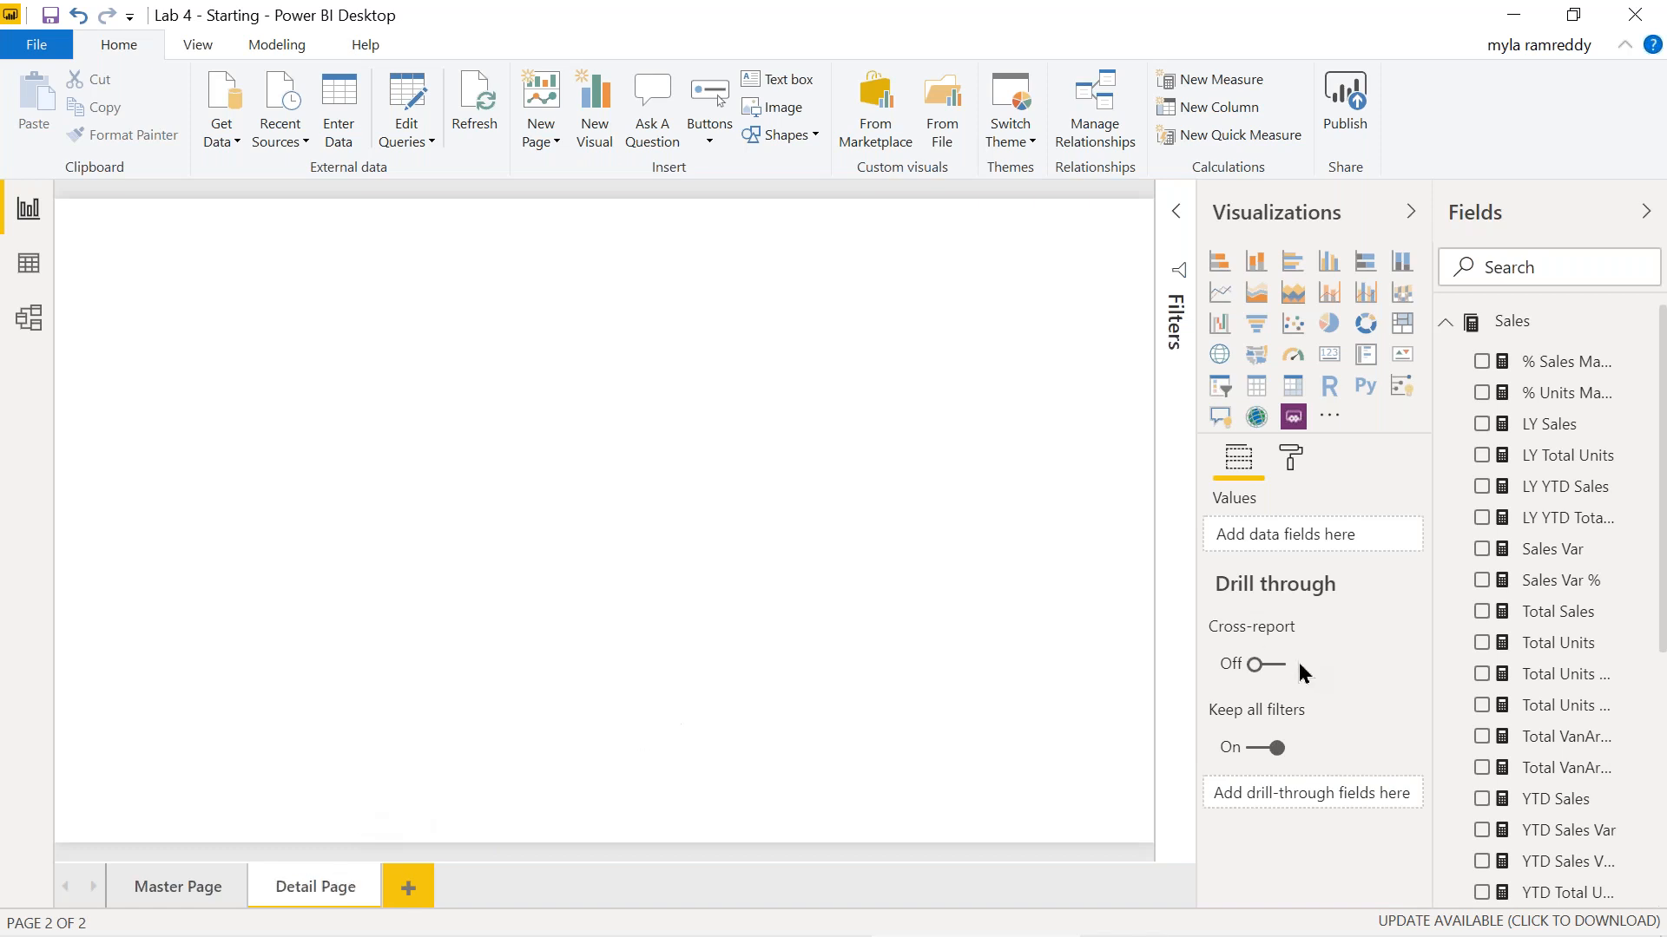
Build a widened table of Category, Segment, Year, Total Sales and Total Units, then return to Master Page.
scroll(1476, 732, down, 5)
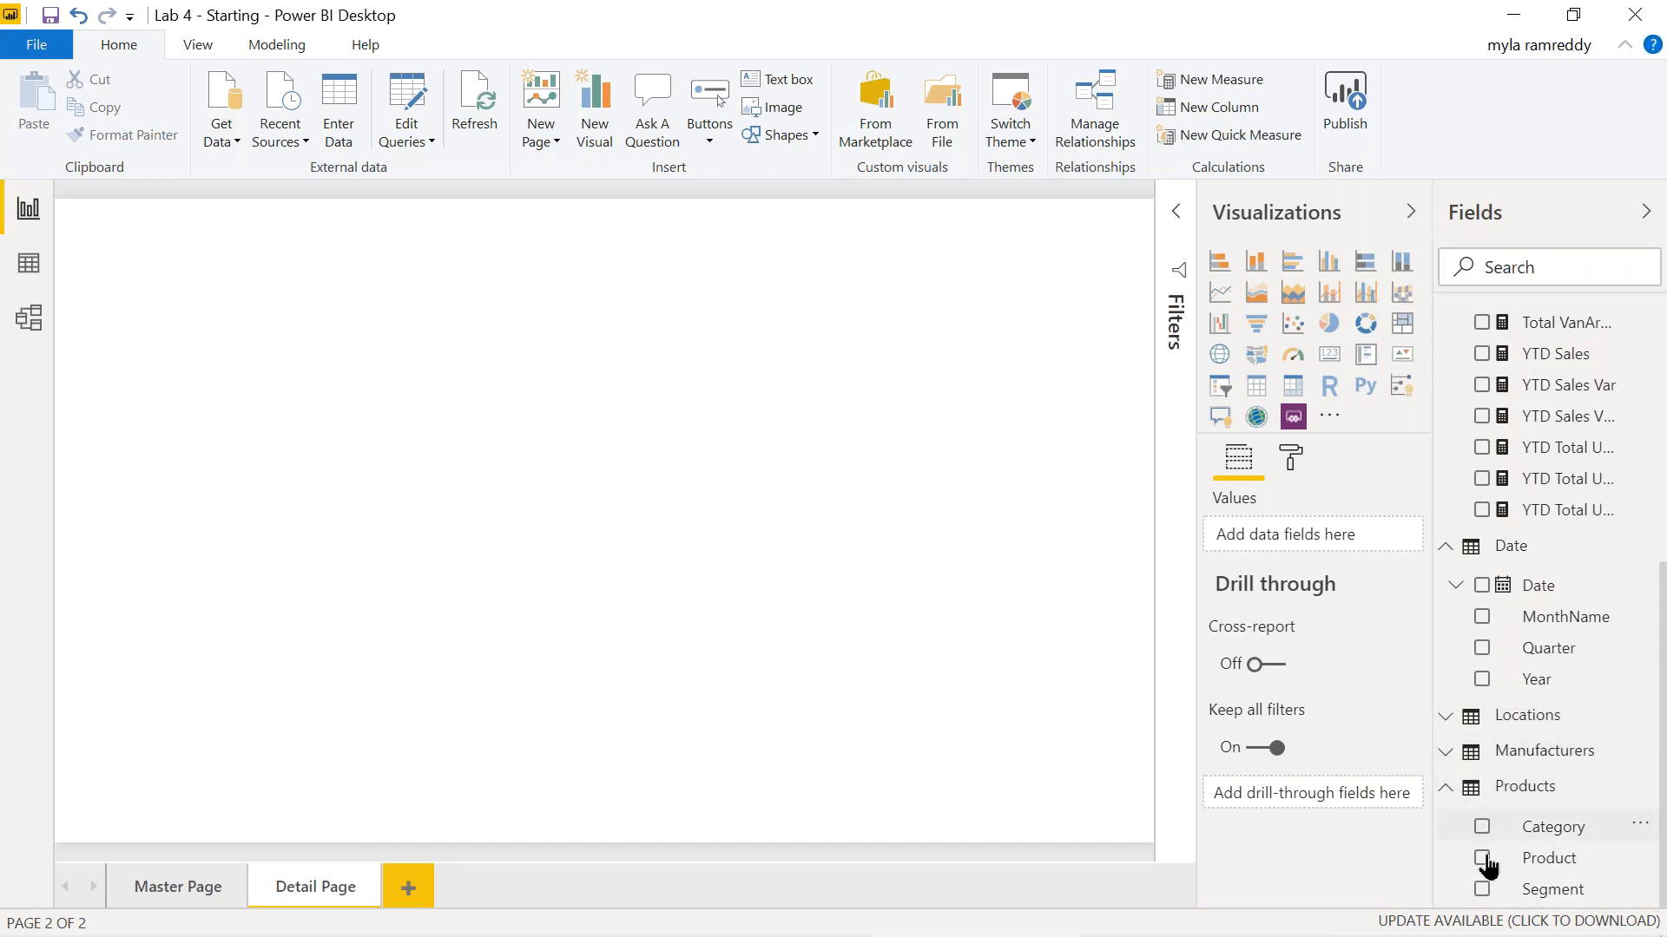
click(1482, 826)
click(1482, 889)
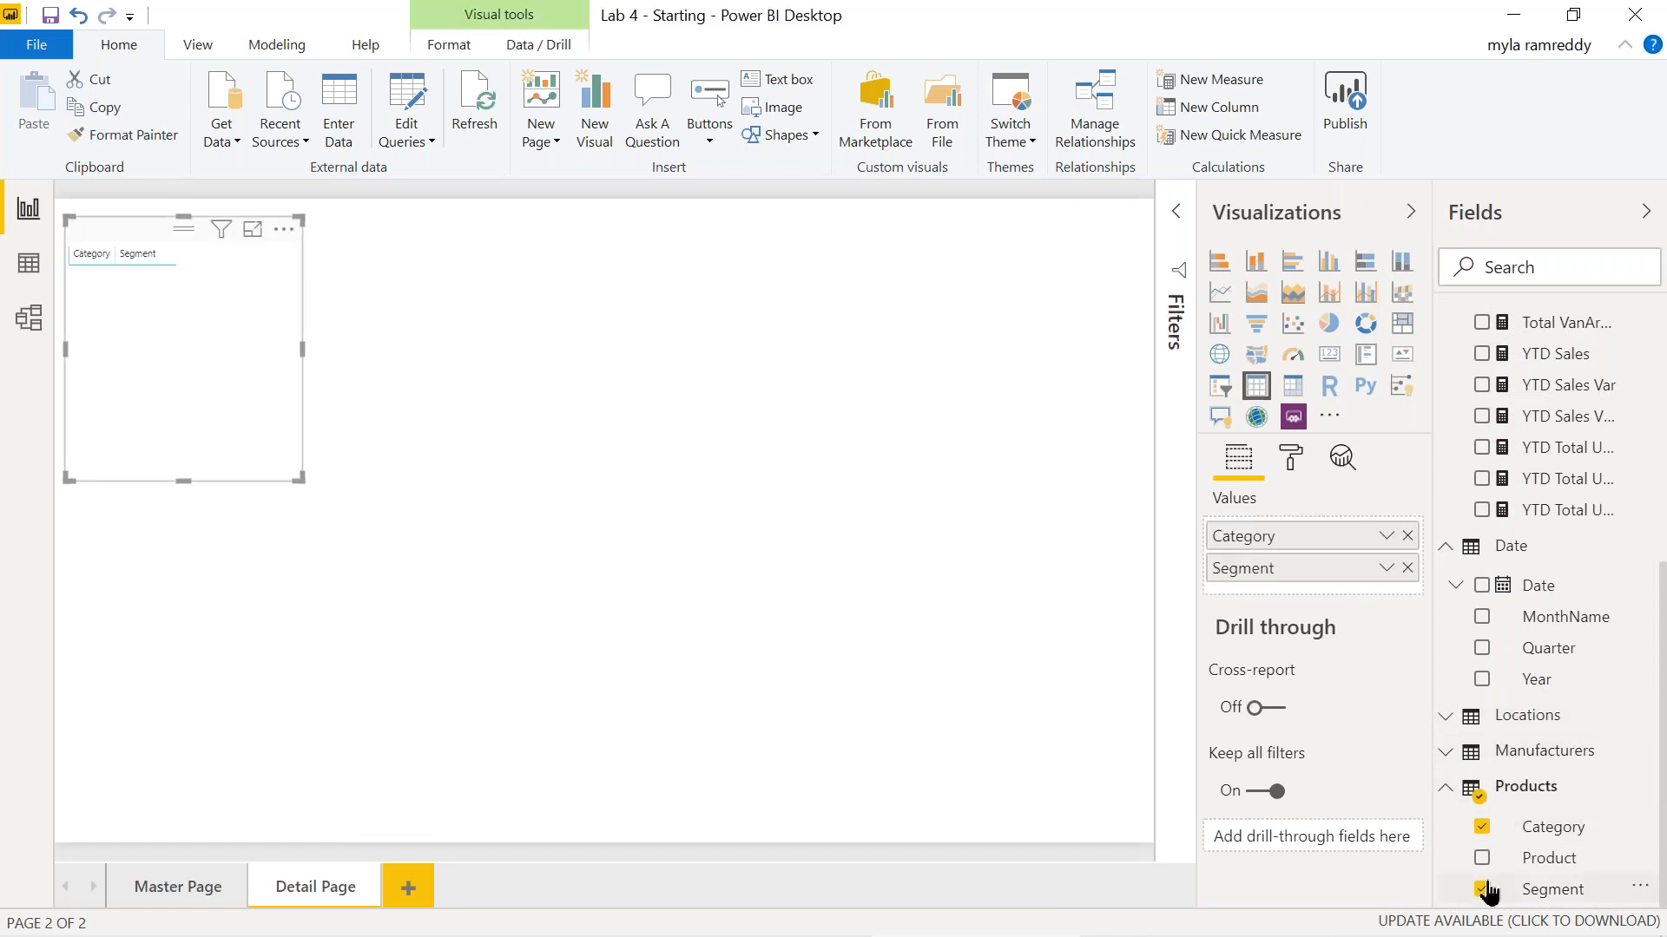
click(1483, 680)
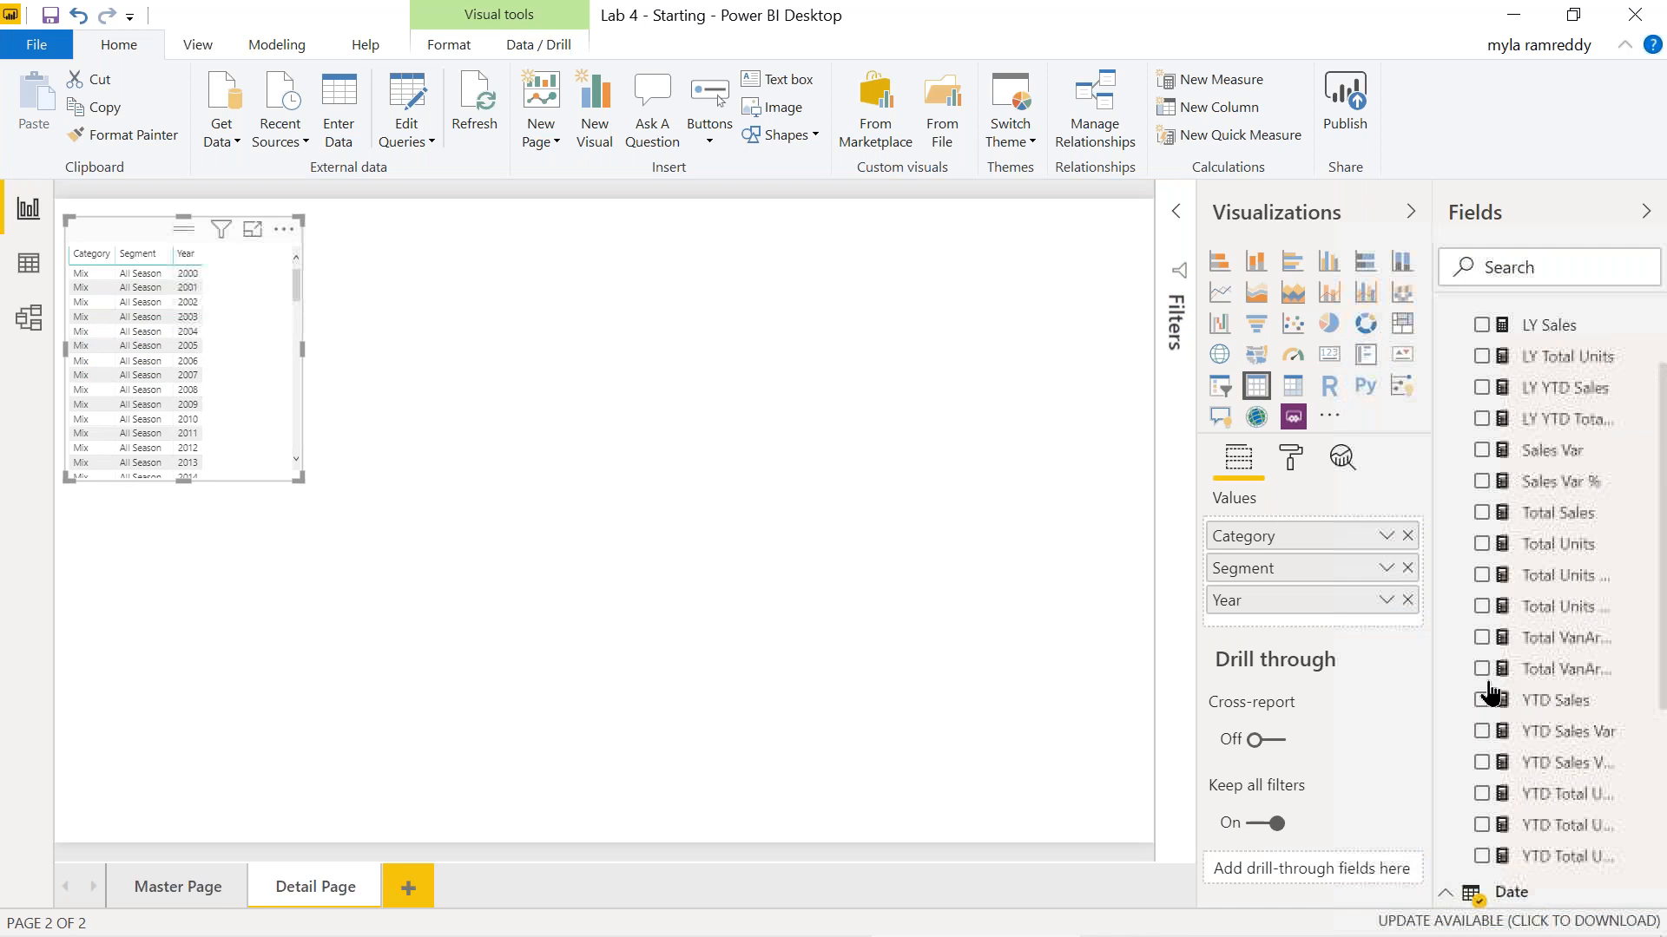
click(1482, 513)
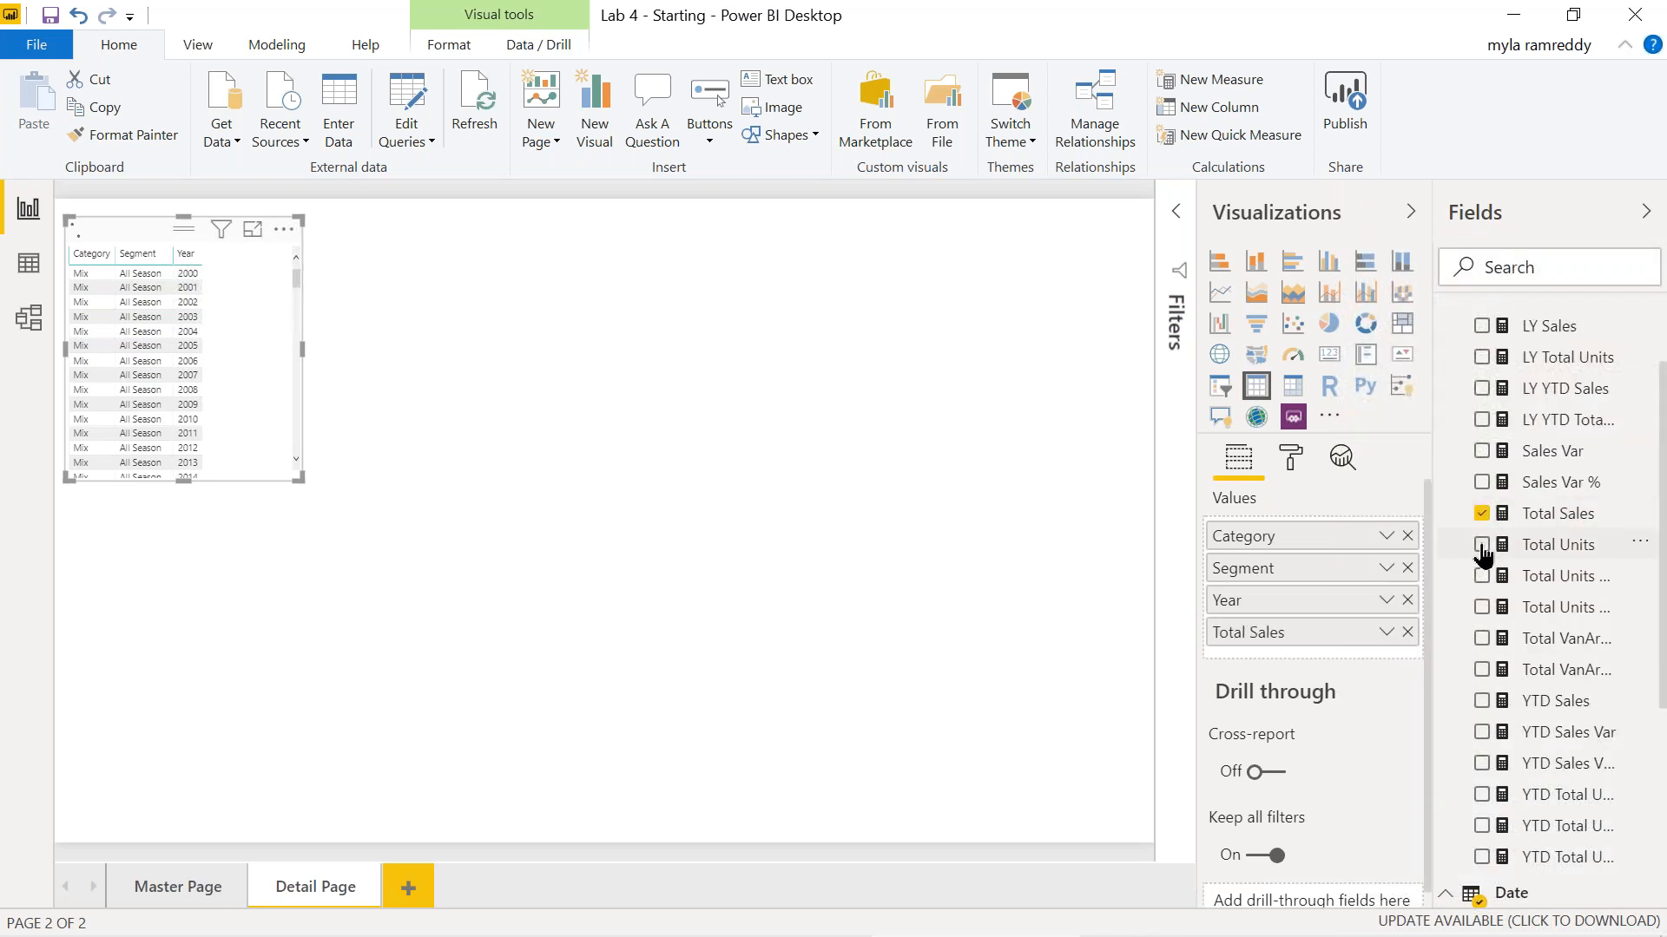
click(1481, 544)
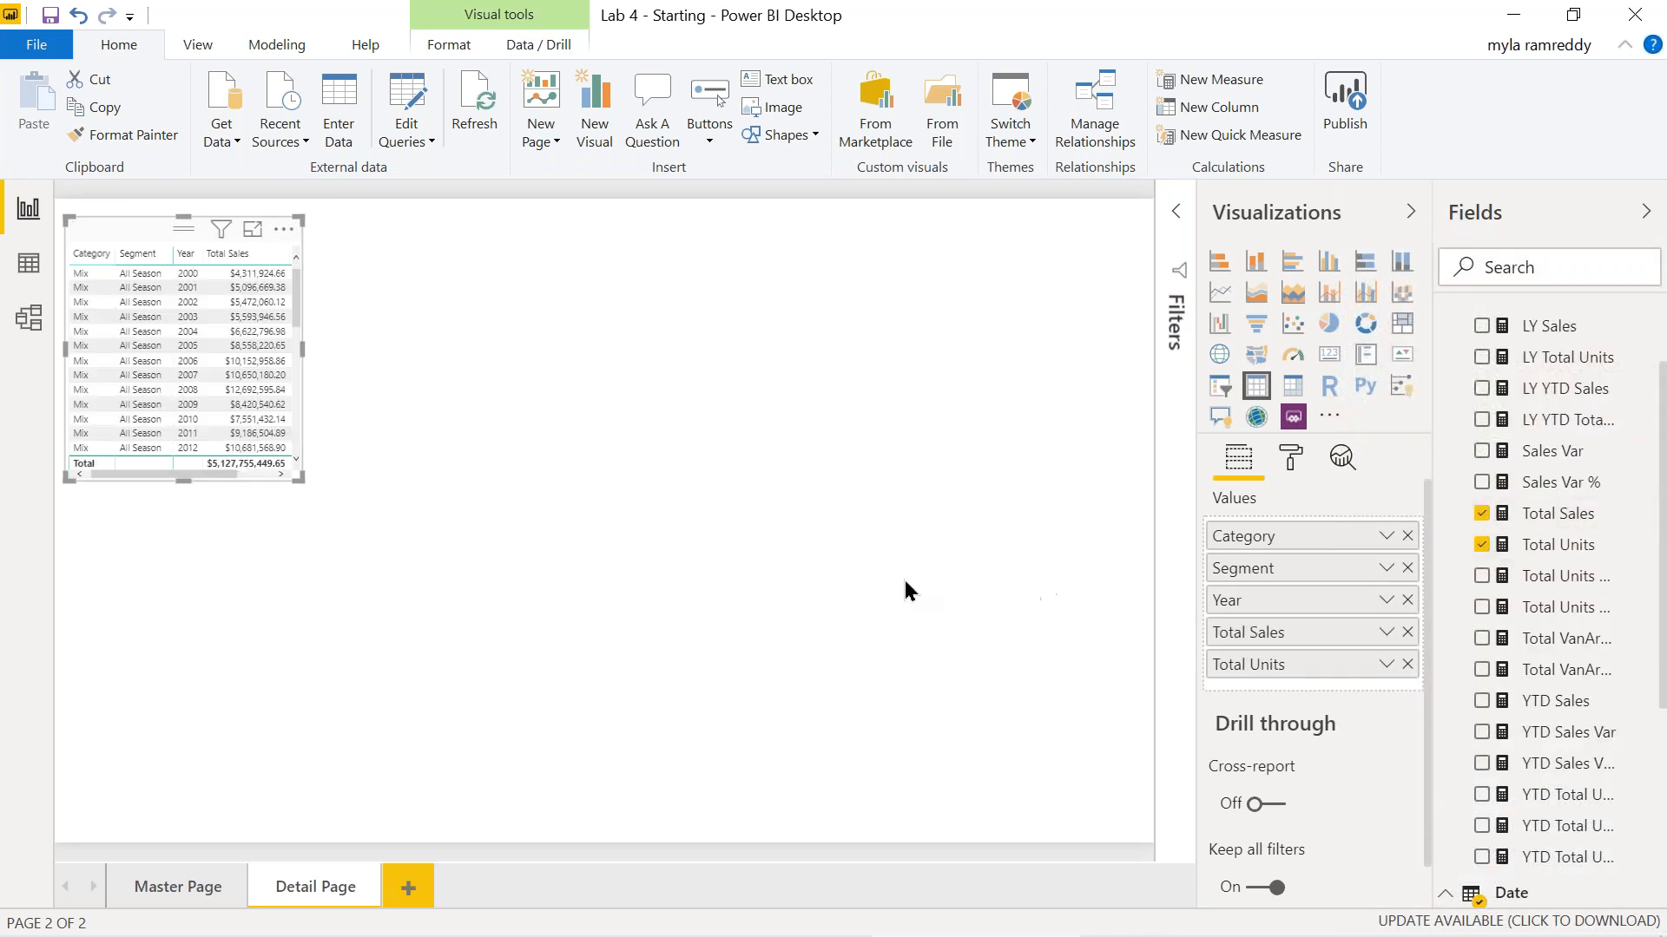
drag(302, 349, 476, 347)
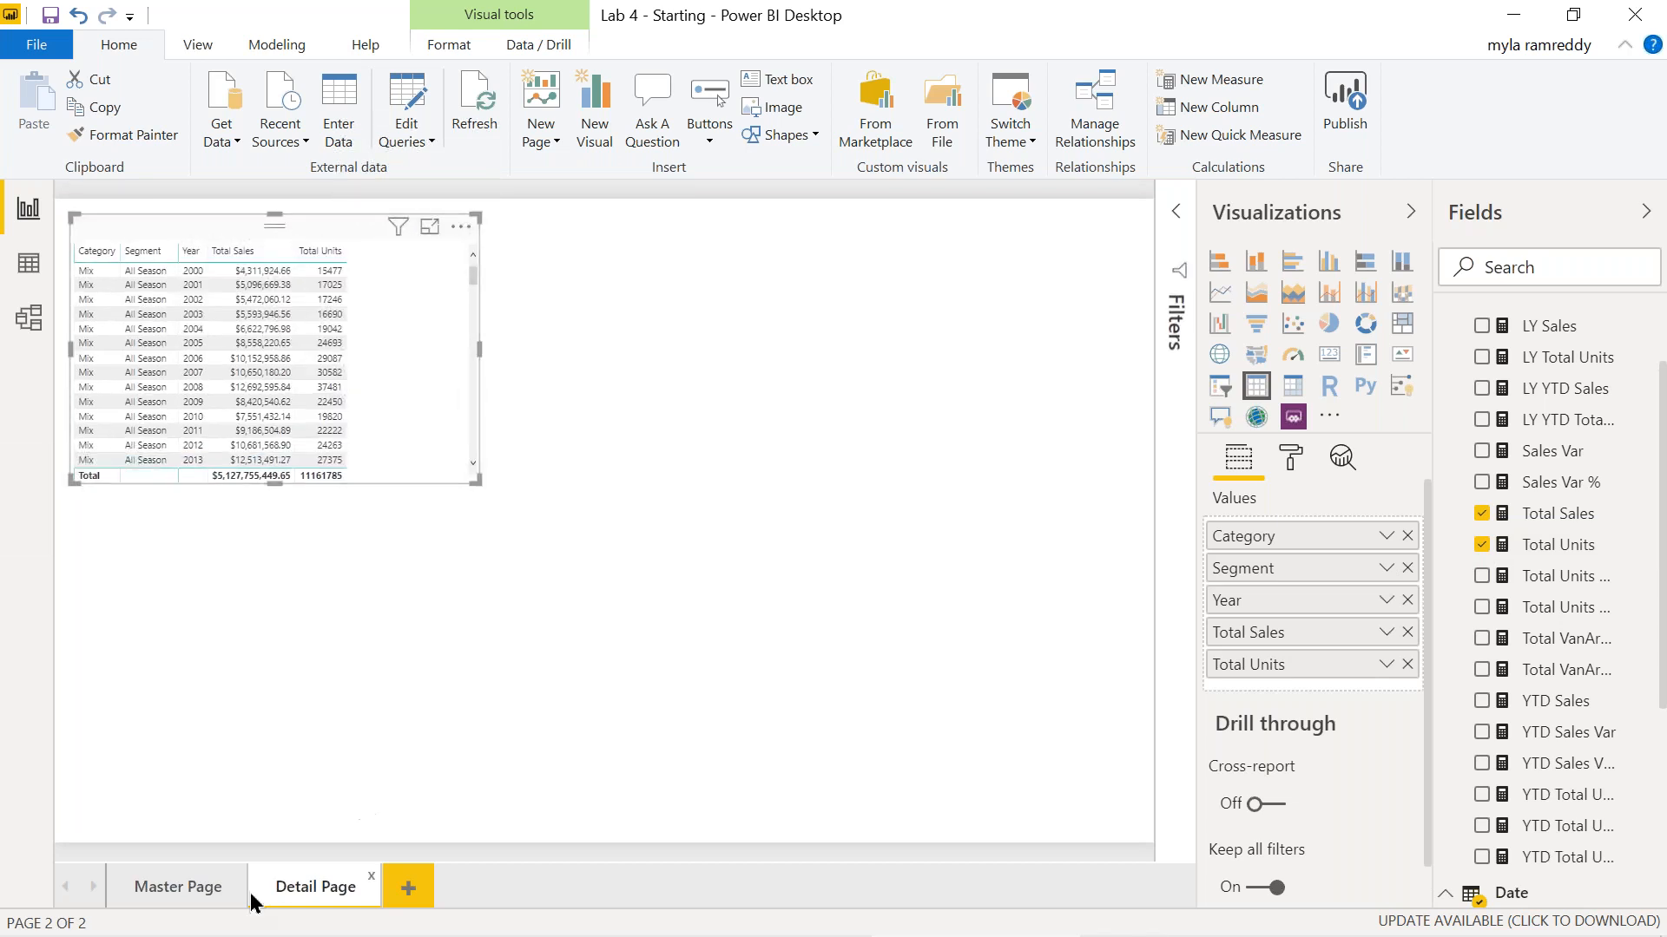
click(189, 882)
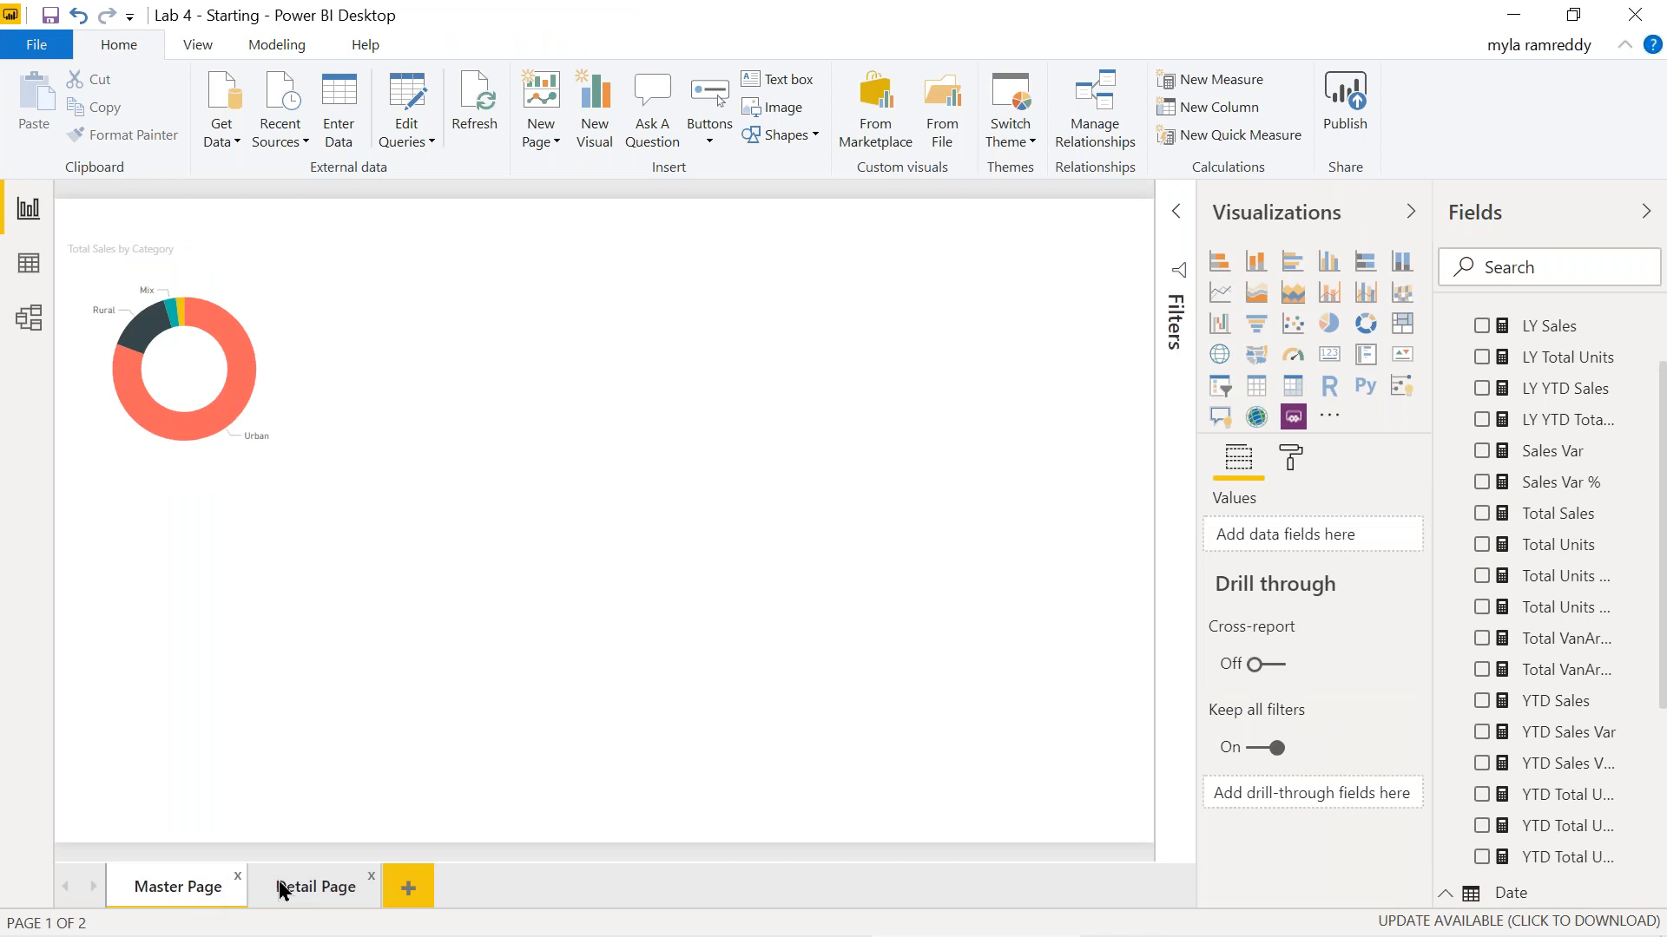
Check the donut chart's options on Master Page.
click(322, 891)
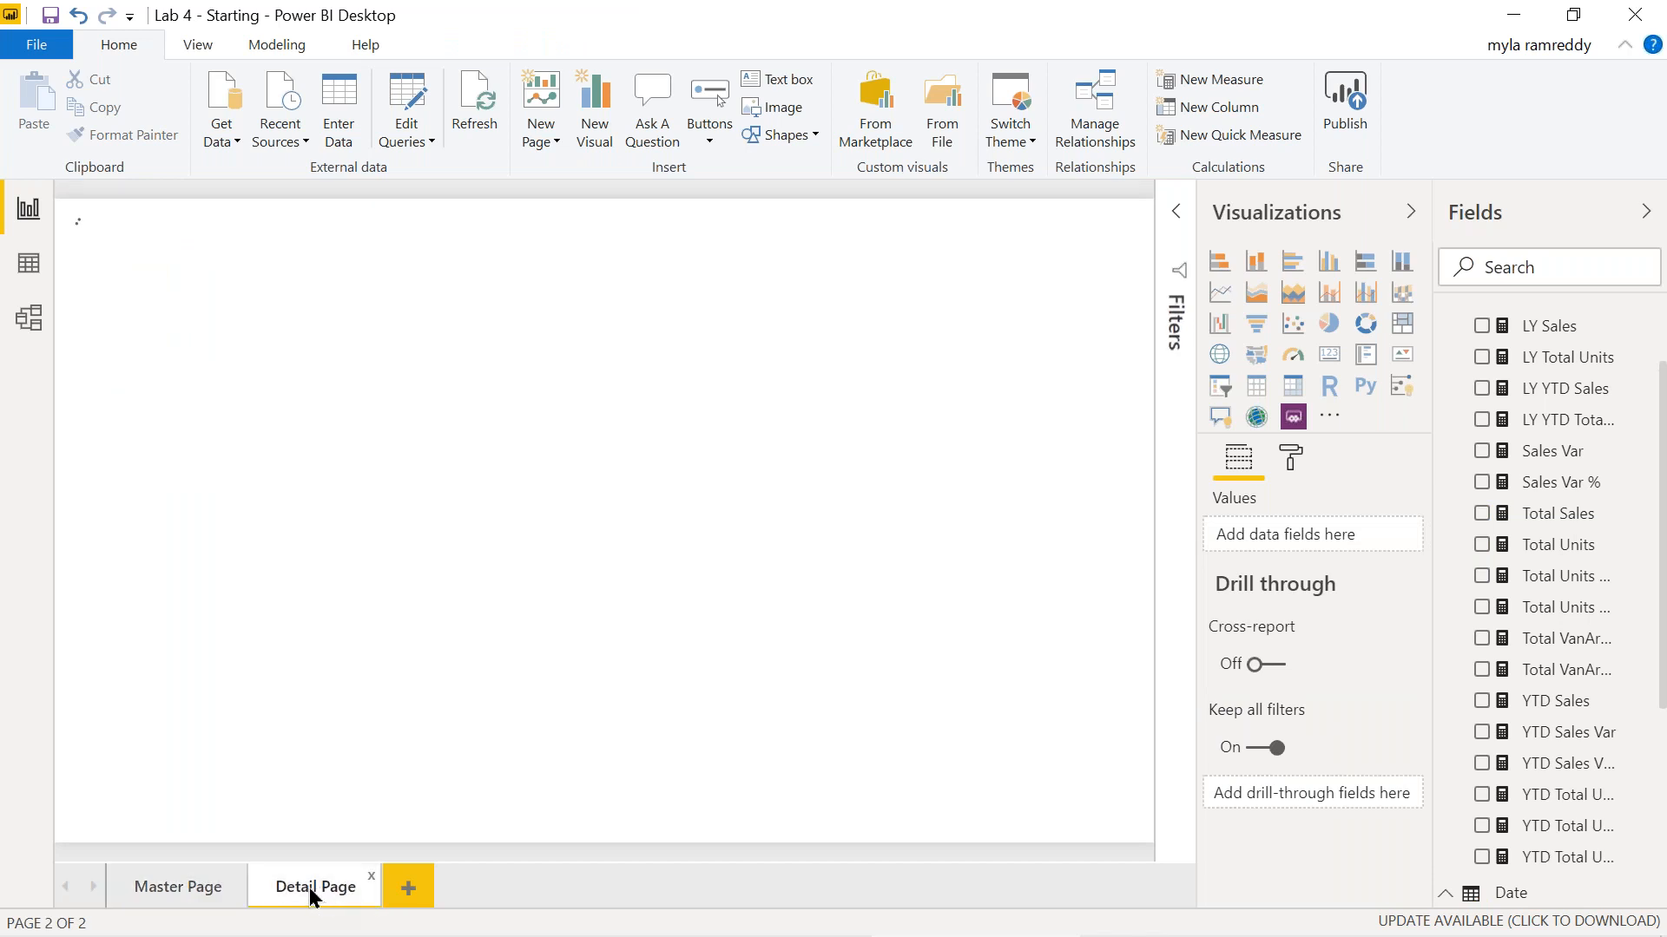
click(188, 889)
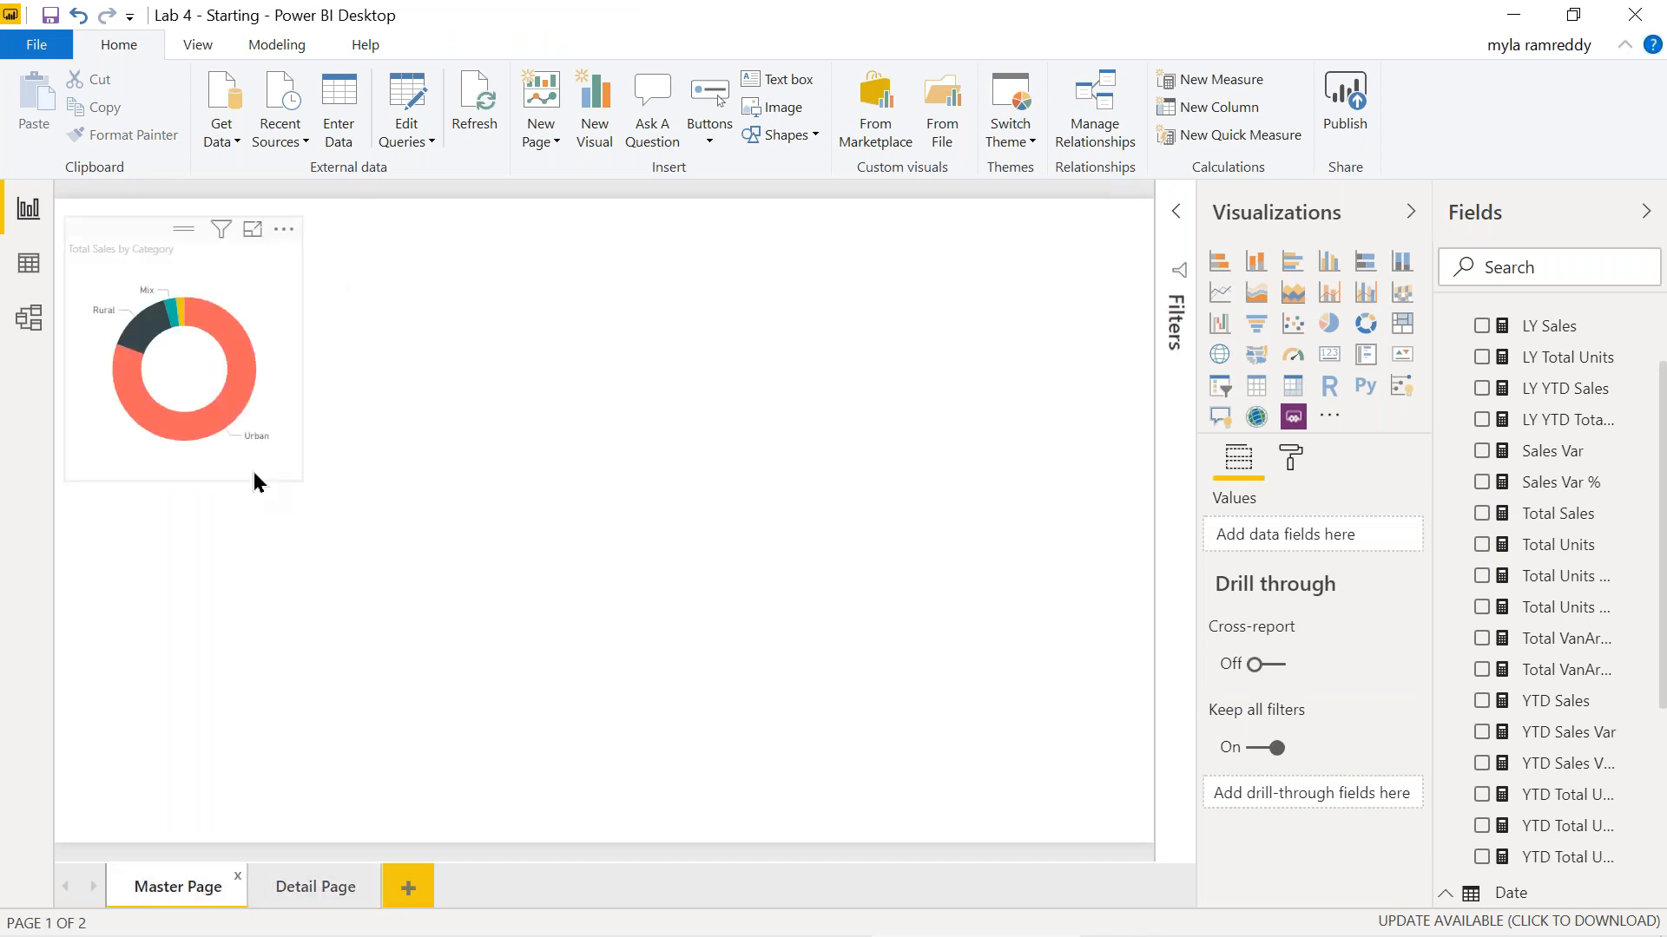
right_click(244, 397)
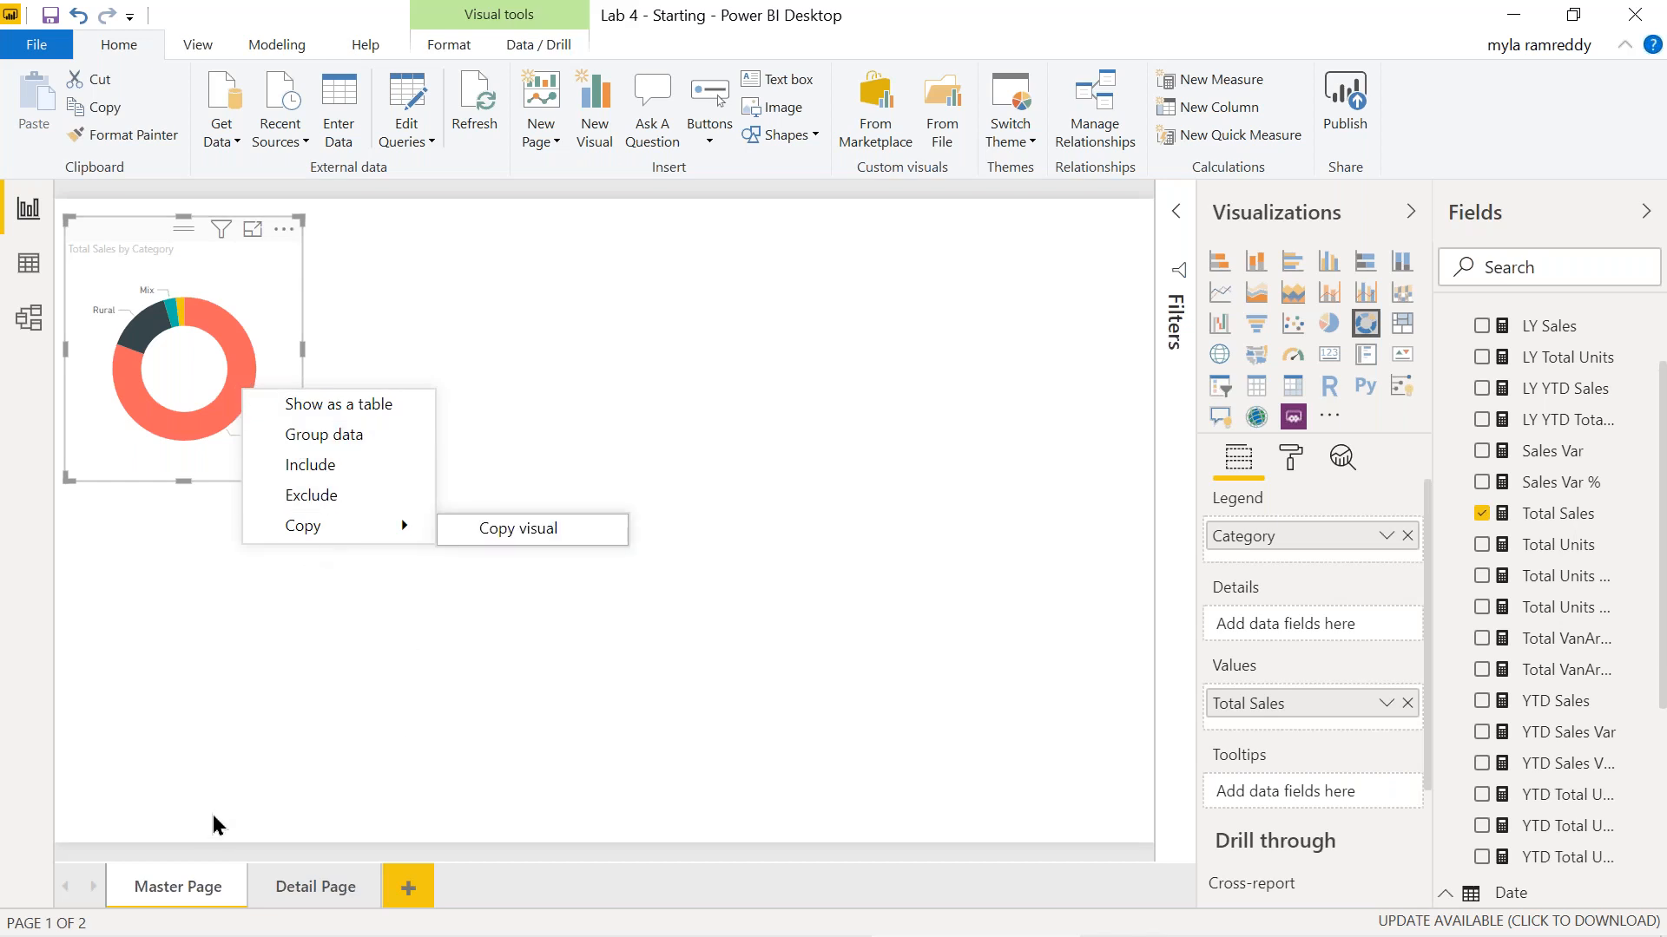
click(163, 889)
Go to Detail Page and select its table to reach the Drill through section.
click(321, 886)
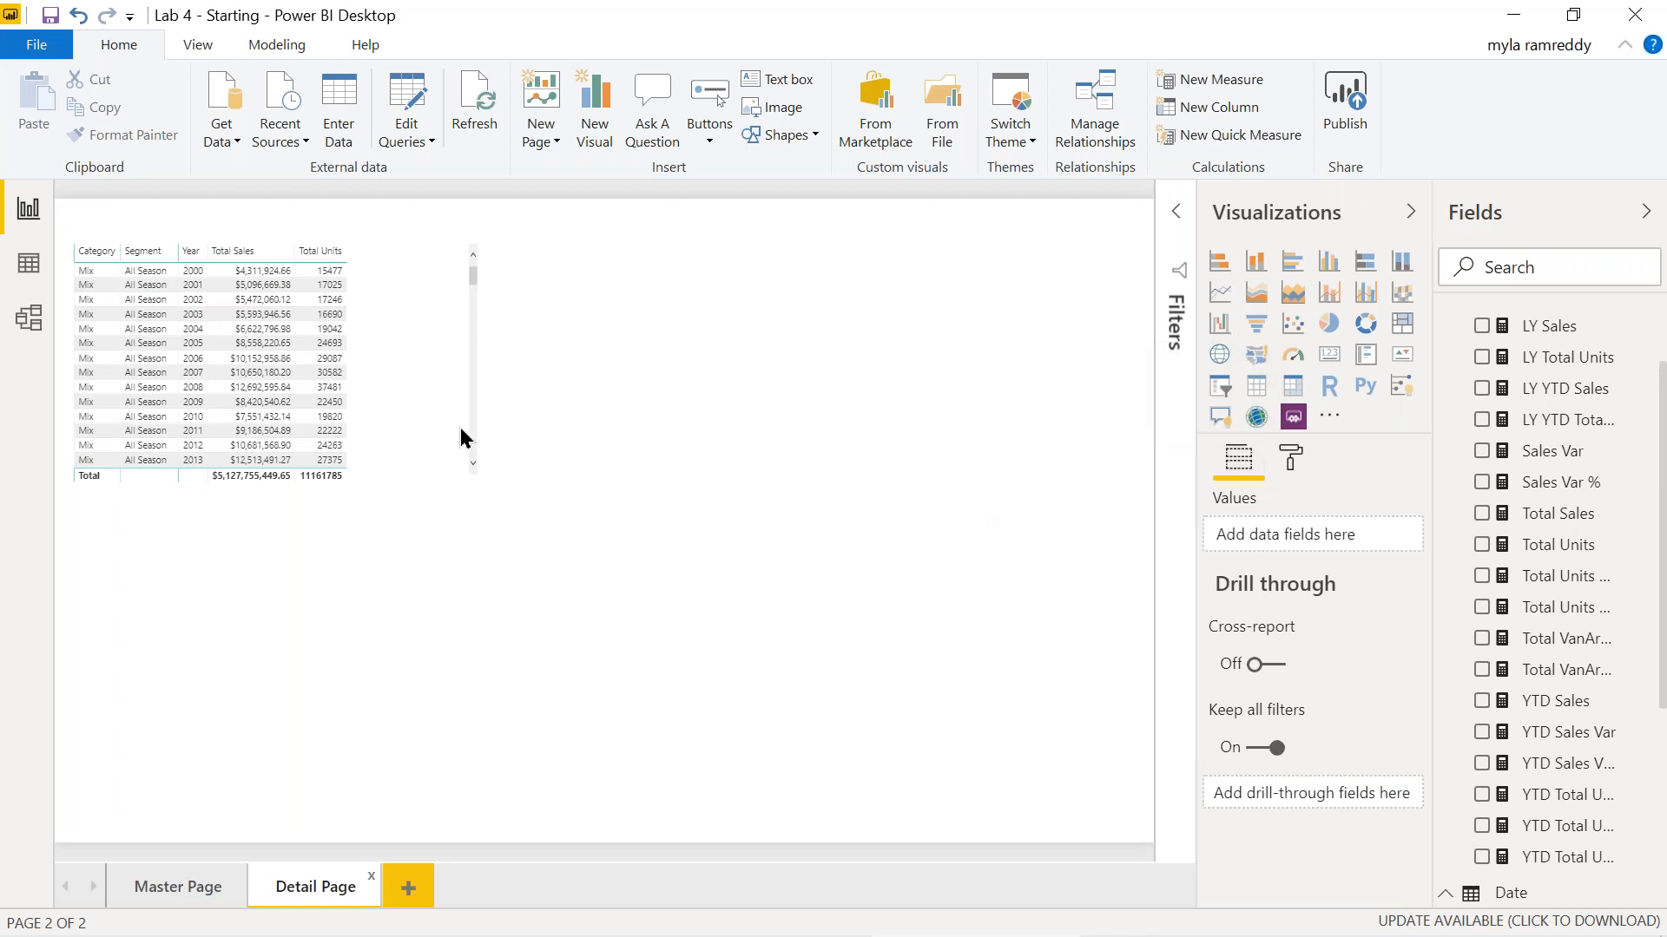
click(424, 397)
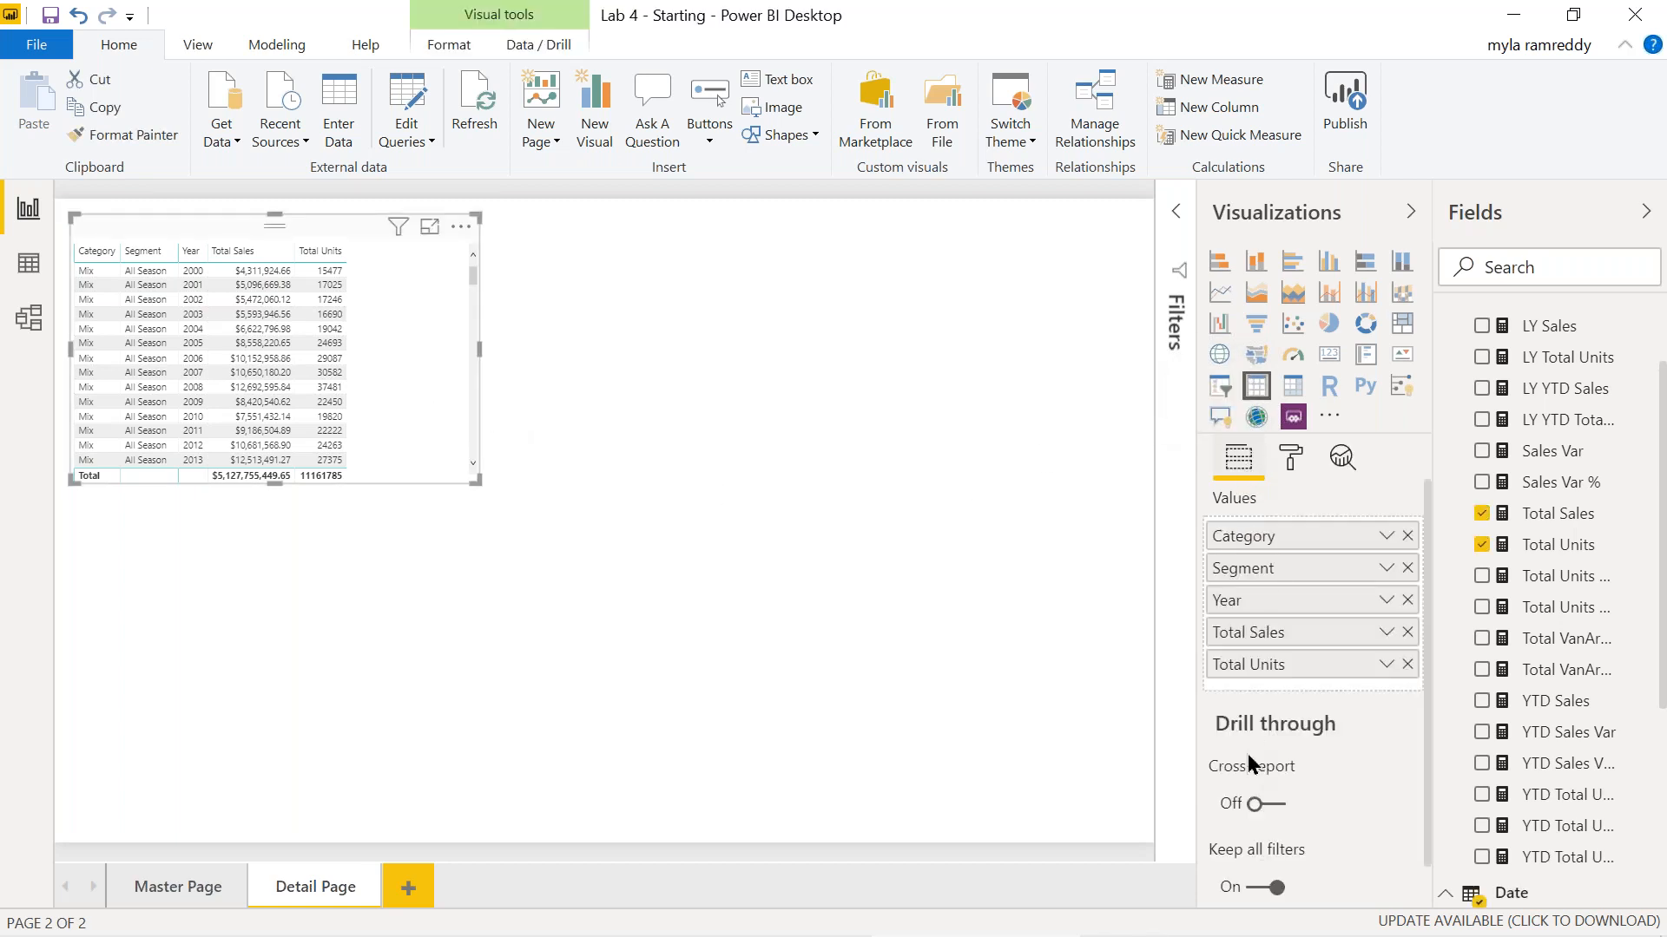
scroll(1336, 841, down, 1)
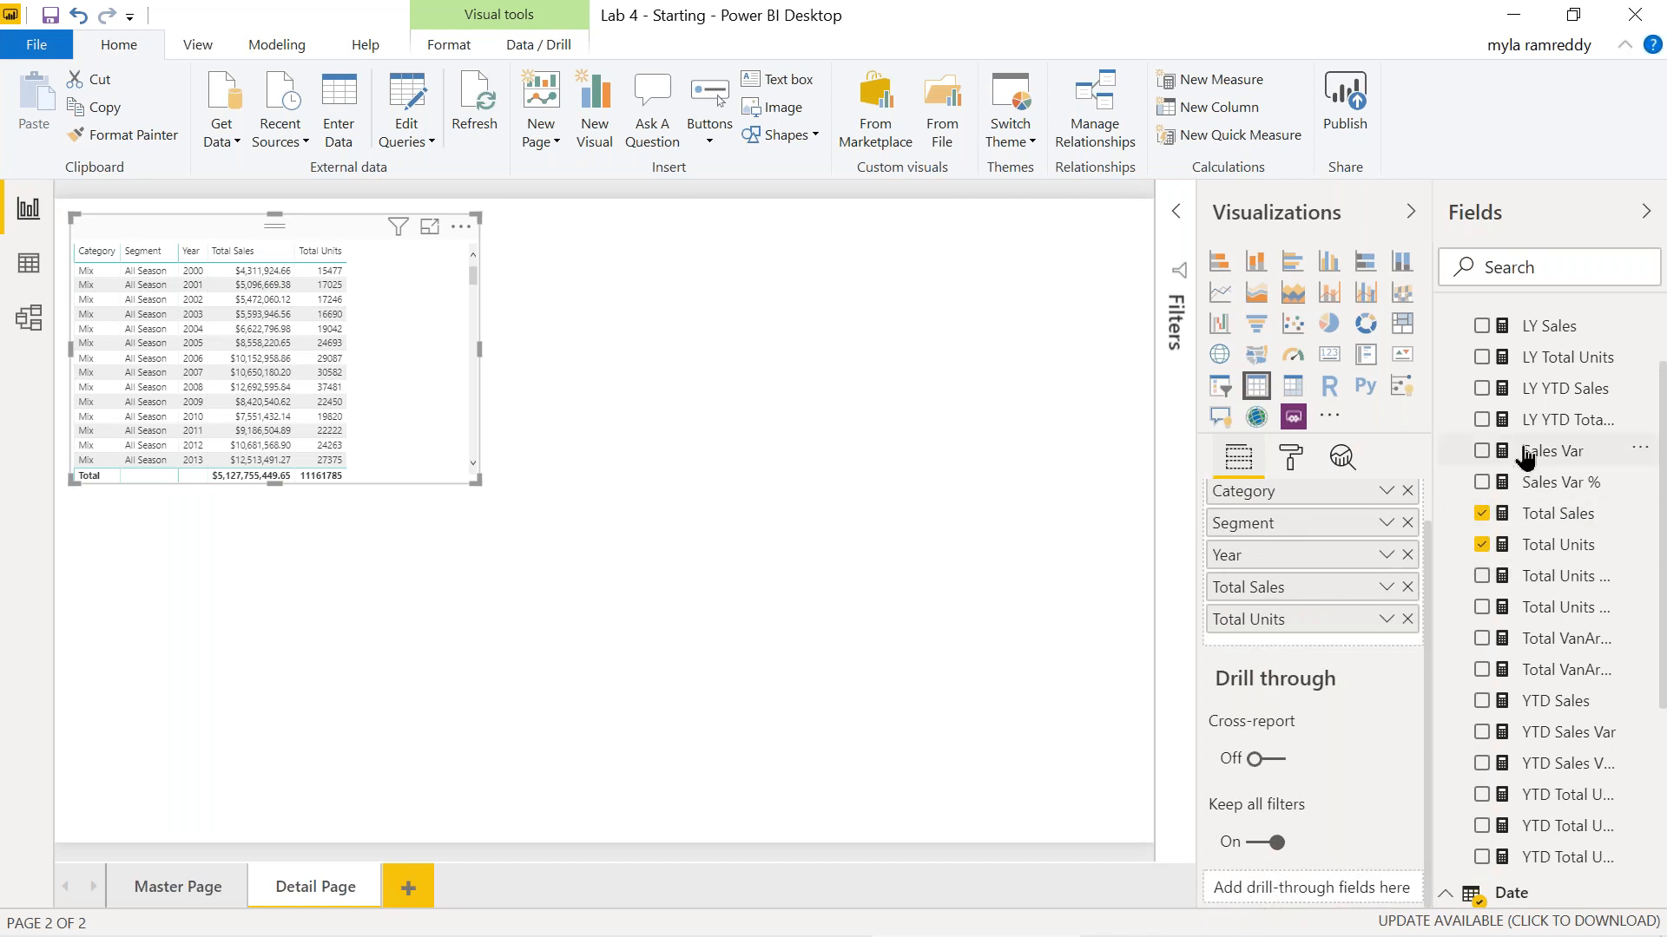
scroll(1525, 457, up, 3)
scroll(1525, 457, down, 5)
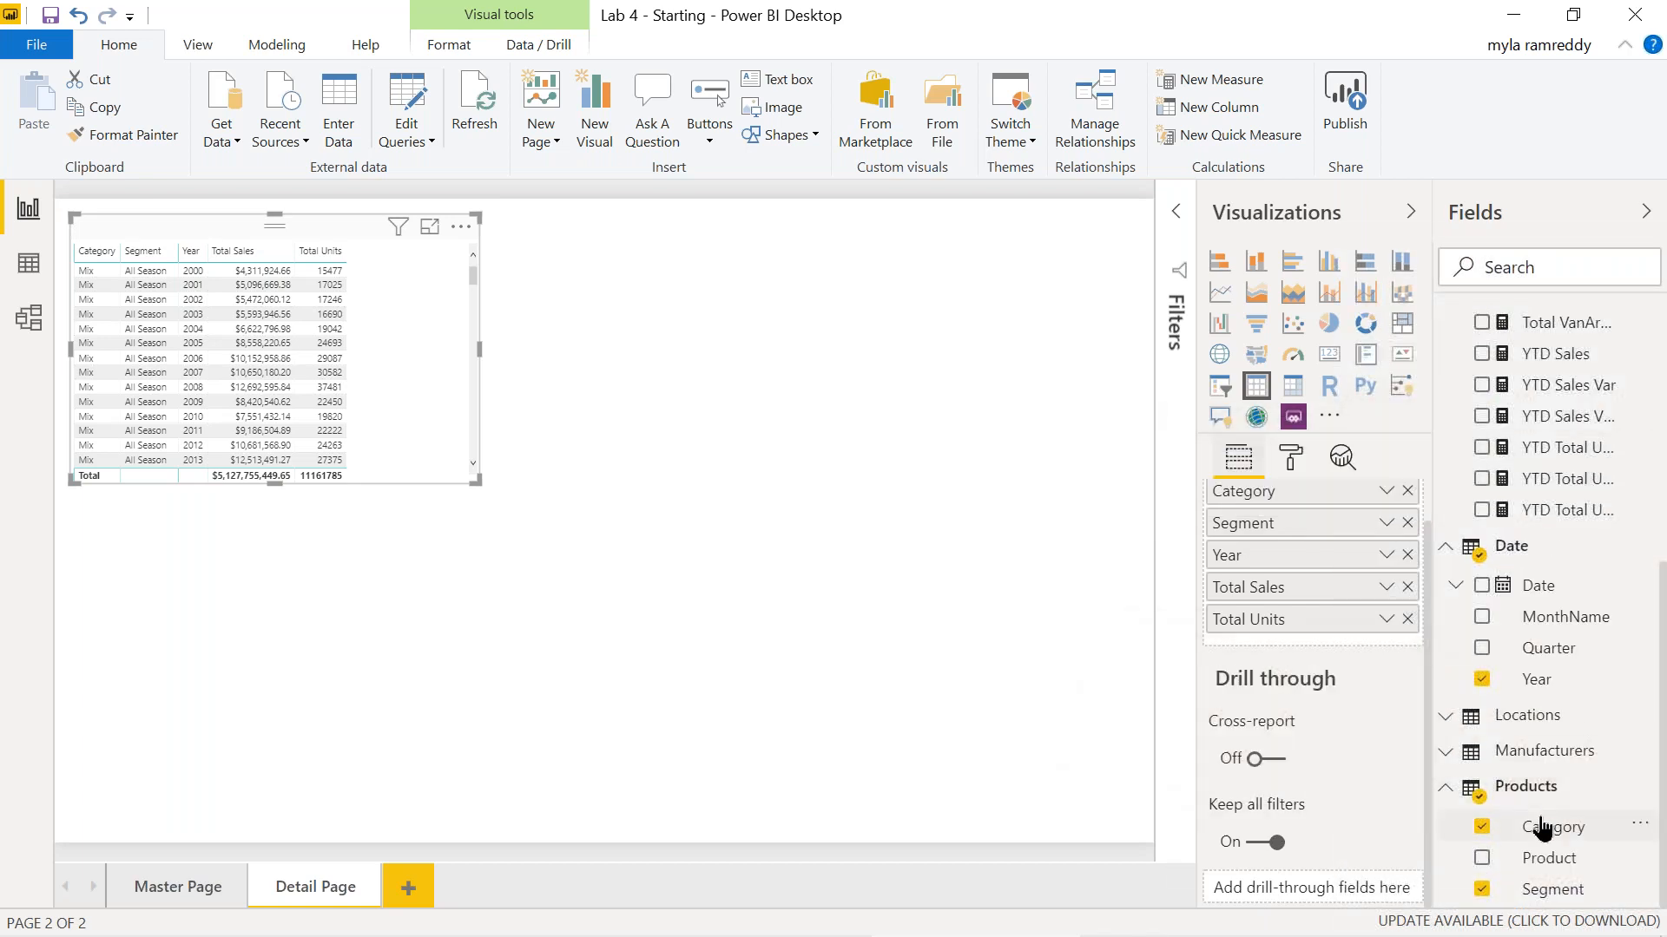
Set Category as Detail Page's drill-through field and review its Keep all filters setting.
drag(1539, 831, 1339, 903)
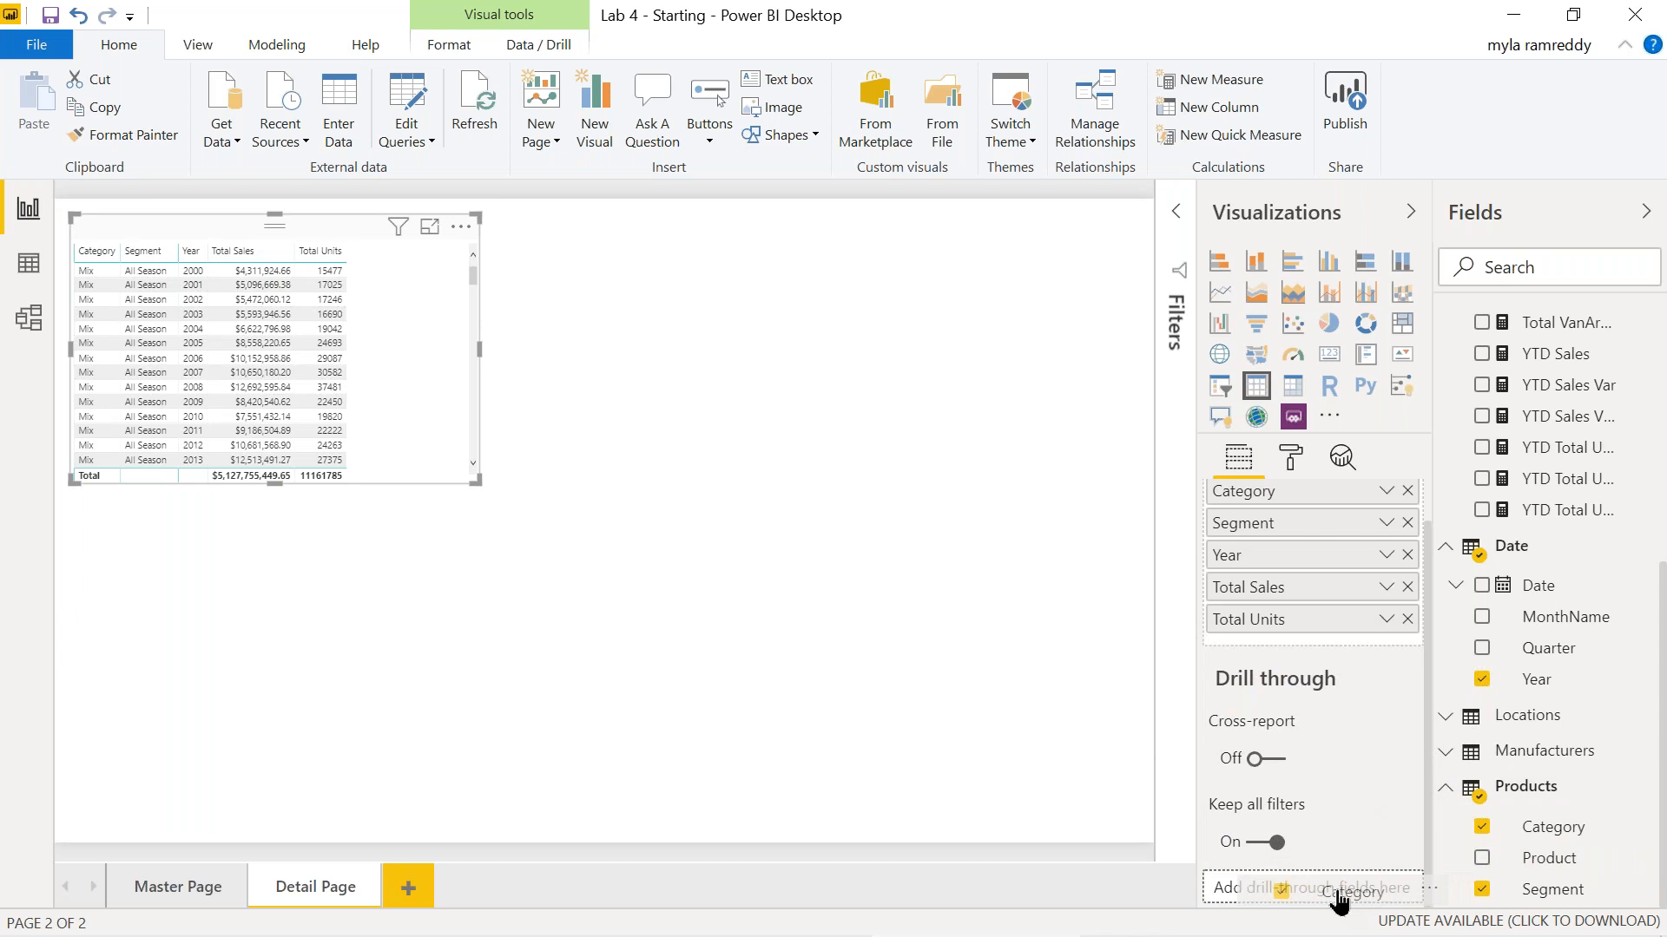
drag(1339, 902, 1339, 903)
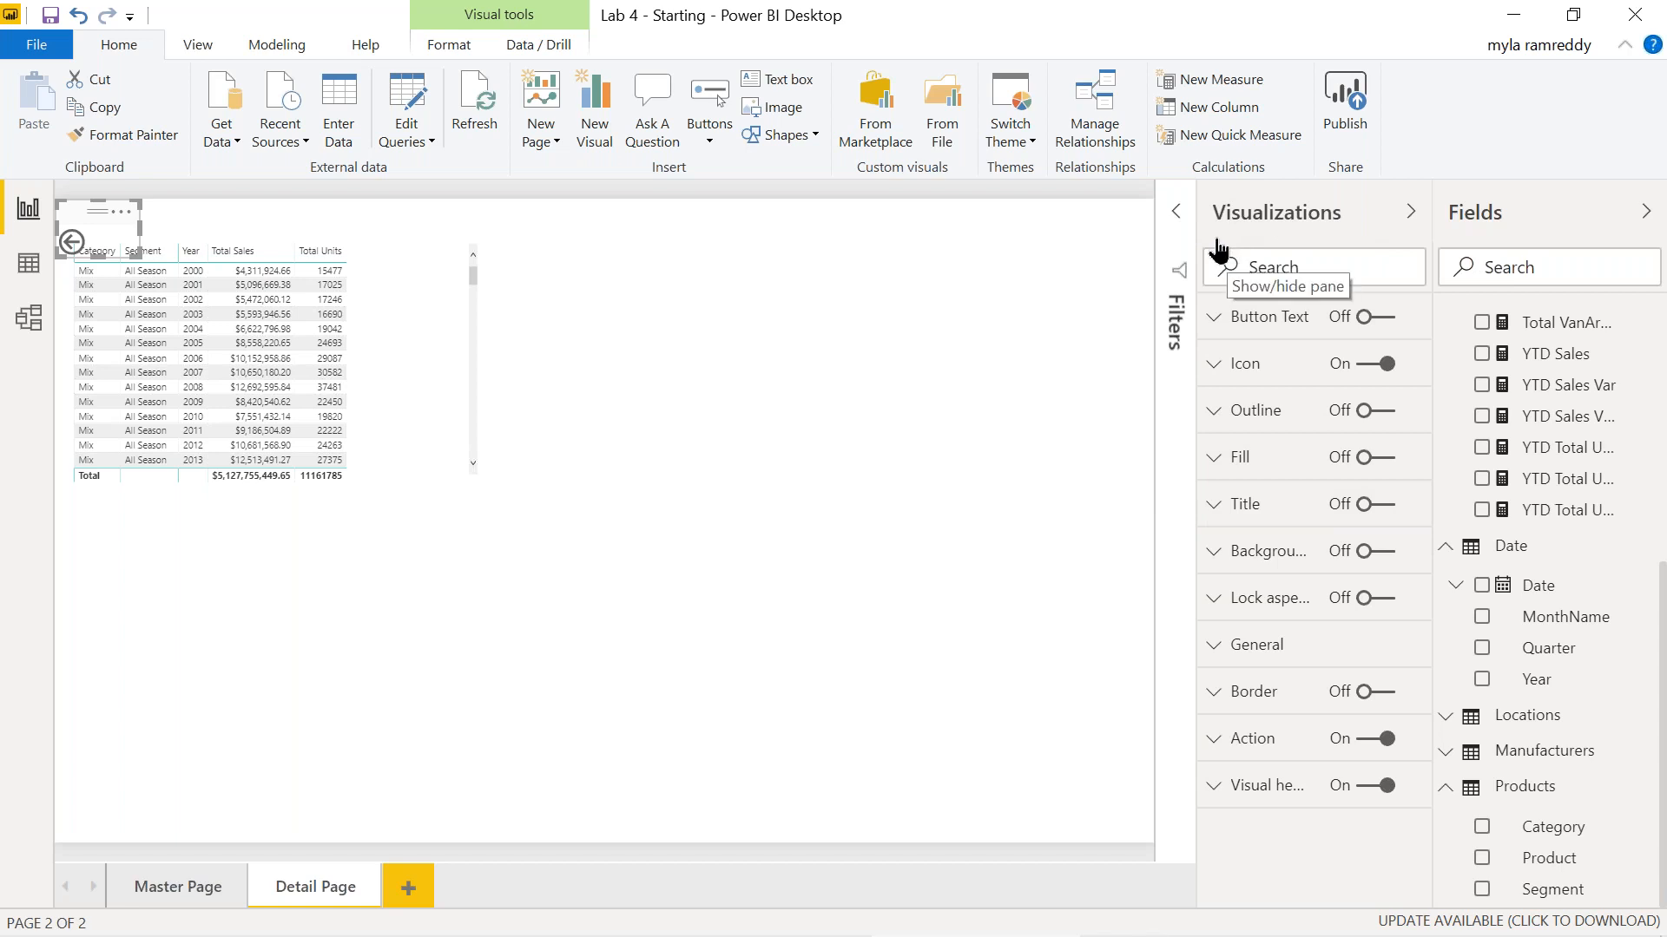
click(408, 336)
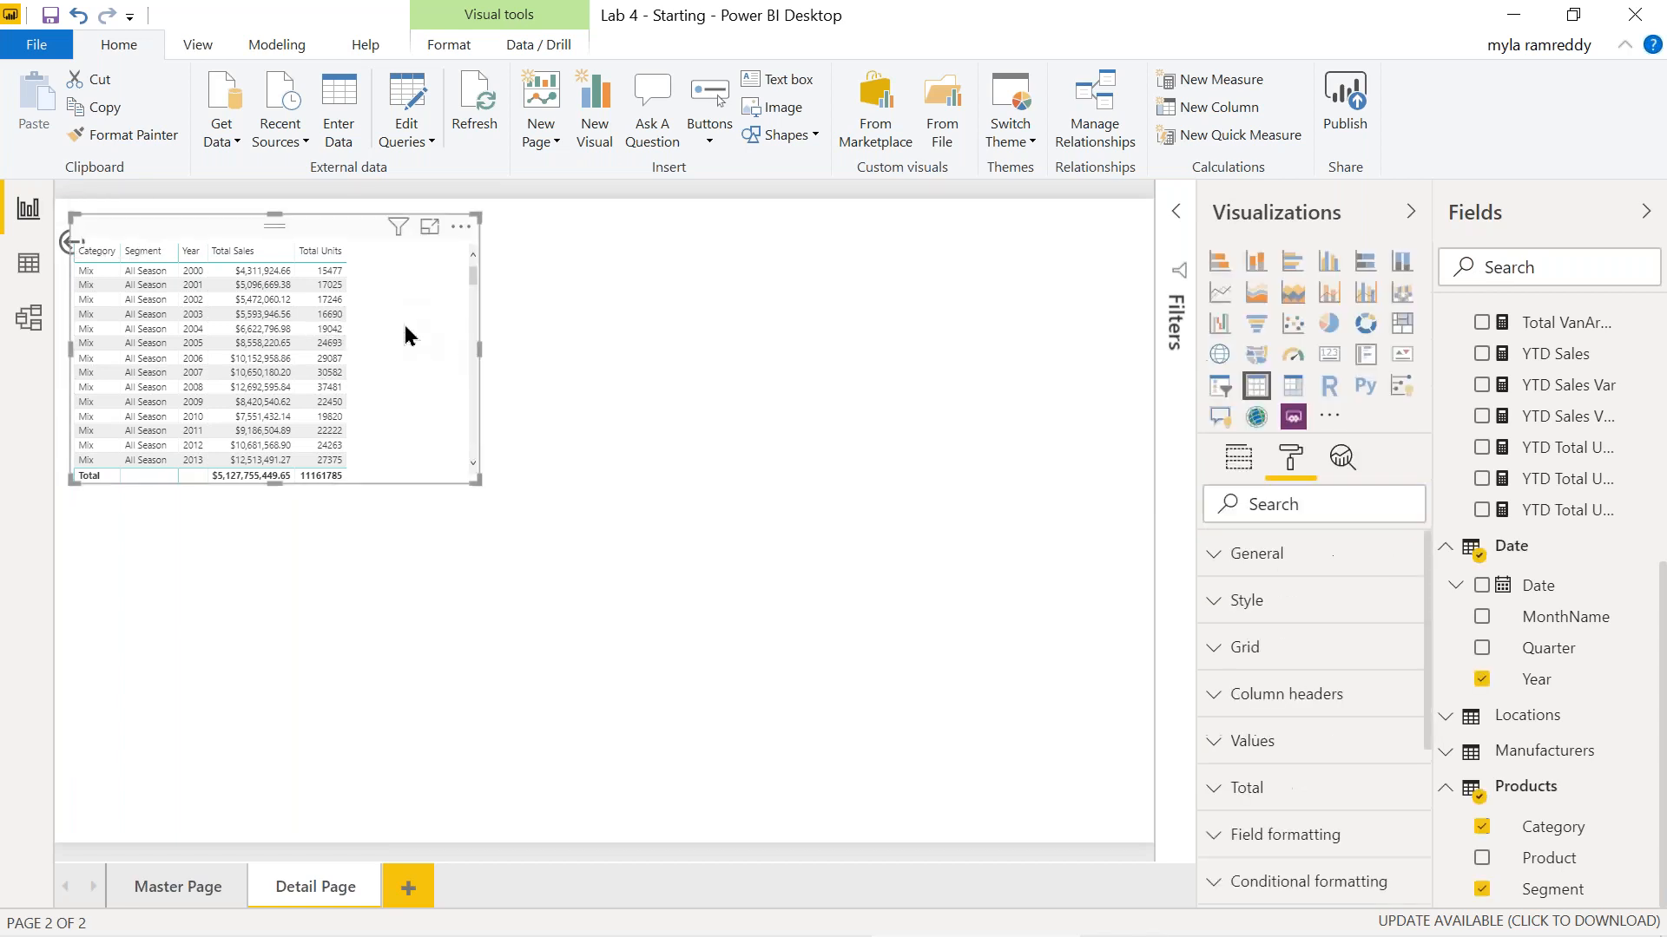
click(1238, 460)
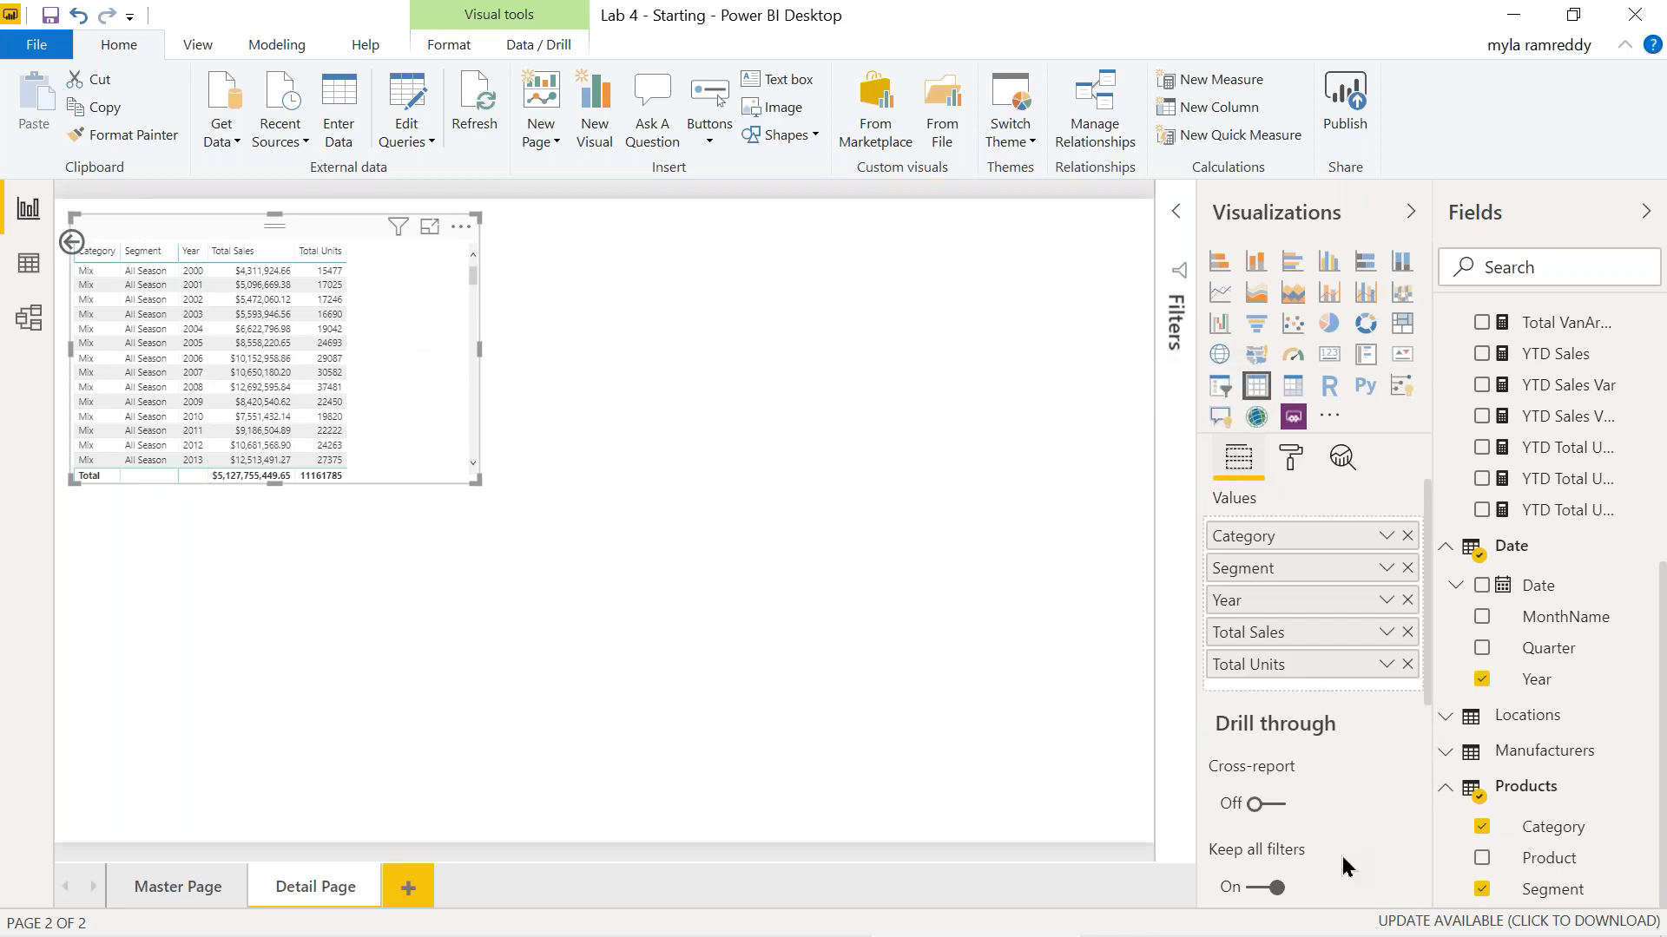
scroll(1342, 856, down, 5)
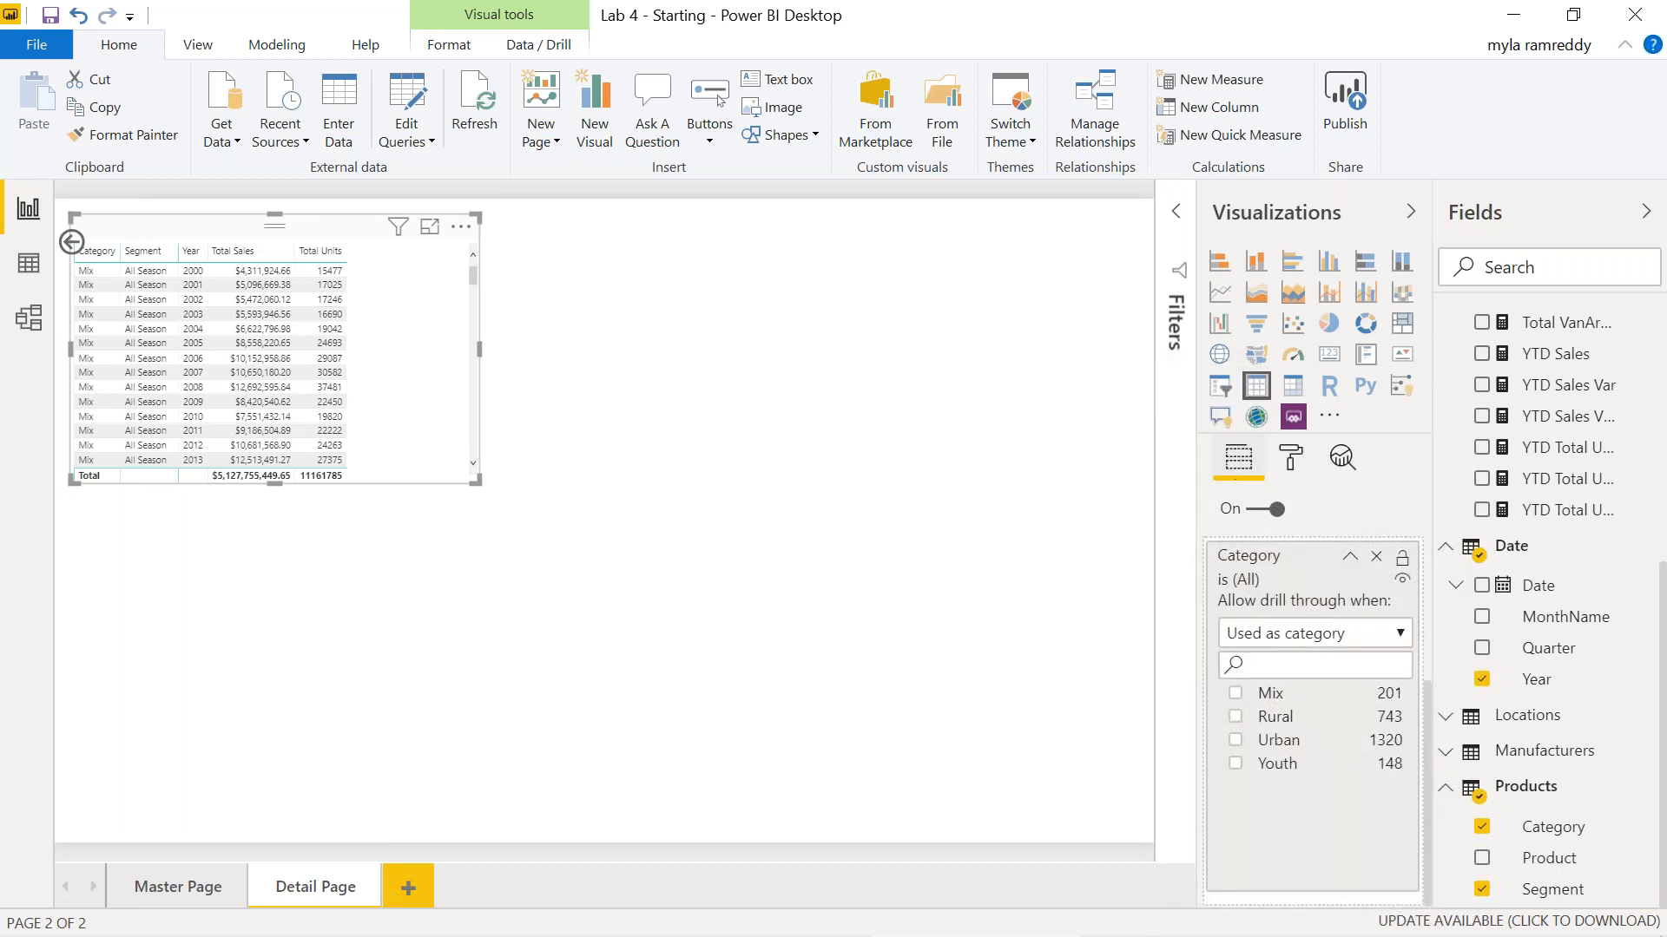
scroll(1258, 608, up, 2)
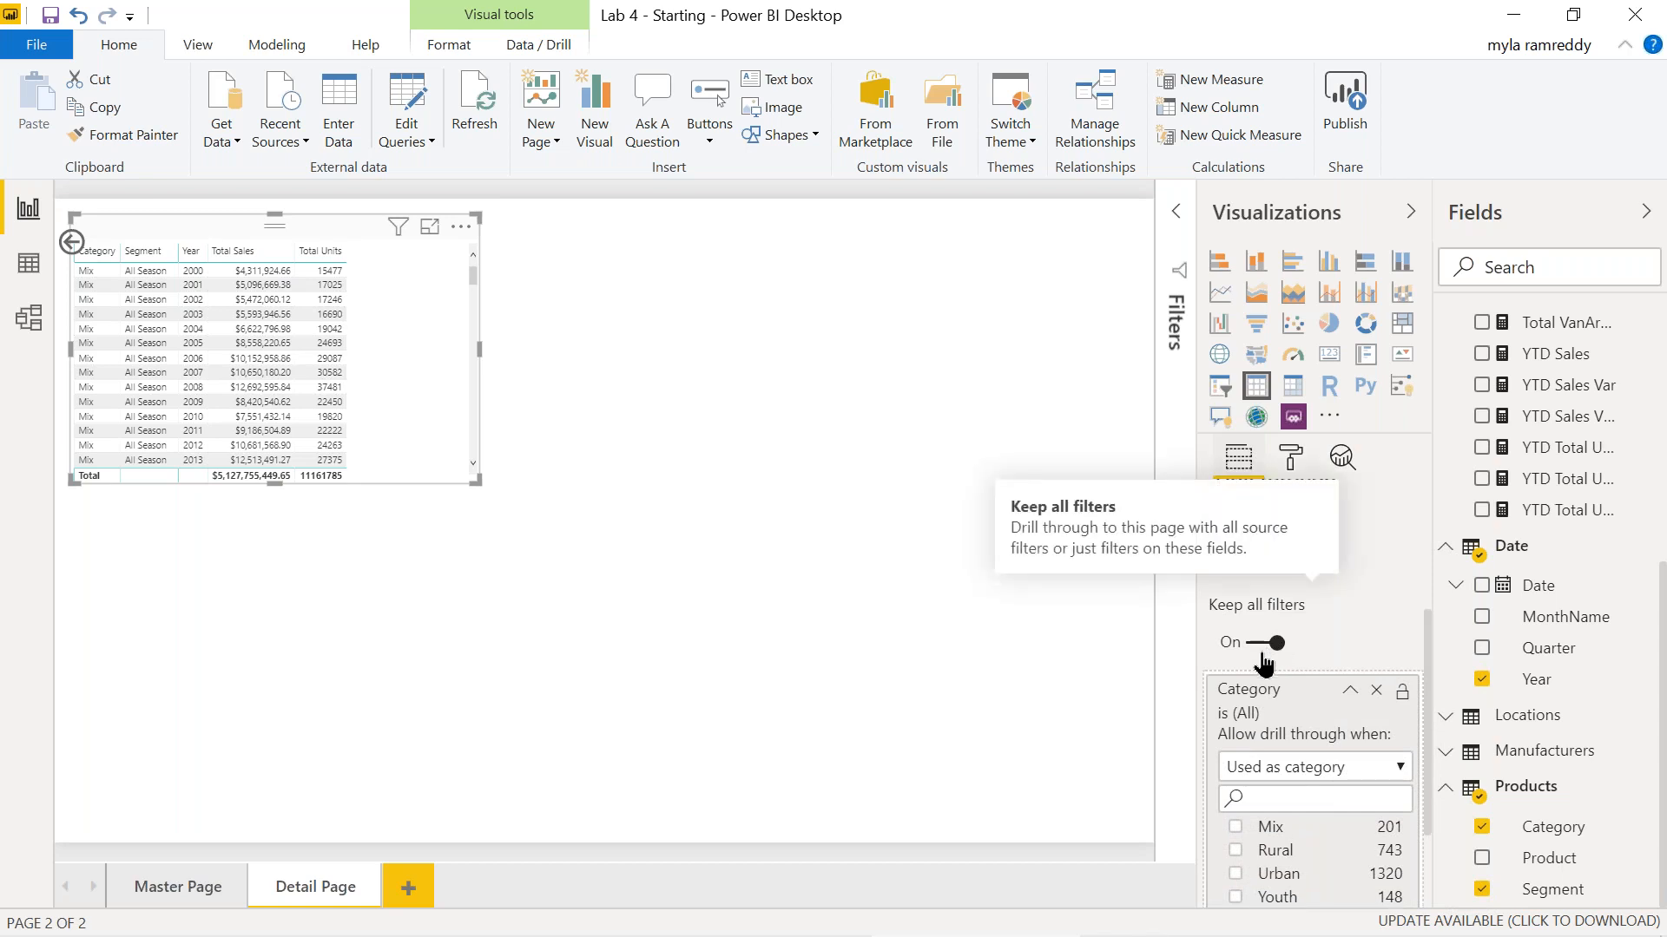
scroll(1265, 686, down, 2)
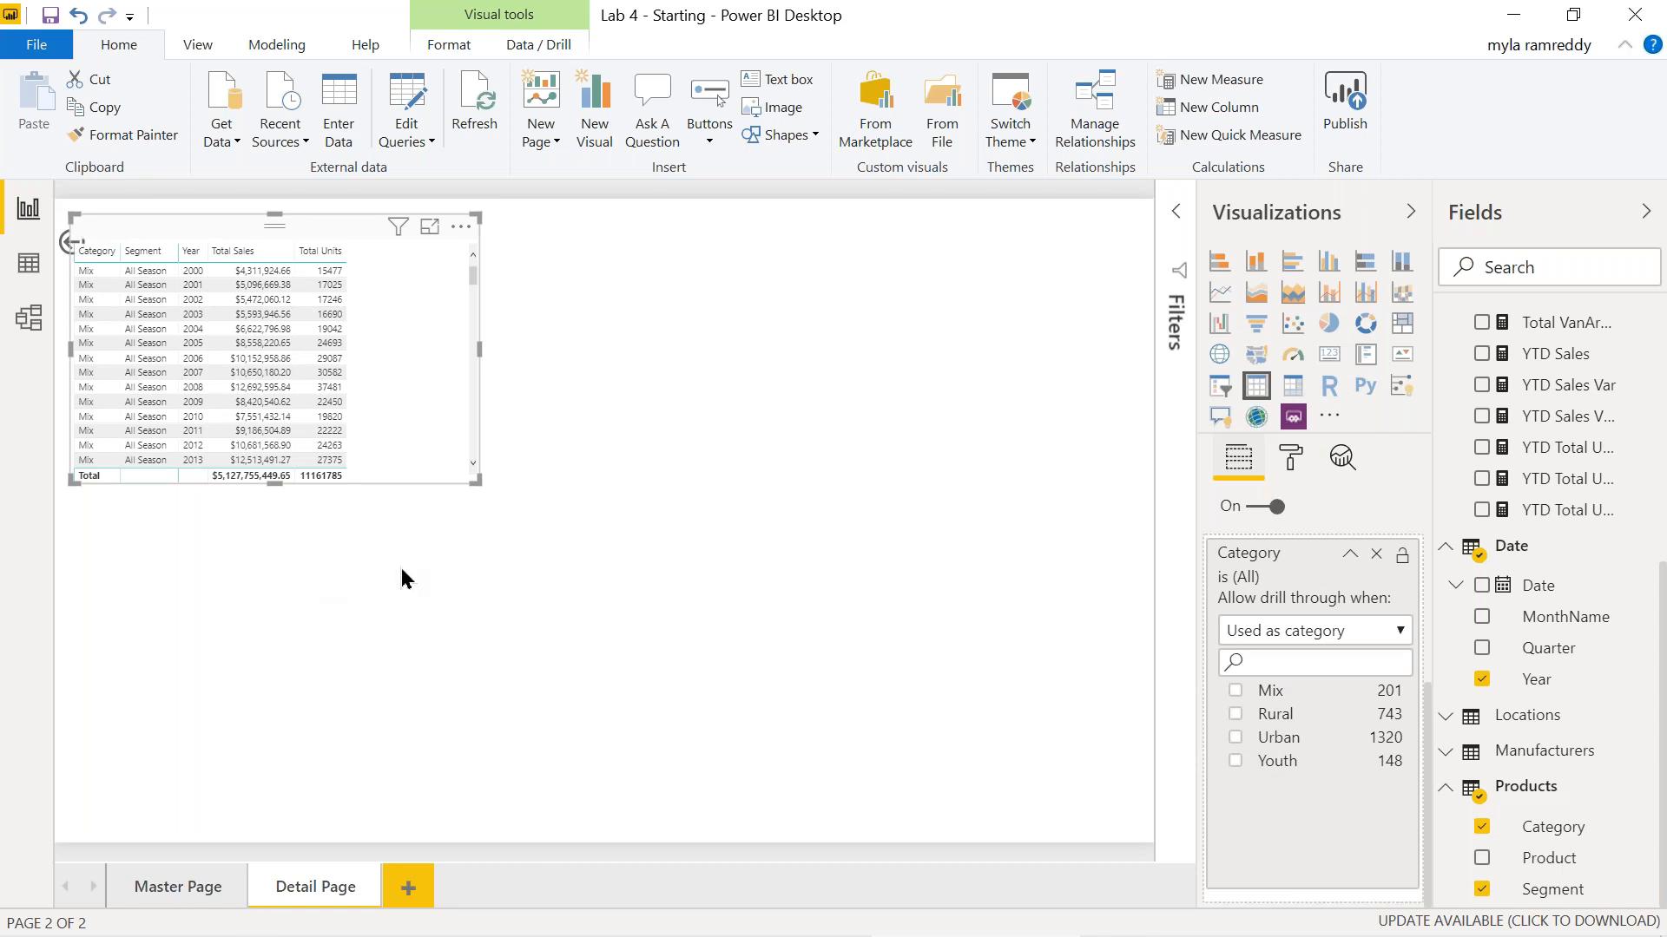
On Master Page, bring up the Drill through options for the donut's Urban slice.
click(187, 885)
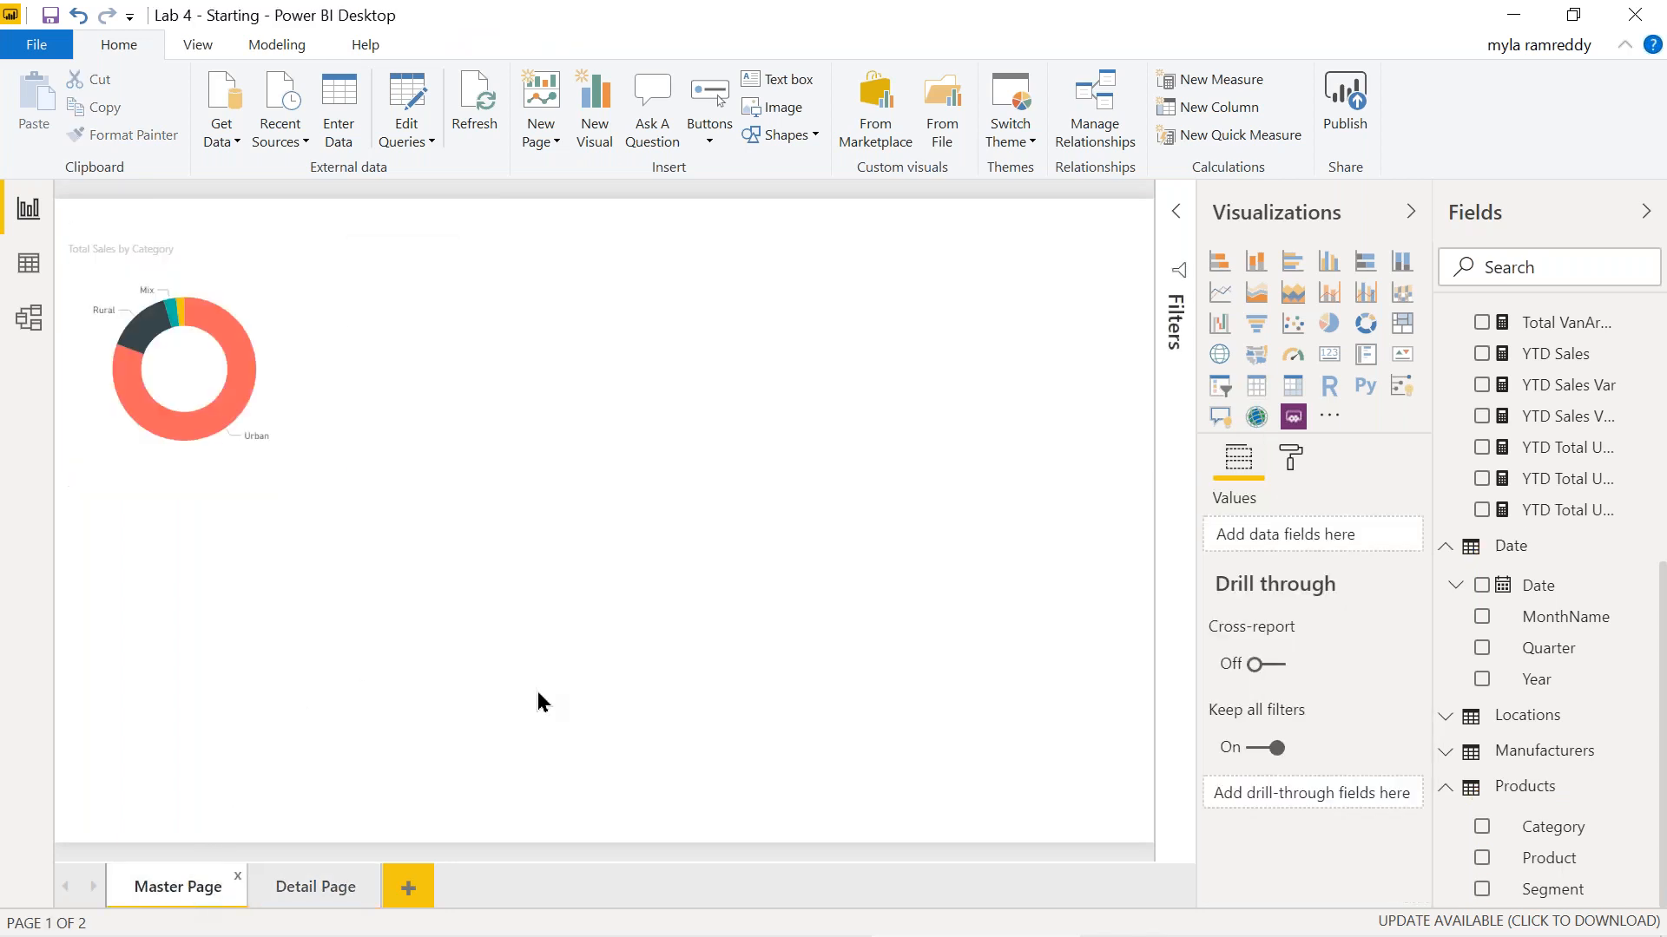
mouse_move(240, 401)
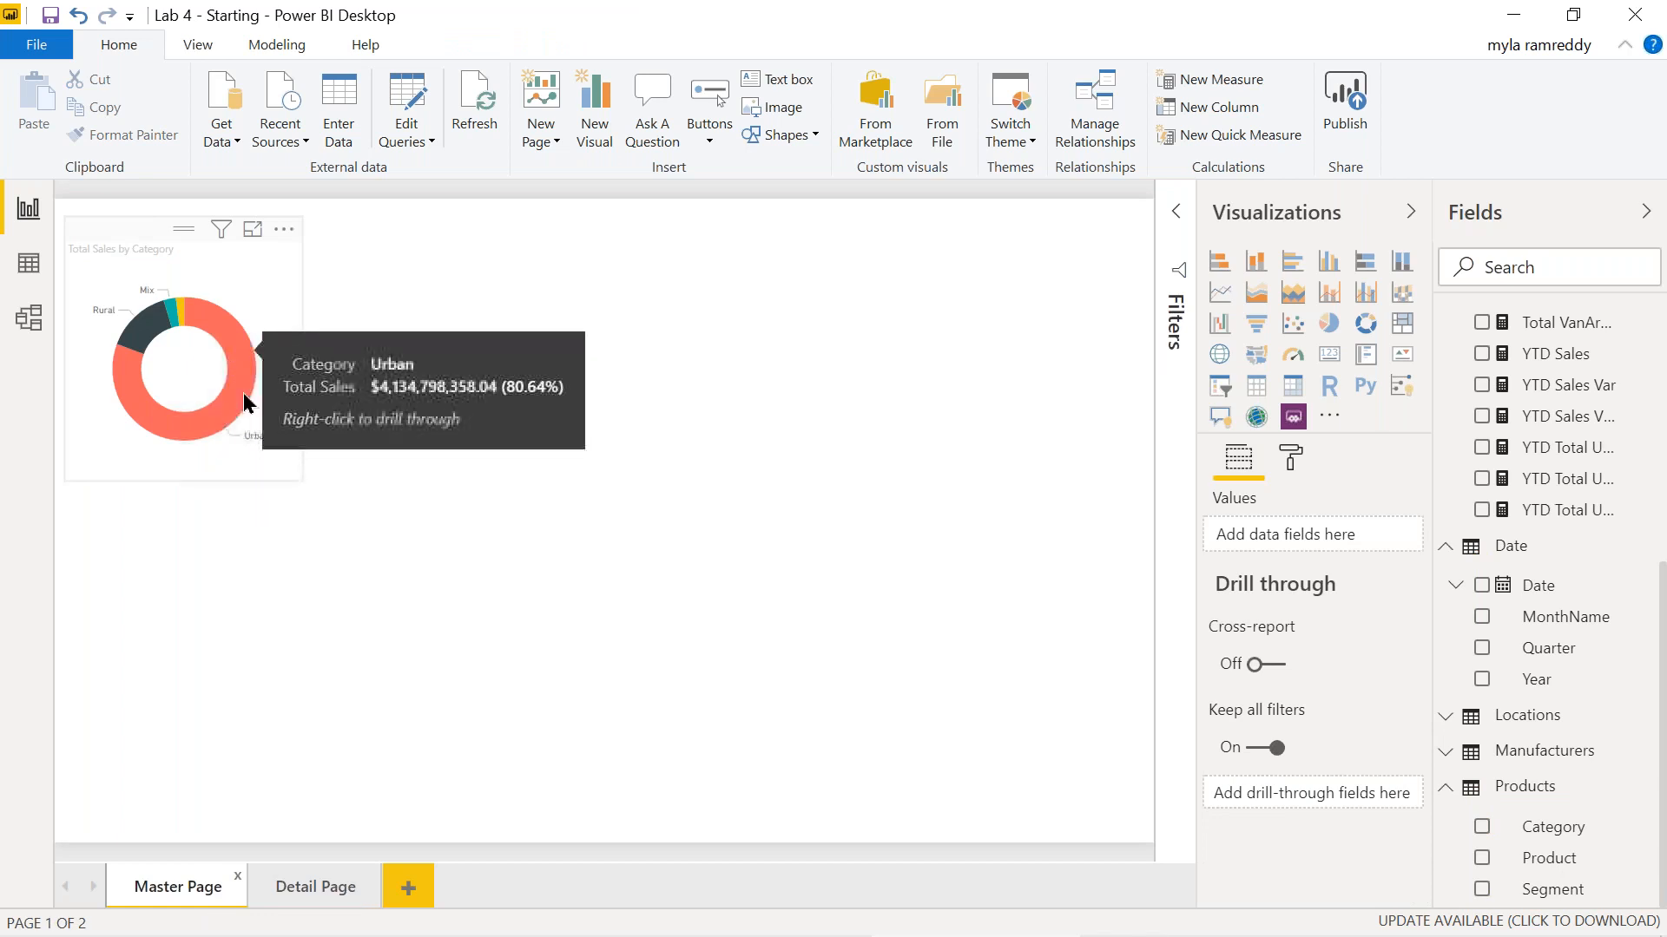
right_click(234, 401)
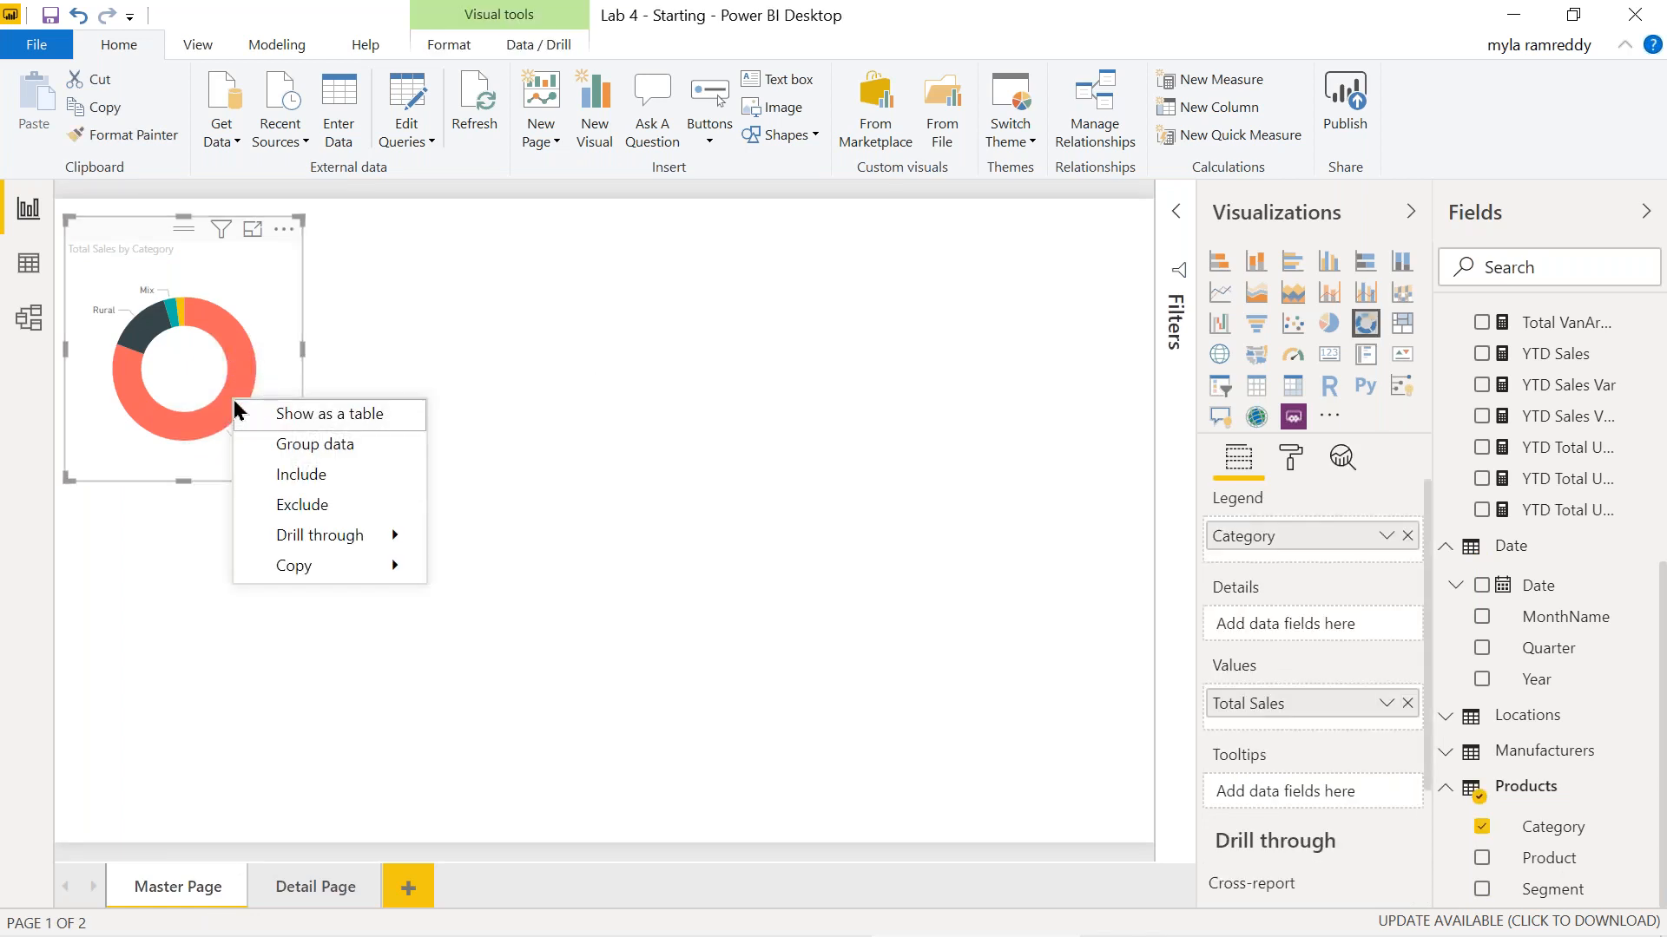
mouse_move(373, 539)
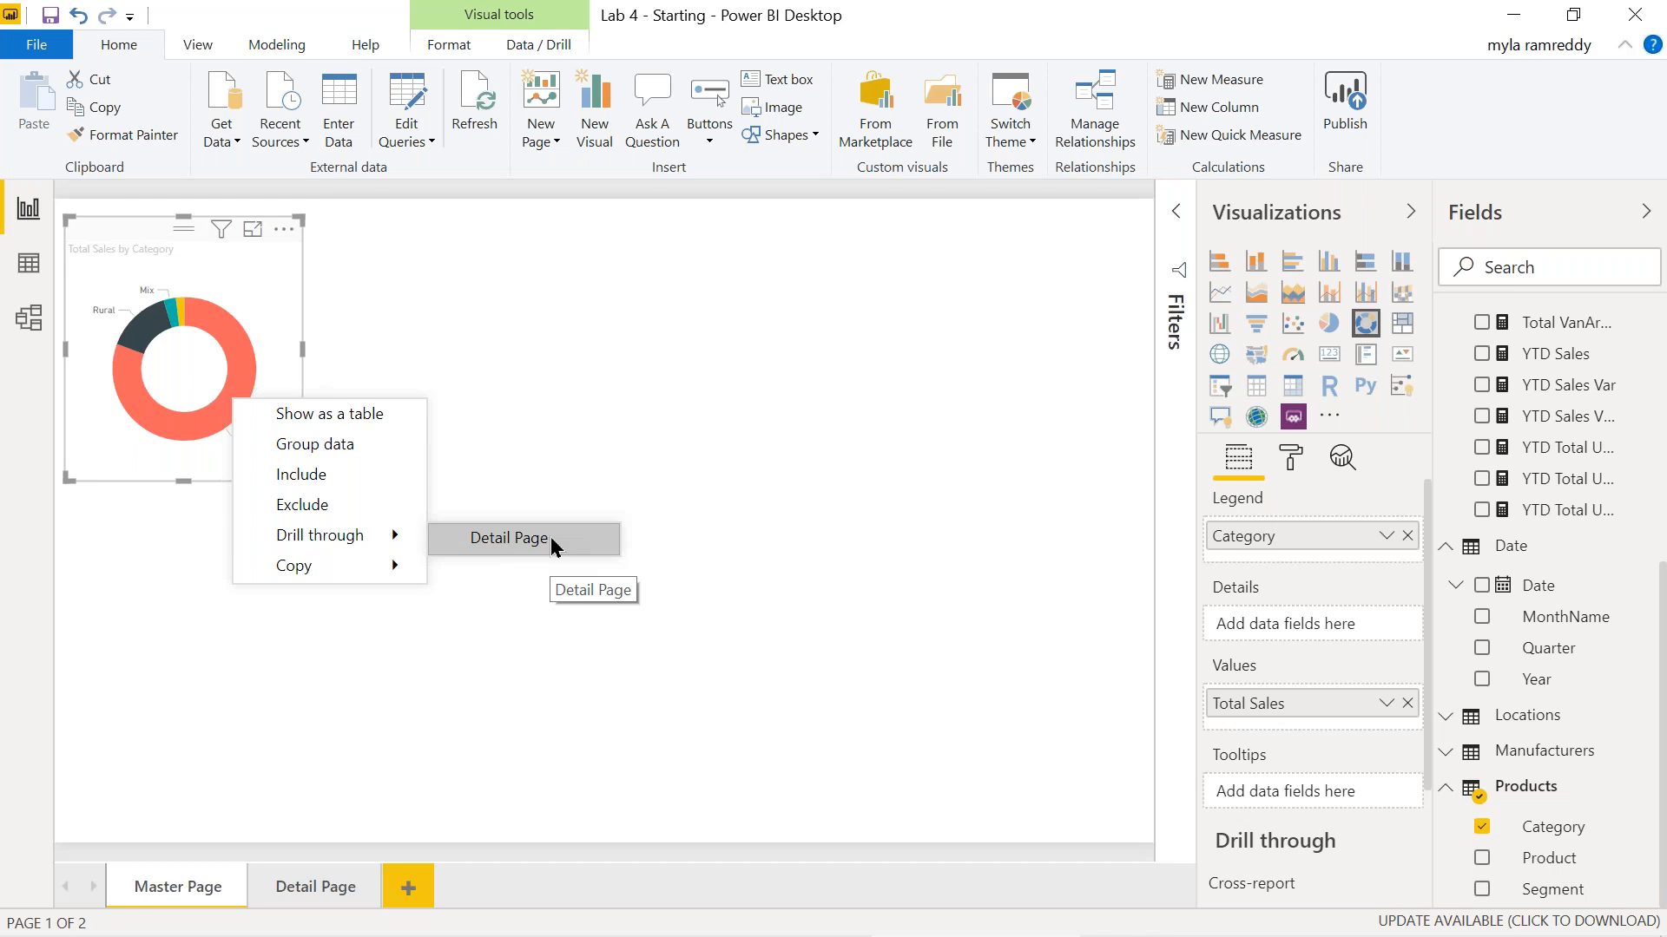
Drill through Urban to Detail Page, showing $4,134,798,358.04 sales and 6185992 units.
click(509, 539)
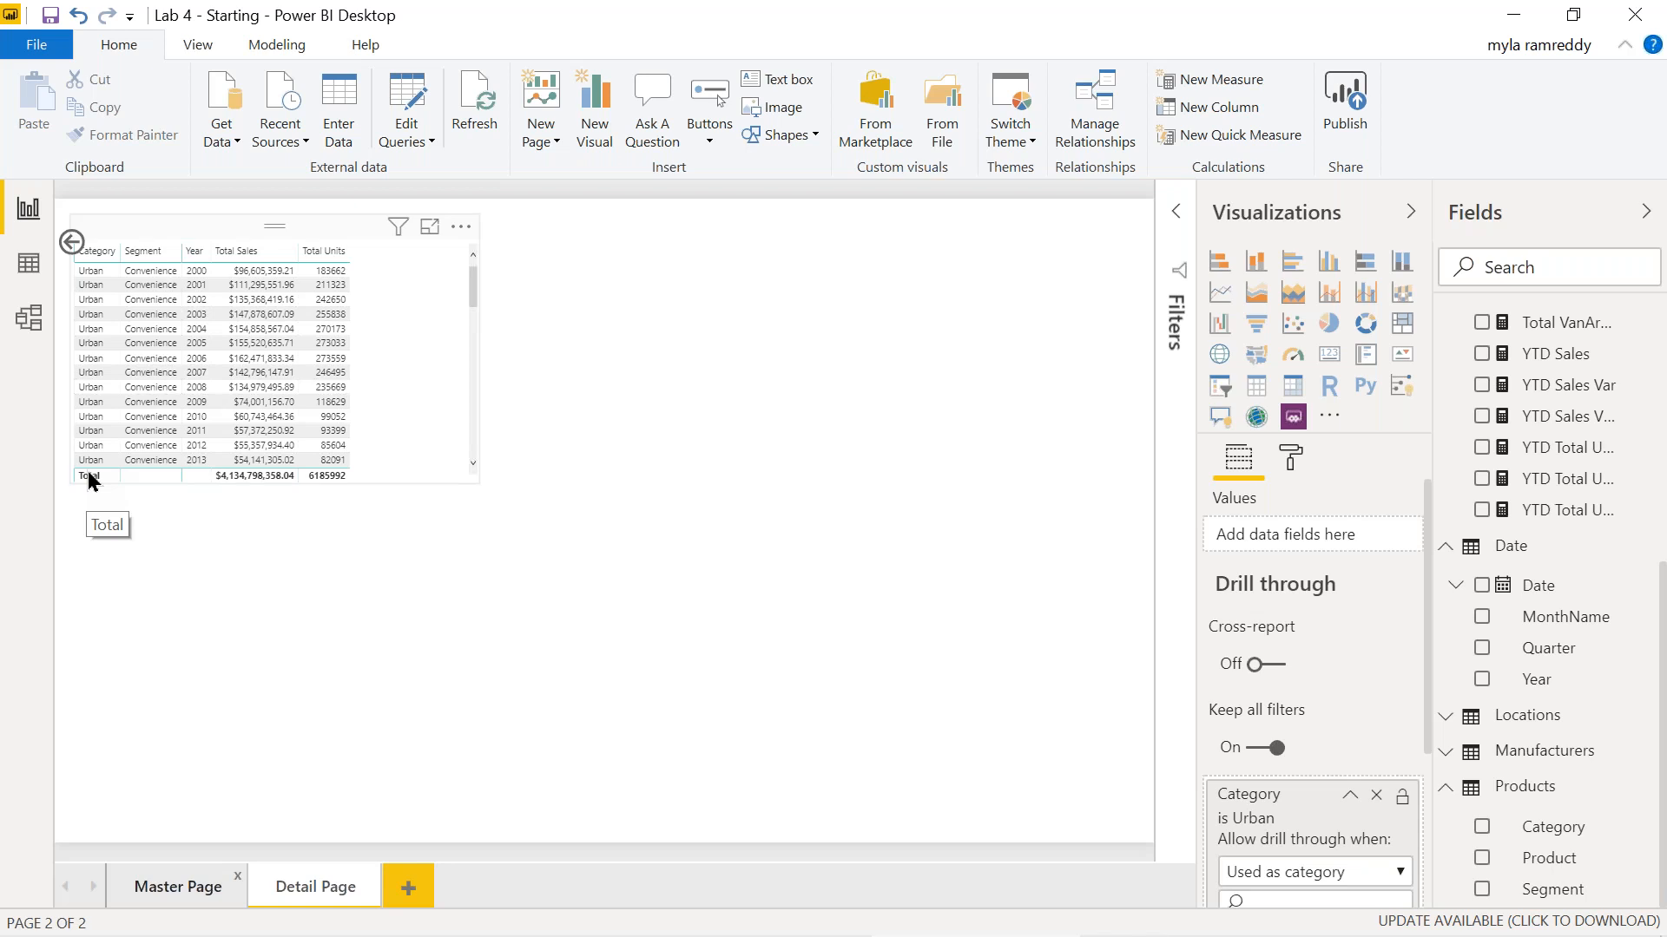
drag(474, 304, 467, 484)
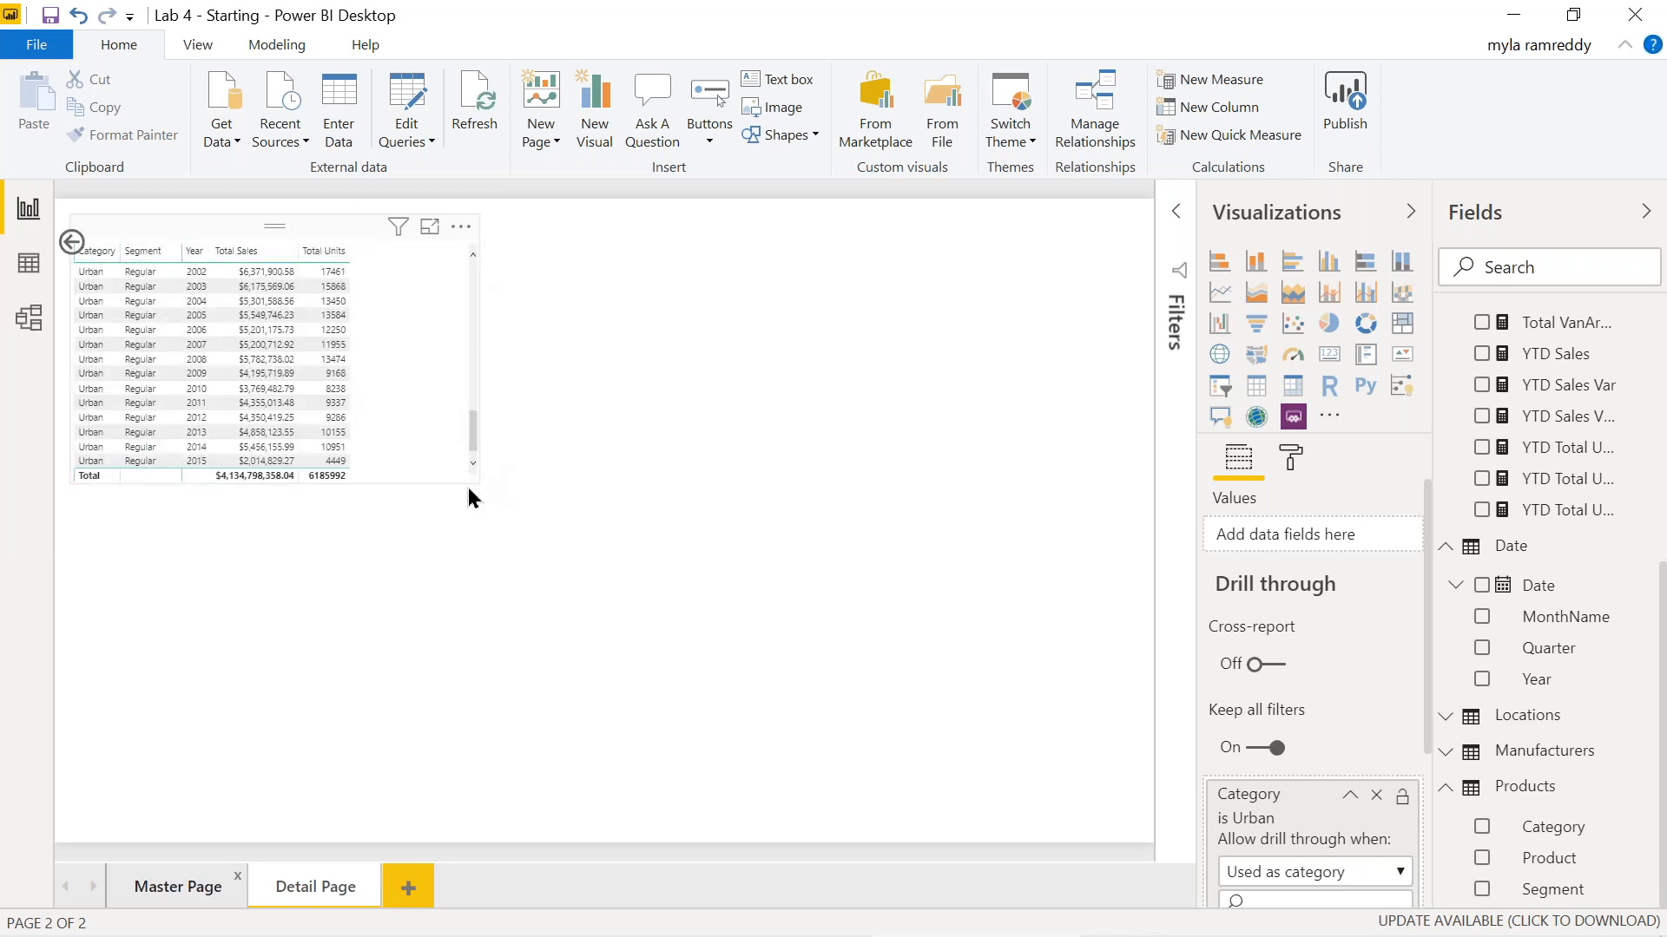
click(82, 403)
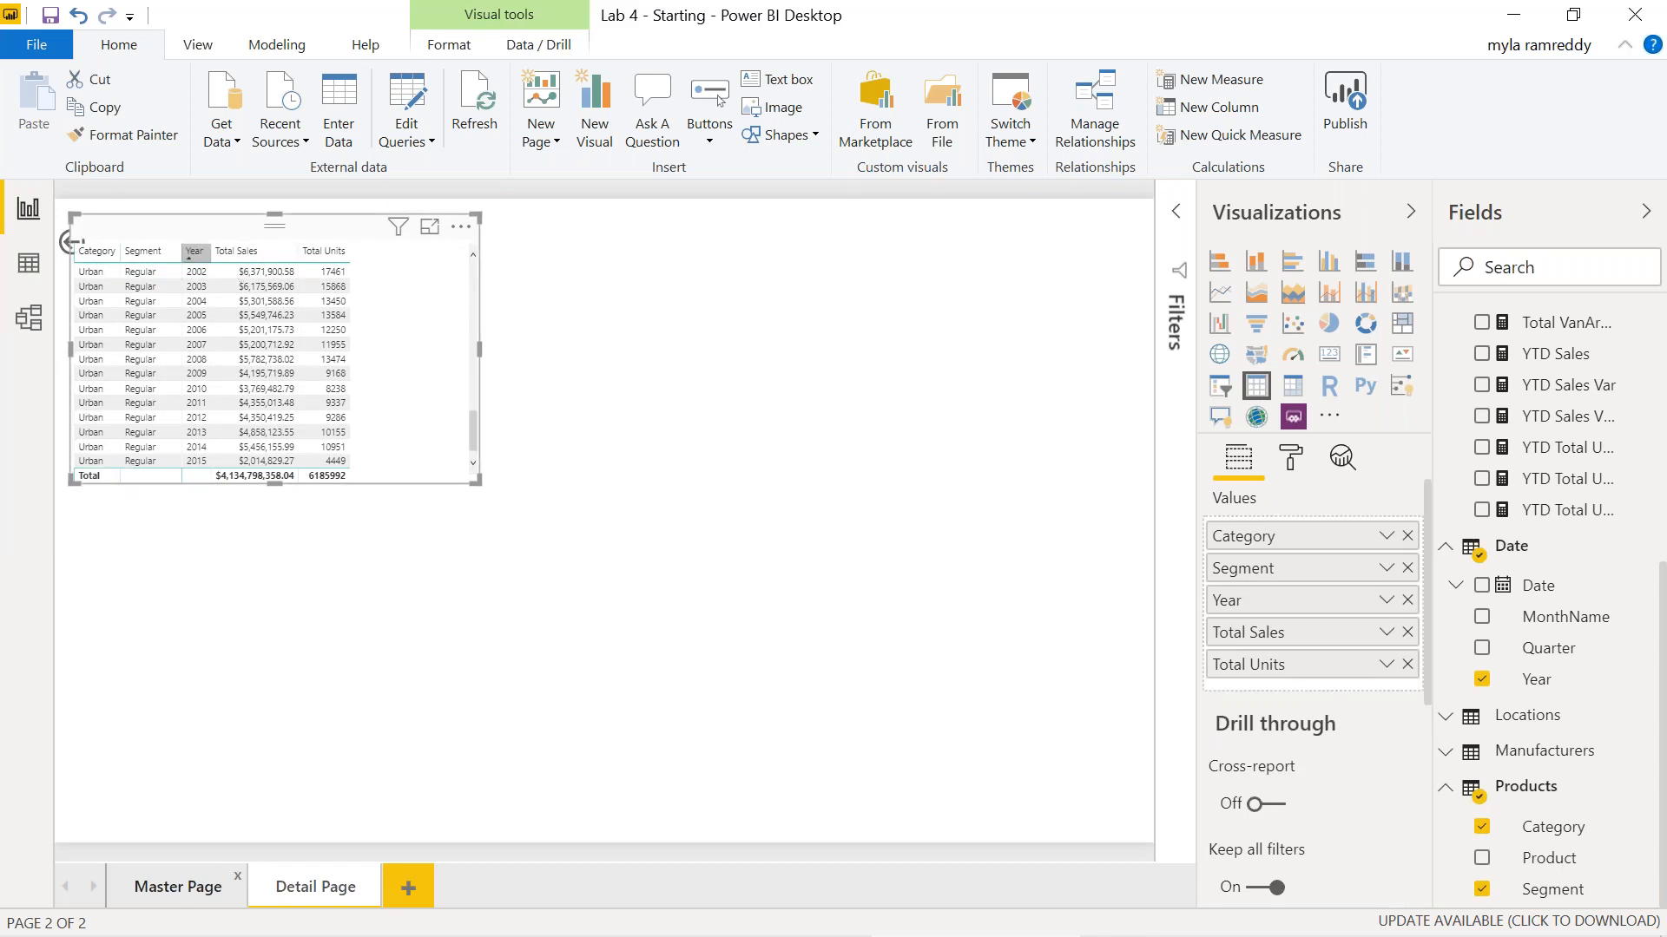
click(201, 668)
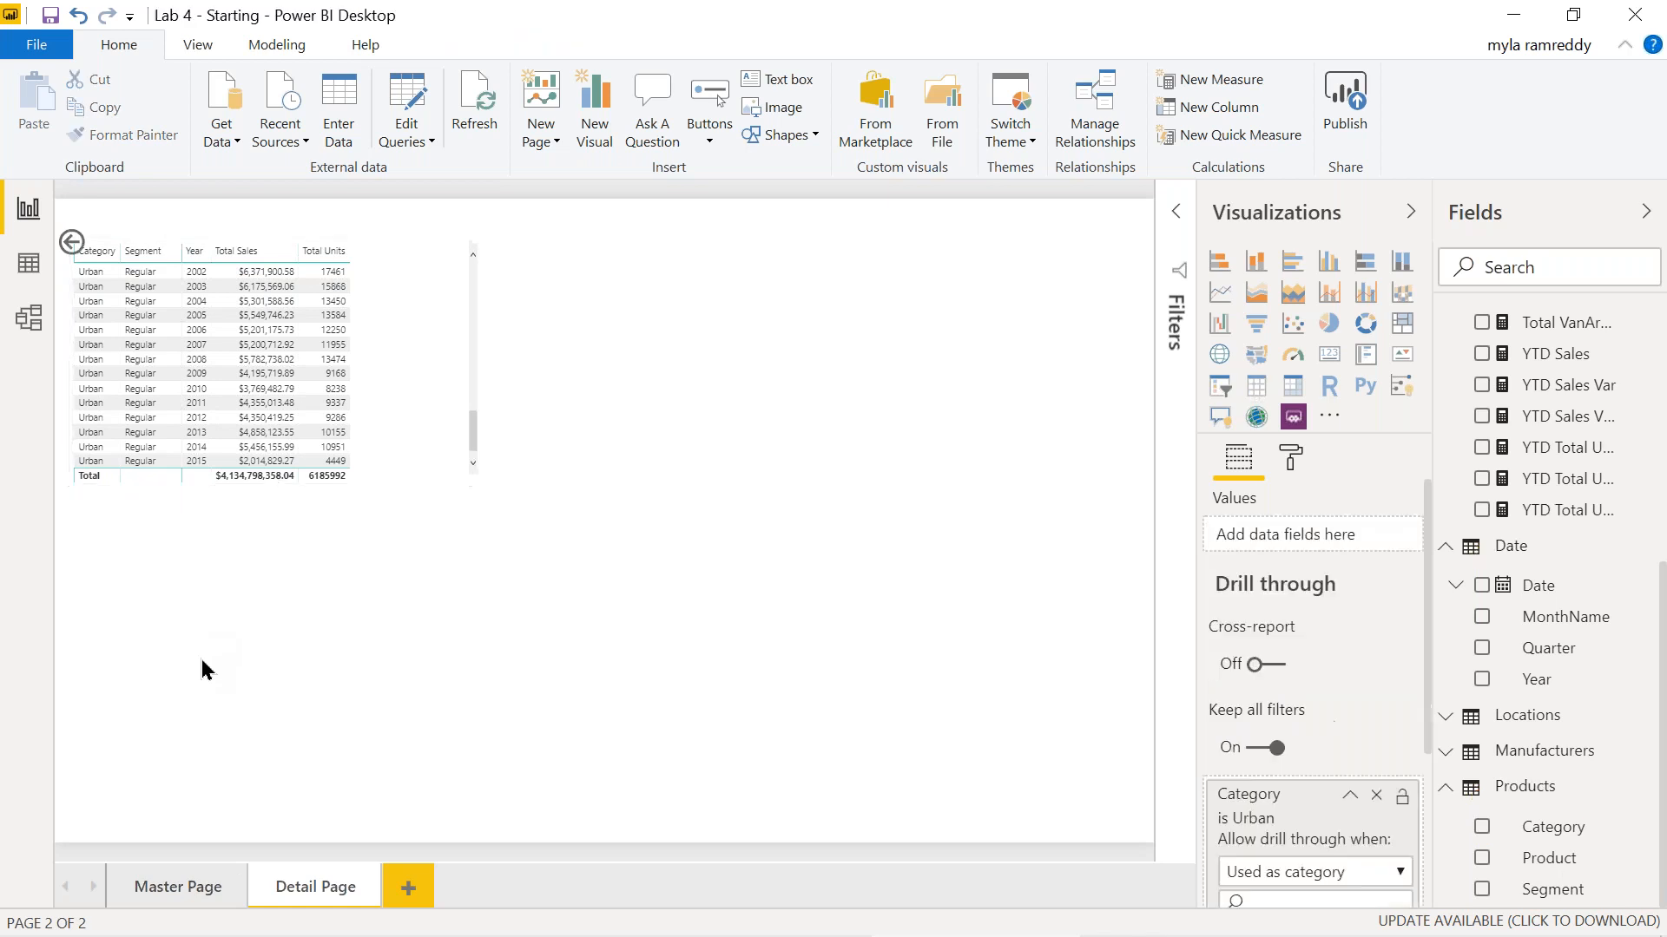
Drill through the Rural slice ($753,986,601.22 sales, 4032785 units) and go back to Master Page.
ctrl+click(72, 247)
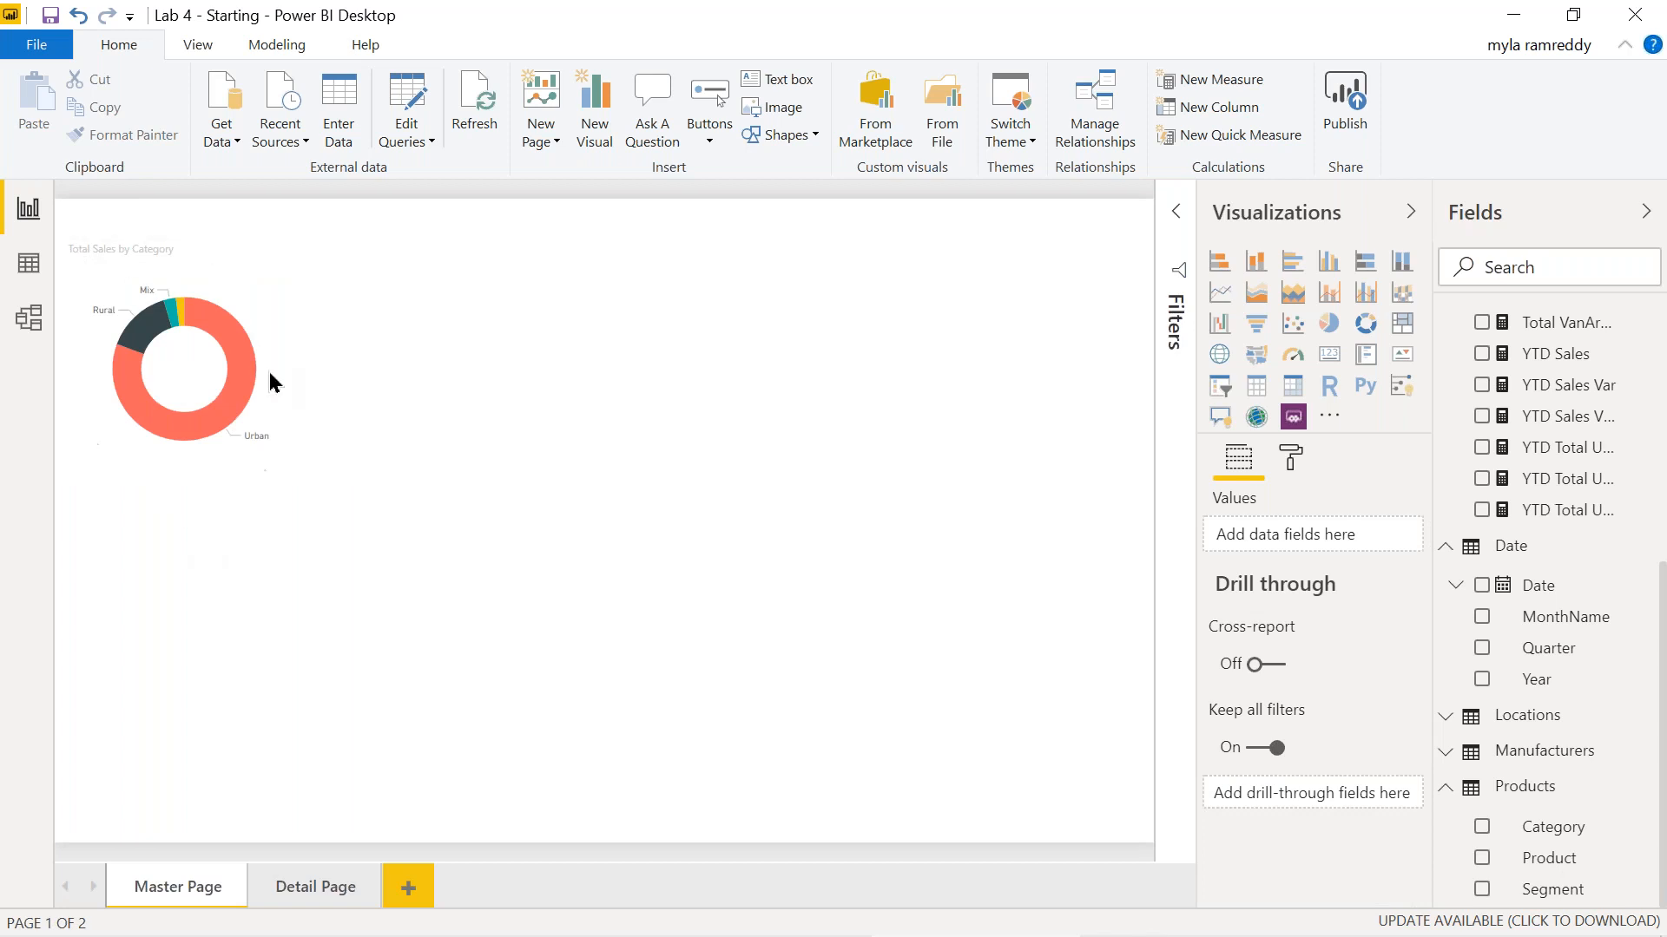
mouse_move(152, 337)
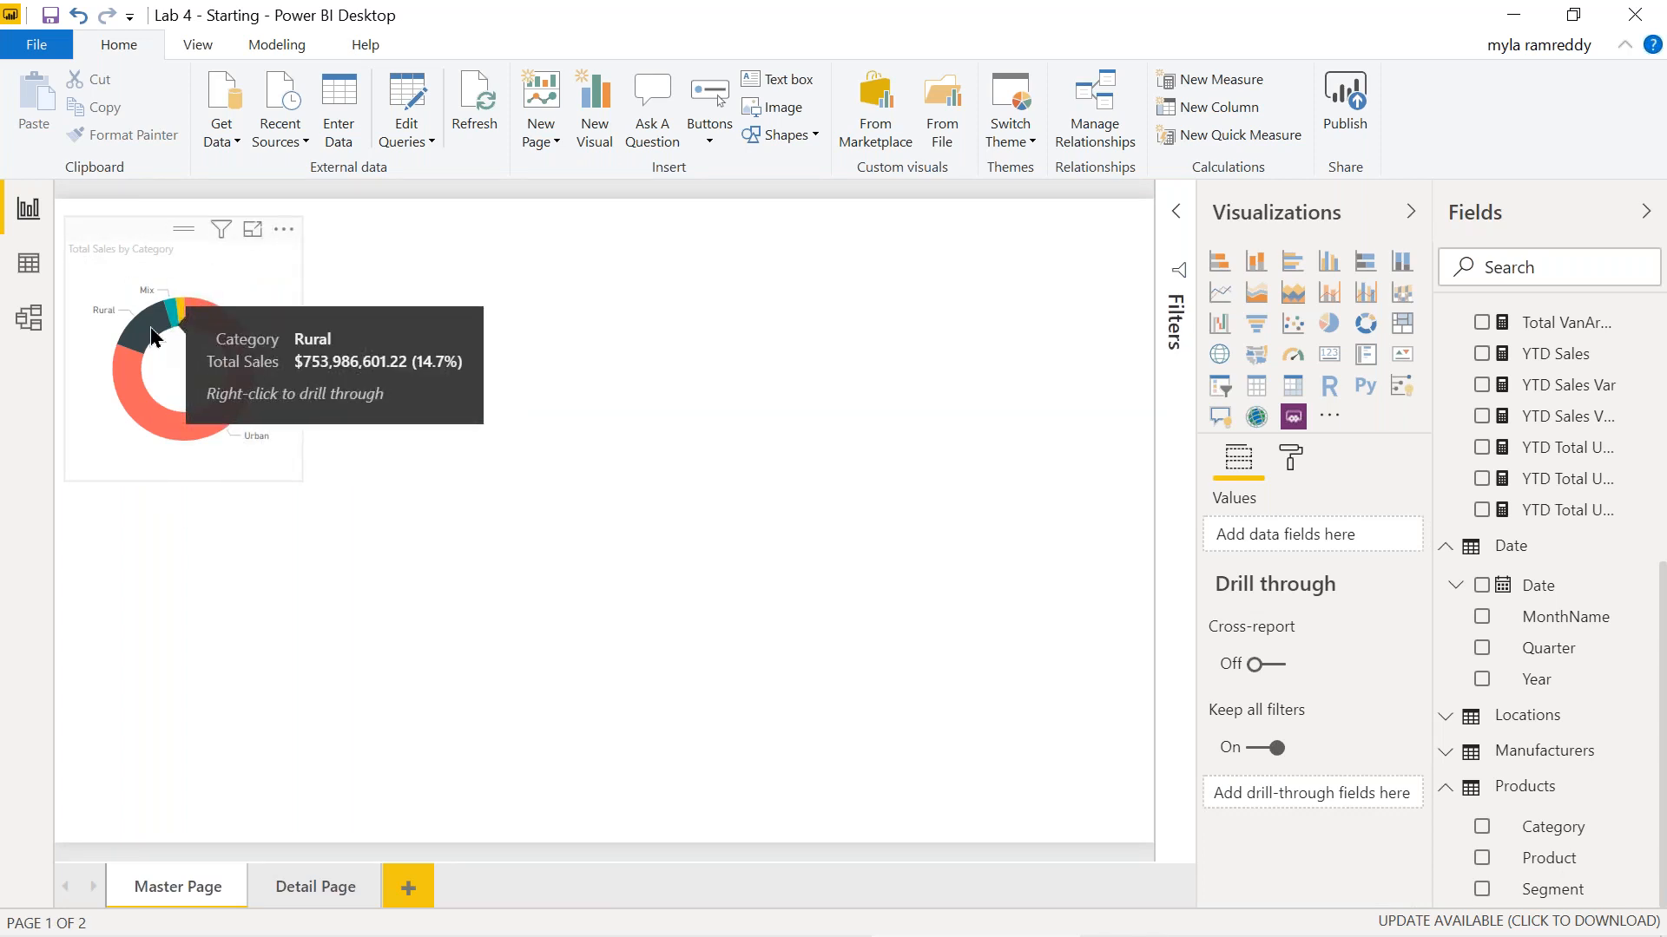
right_click(153, 335)
mouse_move(317, 467)
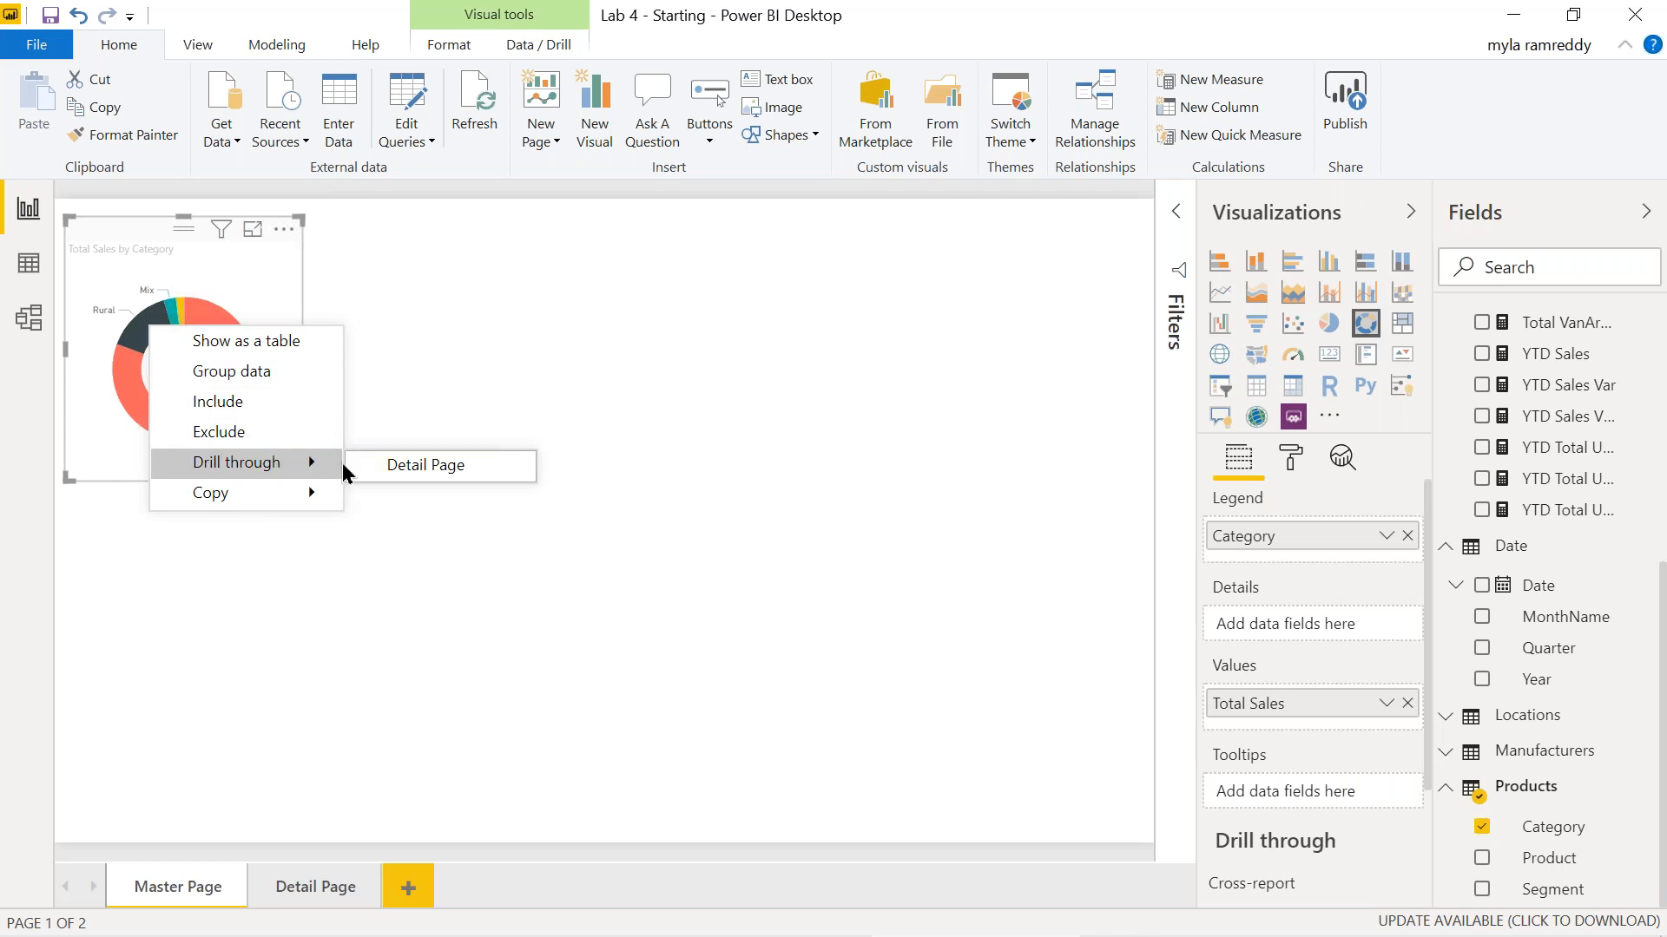
click(415, 467)
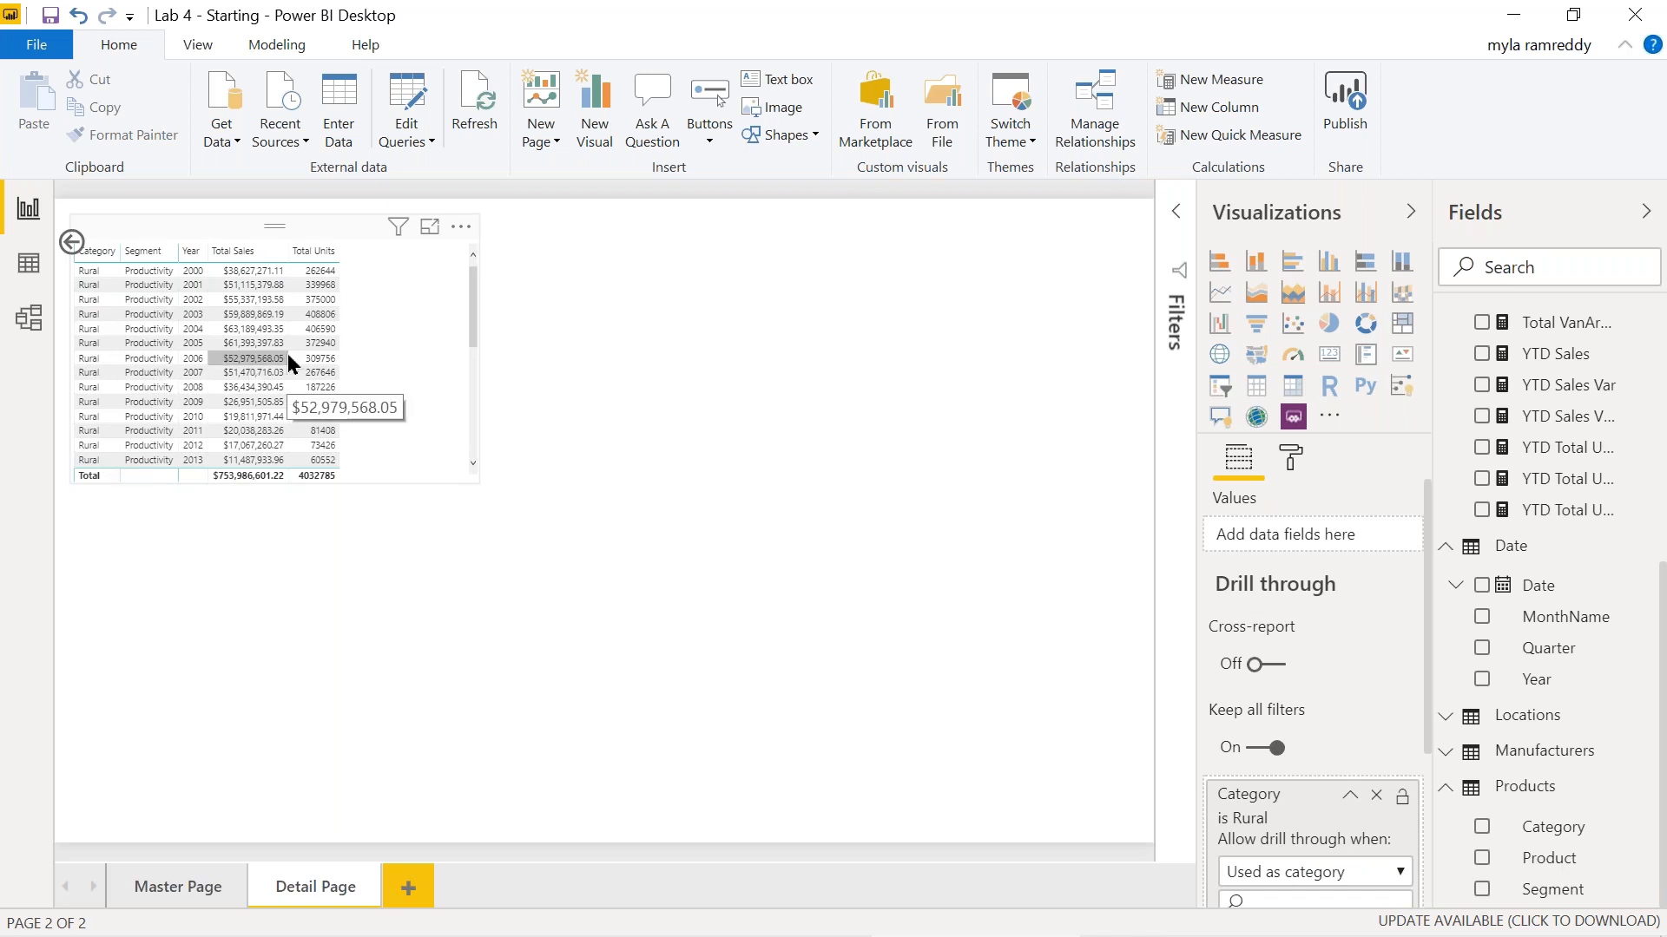
ctrl+click(73, 246)
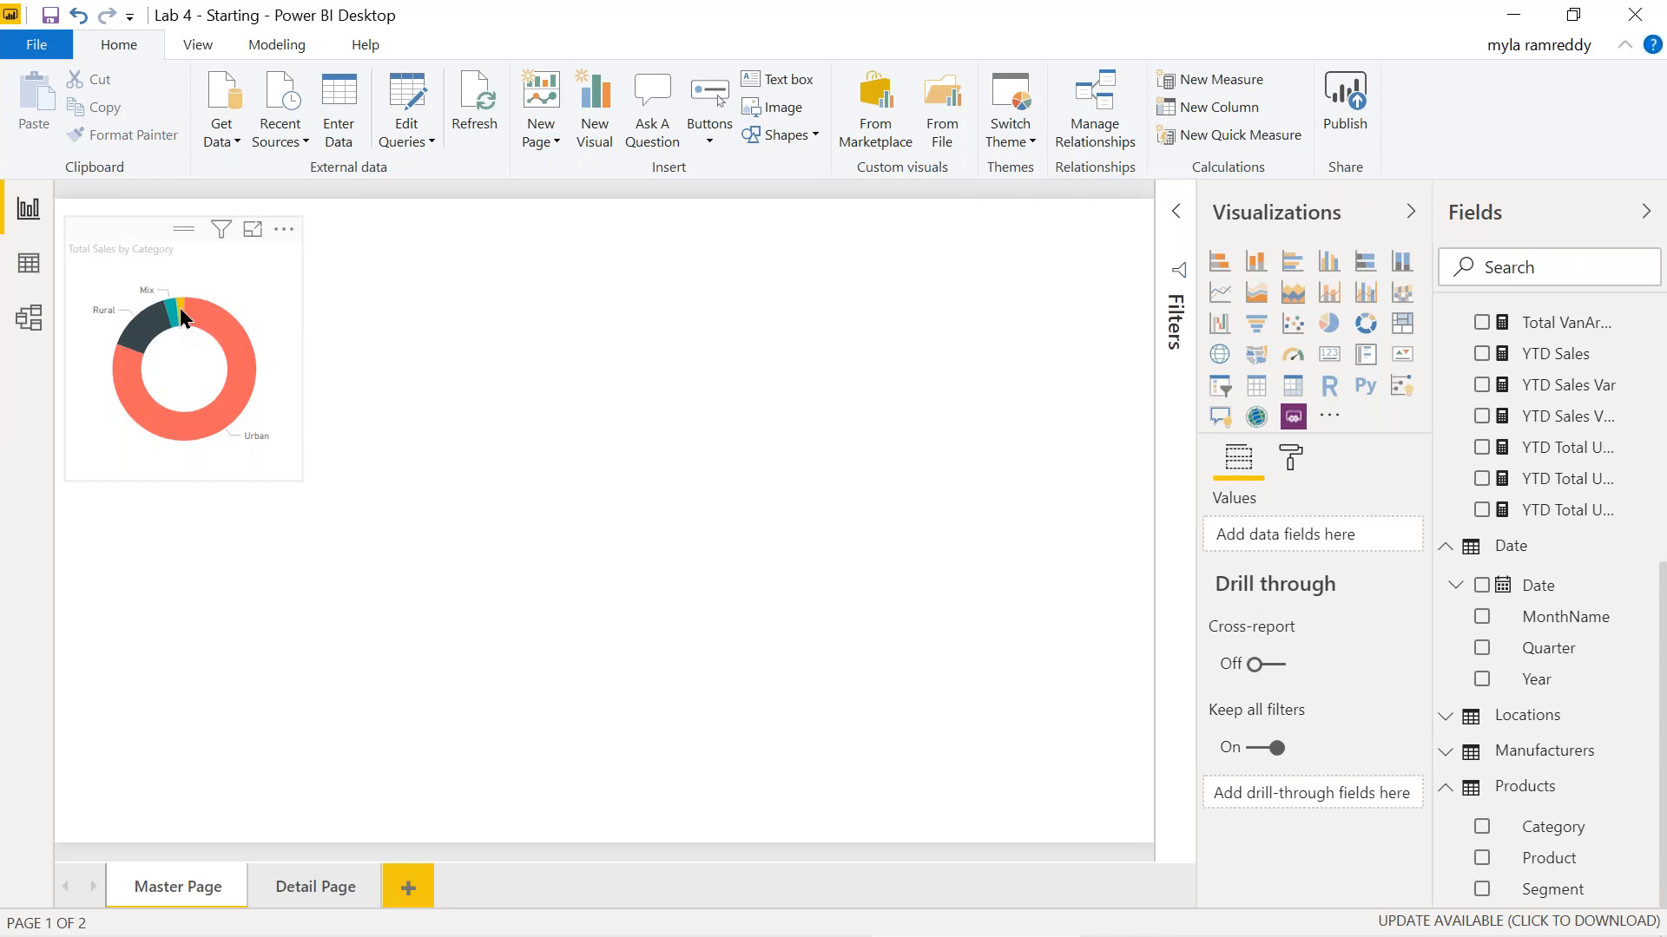
Drill through the Youth slice to Detail Page and expand the Category filter card.
mouse_move(183, 318)
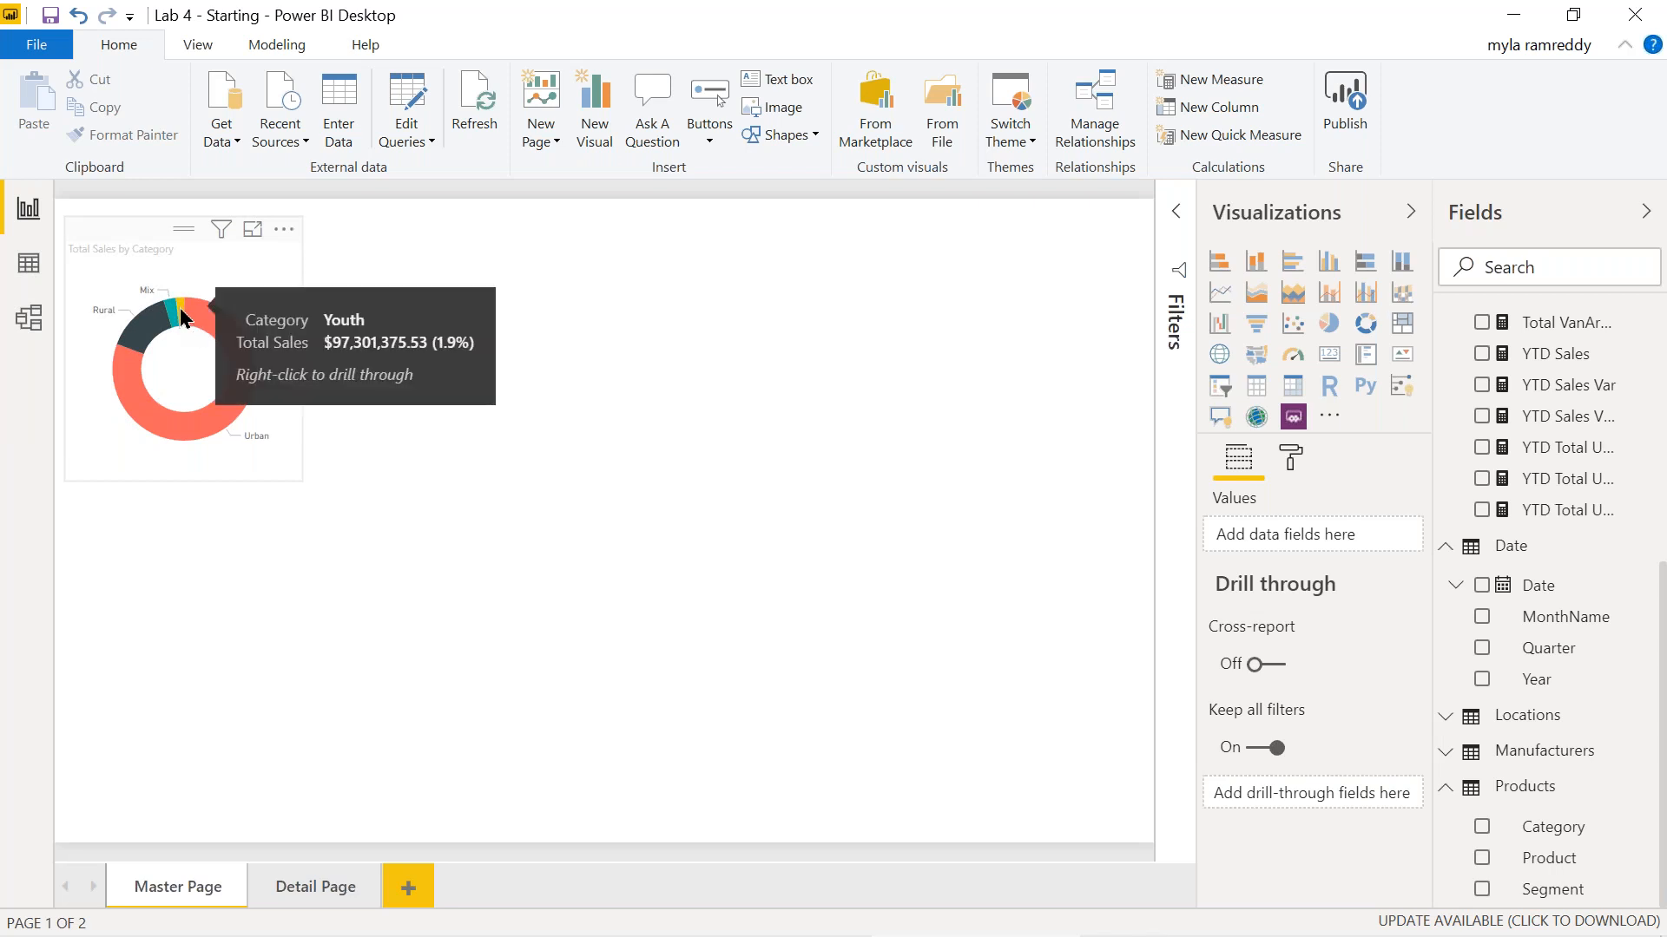
right_click(183, 318)
mouse_move(328, 448)
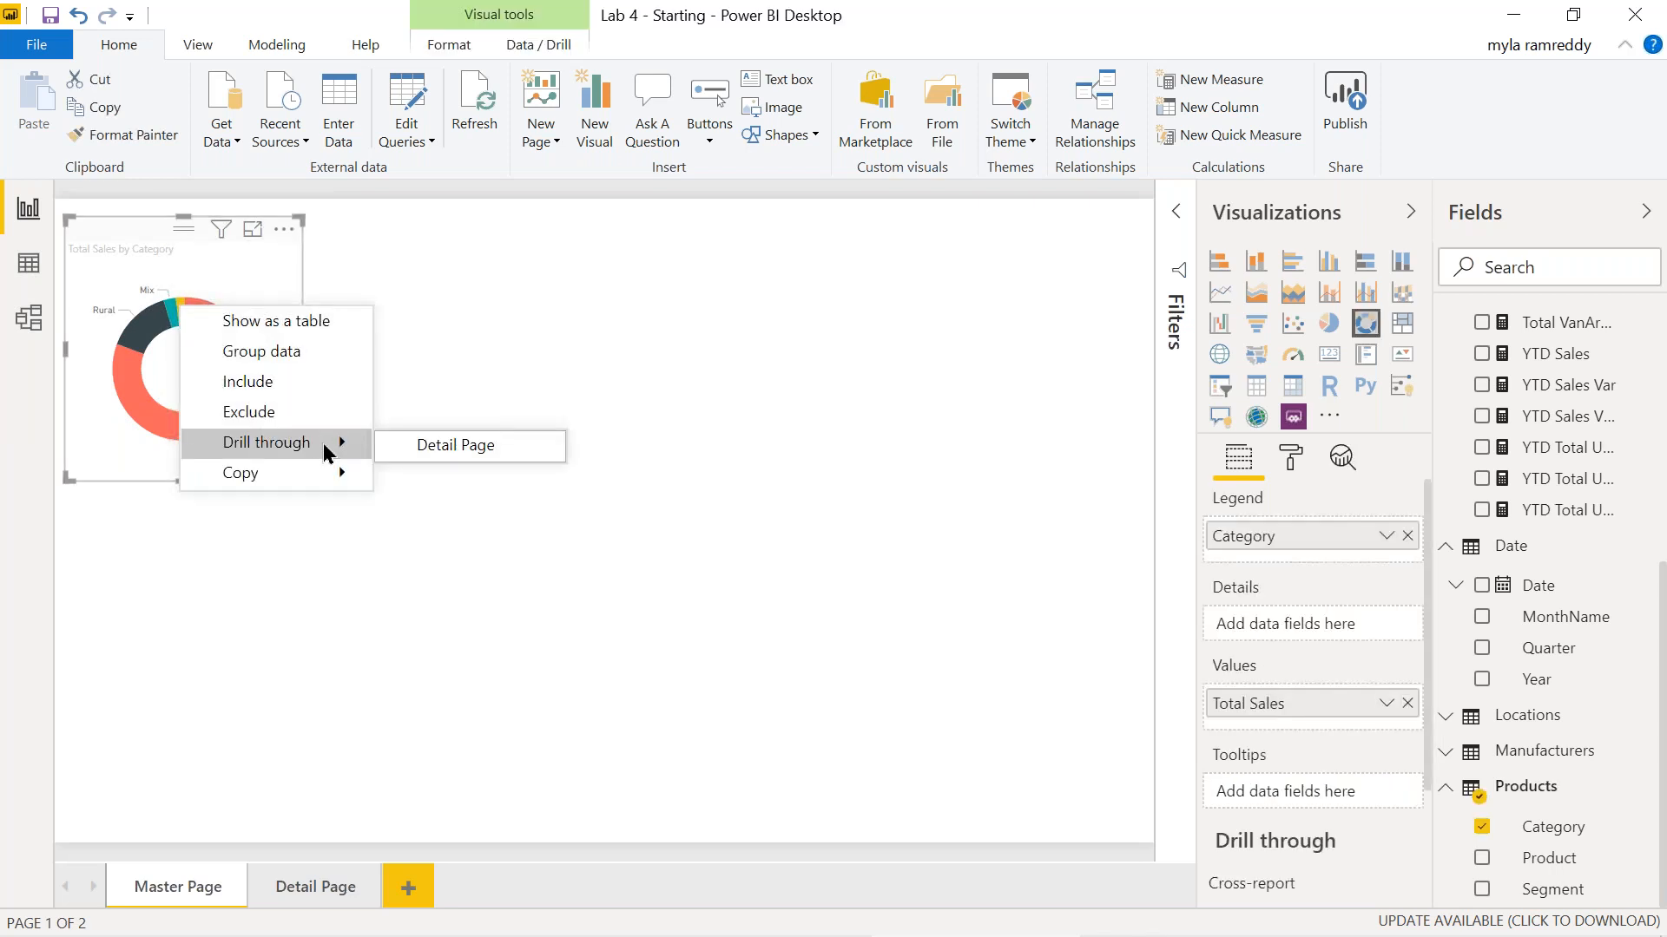
click(430, 443)
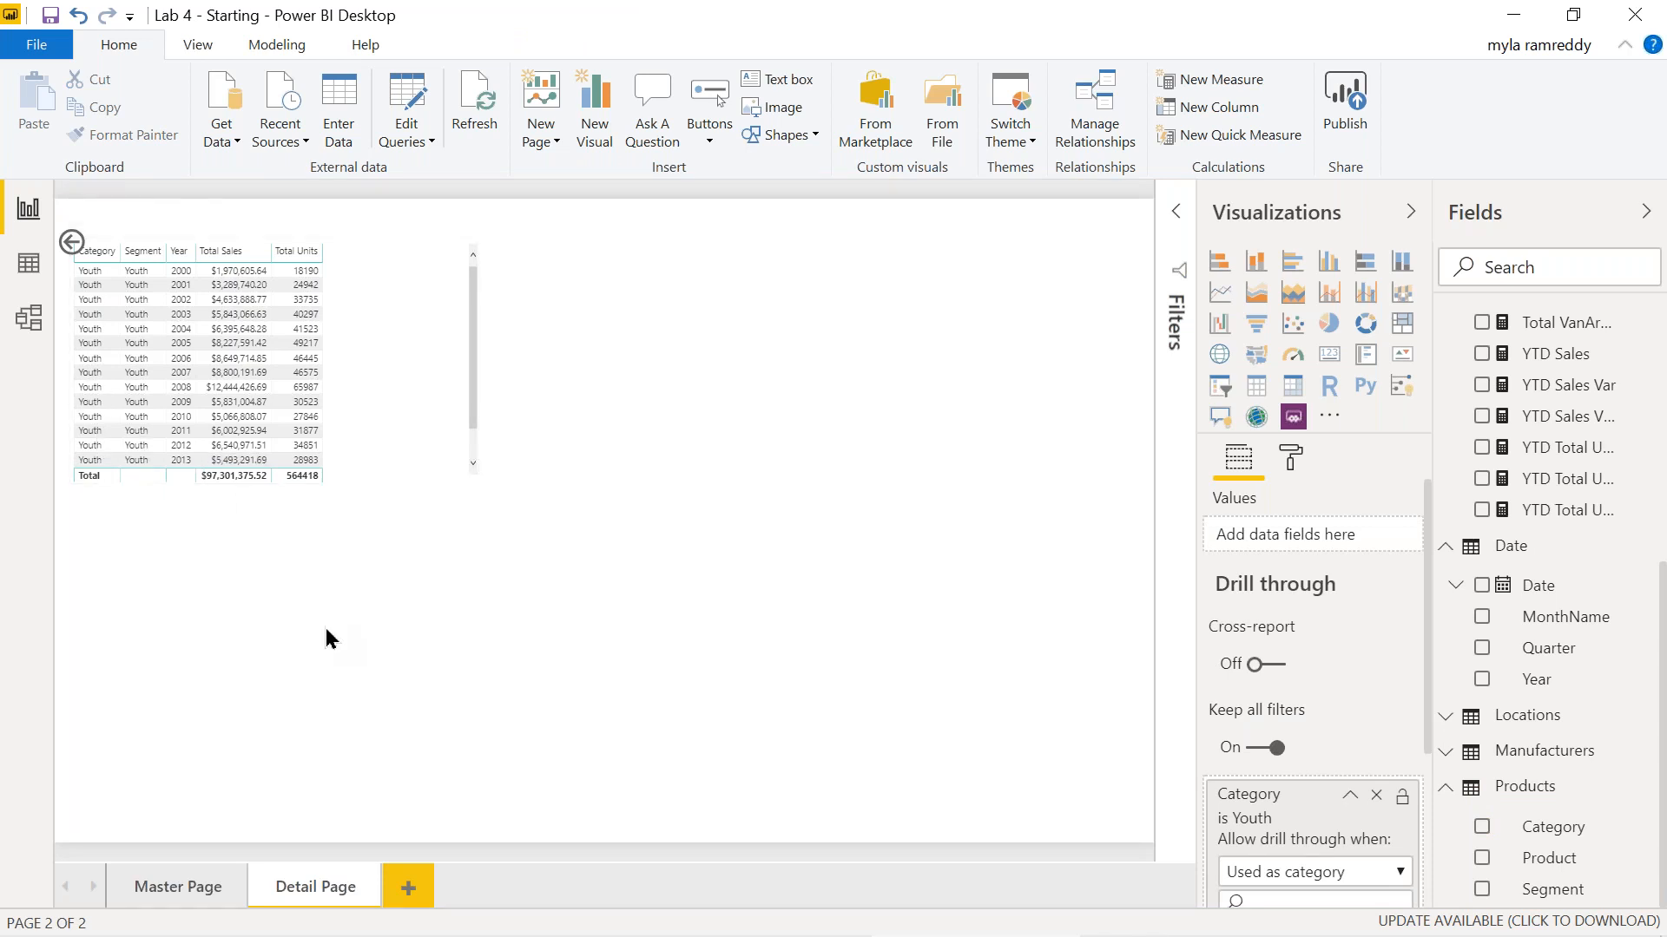
click(1300, 846)
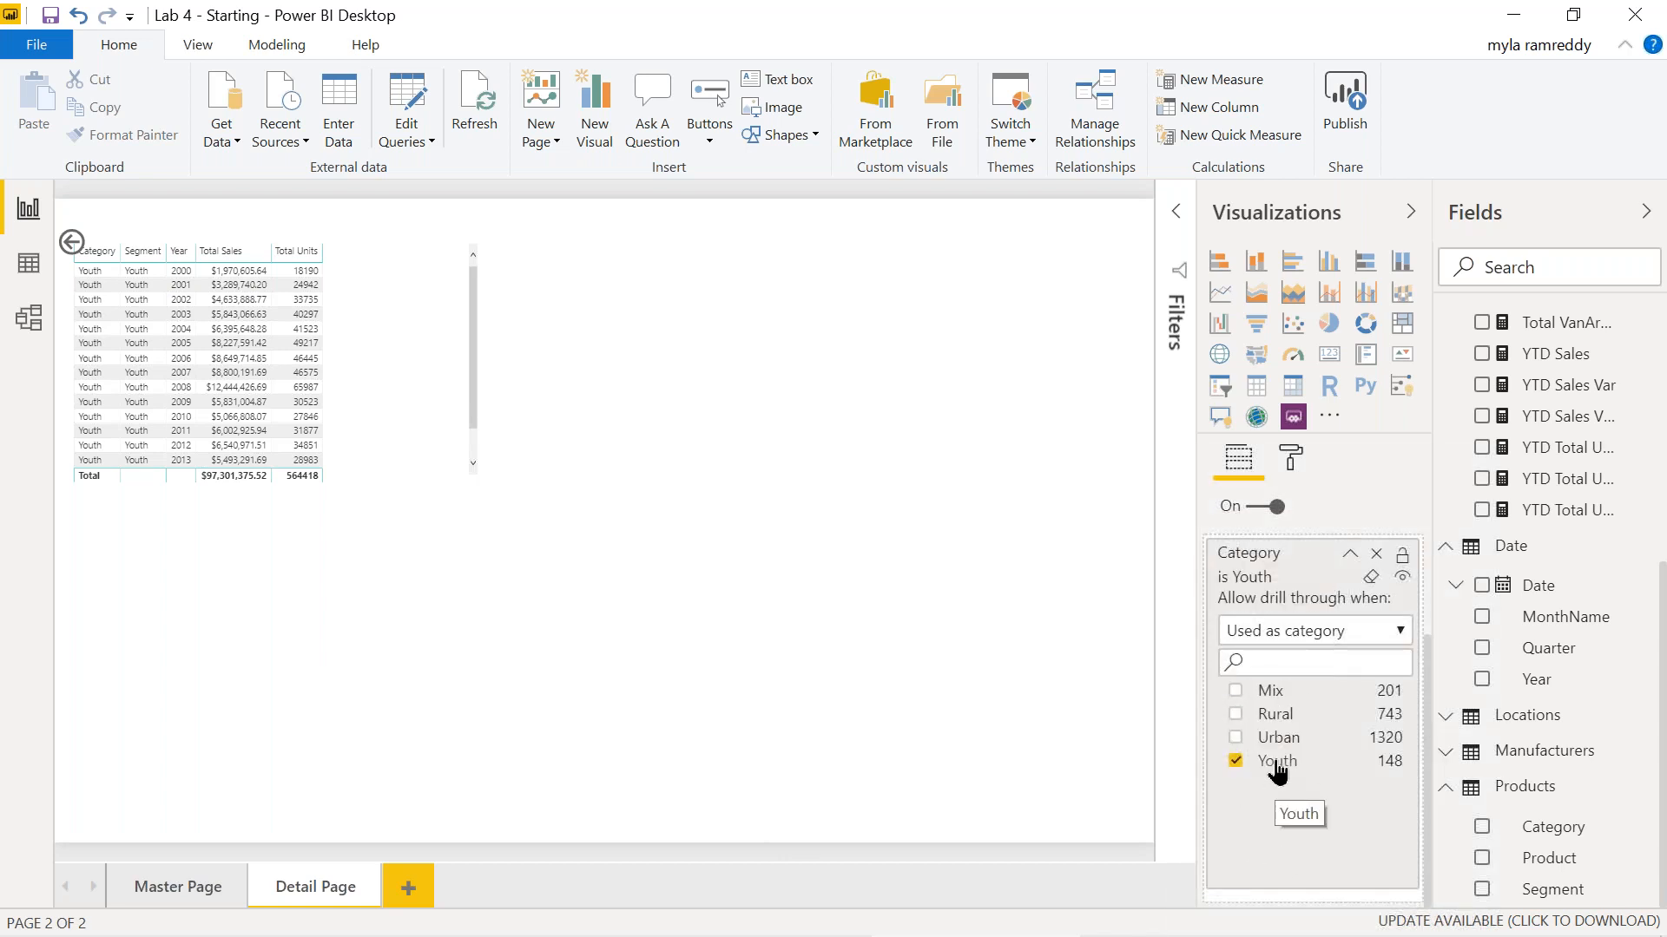
Confirm Detail Page stays filtered to Youth across page switches, then return to Master Page.
click(171, 887)
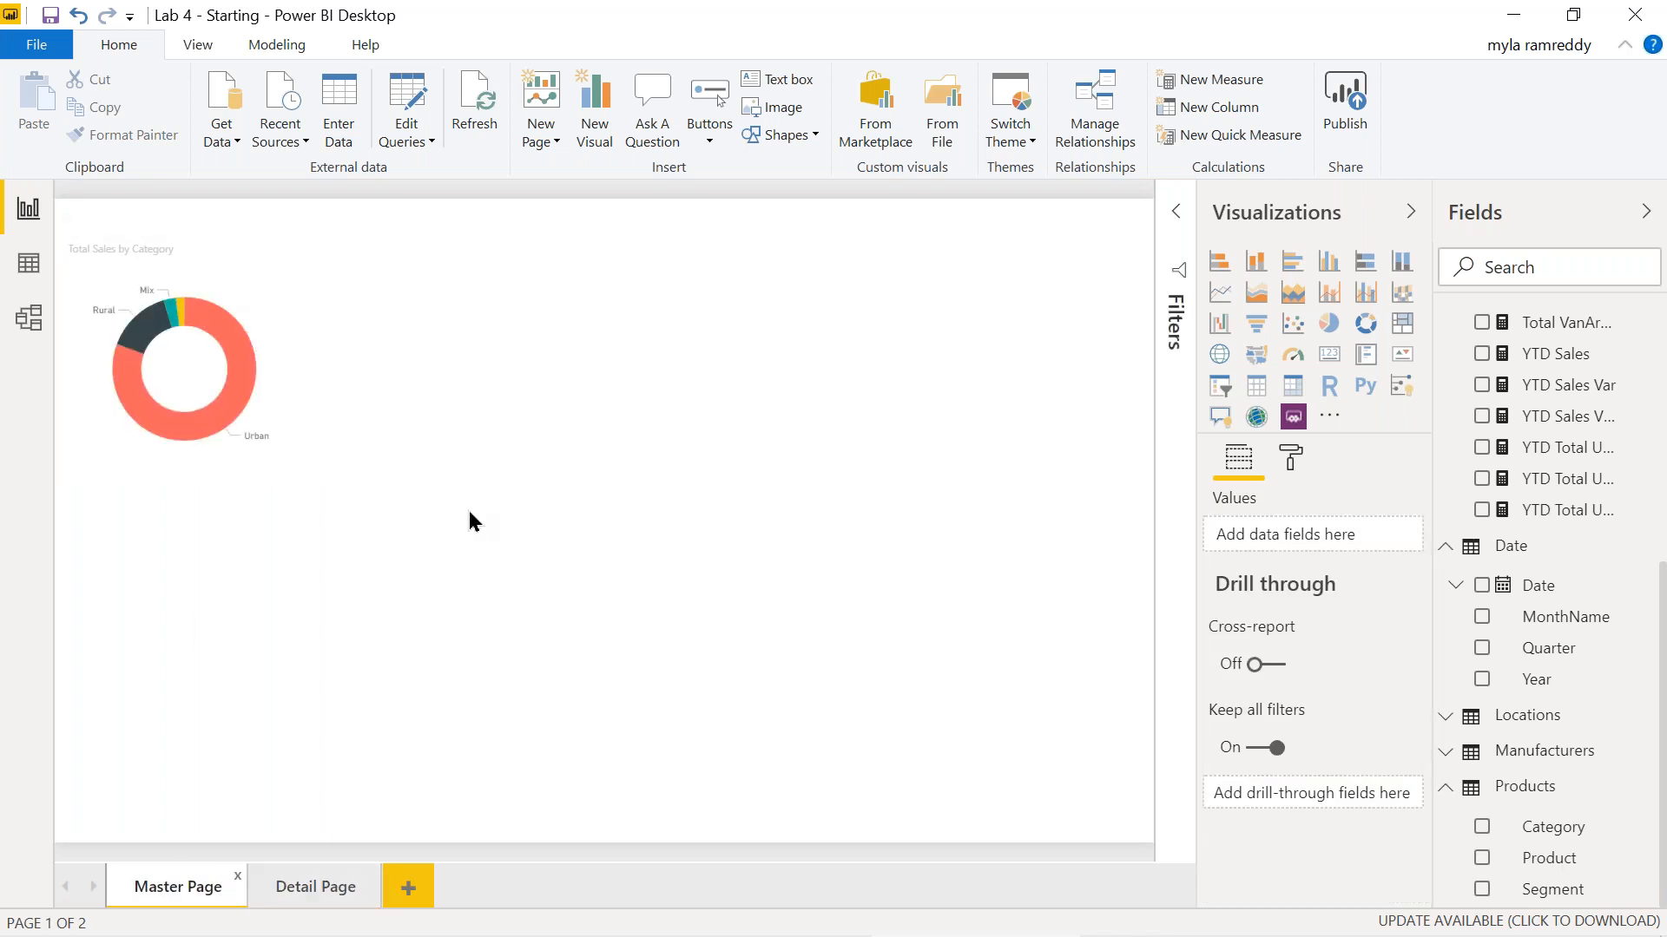
click(320, 890)
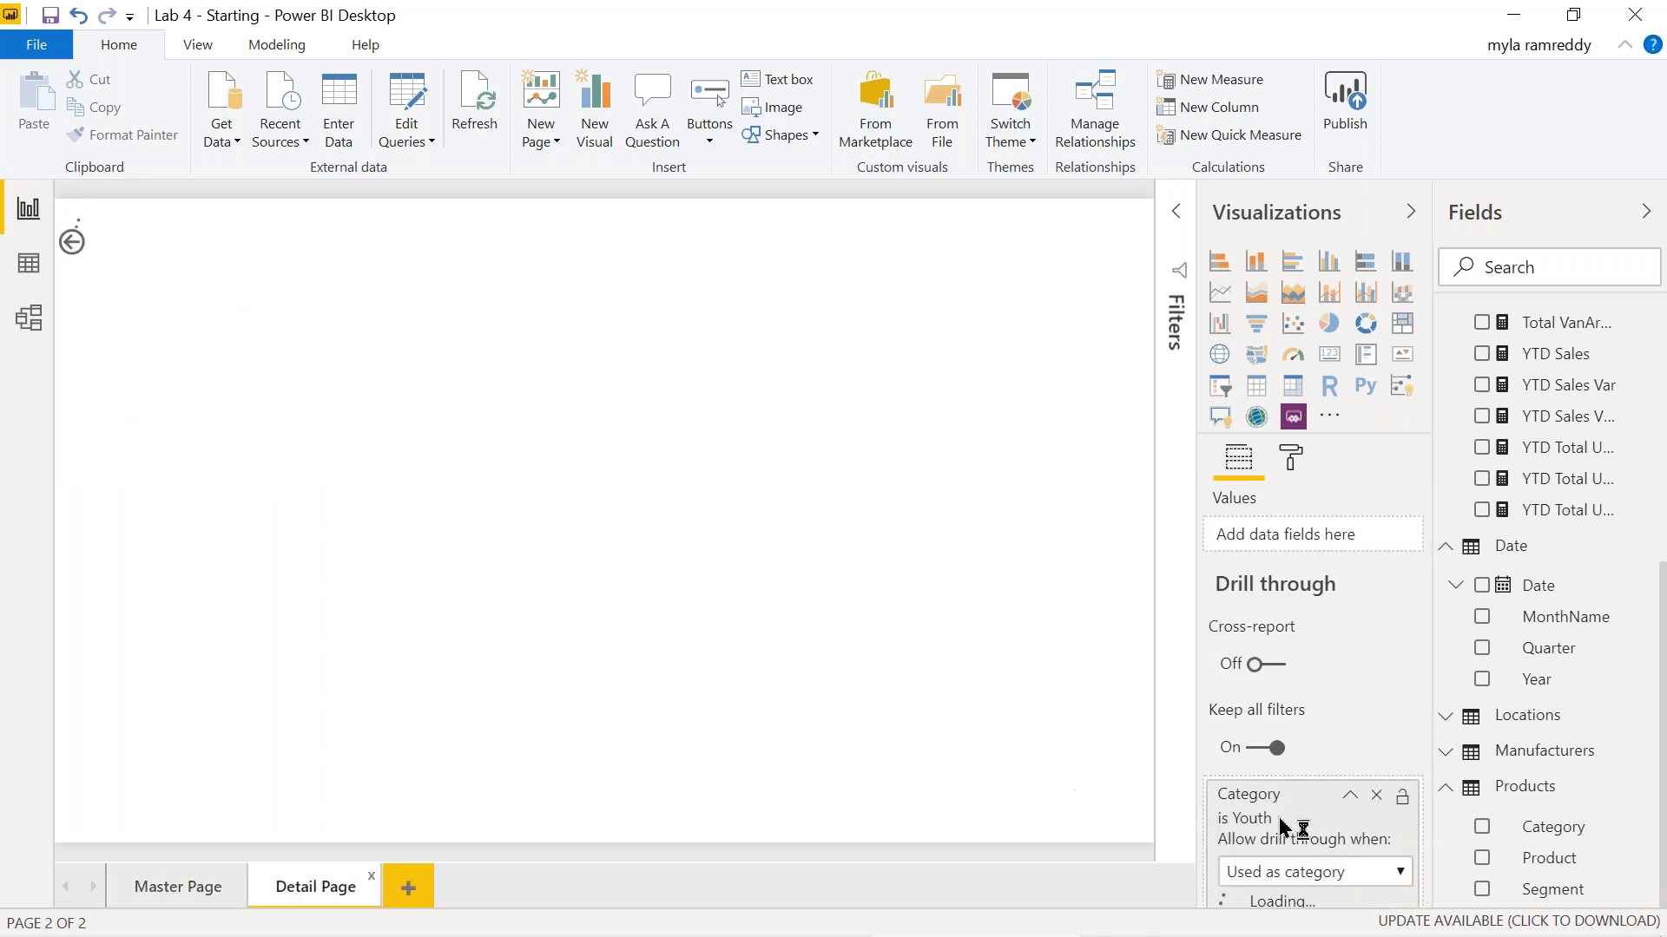
scroll(1342, 841, down, 4)
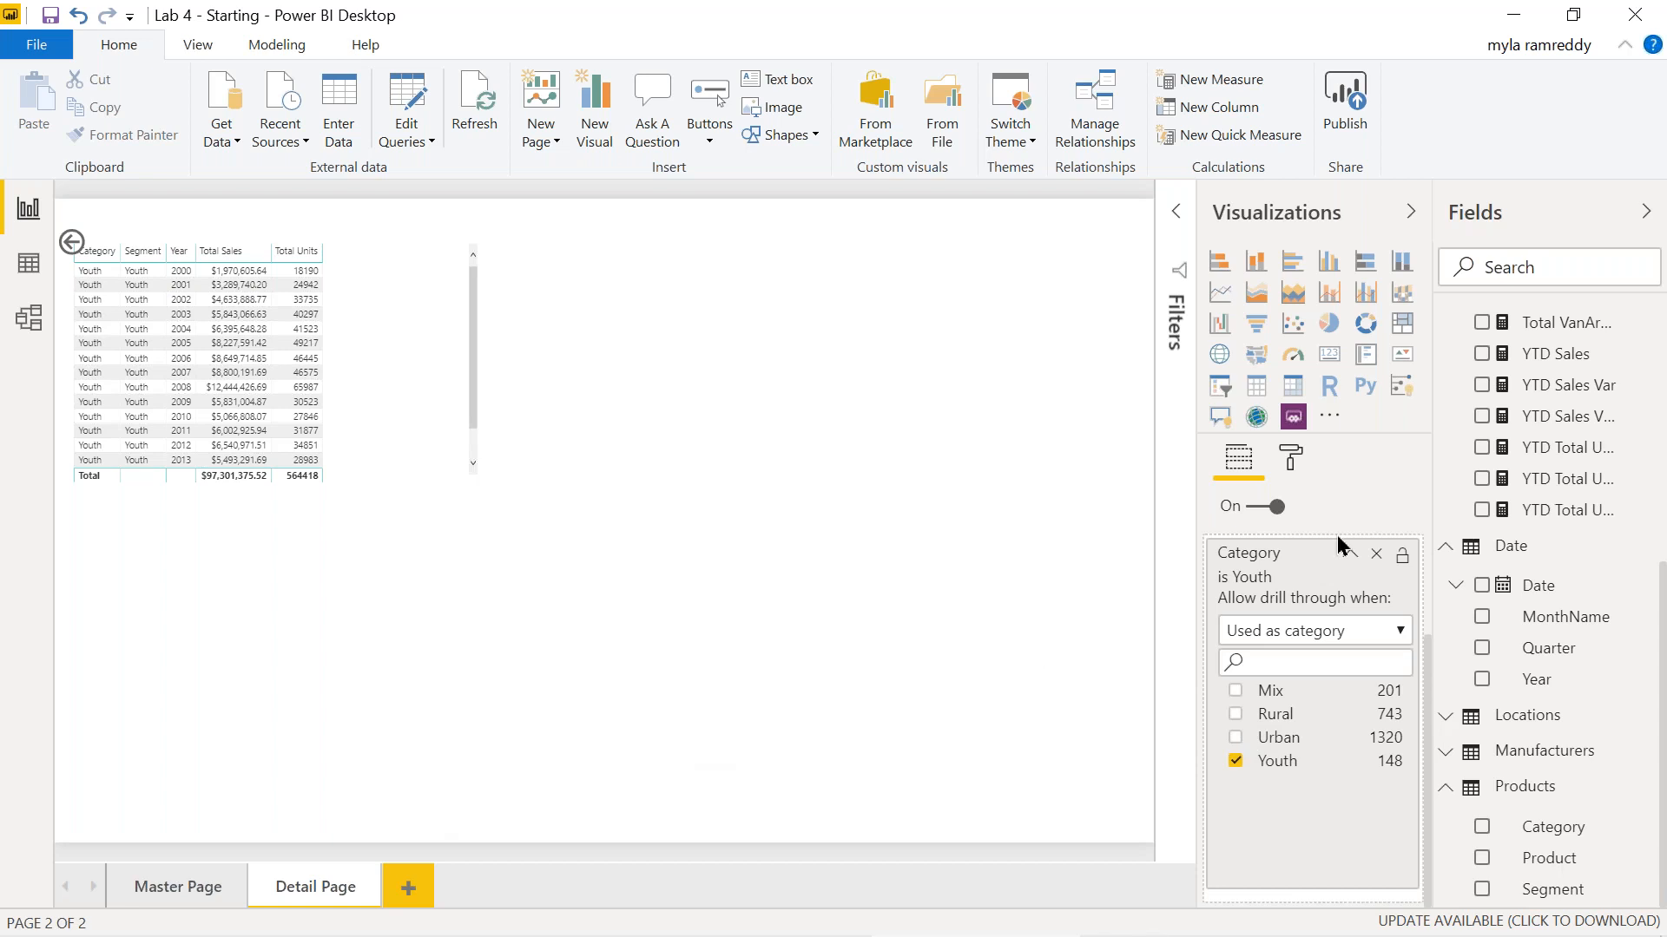
scroll(1336, 538, up, 3)
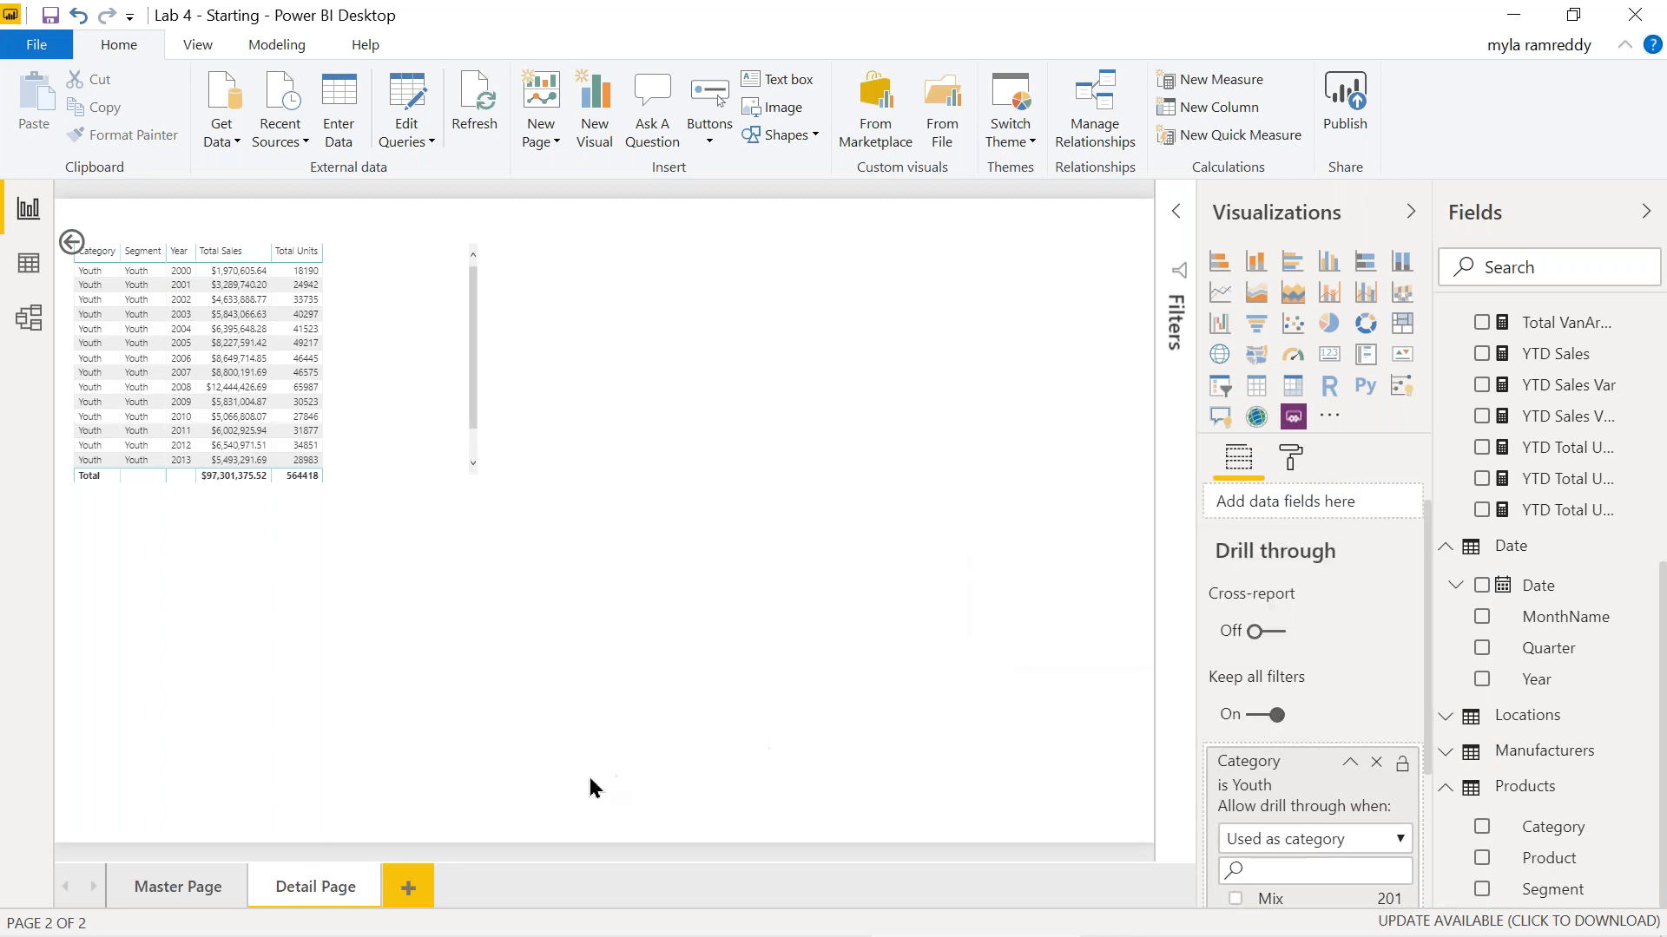
click(200, 887)
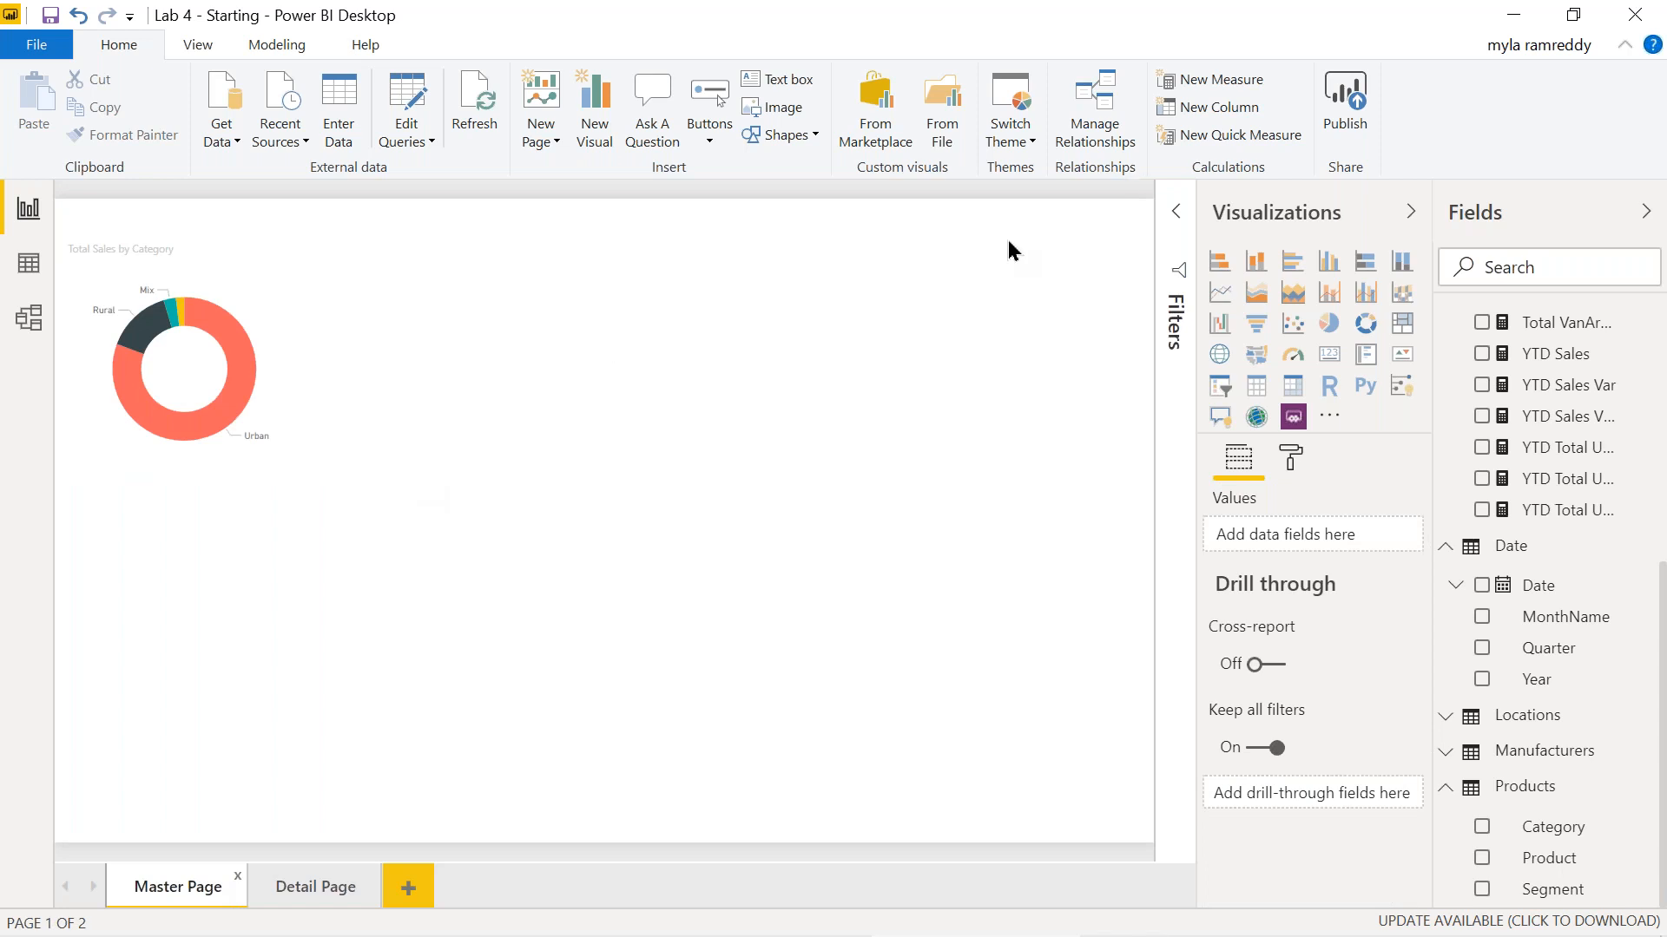
Convert the Master Page donut chart into a slicer showing Category values Mix, Rural, Urban and Youth.
click(134, 238)
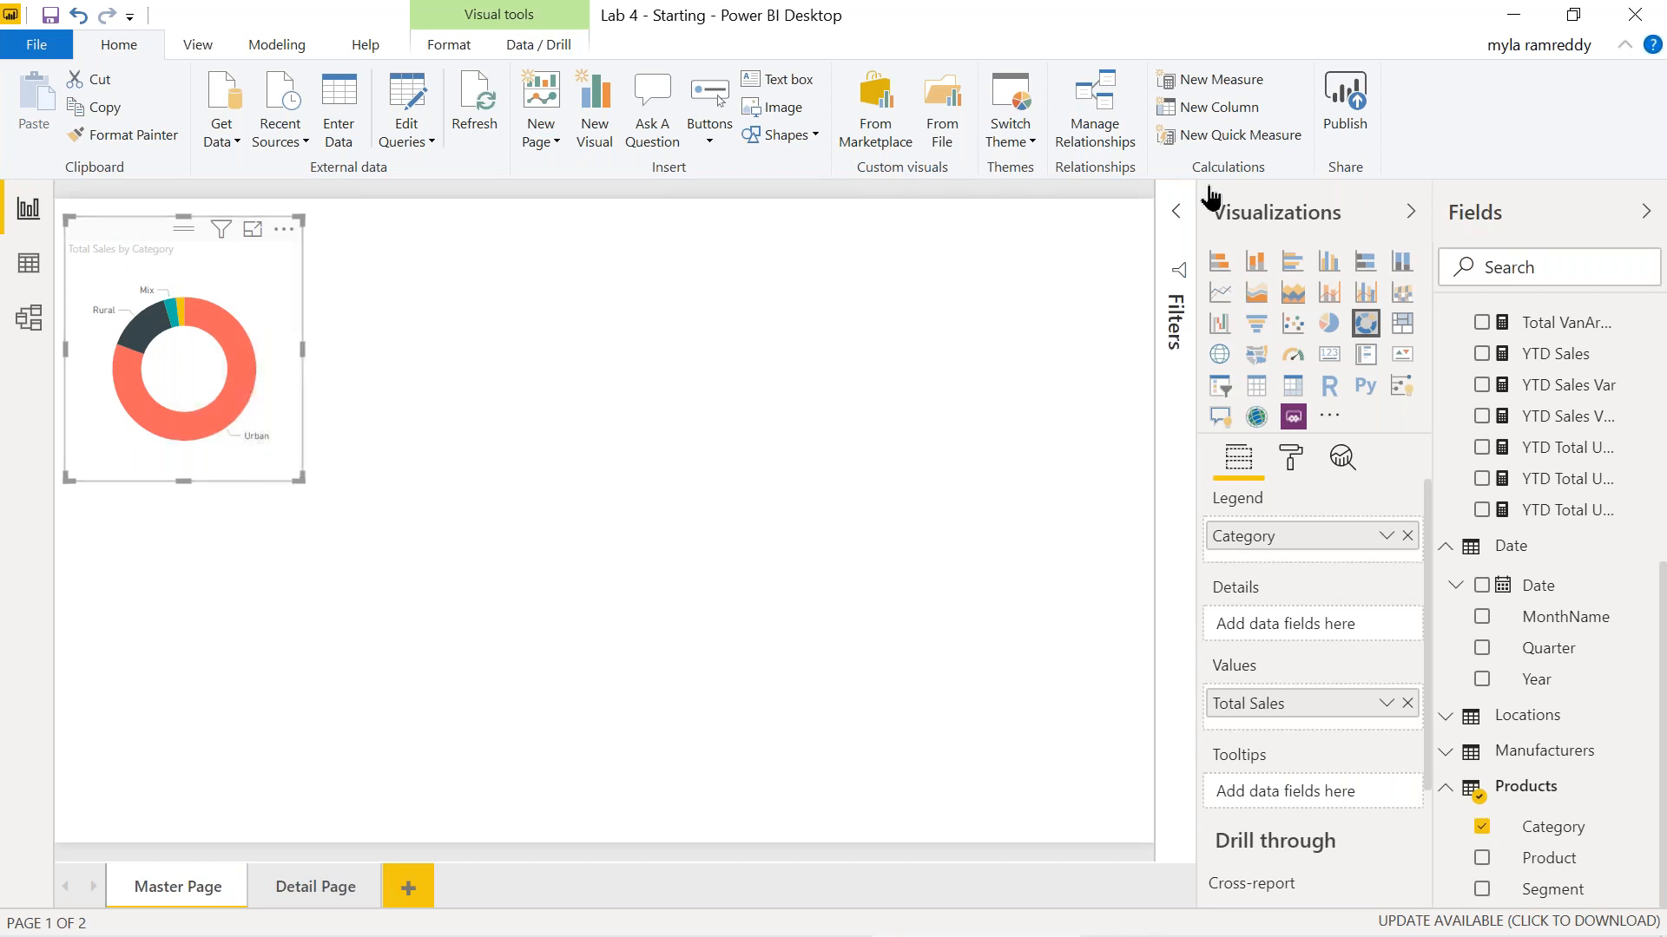
click(1174, 217)
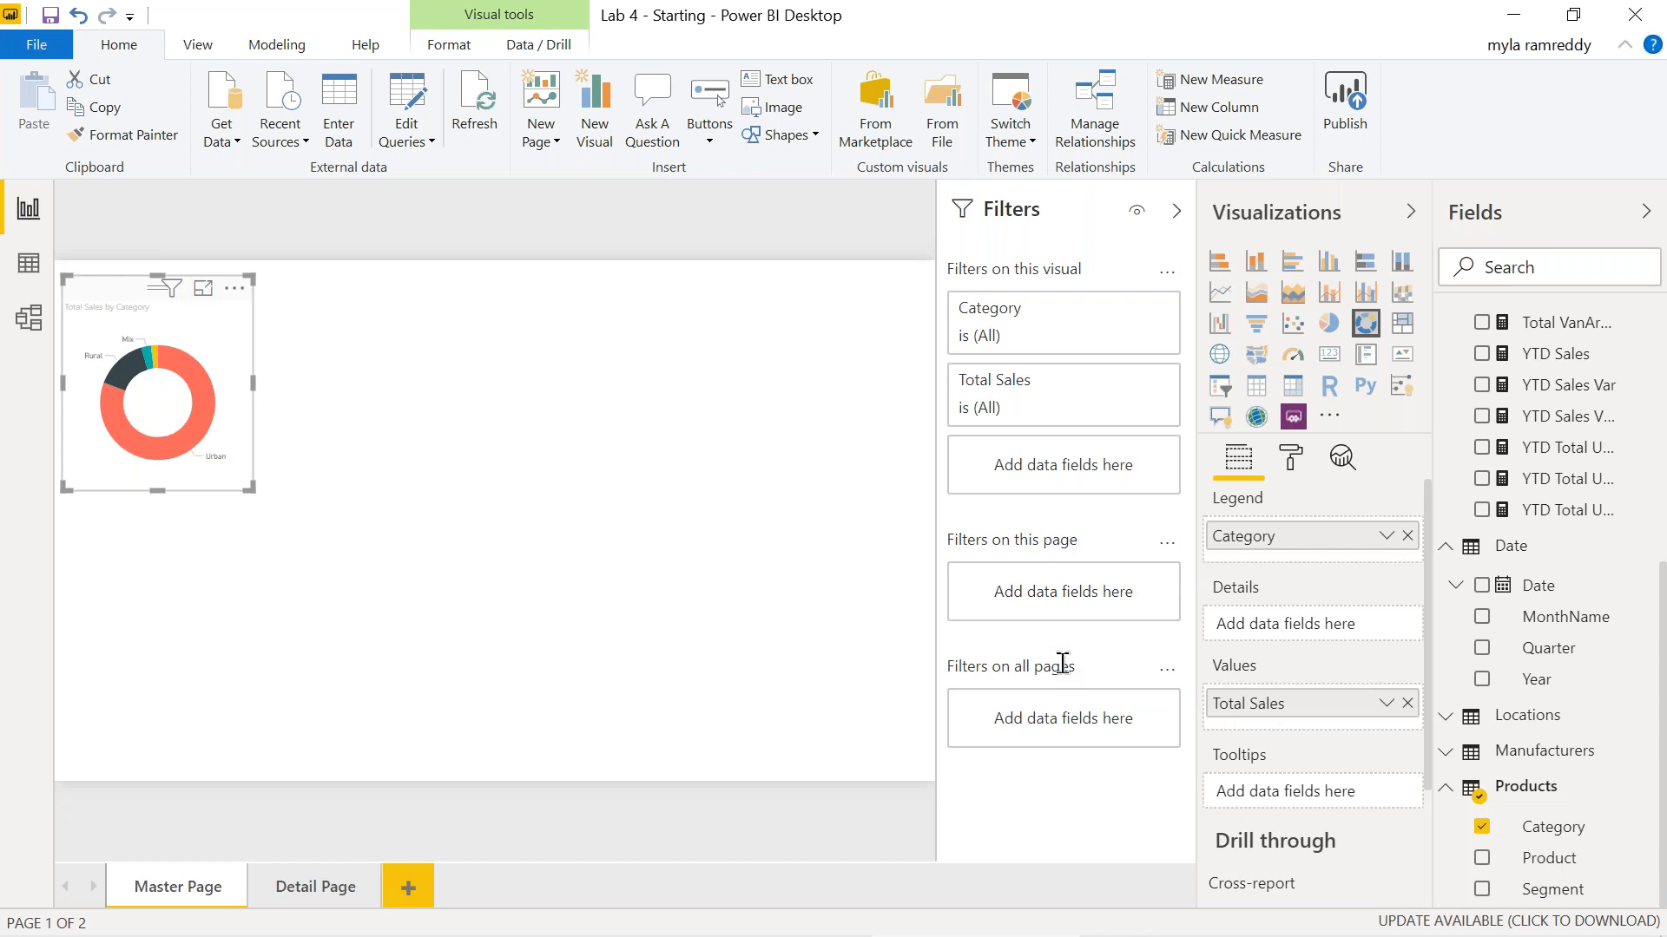
click(1176, 211)
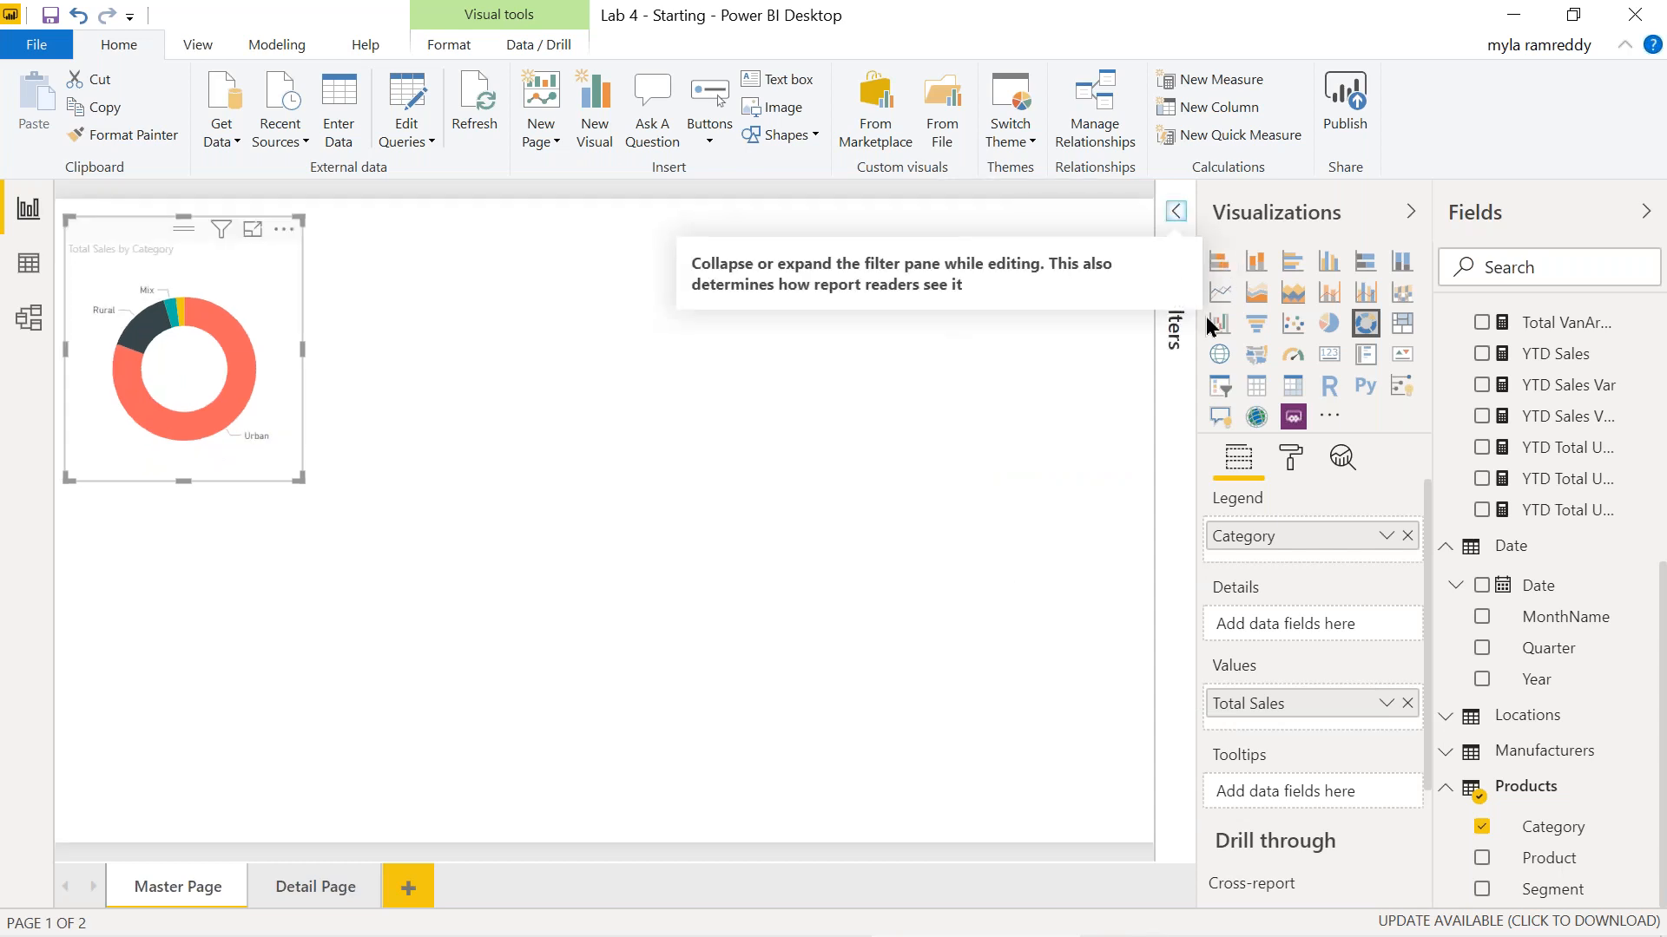
click(1221, 387)
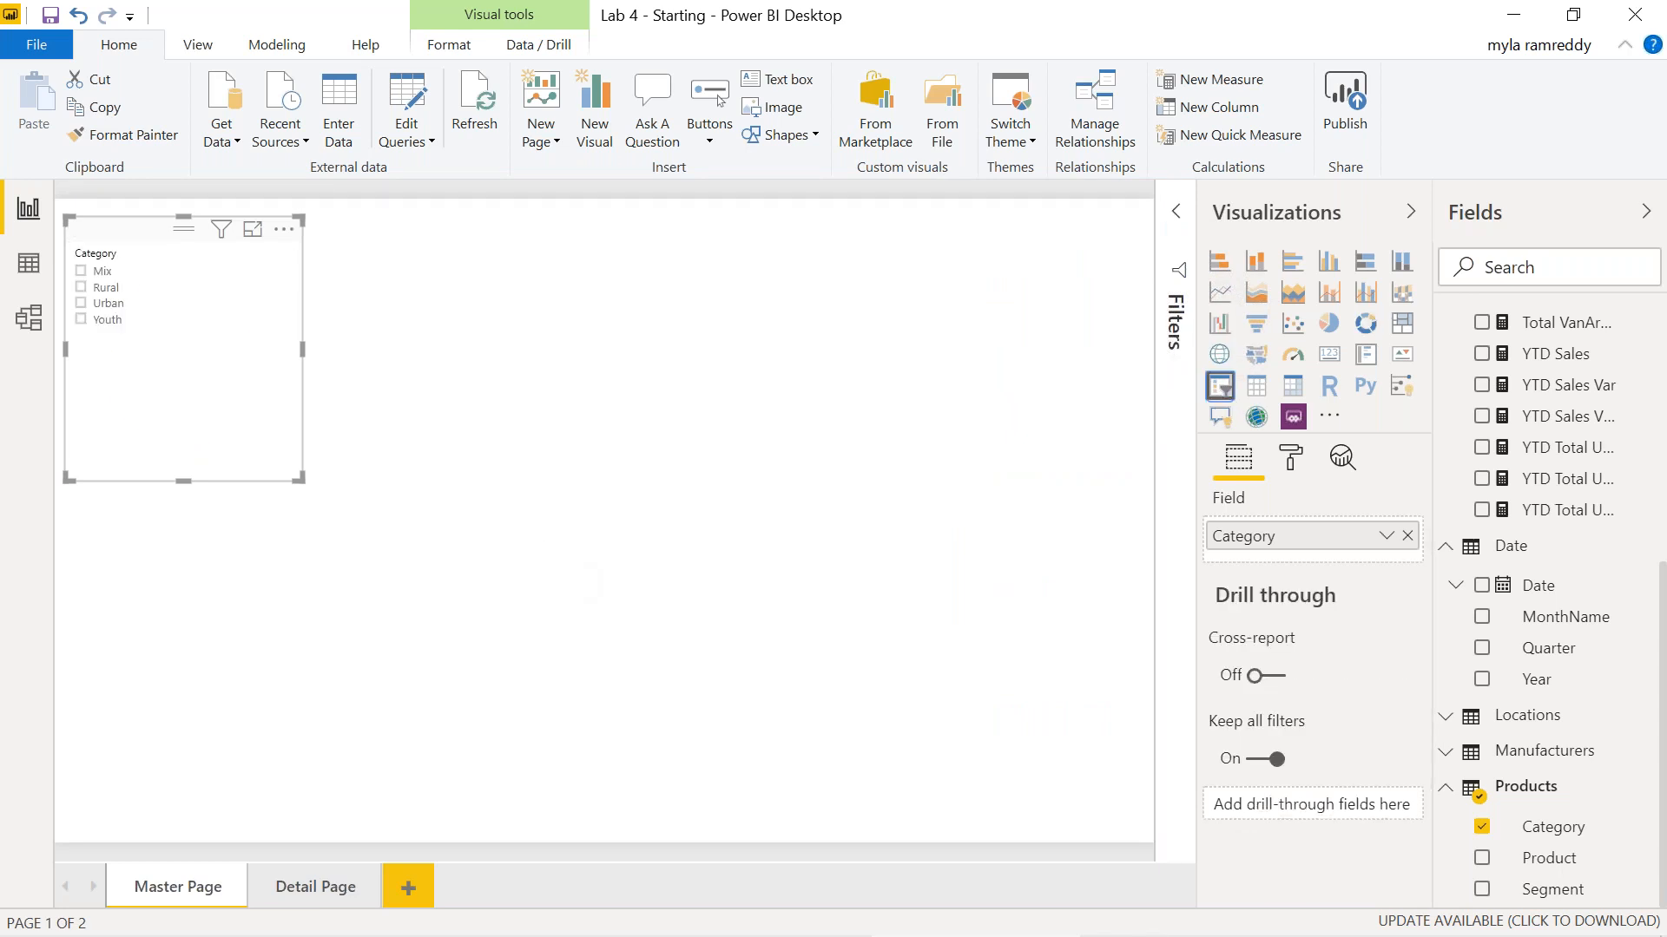
Undo the slicer conversion and add a new Year slicer displayed as a checkbox list.
click(78, 15)
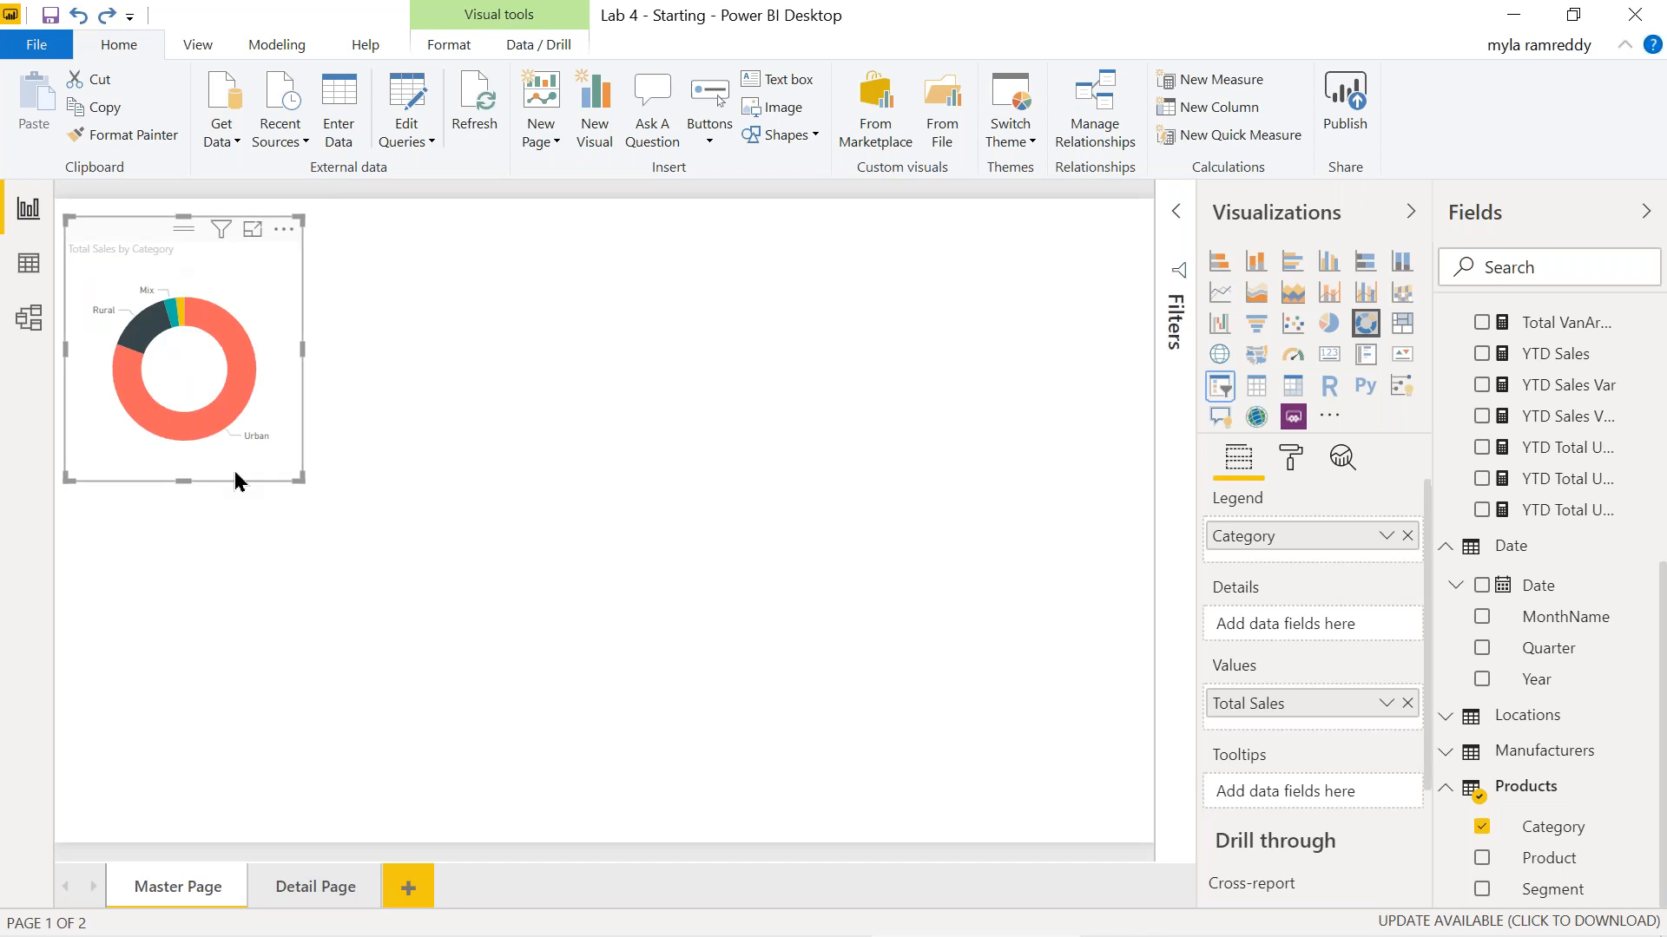
click(223, 626)
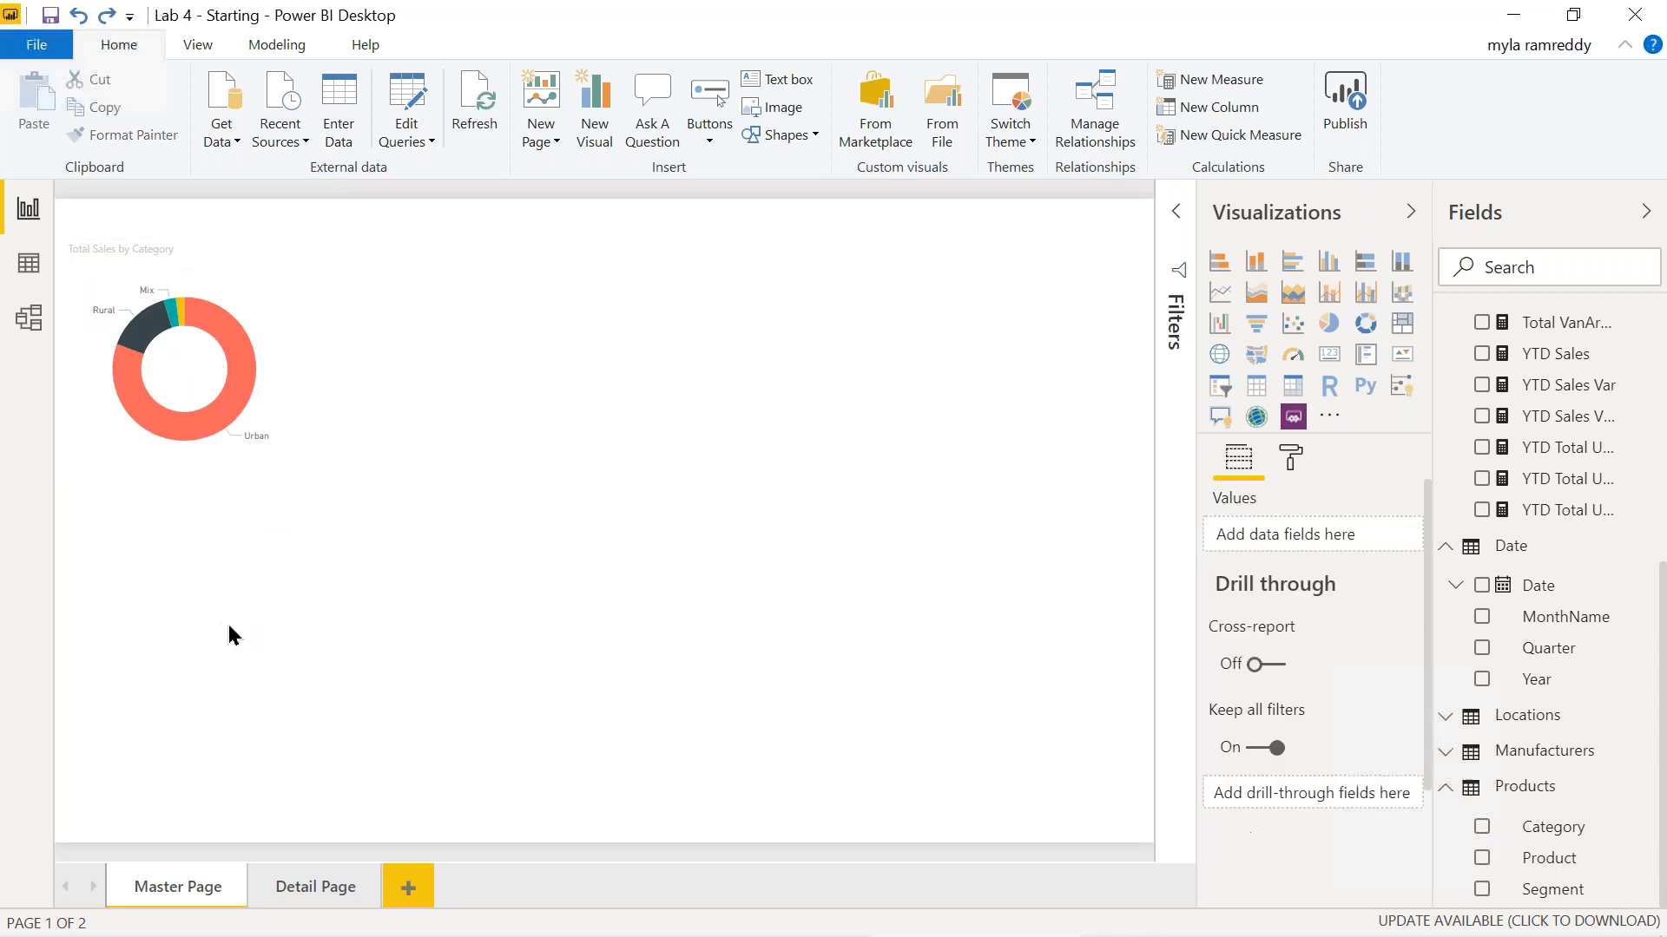
click(1220, 387)
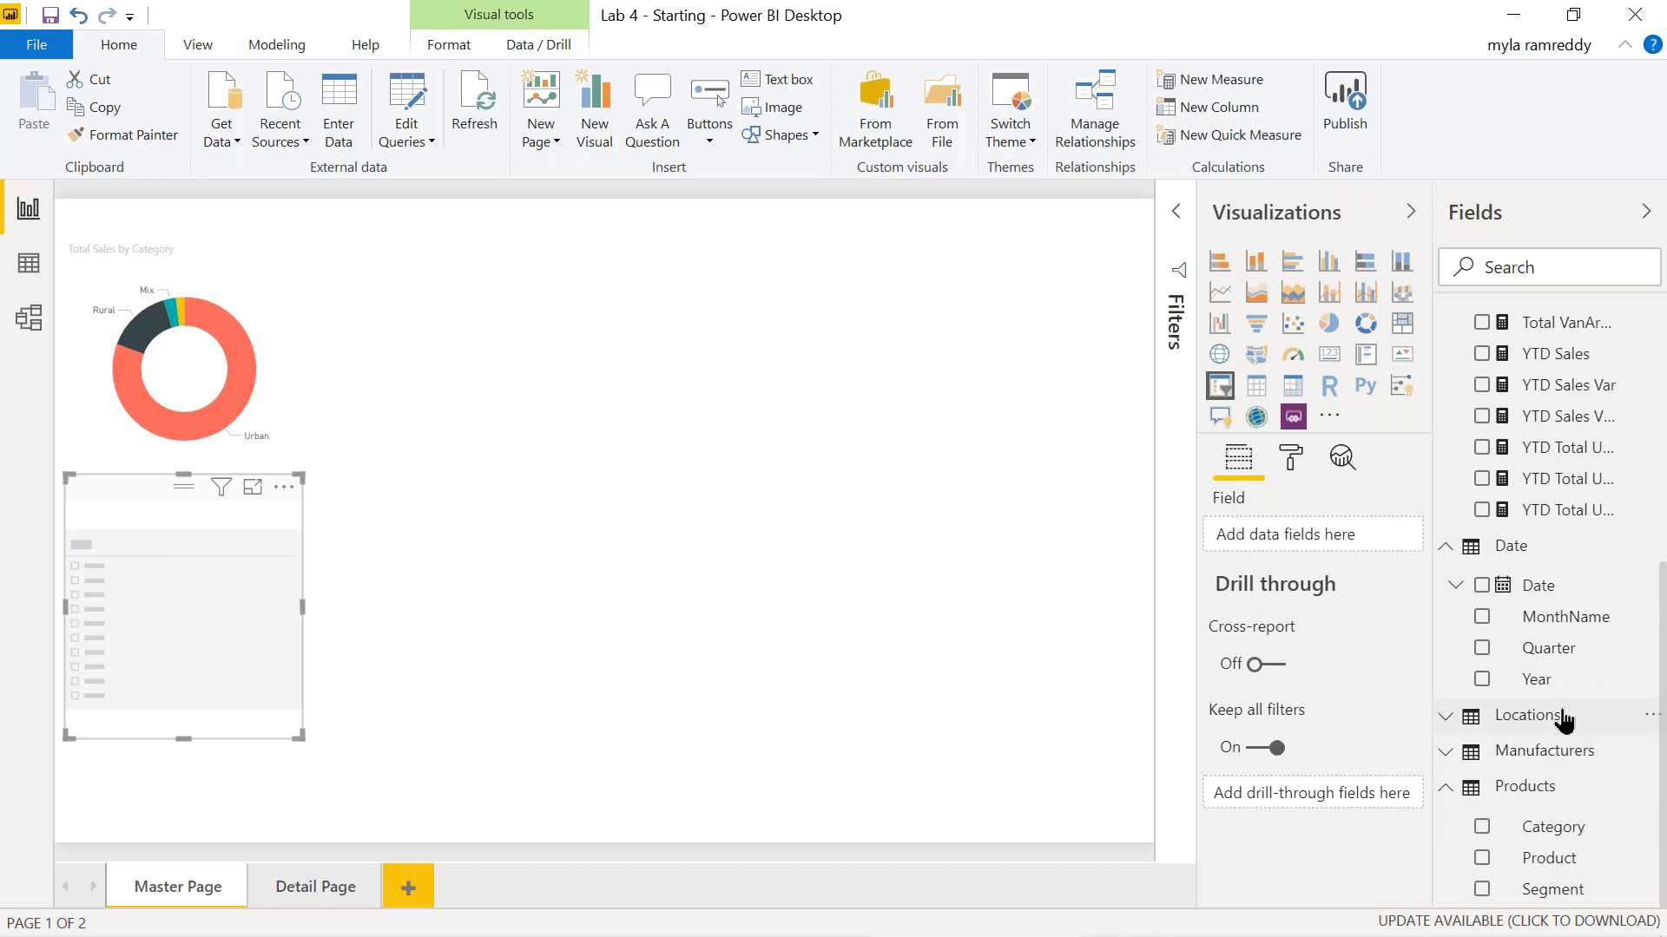
click(1482, 679)
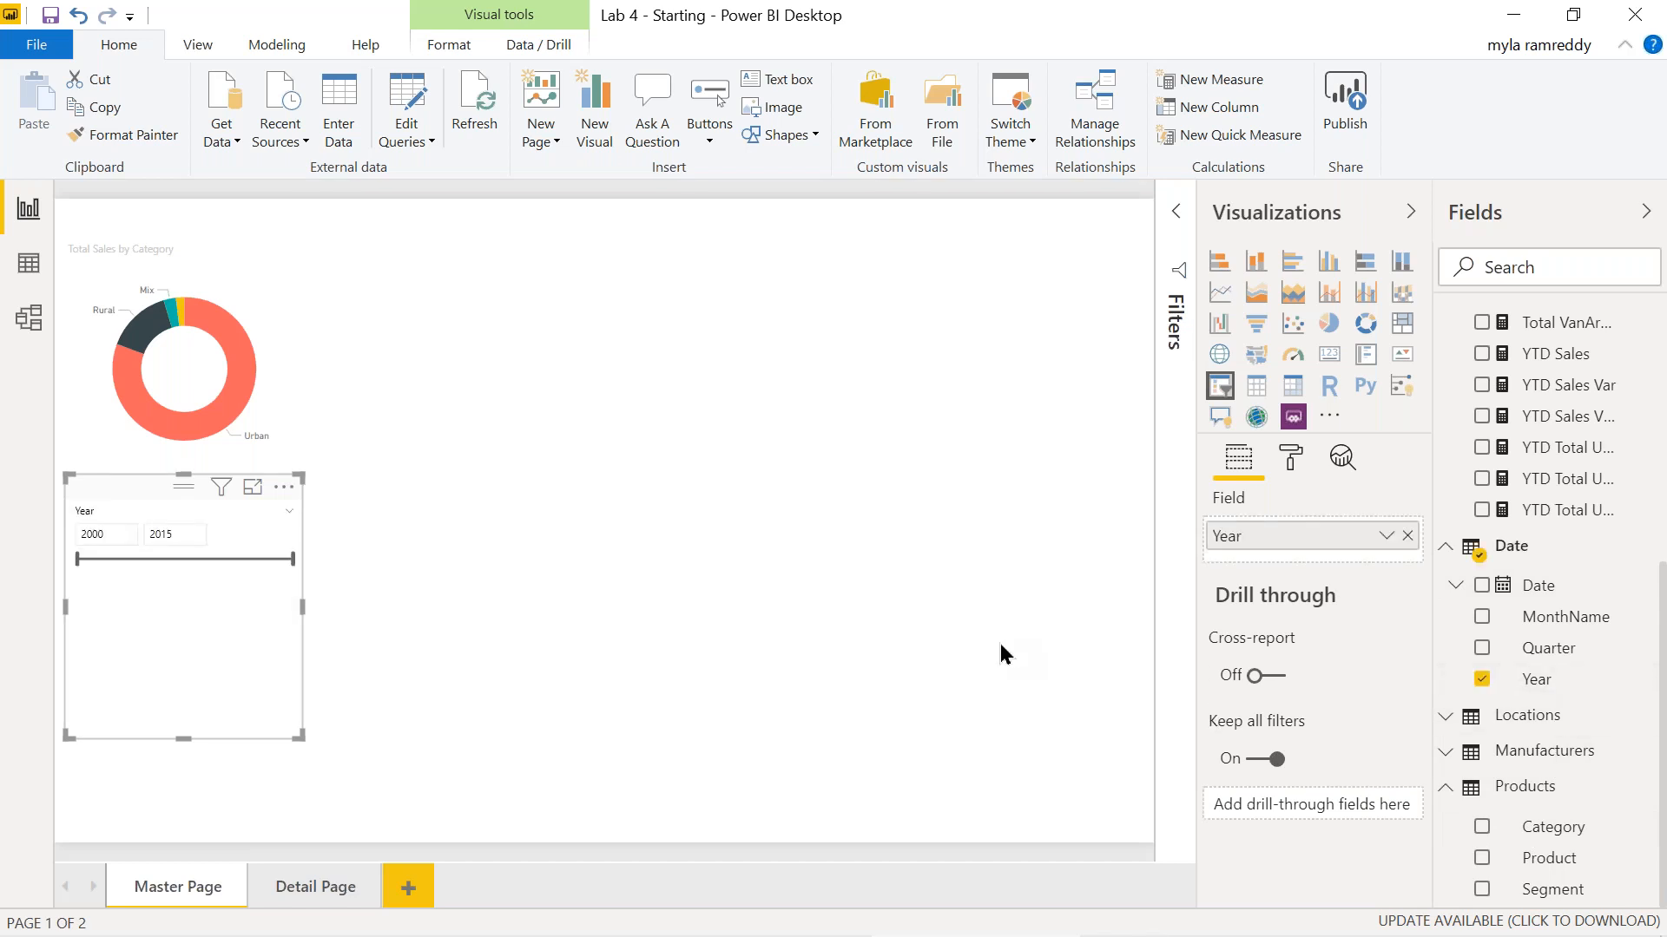
click(289, 512)
click(329, 543)
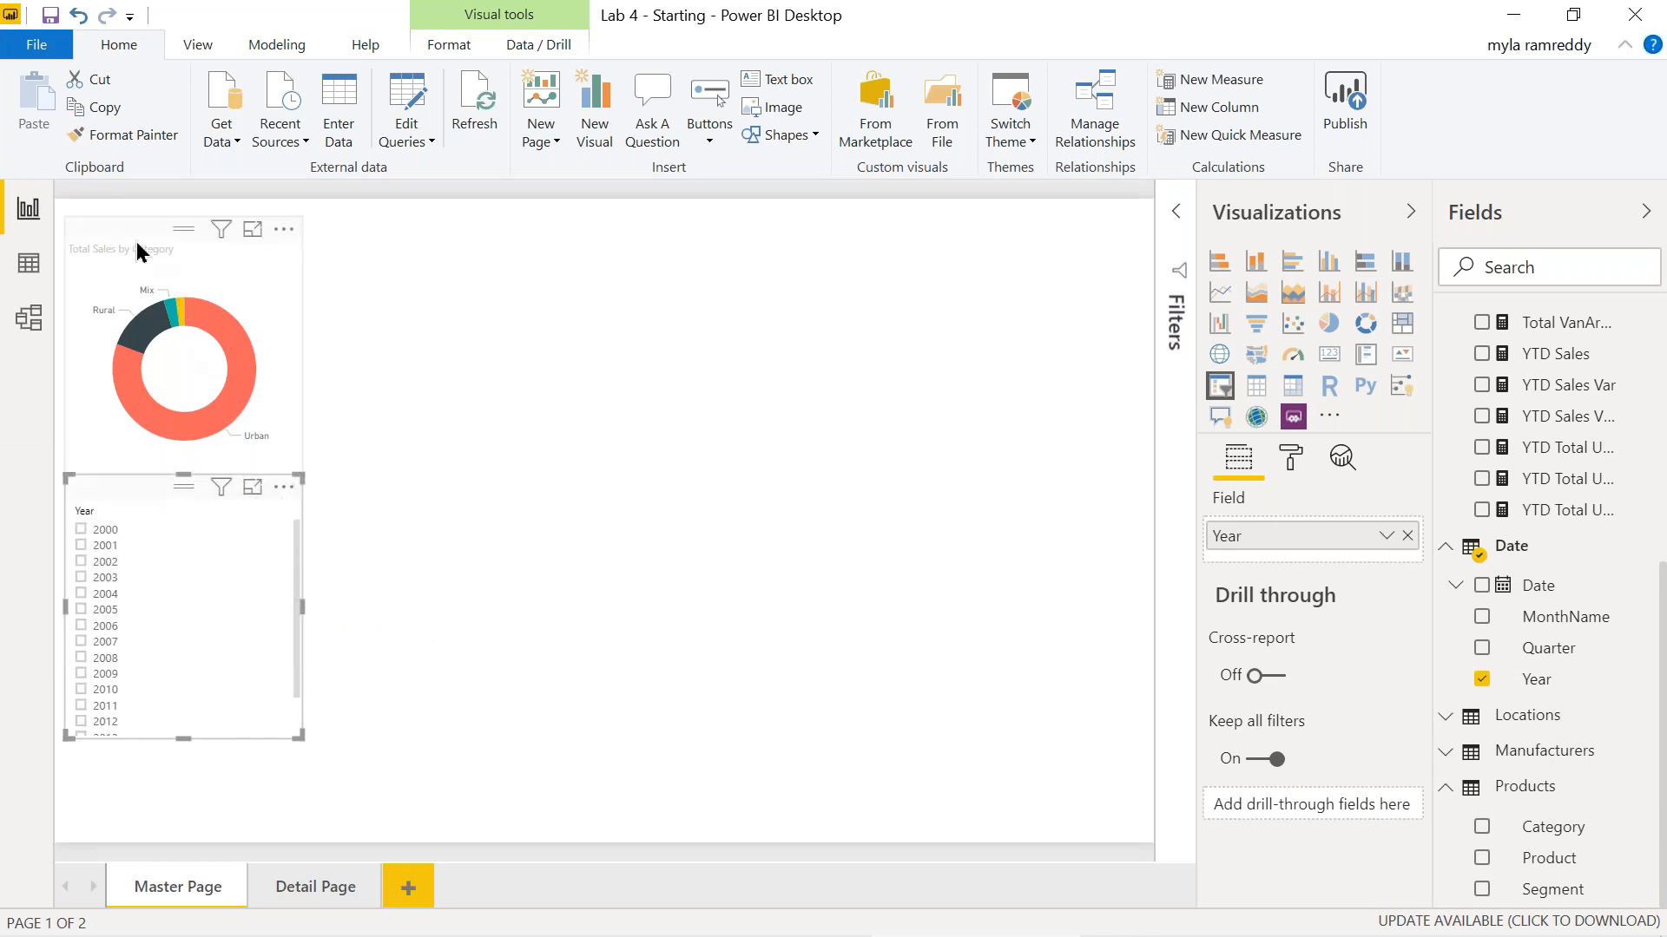
Place the Year slicer at the top-left of the page with the donut chart beside it.
drag(130, 234, 623, 330)
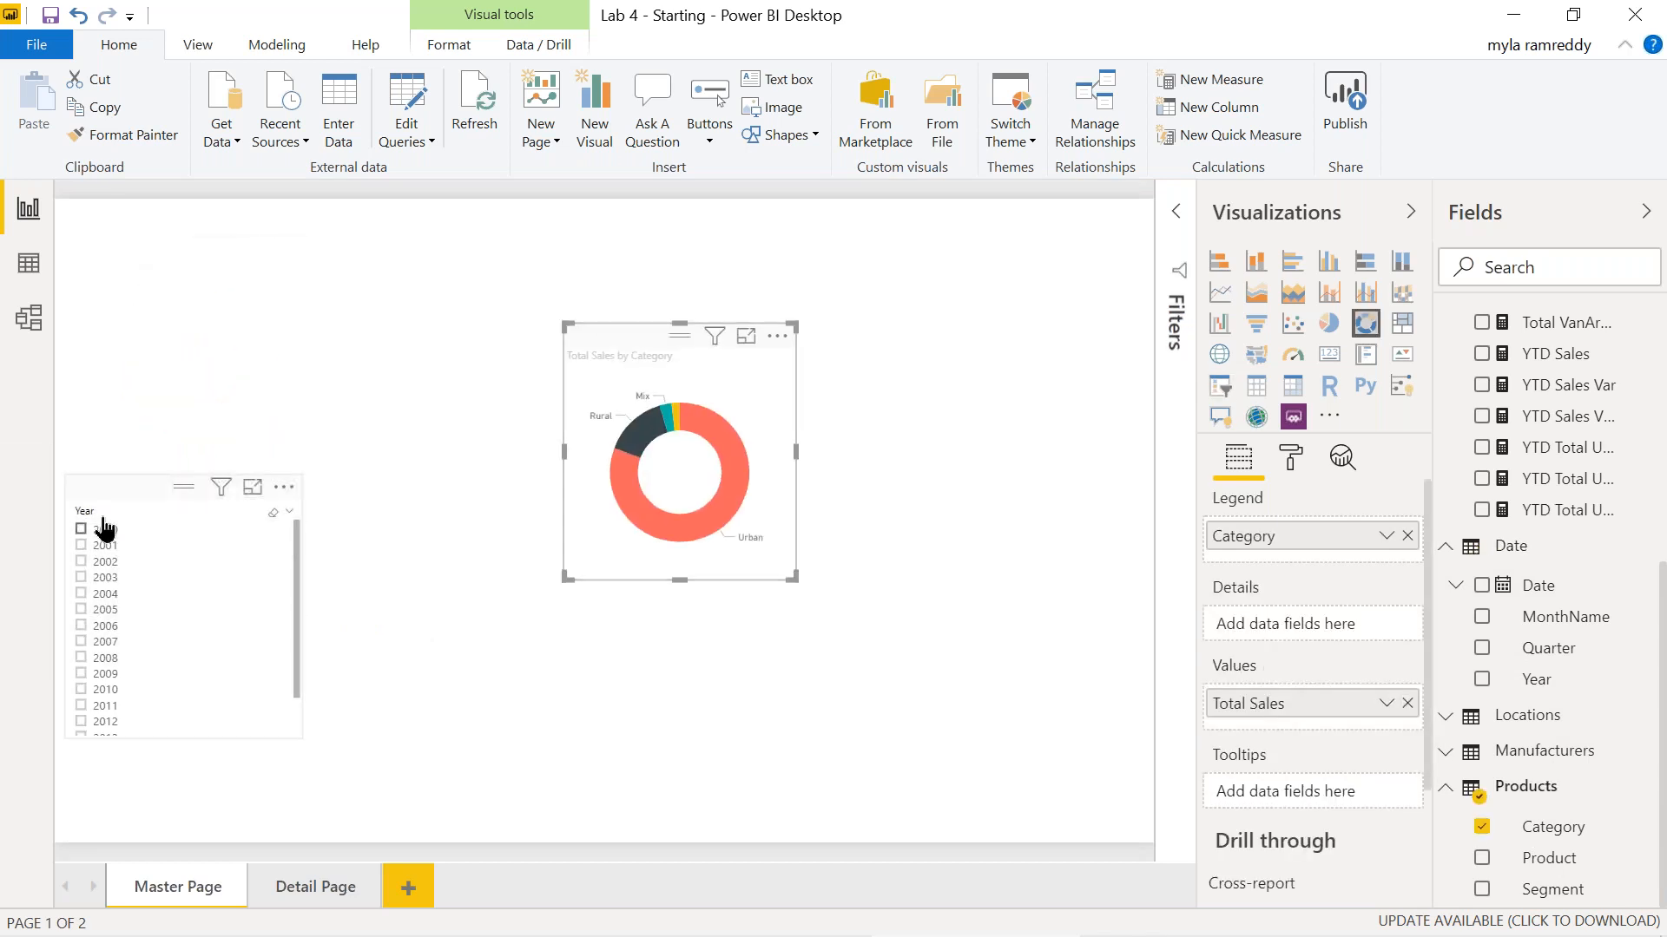
drag(138, 487, 120, 217)
click(747, 409)
drag(628, 342, 478, 226)
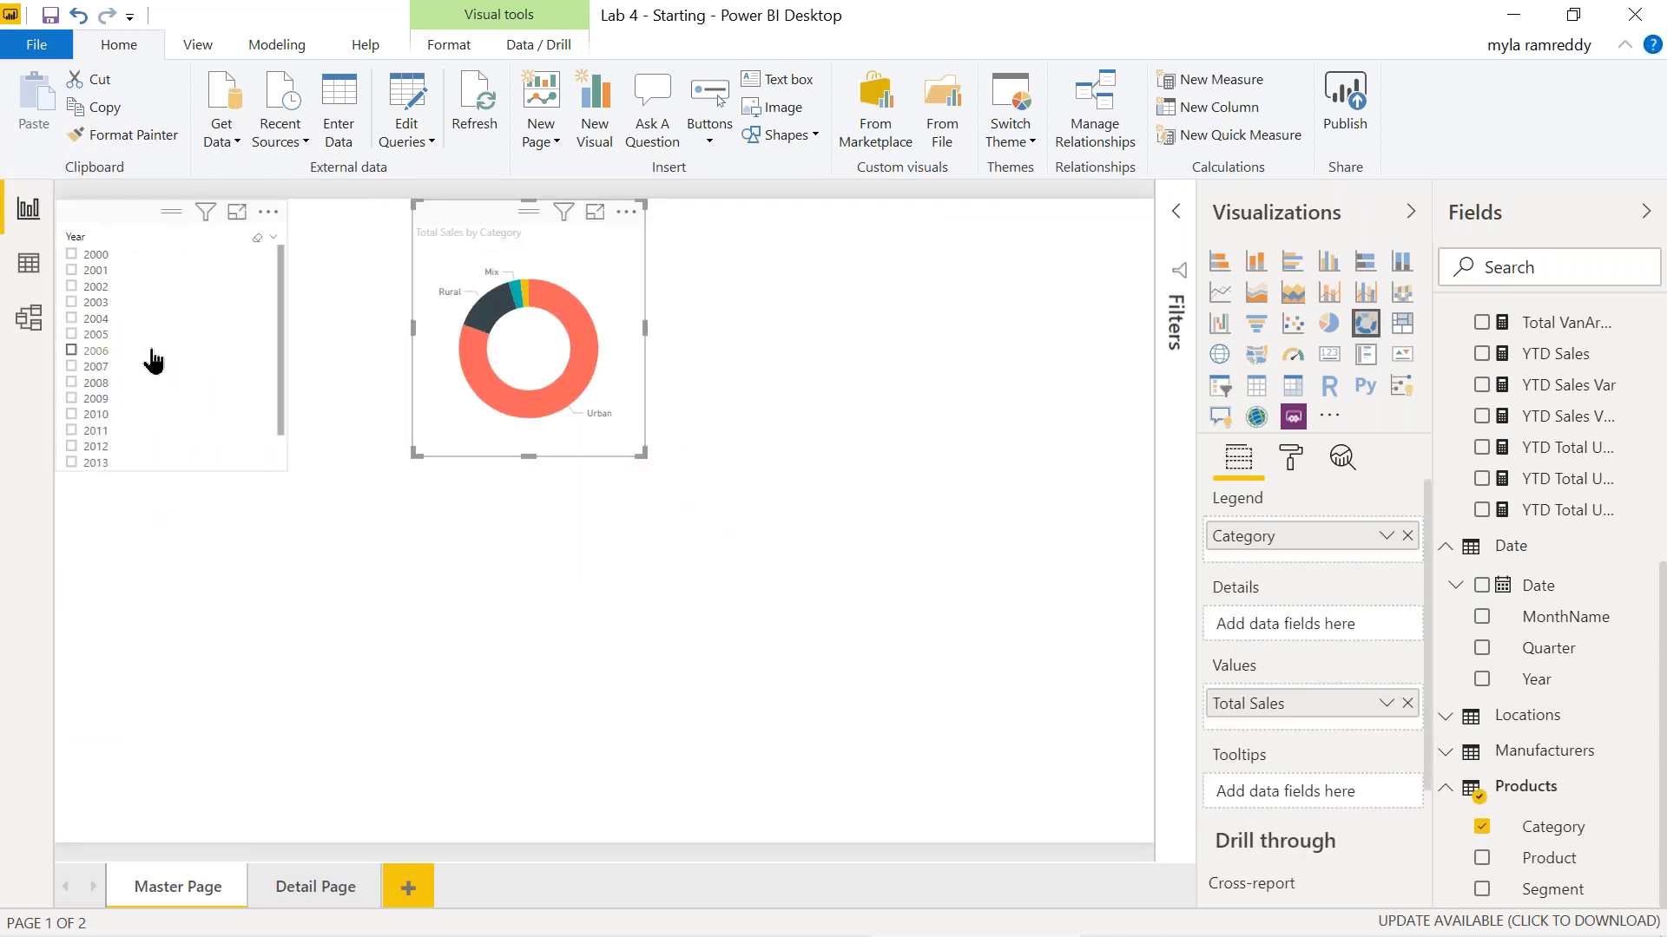
Filter the donut through years 2000, 2001 and finally 2005 in the Year slicer.
click(71, 255)
mouse_move(529, 409)
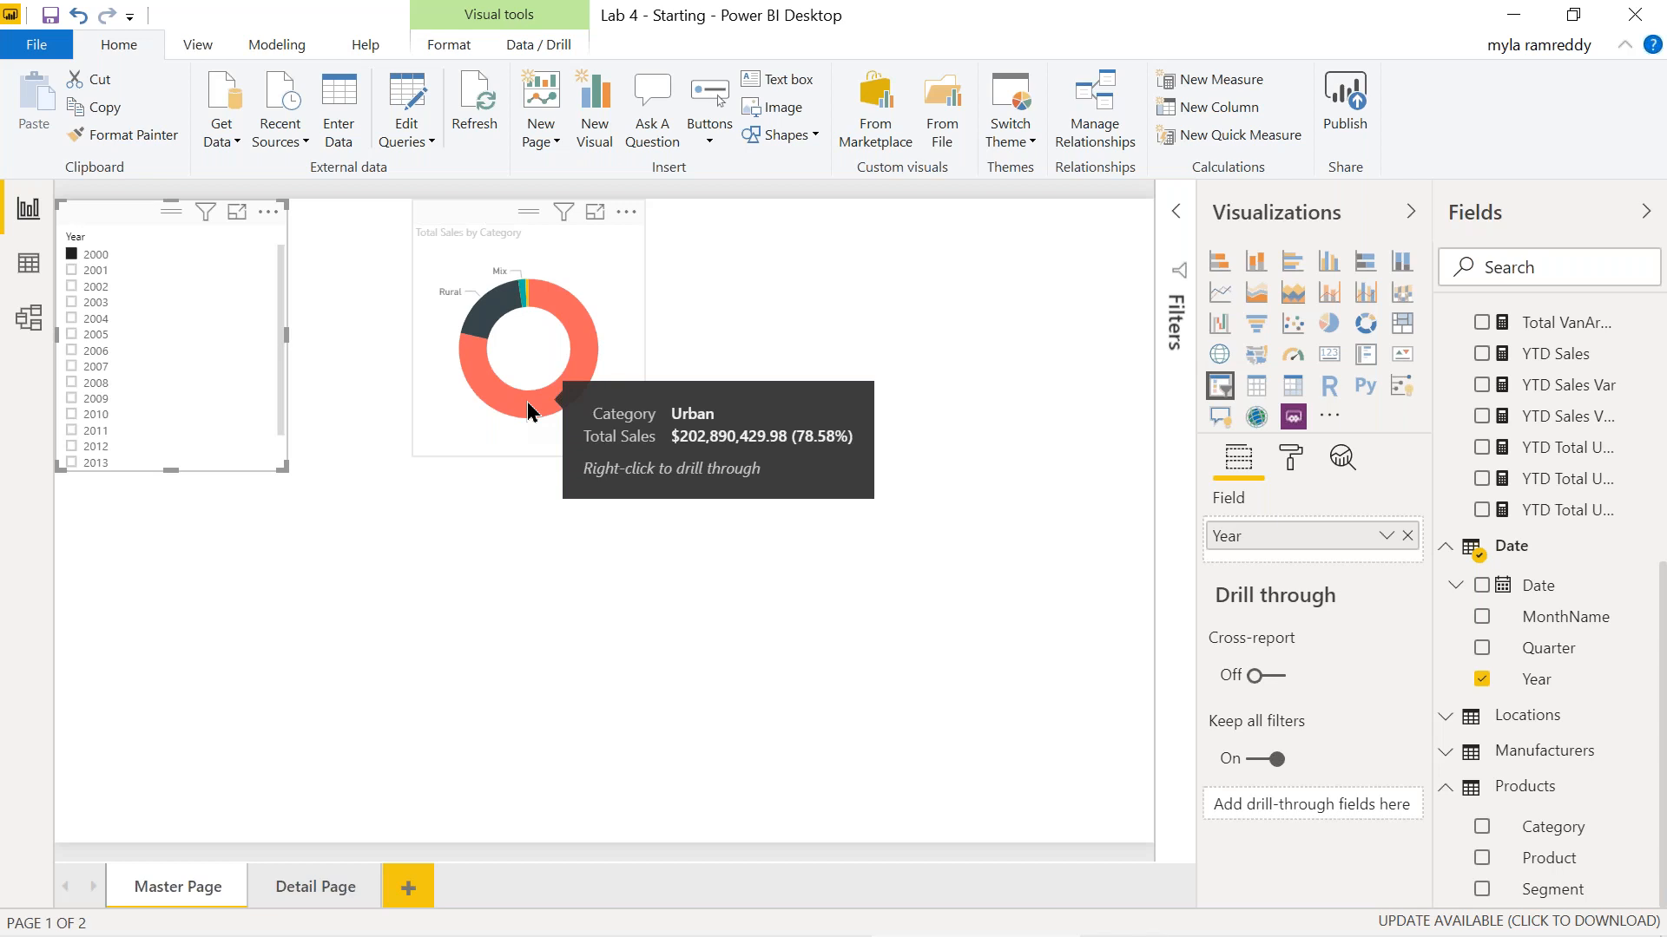
click(71, 271)
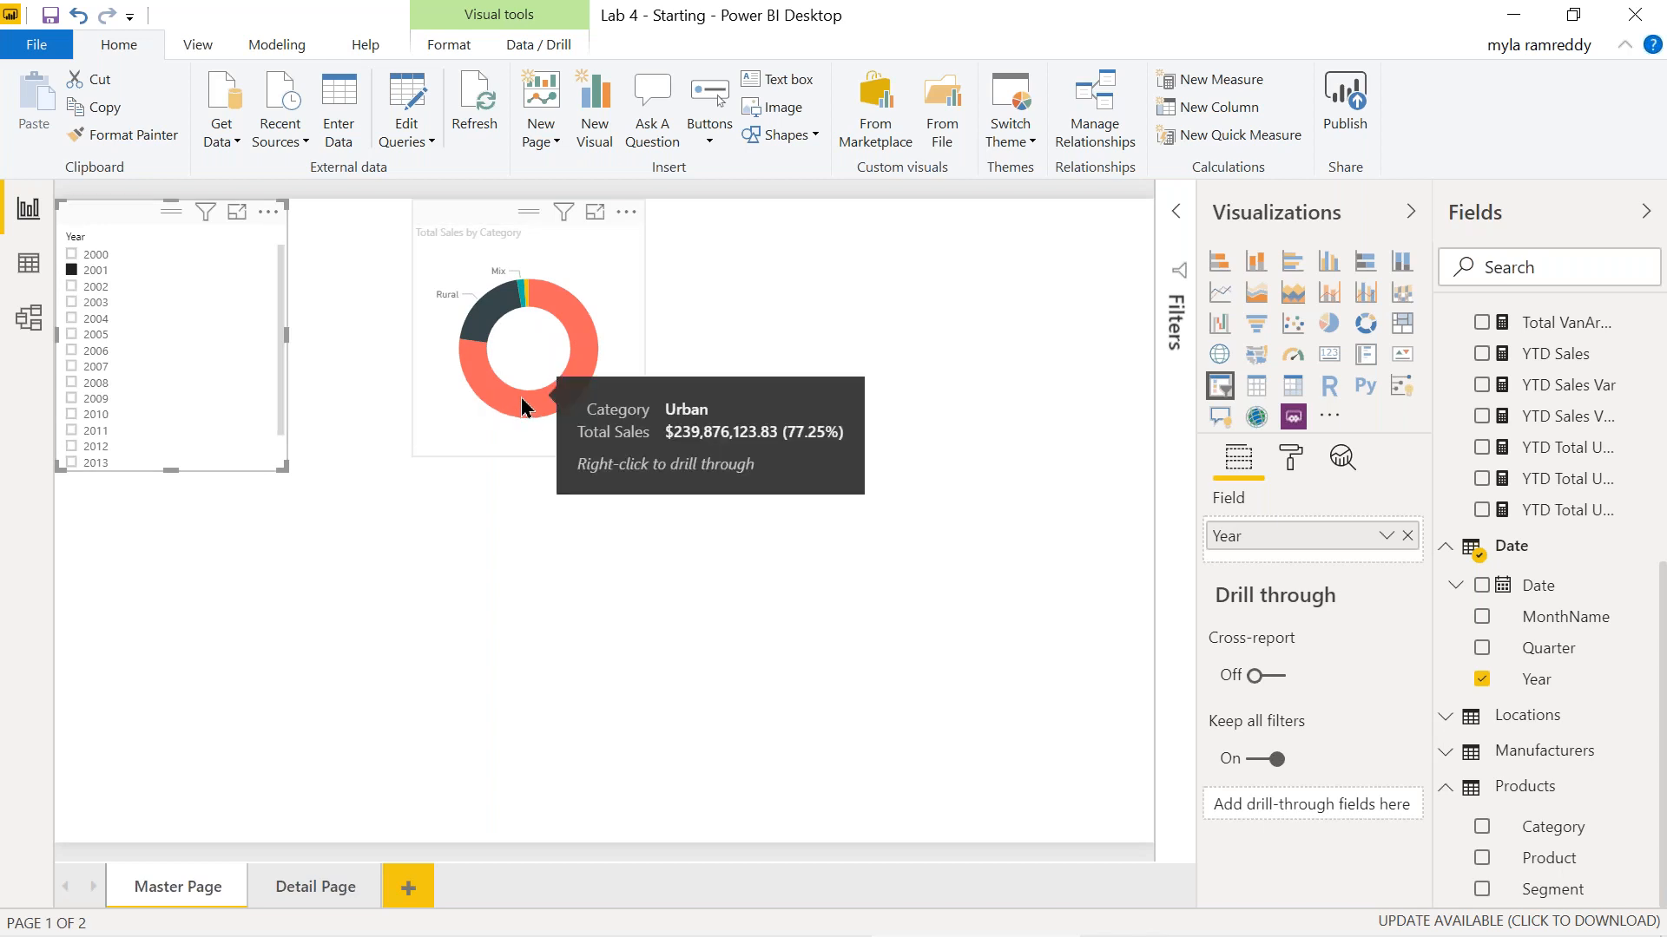
click(71, 335)
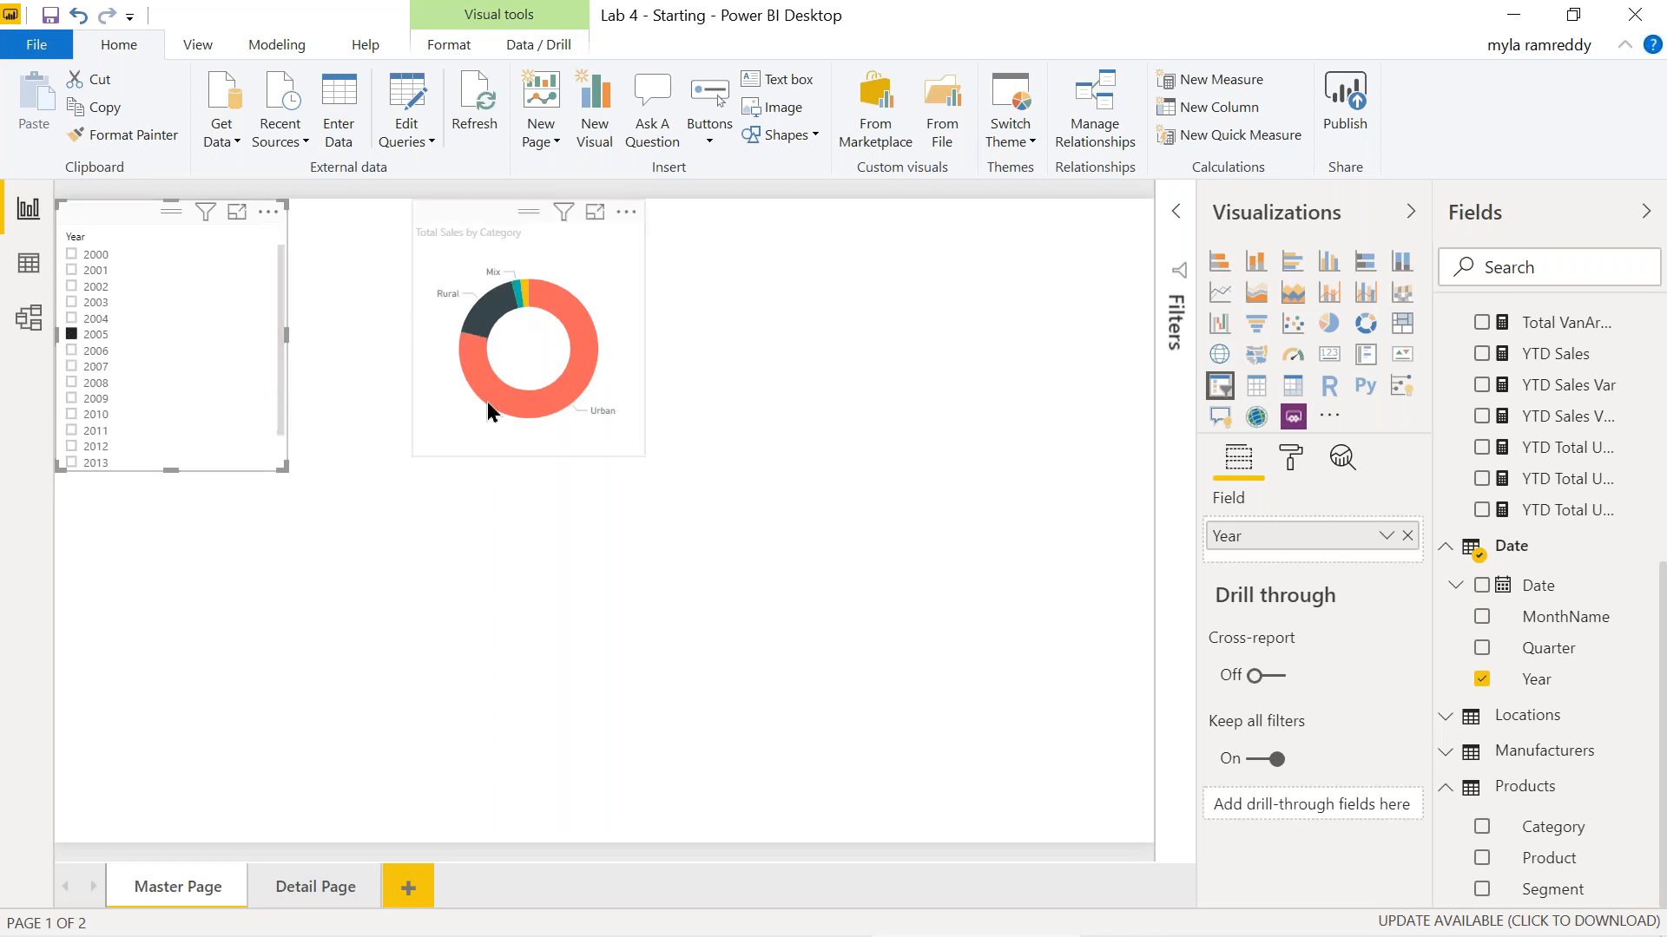
Pick Drill through > Detail Page from the Urban slice's right-click menu.
mouse_move(527, 410)
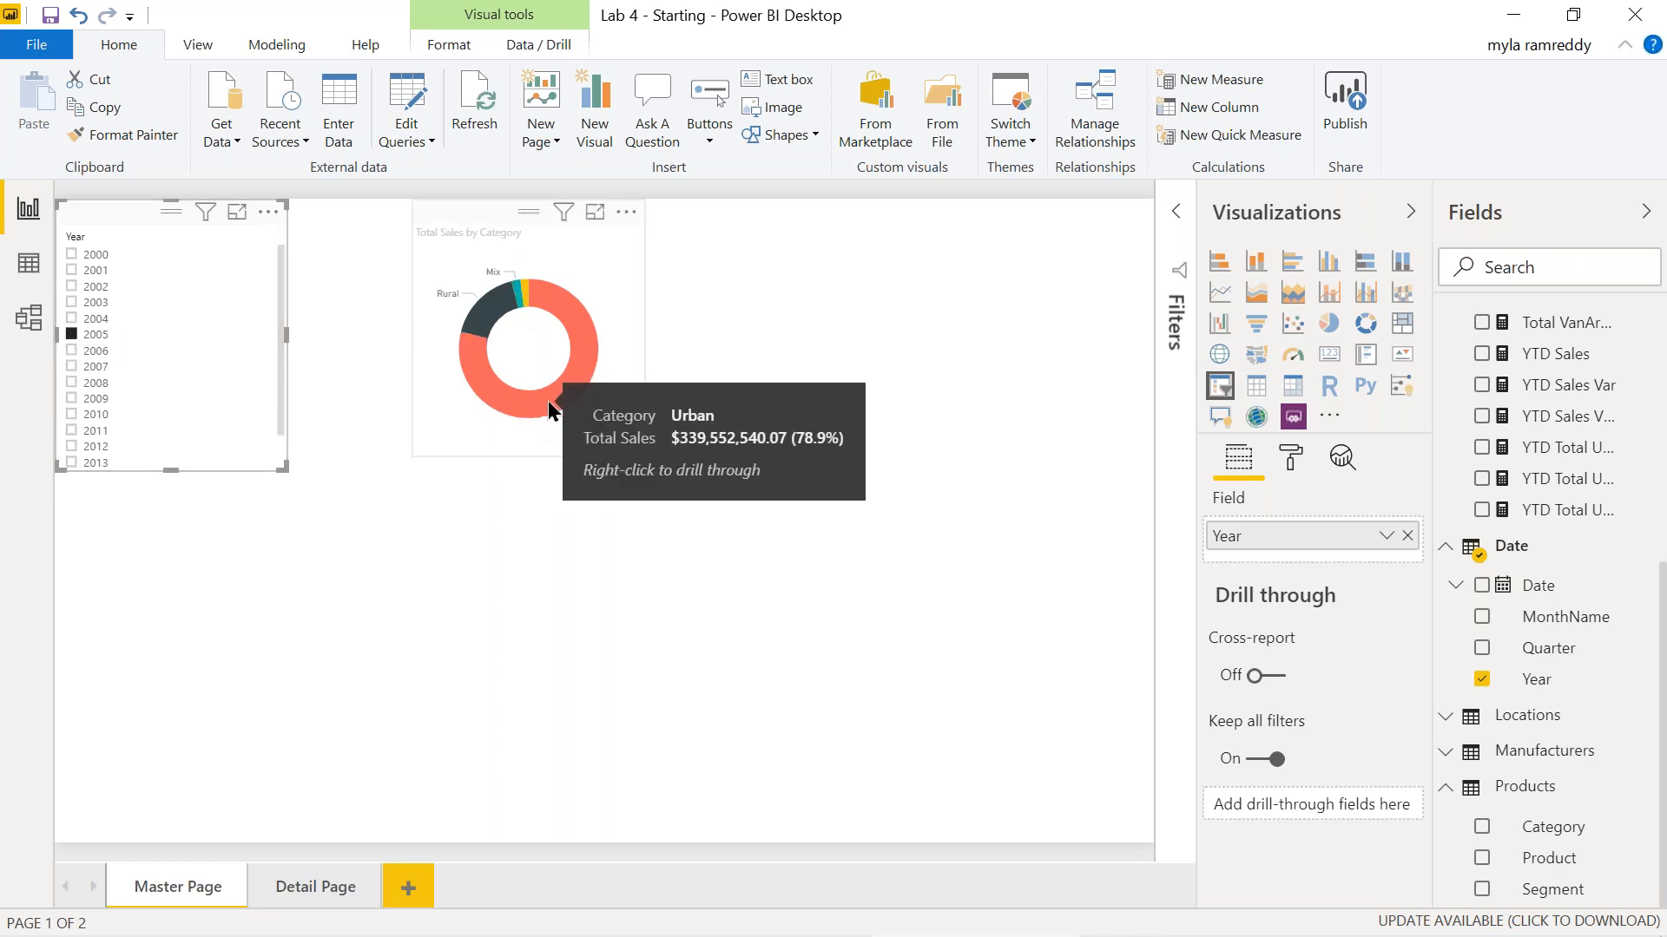
right_click(554, 397)
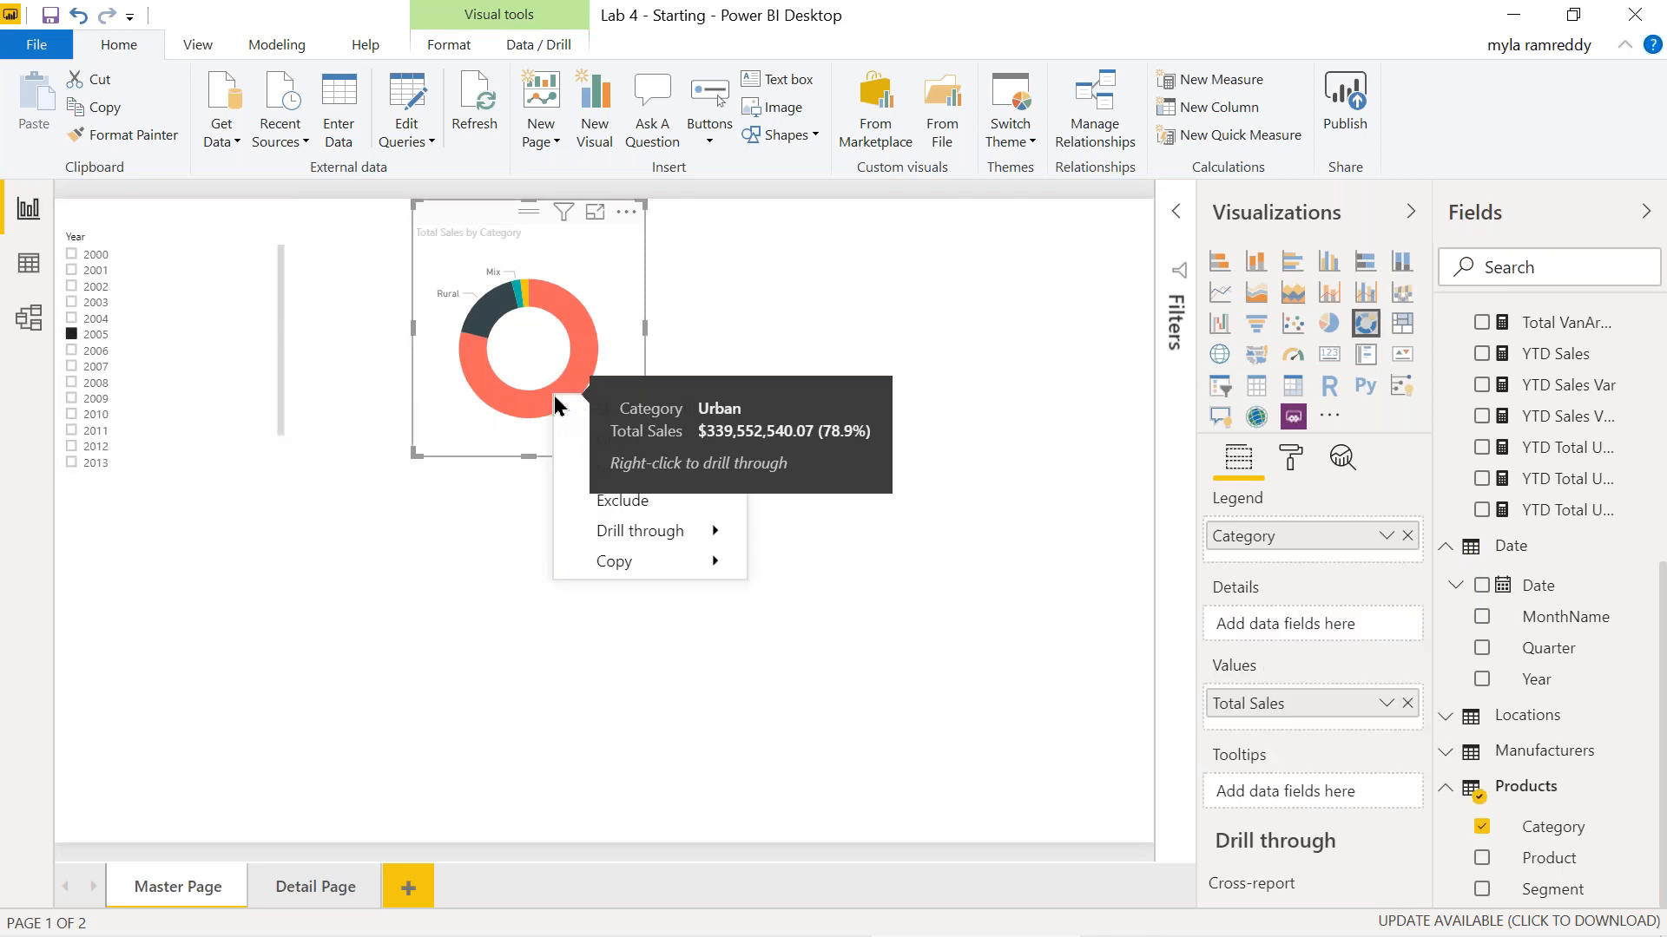
mouse_move(707, 531)
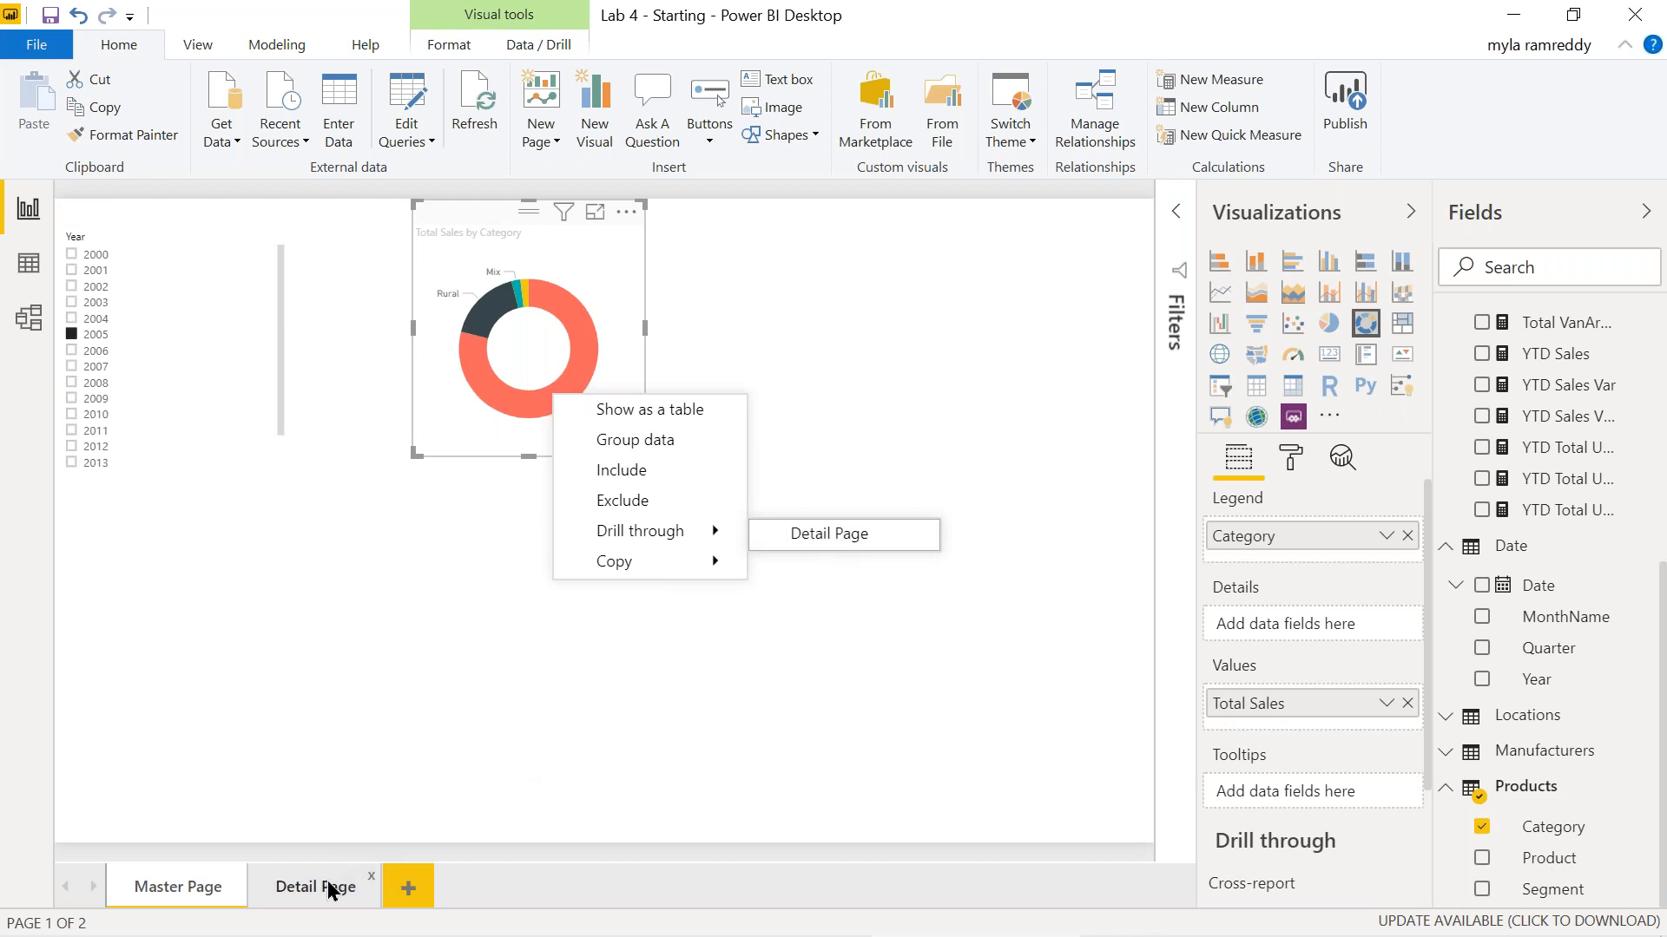
click(829, 535)
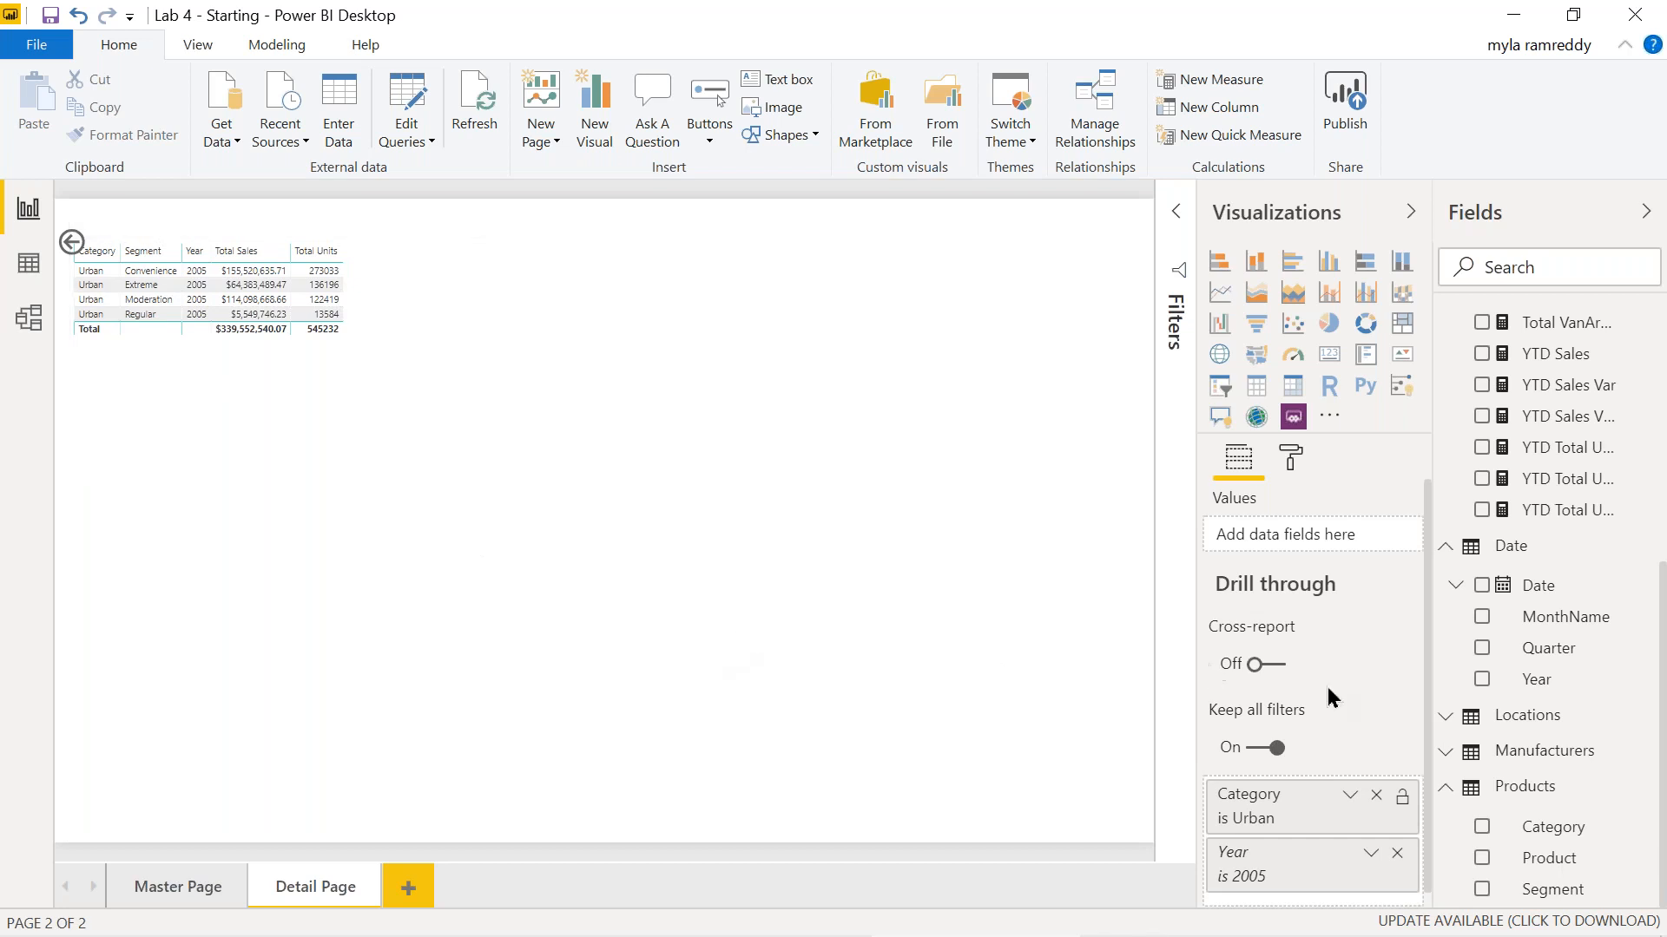
Turn off Keep all filters on Detail Page and go back to Master Page.
click(1263, 748)
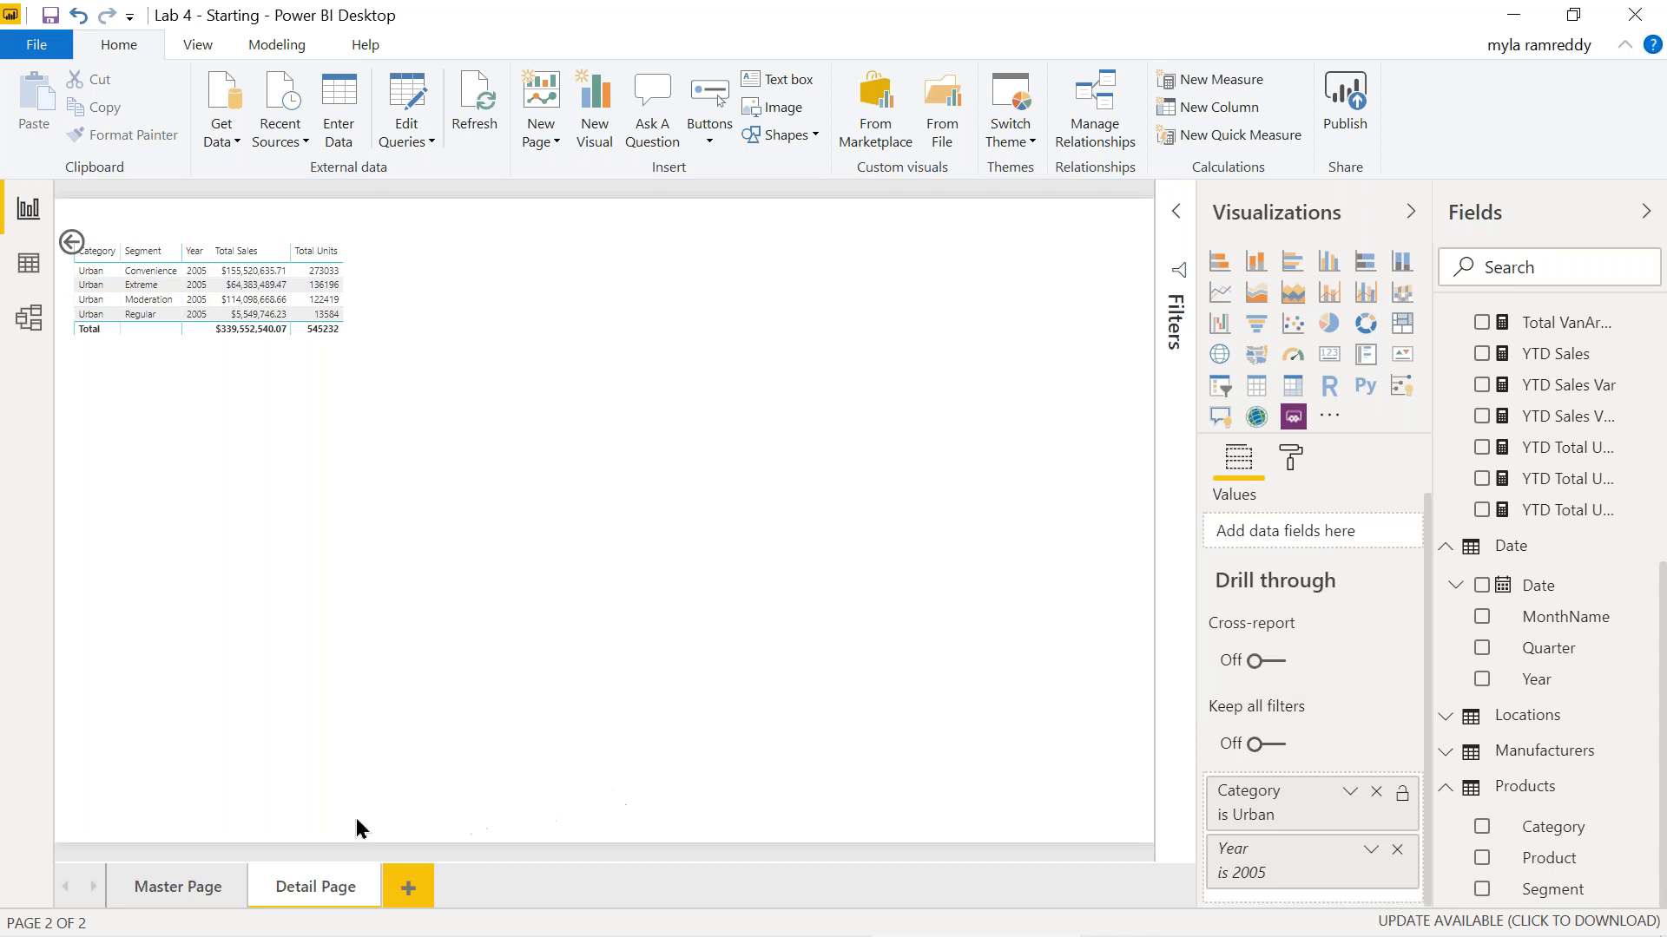
ctrl+click(72, 243)
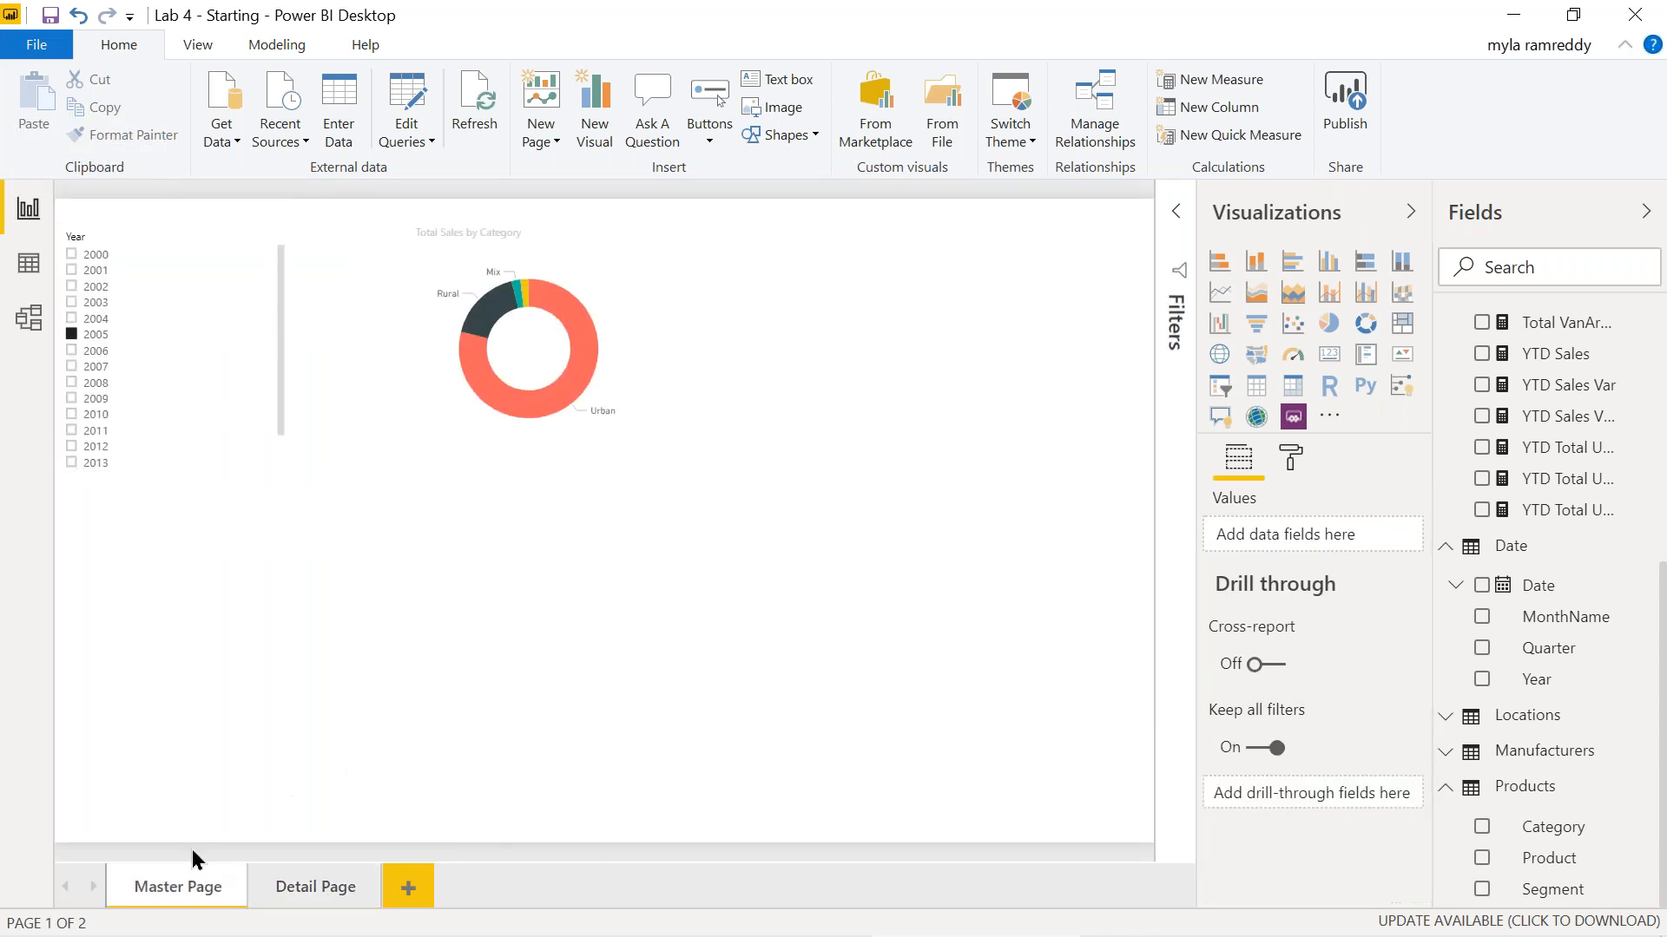
Select 2010 in the Year slicer and drill through the Urban slice to Detail Page.
click(71, 414)
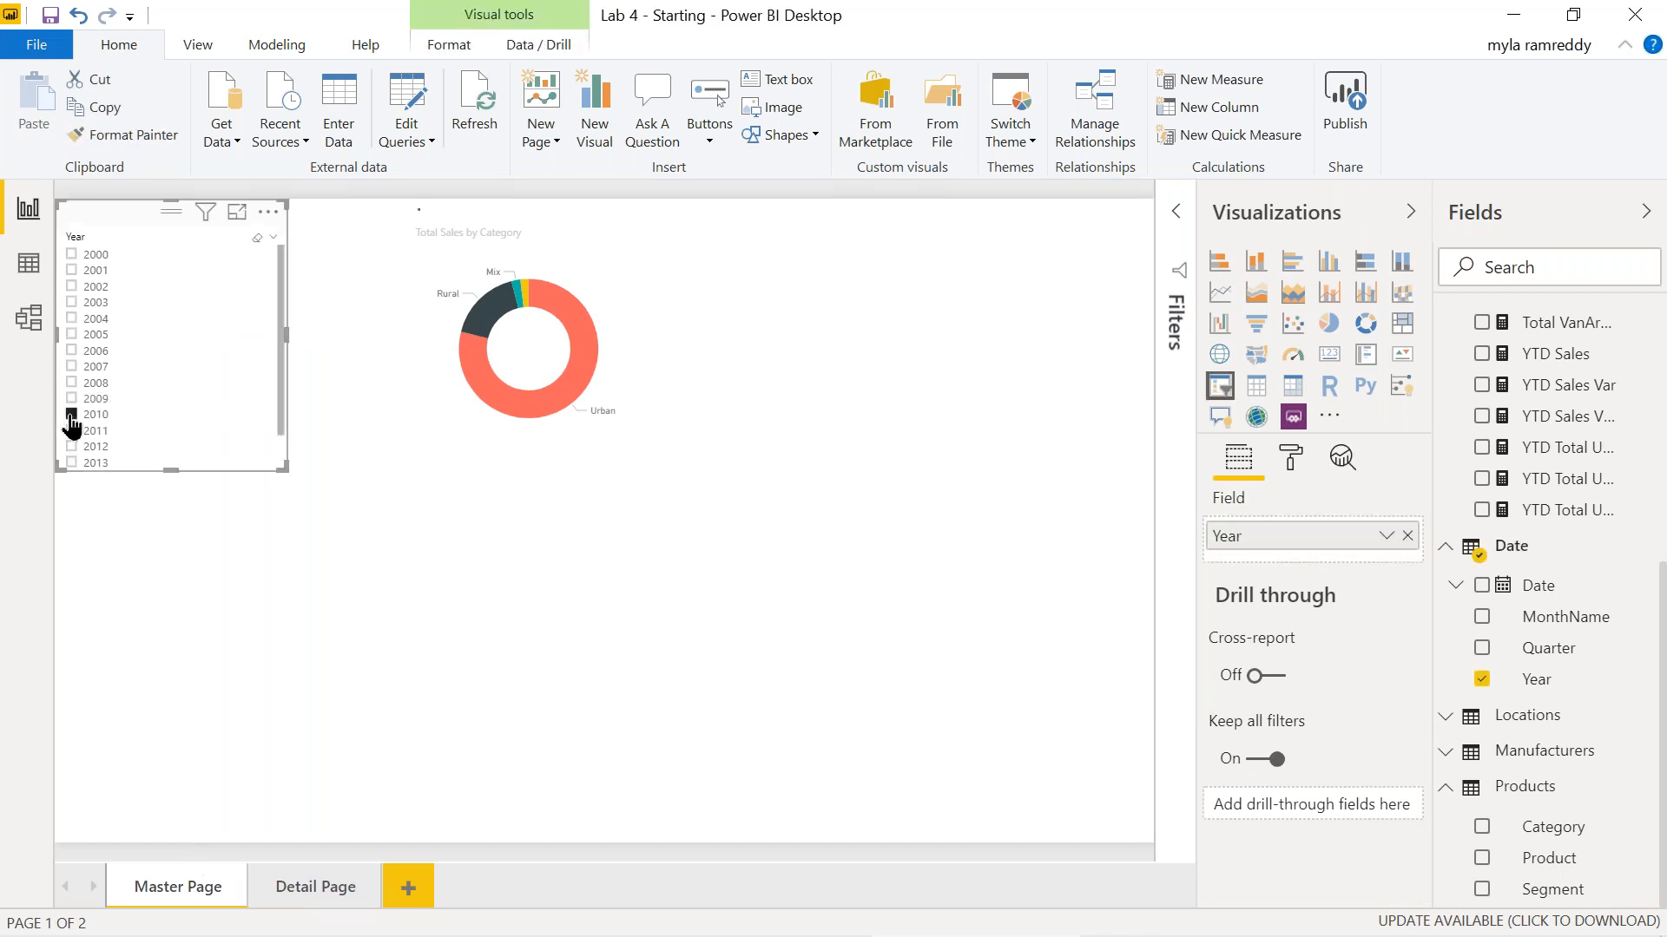
mouse_move(534, 417)
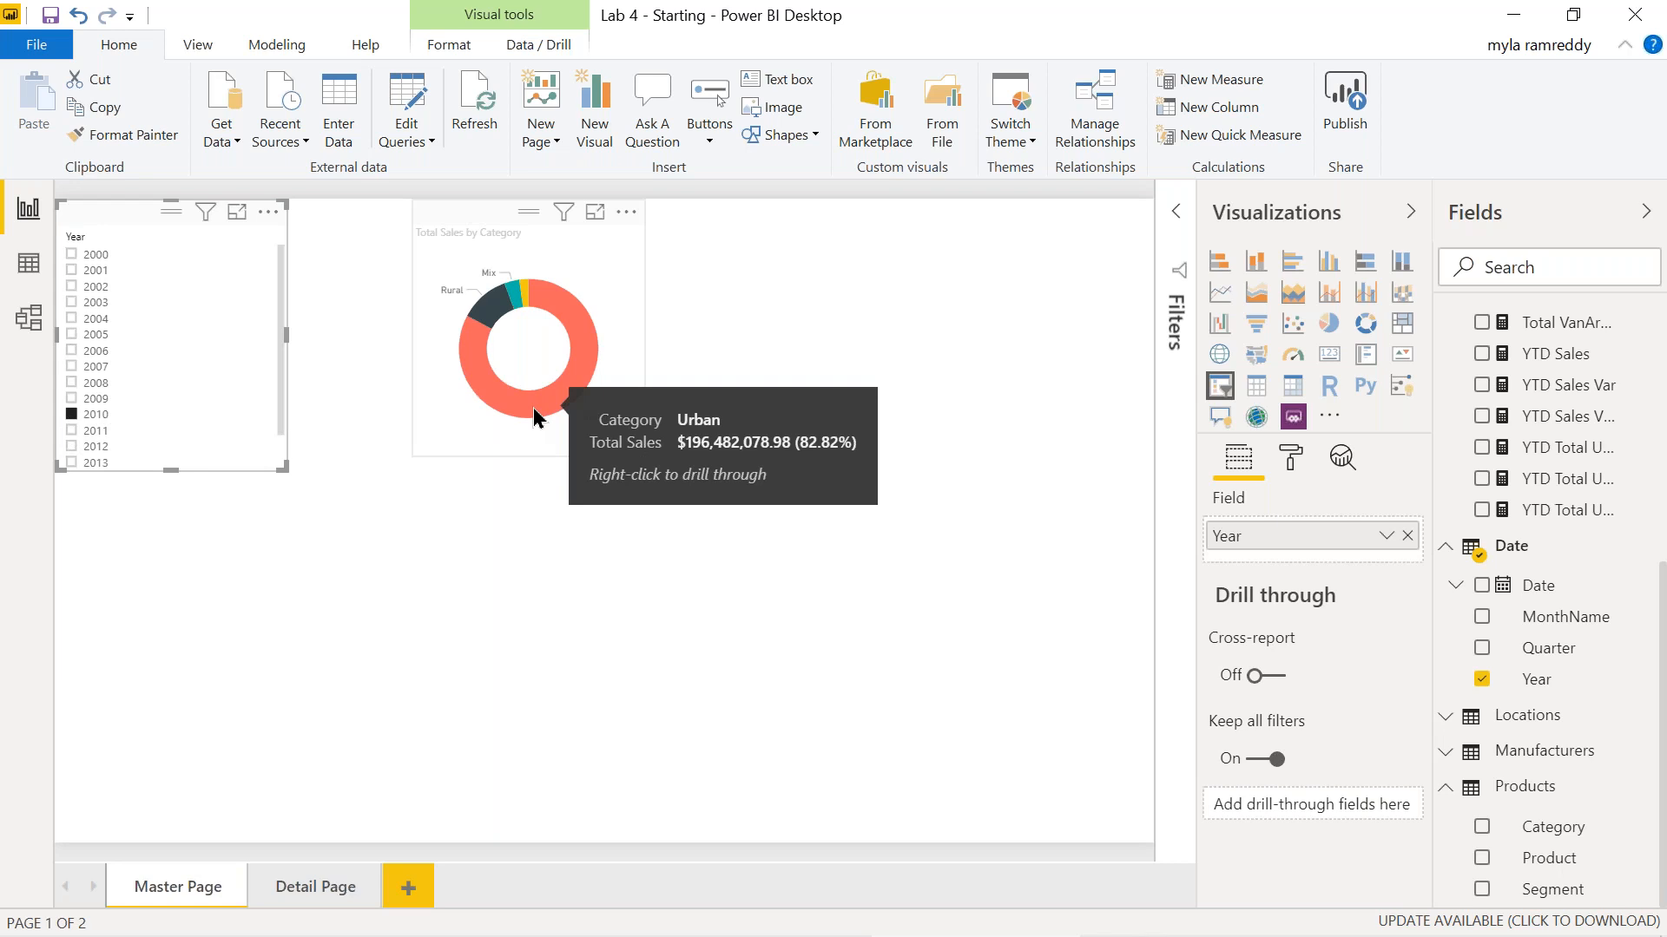
right_click(534, 417)
mouse_move(691, 545)
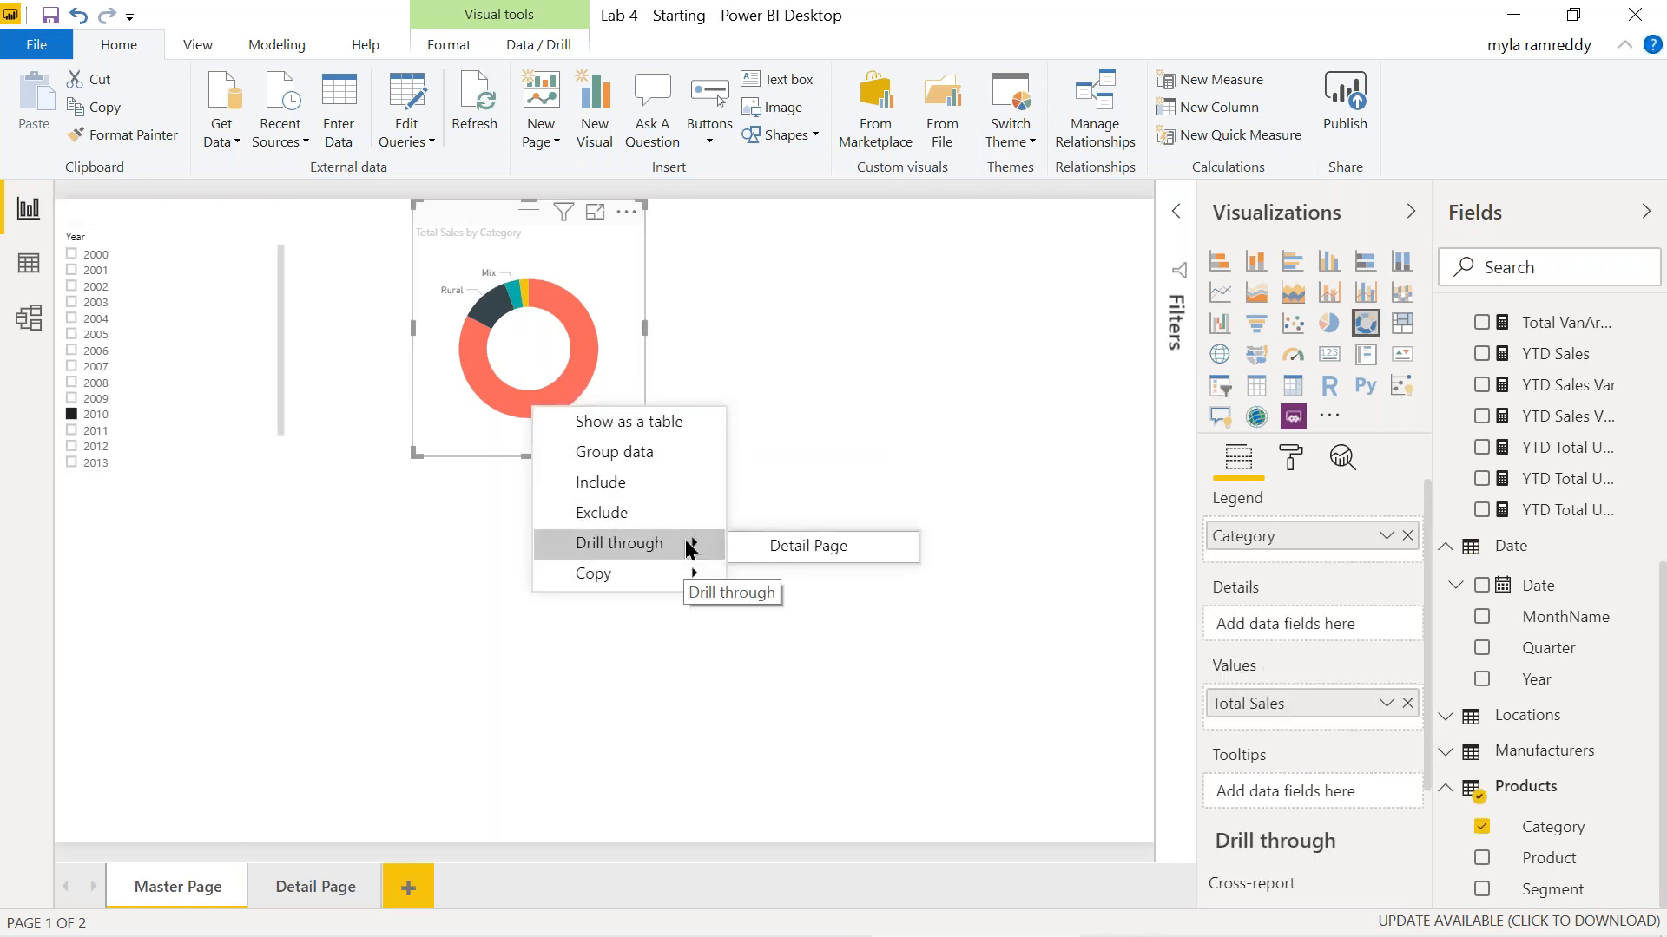
click(790, 544)
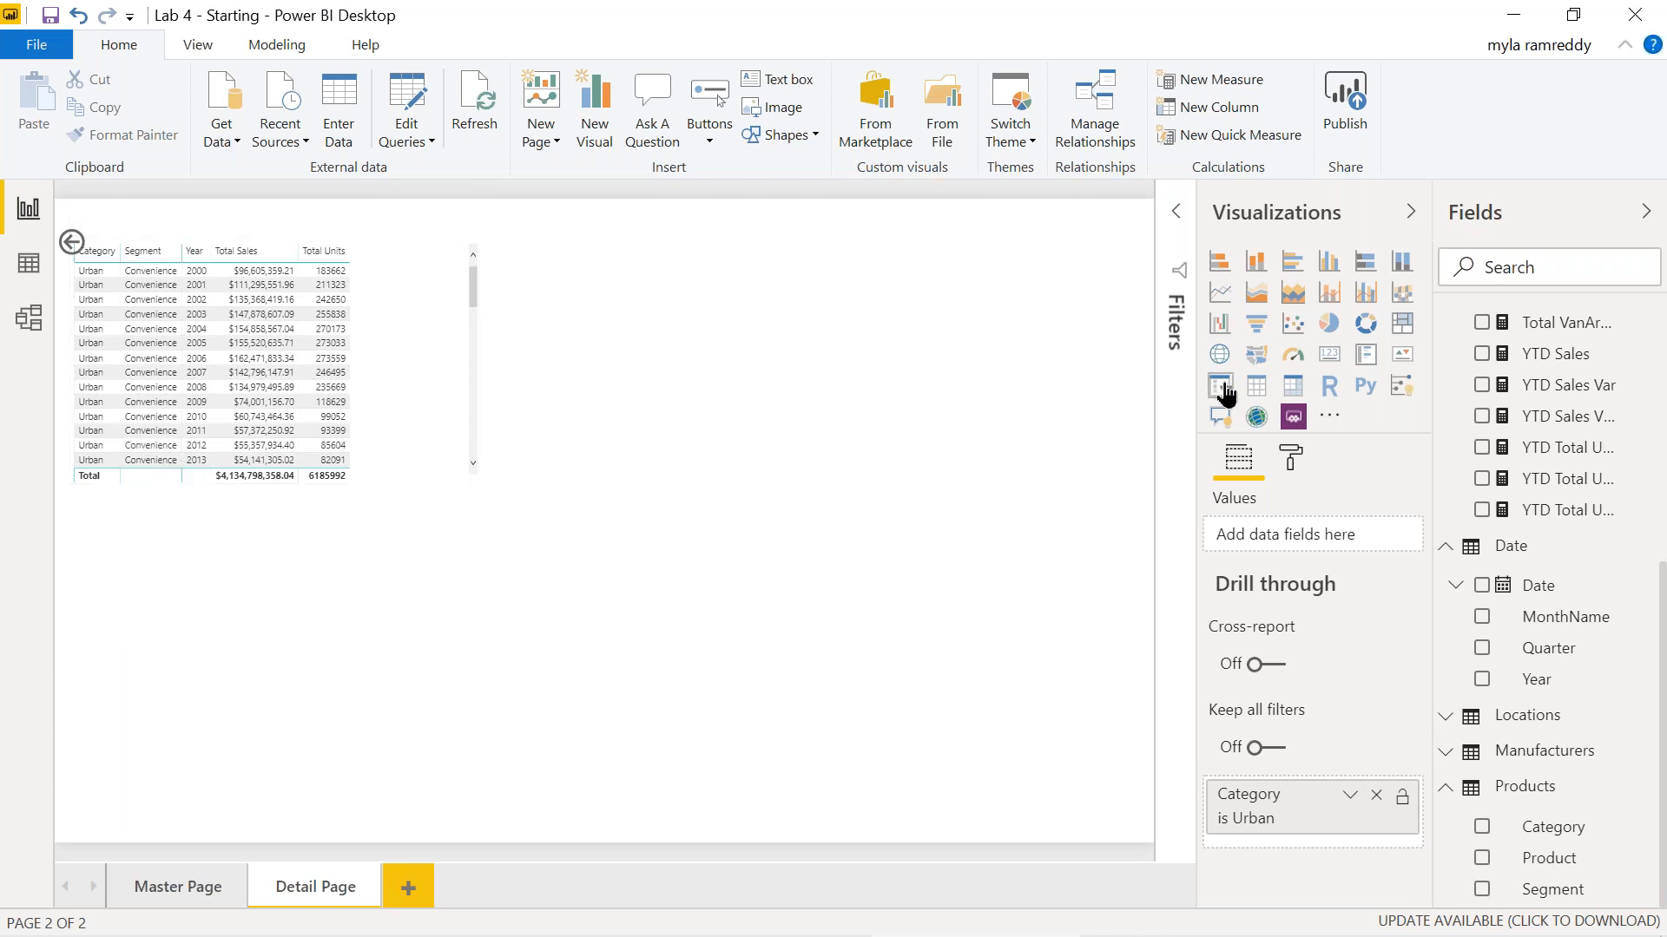
Turn Keep all filters back on for Detail Page, then switch to Master Page.
click(1174, 215)
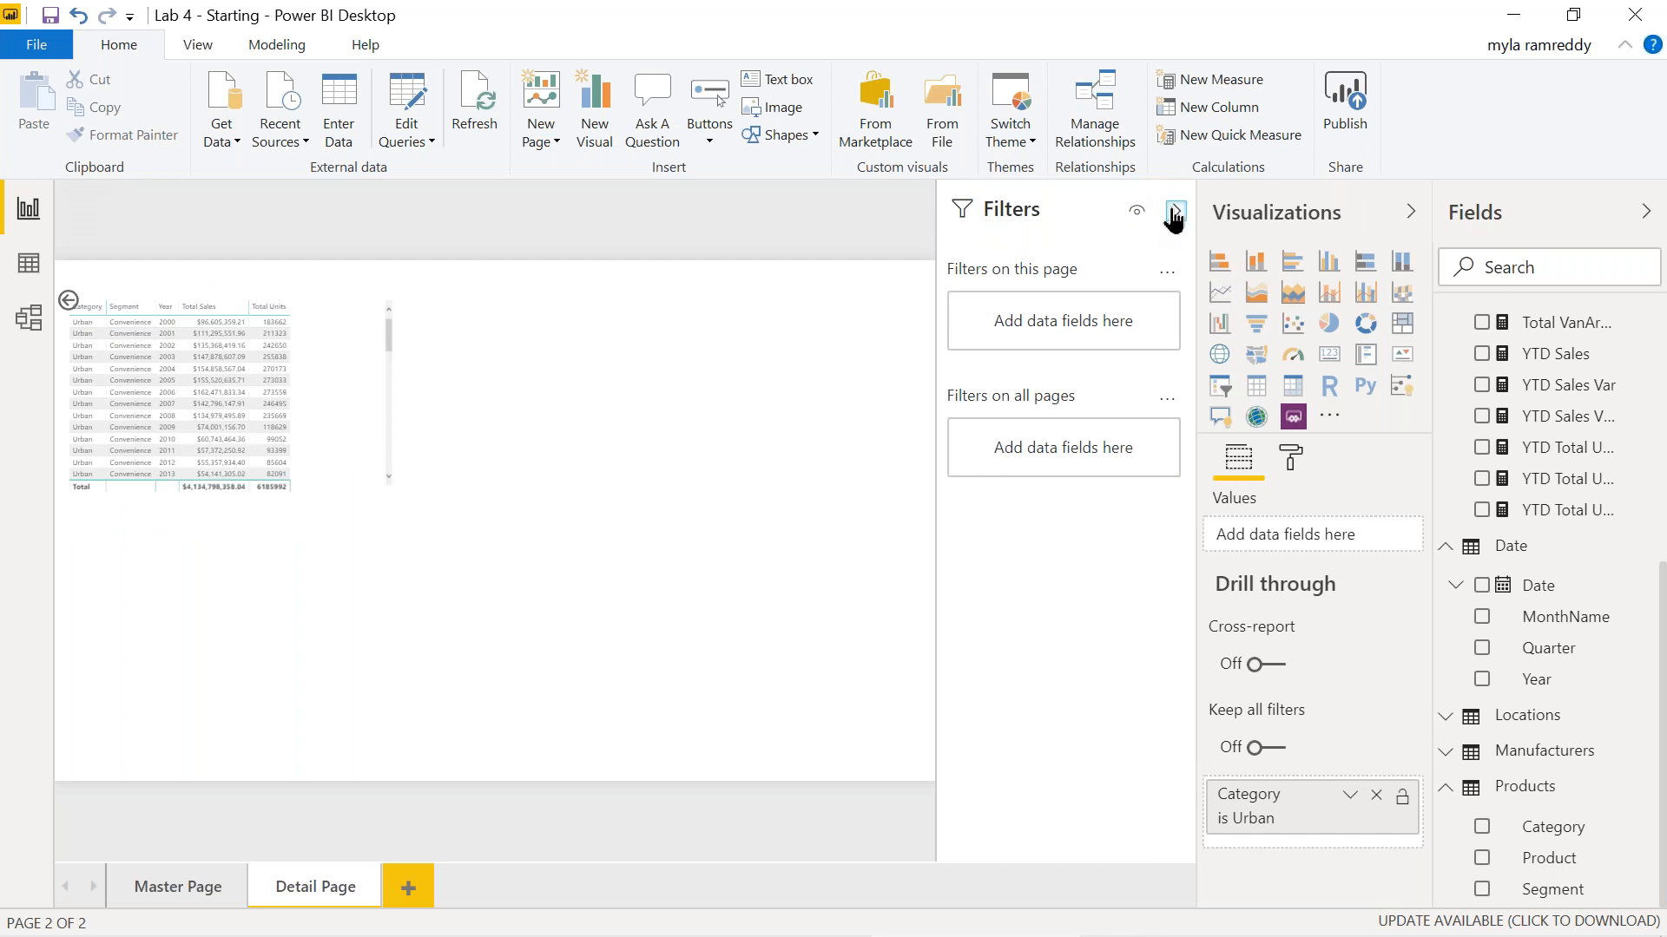
click(1175, 215)
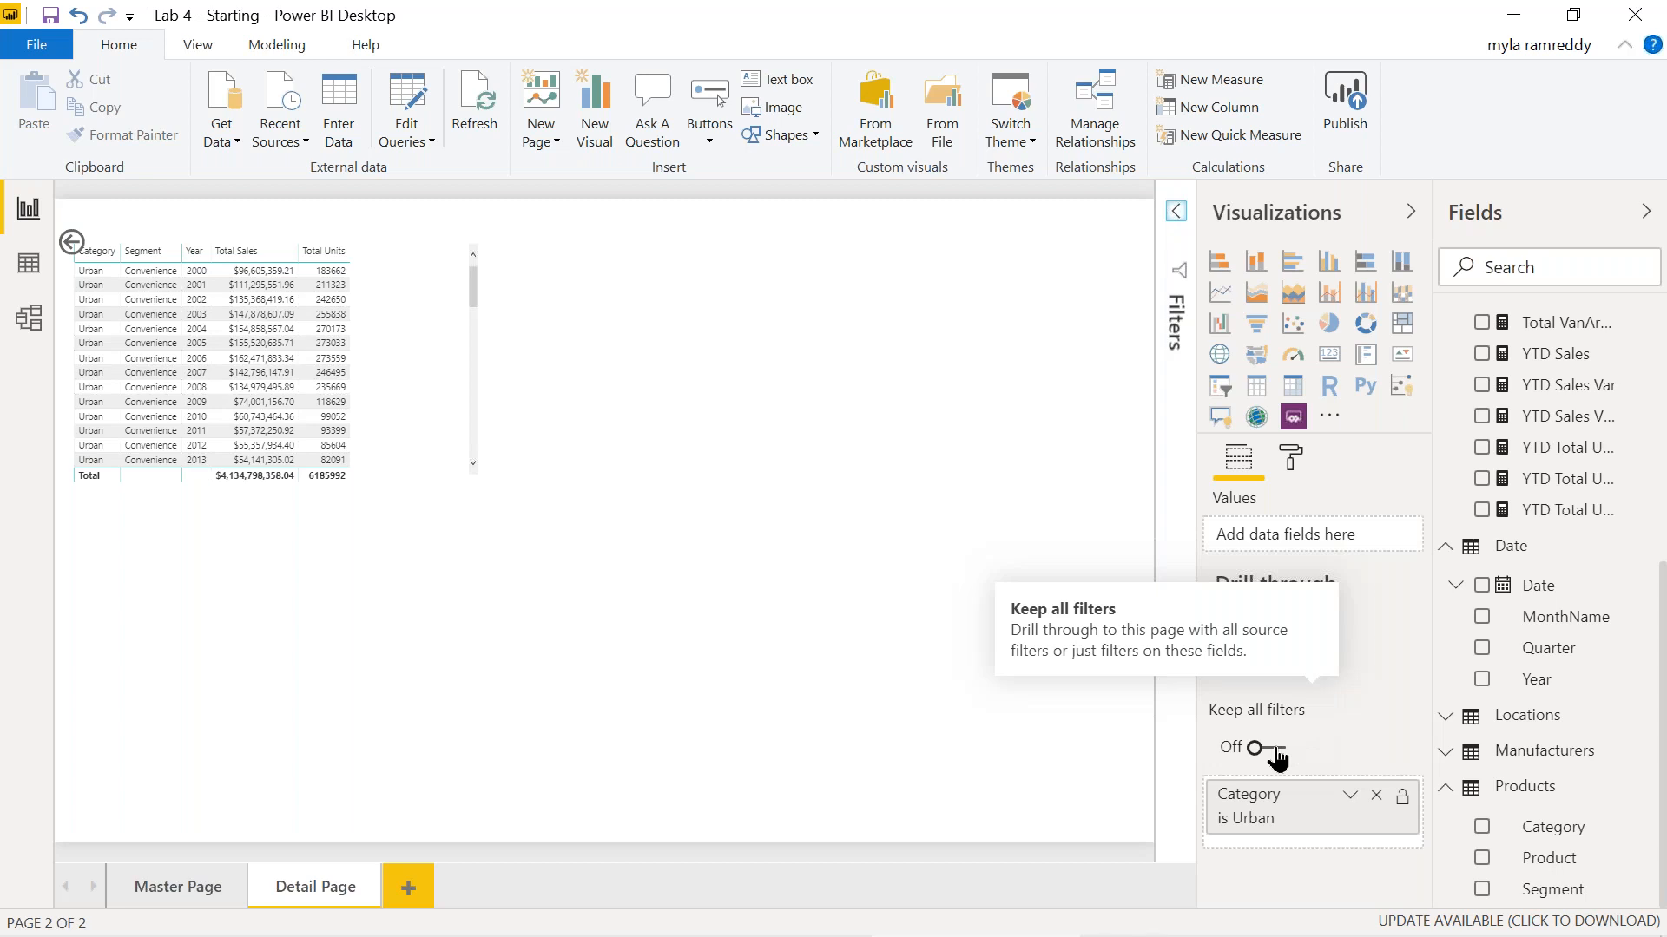
click(1276, 751)
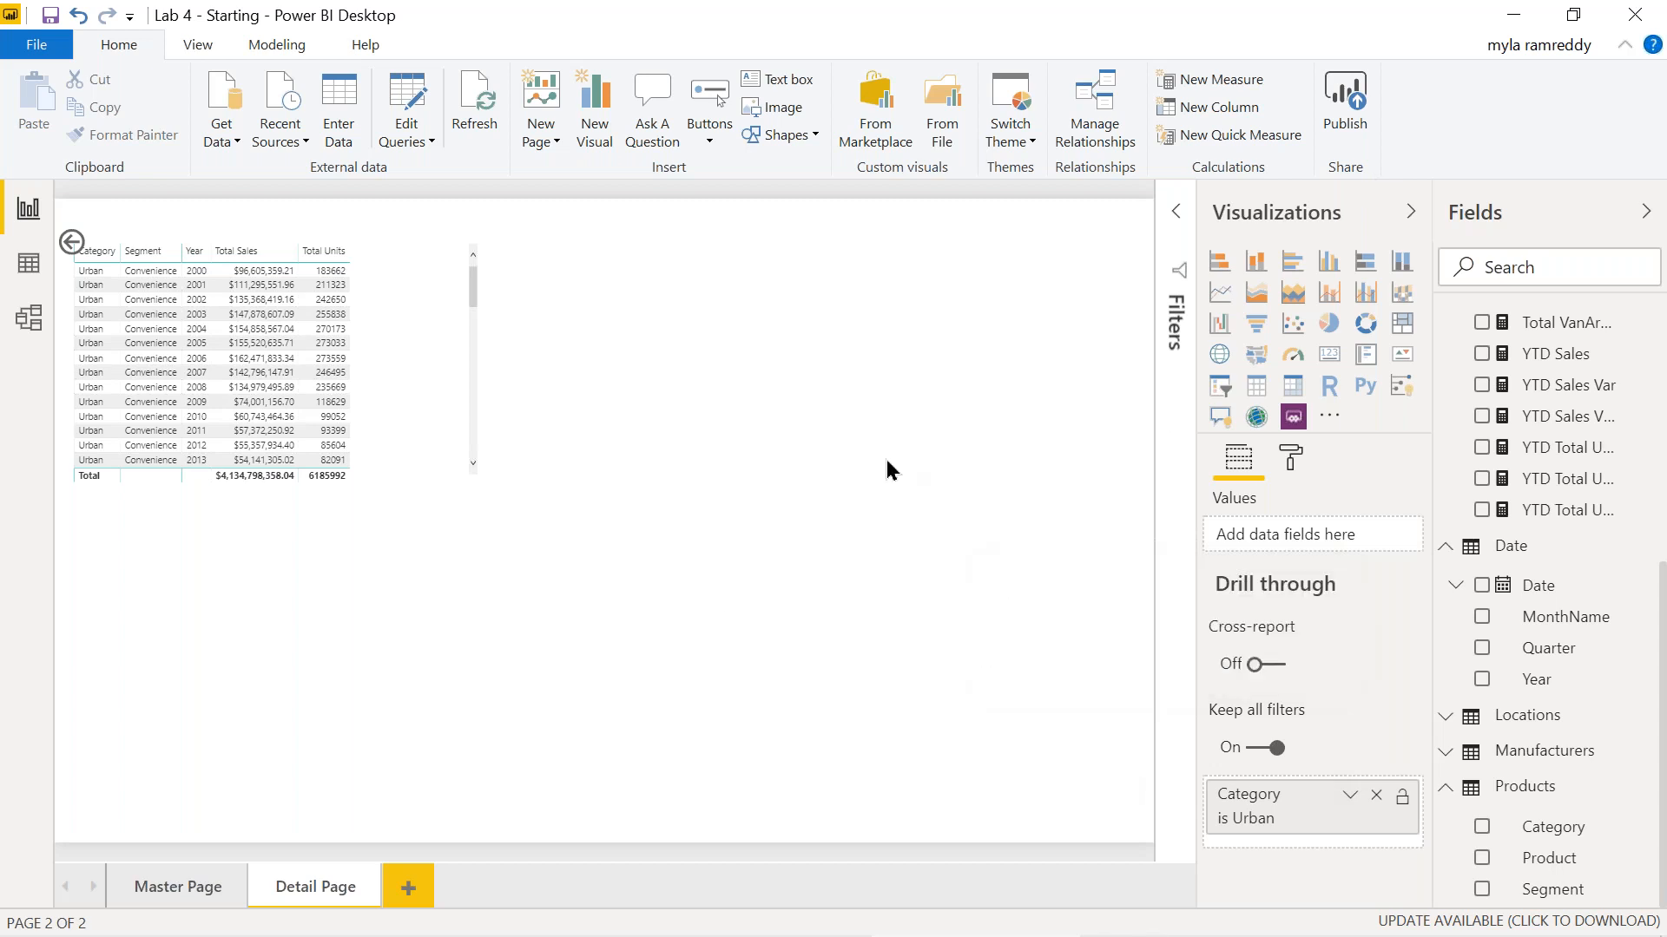
click(152, 897)
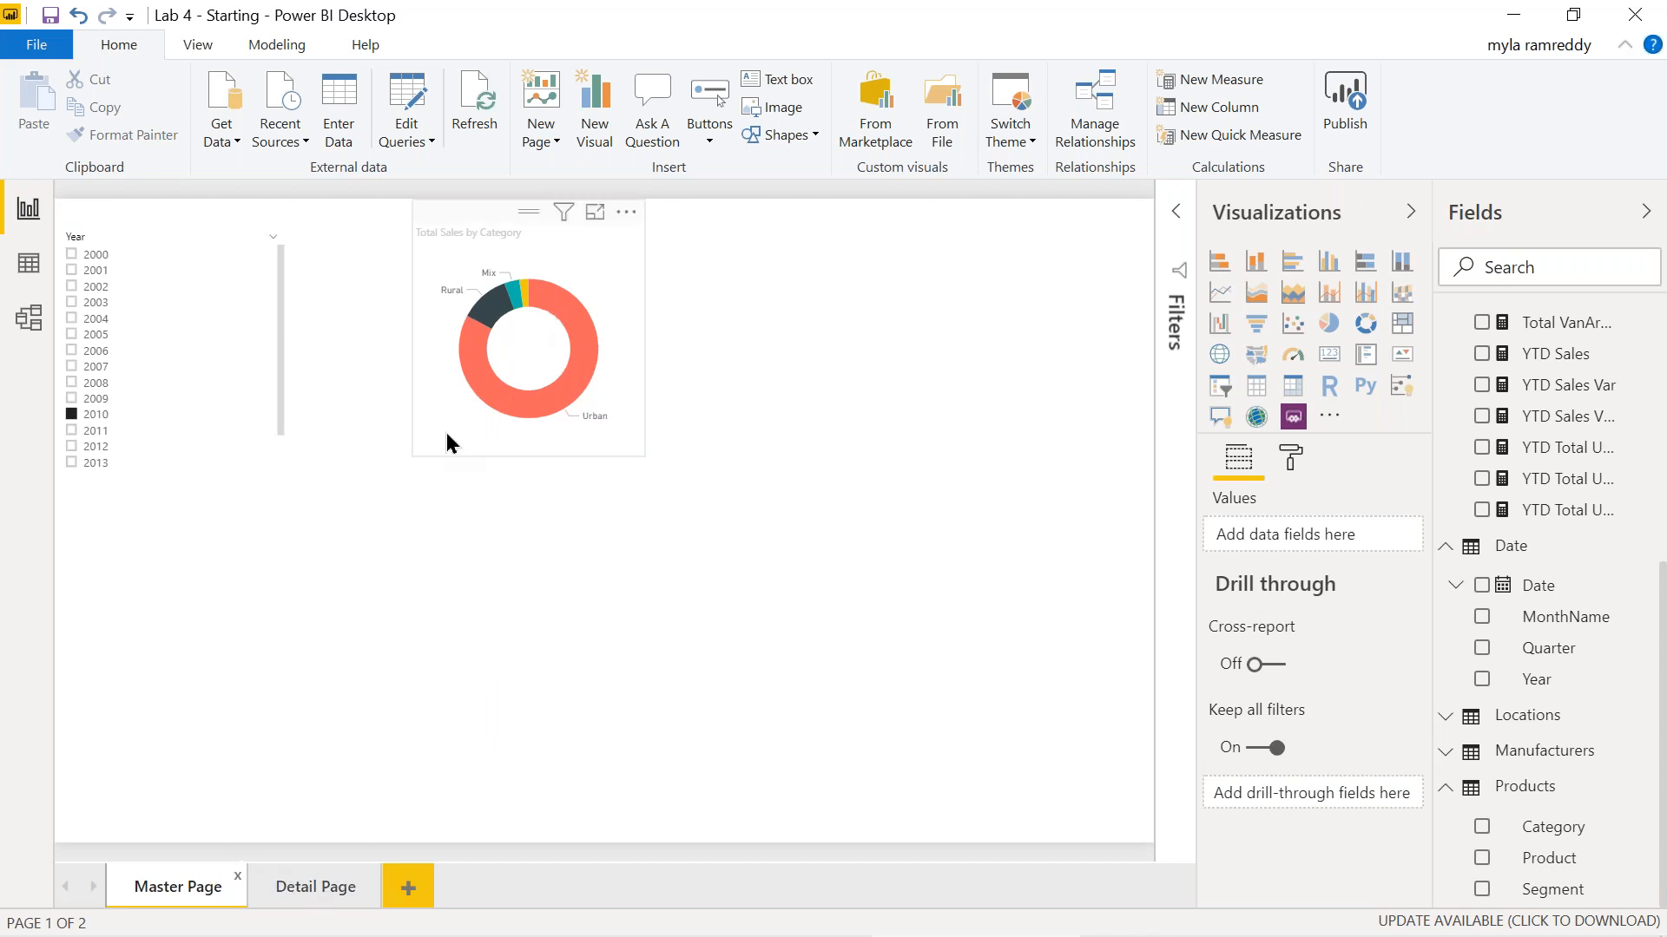
Convert the donut chart into a table of Category and Total Sales.
mouse_move(474, 392)
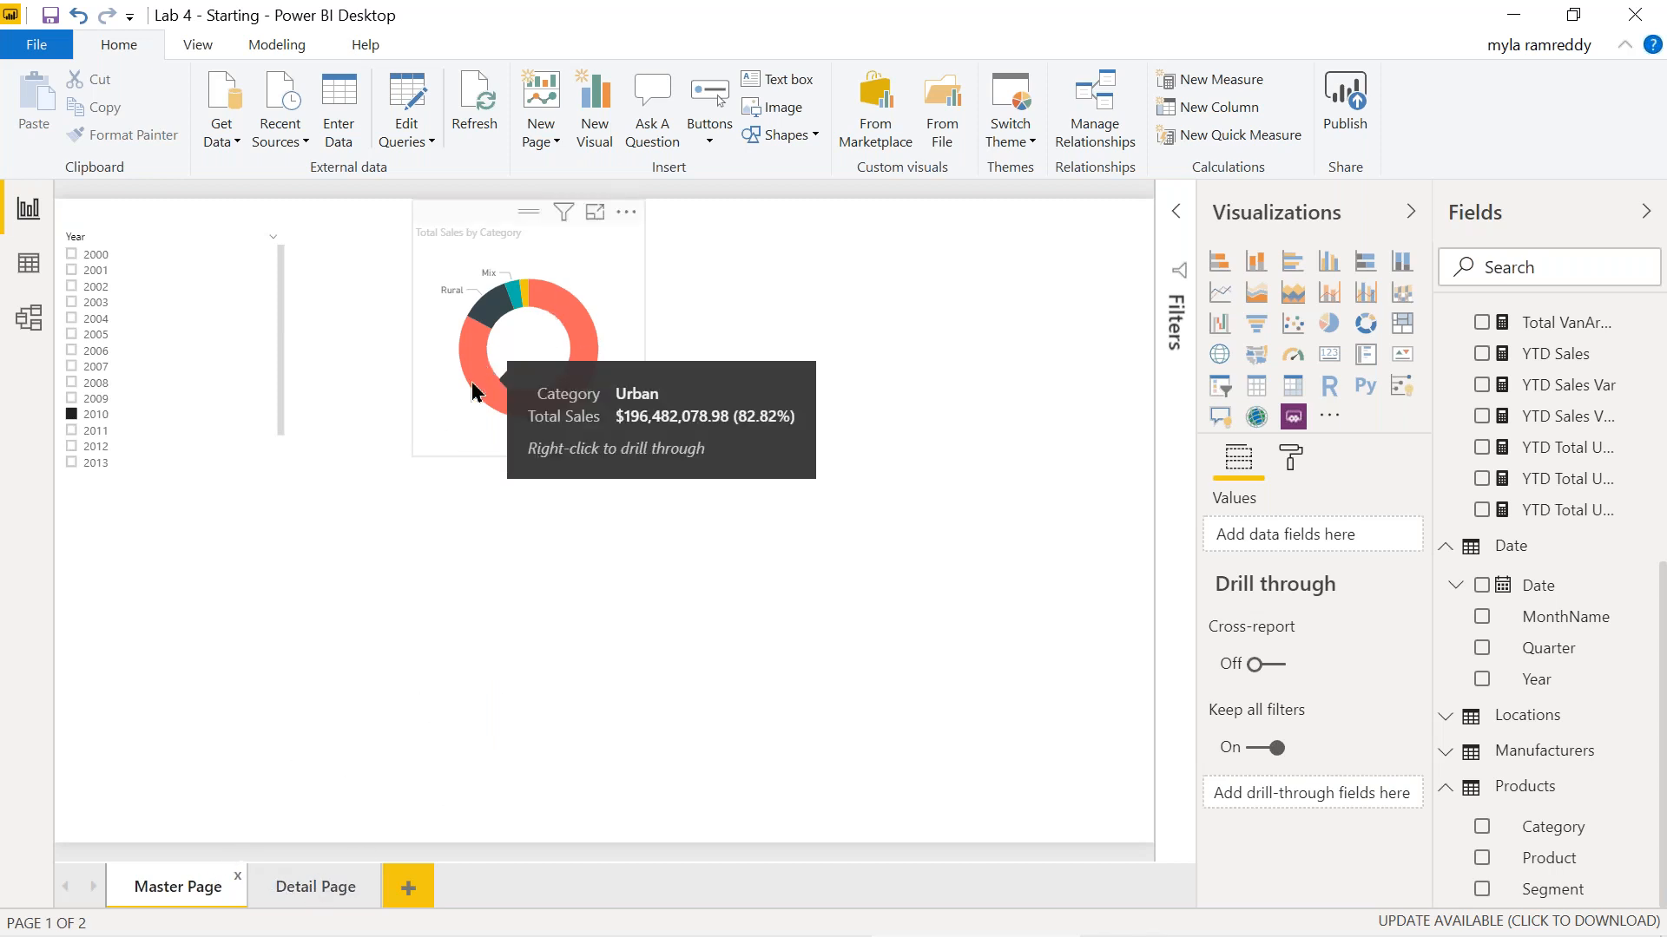
click(591, 237)
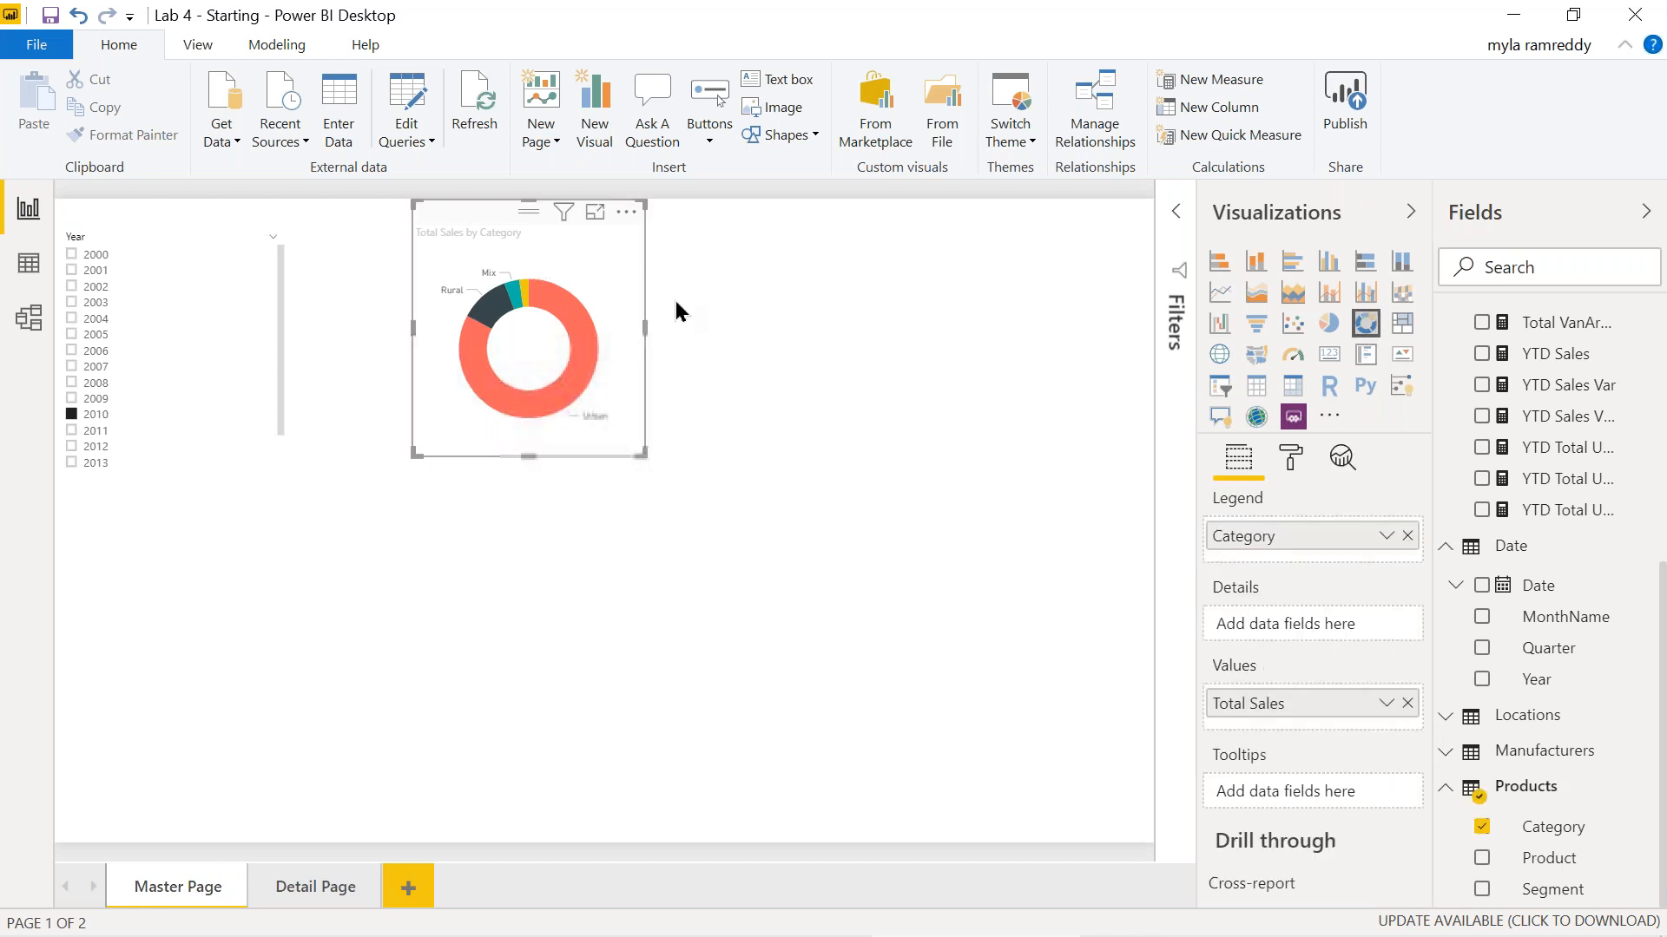
click(1256, 385)
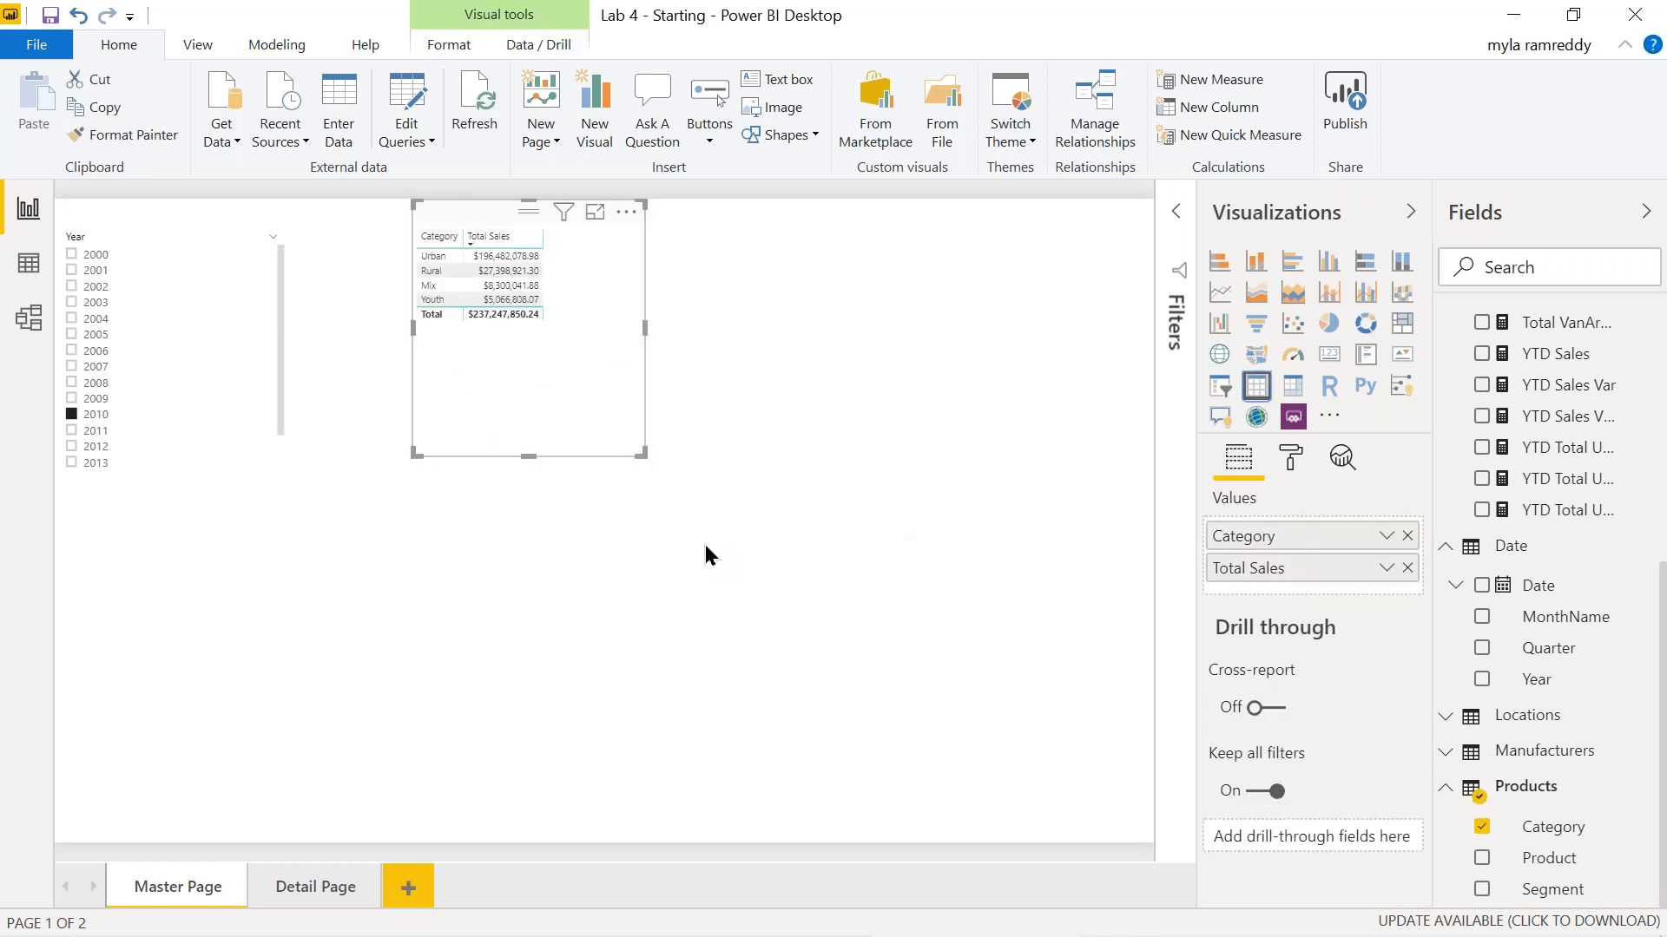
Drill through the table's Rural row to Detail Page for 2010.
right_click(519, 271)
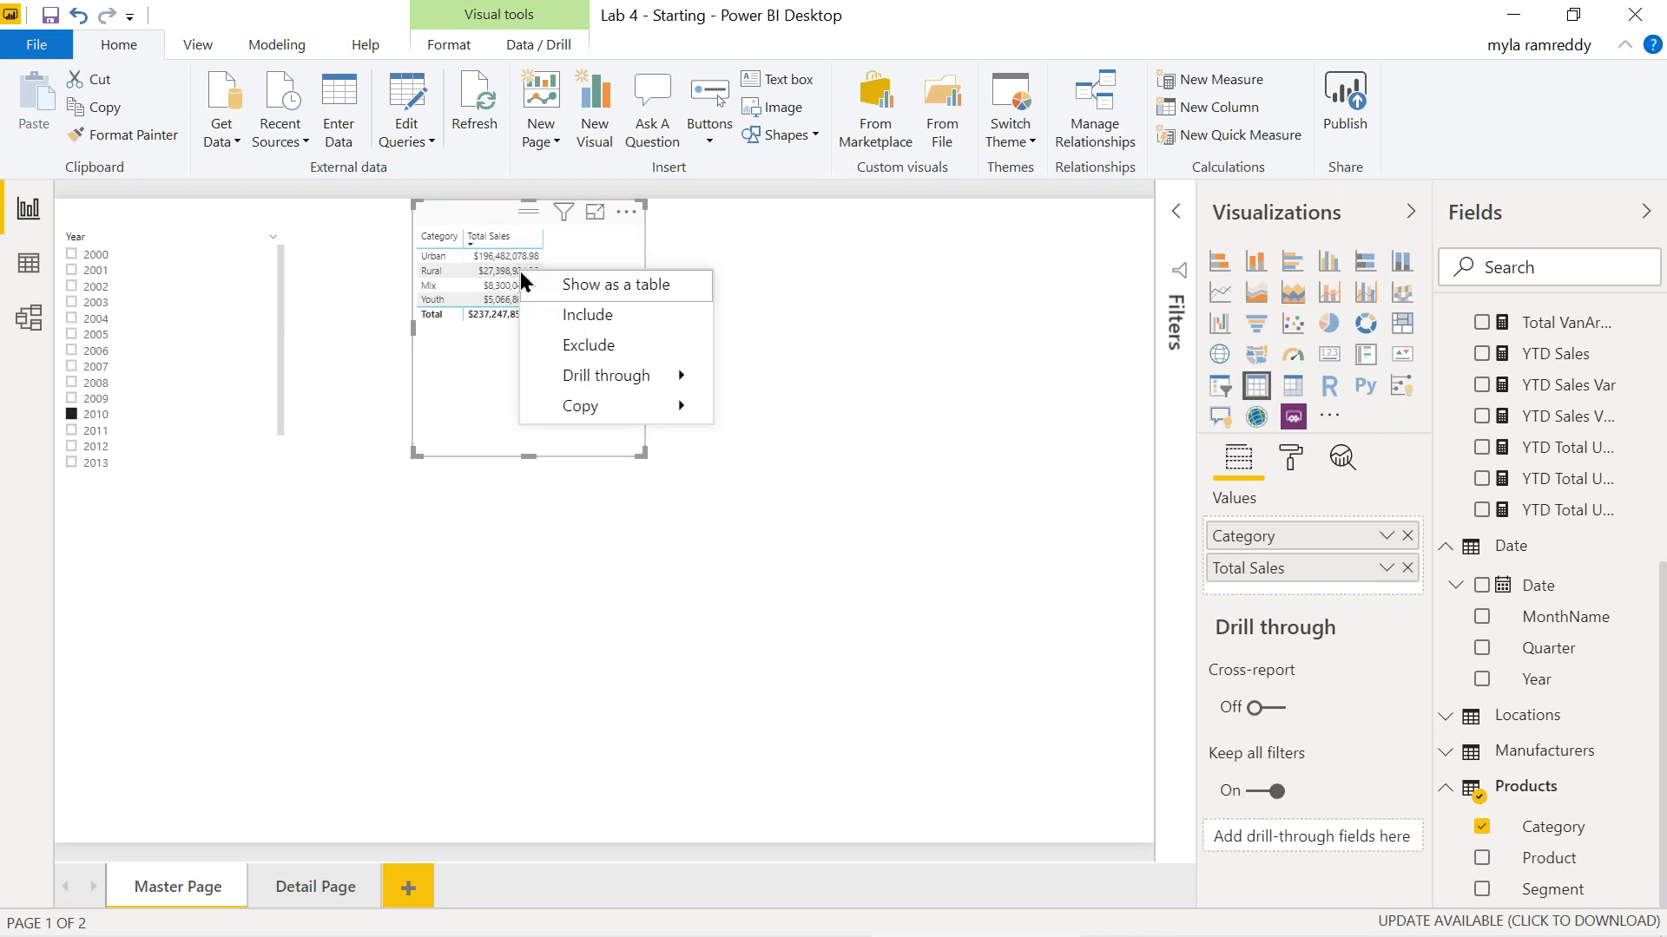
mouse_move(606, 379)
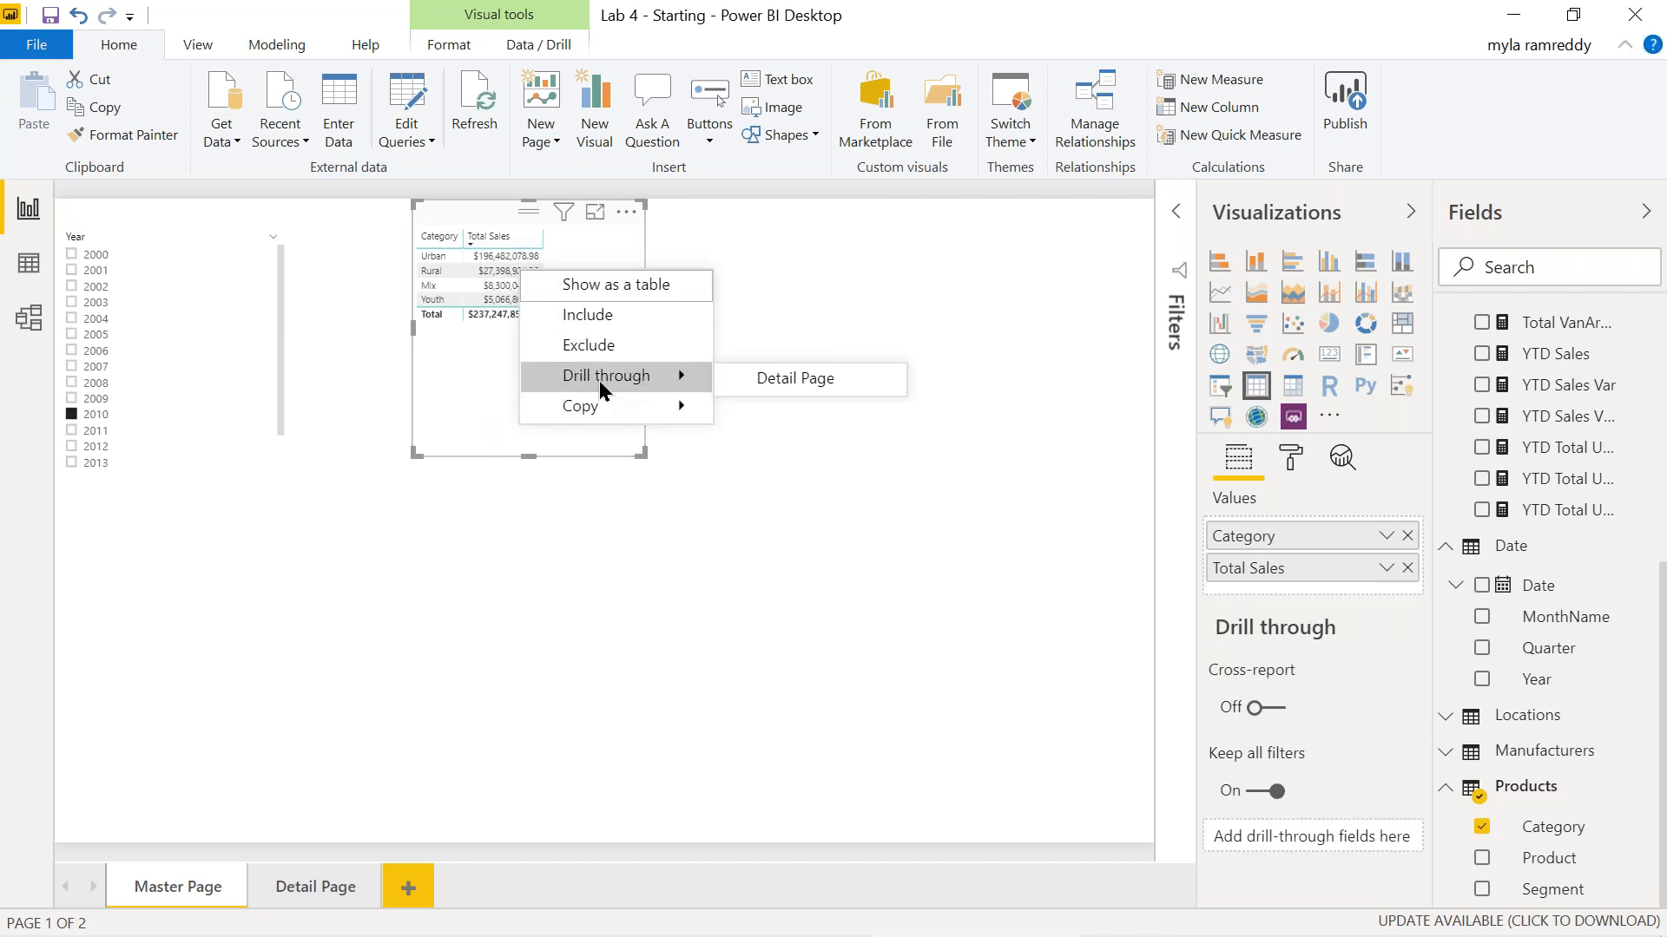
click(794, 383)
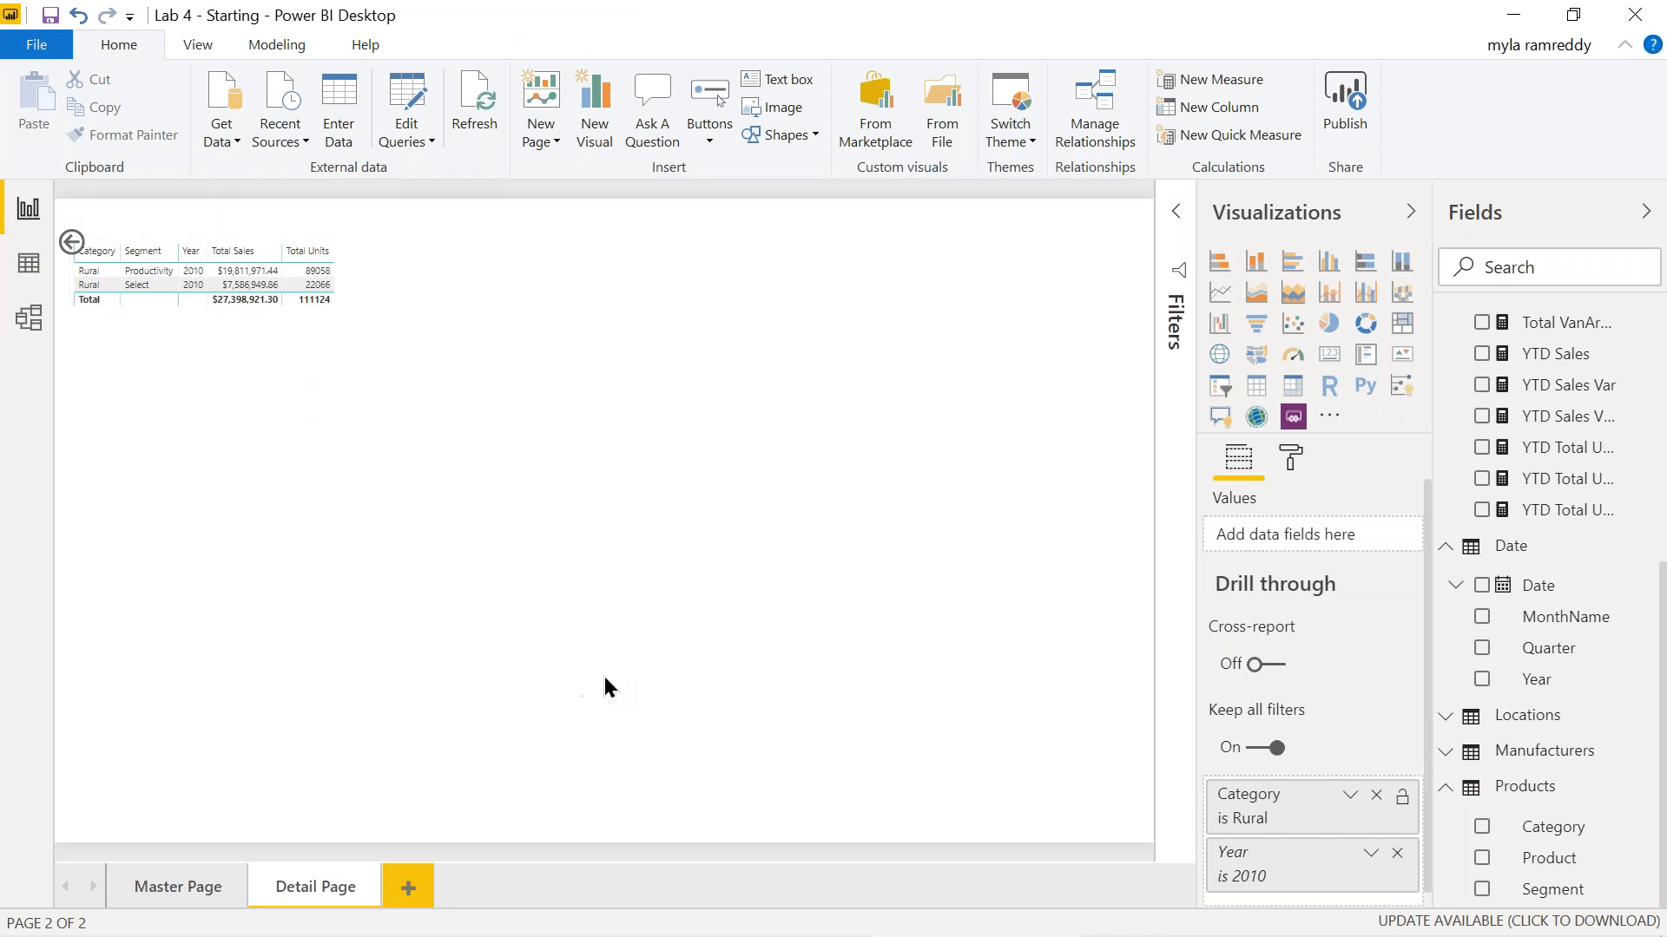
Remove the Category and Year 2010 drill-through filters from Detail Page.
click(1377, 797)
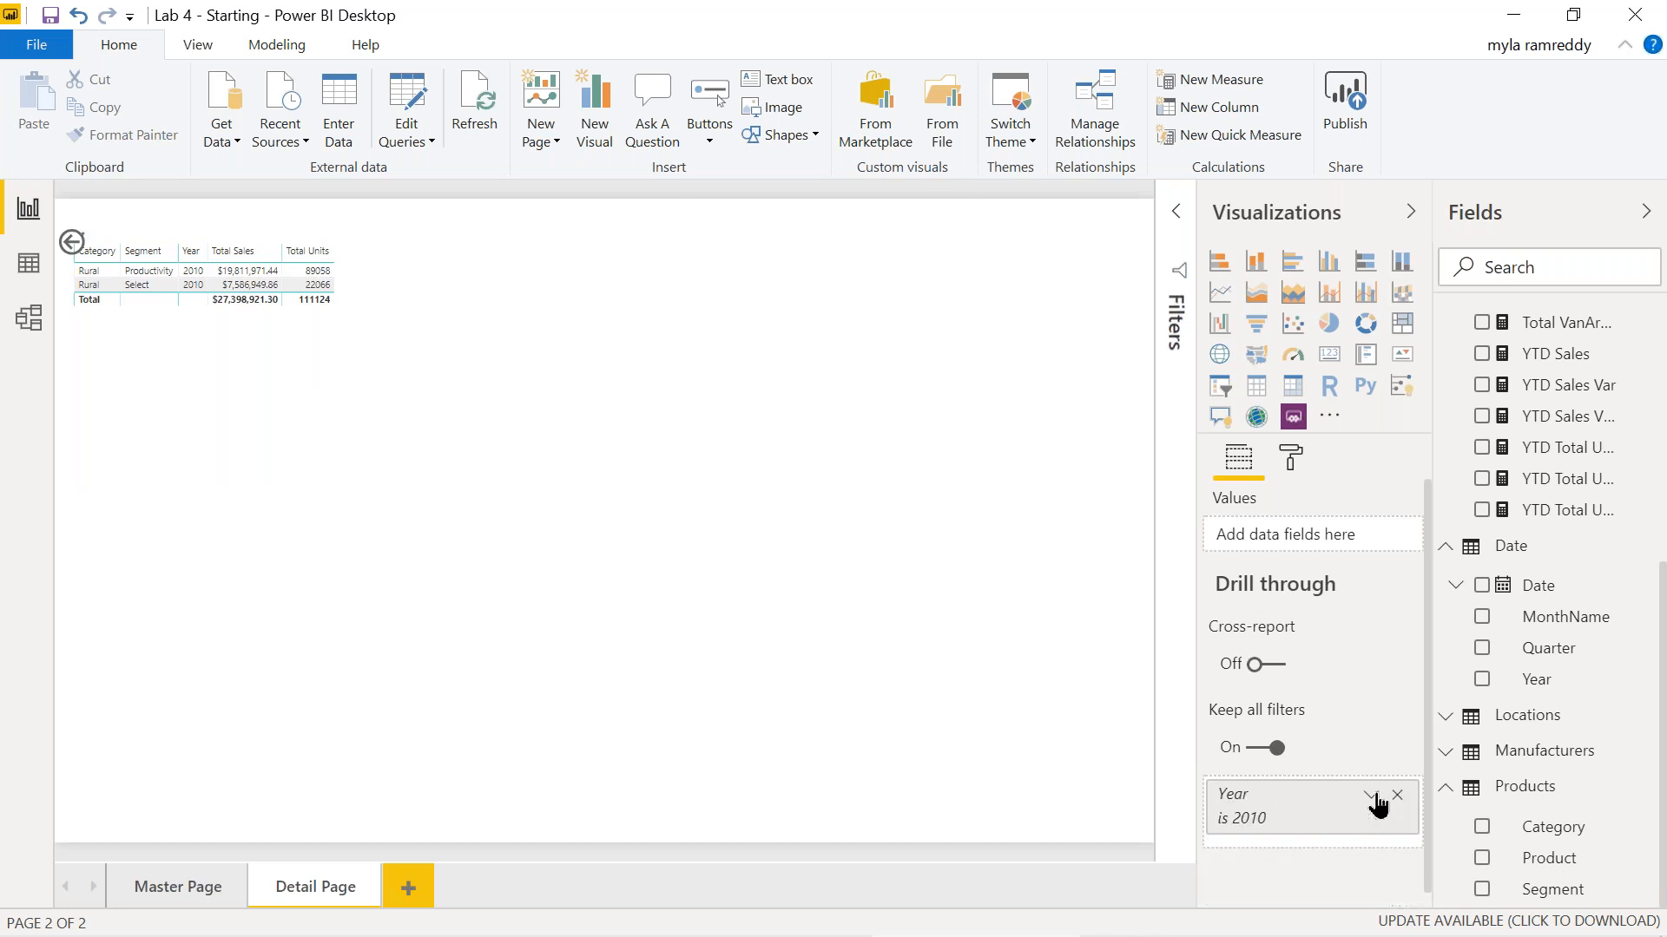
click(1373, 794)
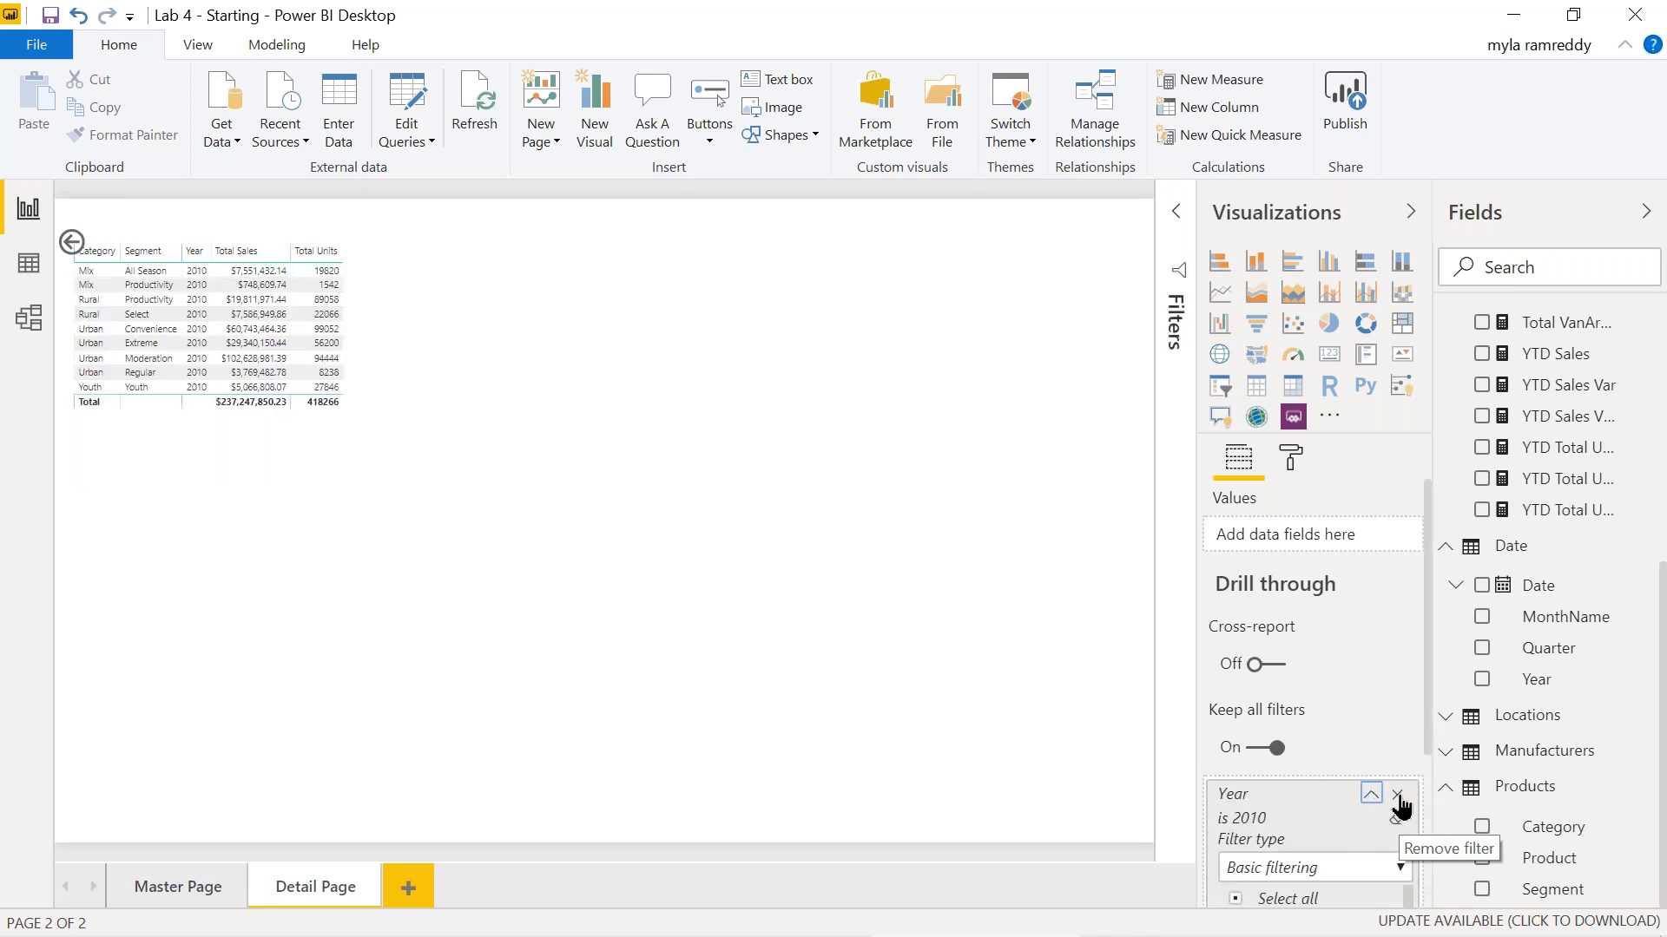
click(1395, 797)
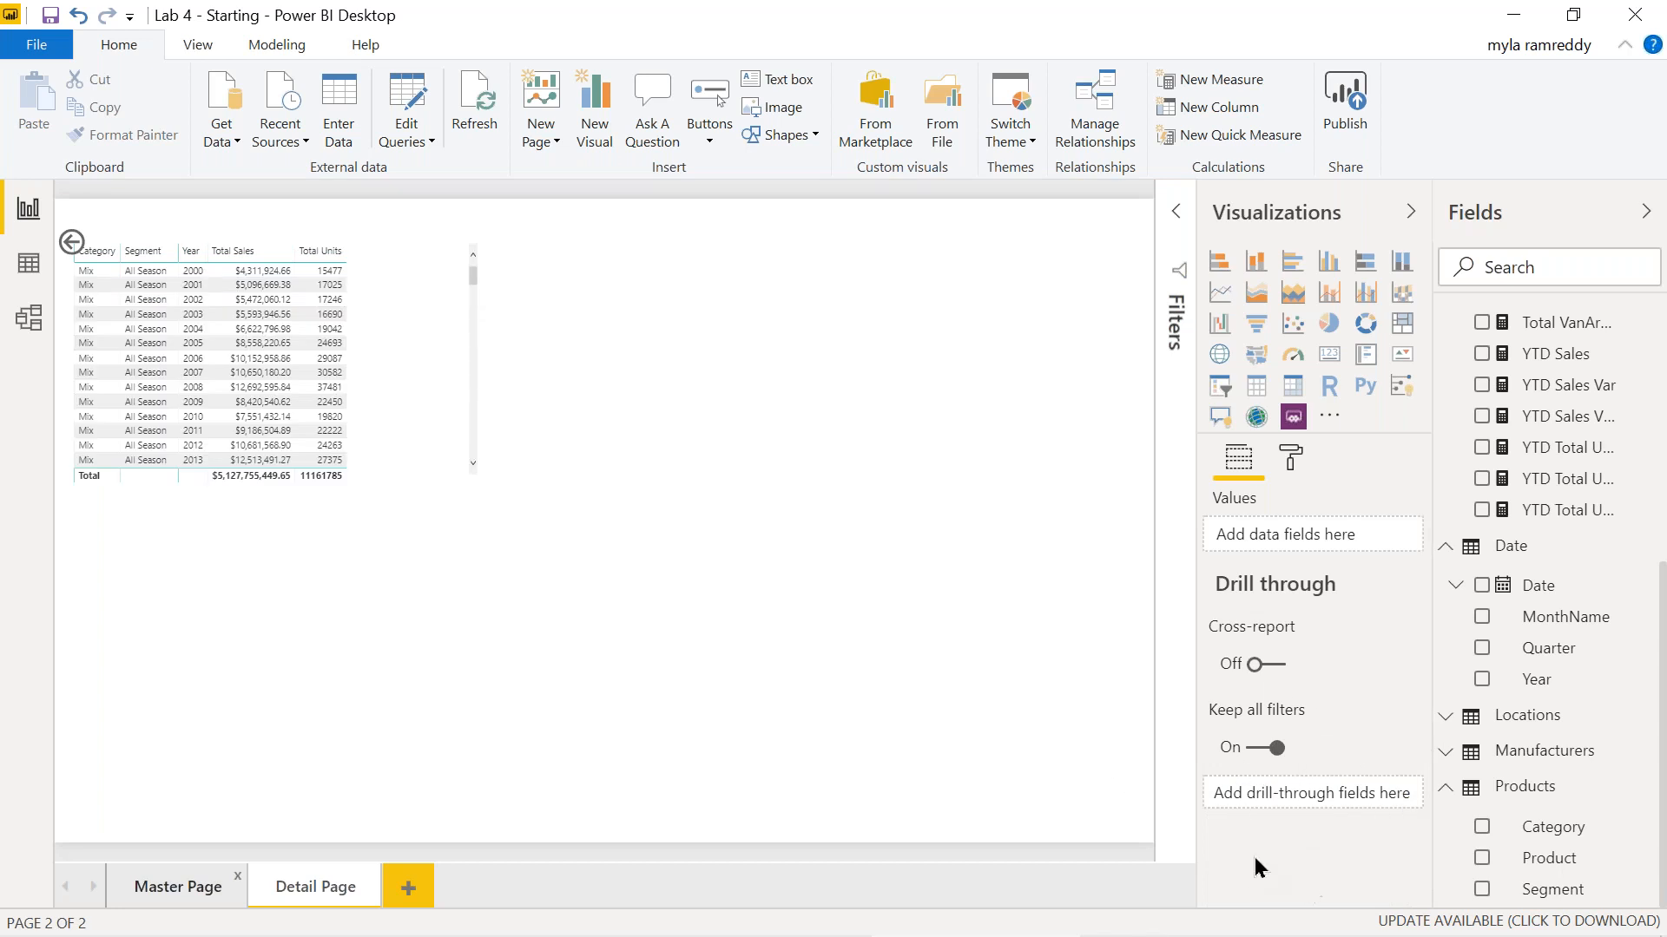
click(177, 882)
click(315, 885)
Delete the back-arrow button sitting over the Detail Page table.
click(412, 311)
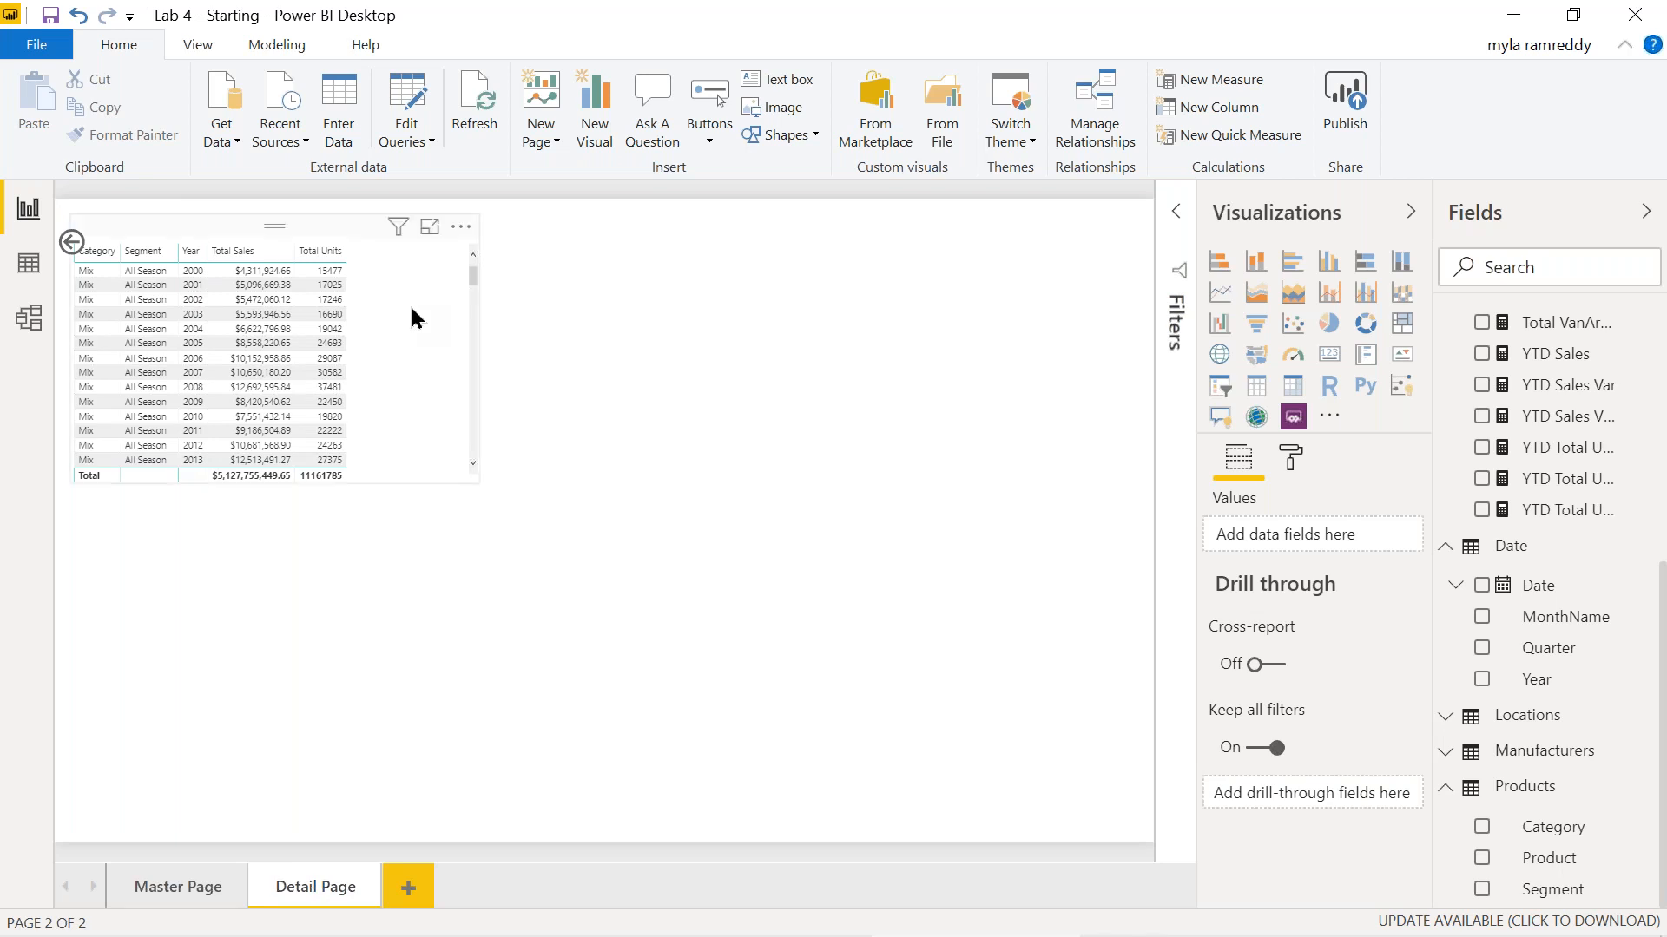
scroll(1302, 799, down, 2)
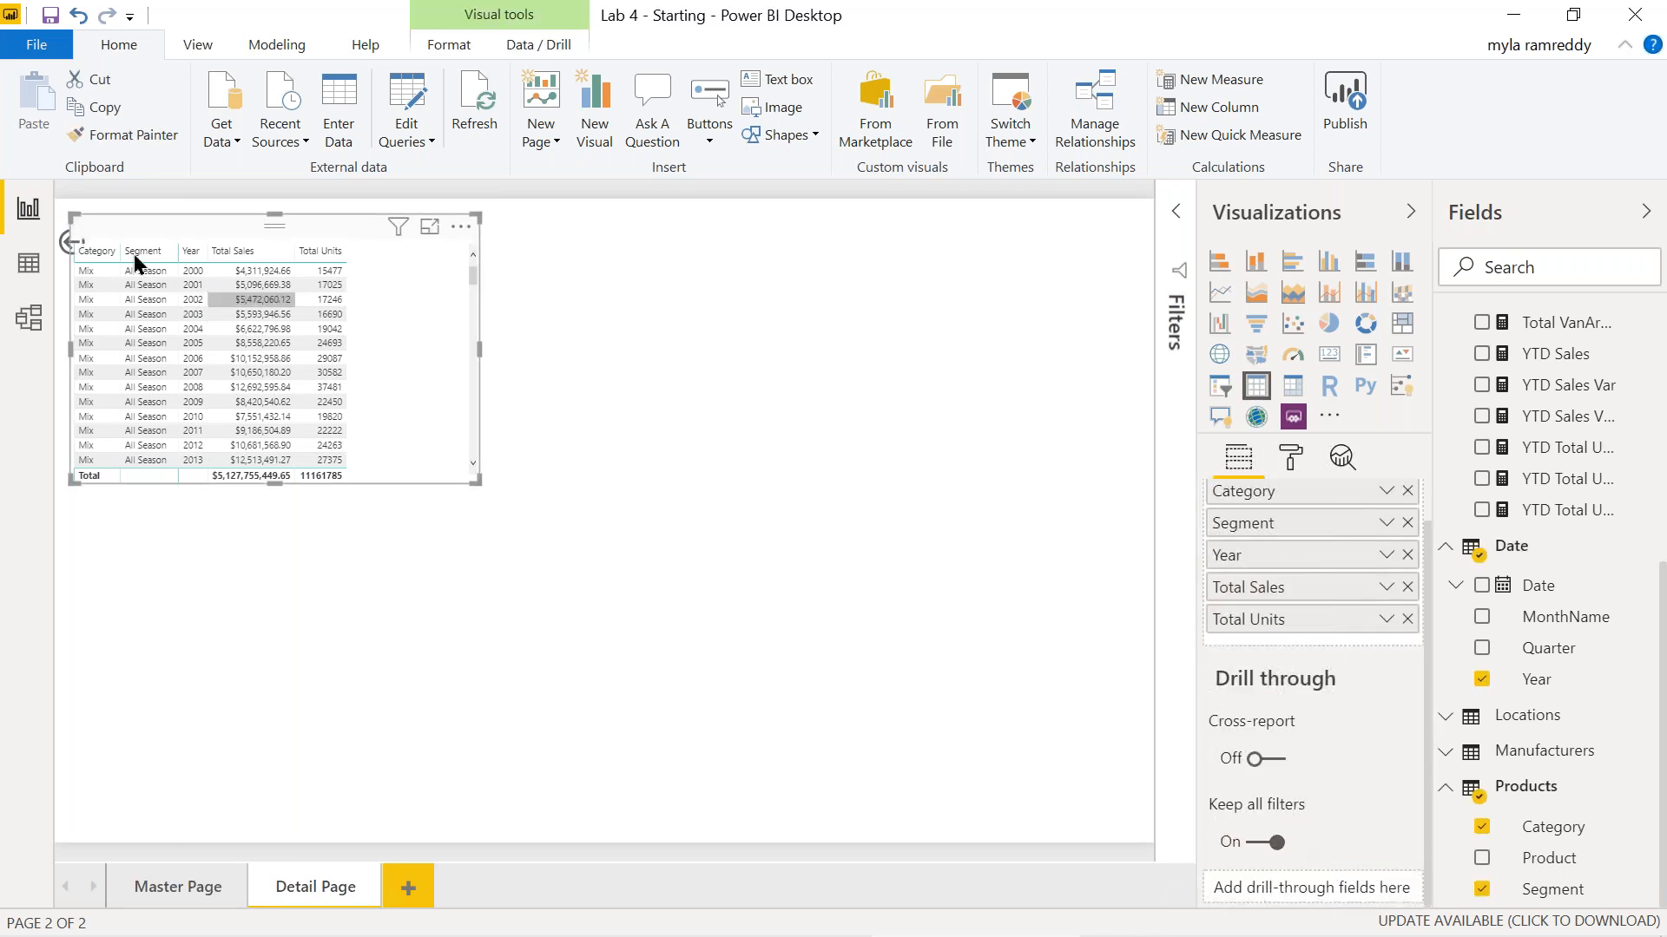
click(69, 249)
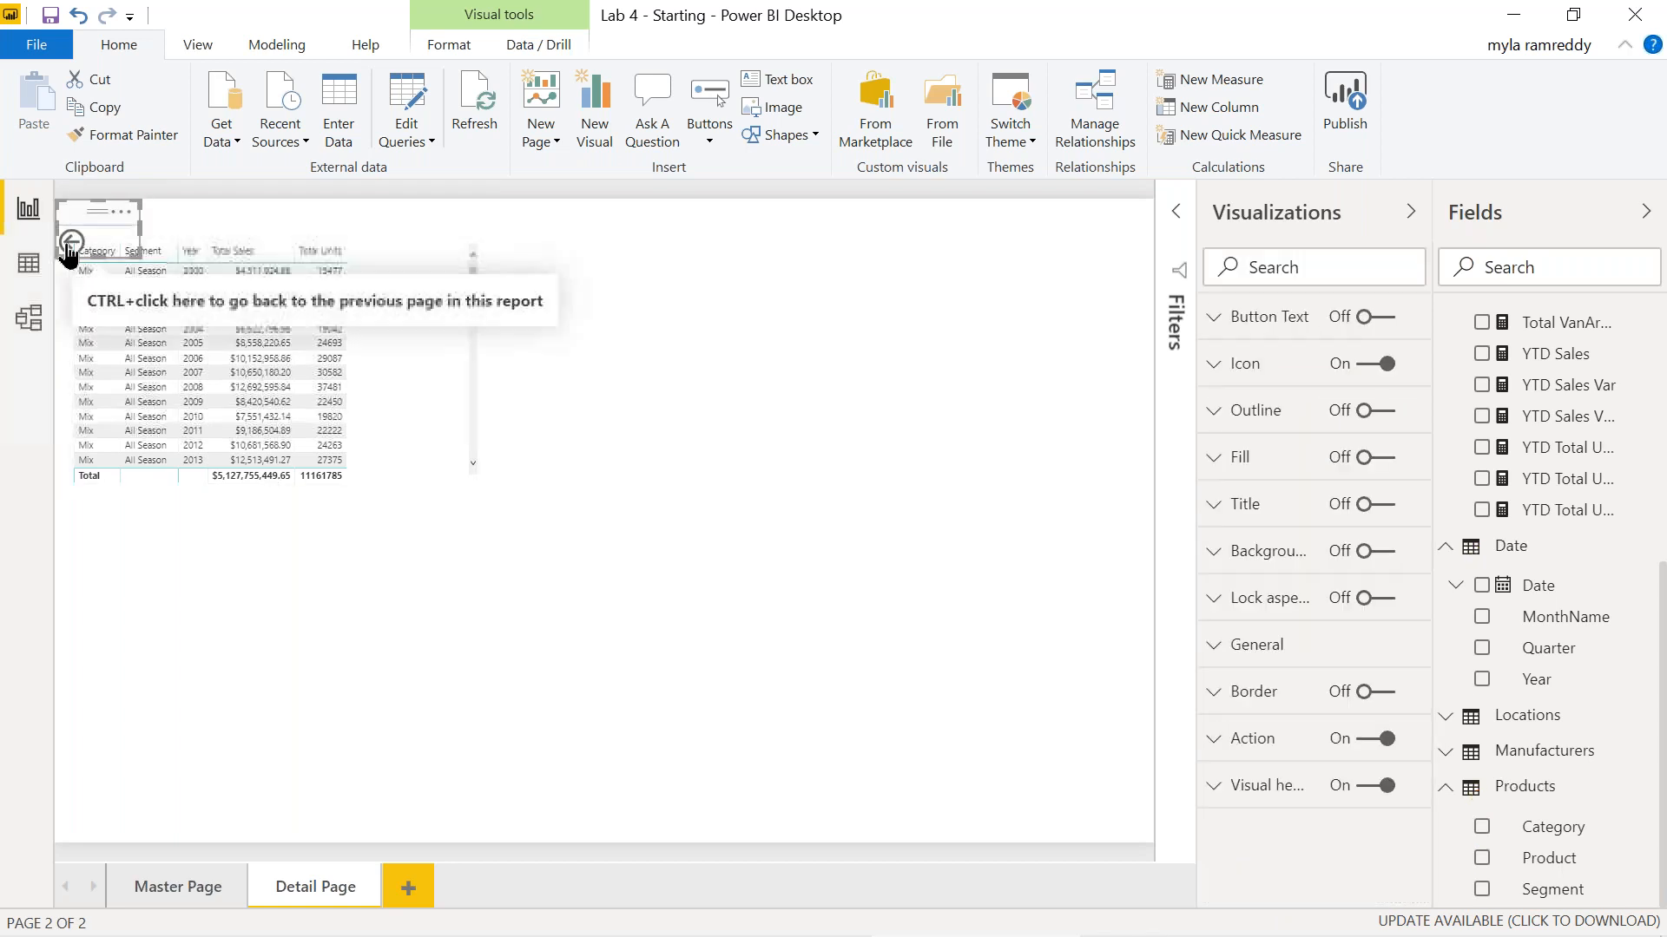
key(Delete)
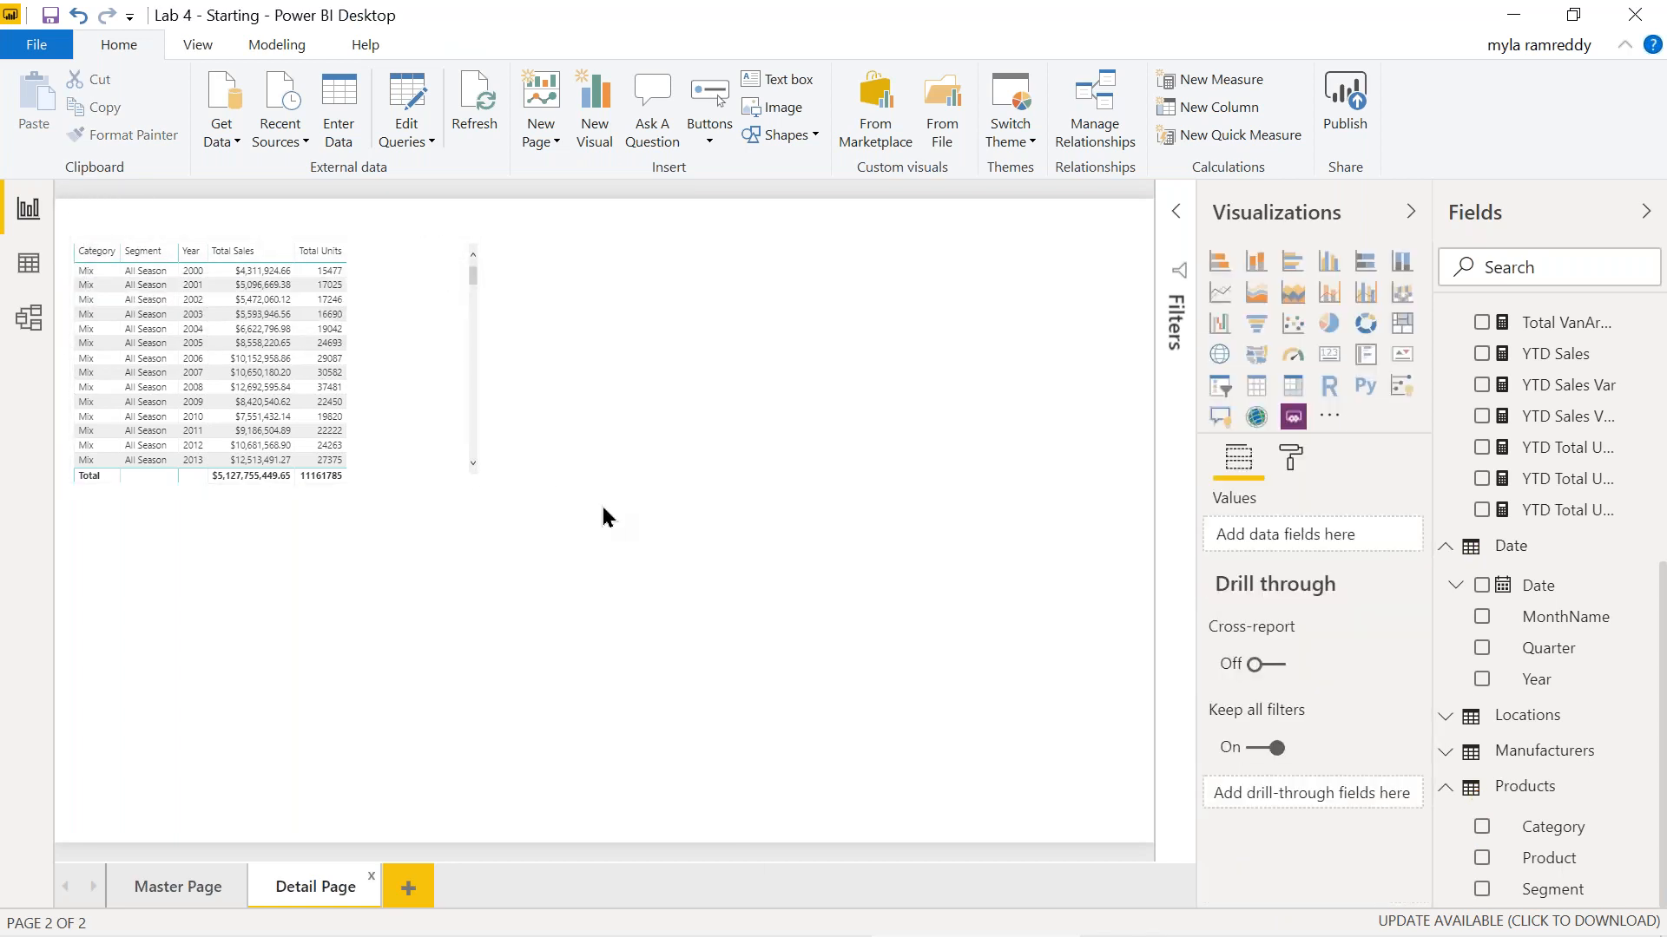
click(176, 892)
click(315, 894)
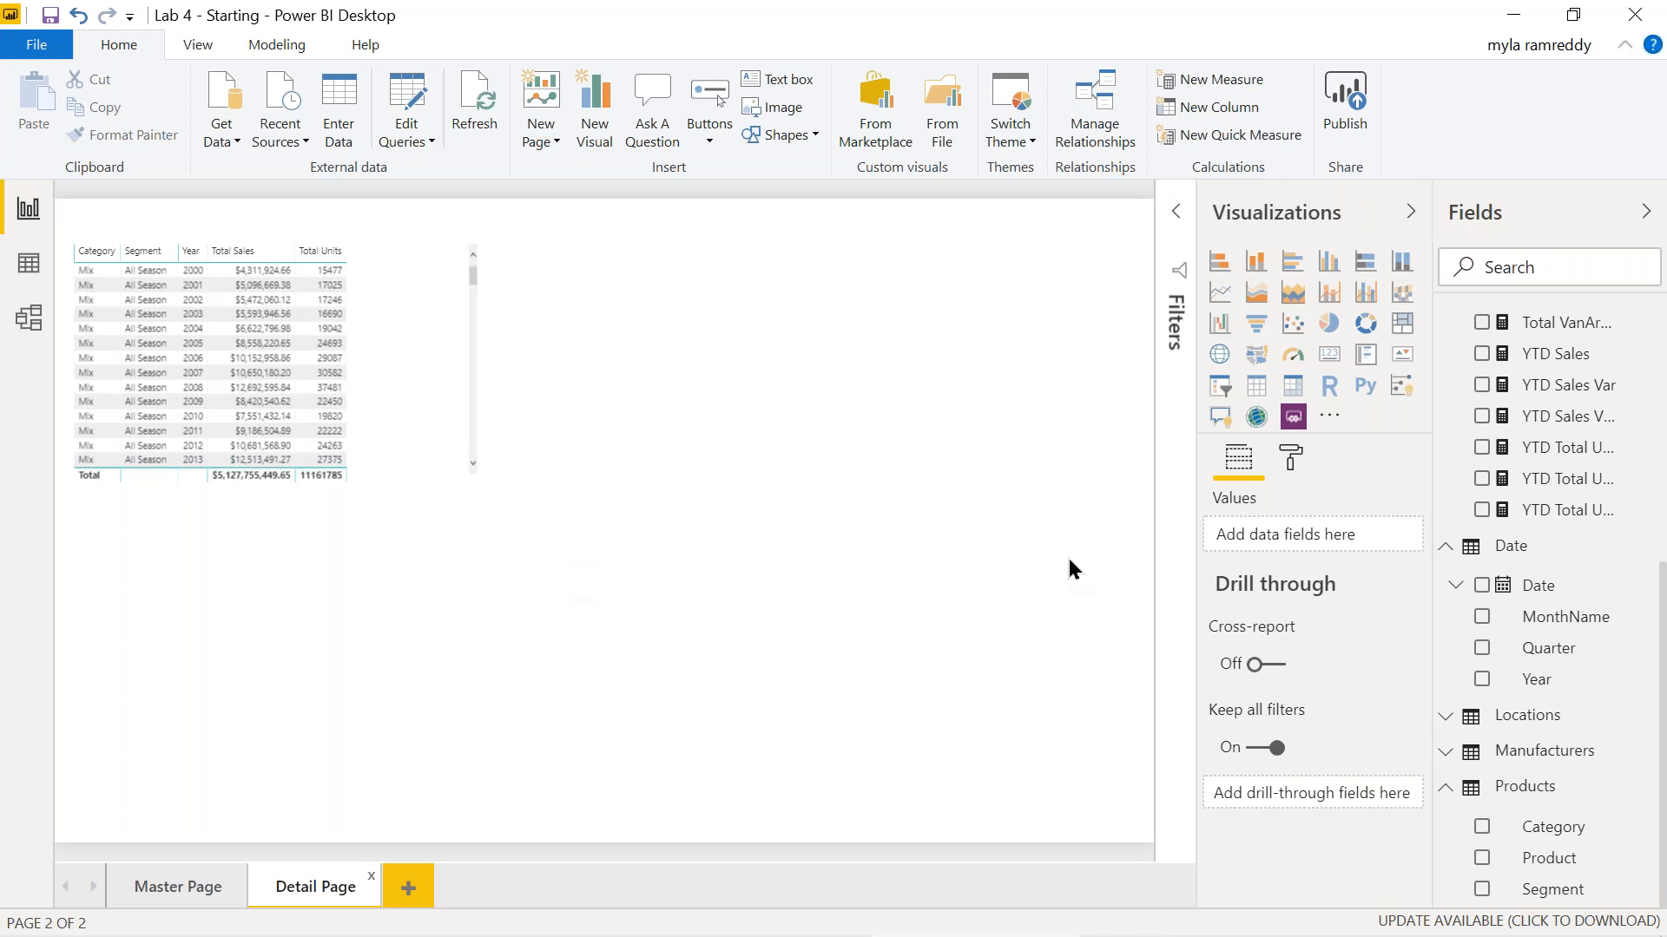
scroll(1506, 697, up, 4)
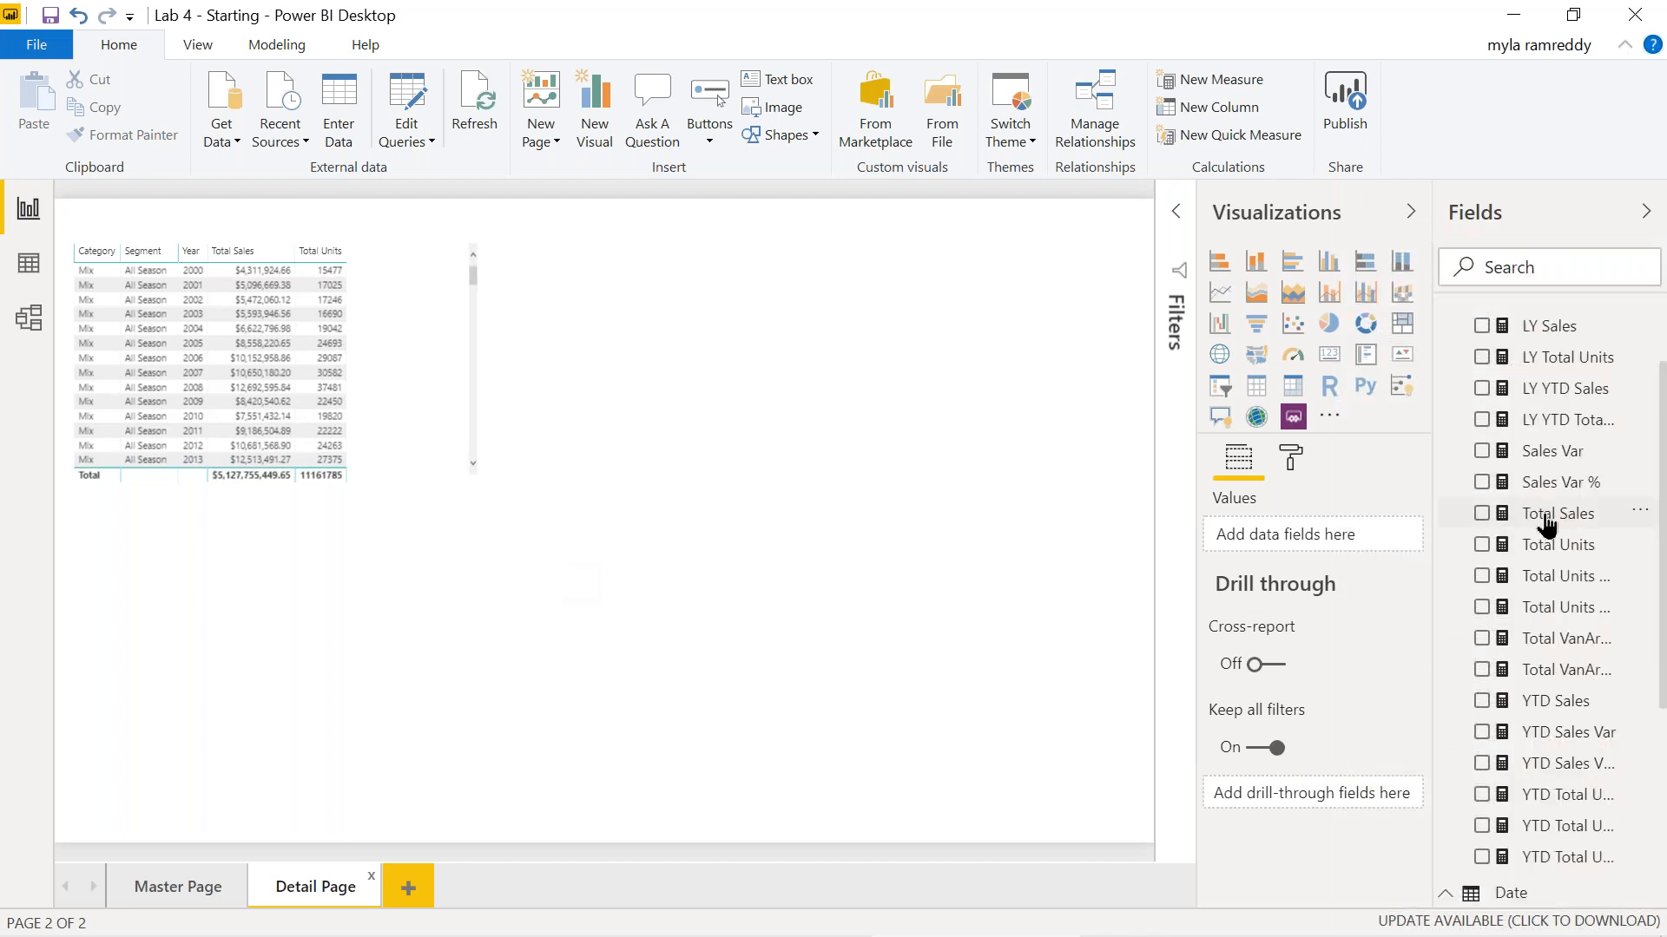
Make Total Sales the Detail Page drill-through field and give the back button a red fill.
drag(1541, 525, 1302, 803)
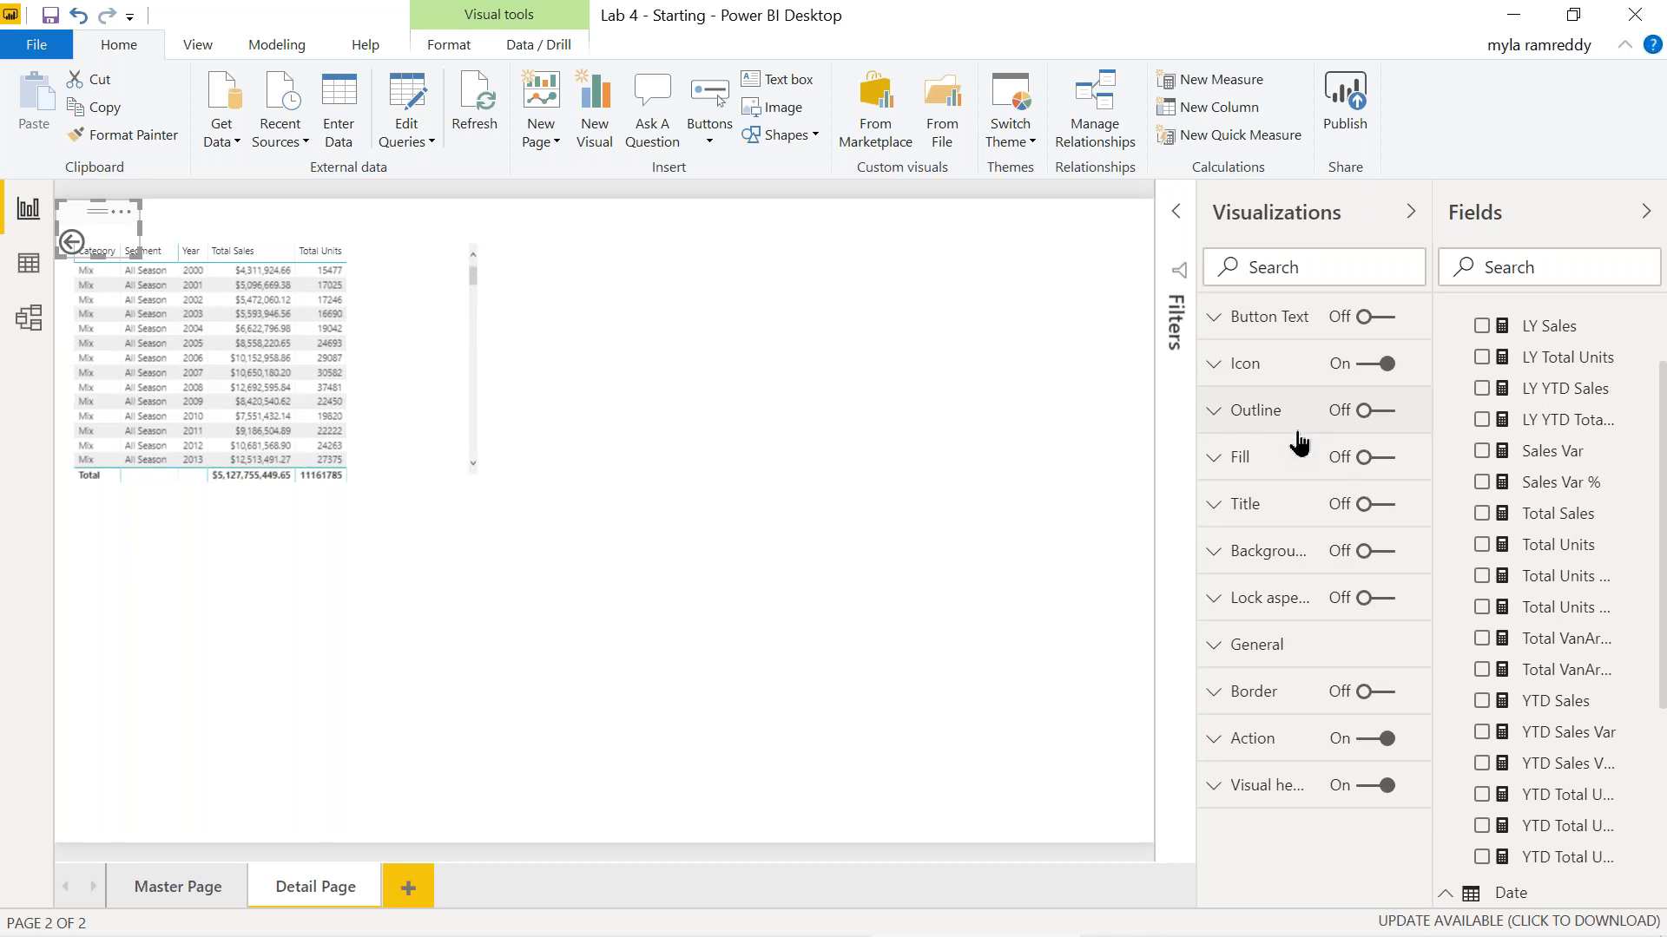
click(1212, 469)
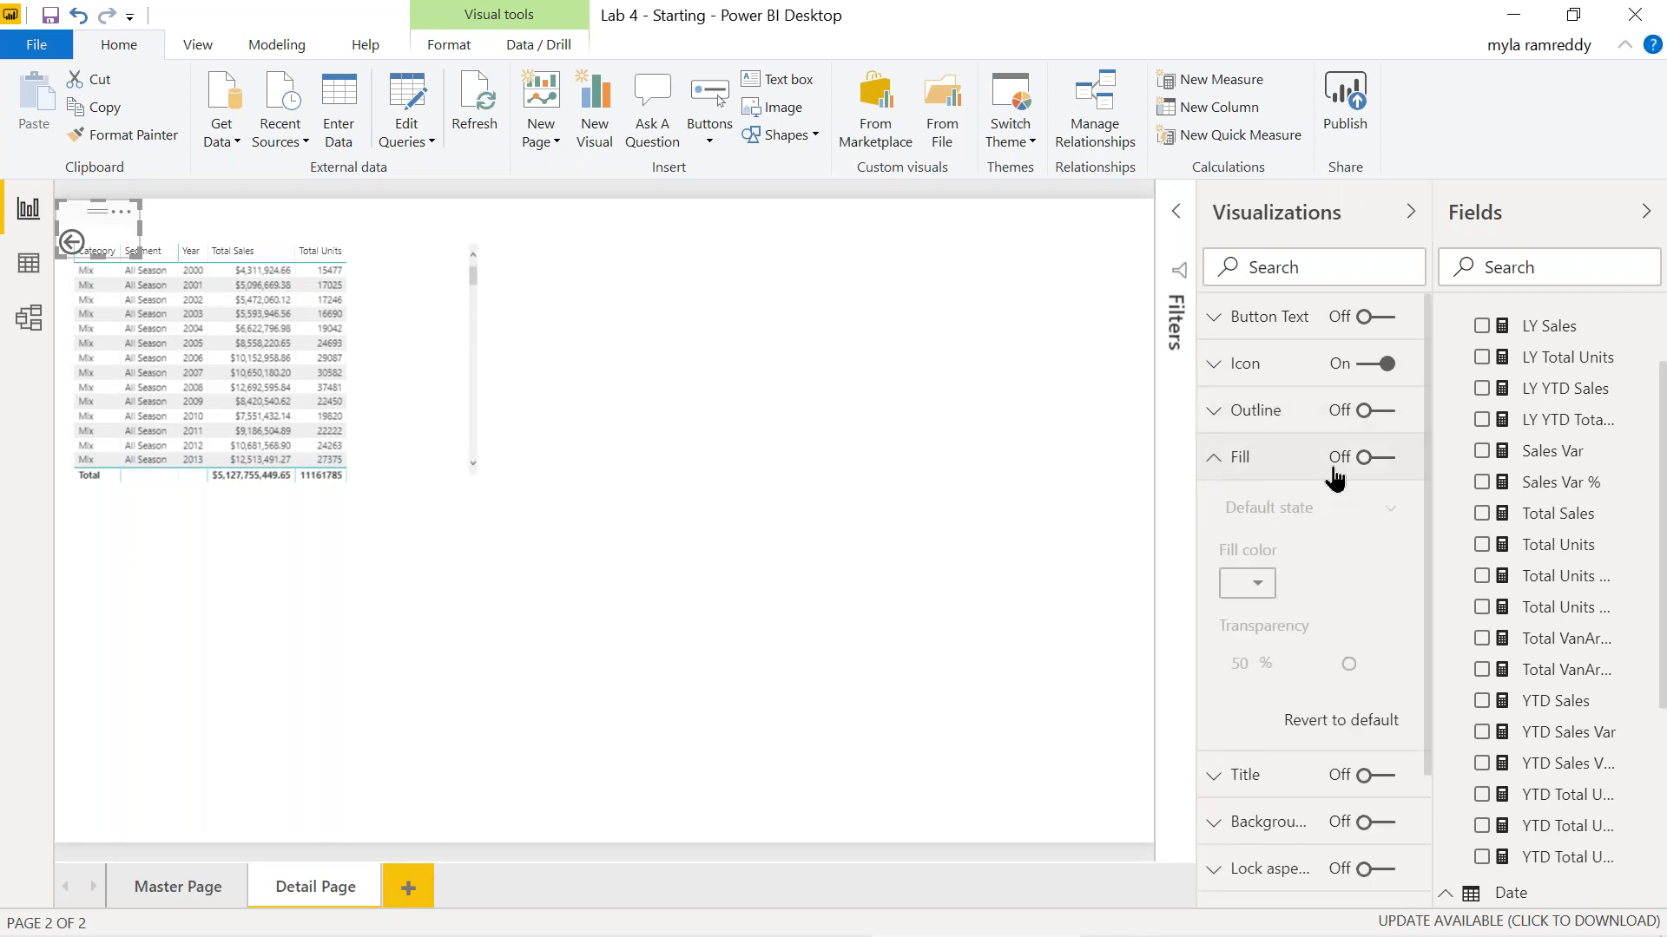
click(1396, 461)
click(1259, 588)
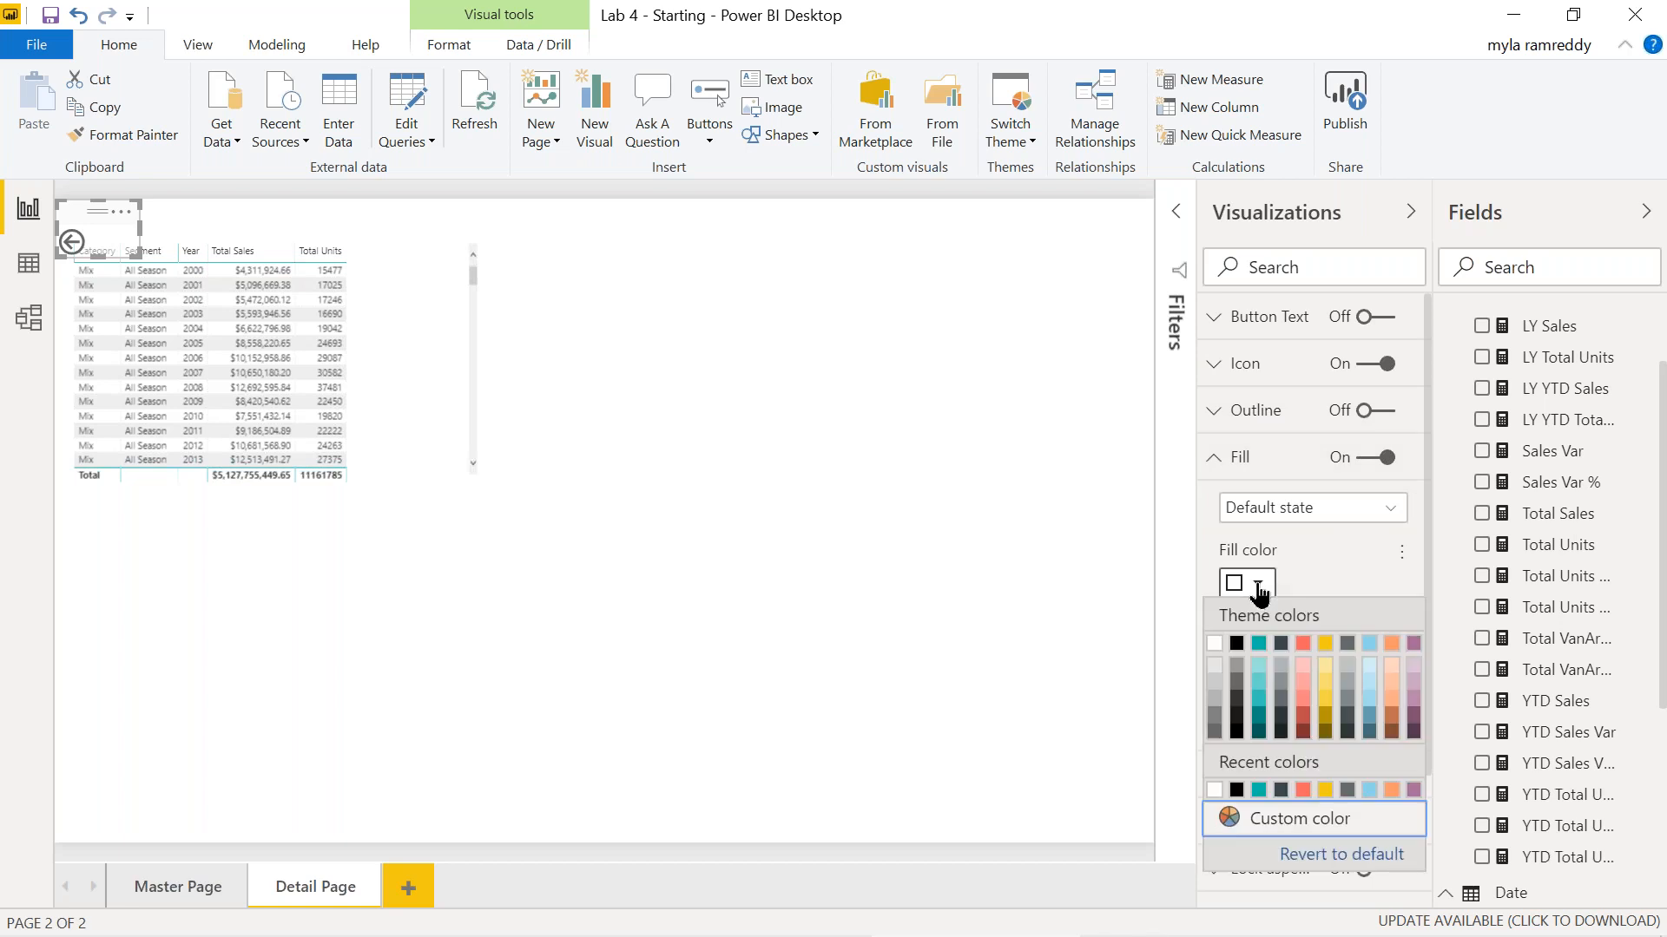
click(1303, 644)
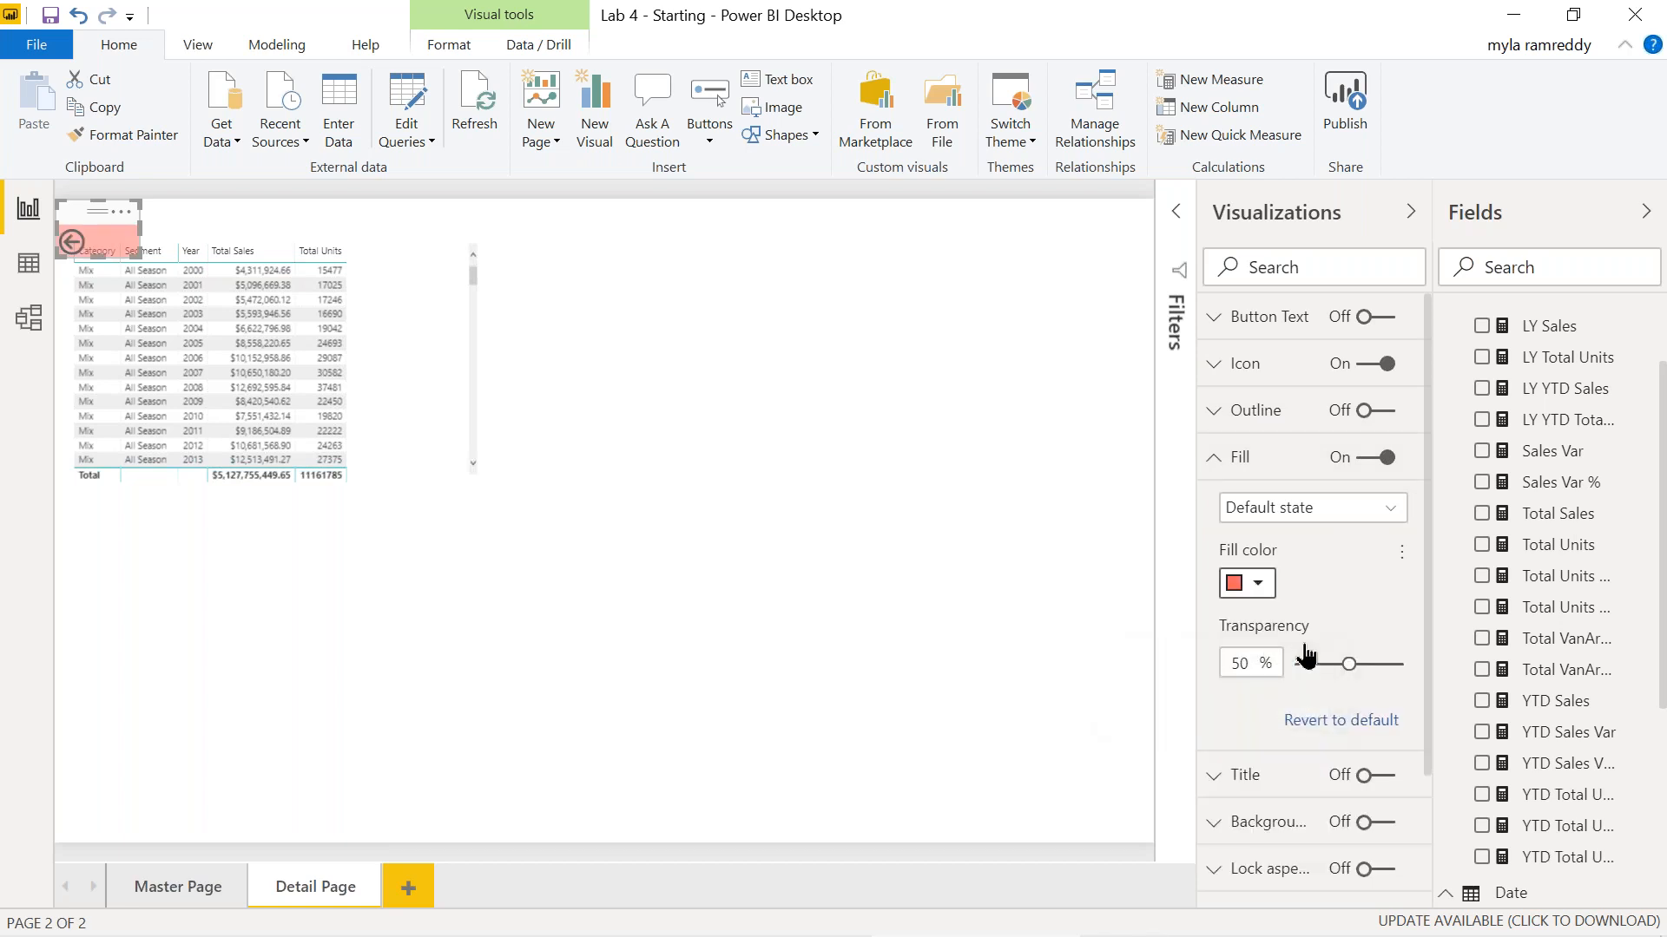
click(1241, 460)
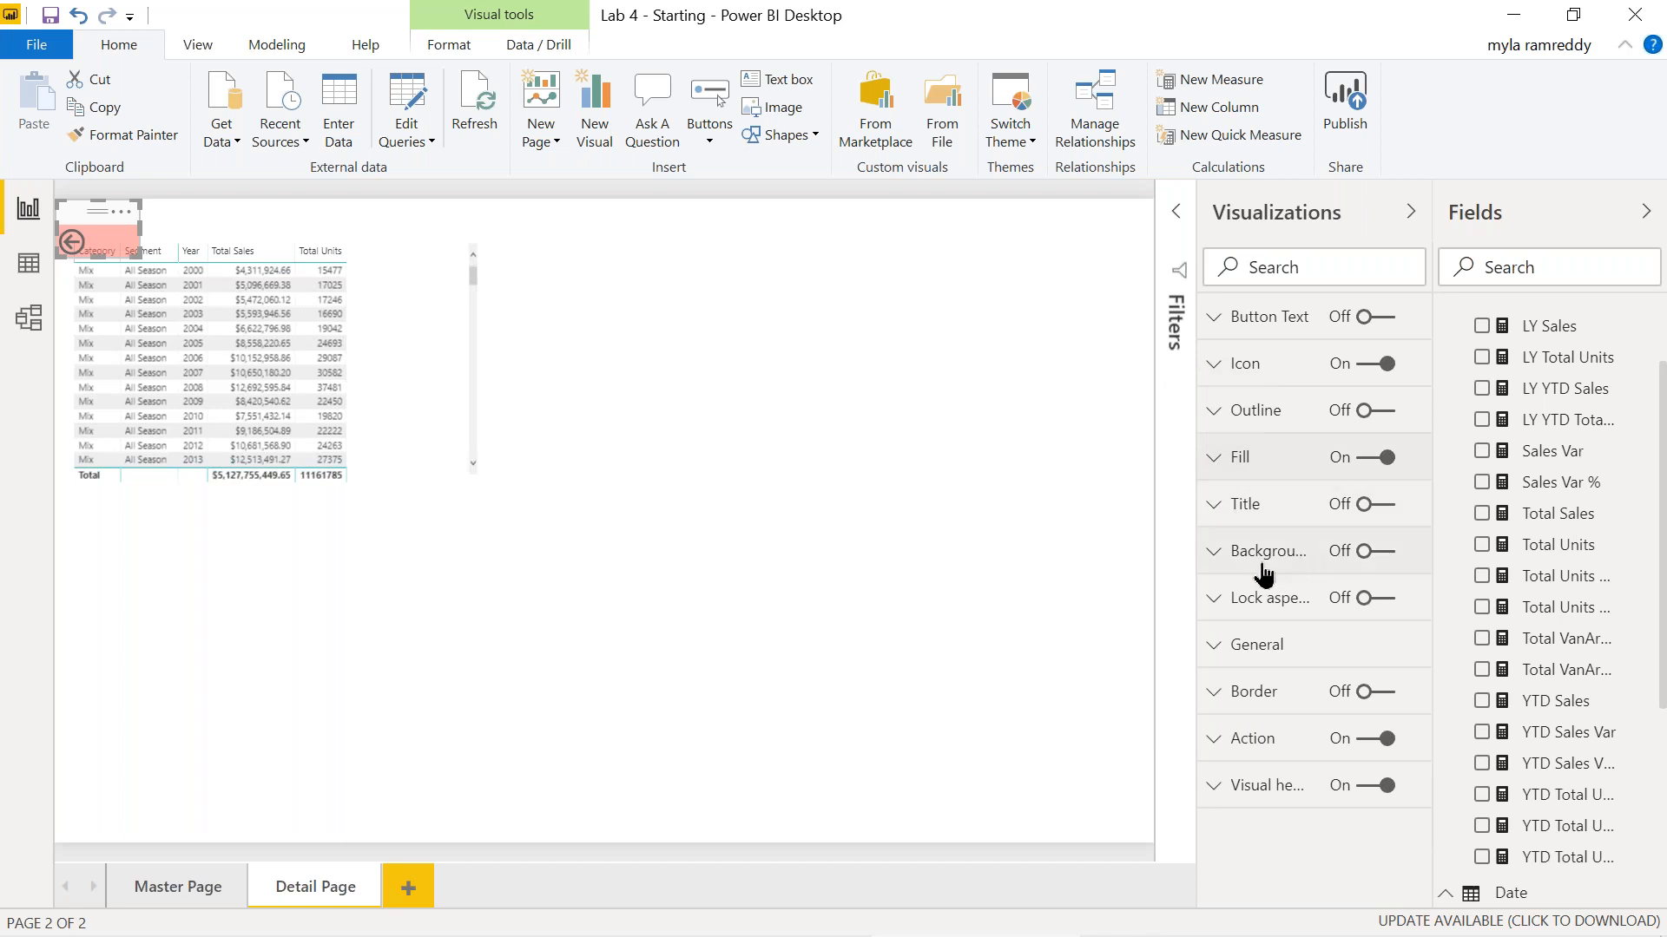
Give the back button a yellow background, then return to Master Page.
click(1215, 556)
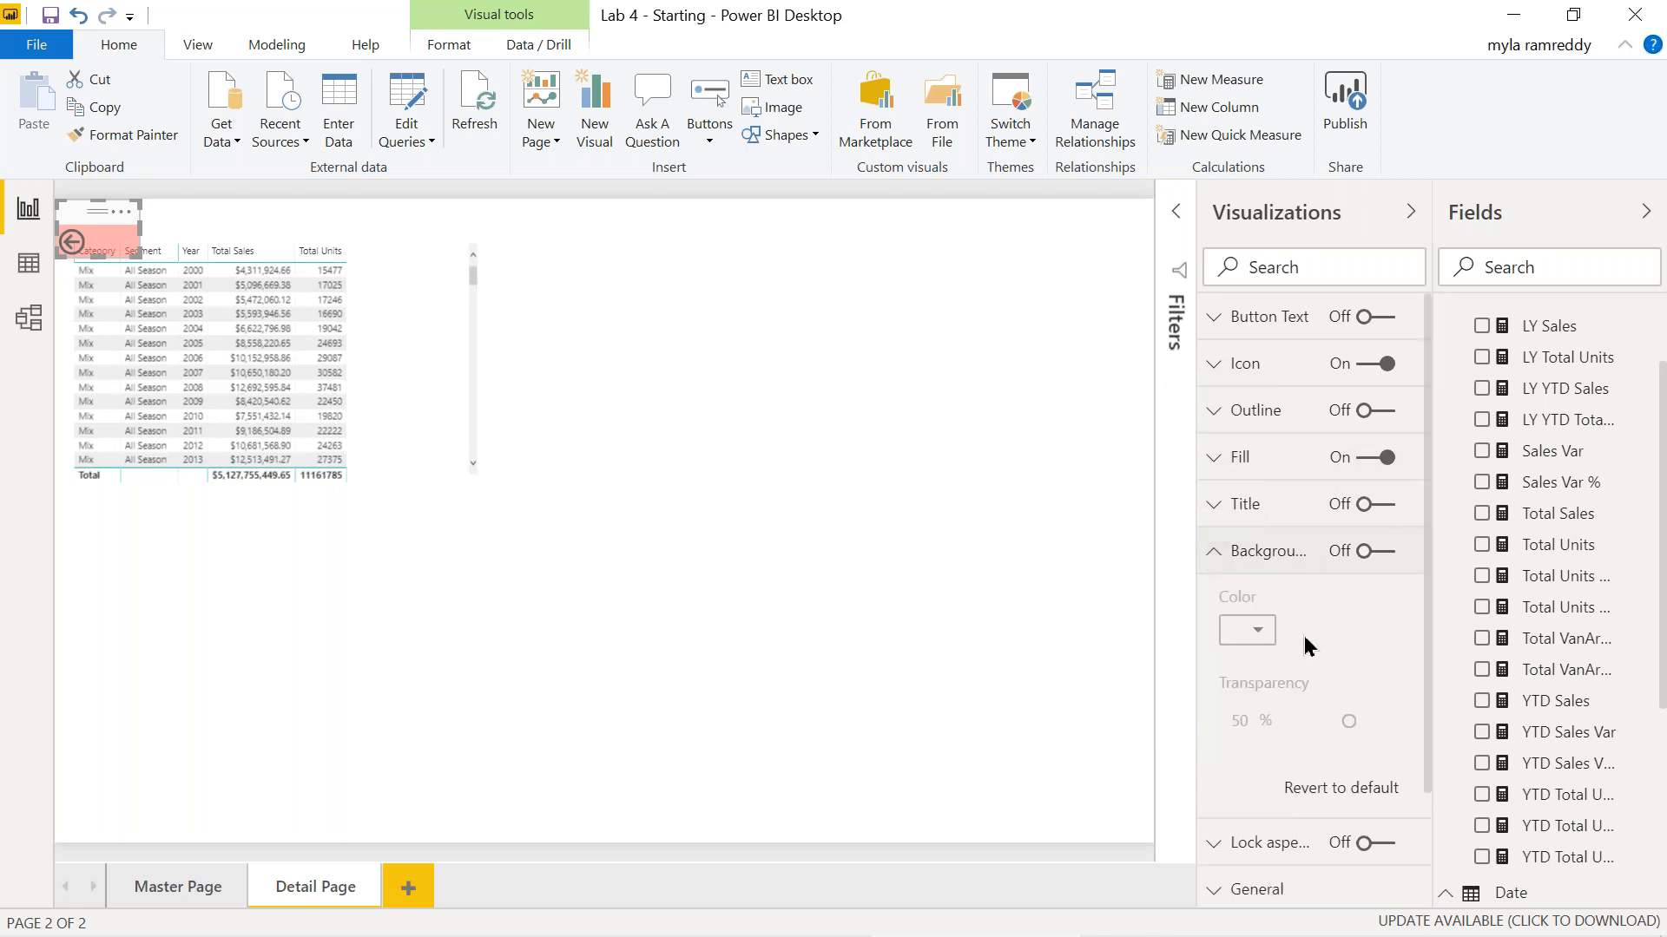
click(1389, 552)
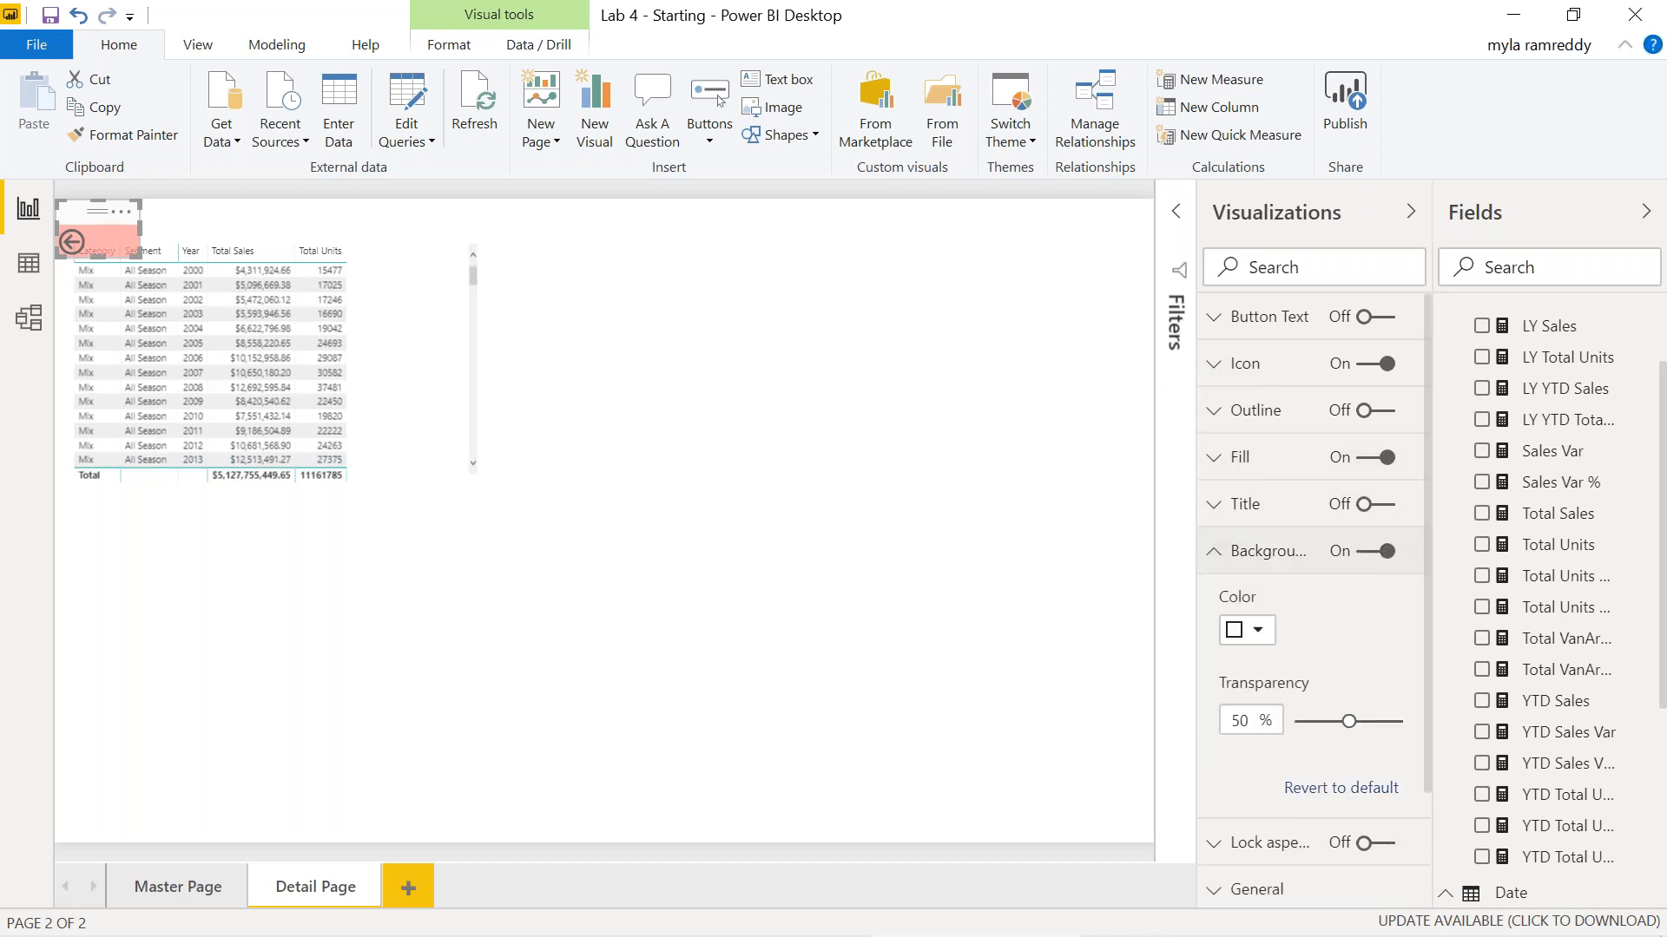
click(1258, 631)
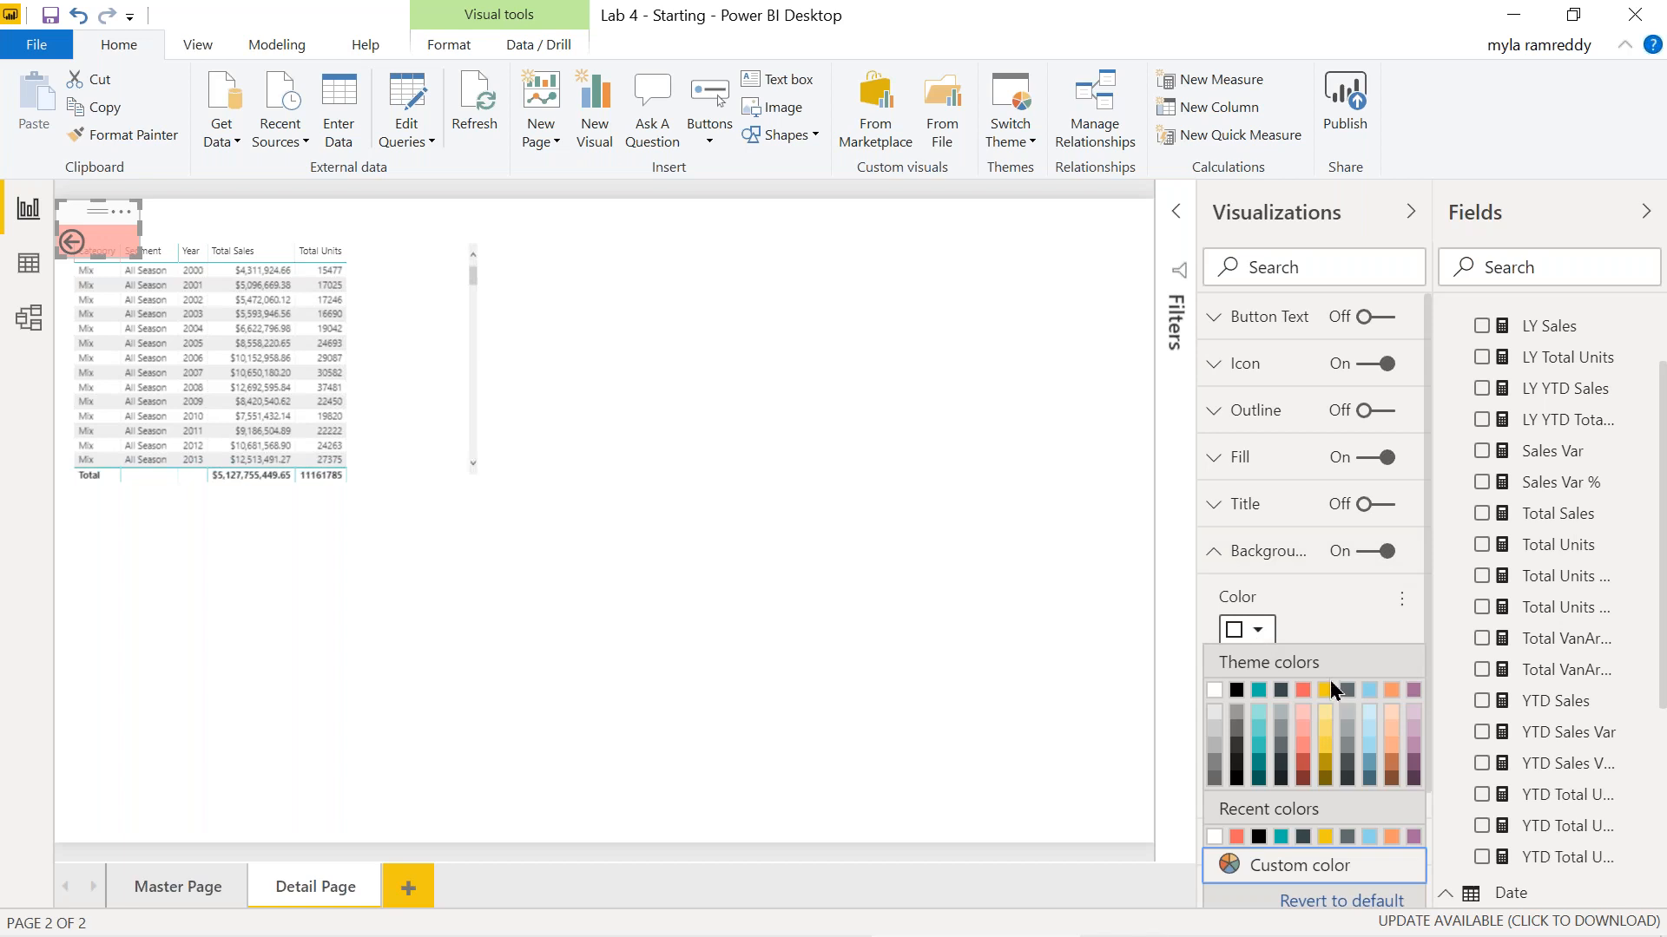
click(1326, 691)
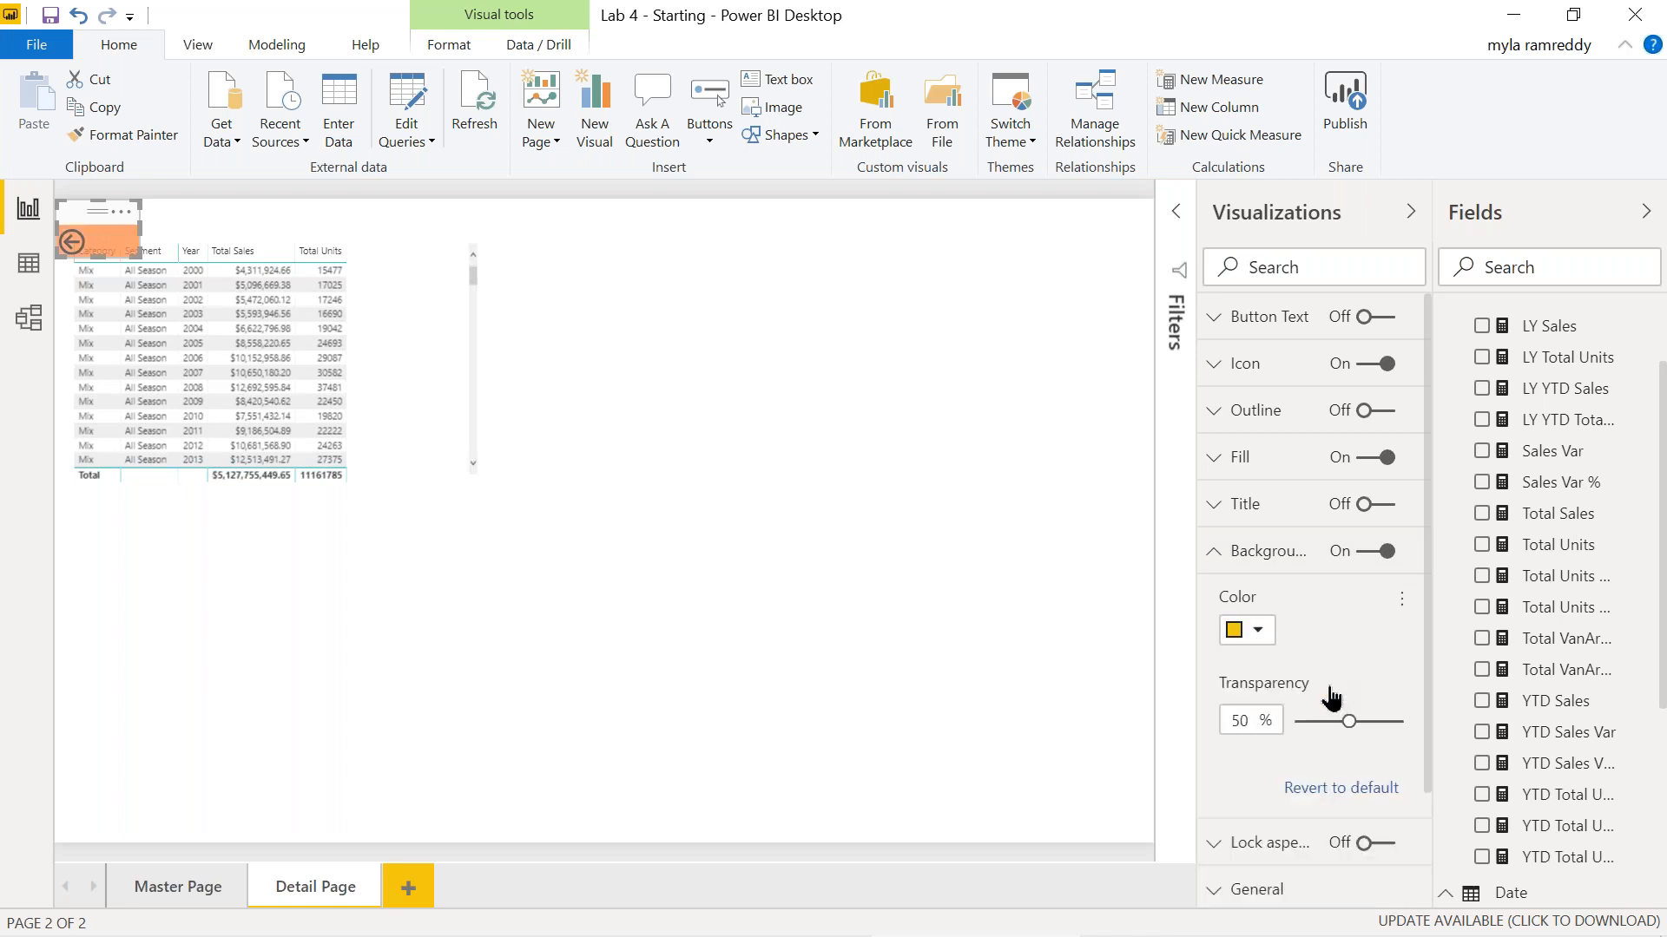
click(1035, 679)
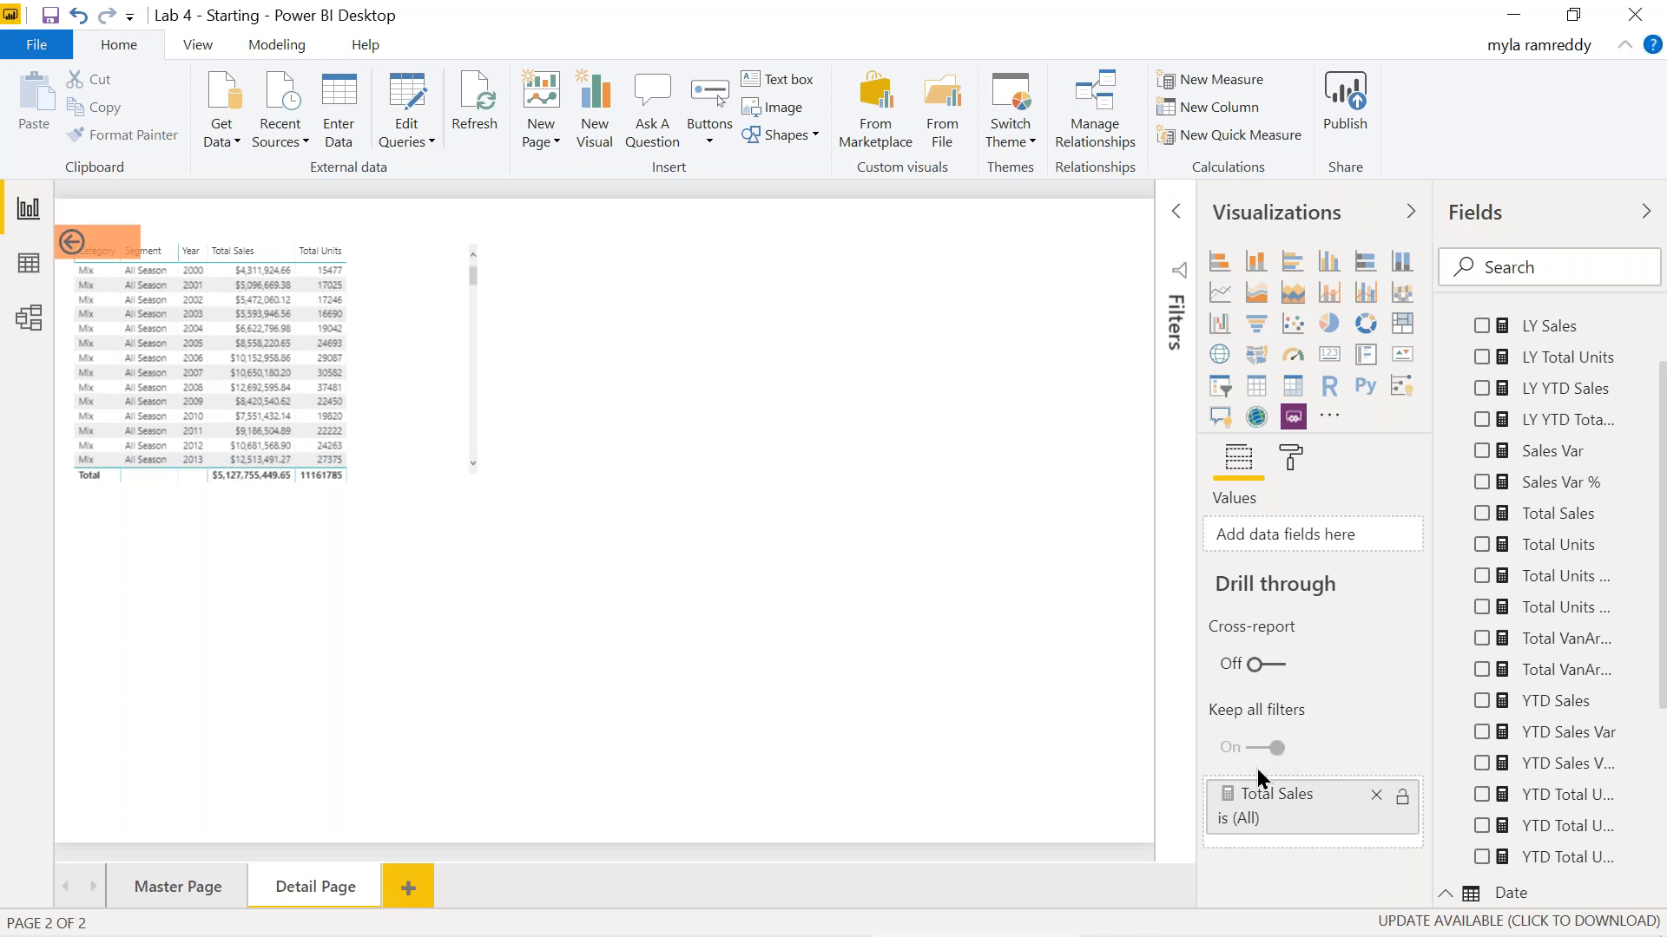
mouse_move(1260, 776)
click(178, 886)
mouse_move(513, 285)
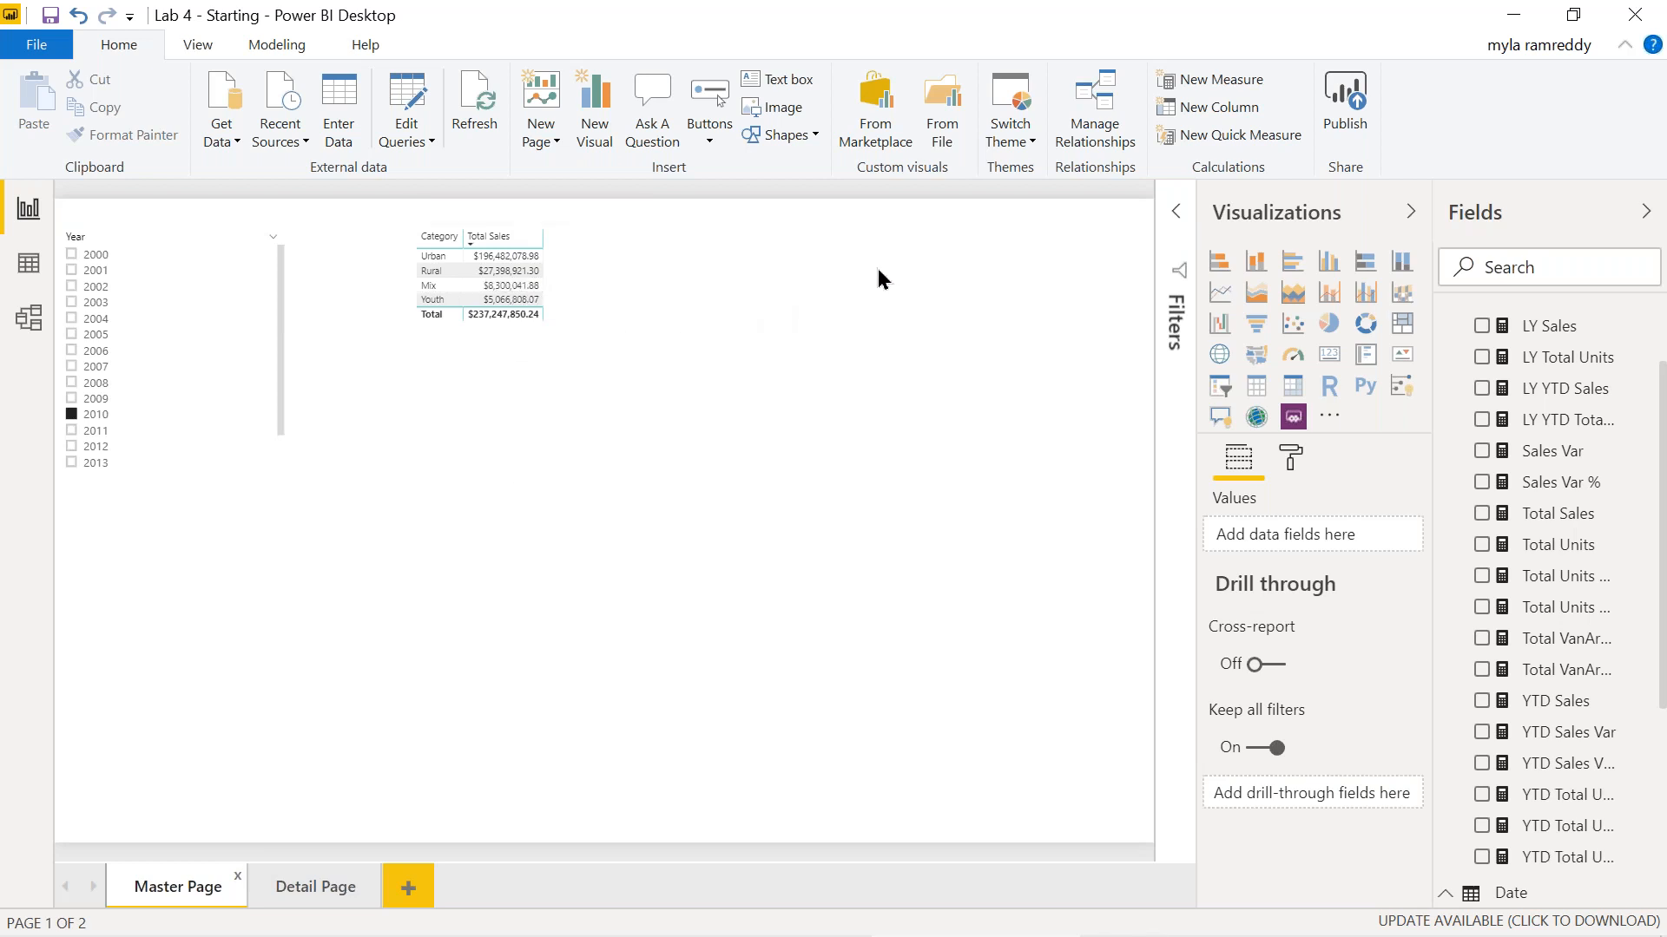
Turn the category table into a stacked column chart and delete the empty extra chart.
click(1255, 263)
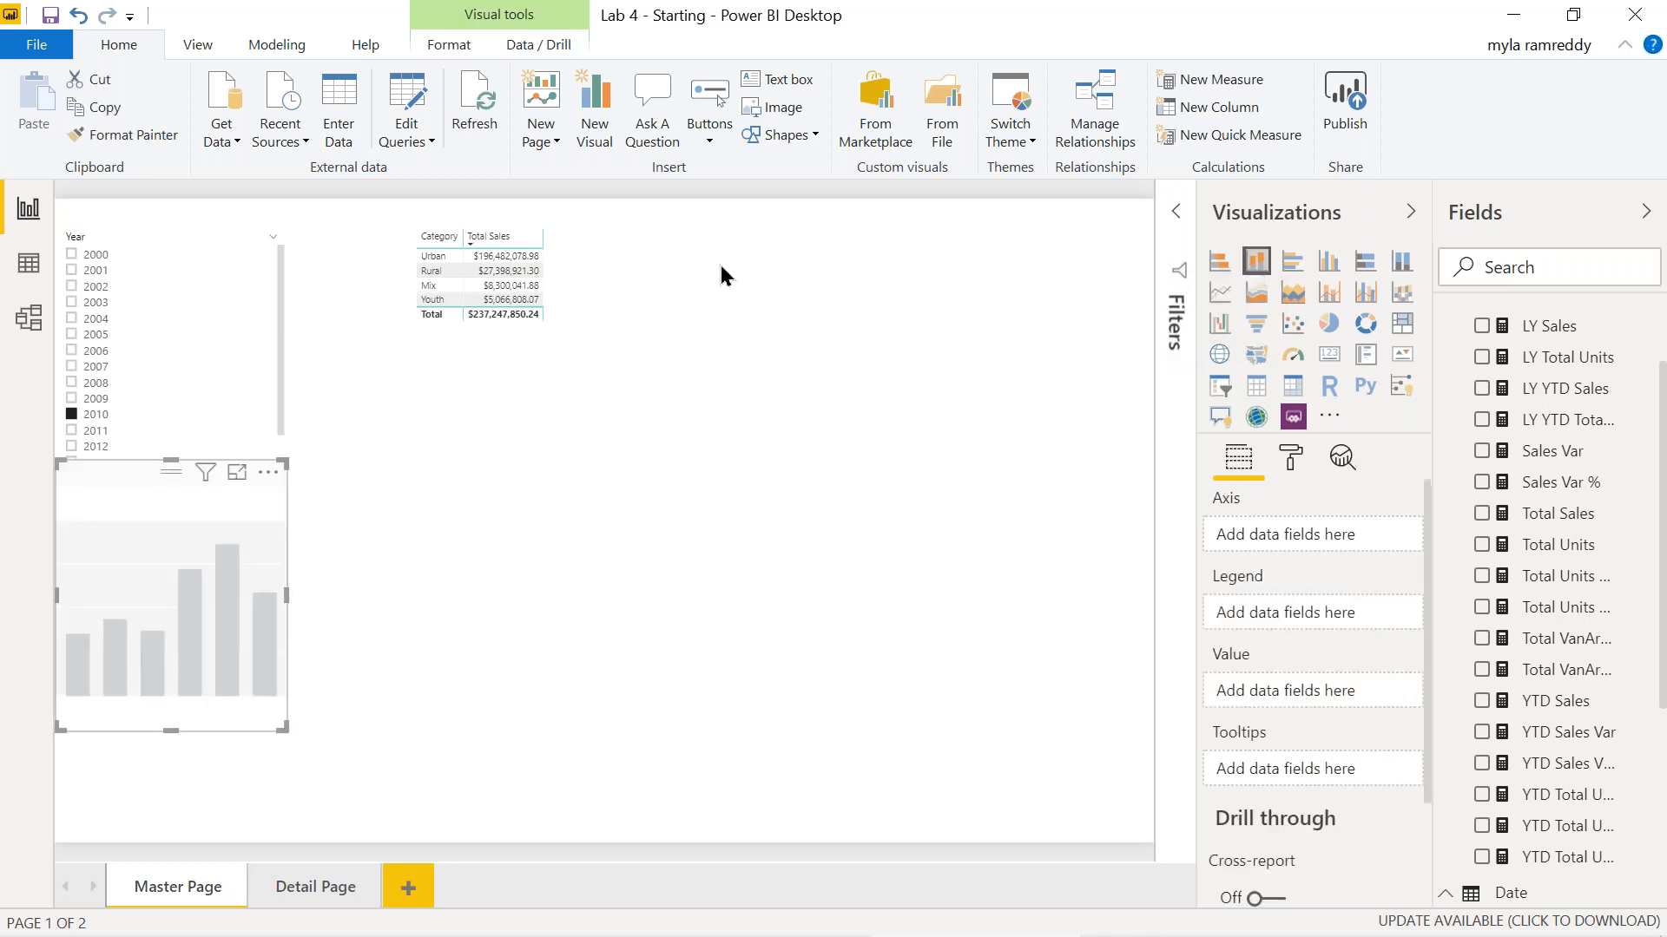
click(452, 290)
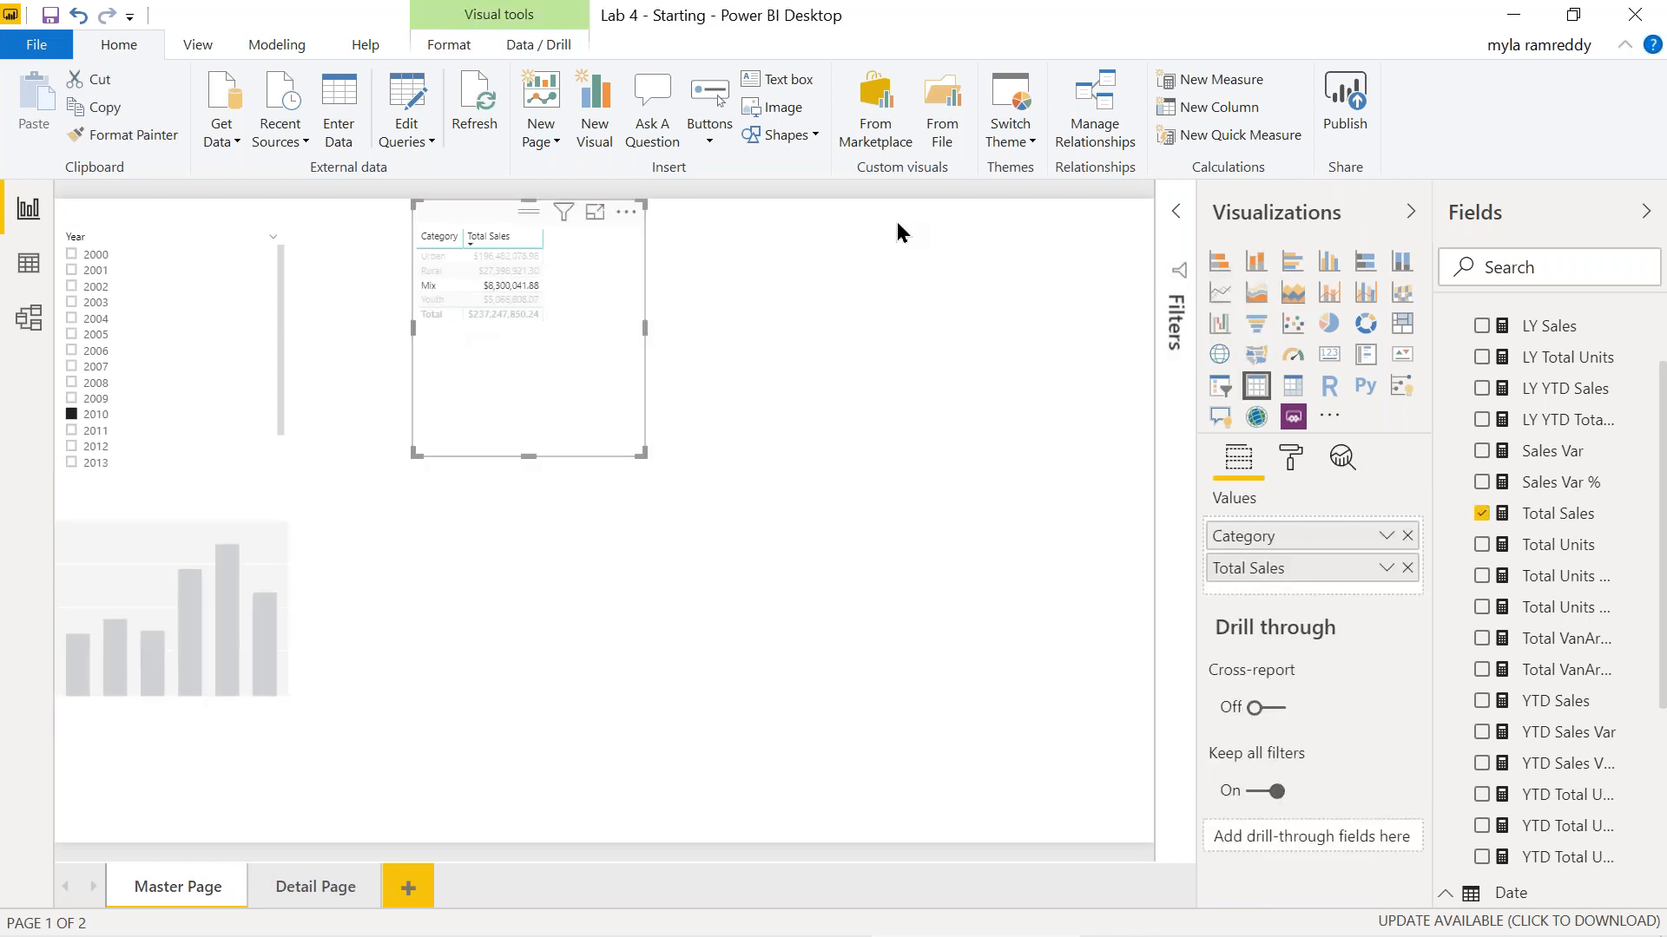
click(1255, 260)
click(160, 543)
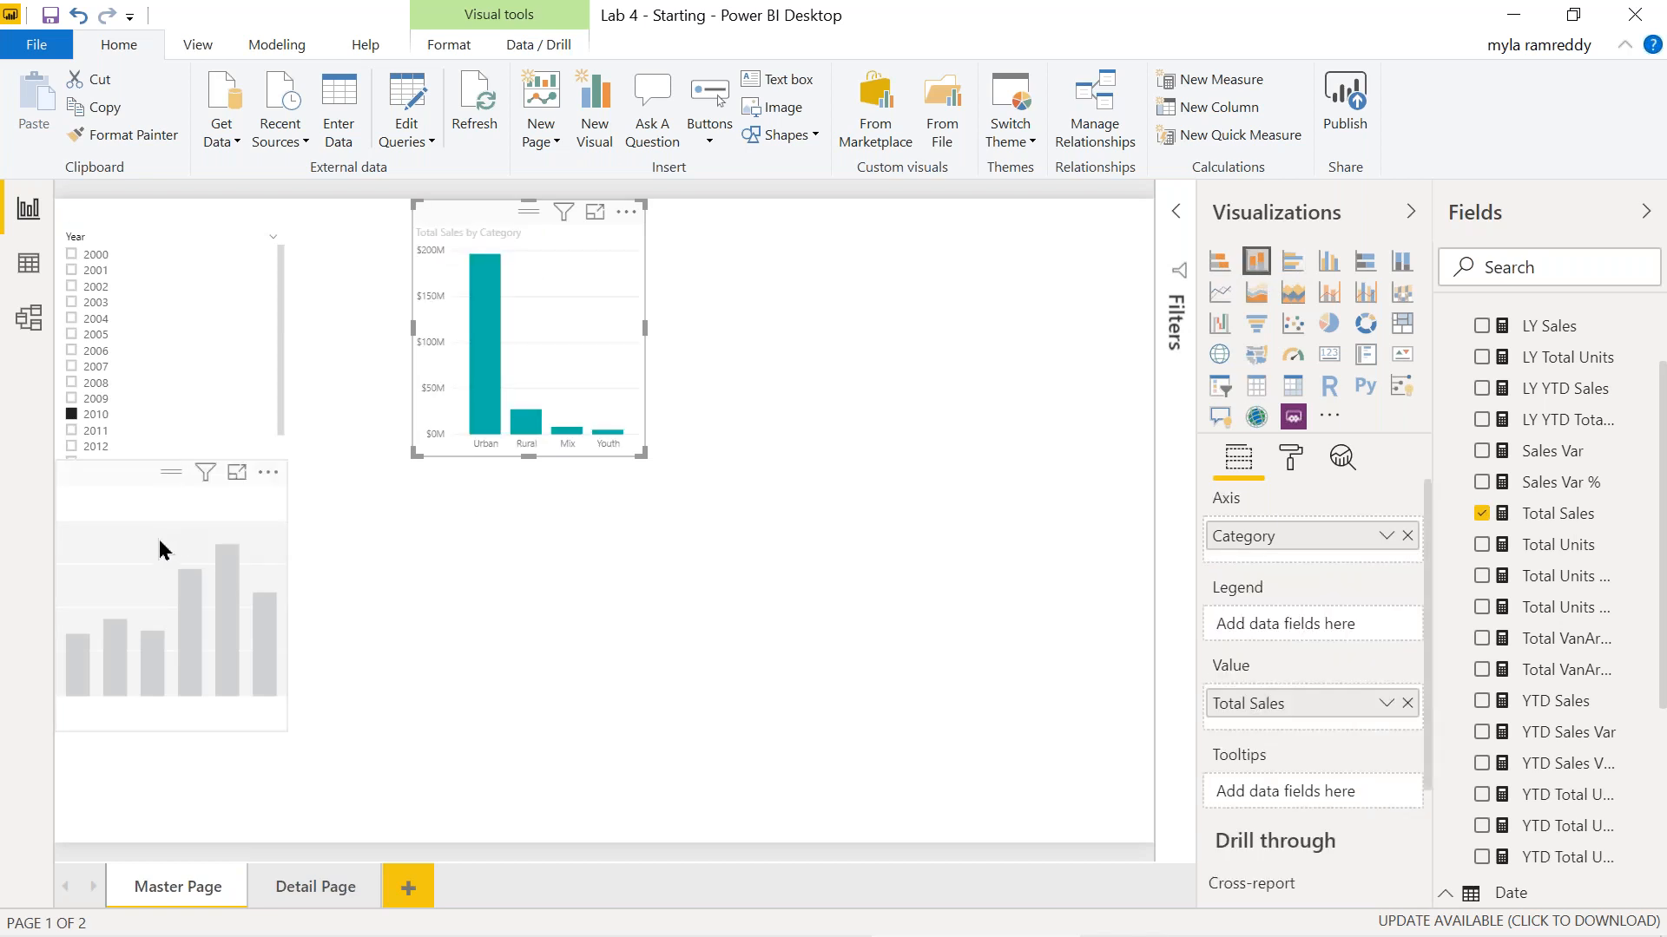
key(Delete)
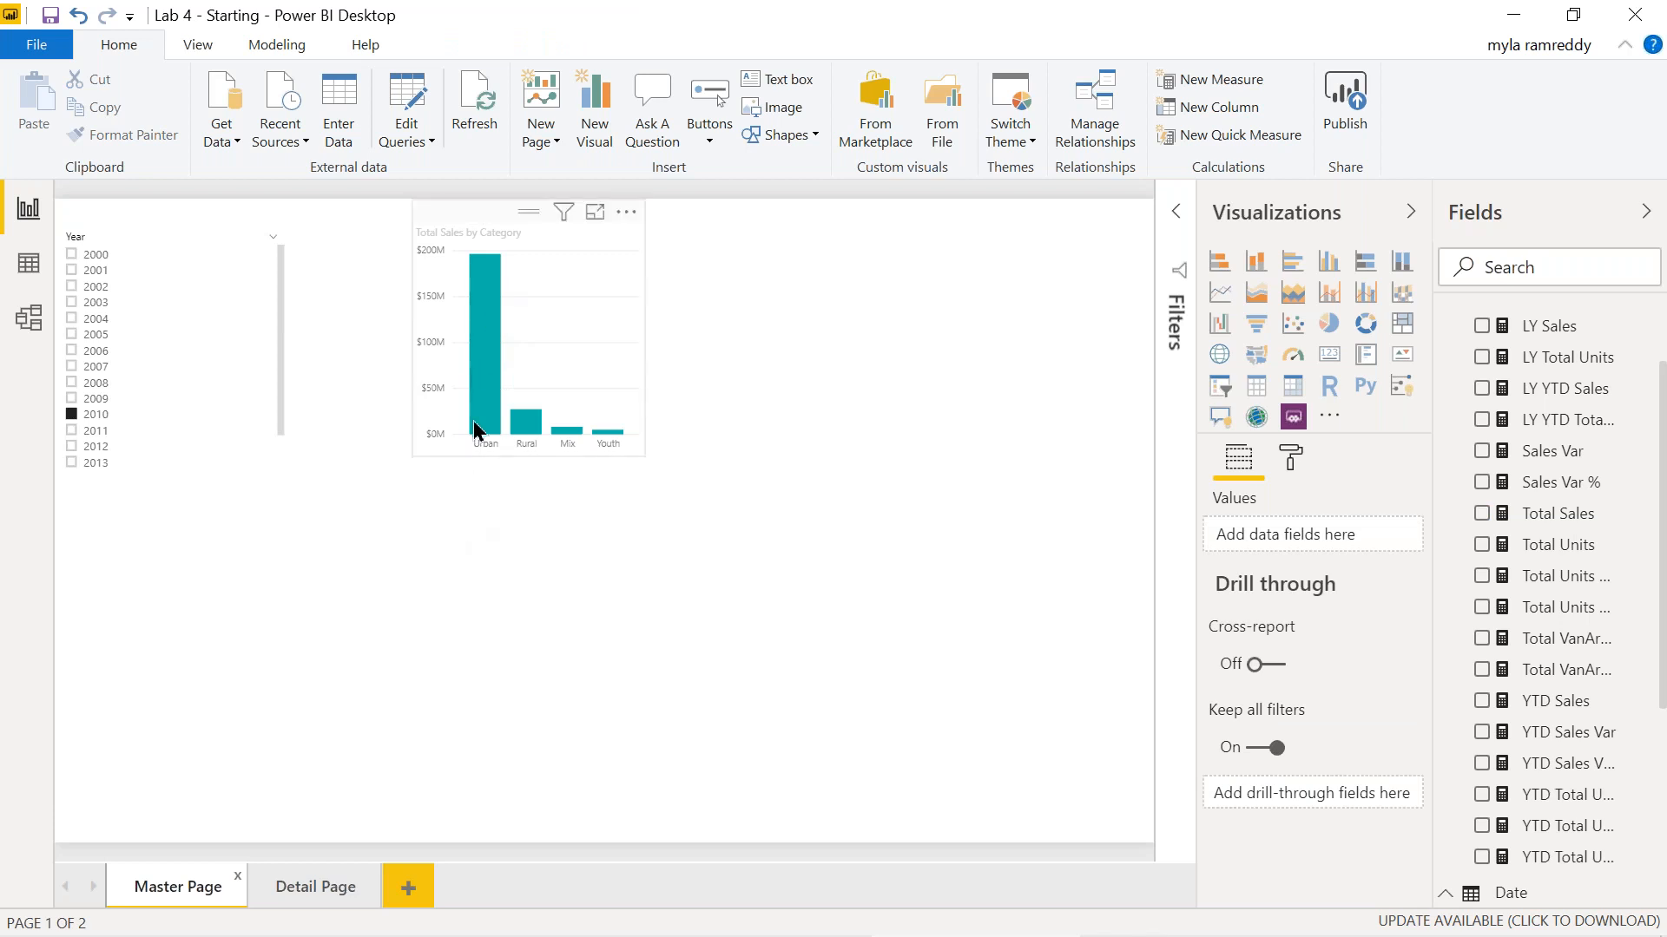
Drill through the Urban bar to Detail Page ($196,482,078.98 for 2010), then return to Master Page.
right_click(483, 285)
mouse_move(633, 415)
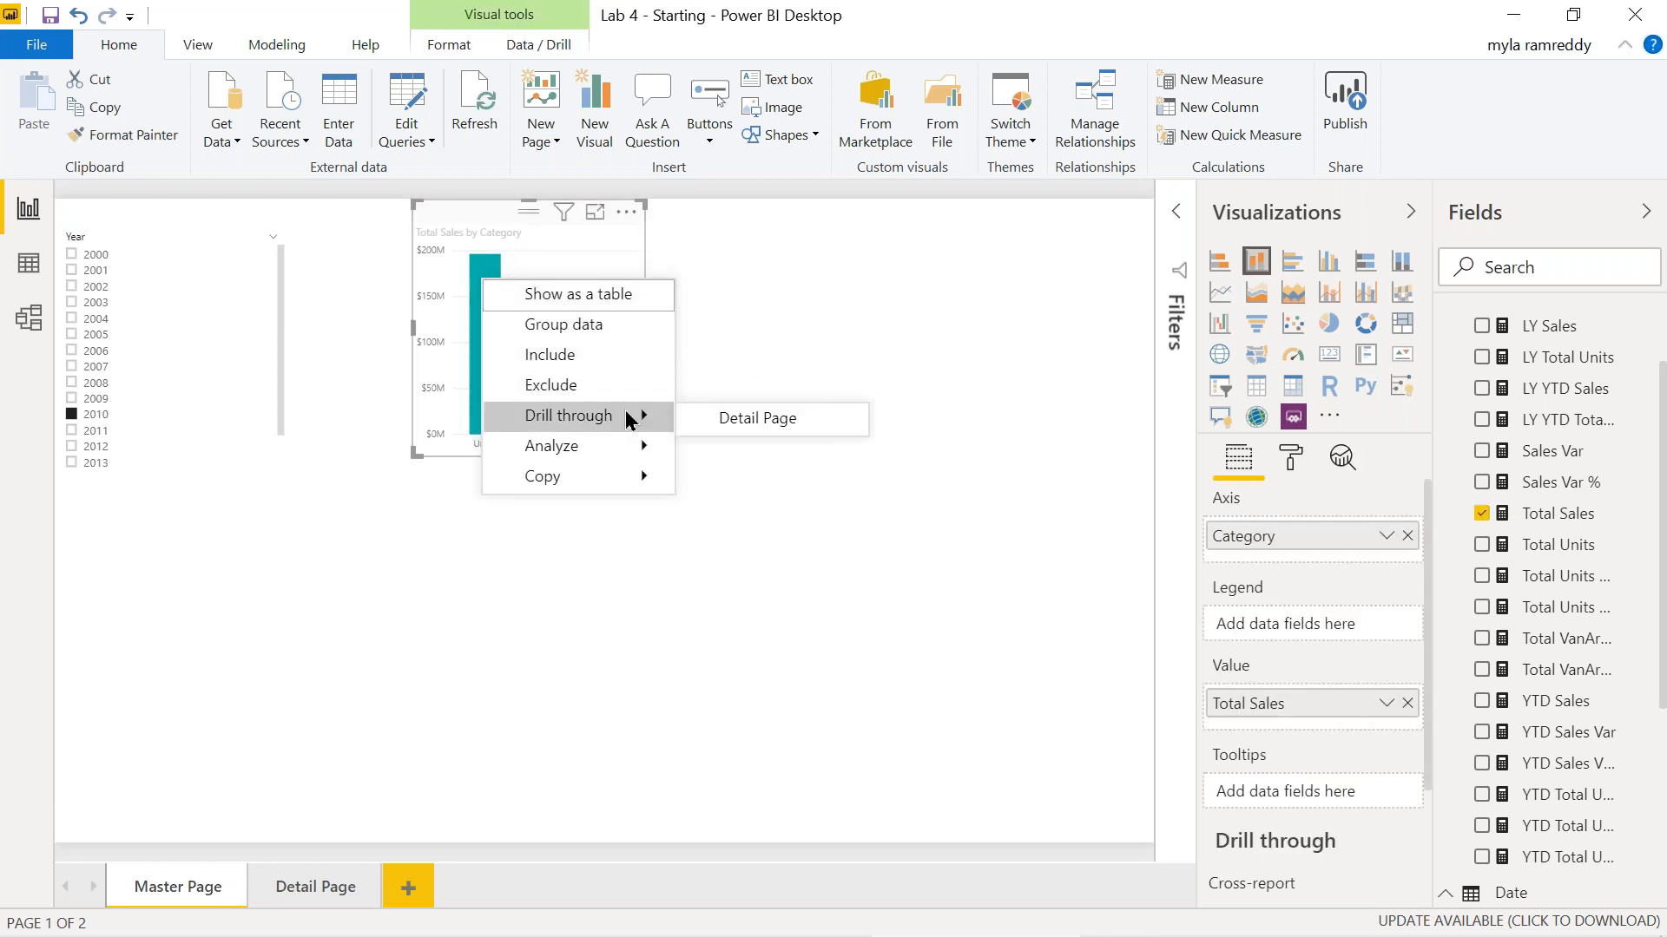
click(733, 418)
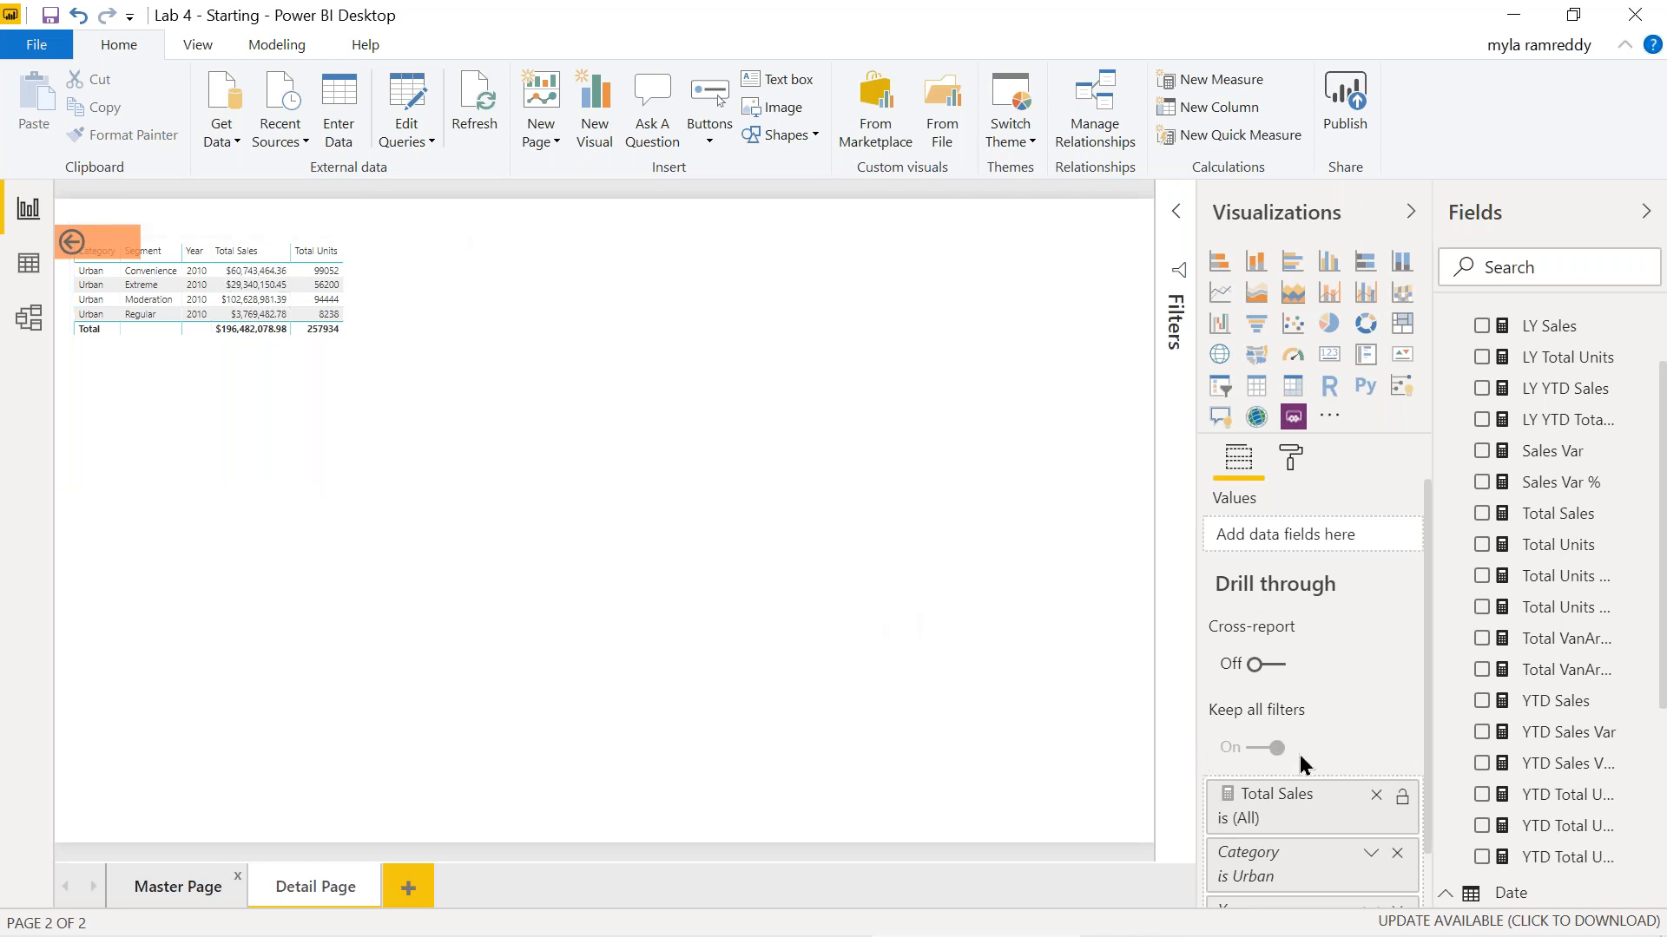
scroll(1309, 775, down, 1)
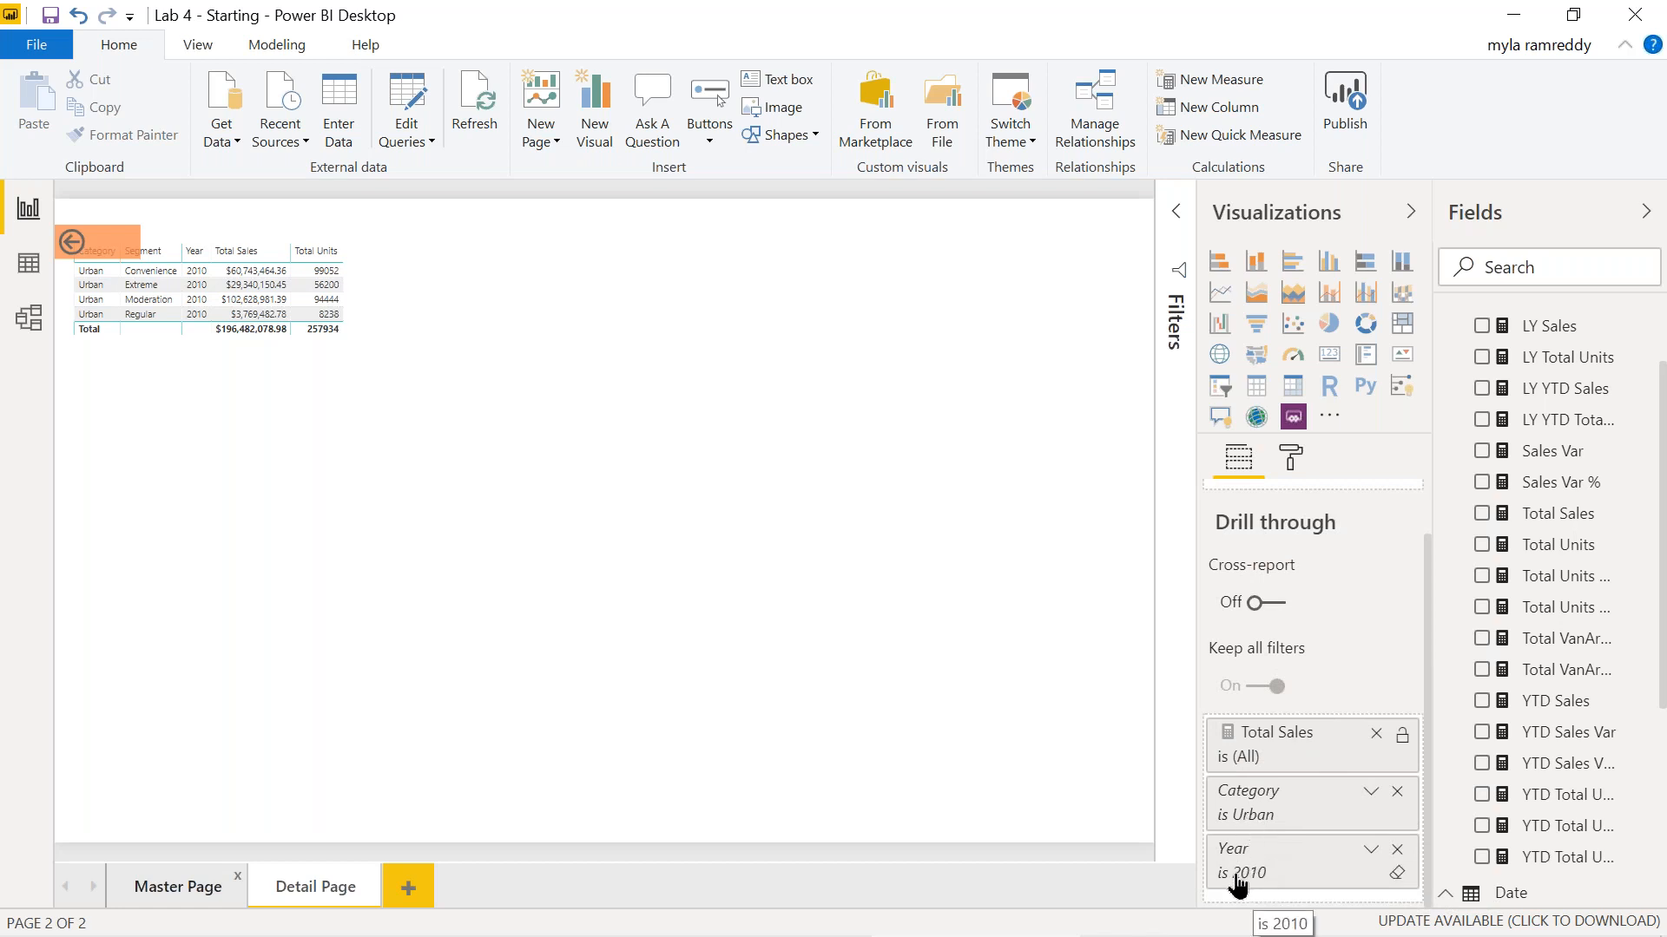
click(179, 886)
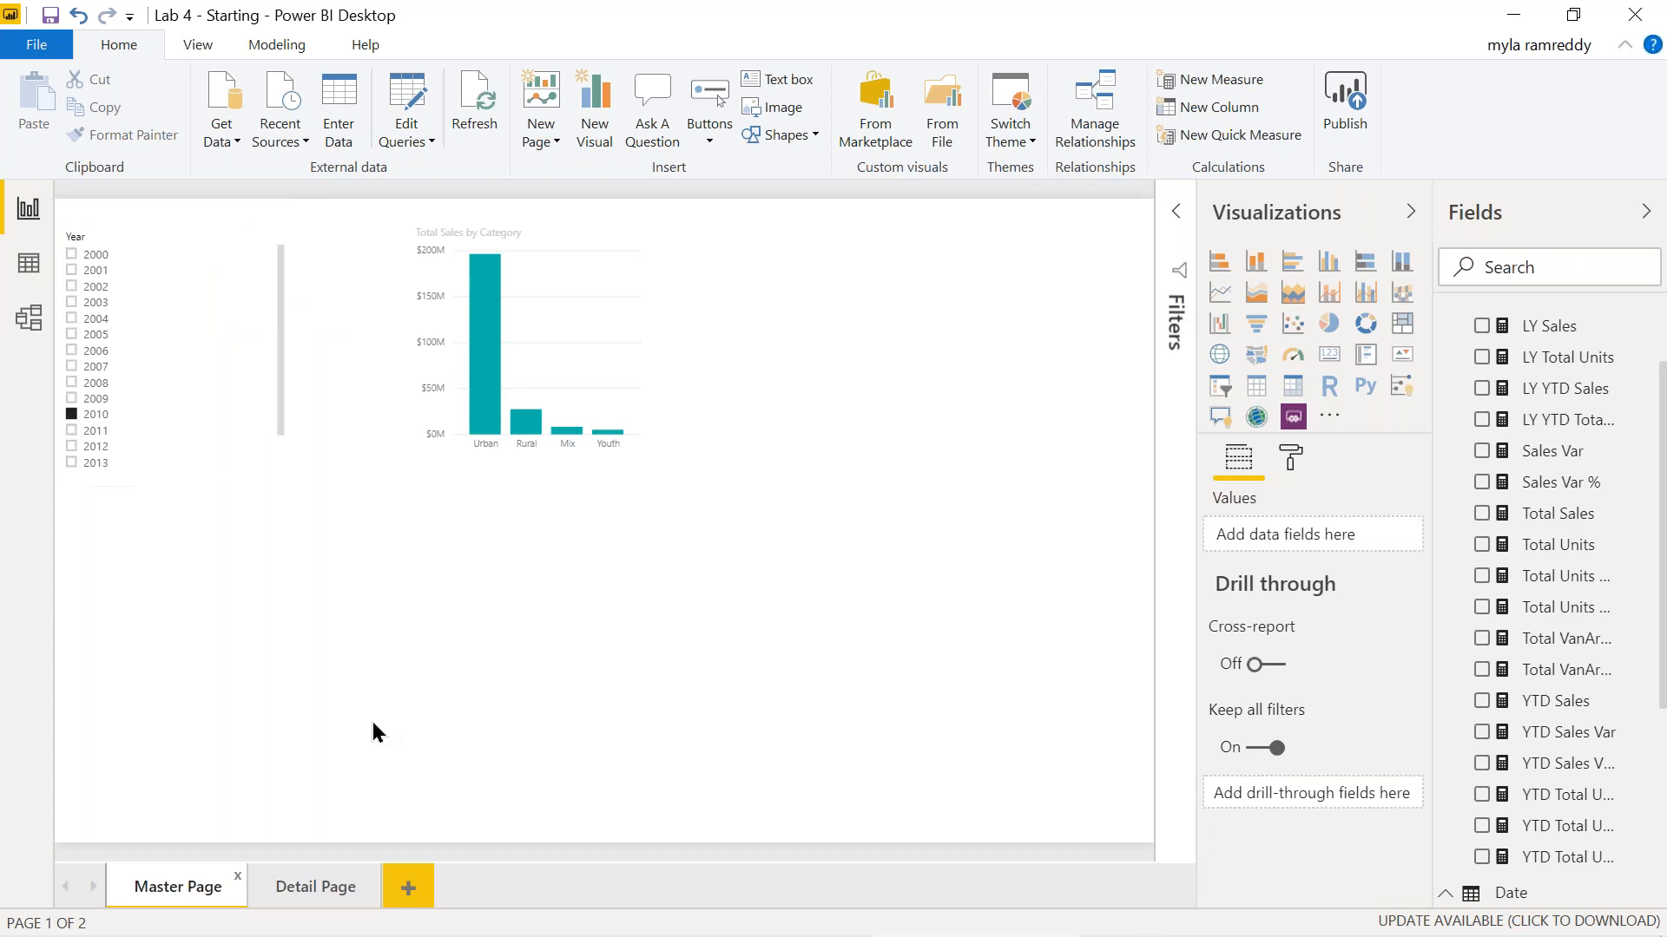
click(322, 893)
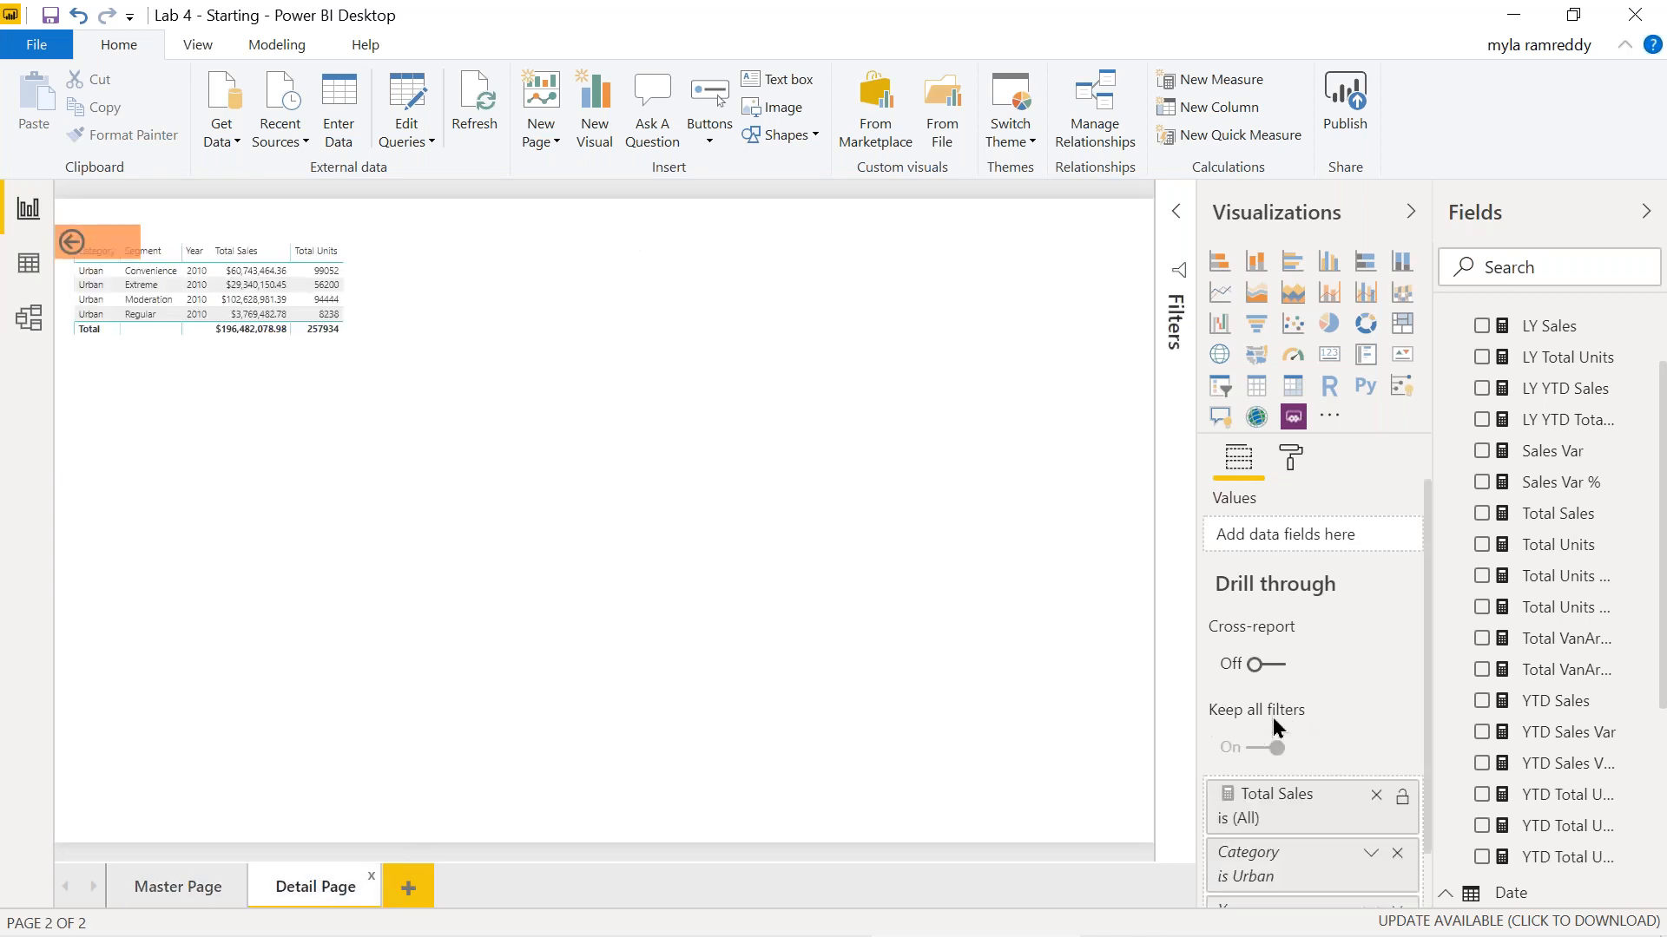
mouse_move(1261, 722)
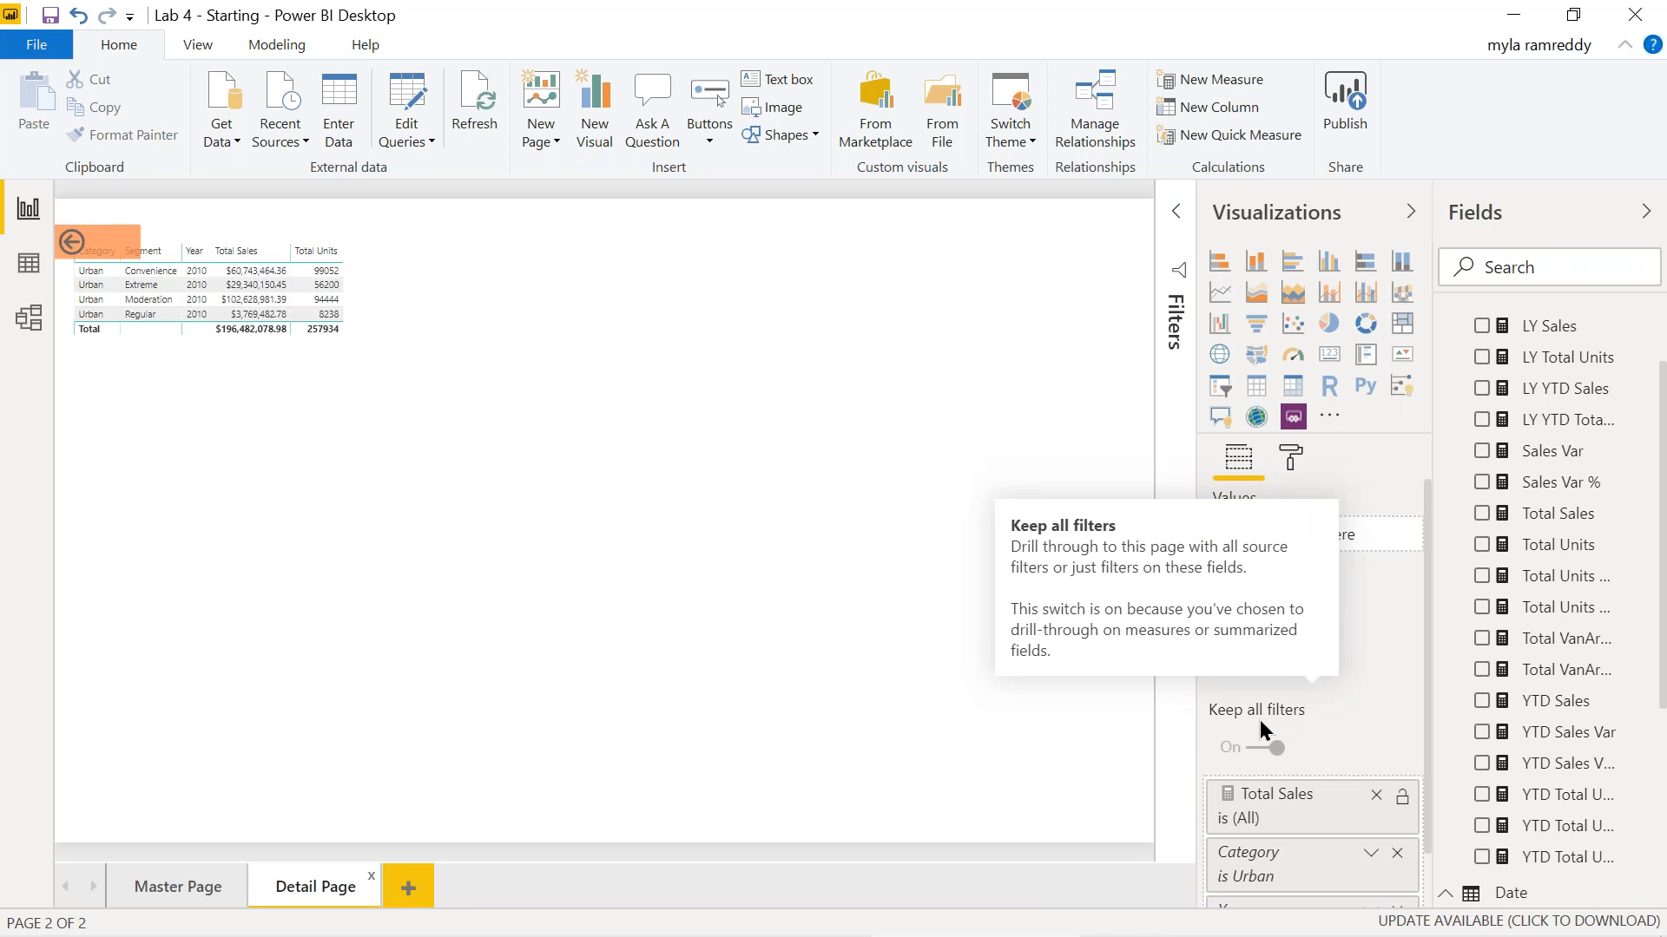
click(180, 903)
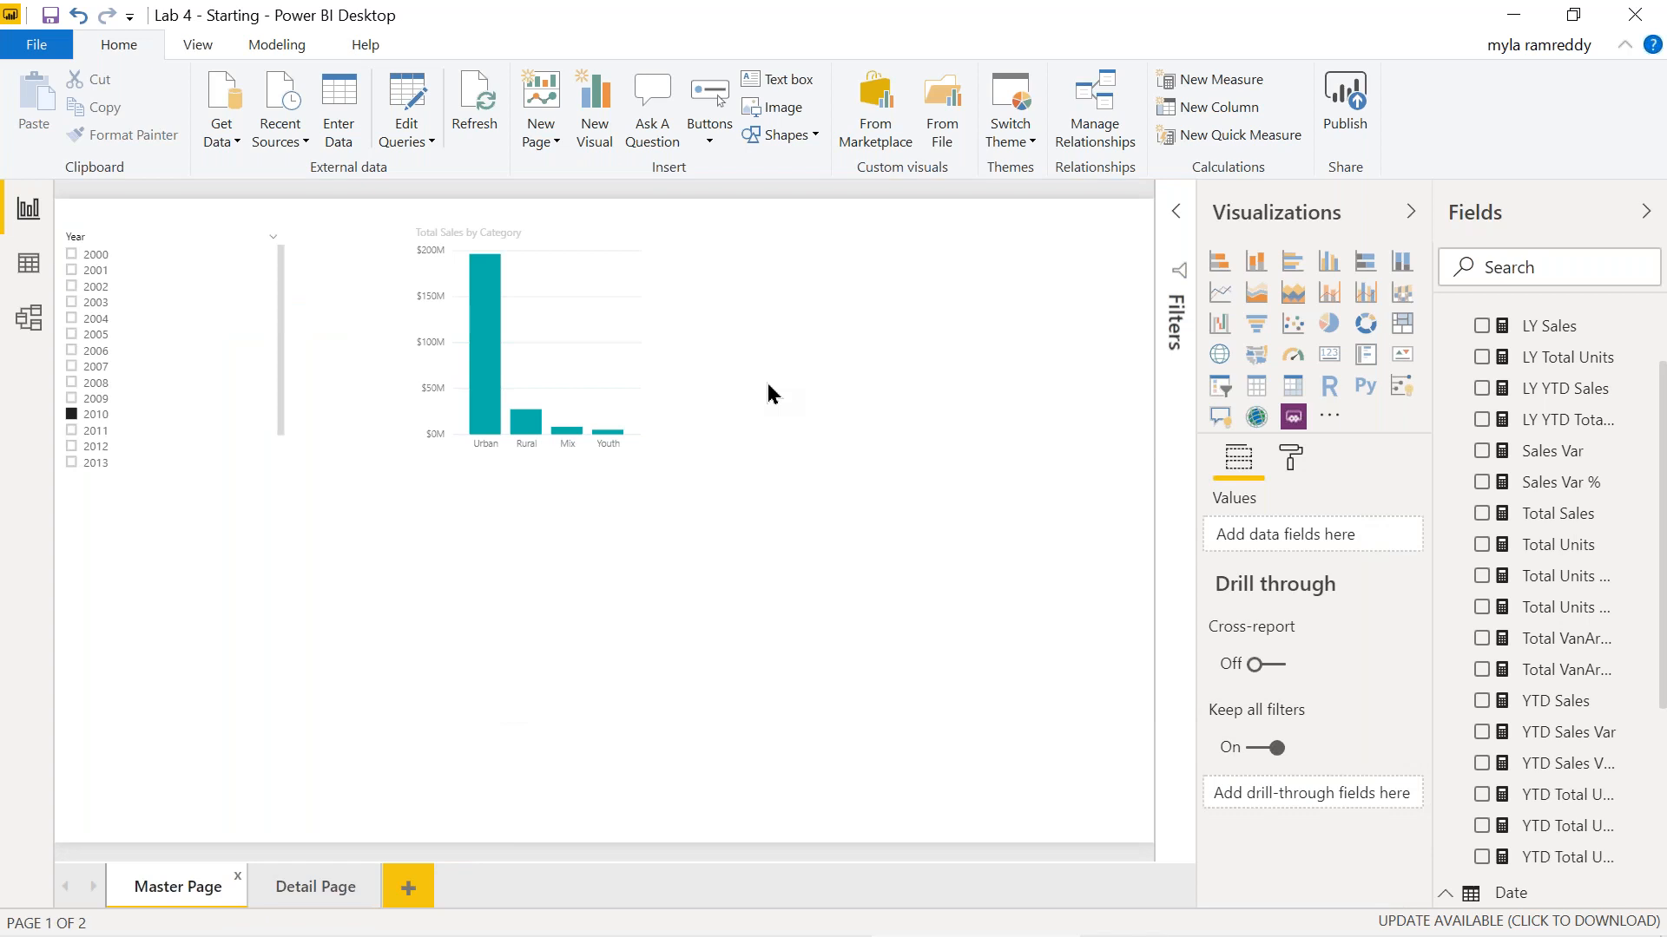
Convert the sales-by-category chart to a Category, Segment, Total Sales table and open Urban Regular's drill-through menu.
click(603, 369)
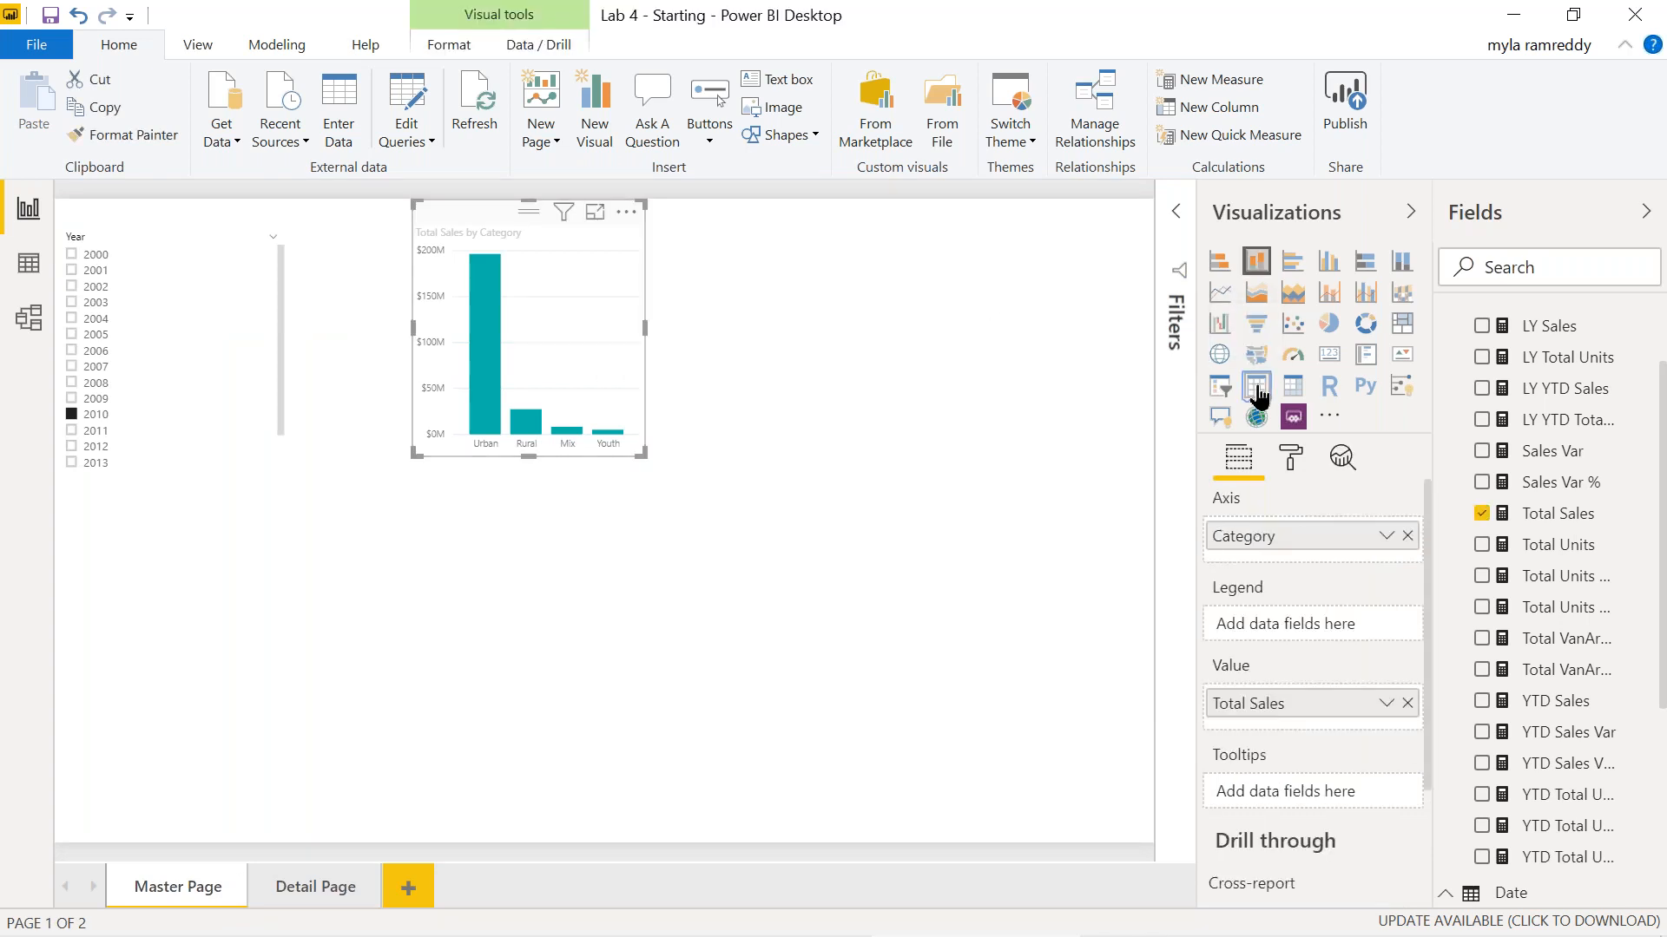
click(1256, 386)
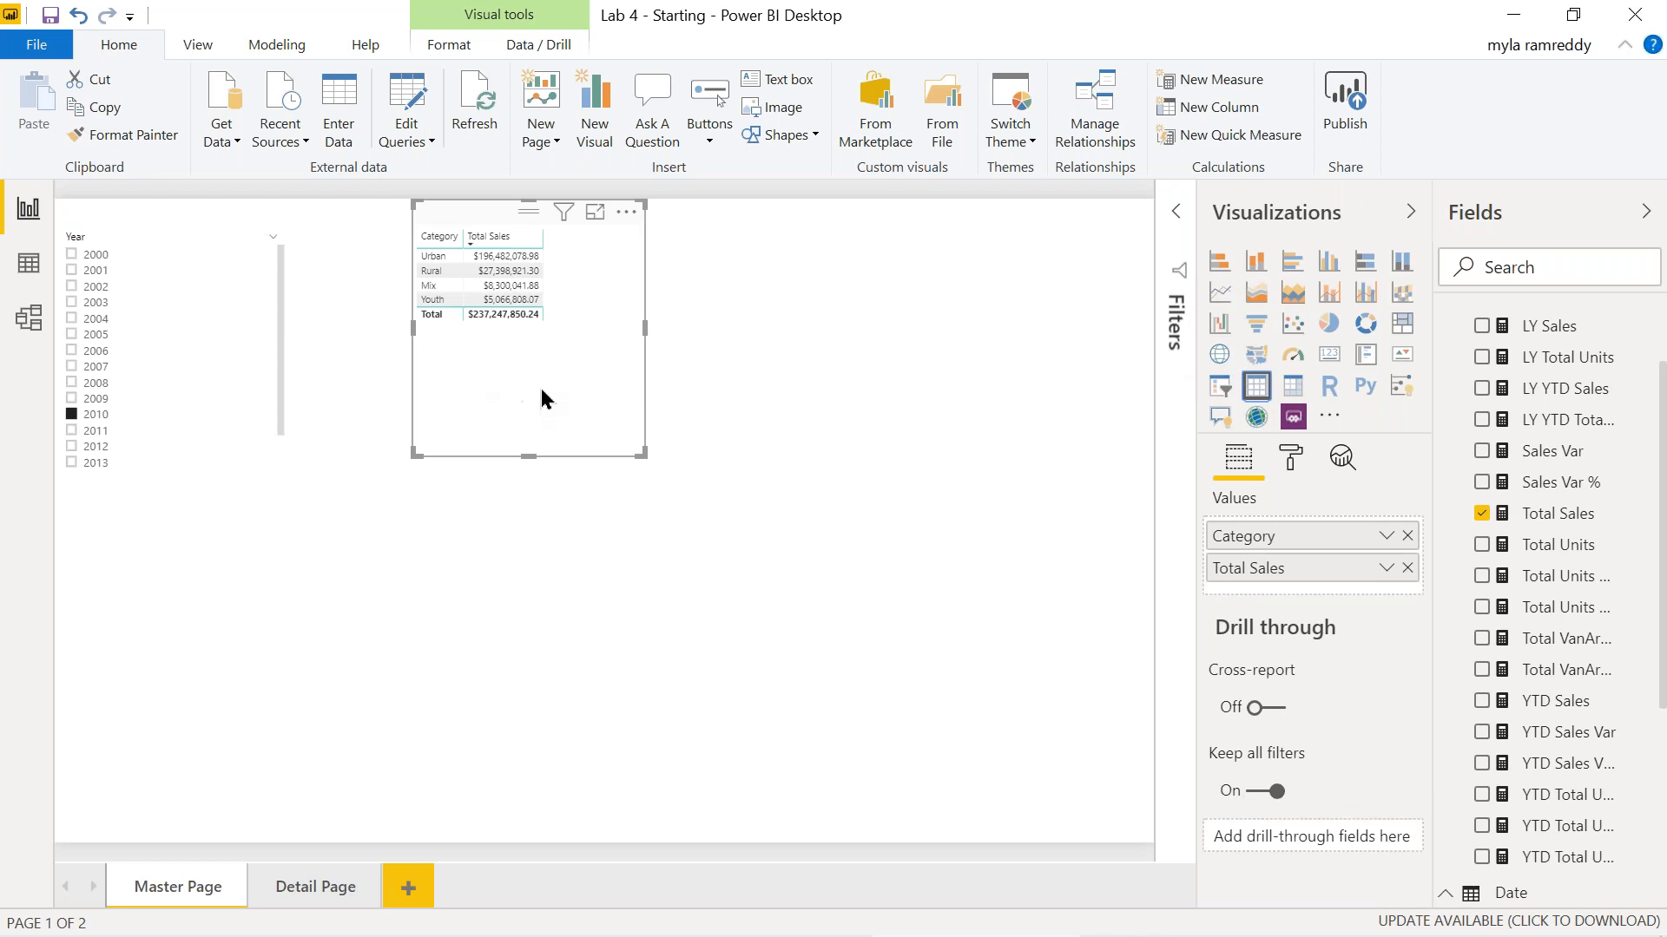
scroll(1581, 793, down, 5)
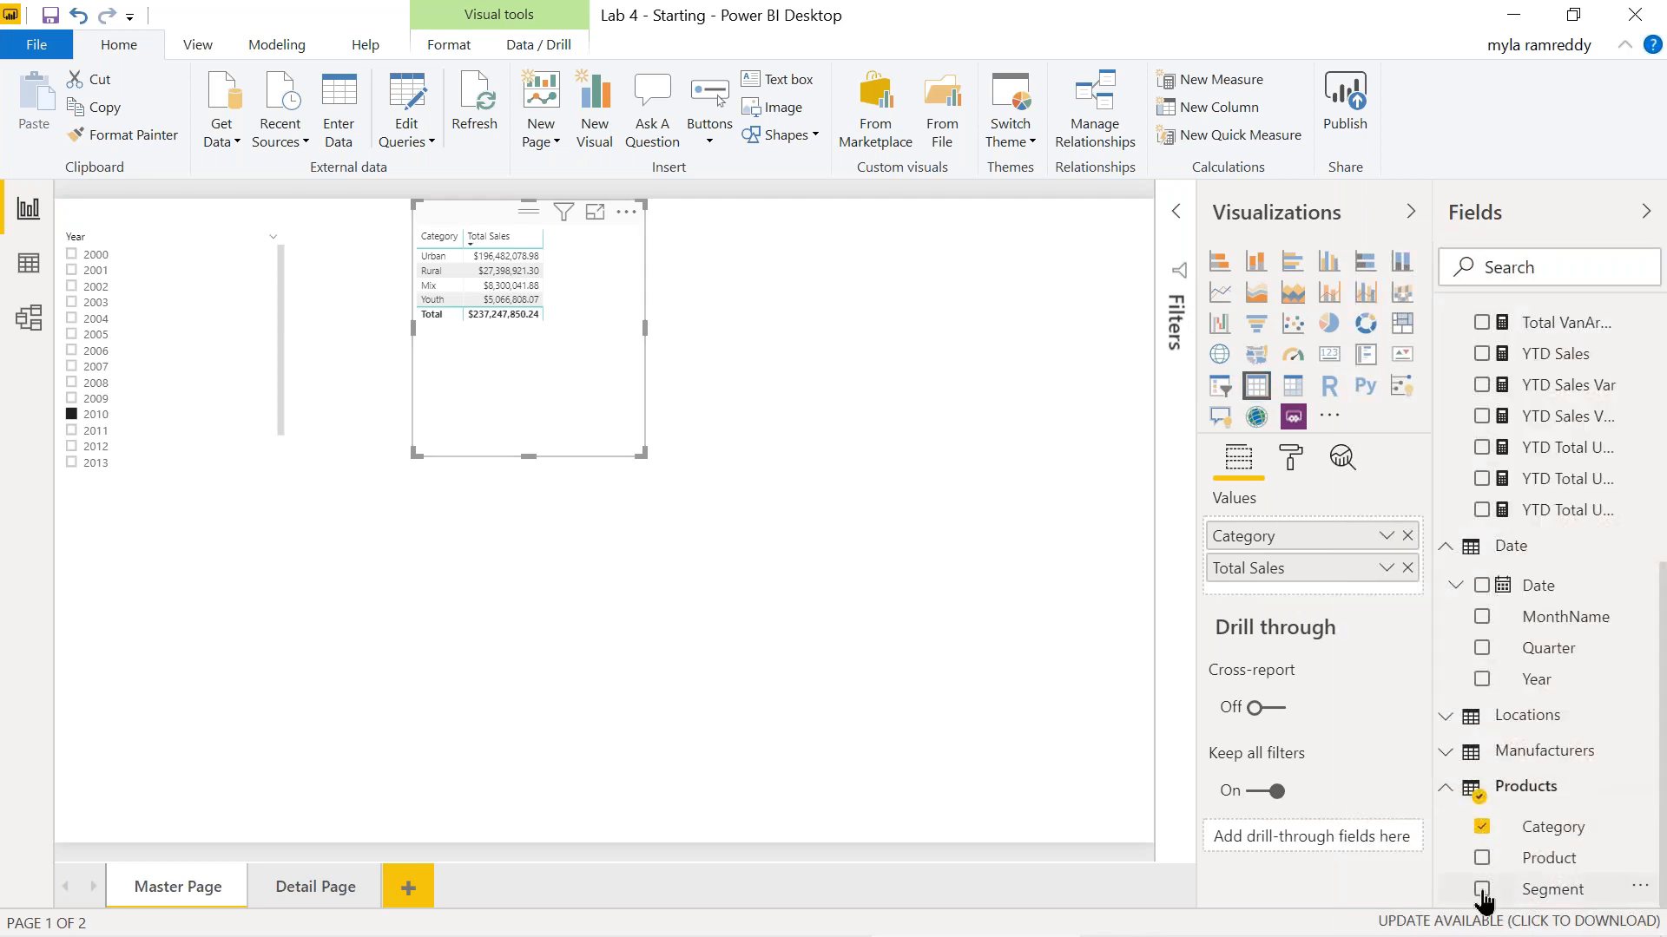
click(1481, 889)
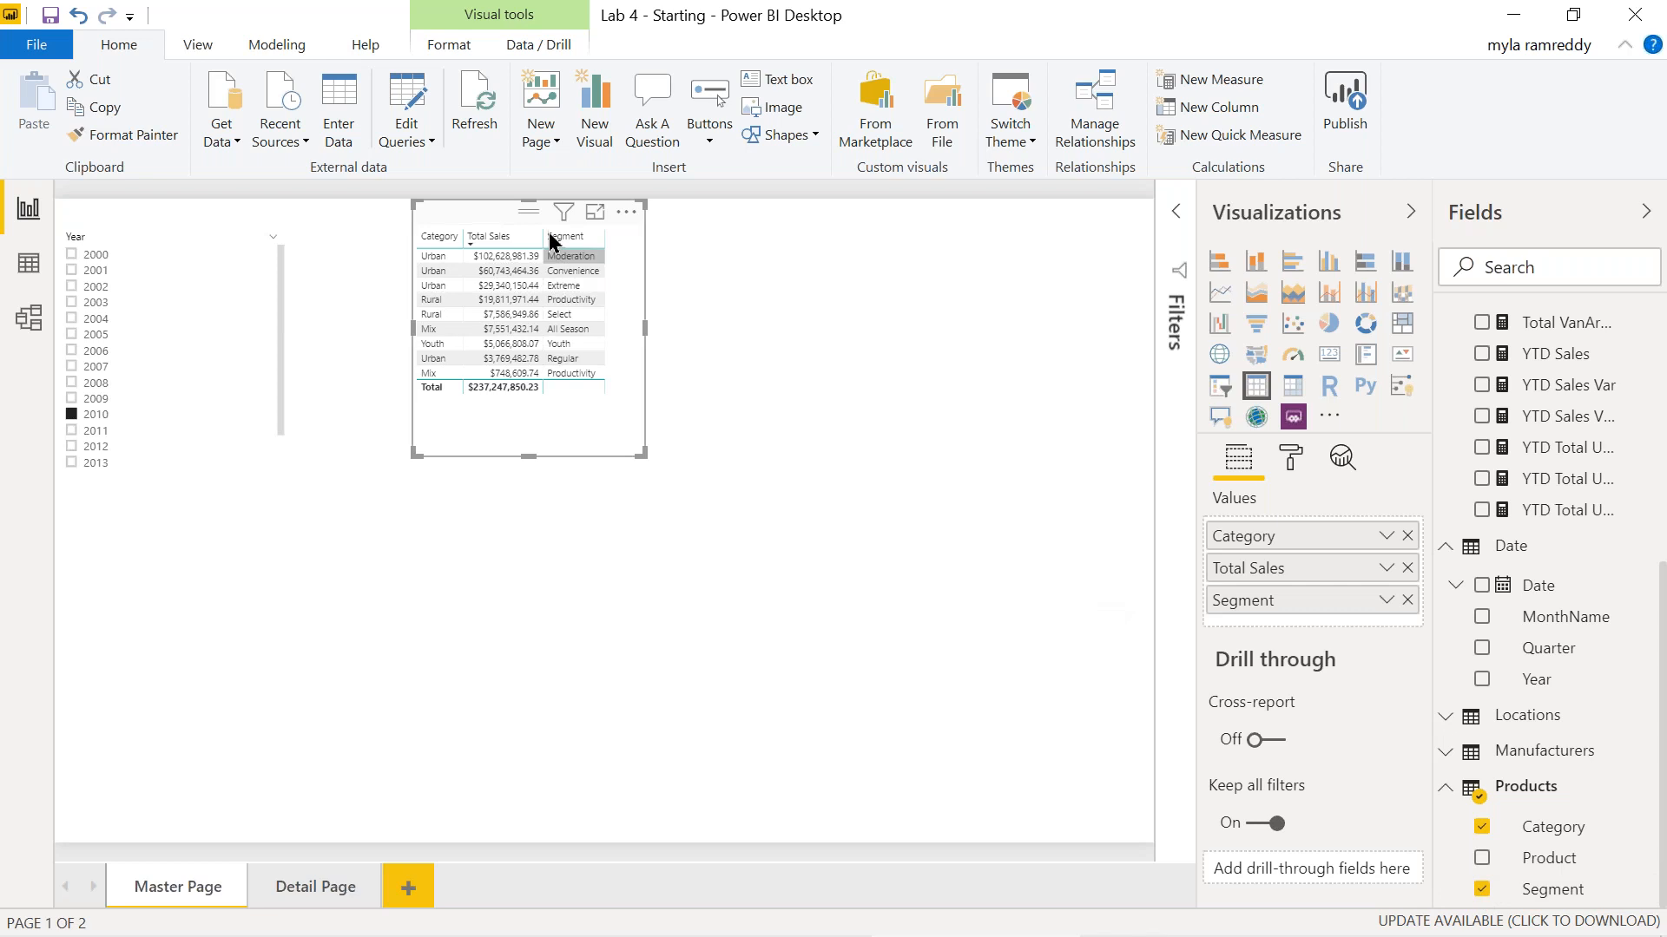
mouse_move(563, 214)
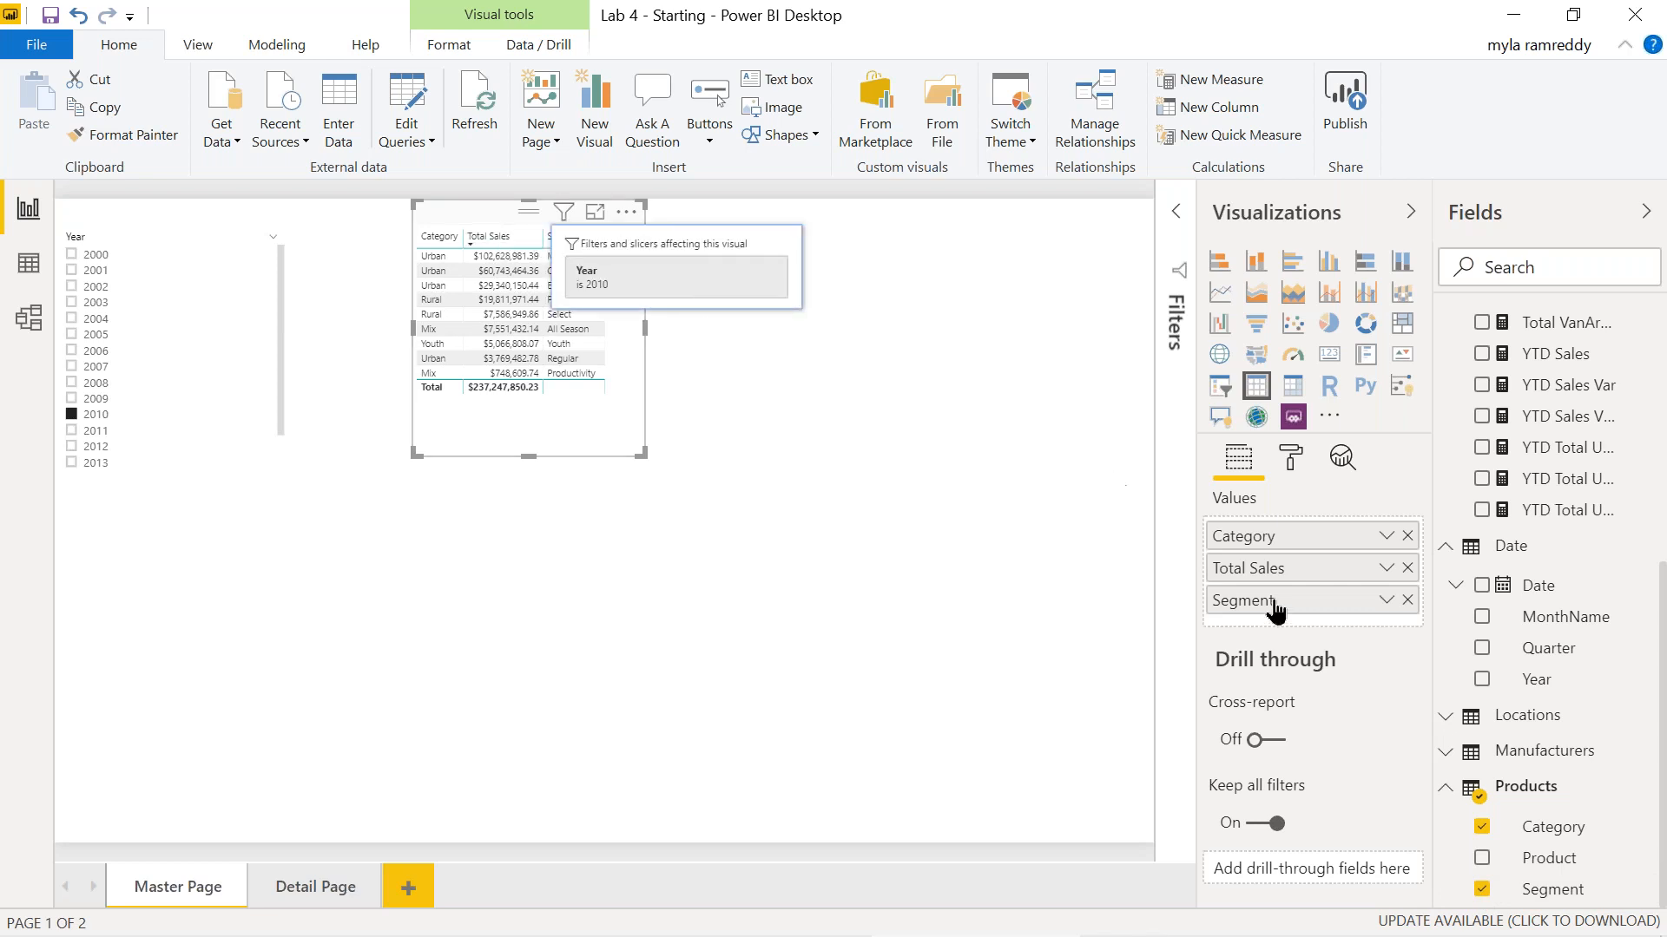
drag(1275, 599, 1274, 560)
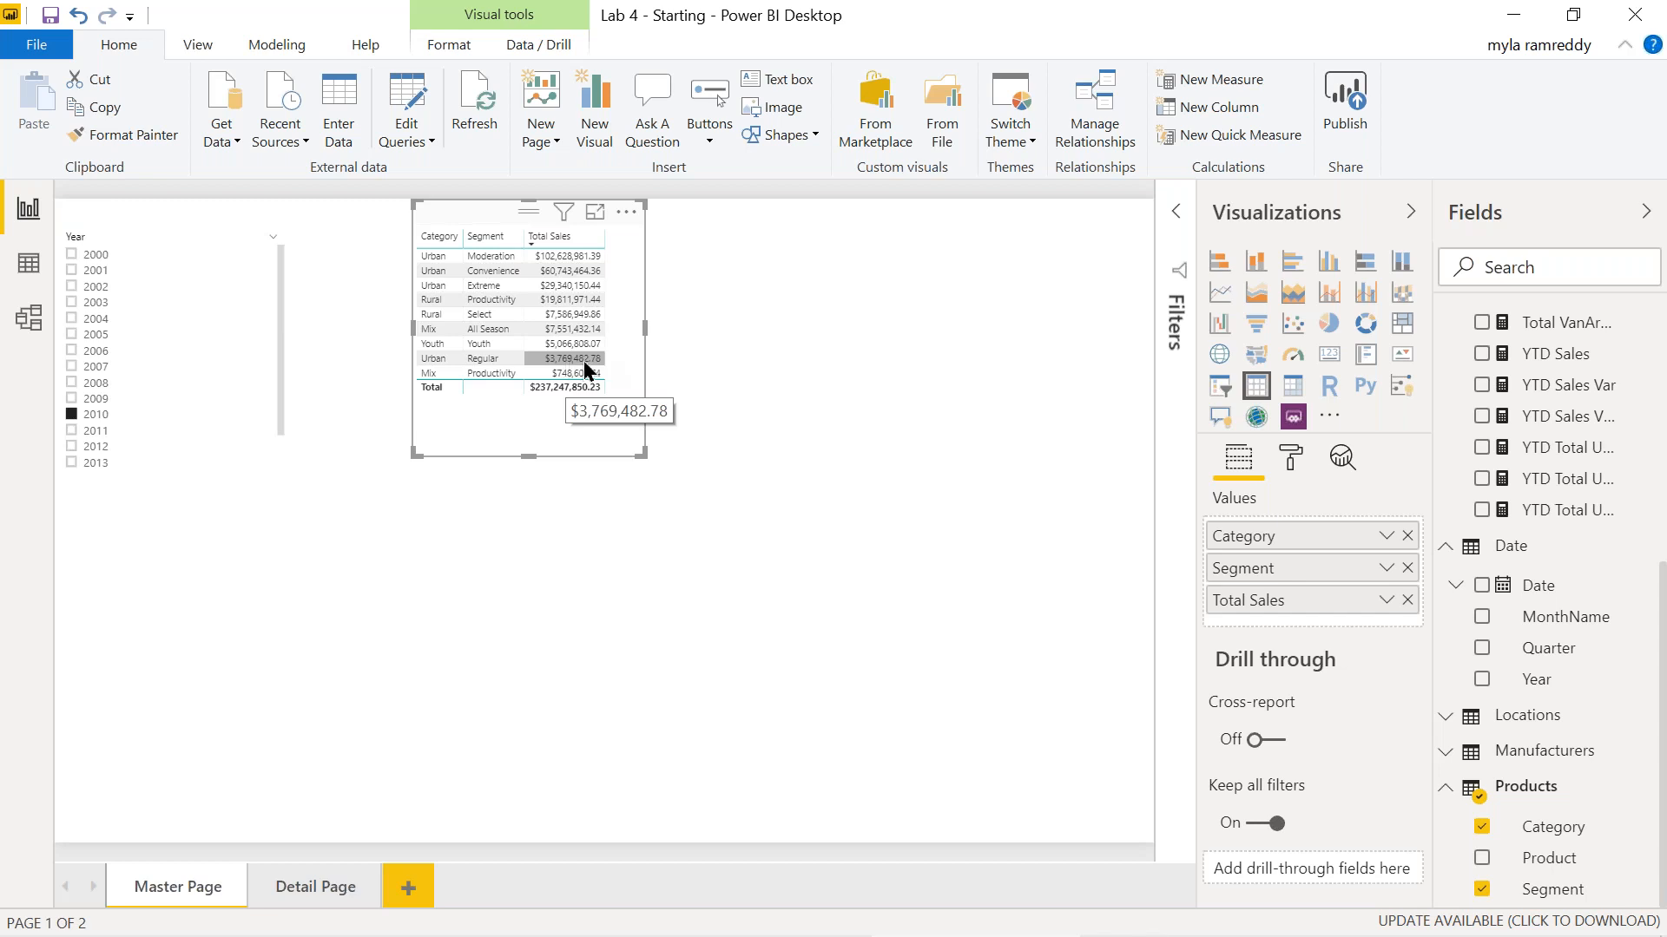
right_click(587, 371)
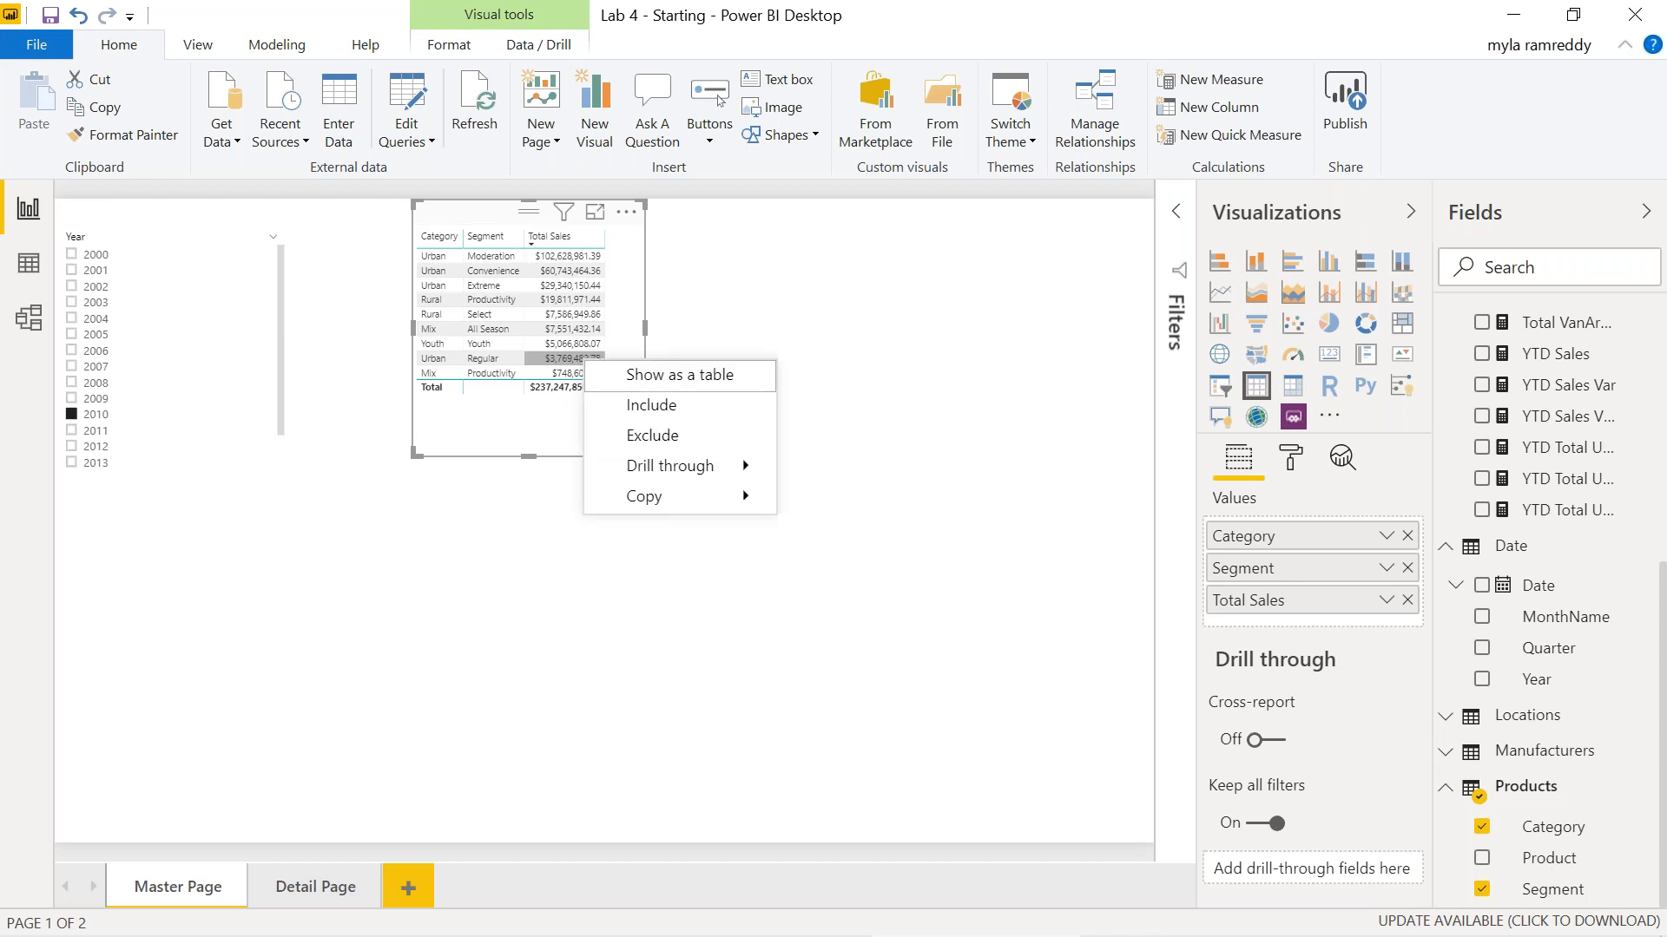
mouse_move(744, 474)
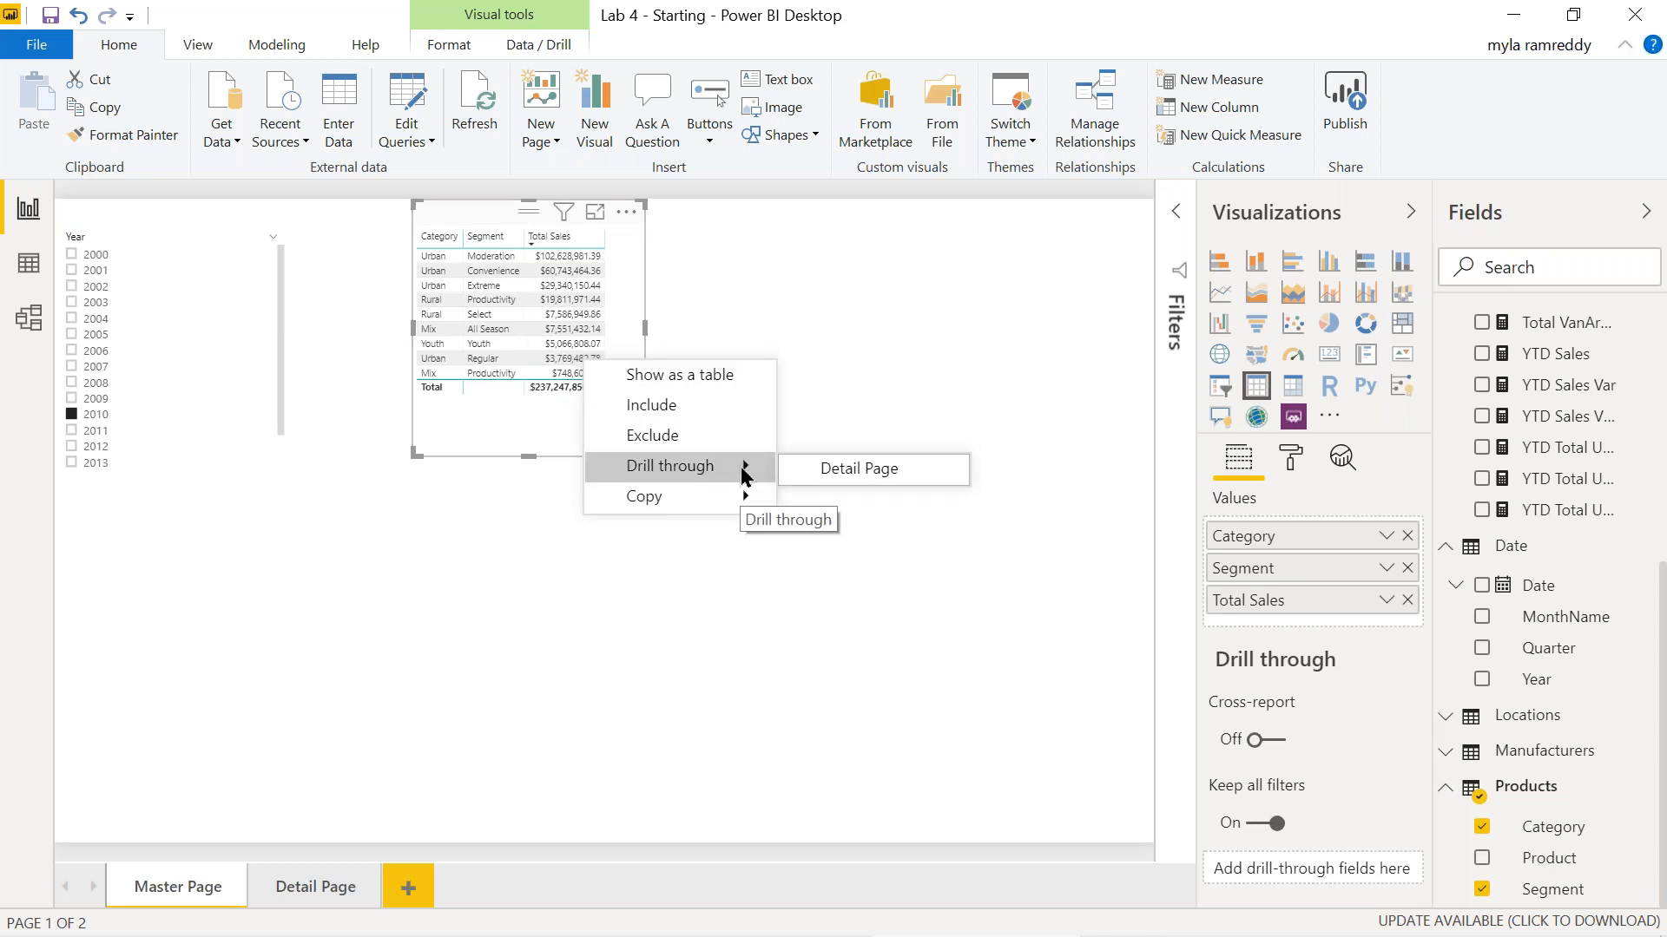
Drill through Urban Regular to the Detail Page, check its filter cards, then return to Master Page.
click(894, 470)
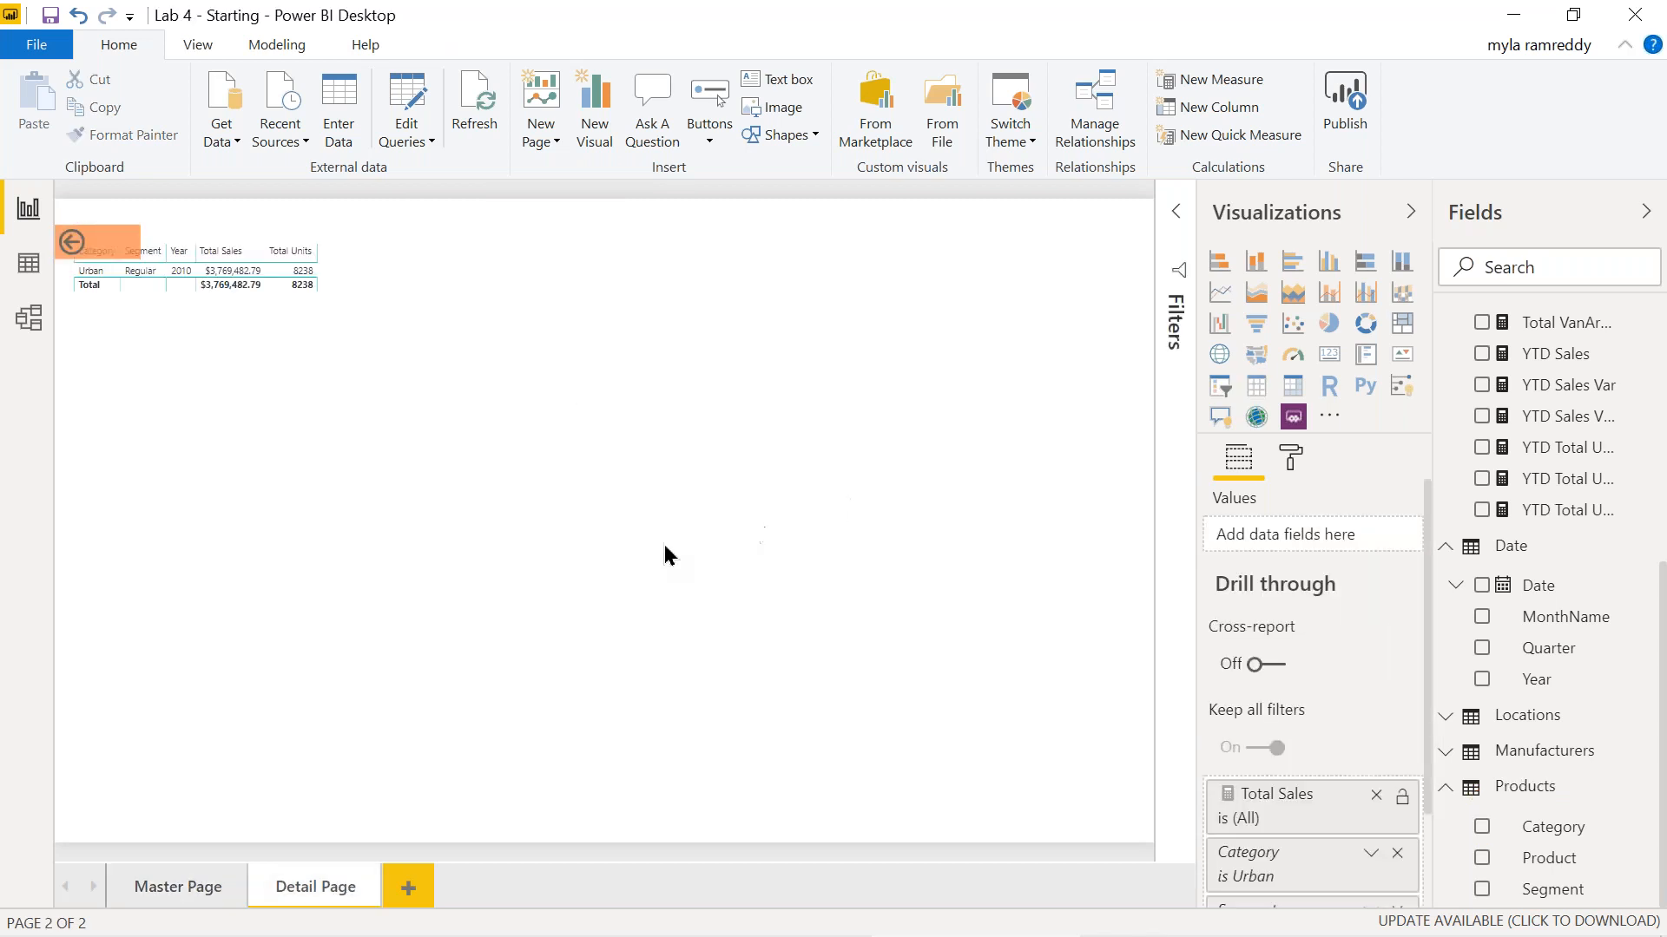
scroll(1326, 741, down, 2)
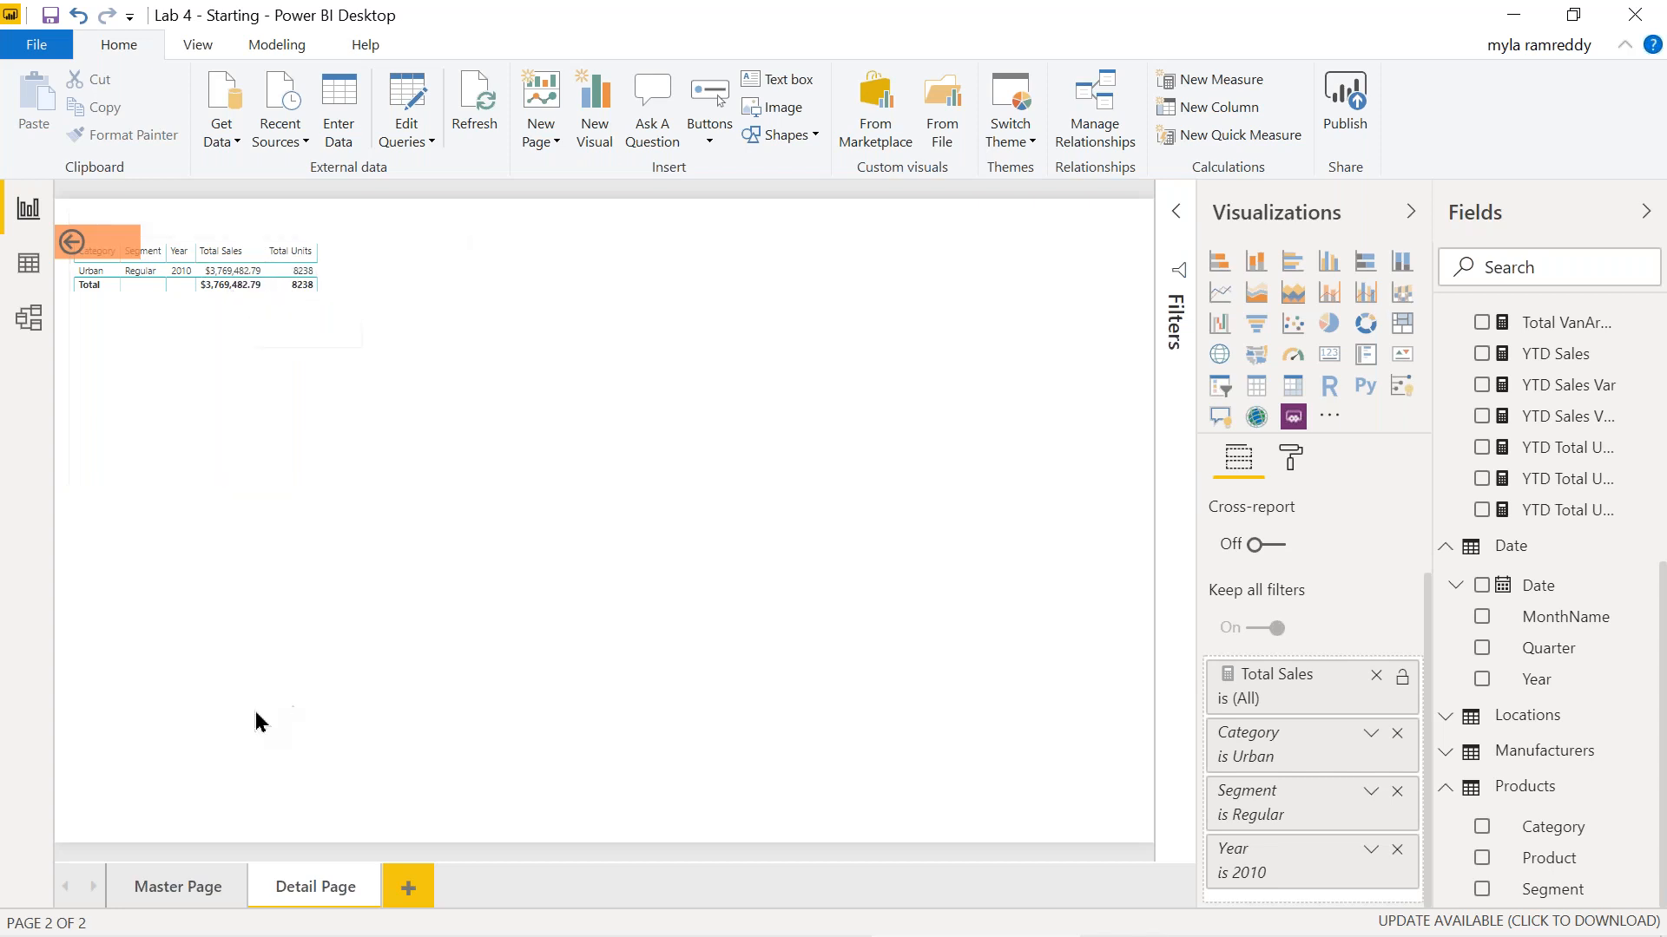
click(197, 884)
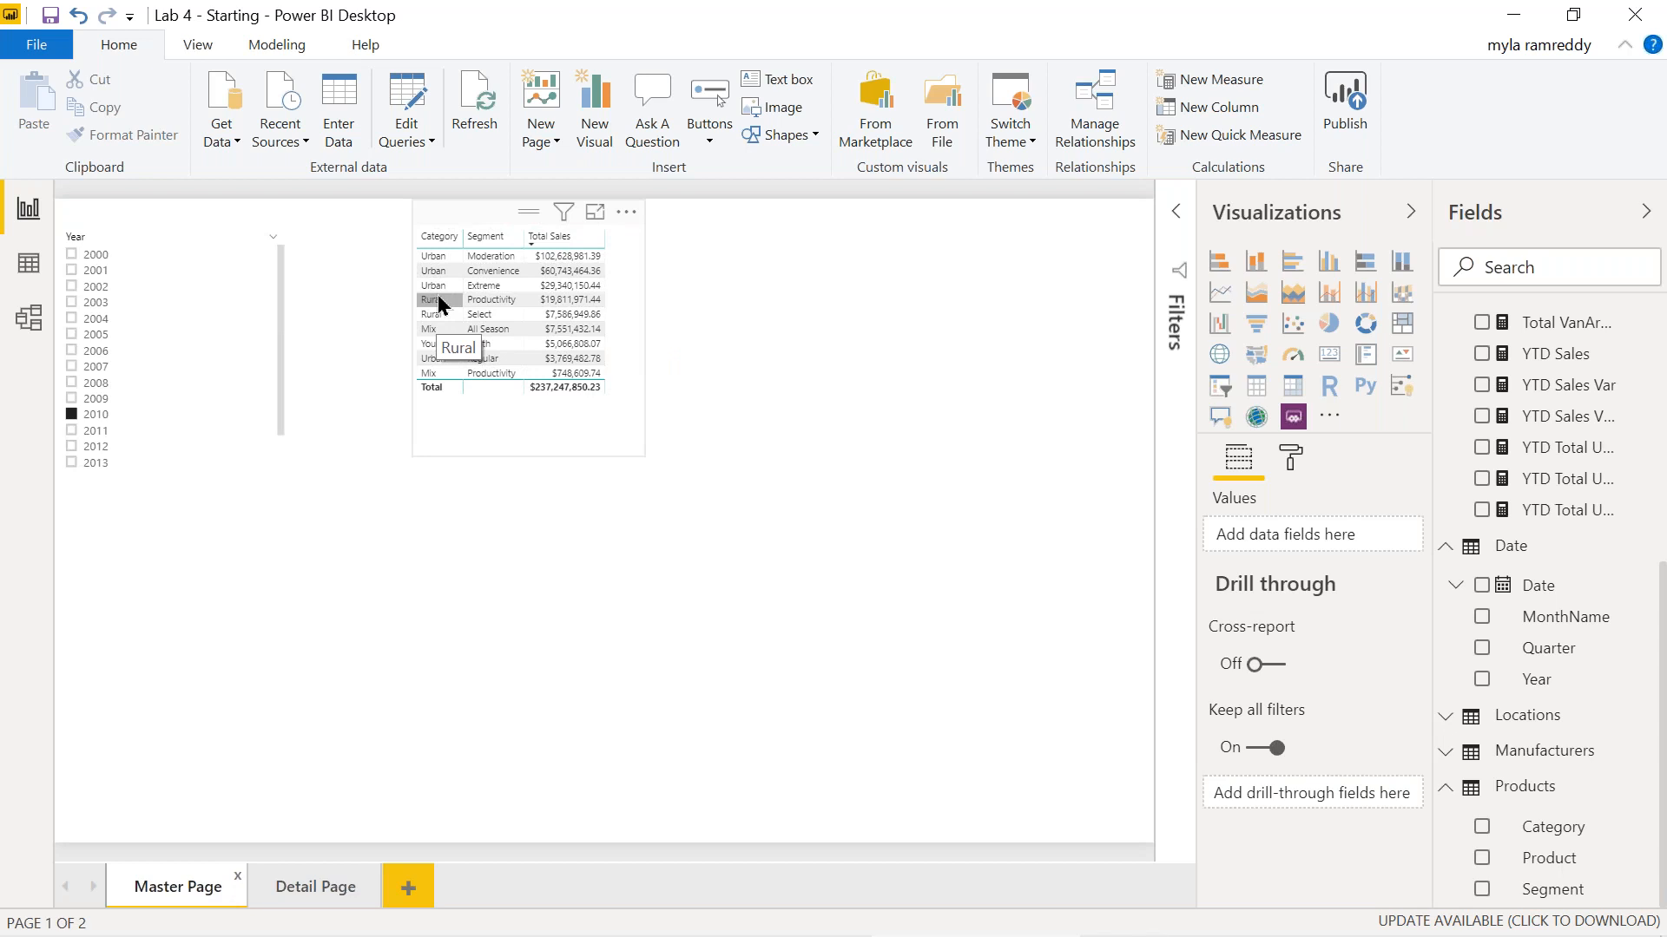
On the Detail Page, remove the Category Urban, Segment Regular and Year 2010 filters.
click(316, 887)
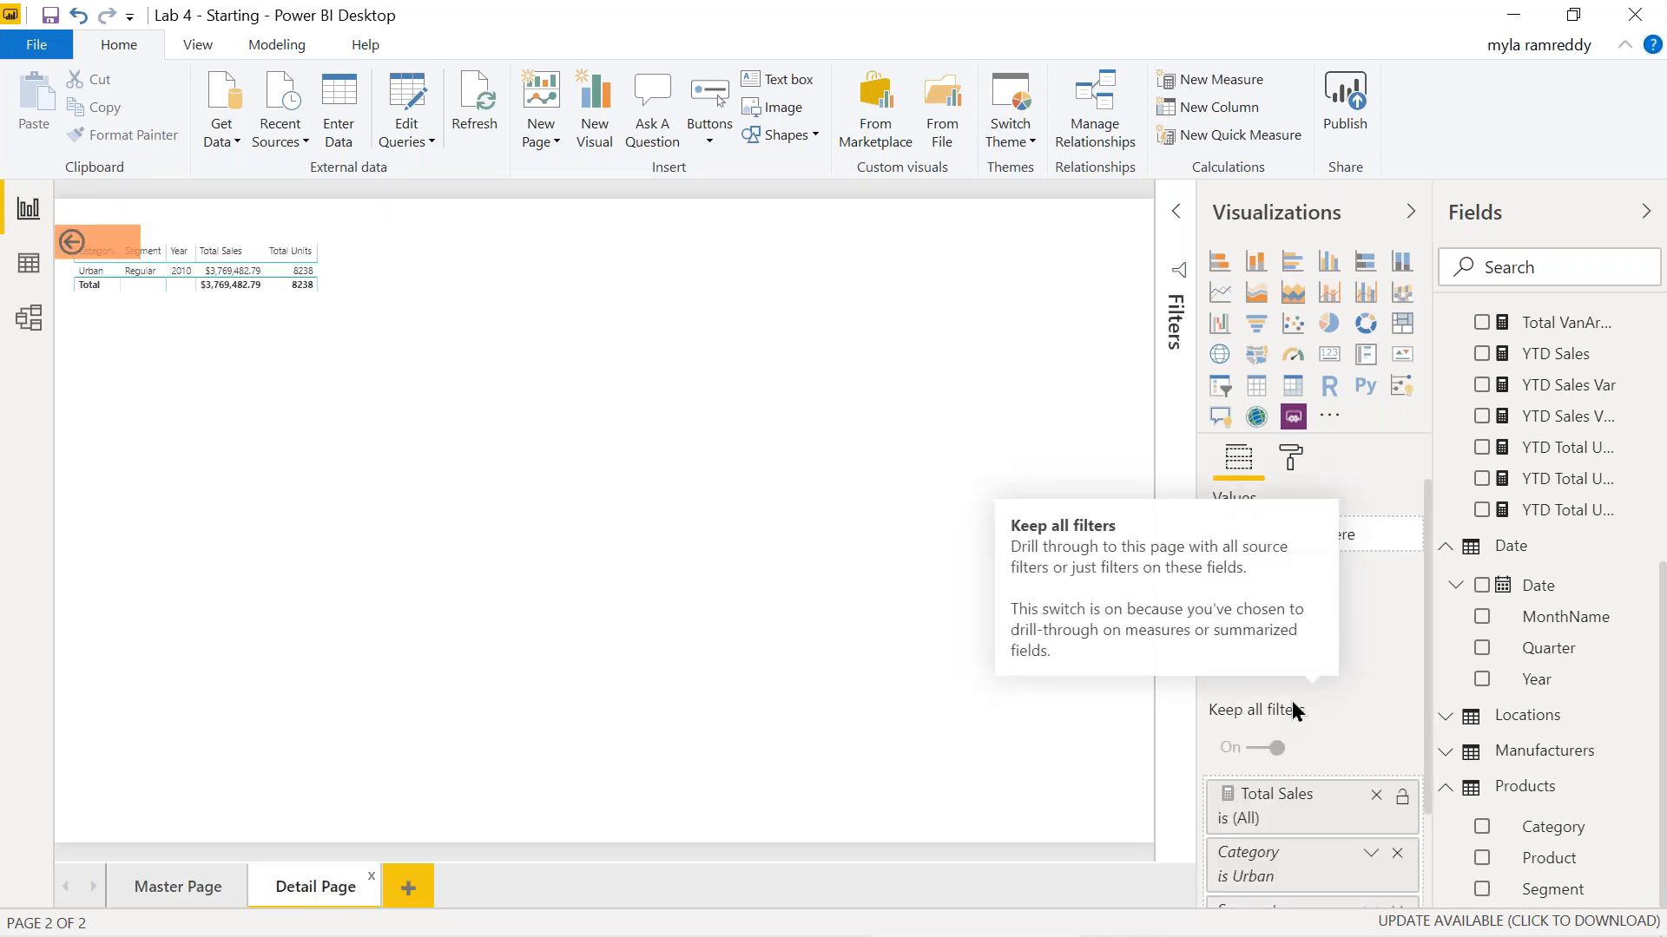
scroll(1293, 708, down, 2)
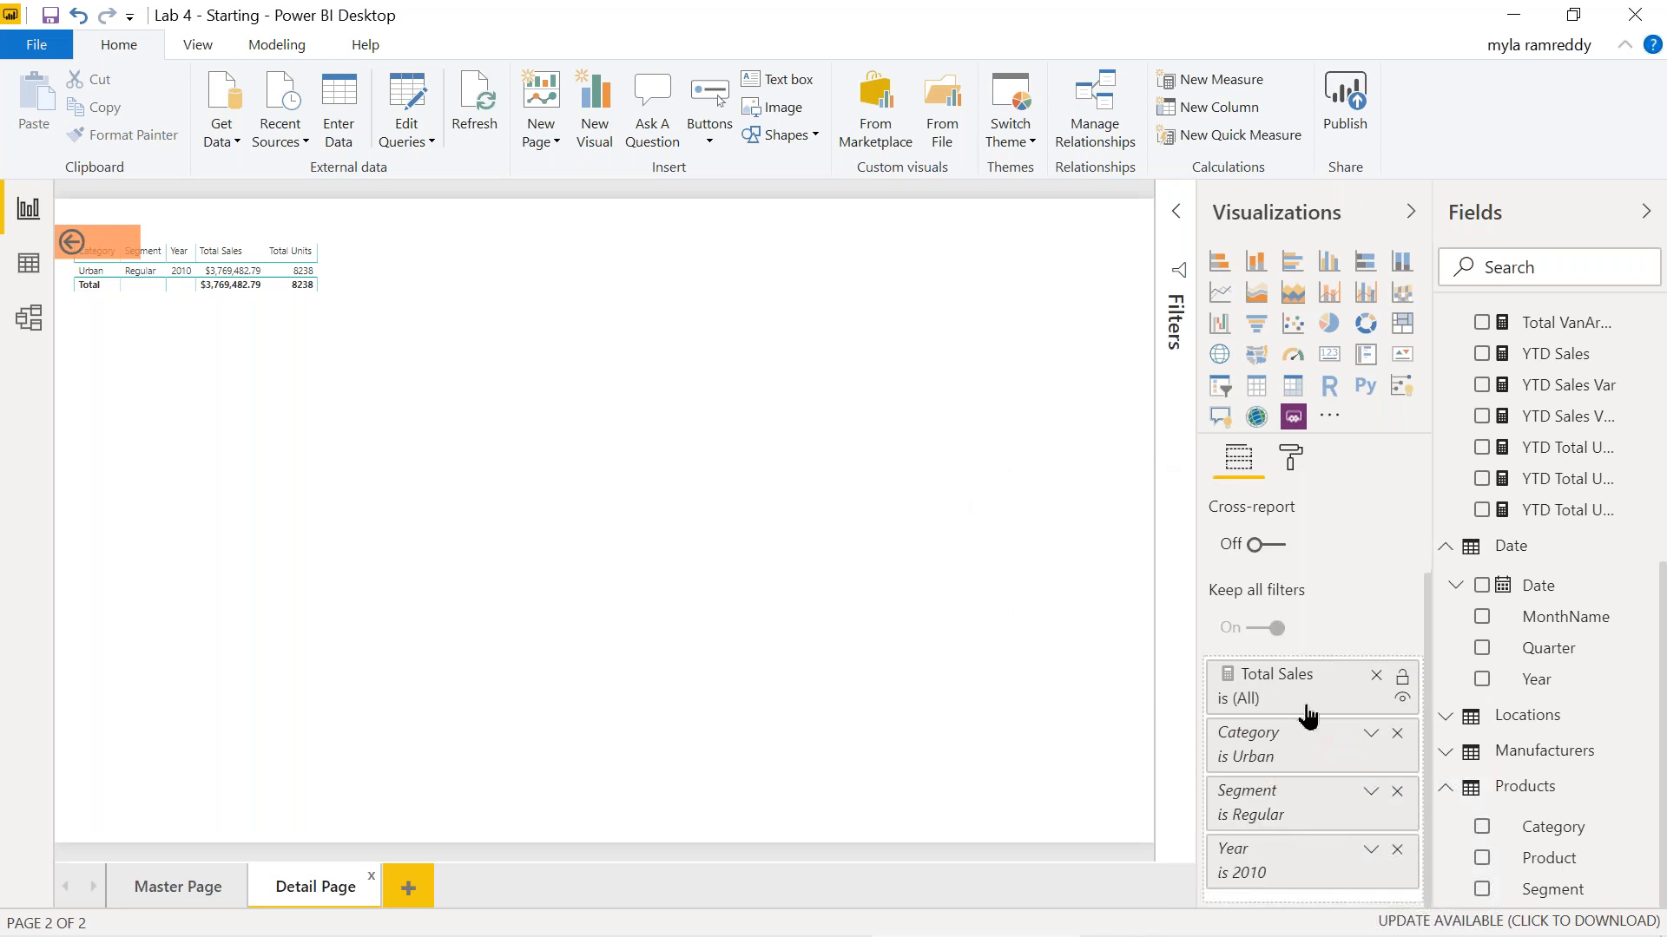
click(1397, 734)
click(1396, 791)
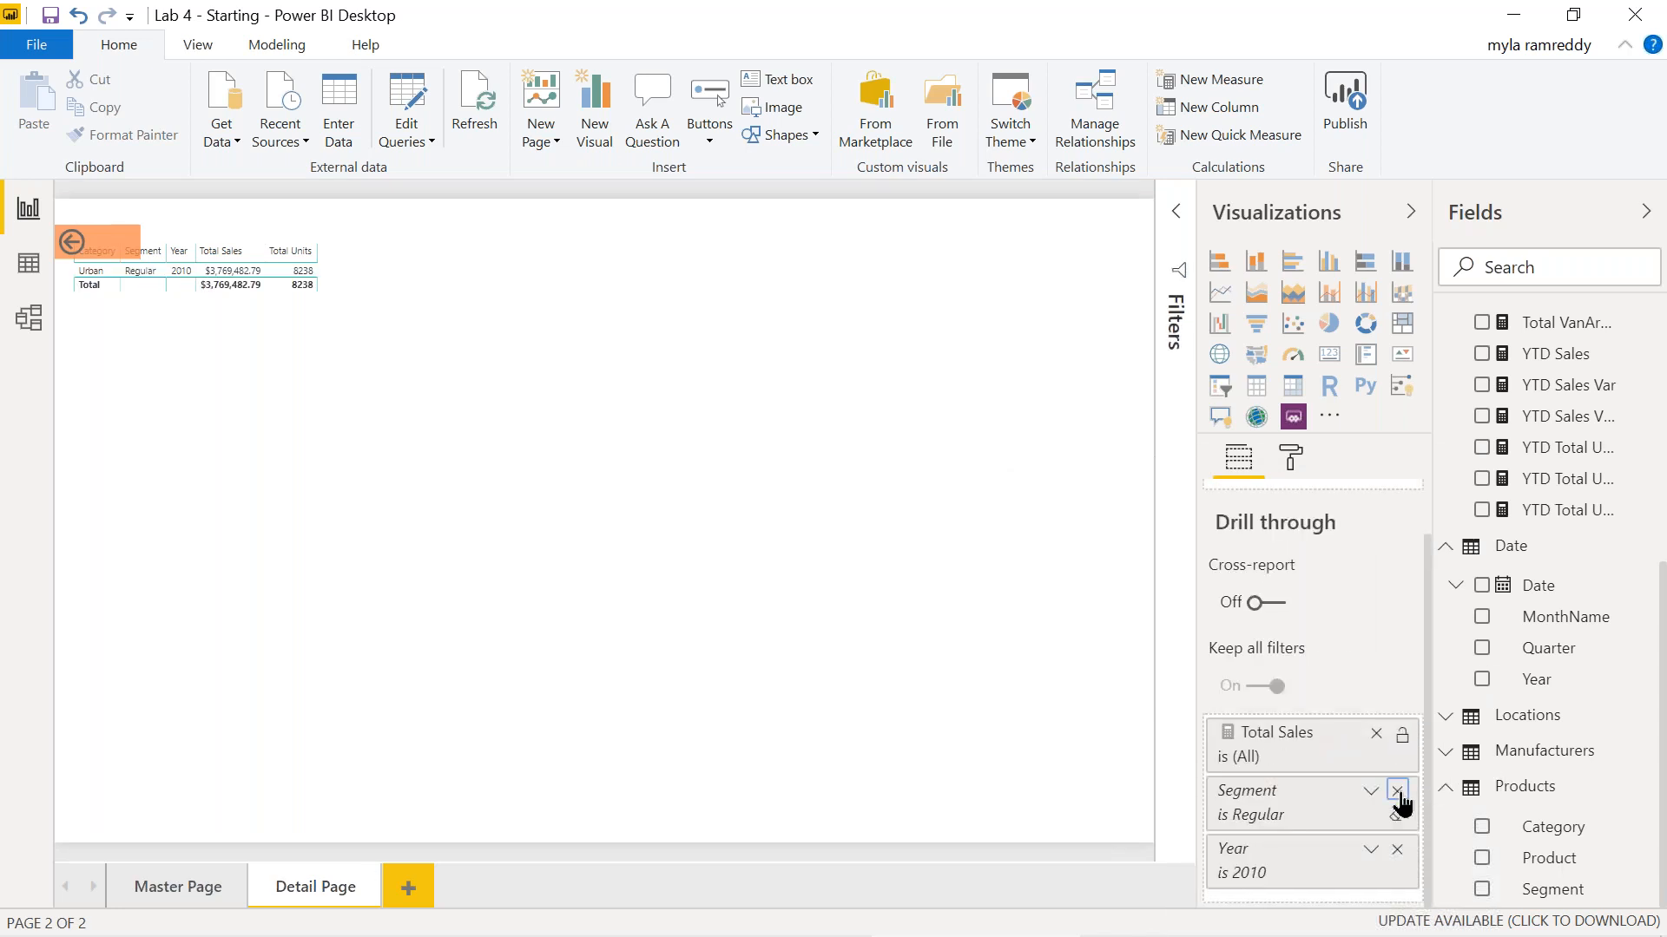
click(1397, 851)
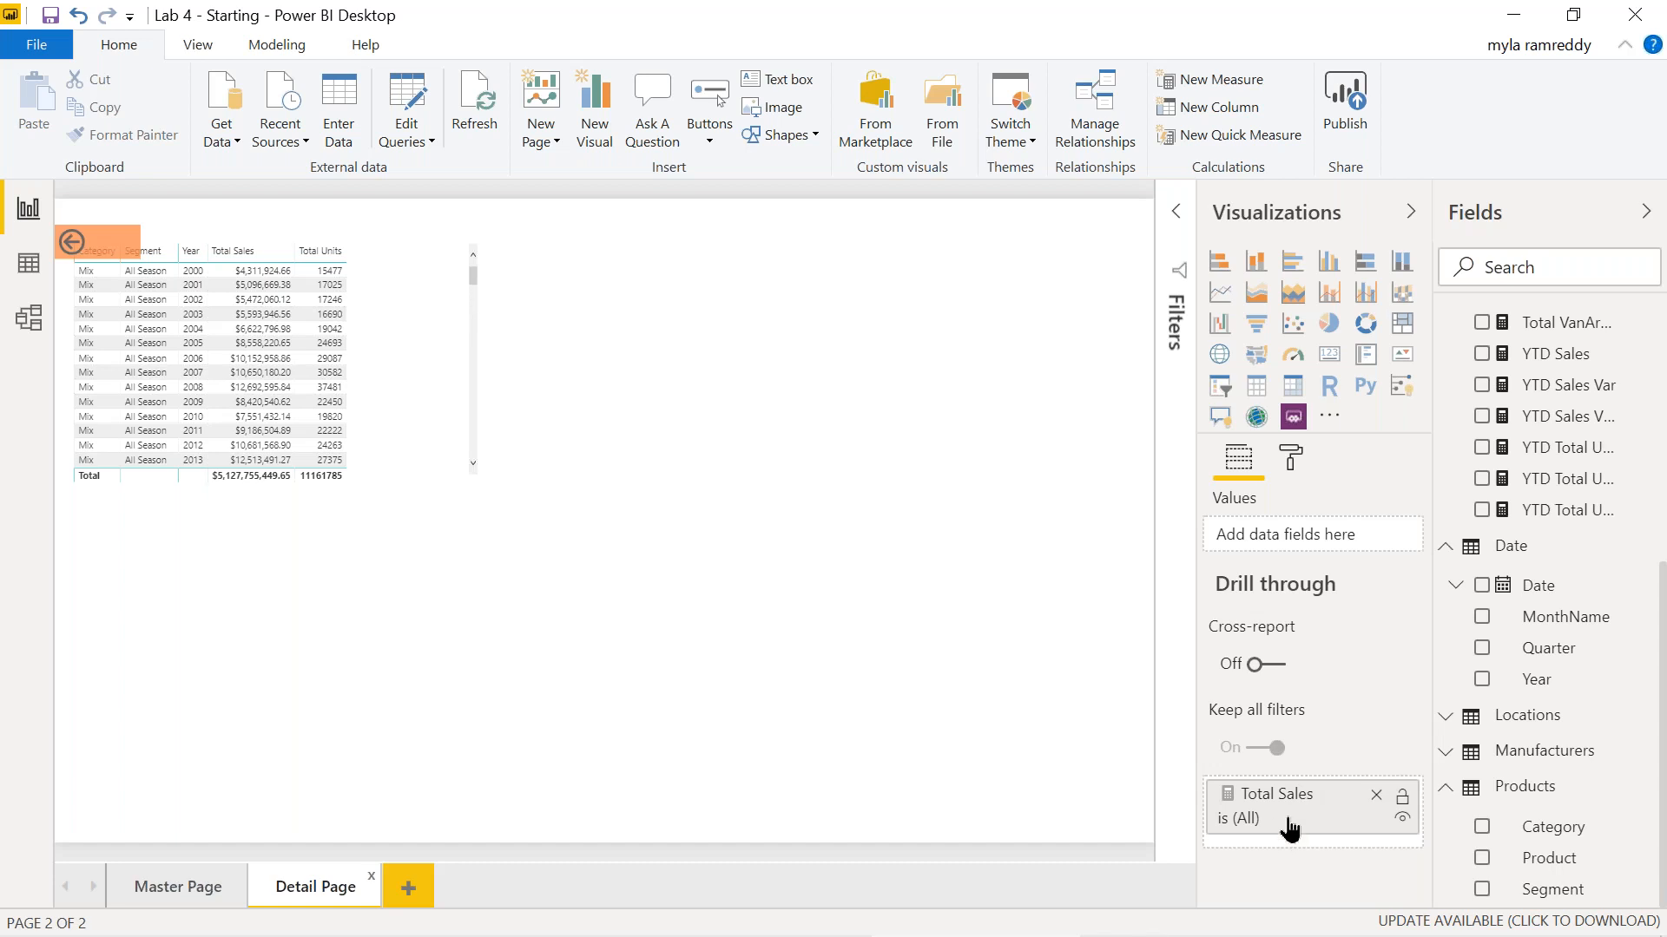
Add Segment as a drill-through field on the Detail Page, then go back to Master Page.
drag(1565, 616, 1545, 892)
drag(1418, 852, 1334, 842)
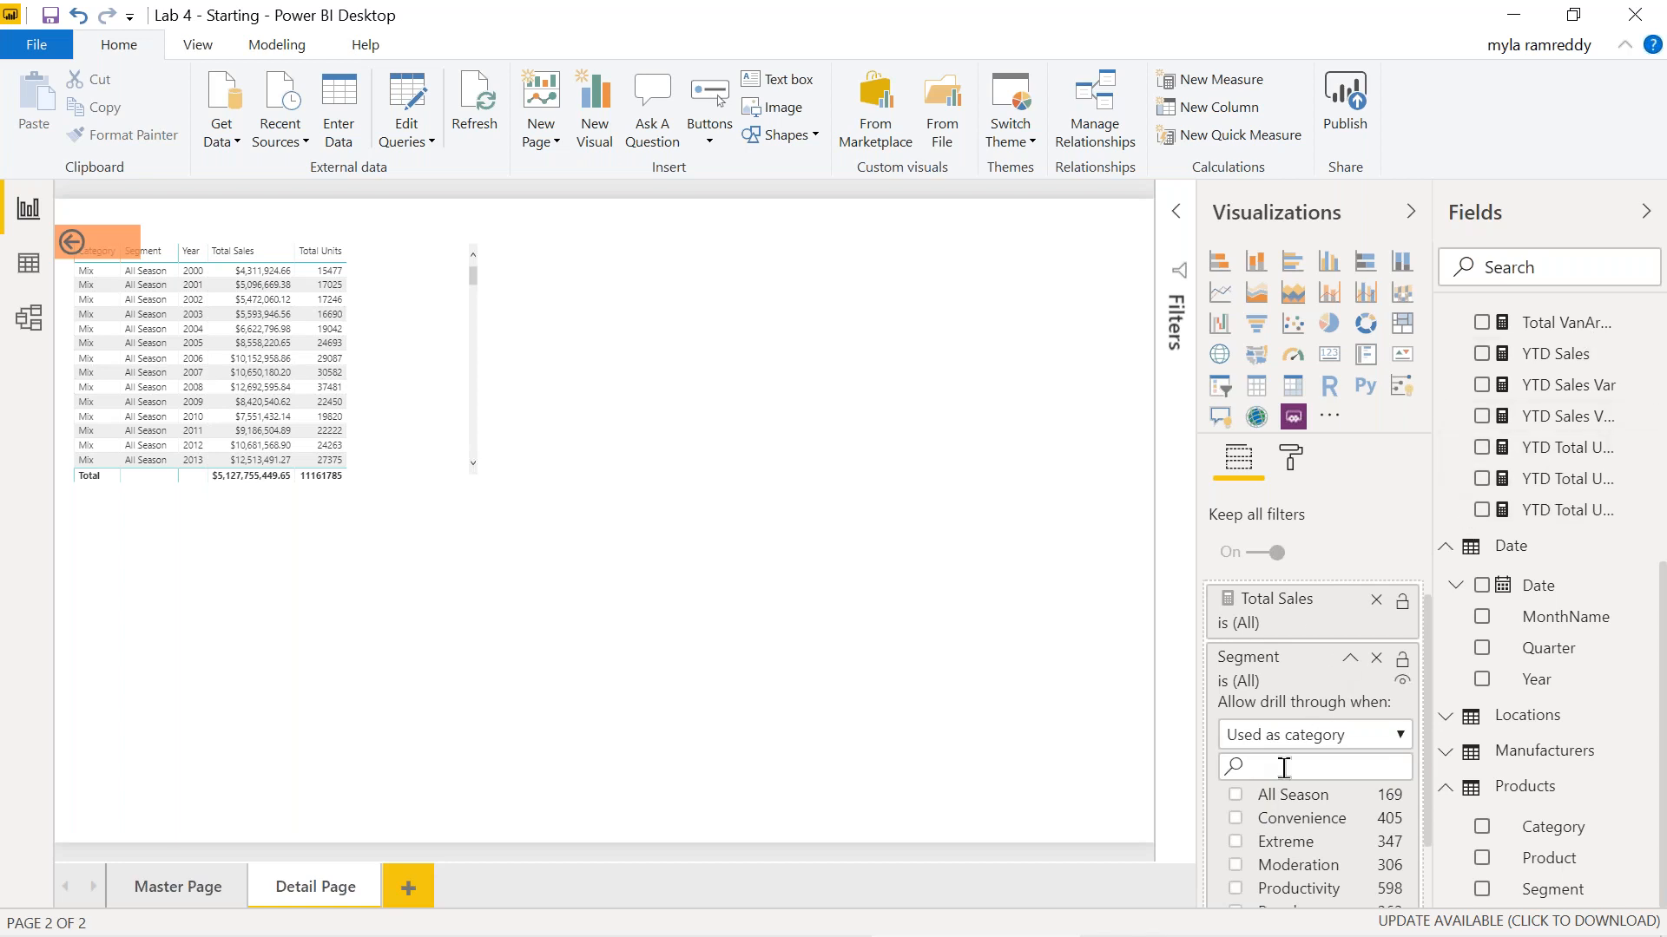
click(178, 886)
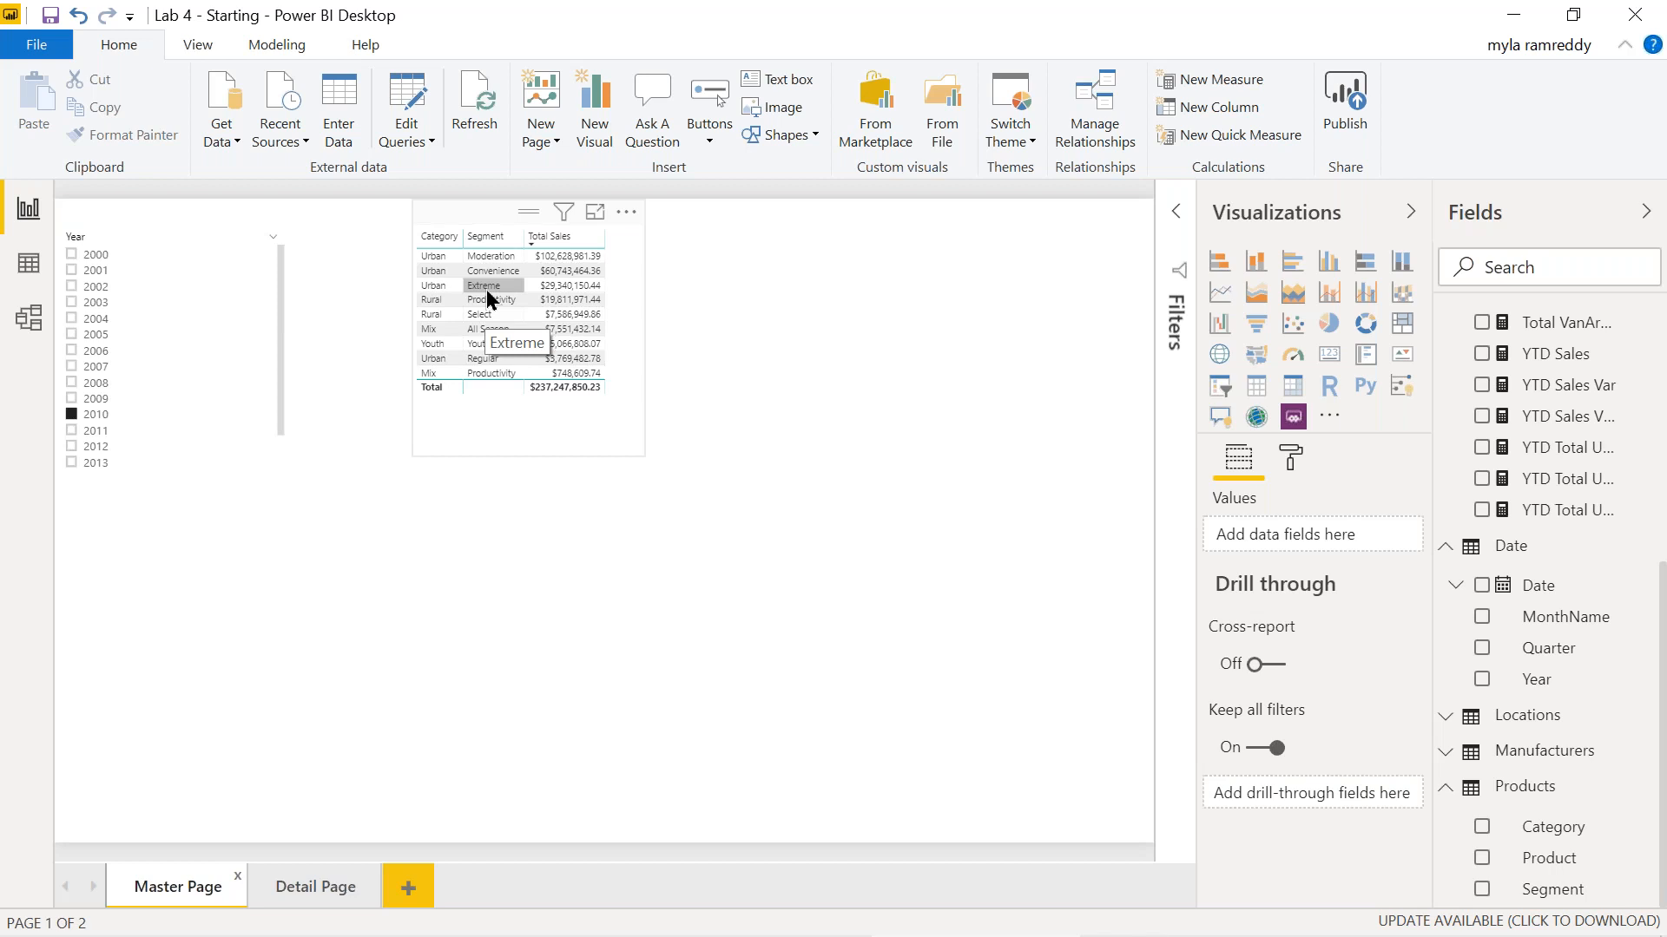
Drill through Urban Extreme to the Detail Page, confirm the Segment filter is Extreme, then return.
right_click(489, 298)
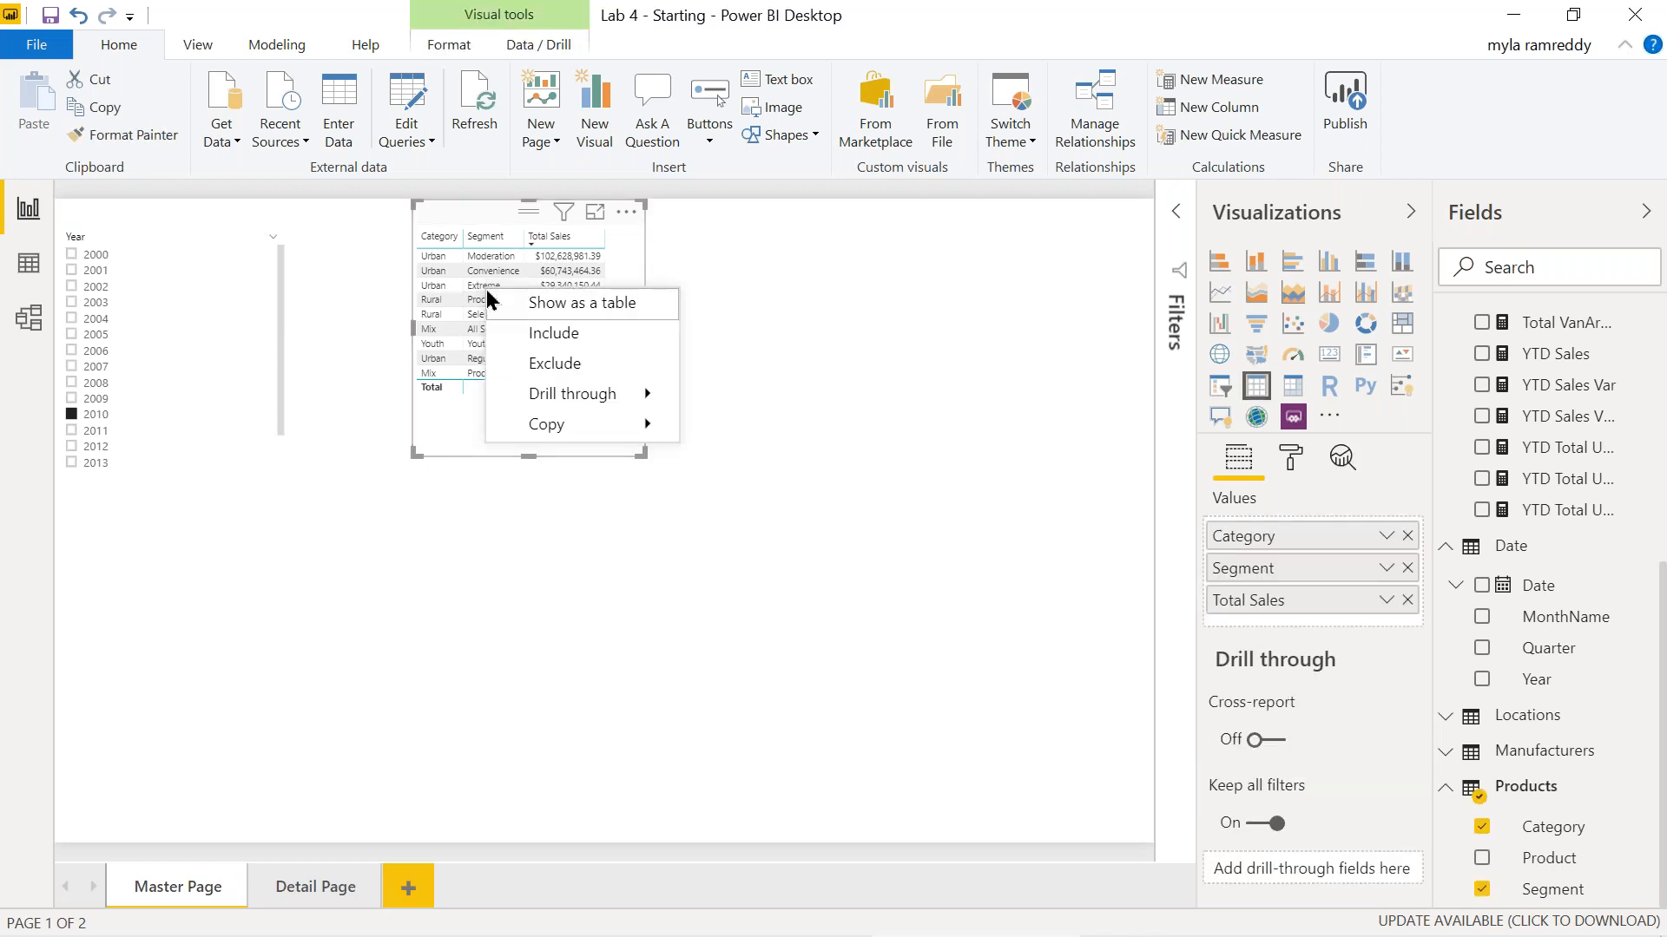
mouse_move(597, 397)
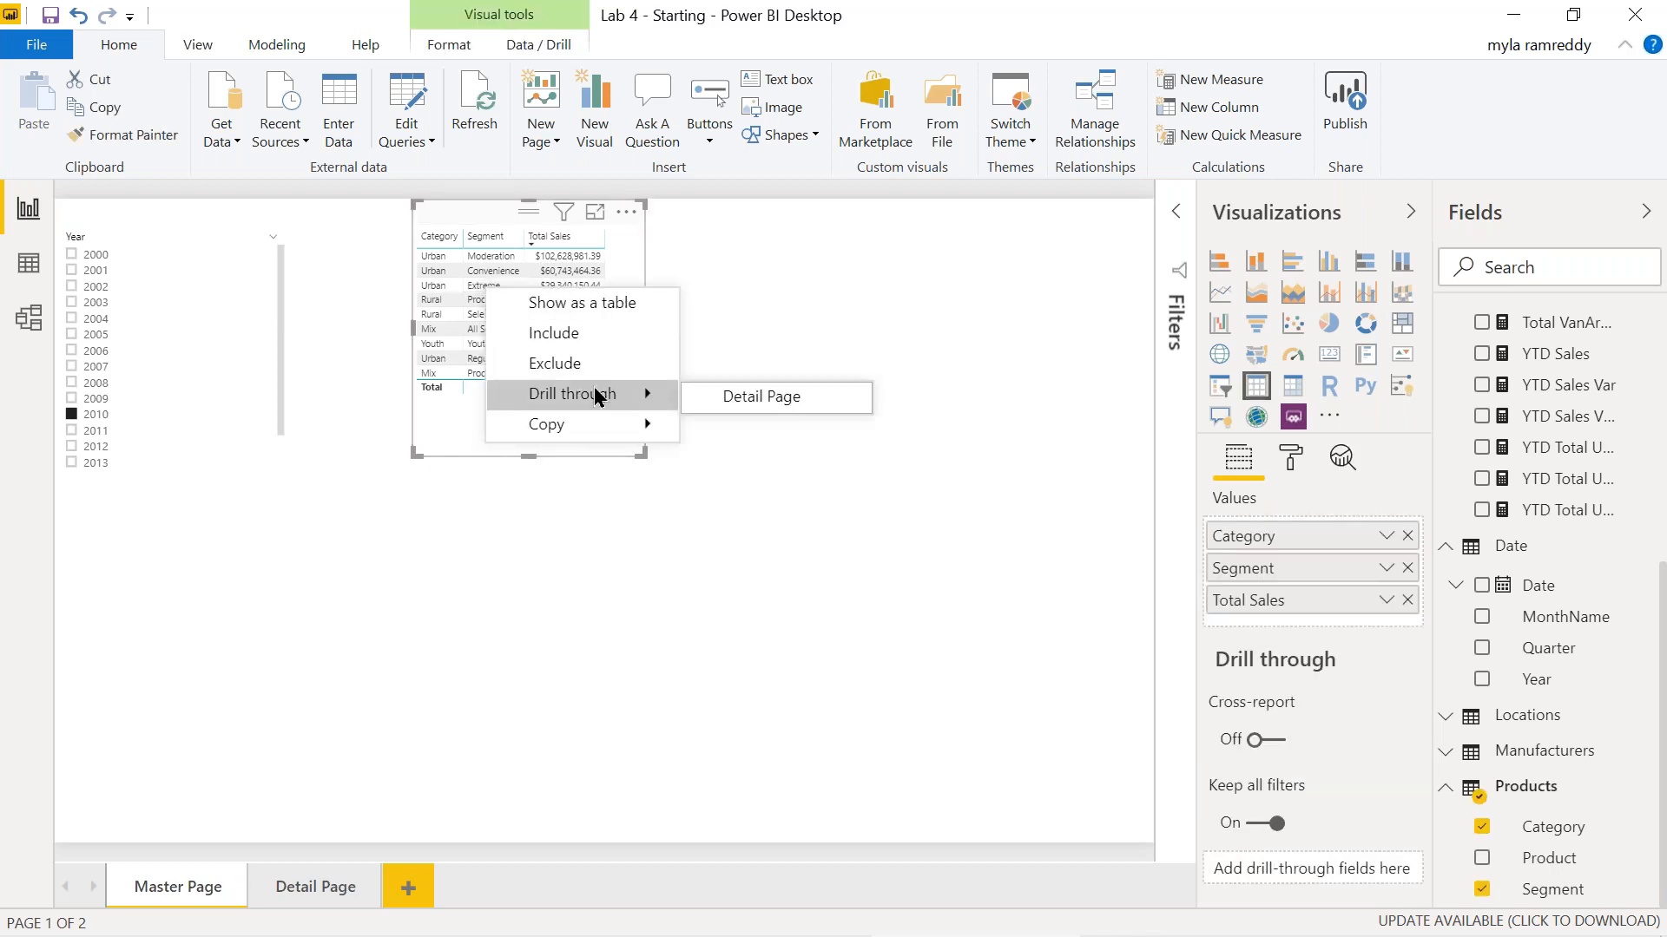
click(749, 405)
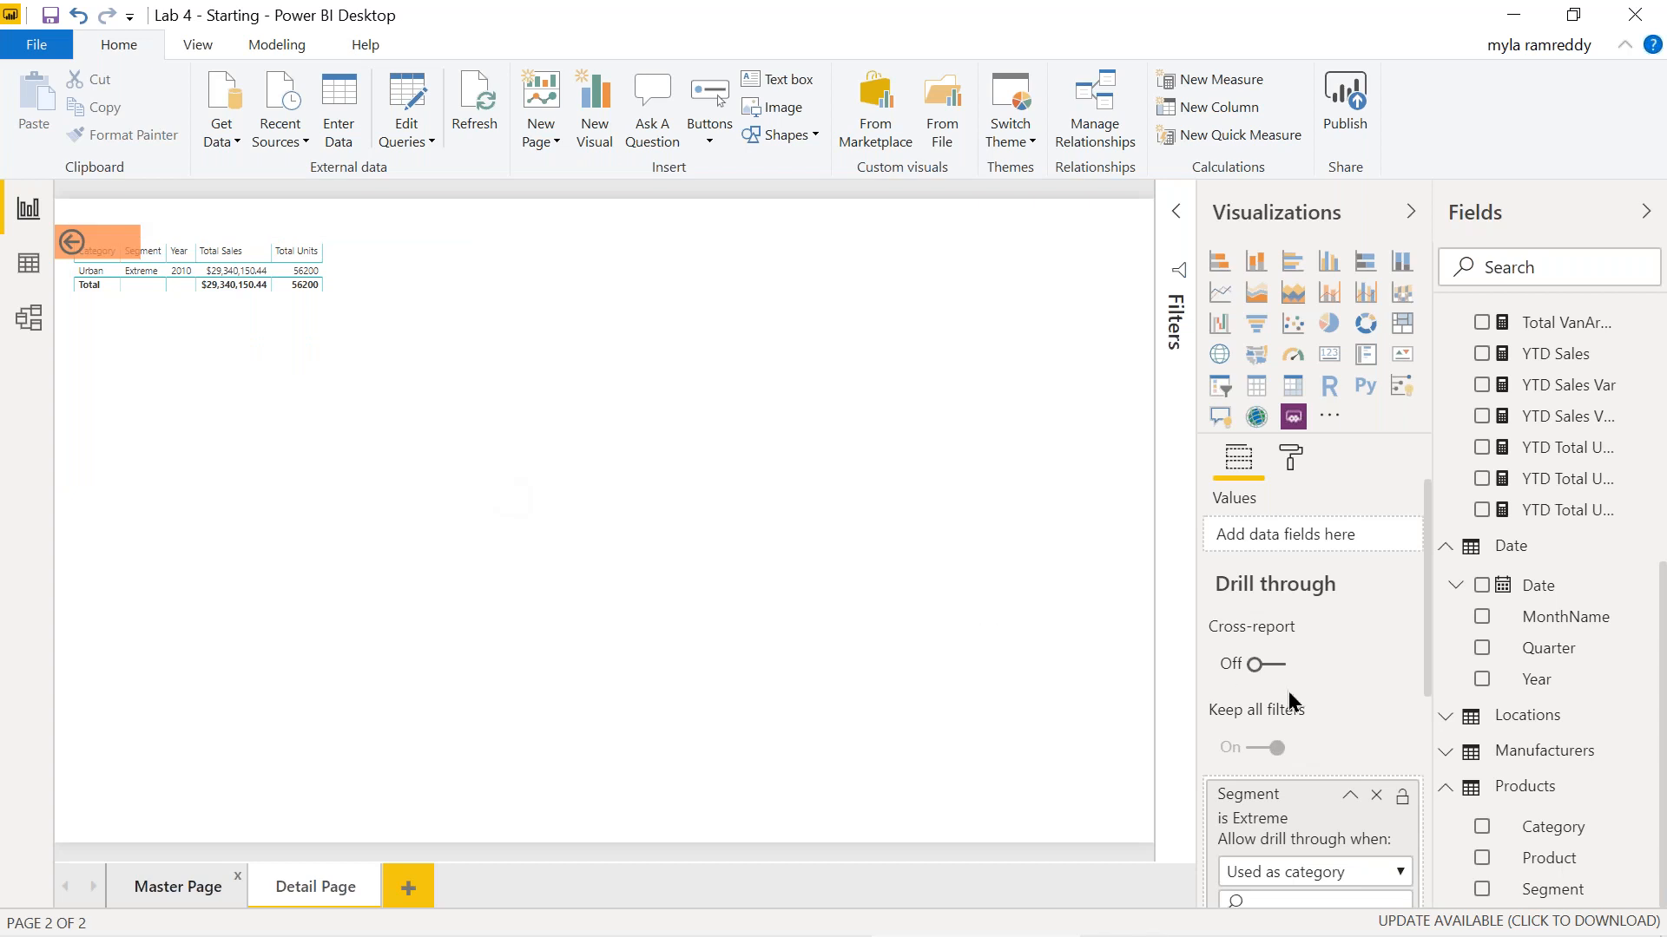
scroll(1288, 707, down, 5)
scroll(1289, 706, up, 4)
scroll(1288, 707, down, 4)
scroll(1315, 627, up, 3)
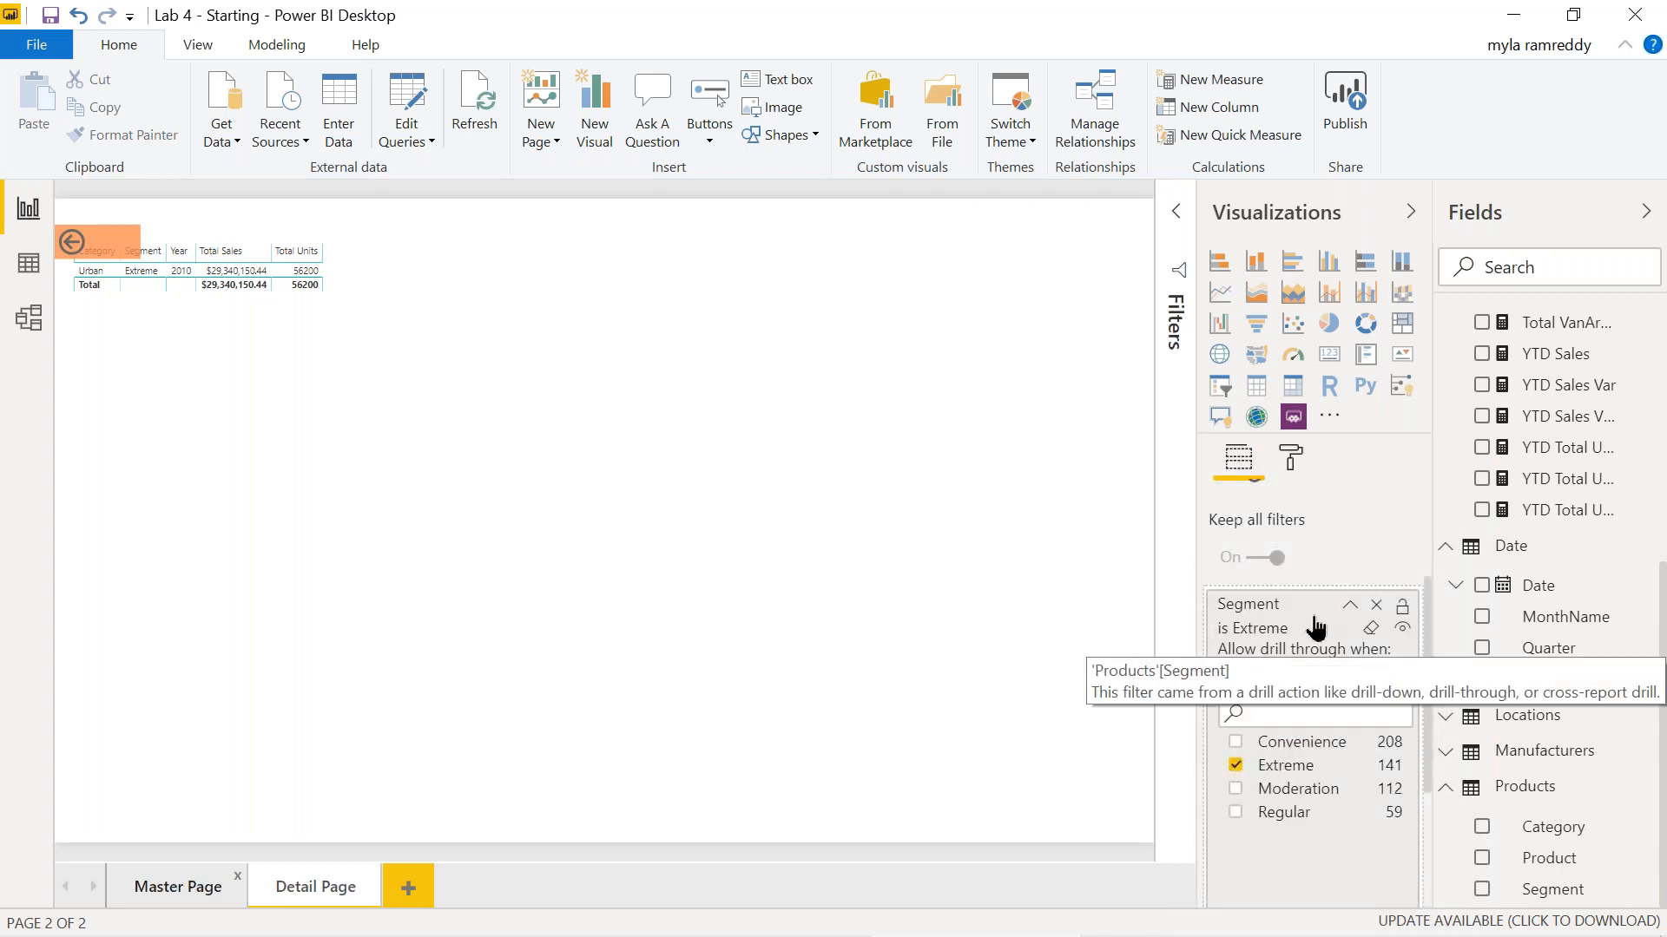
click(188, 894)
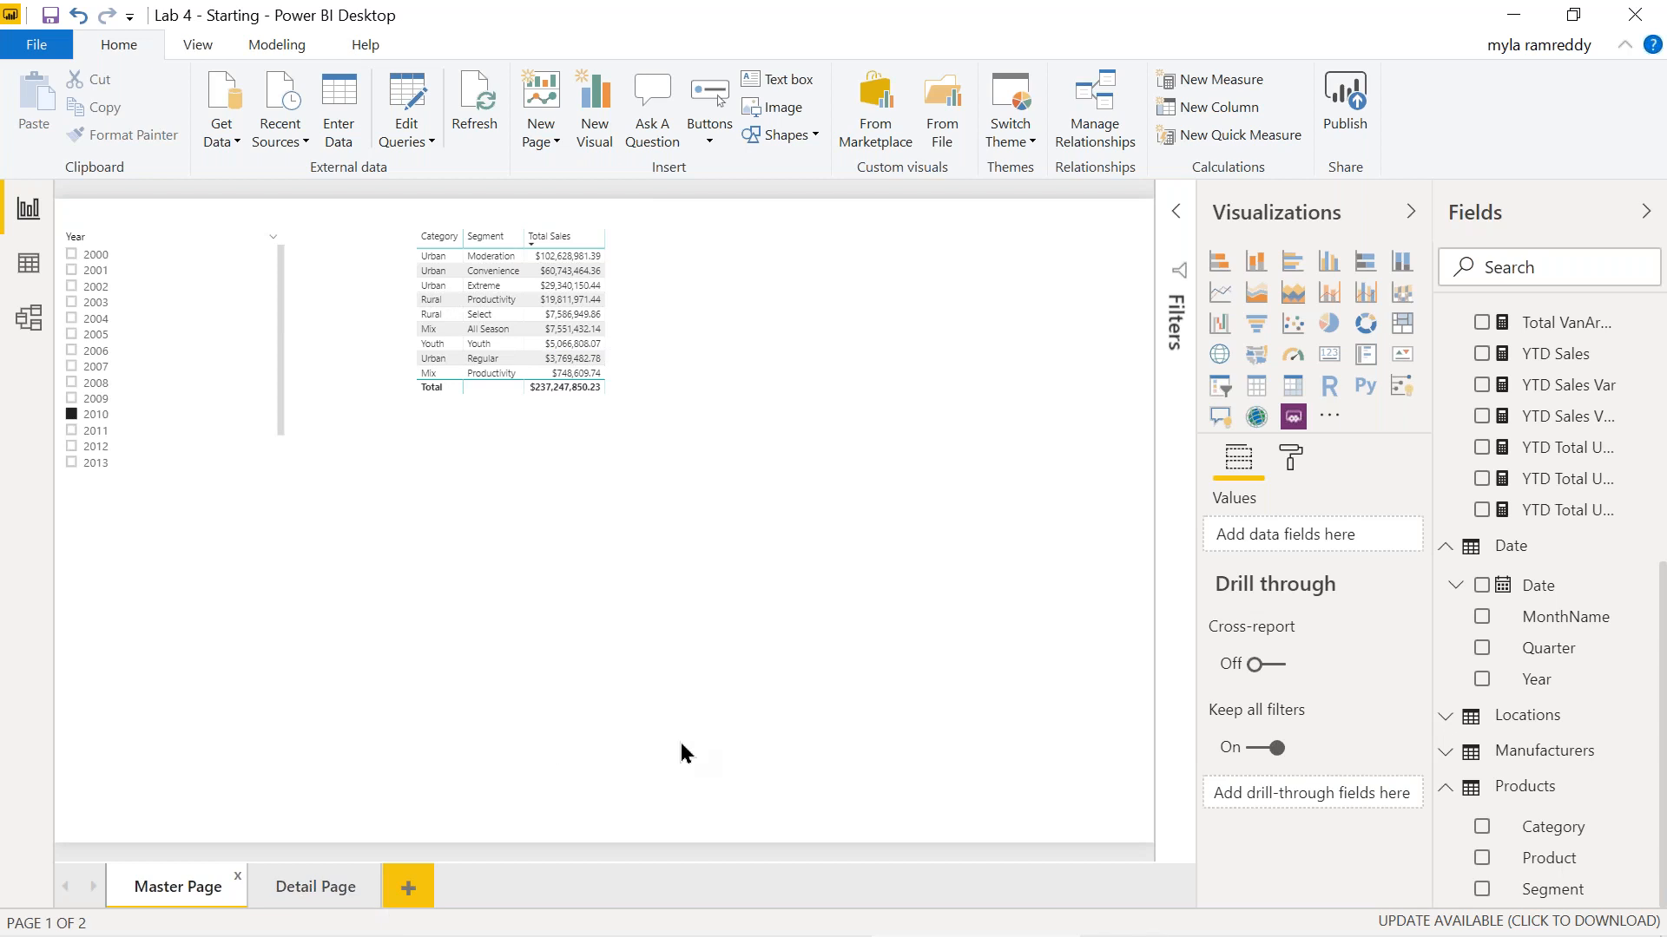
Clear the Detail Page's Segment Extreme, Total Sales, Category Urban and Year 2010 filters.
click(323, 898)
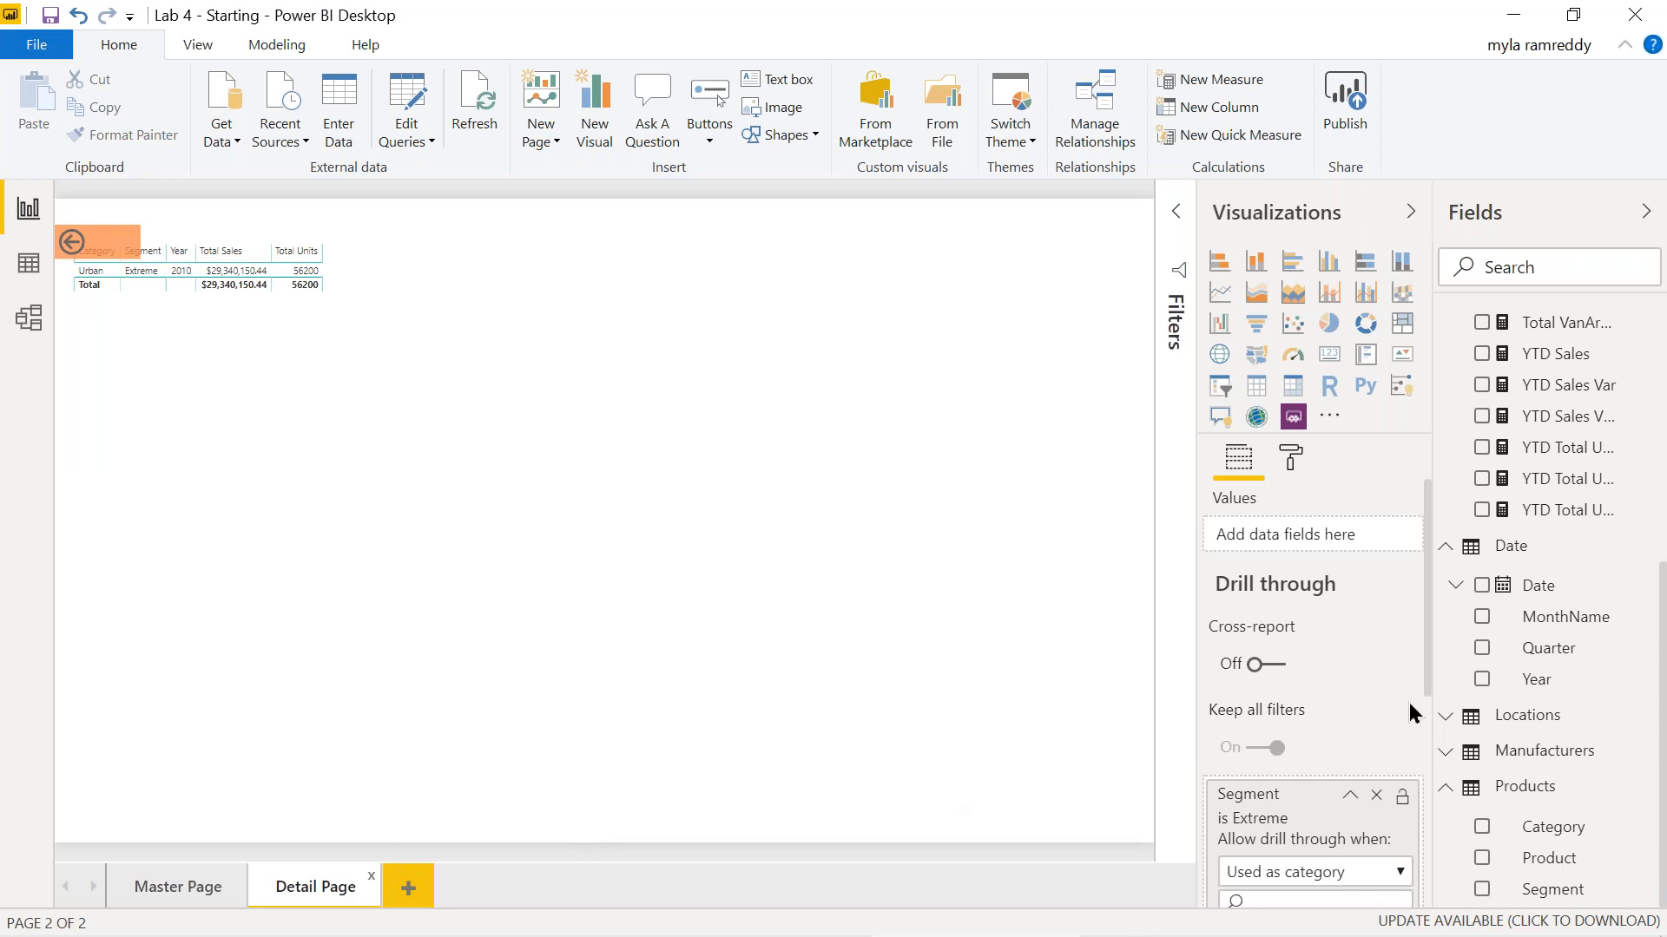
scroll(1409, 701, down, 3)
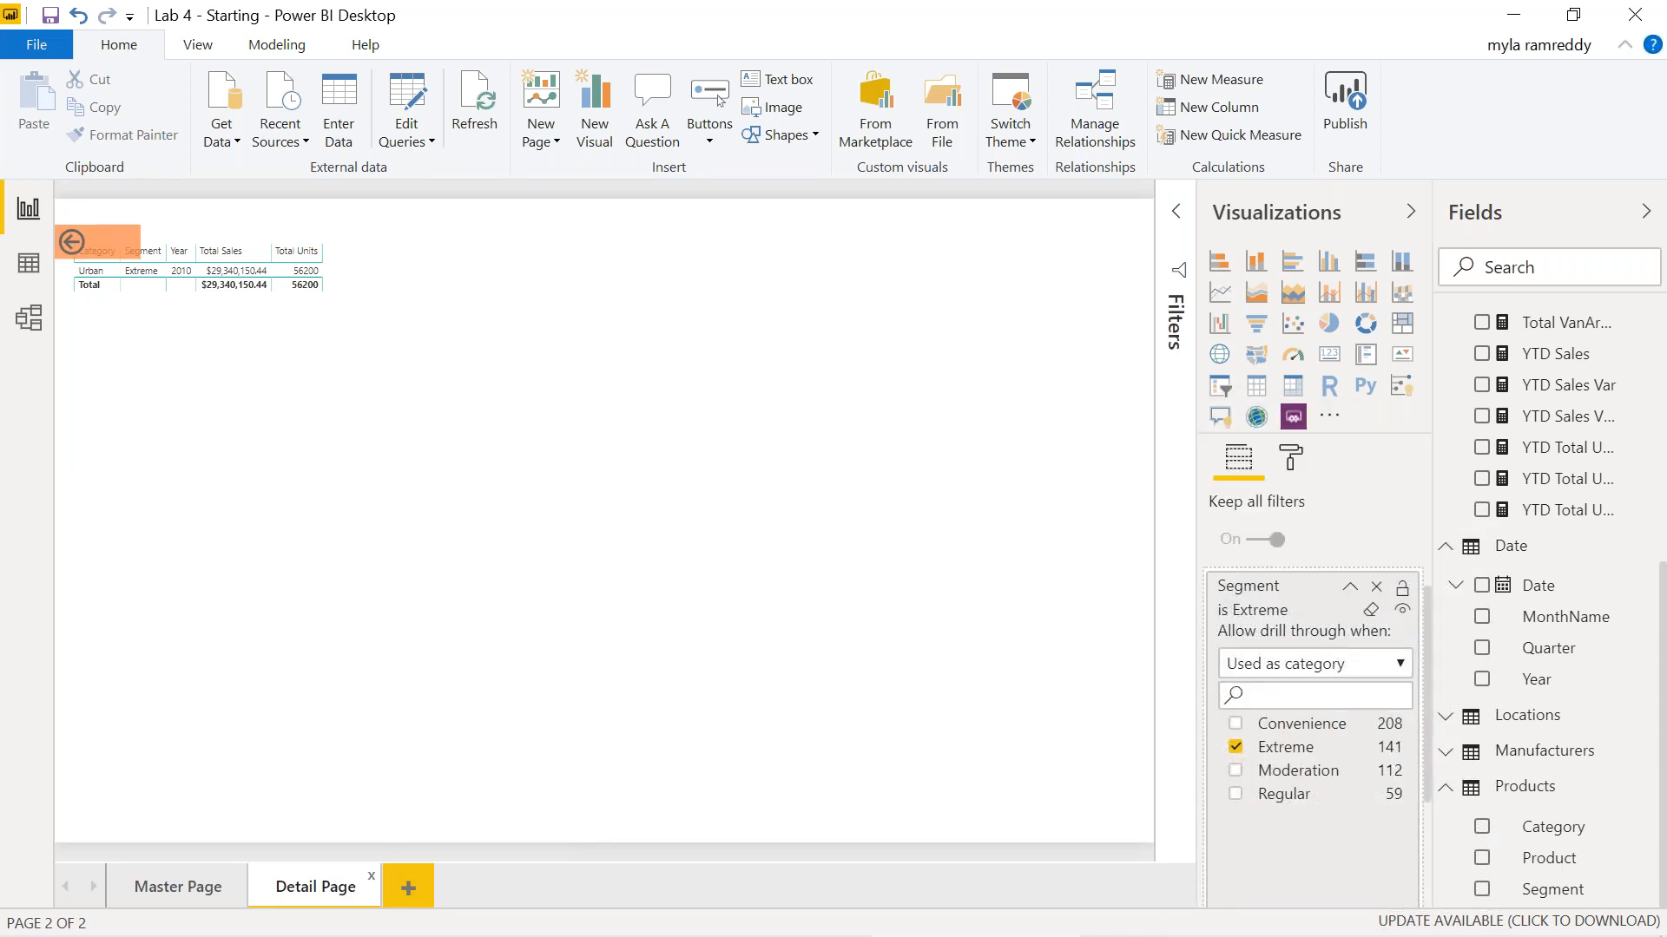
click(1376, 589)
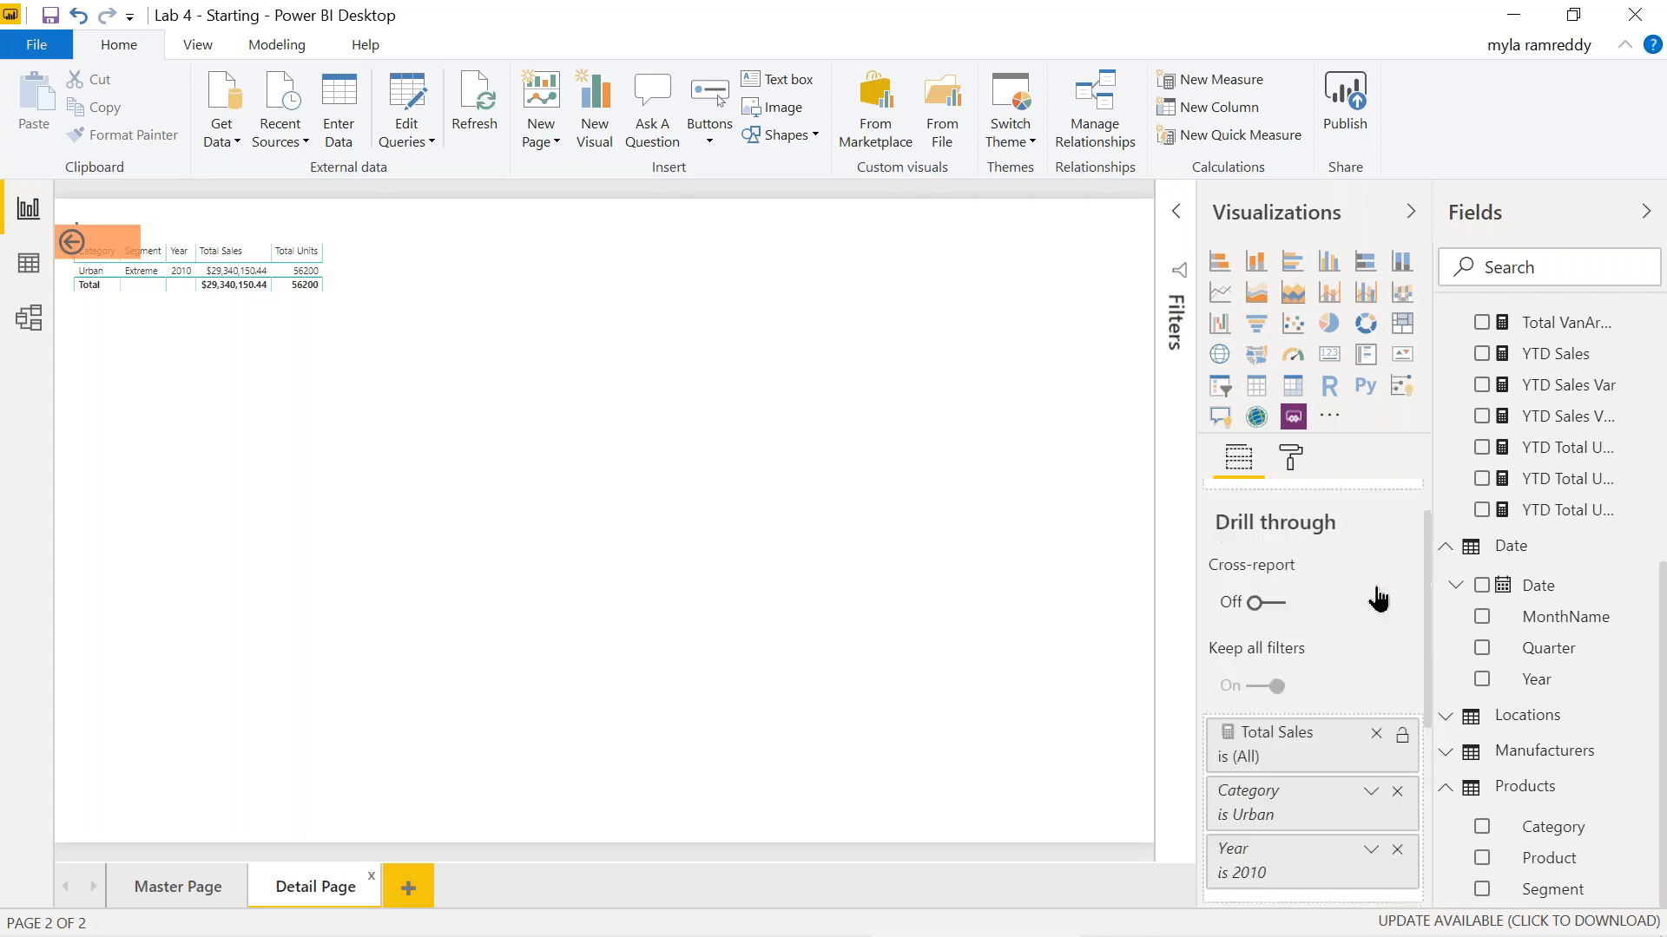
click(1377, 739)
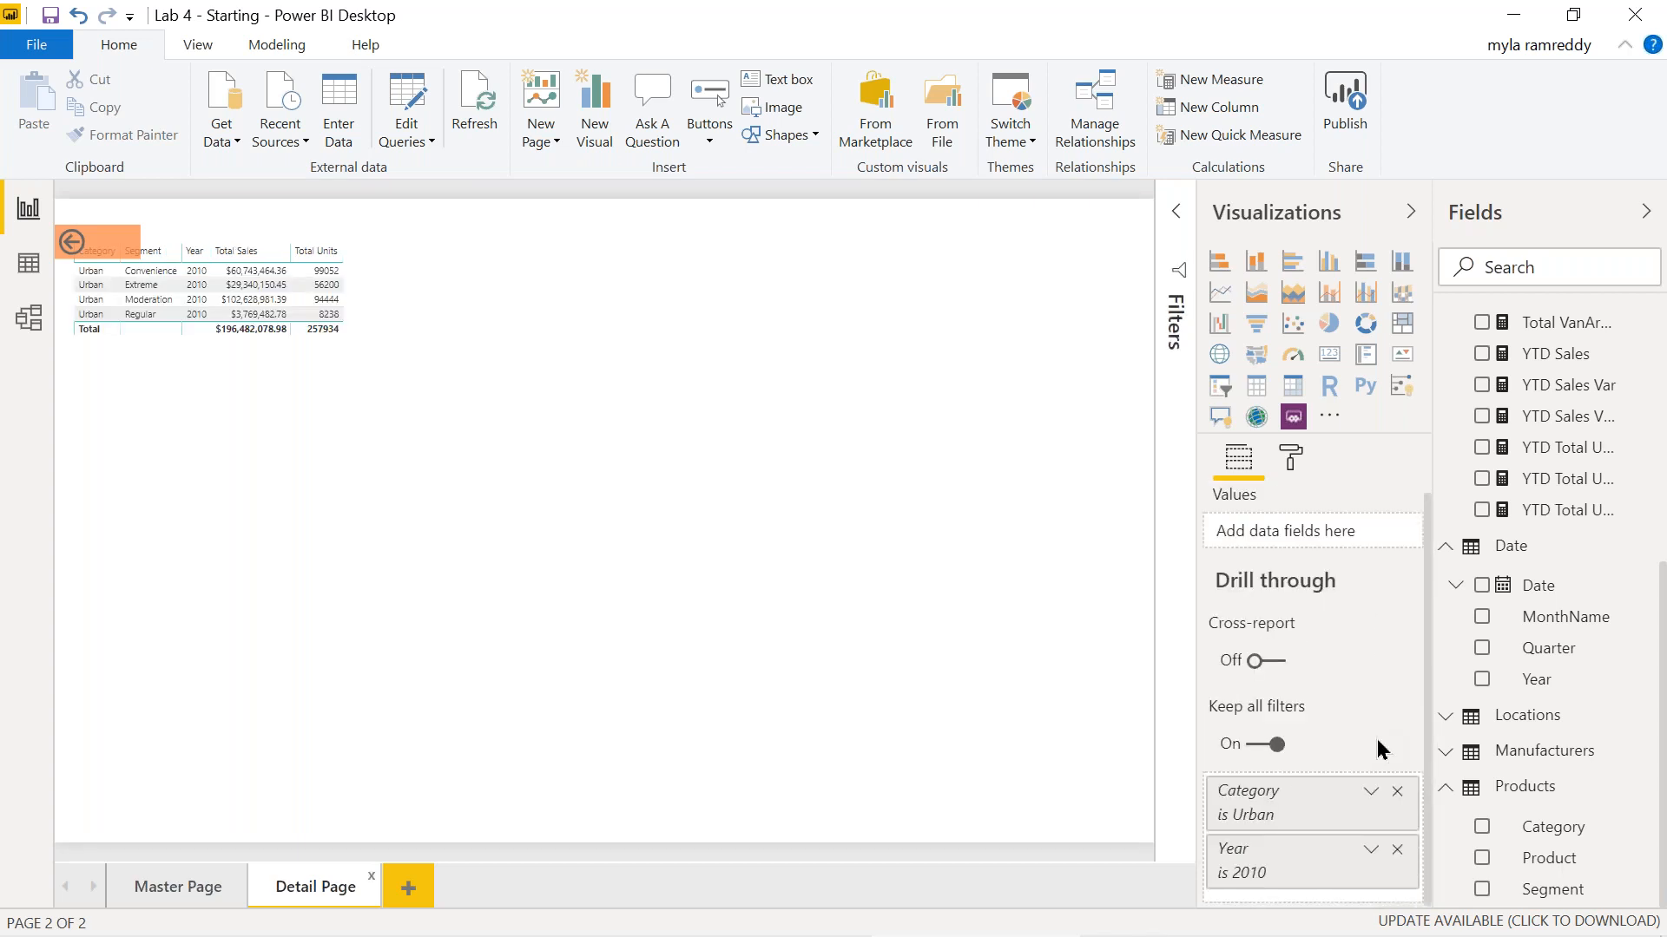
click(1397, 794)
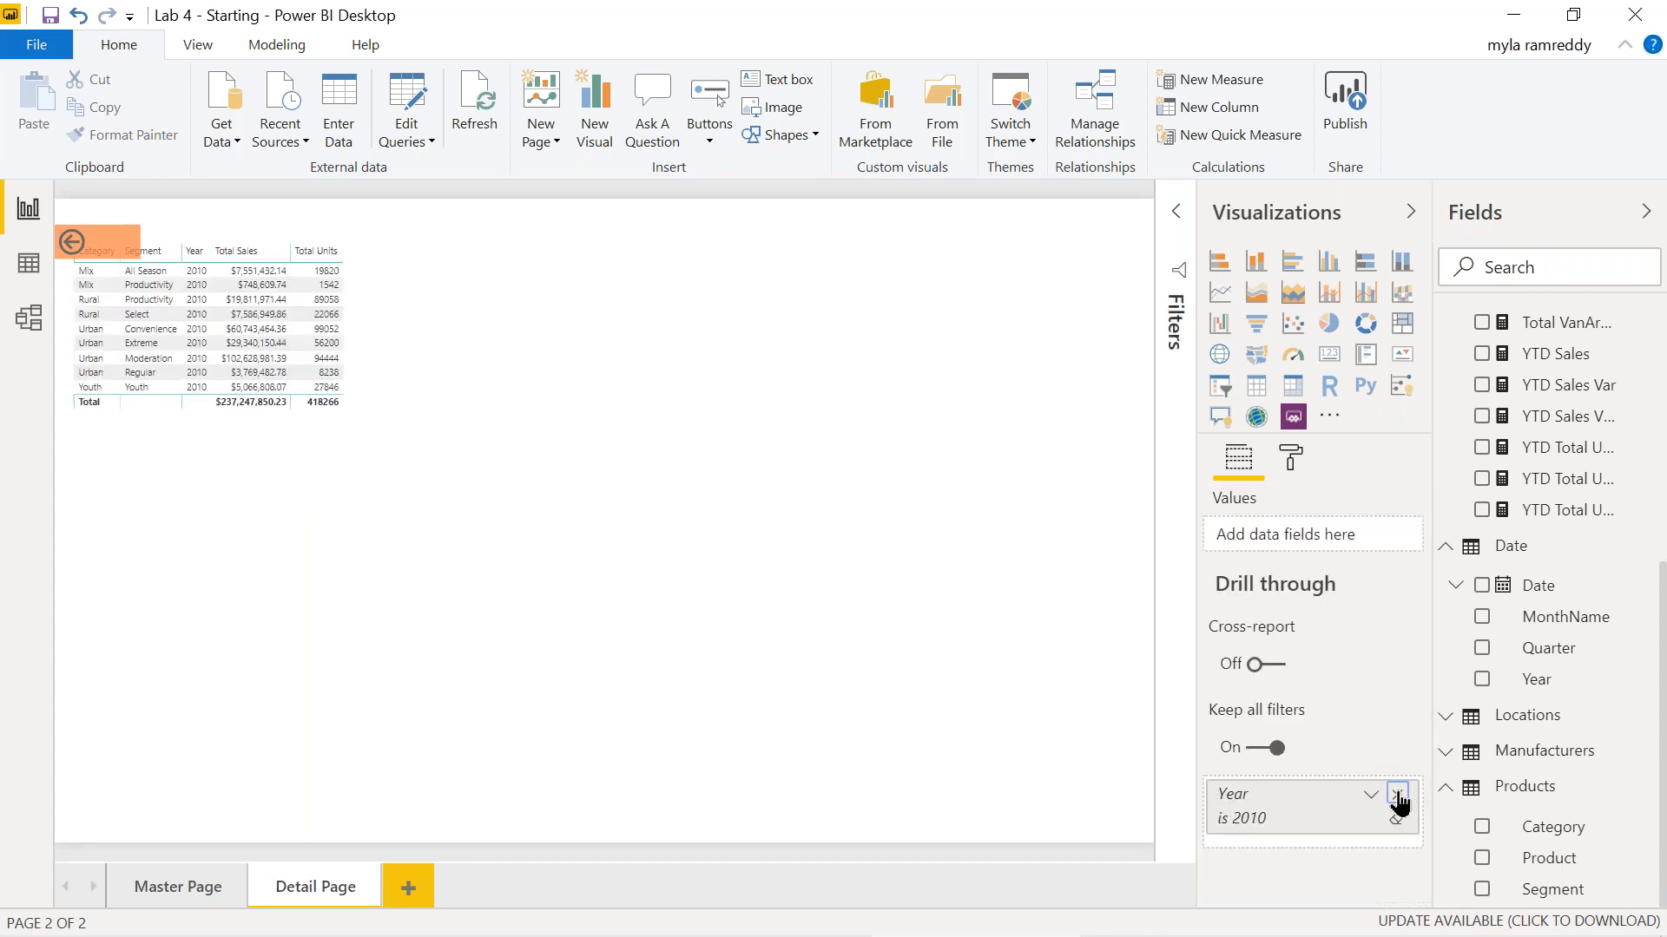
click(1397, 793)
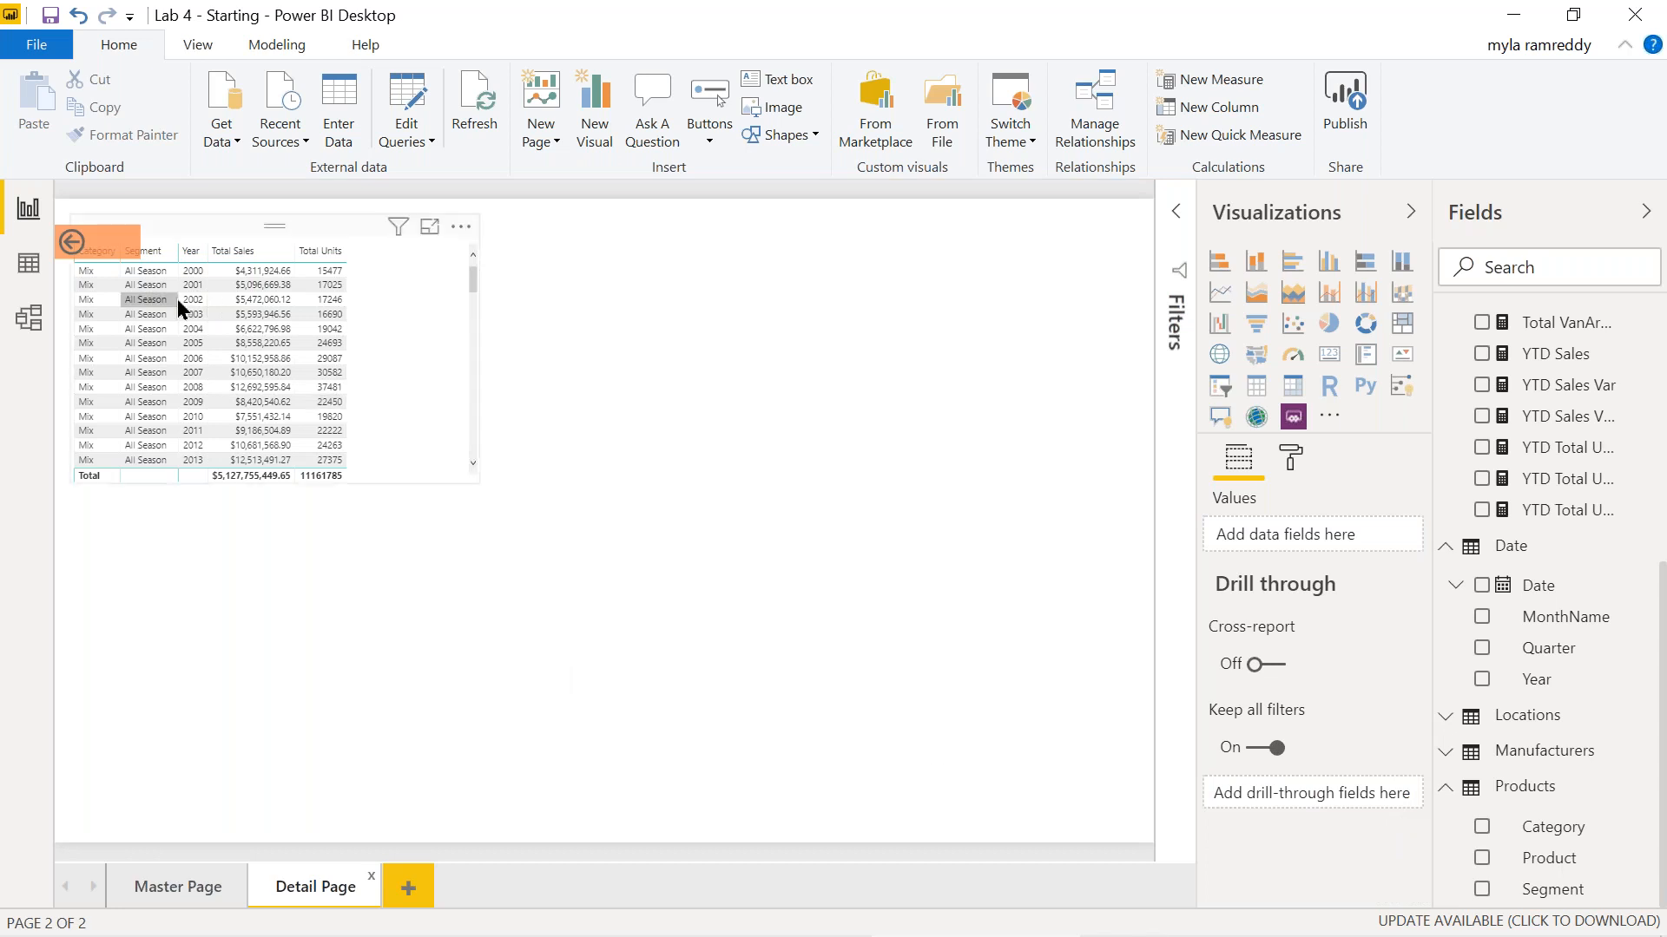
Delete the page's back button, then add Category as a Detail Page drill-through field.
click(90, 244)
key(Delete)
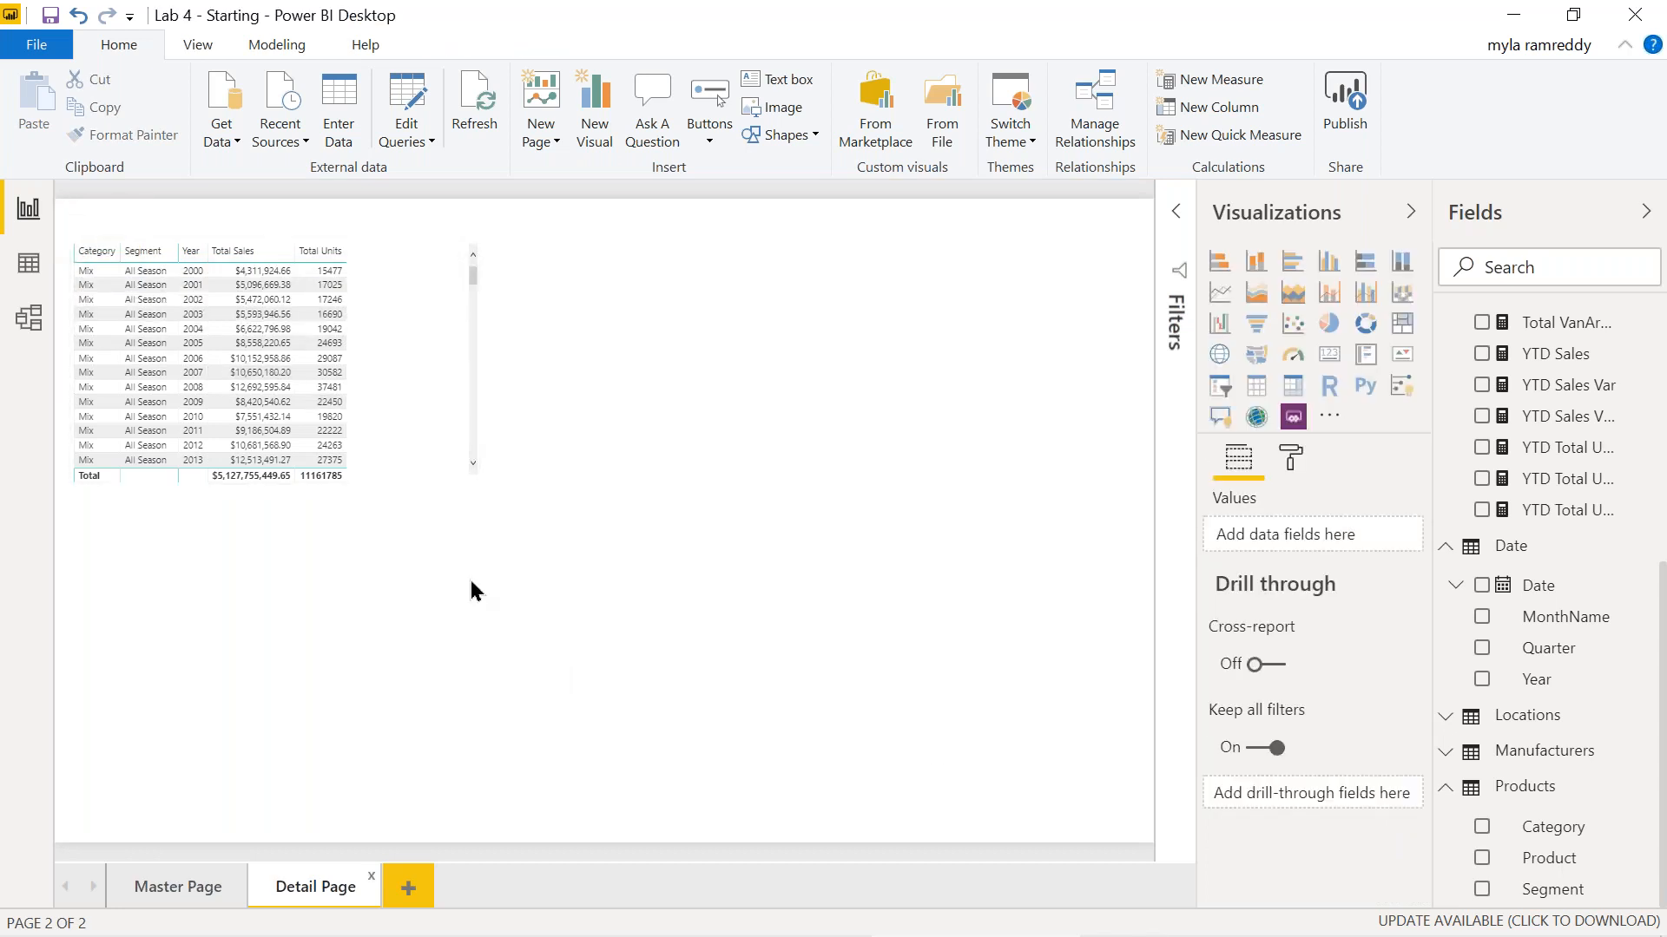
click(208, 878)
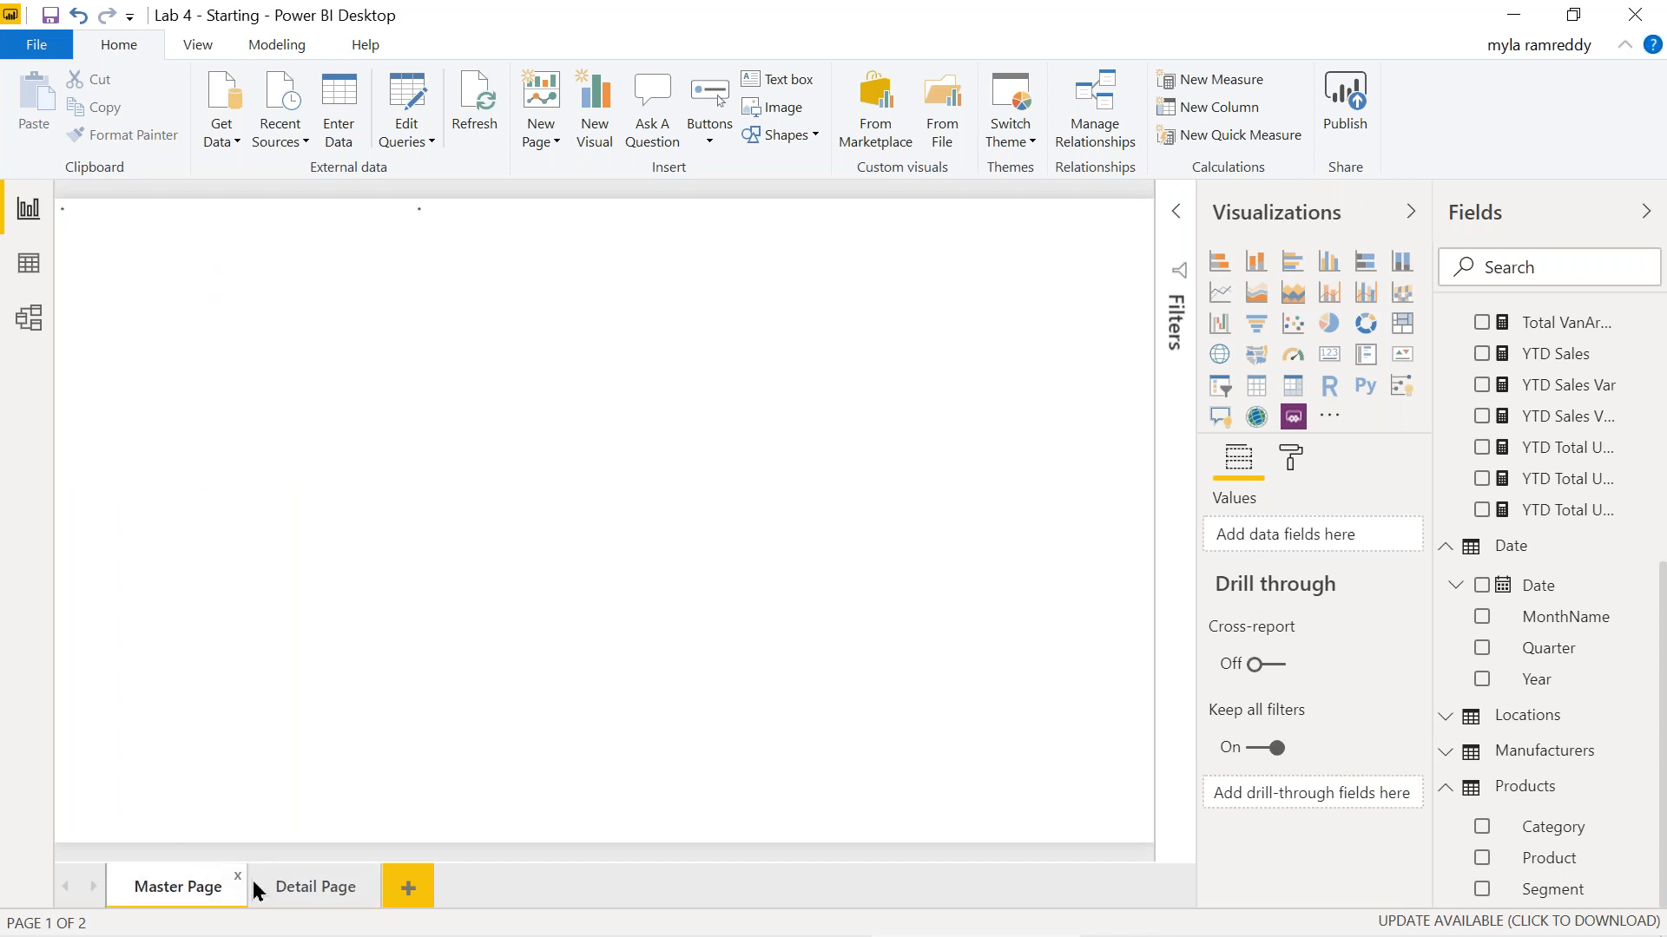
click(300, 890)
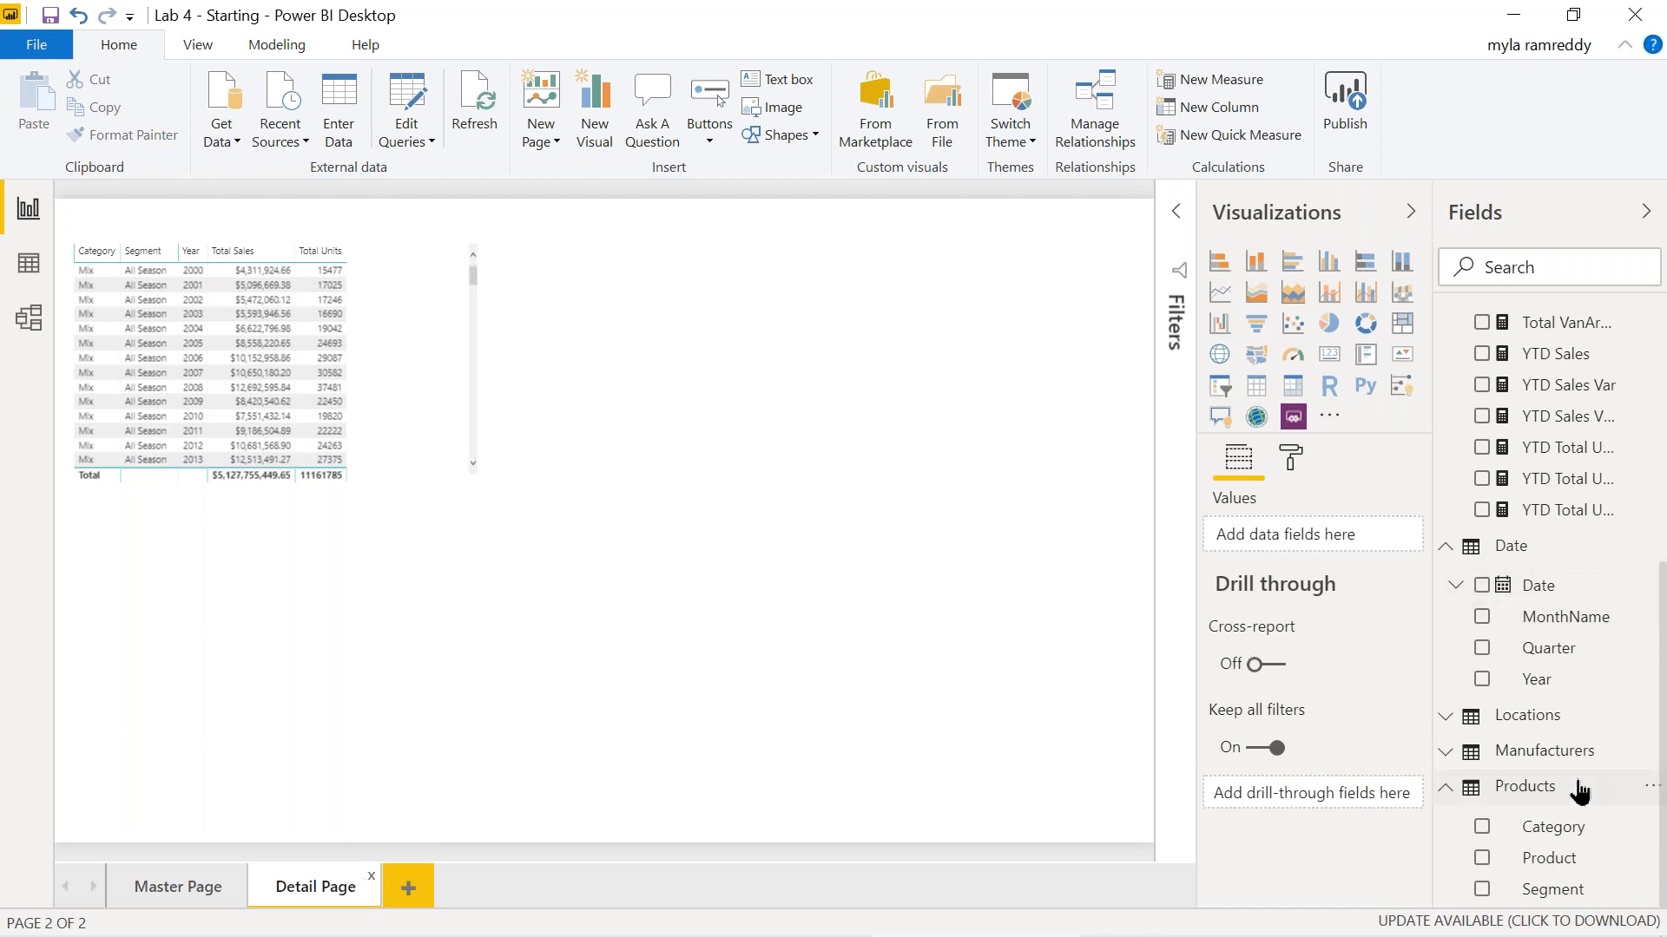
drag(1532, 833, 1320, 794)
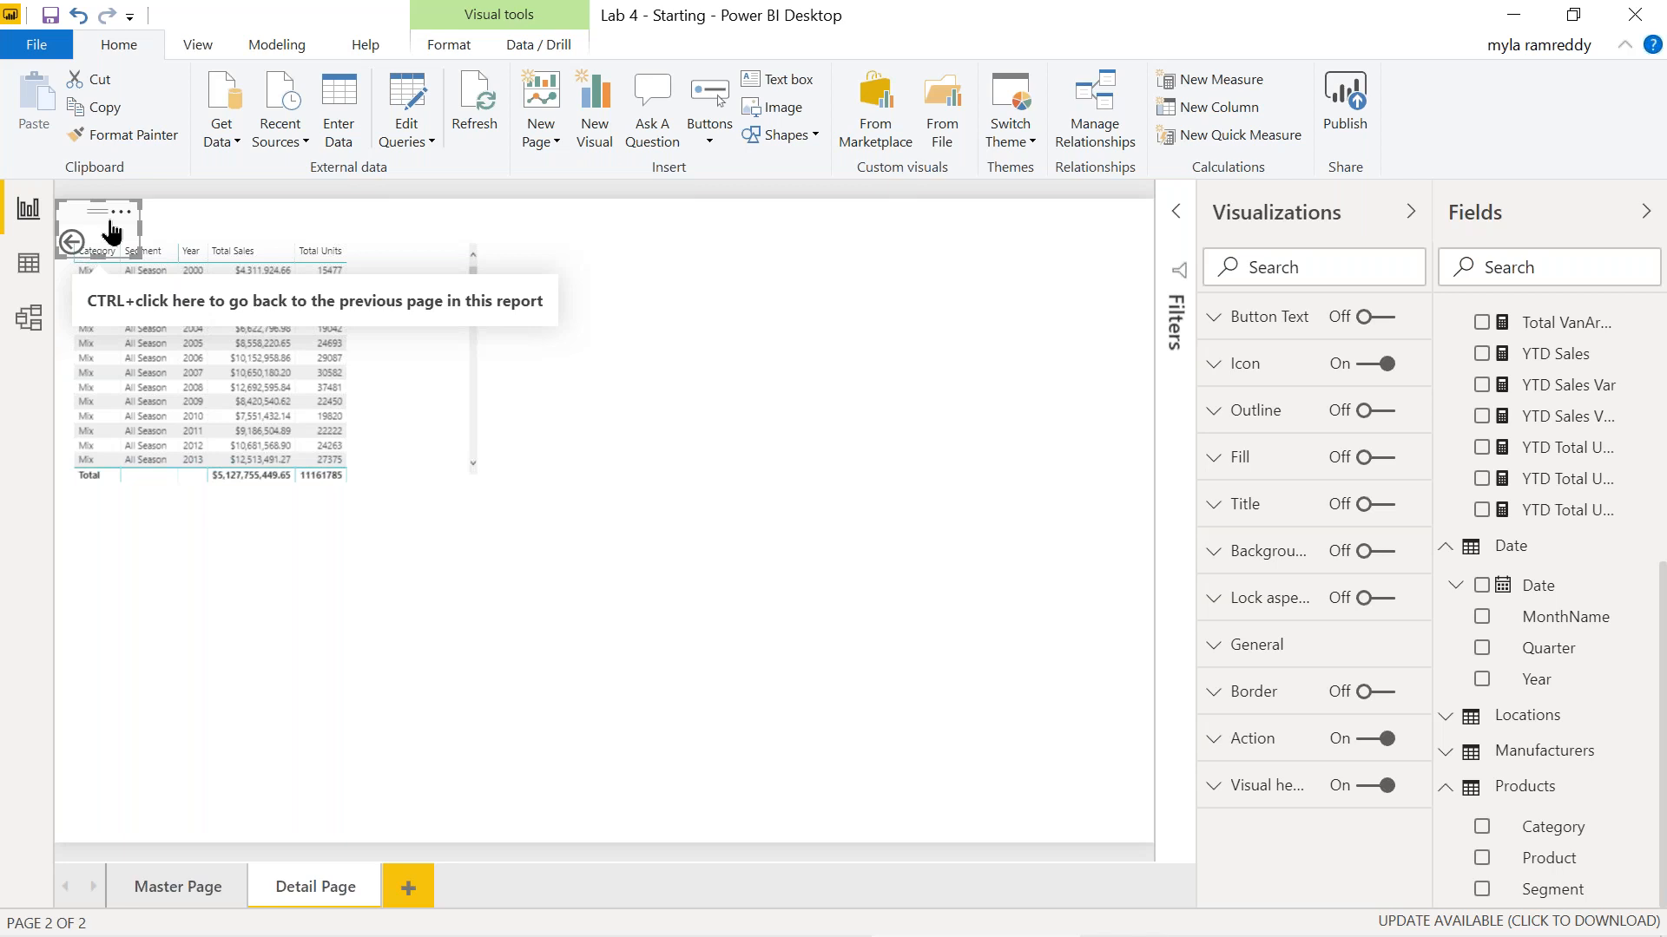
Insert backbutton.jpg from This PC > Pictures as an image on the Detail Page.
click(779, 106)
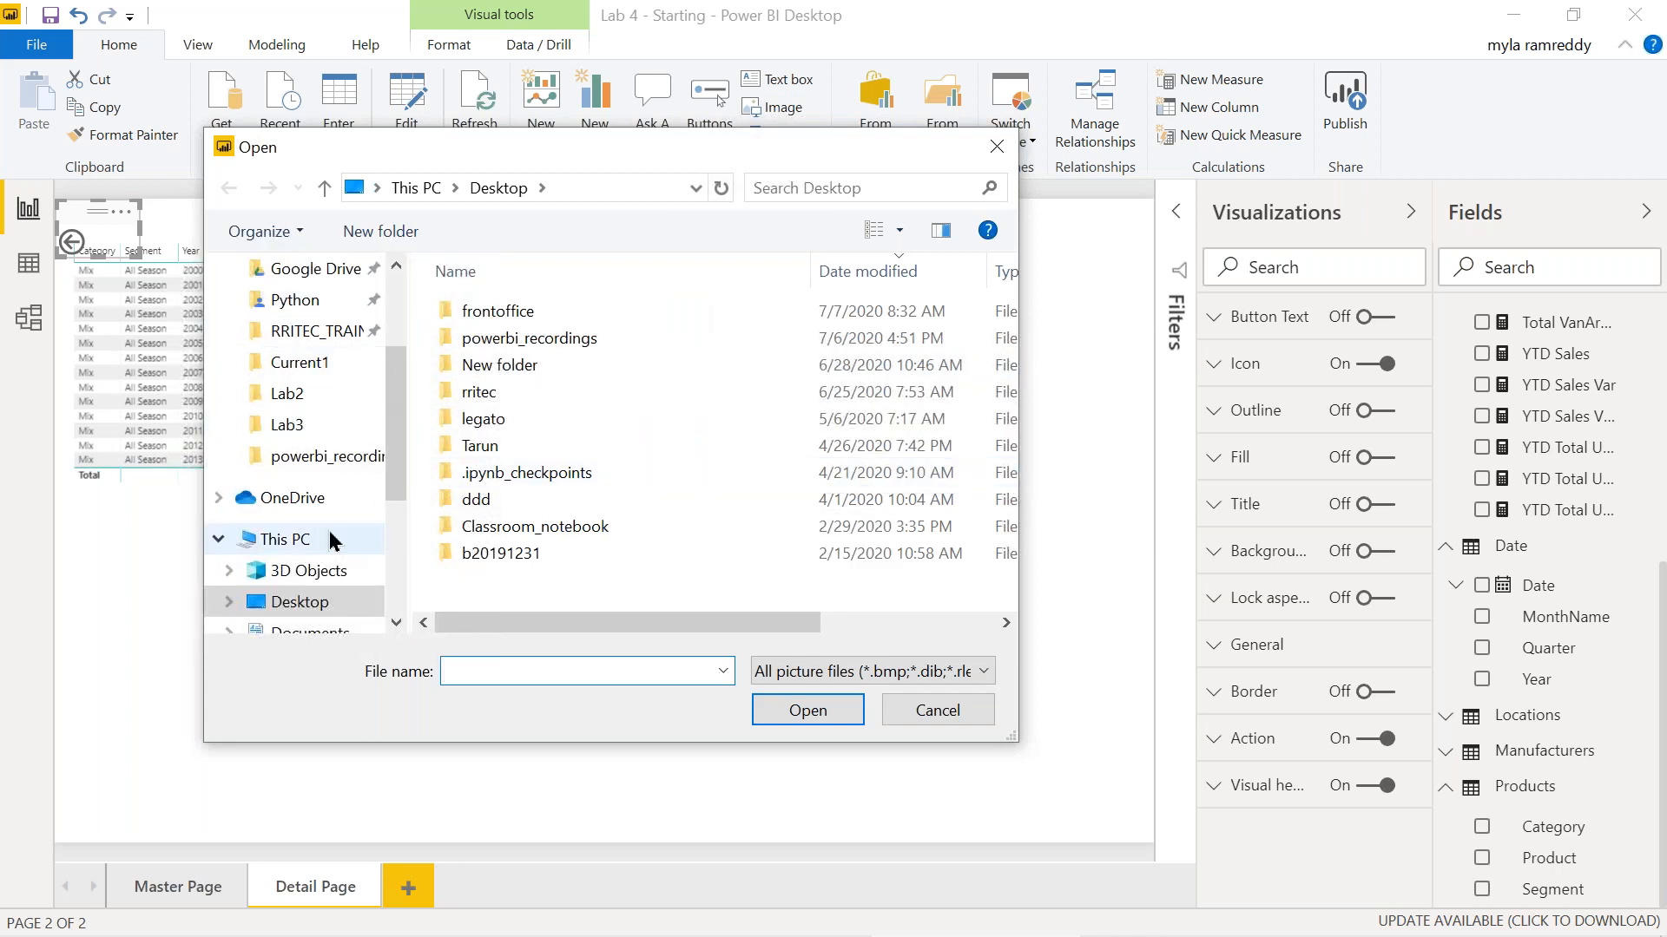
scroll(333, 539, down, 1)
scroll(333, 539, down, 2)
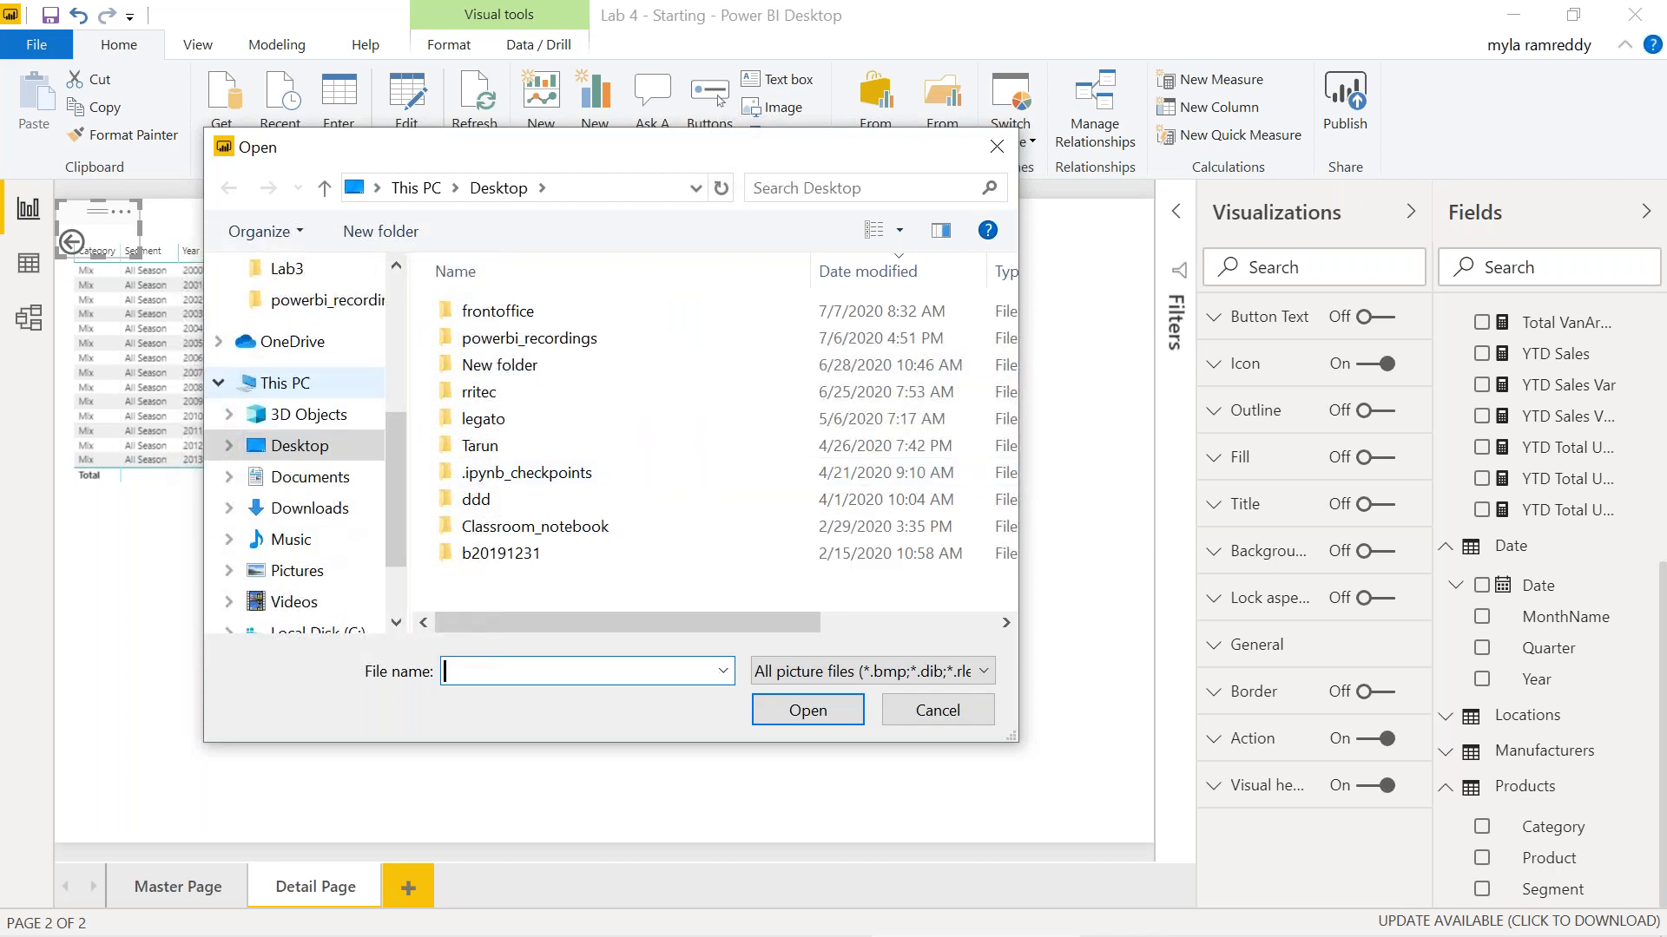
click(299, 572)
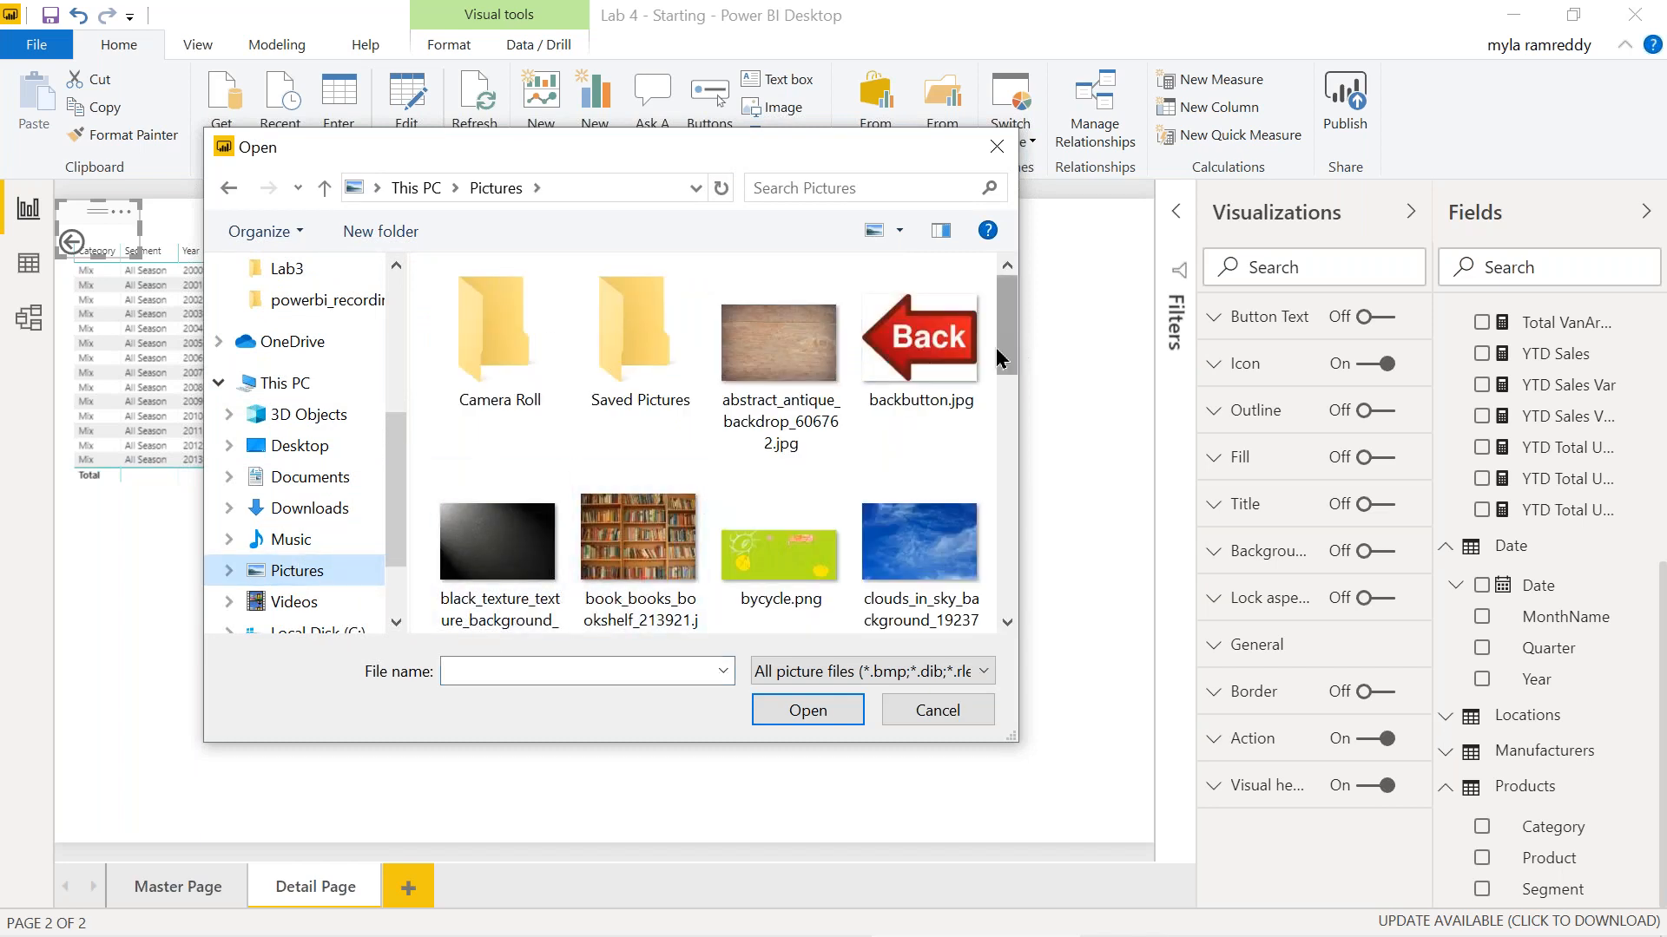
click(916, 360)
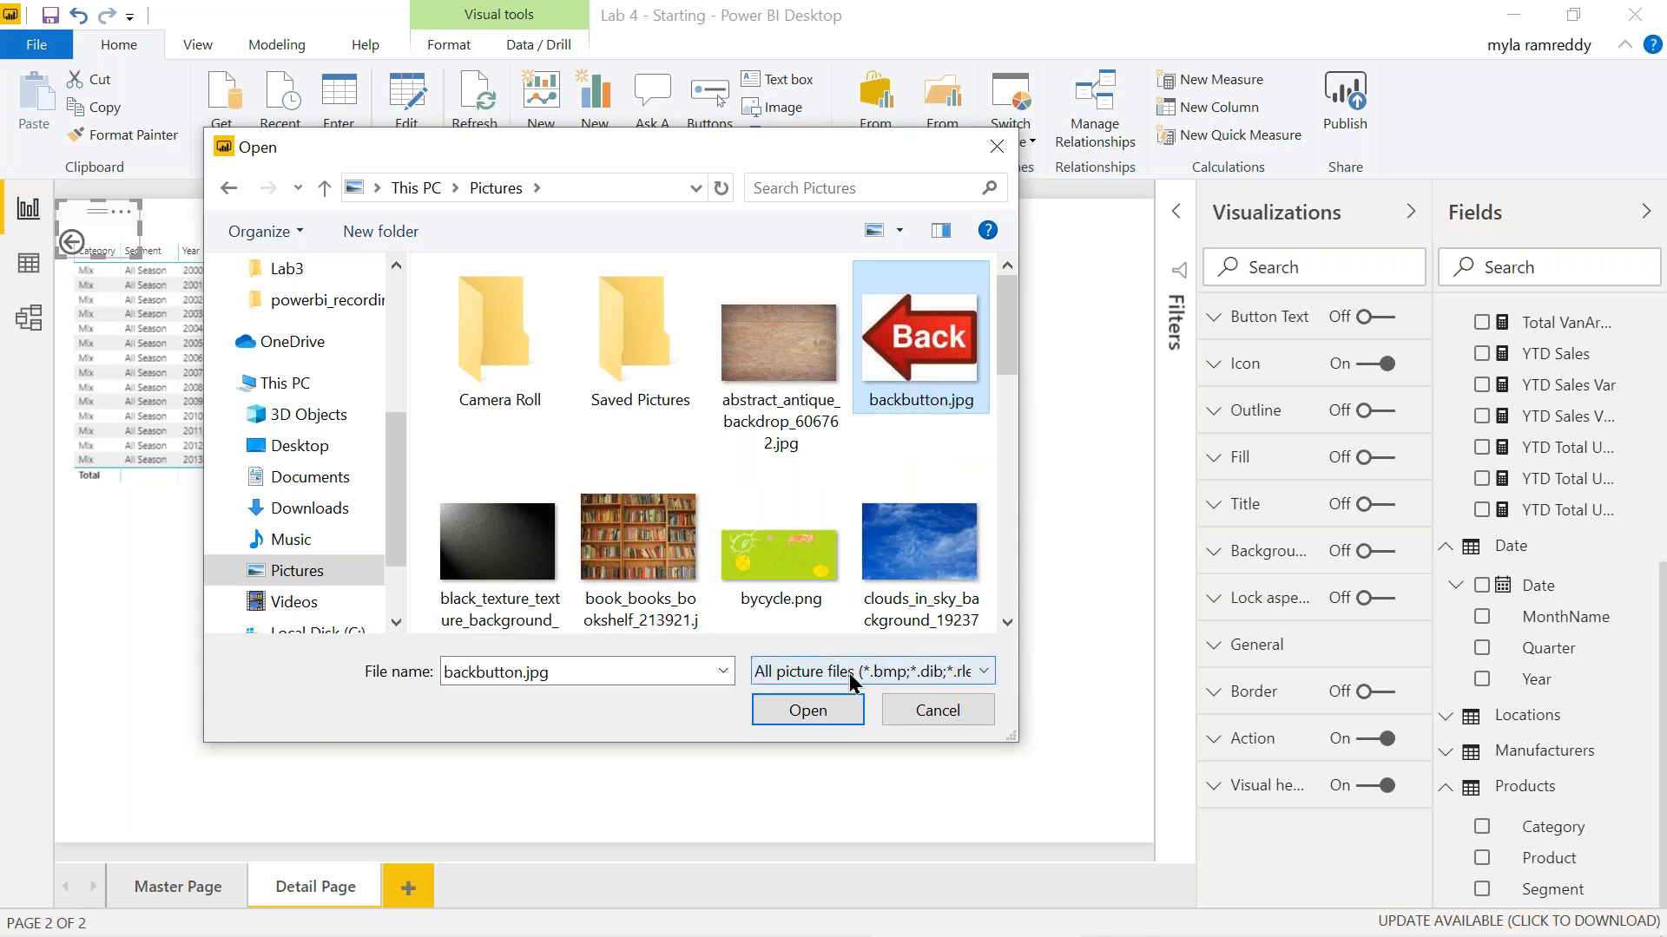
click(821, 714)
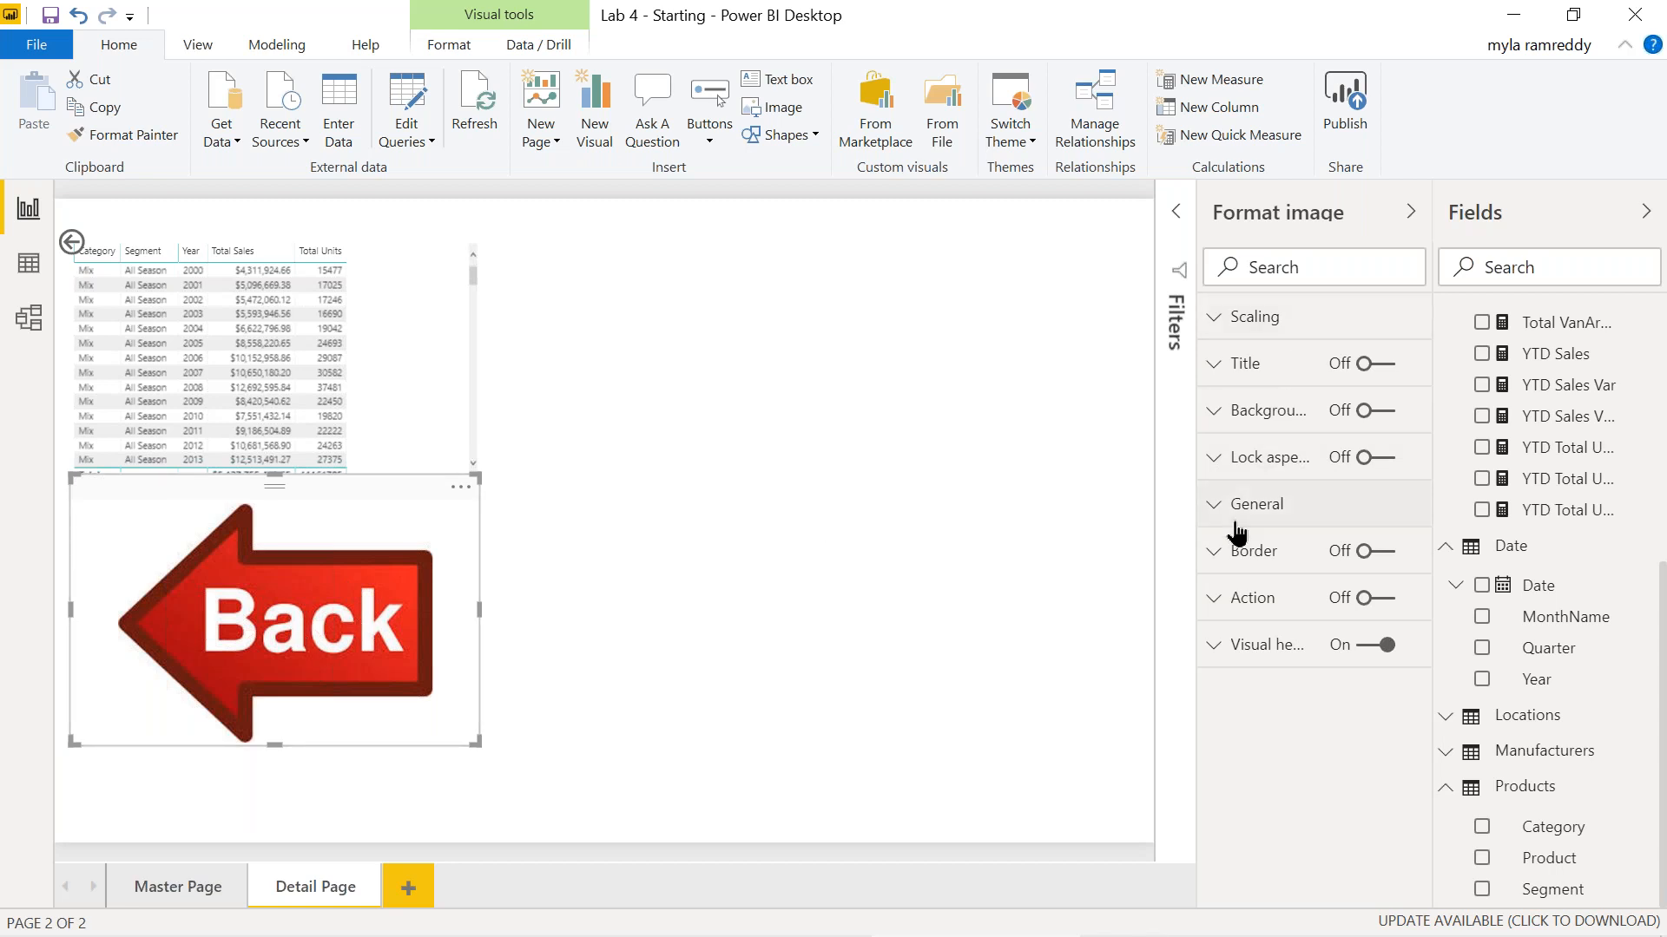
Turn on the Back image's Back action and shrink the image.
click(1213, 603)
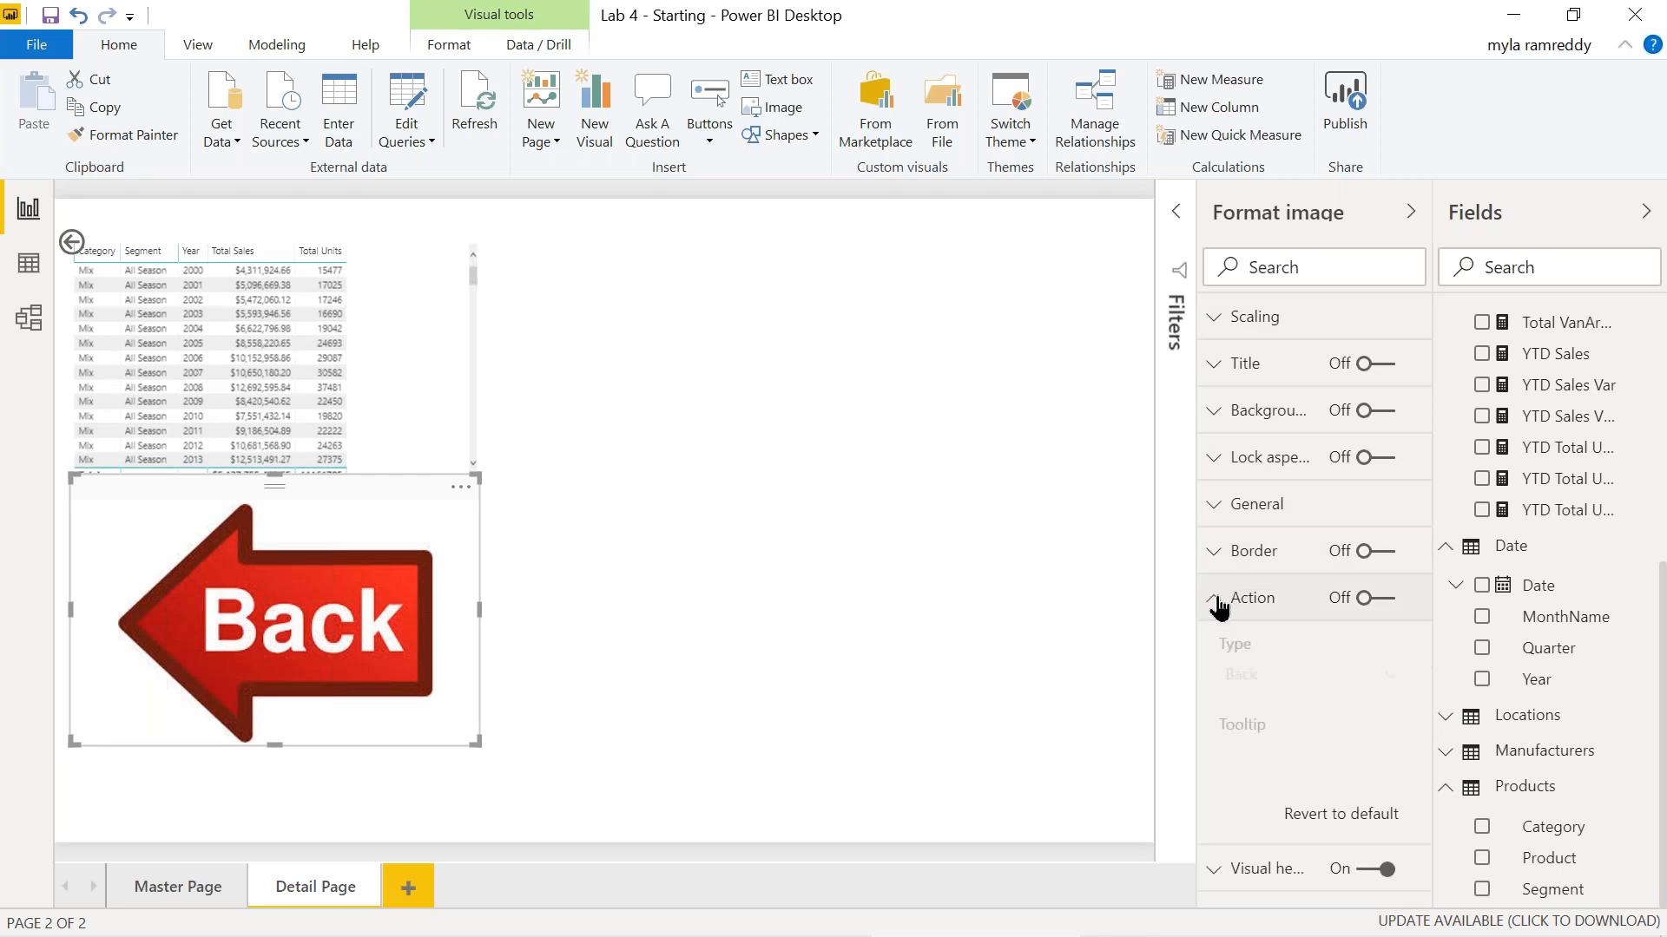
click(1387, 601)
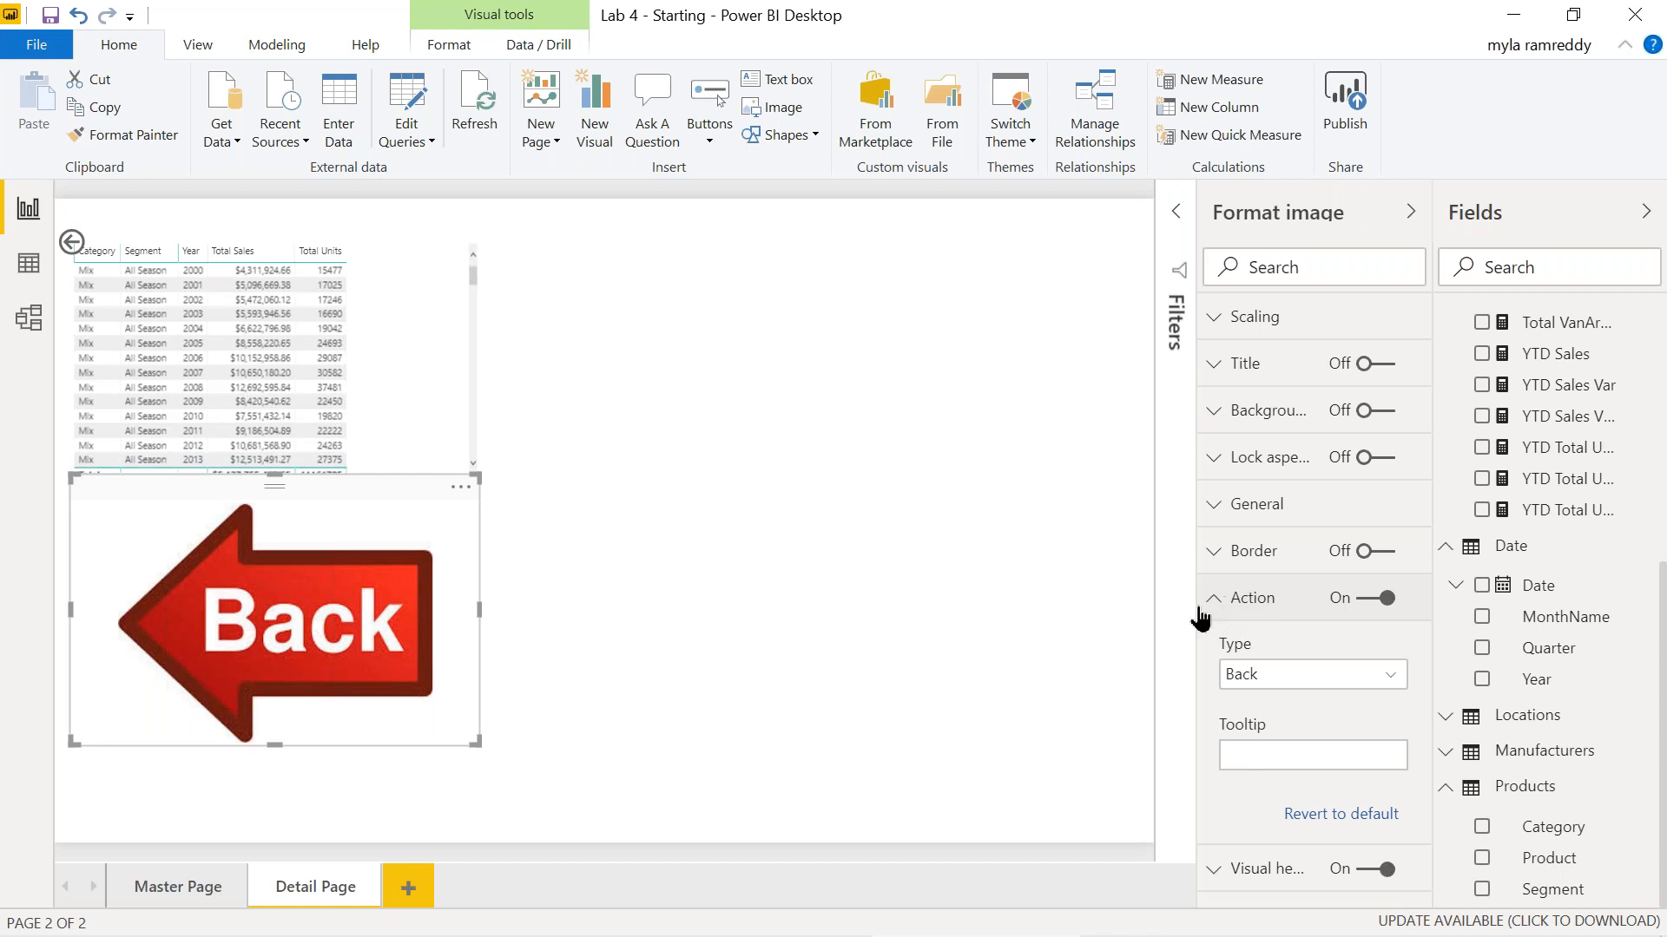
drag(280, 740, 283, 568)
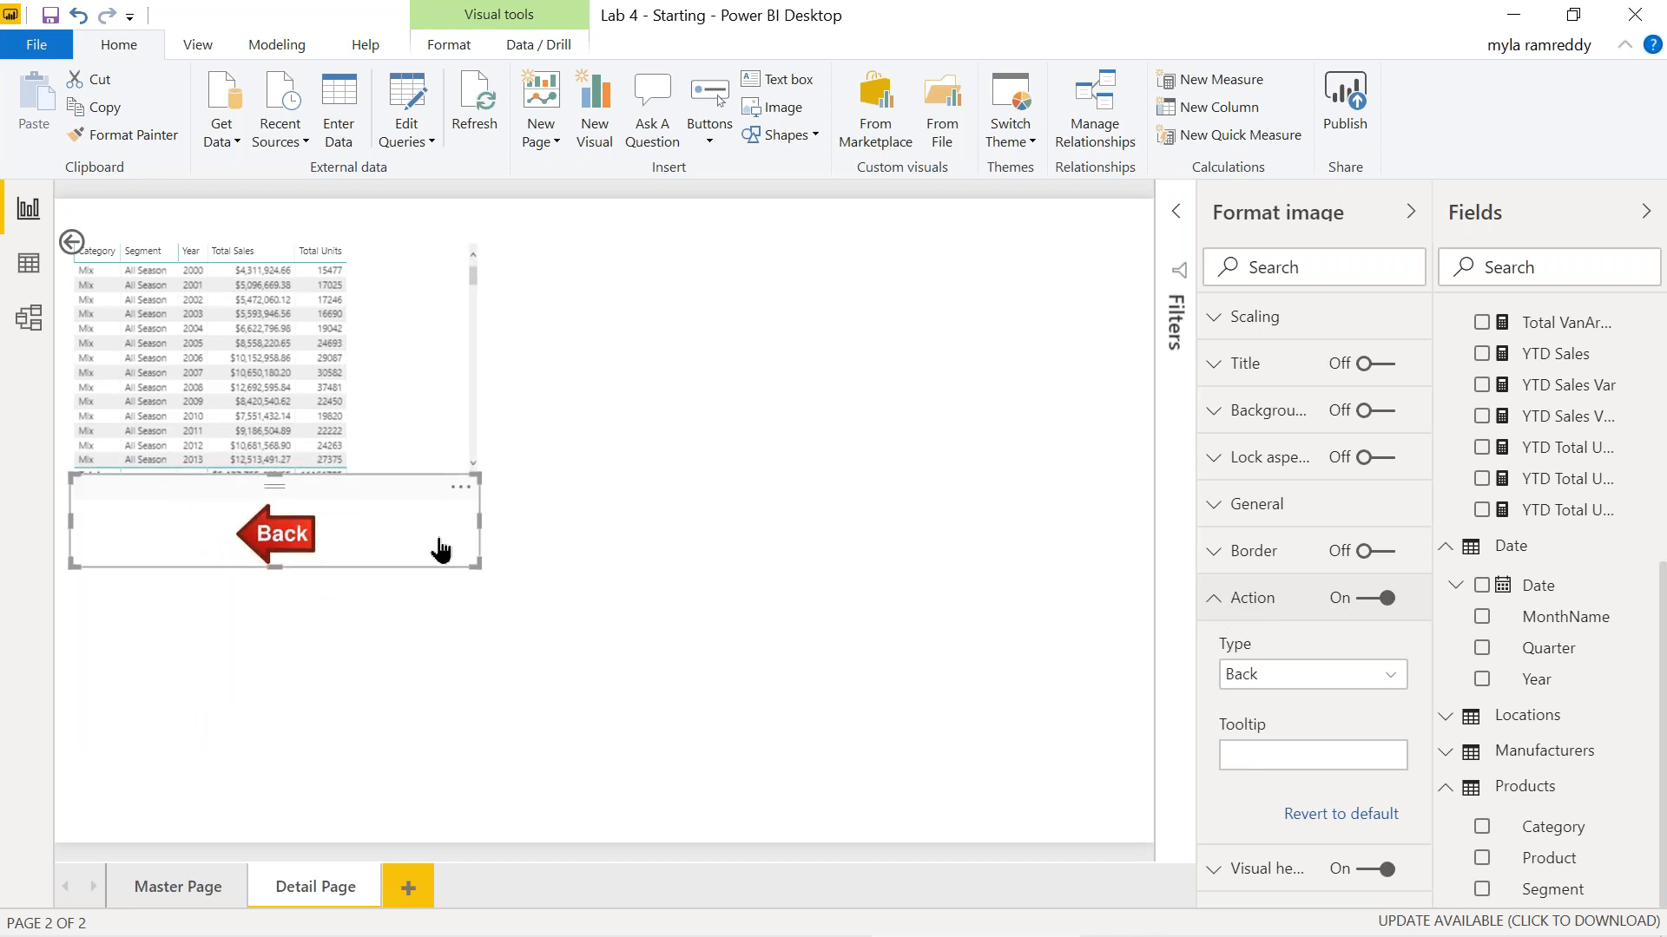
drag(482, 523, 158, 517)
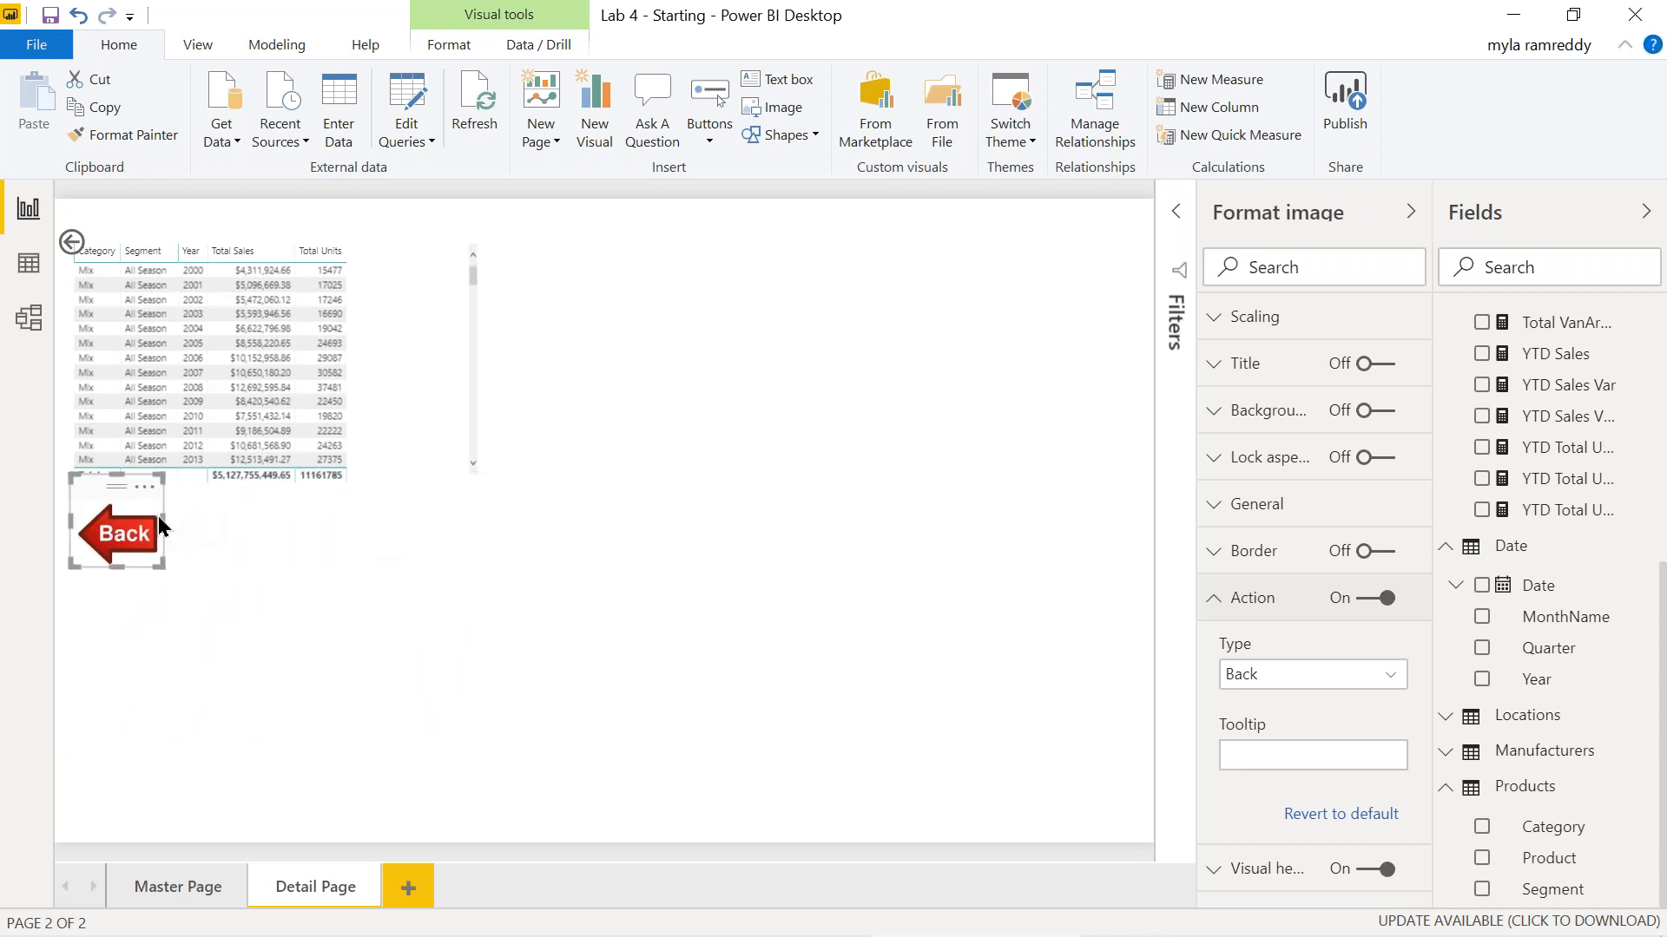
Replace the default back button with the Back image at top-left, then return to Master Page.
click(96, 239)
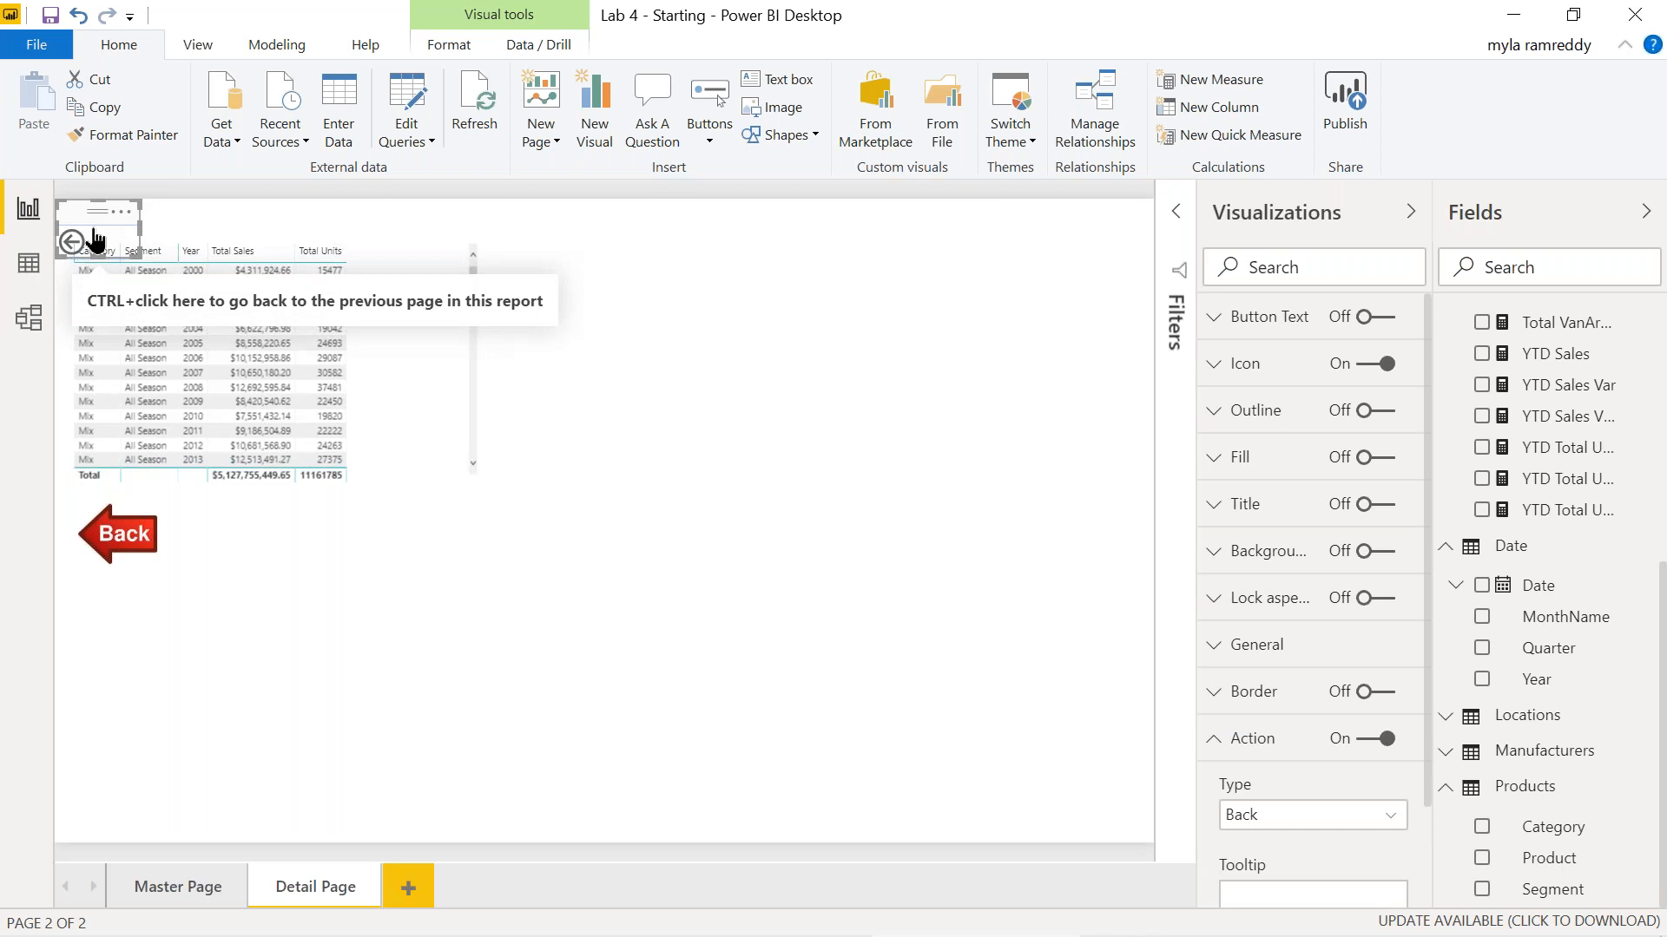
key(Delete)
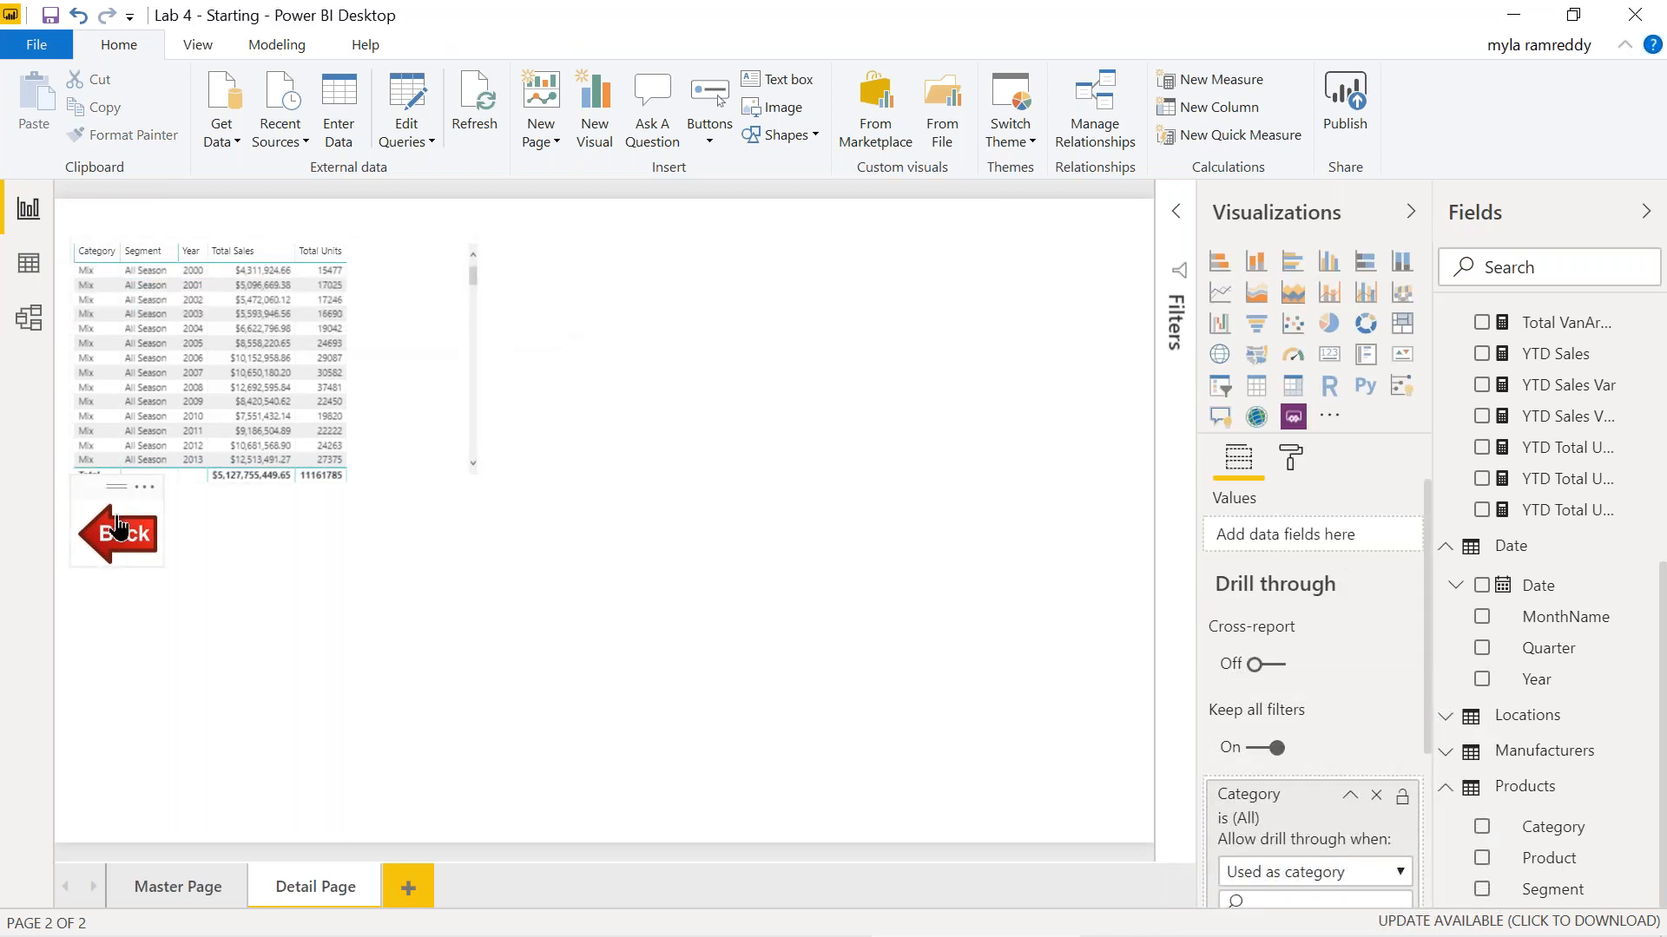
click(119, 527)
drag(119, 527, 71, 193)
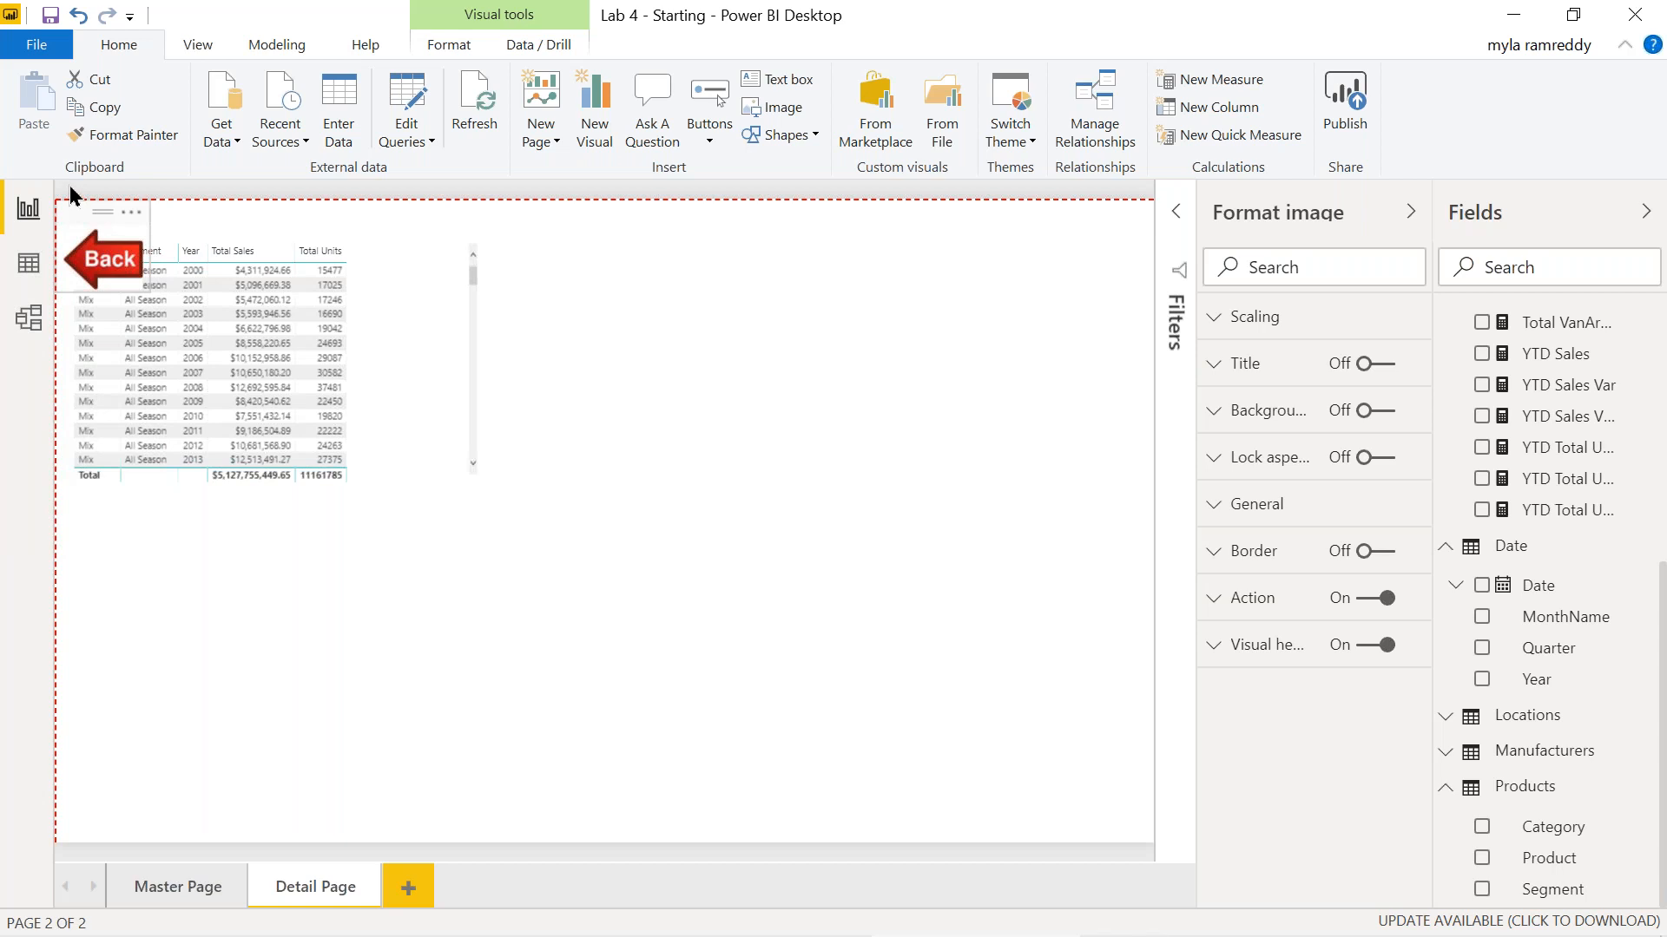
click(73, 194)
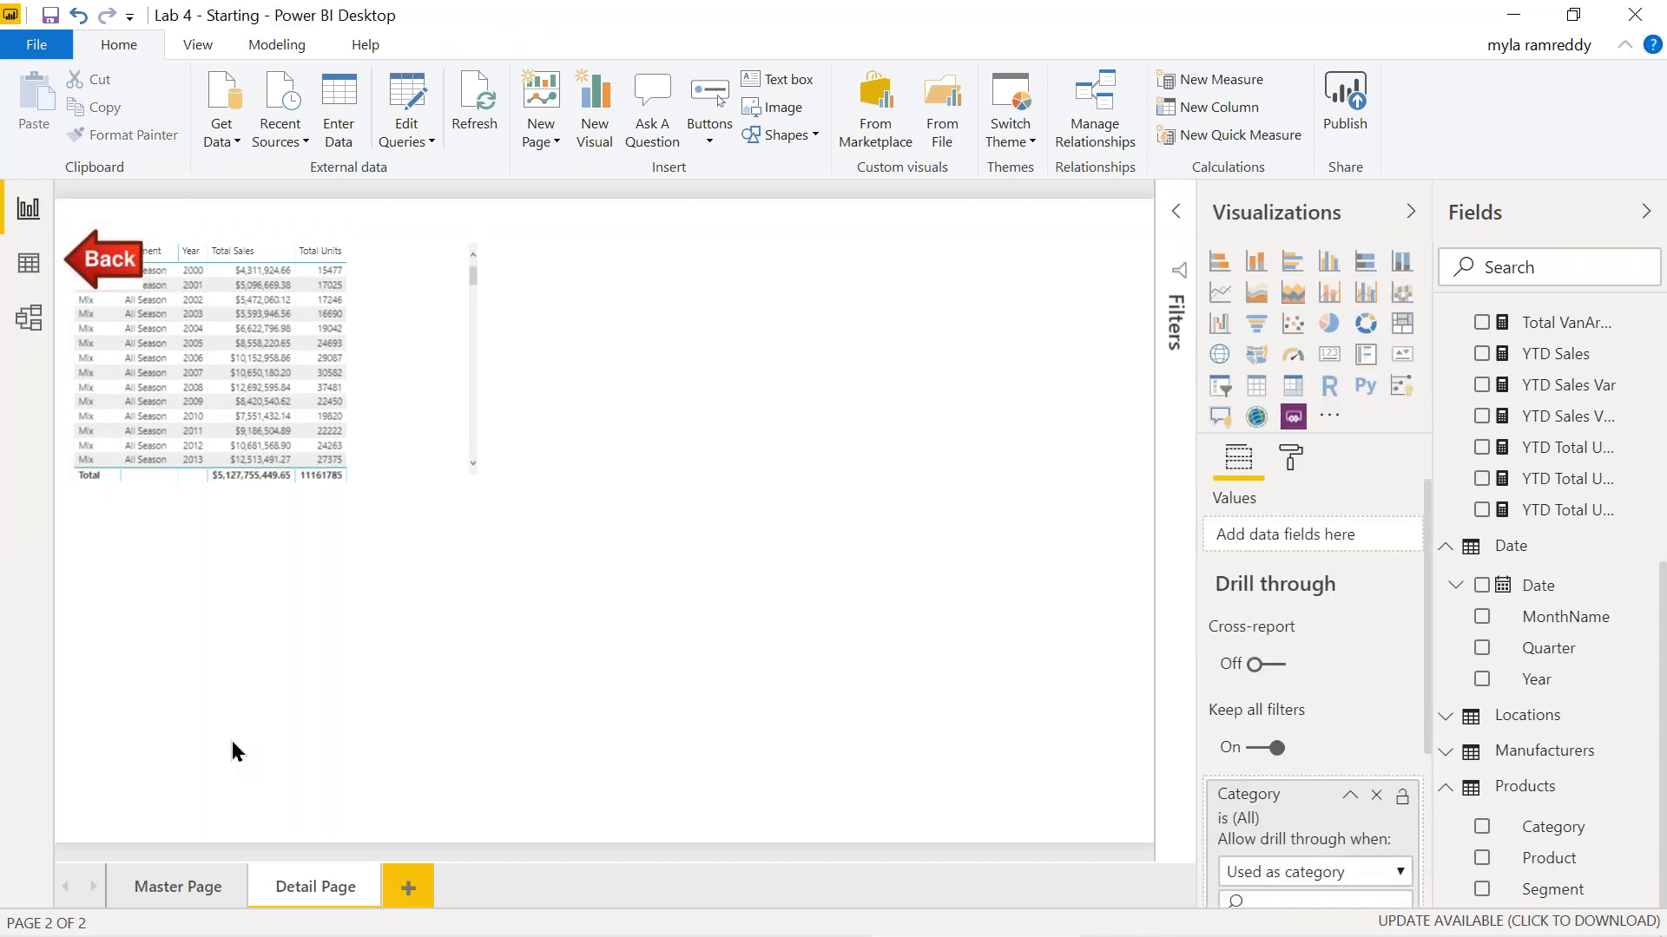
click(199, 884)
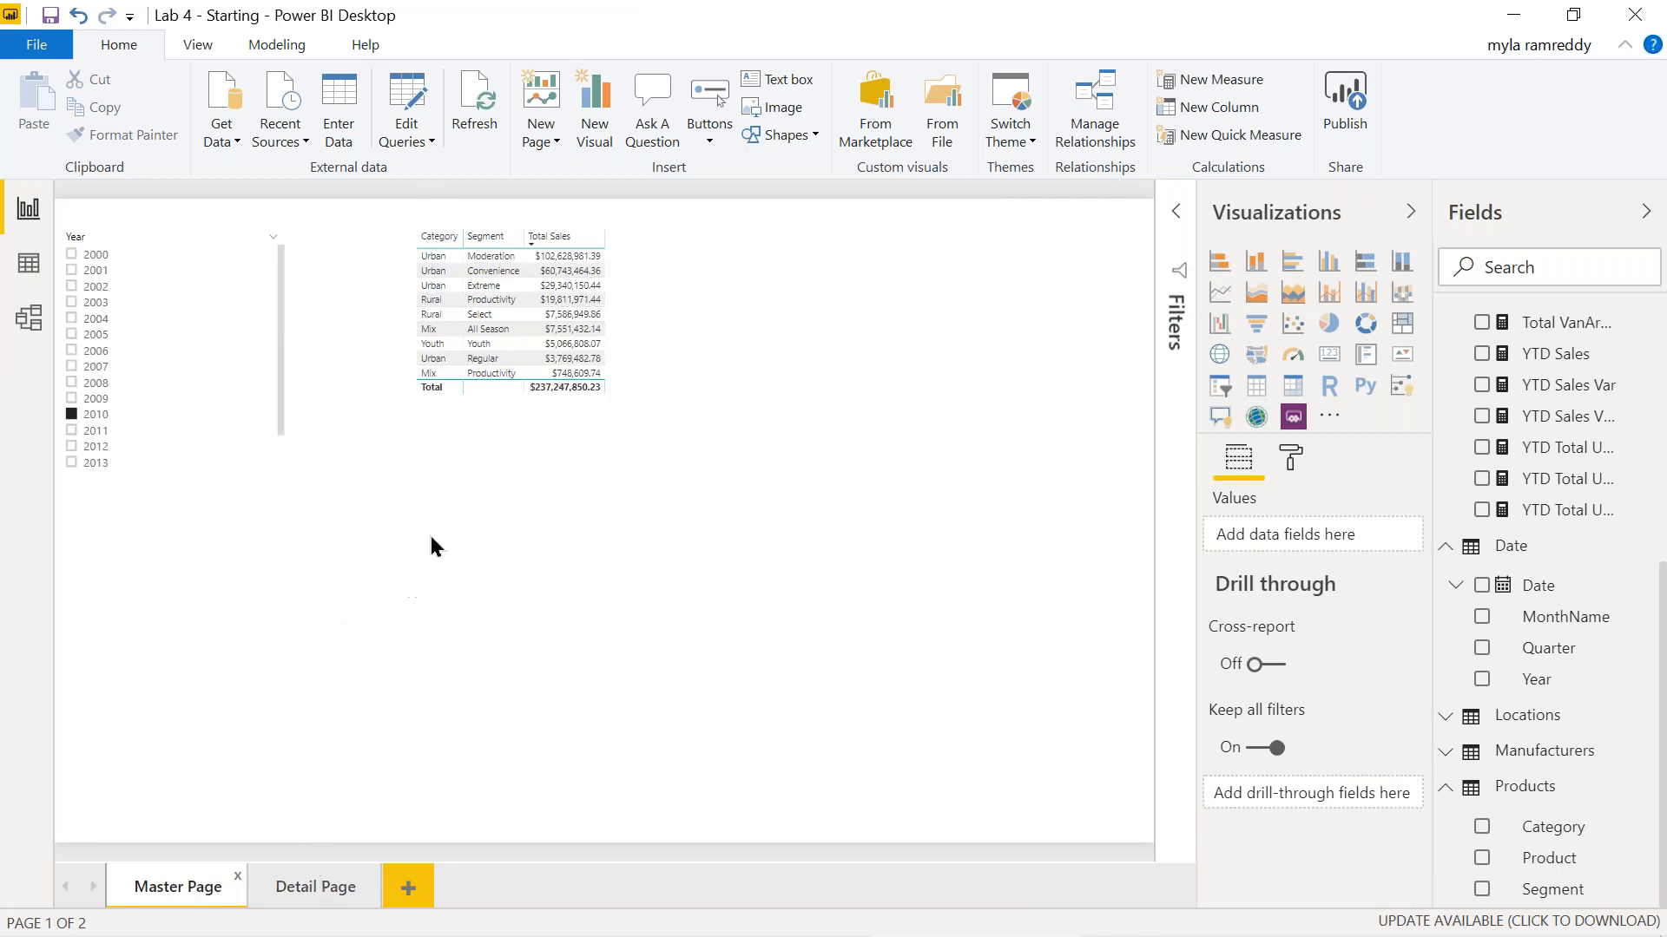
Drill through from the Rural row to the Detail Page.
right_click(438, 310)
mouse_move(569, 406)
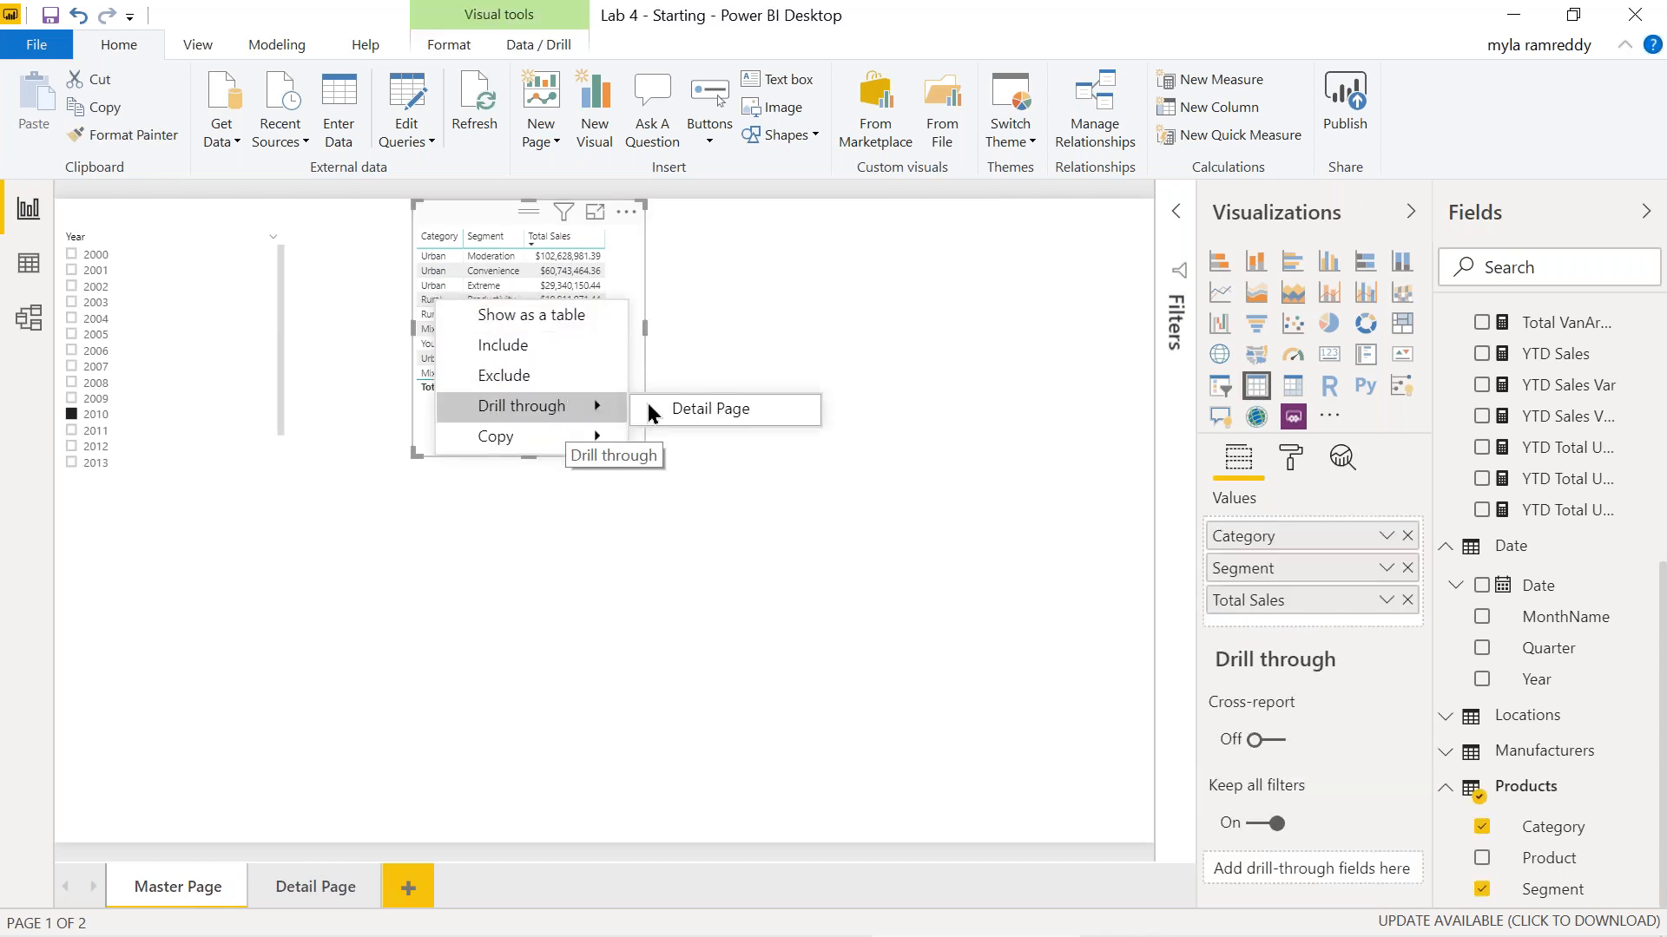
click(680, 409)
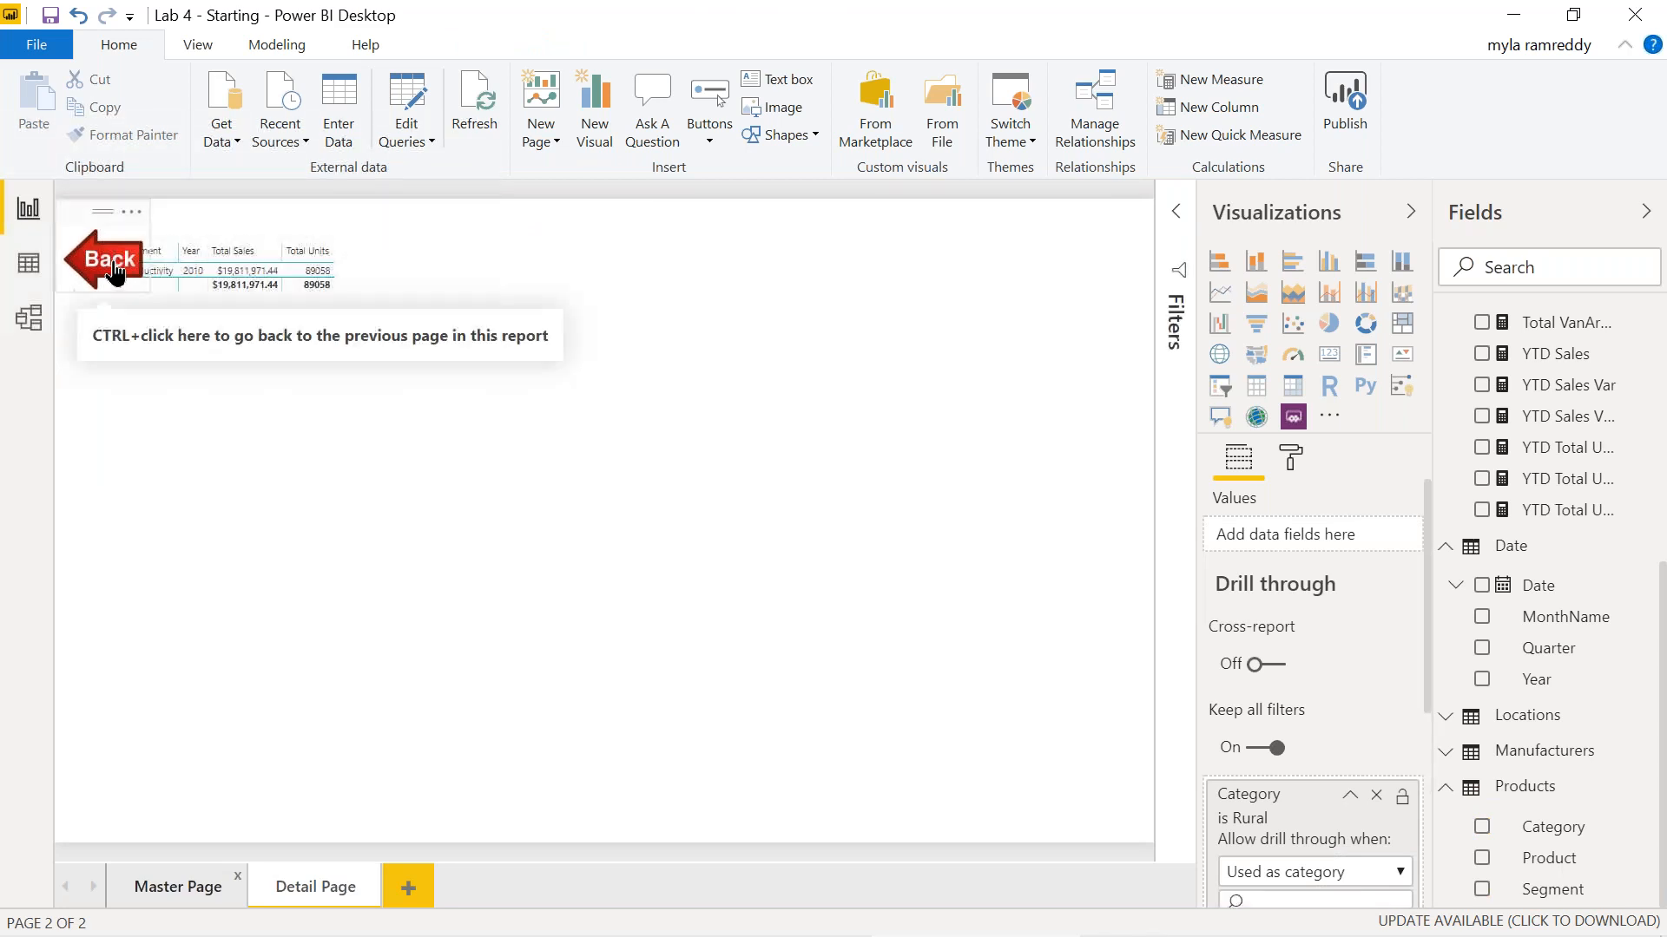
Move the Back image below the table and use it to return to Master Page.
drag(115, 272, 103, 373)
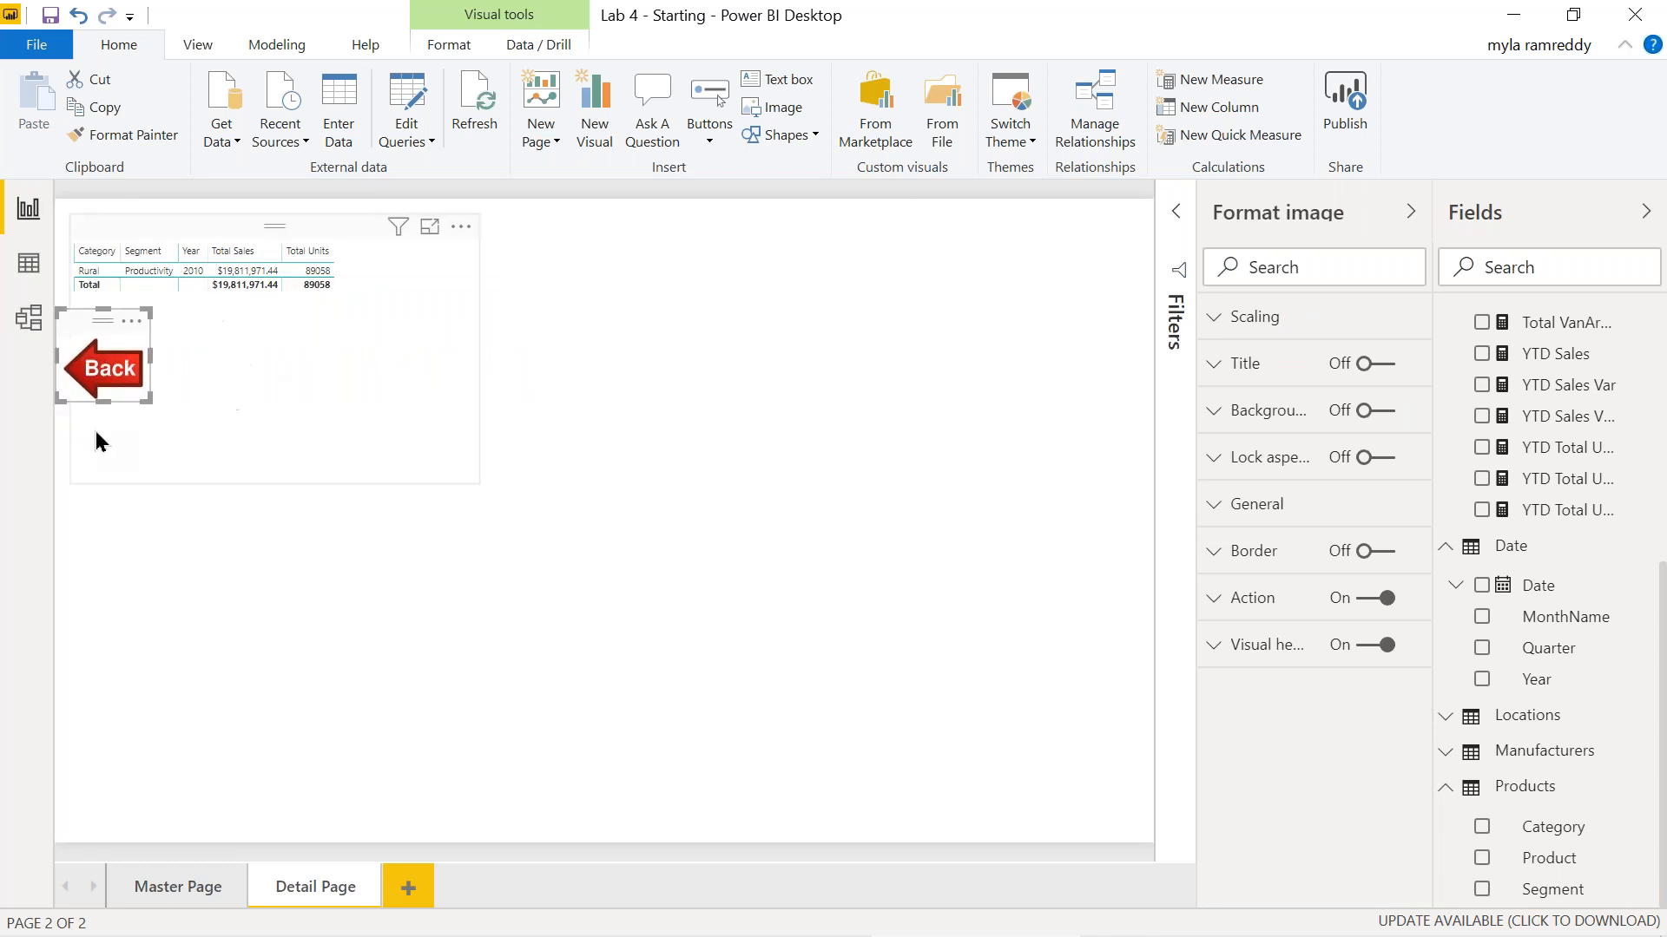
click(208, 538)
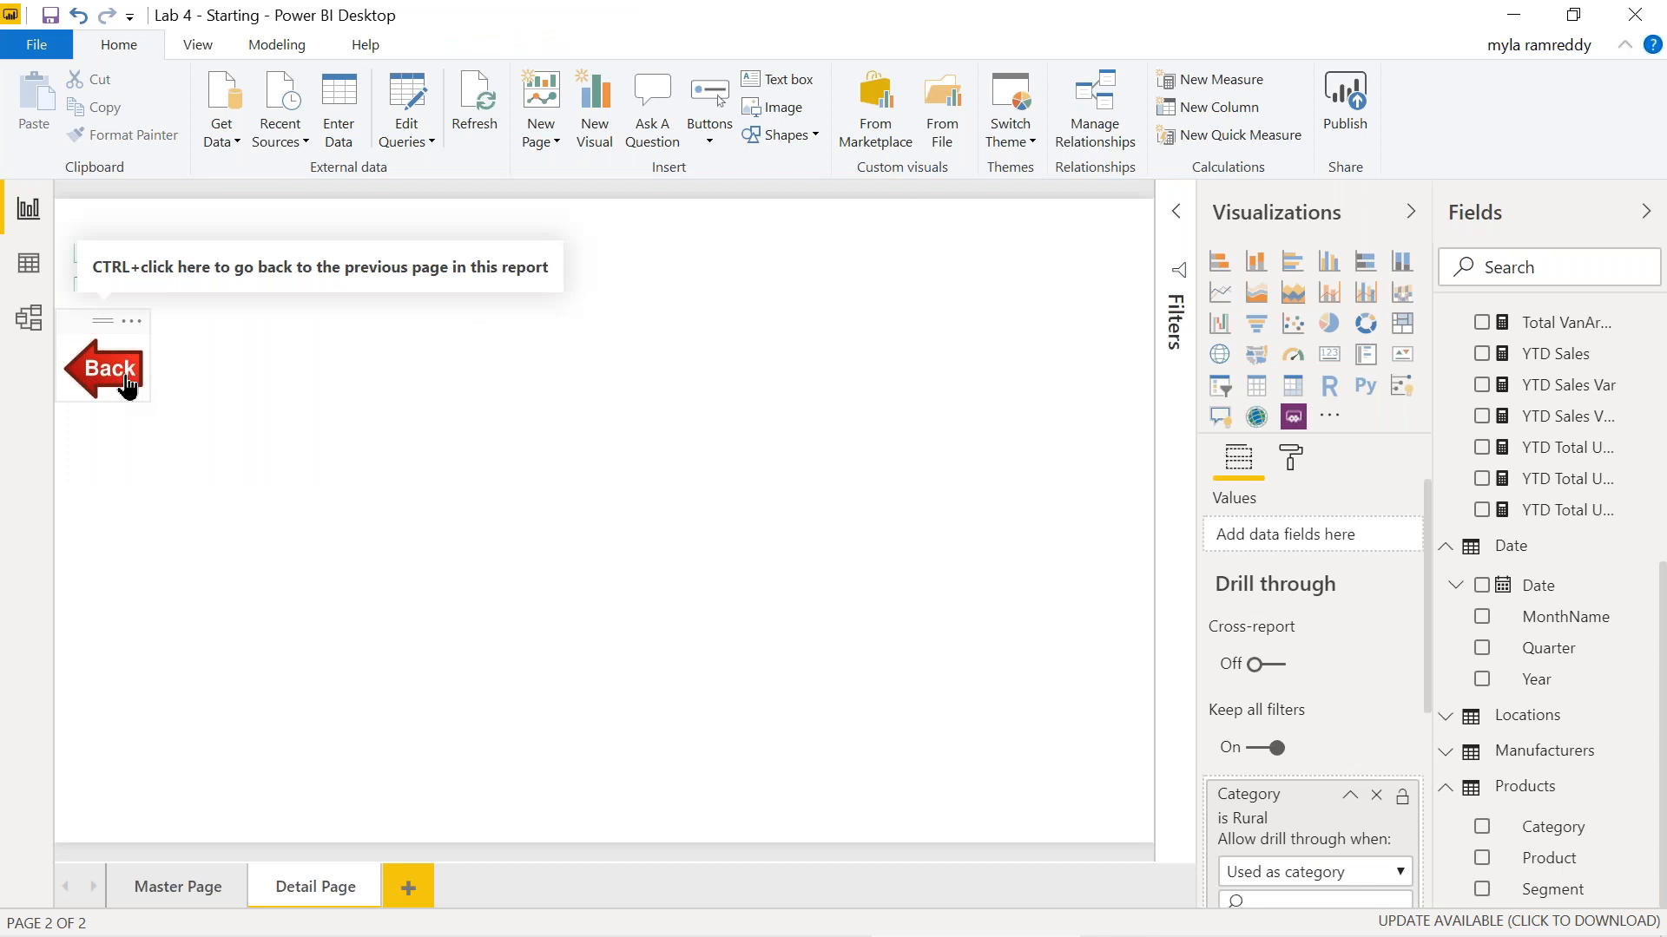
click(128, 387)
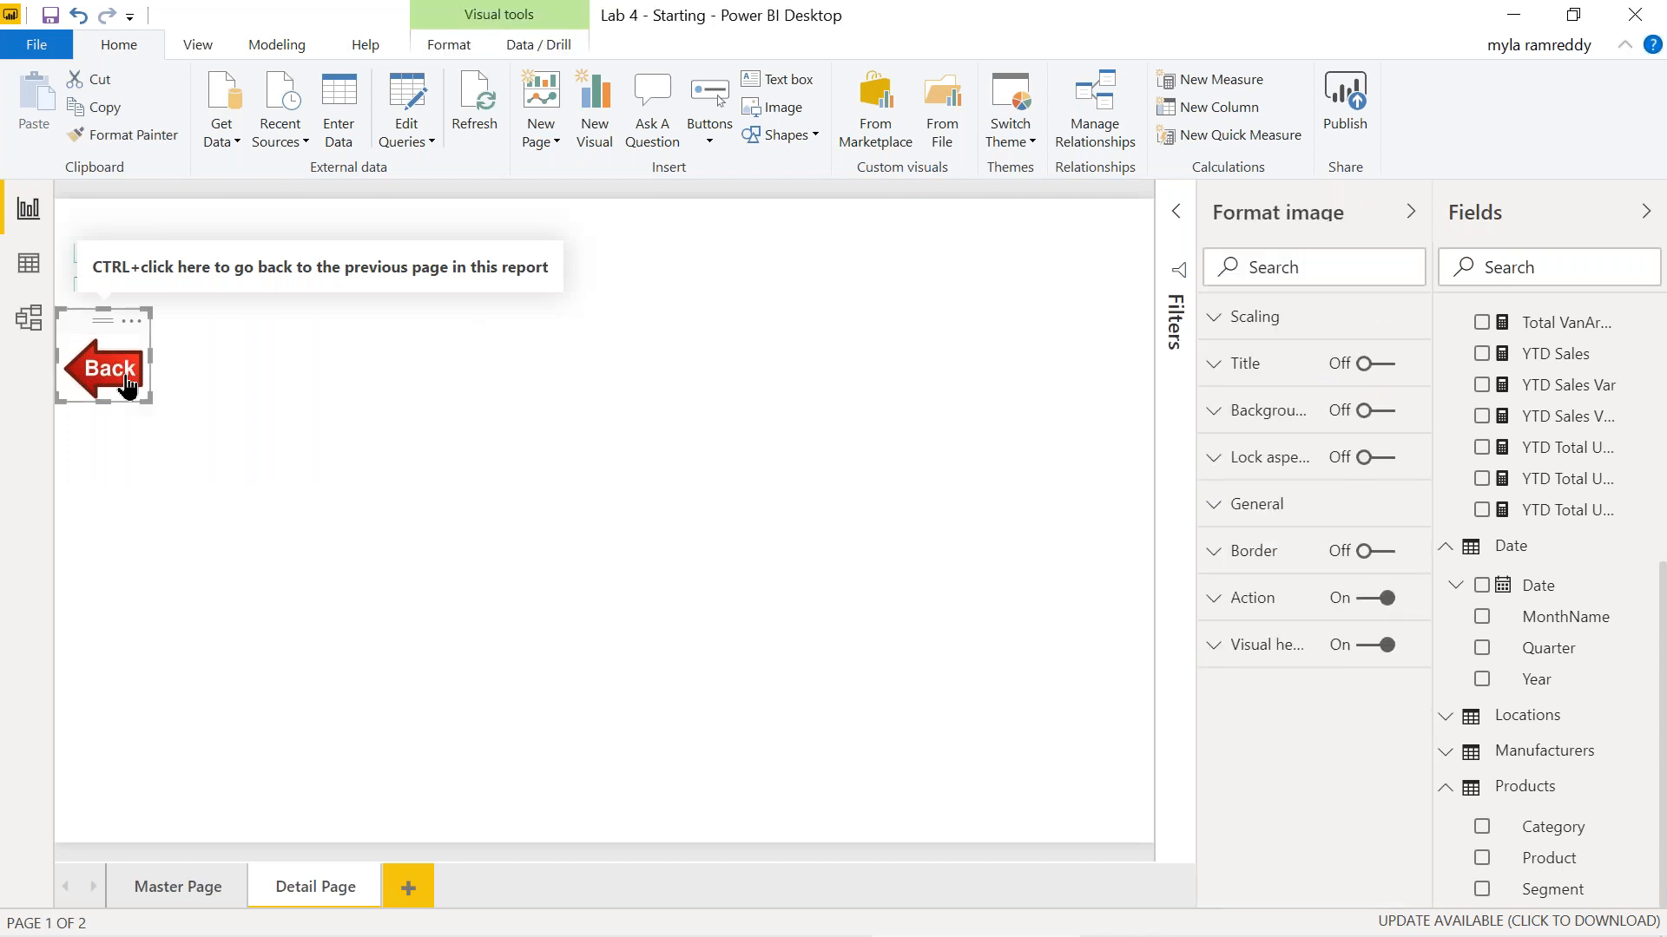
ctrl+click(128, 387)
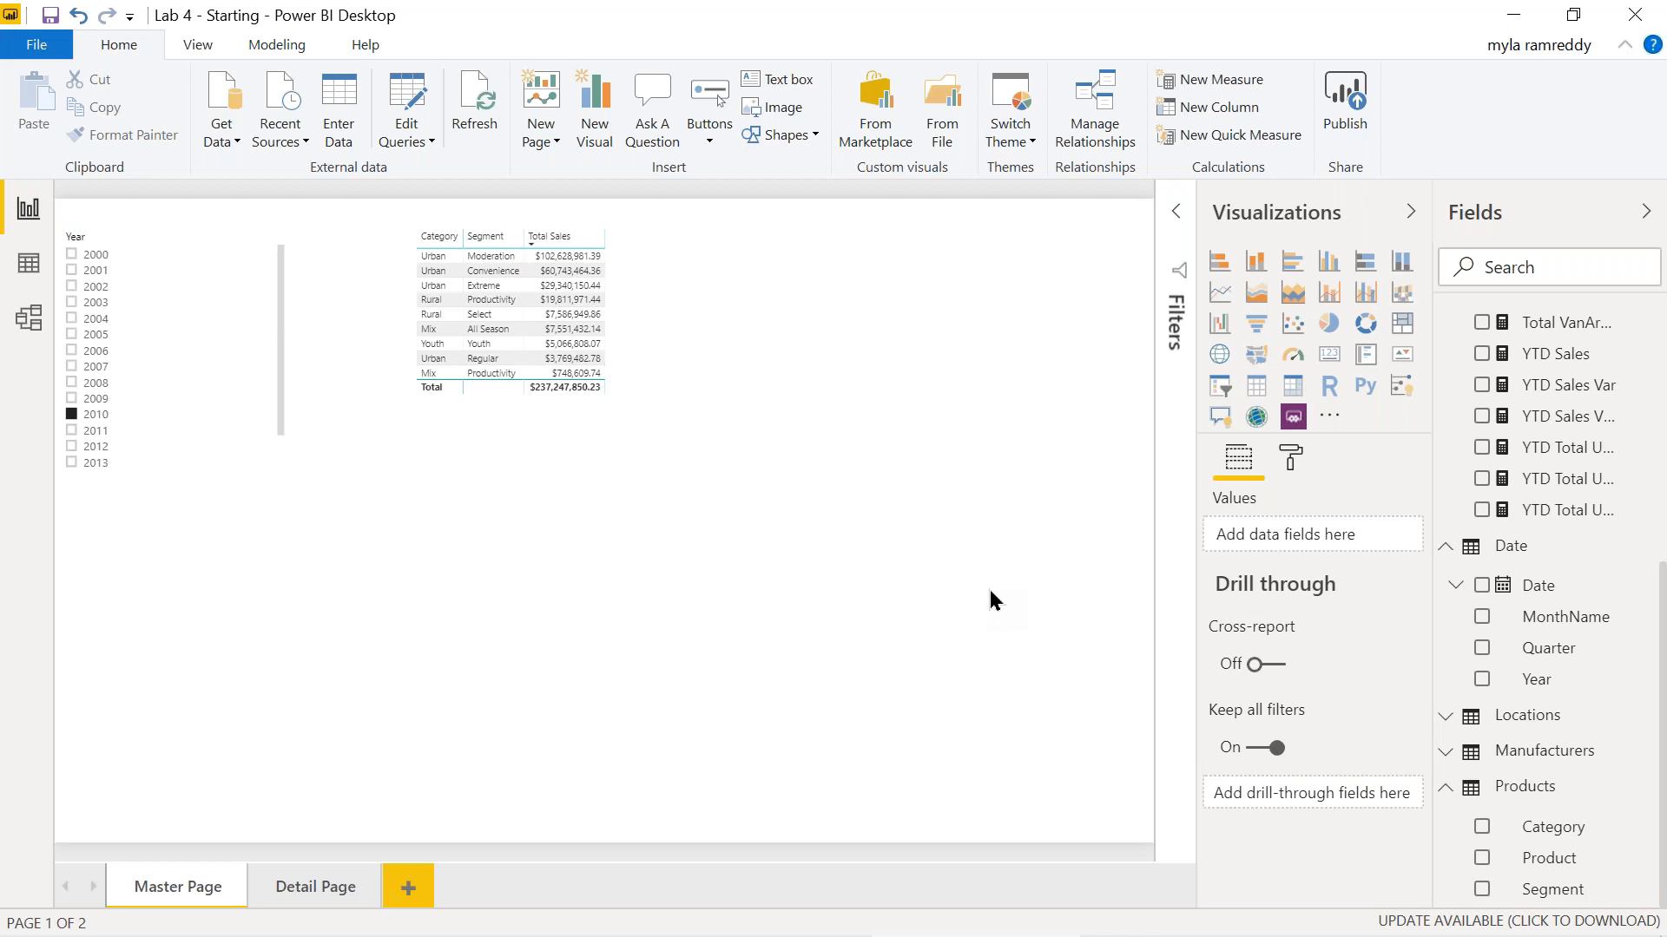
In the lesson notebook, follow the Refer link to Microsoft's drill-through documentation.
key(alt+Tab)
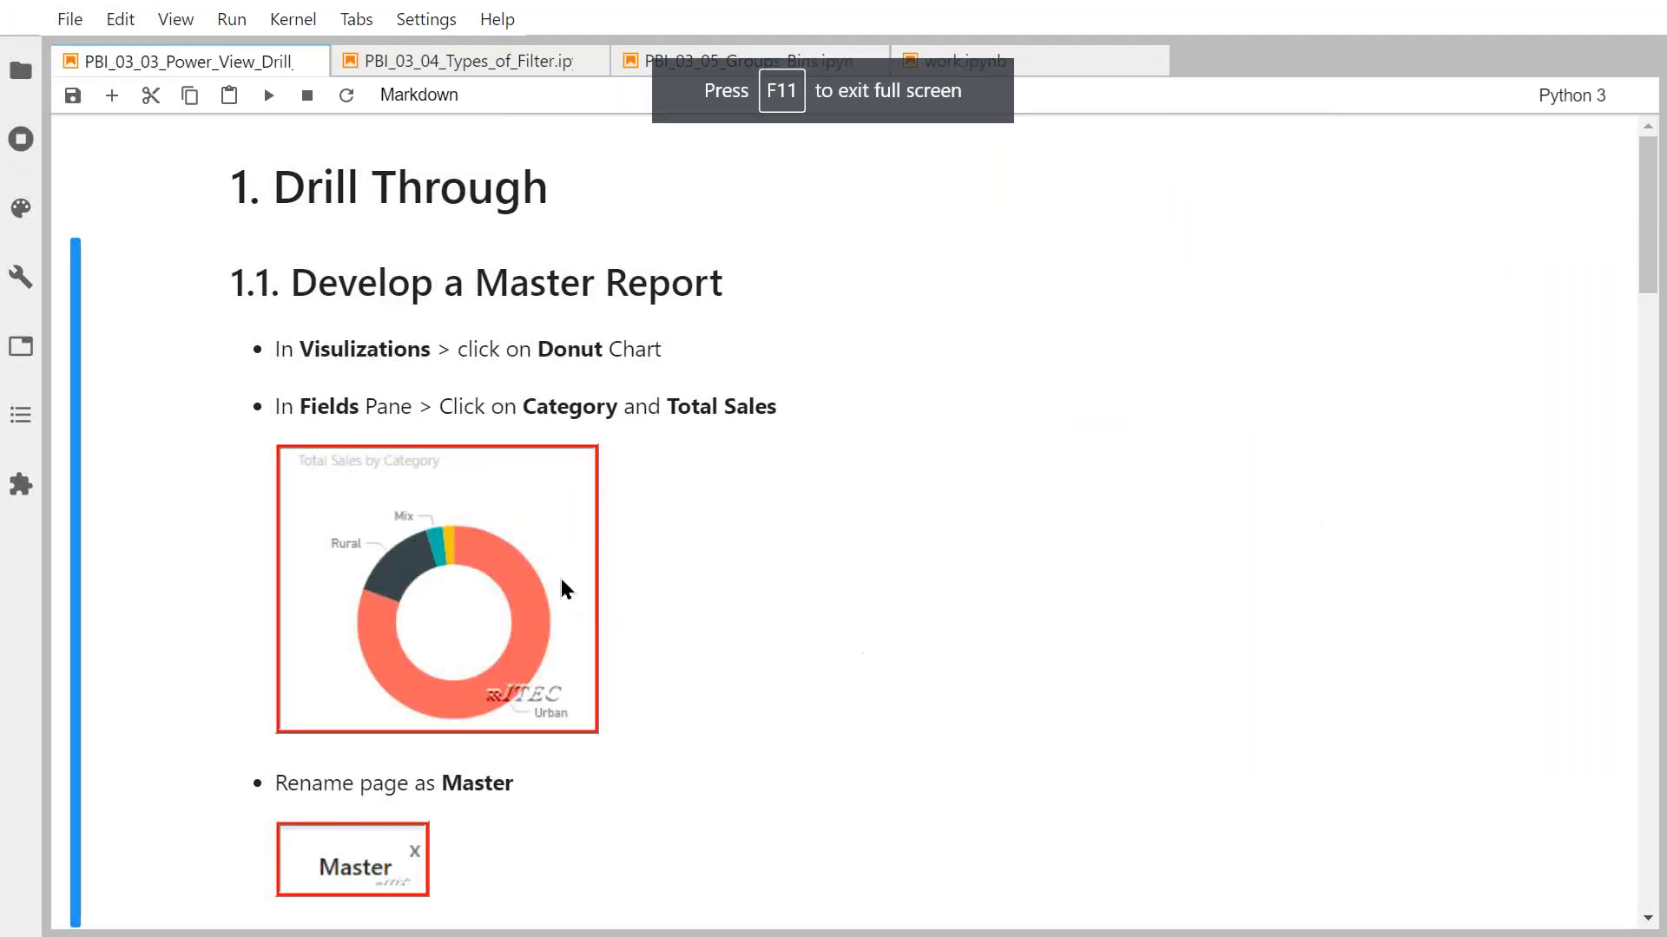
scroll(599, 311, down, 6)
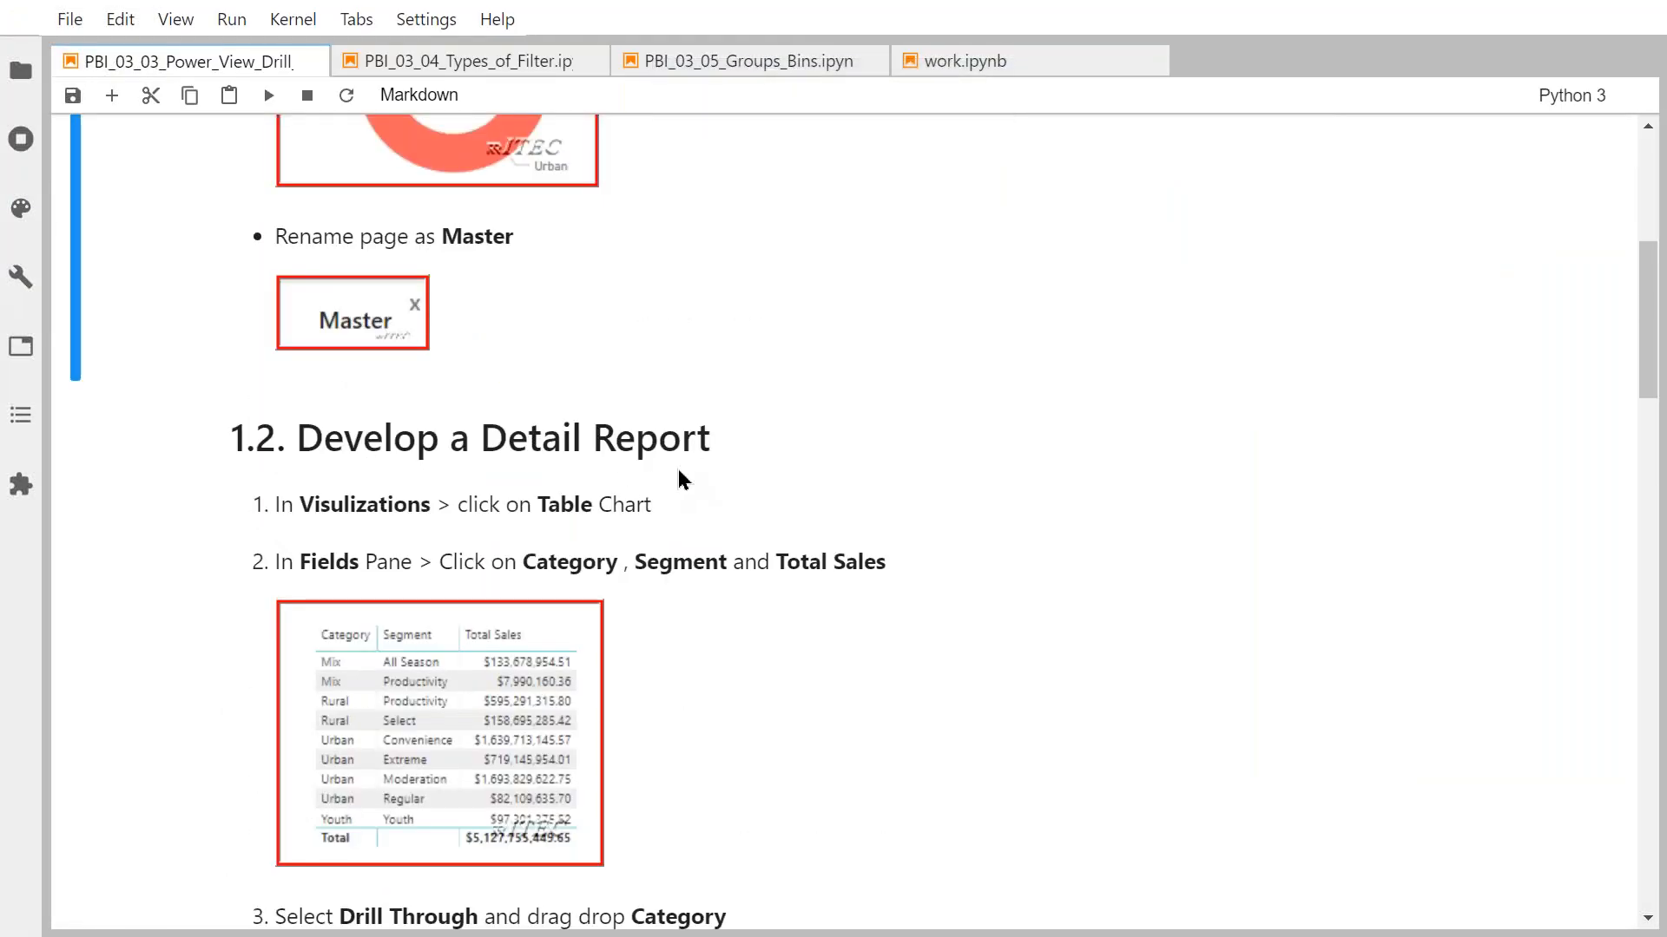
scroll(679, 473, down, 16)
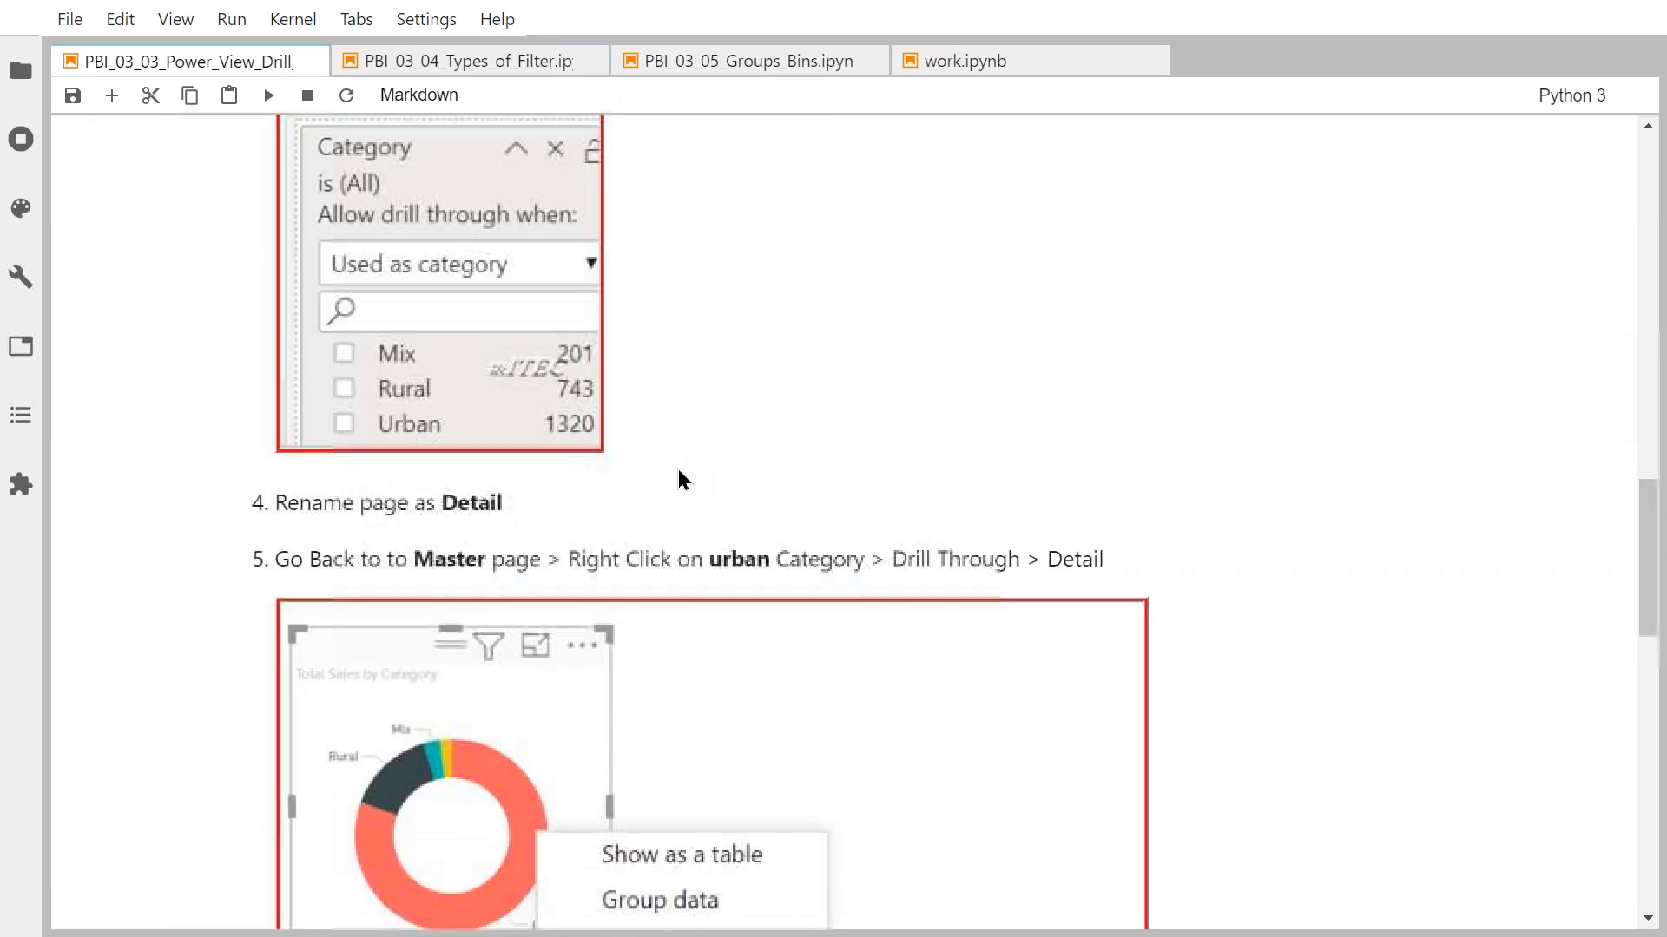
scroll(648, 606, down, 8)
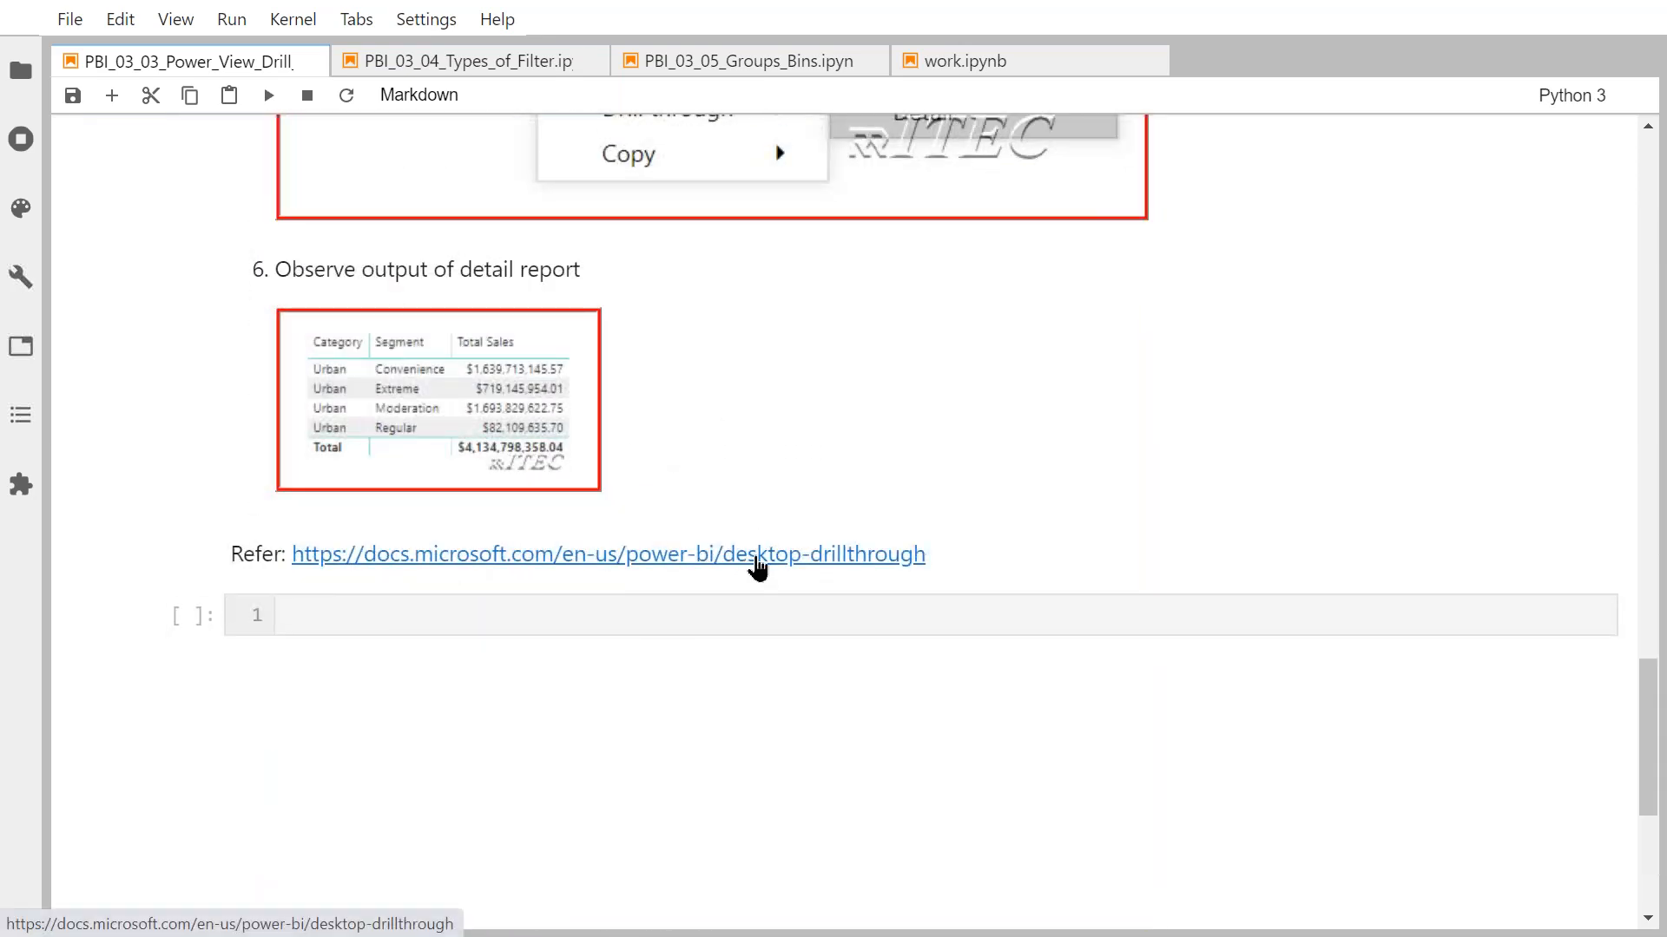
click(757, 562)
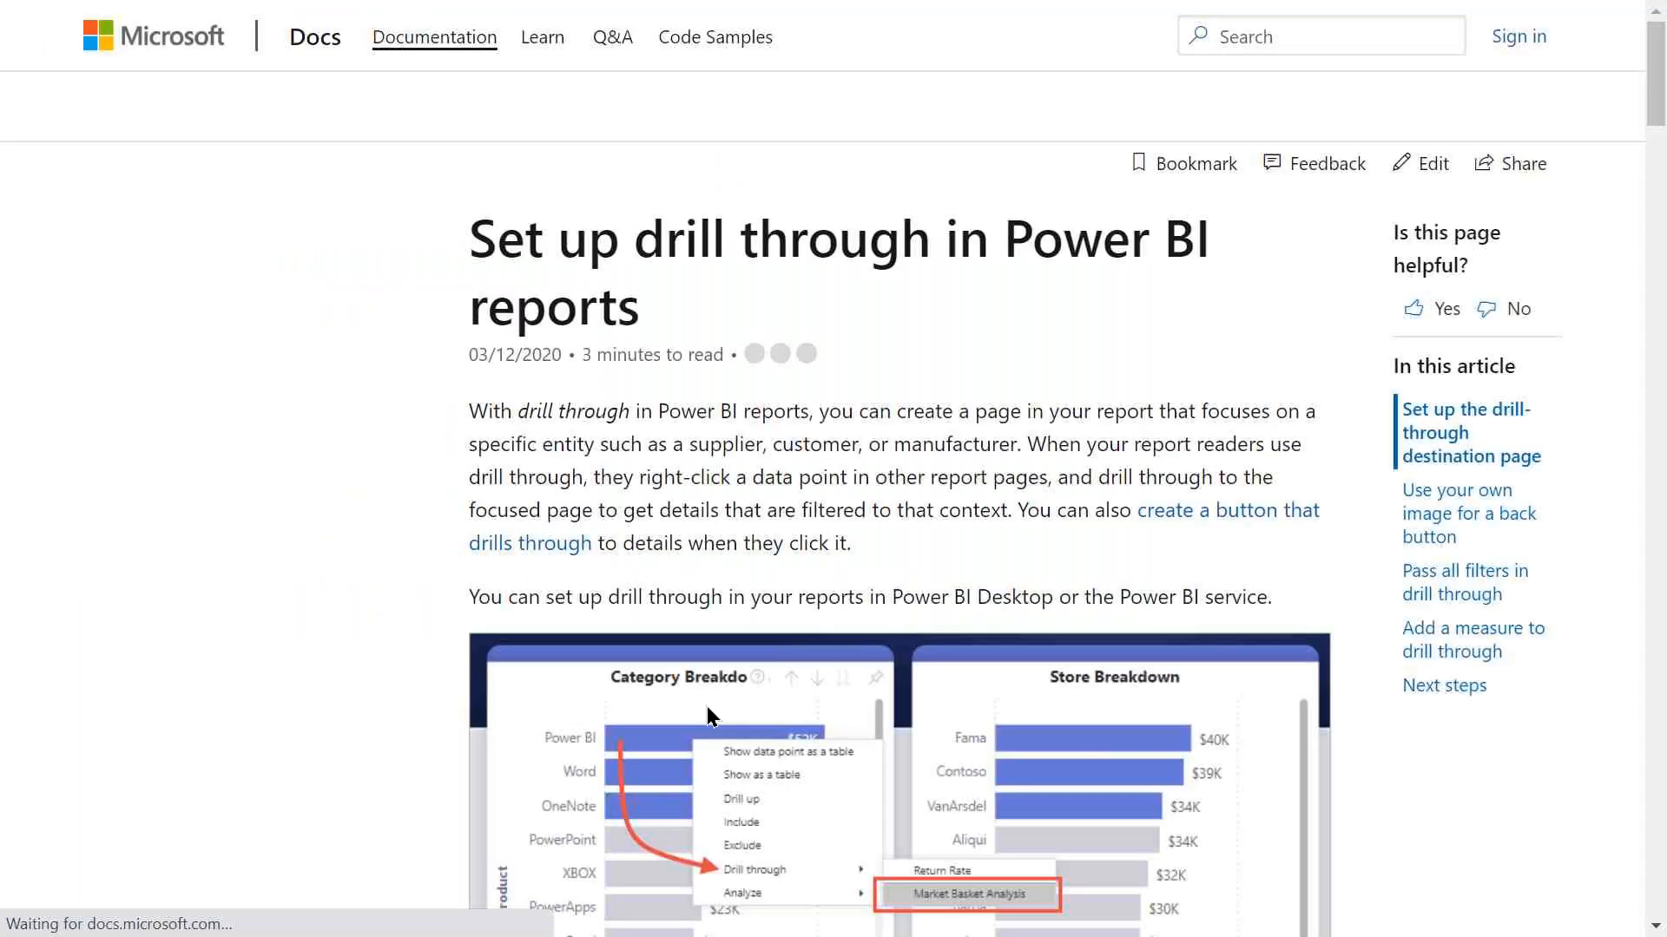
Read through the drill-through article, highlighting 'measure' in its heading.
scroll(707, 706, down, 18)
scroll(633, 506, down, 3)
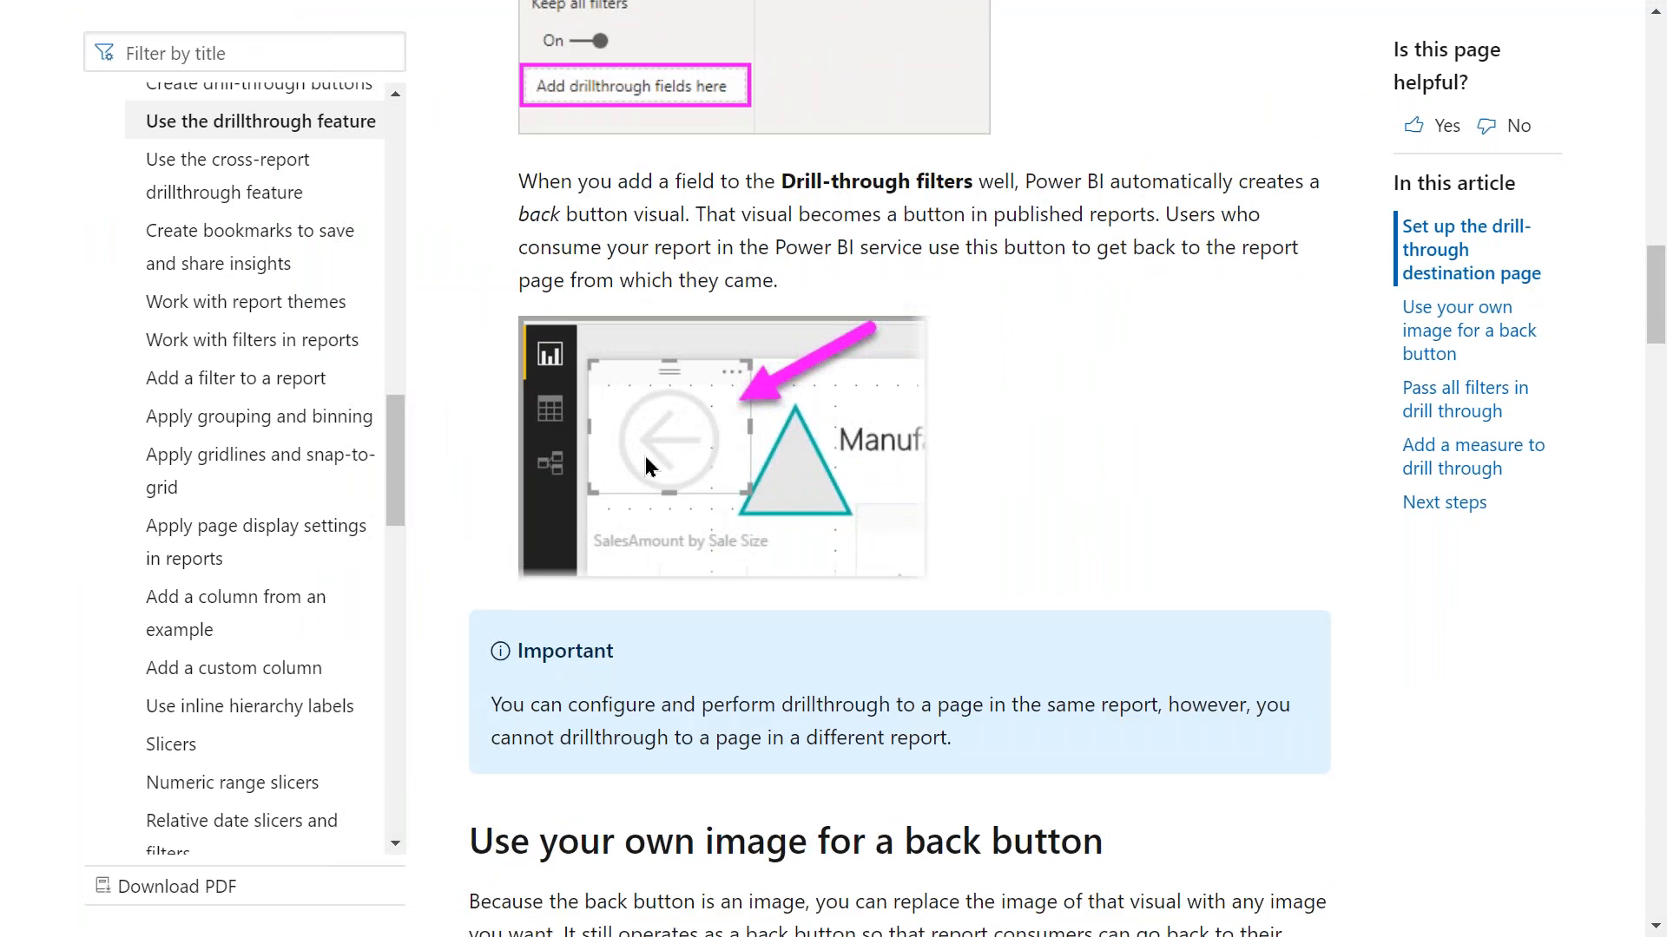
scroll(644, 456, down, 15)
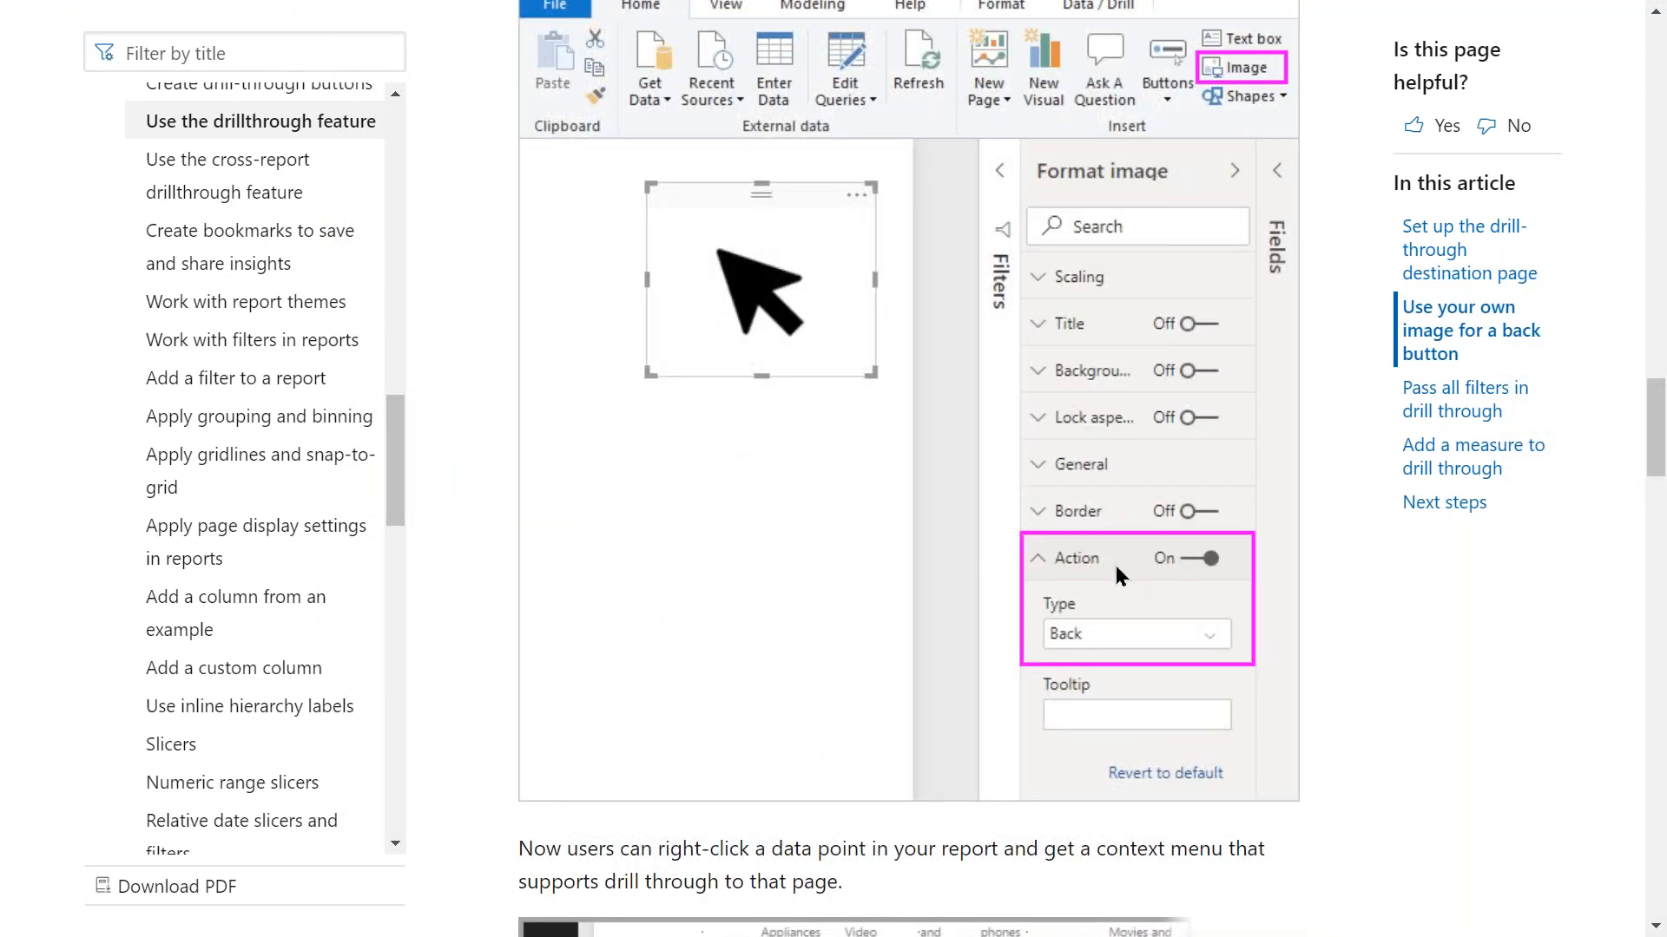
scroll(818, 703, down, 17)
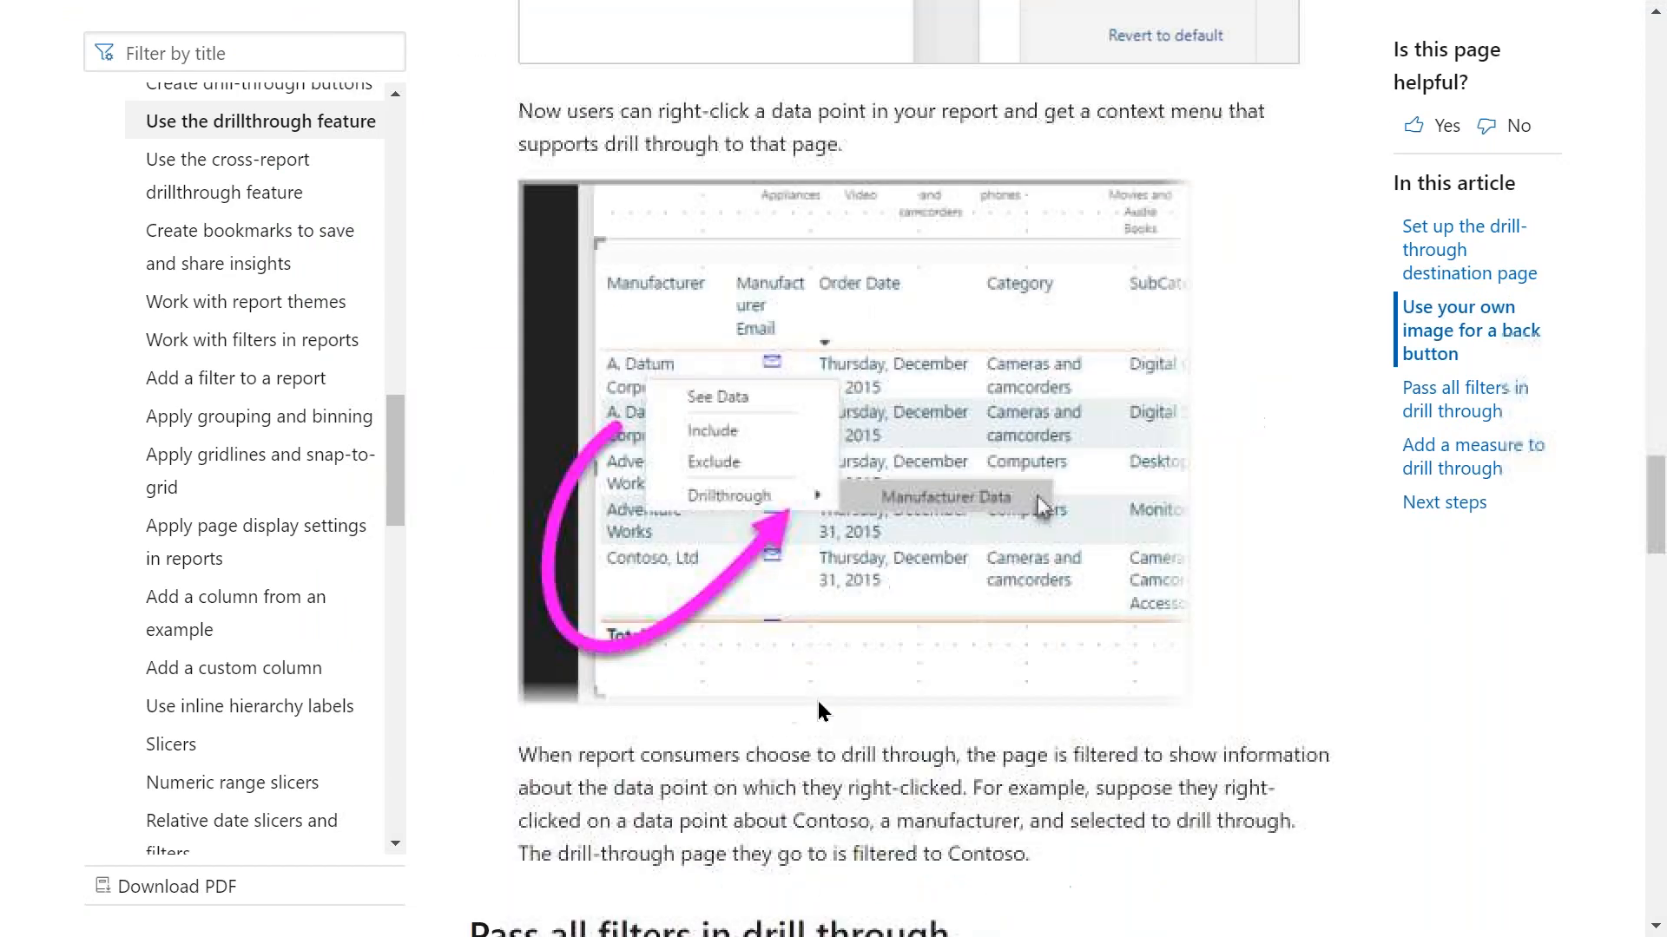
scroll(820, 708, down, 20)
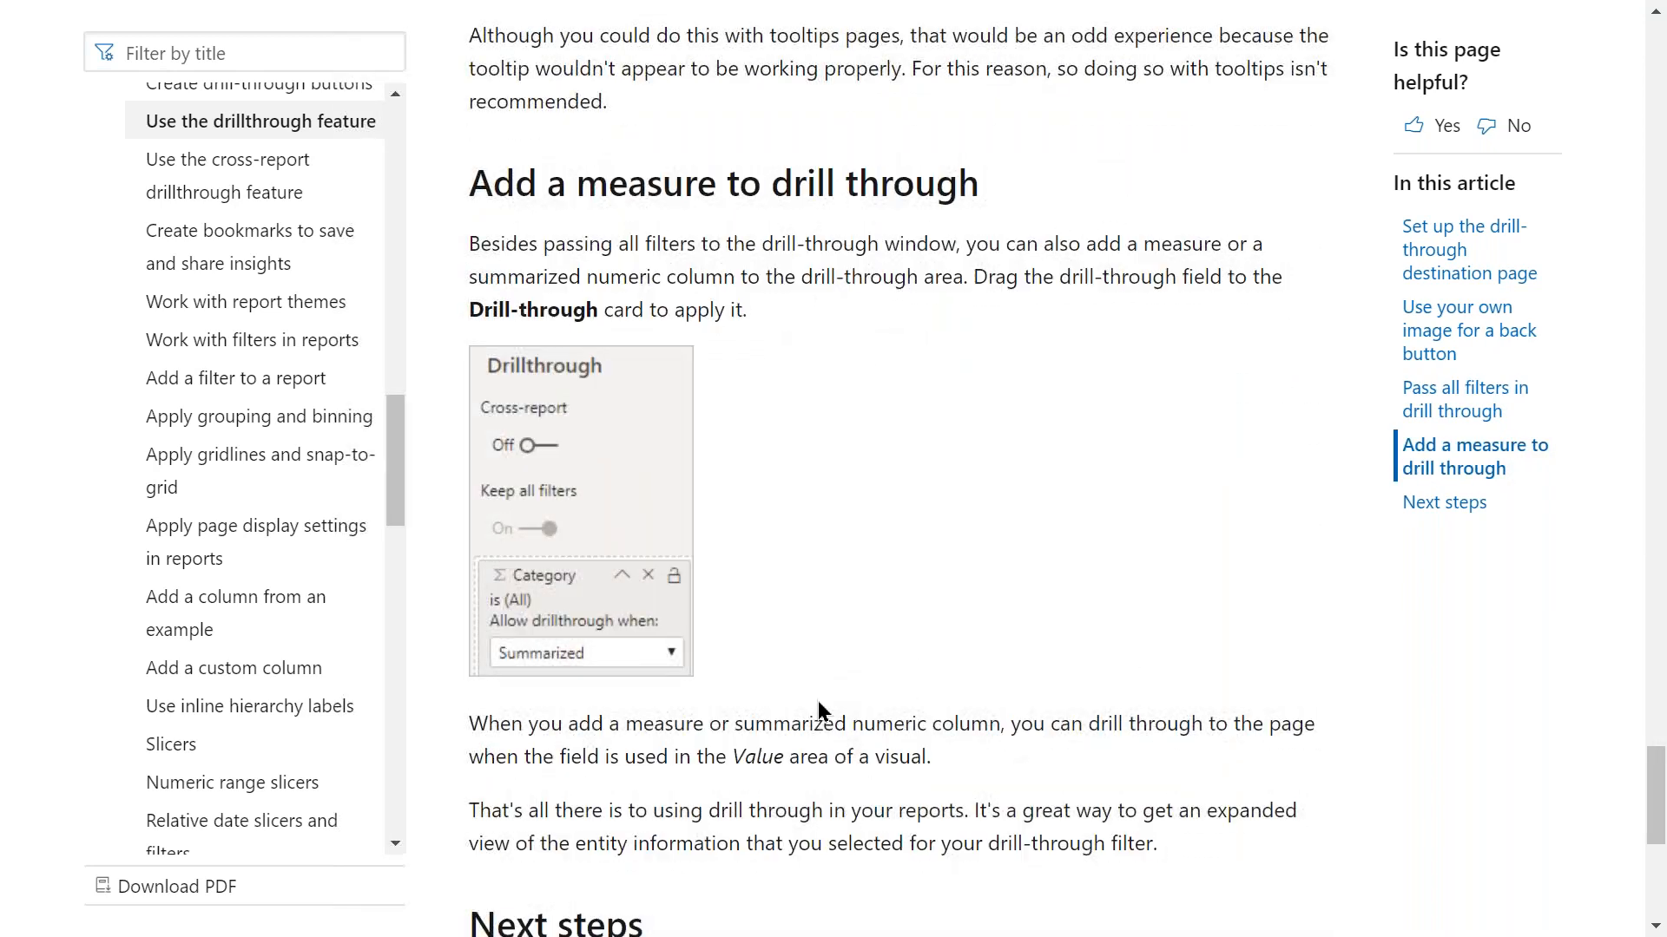
double_click(641, 184)
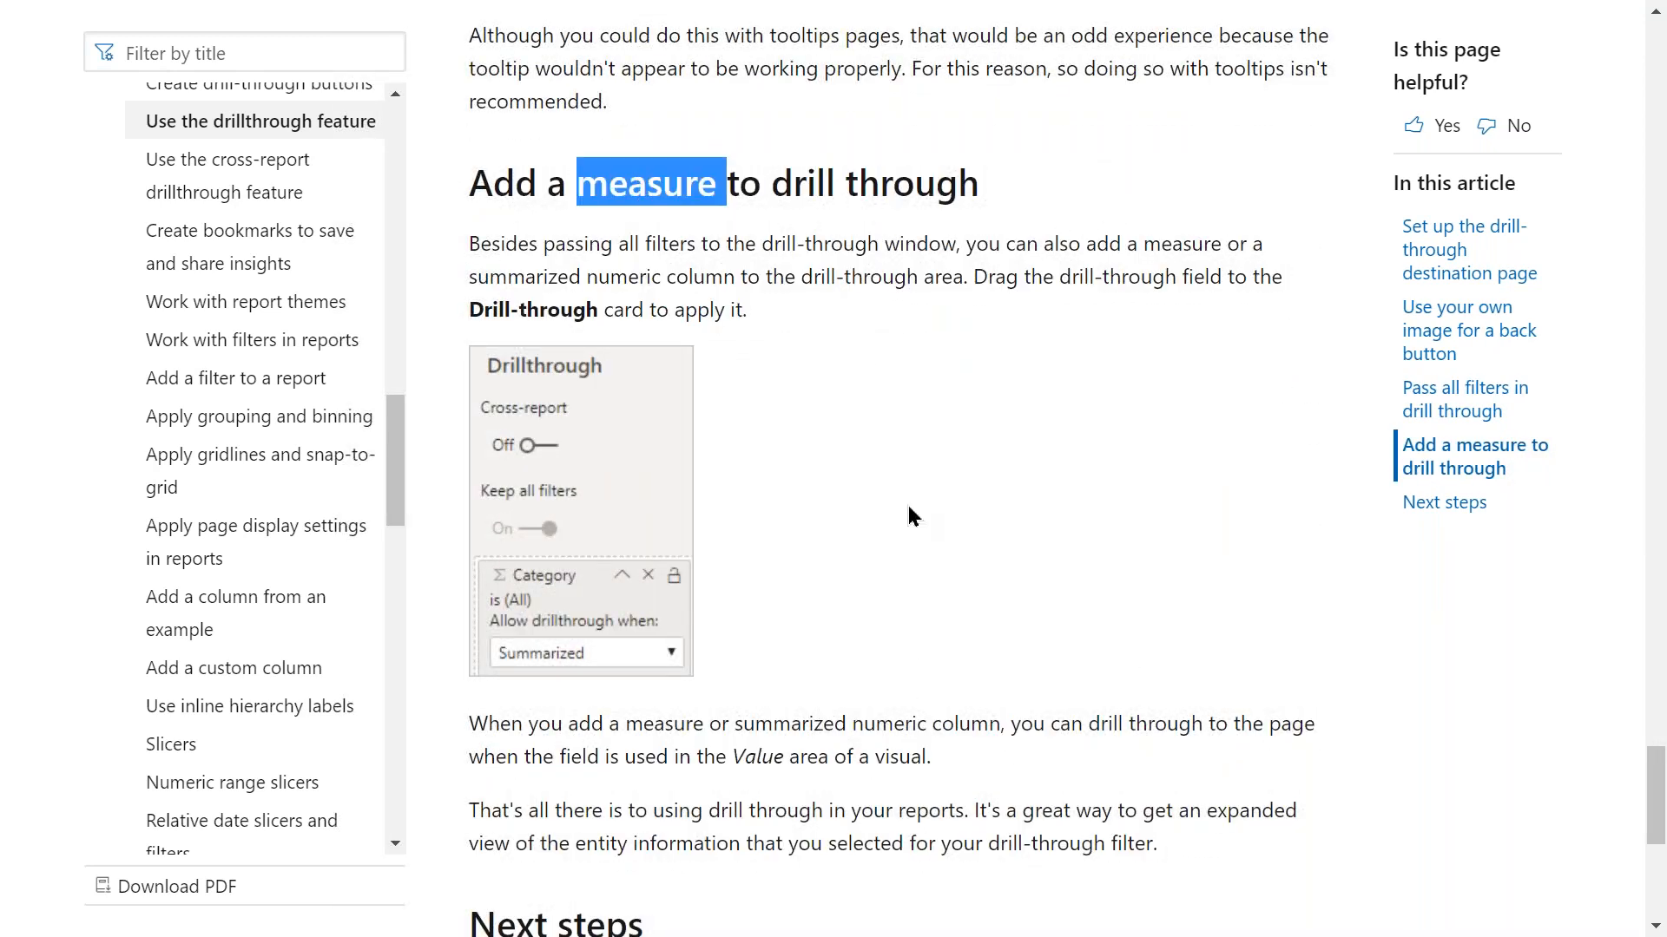
scroll(908, 514, down, 6)
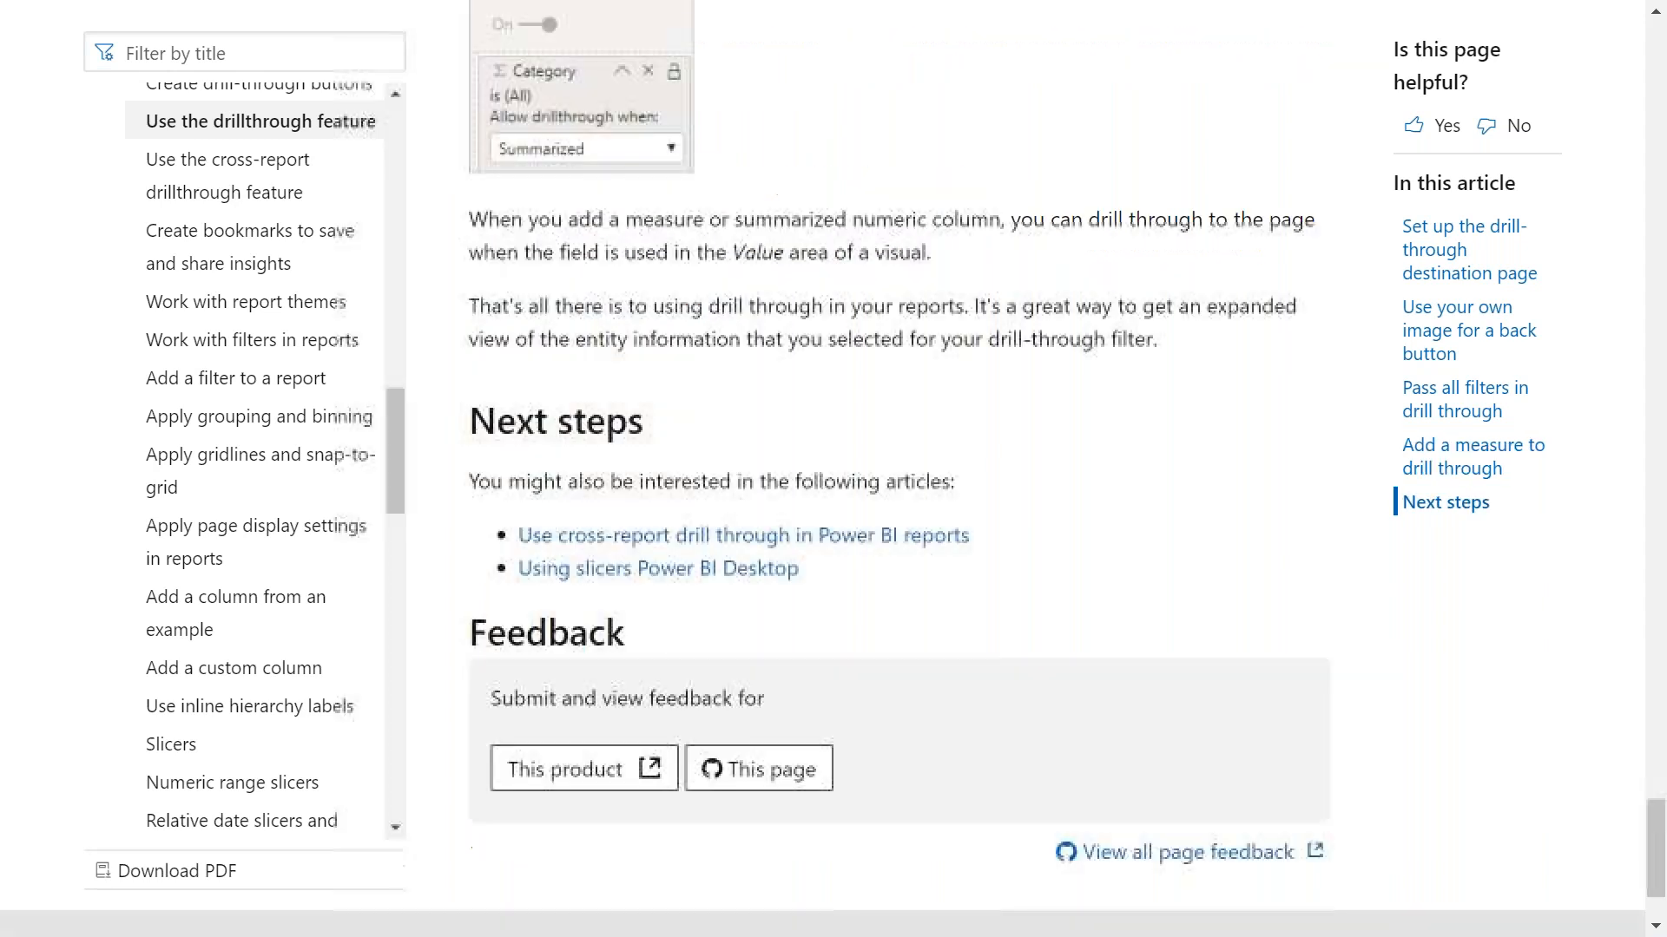
scroll(899, 468, up, 20)
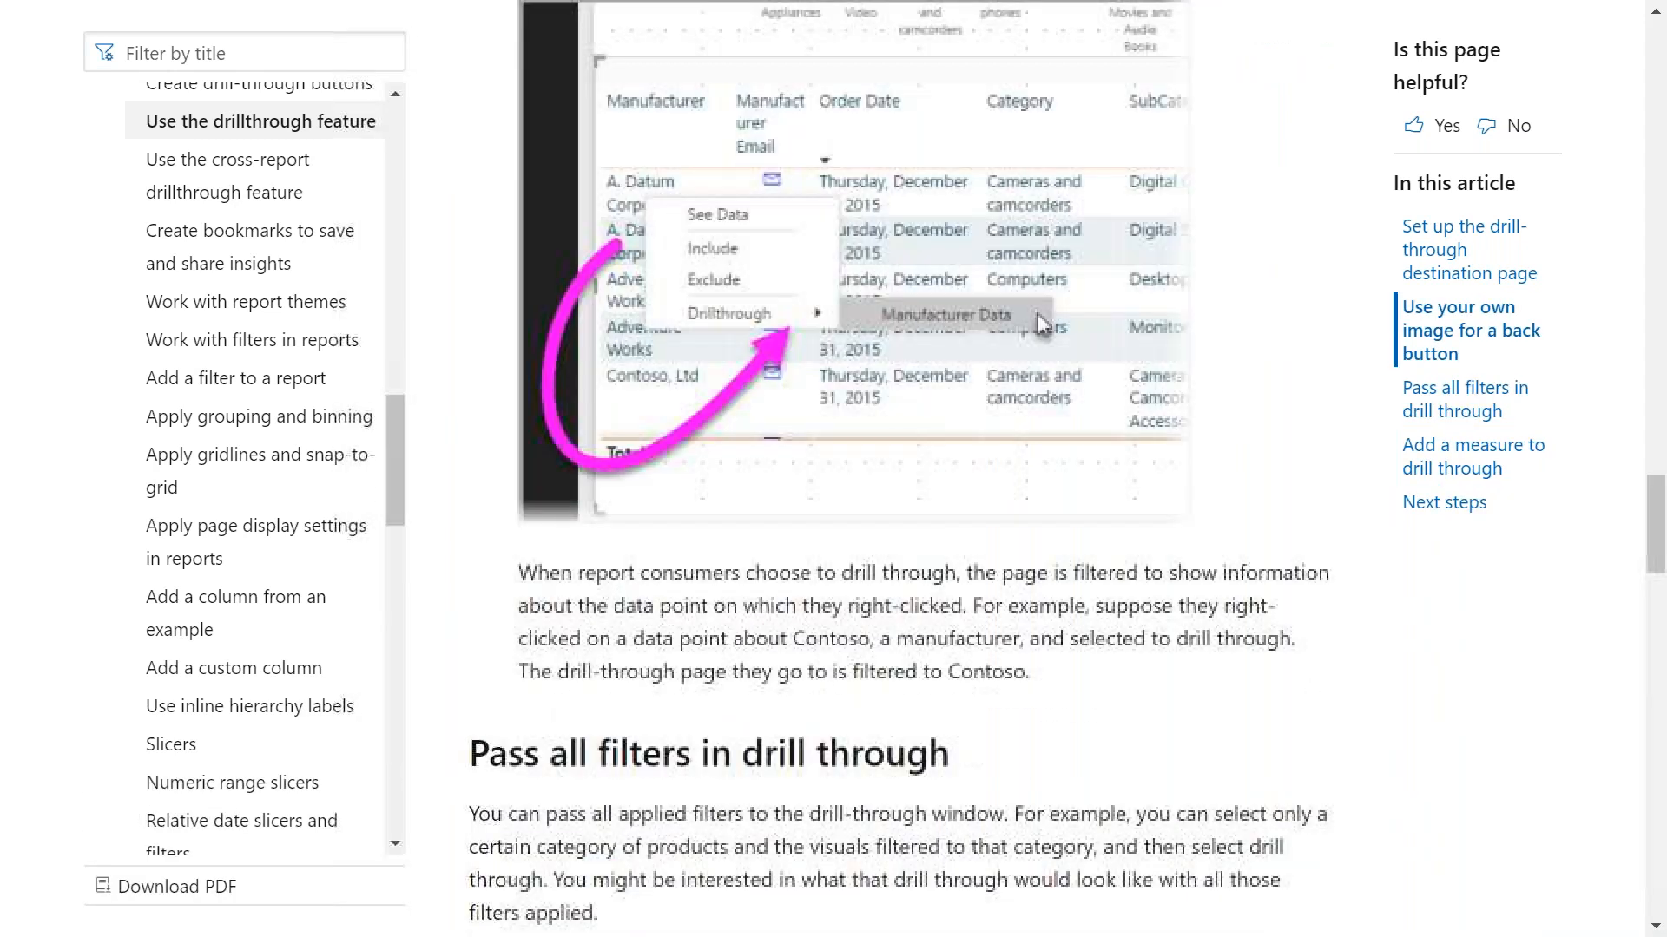
scroll(899, 469, up, 10)
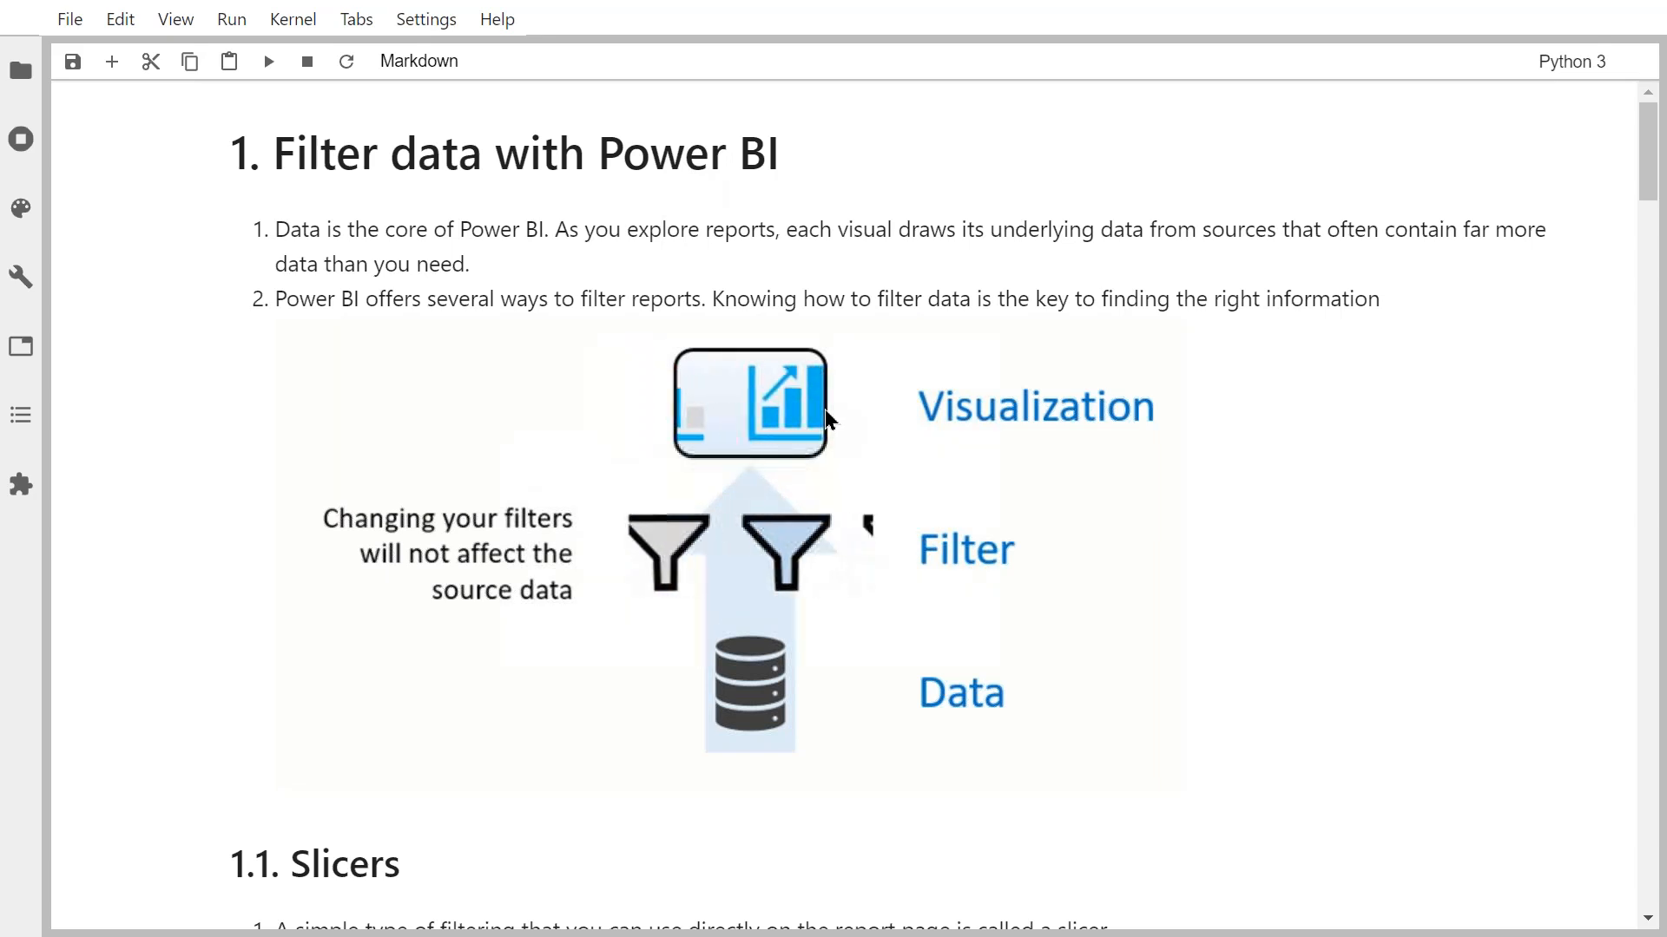
Switch from the JupyterLab notes back to Power BI Desktop showing the Master Page.
key(alt+Tab)
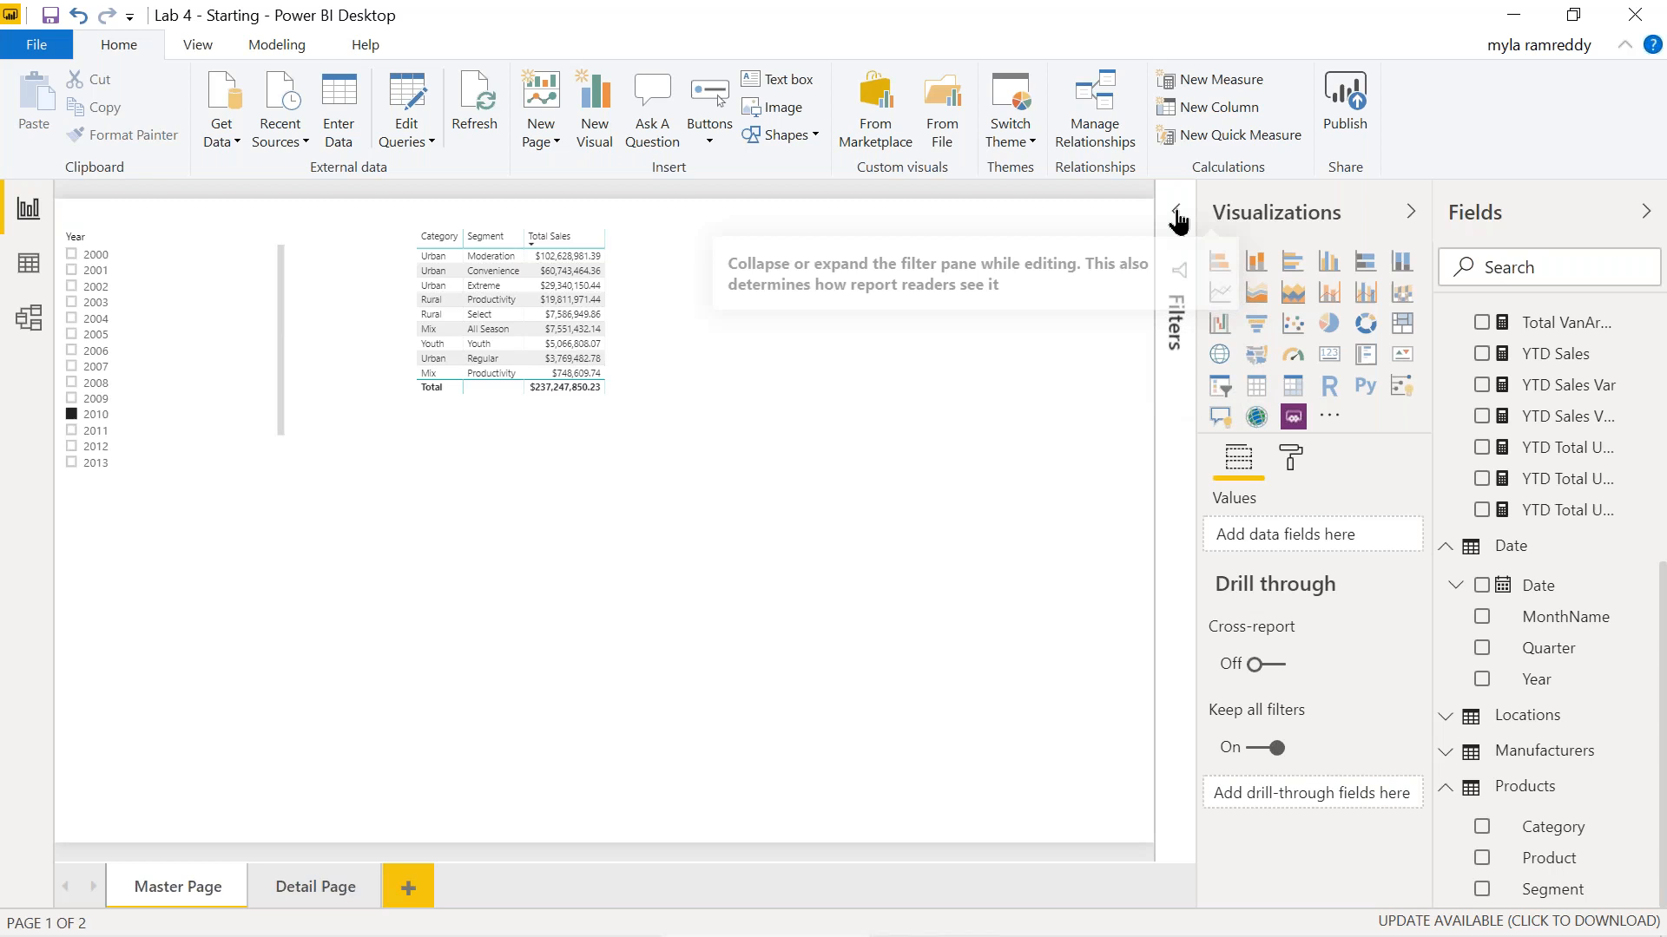
Expand the Filters pane and add a new blank Page 1.
click(1177, 212)
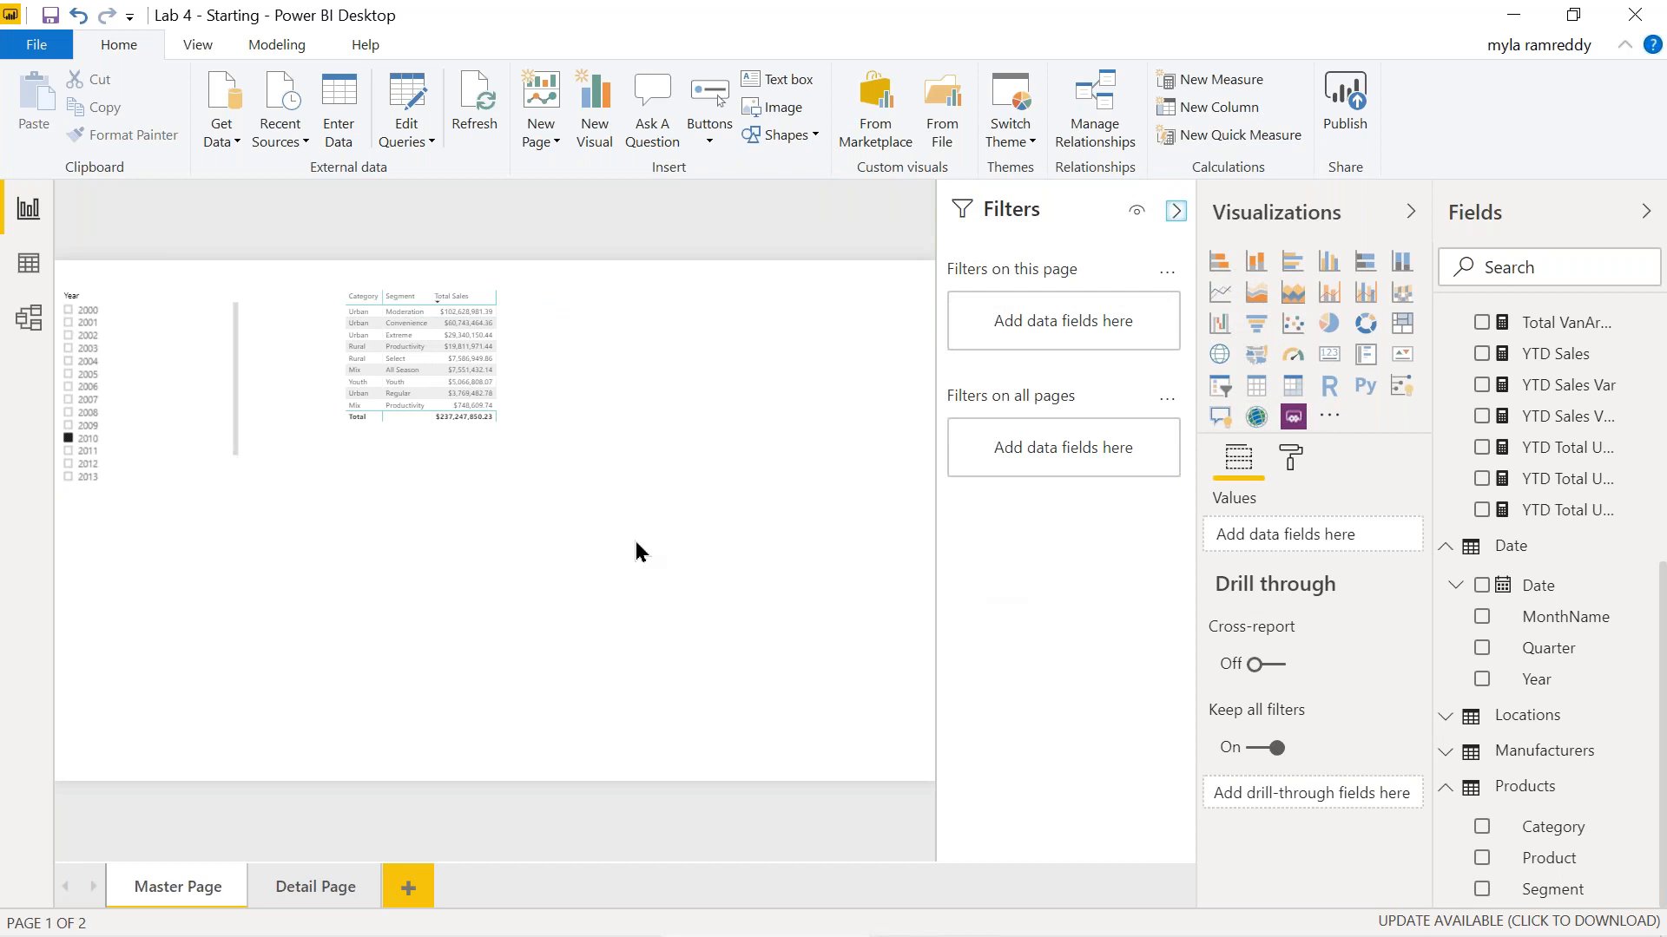
click(404, 886)
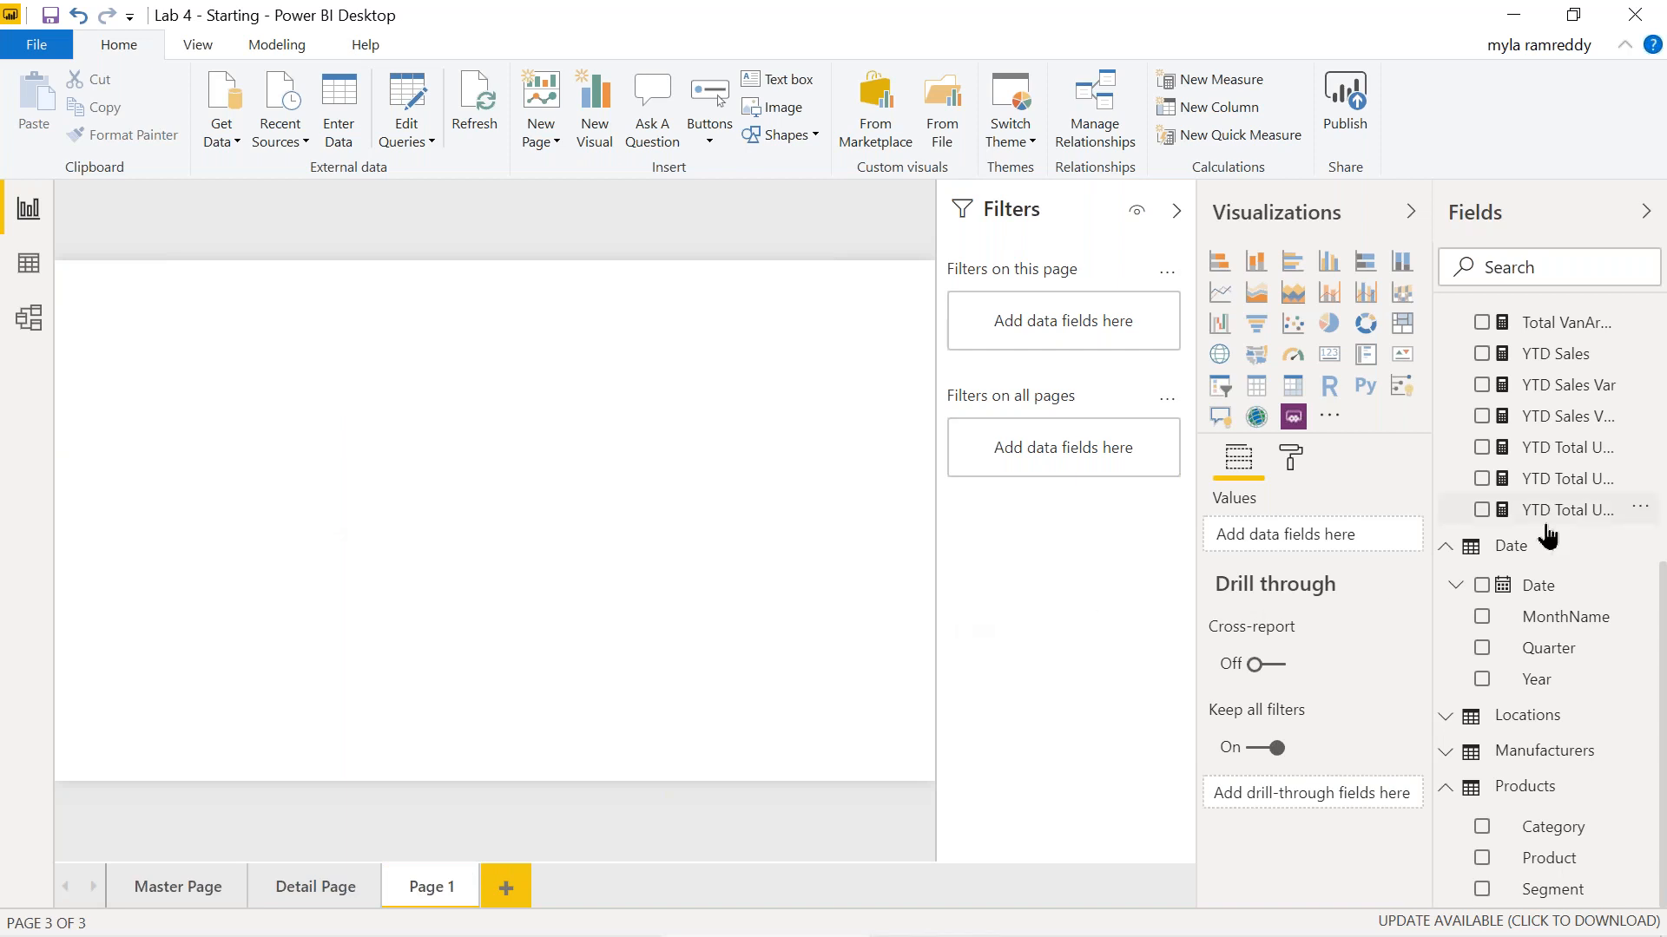
scroll(1545, 534, up, 5)
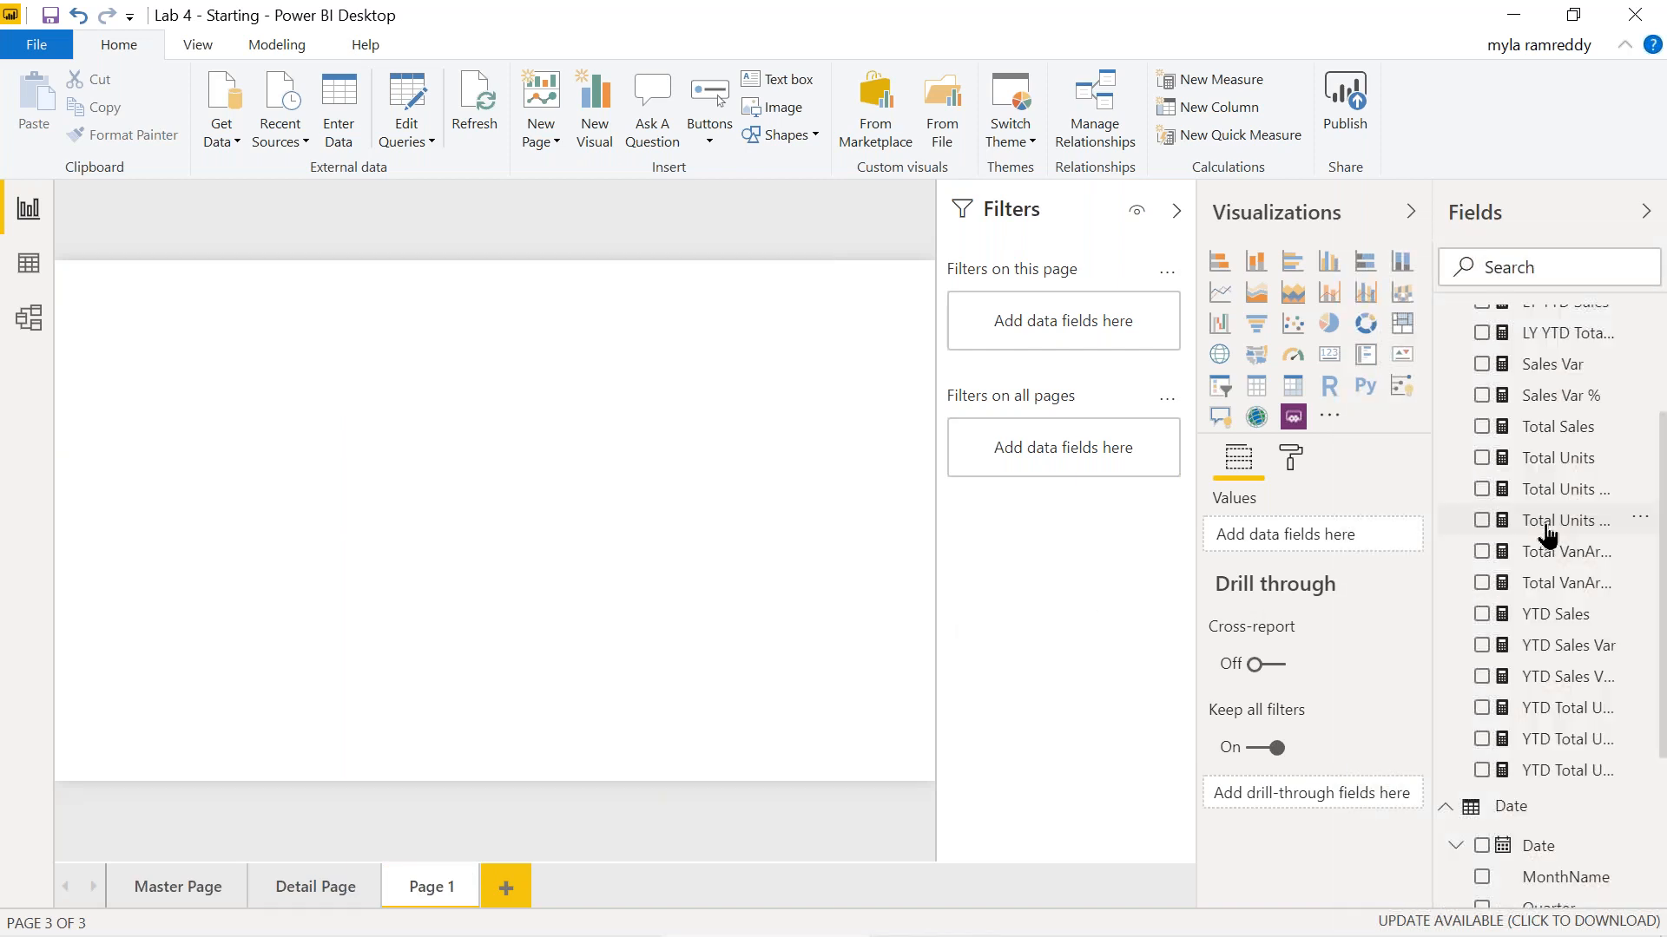
Delete the Detail Page and the Master Page.
click(371, 876)
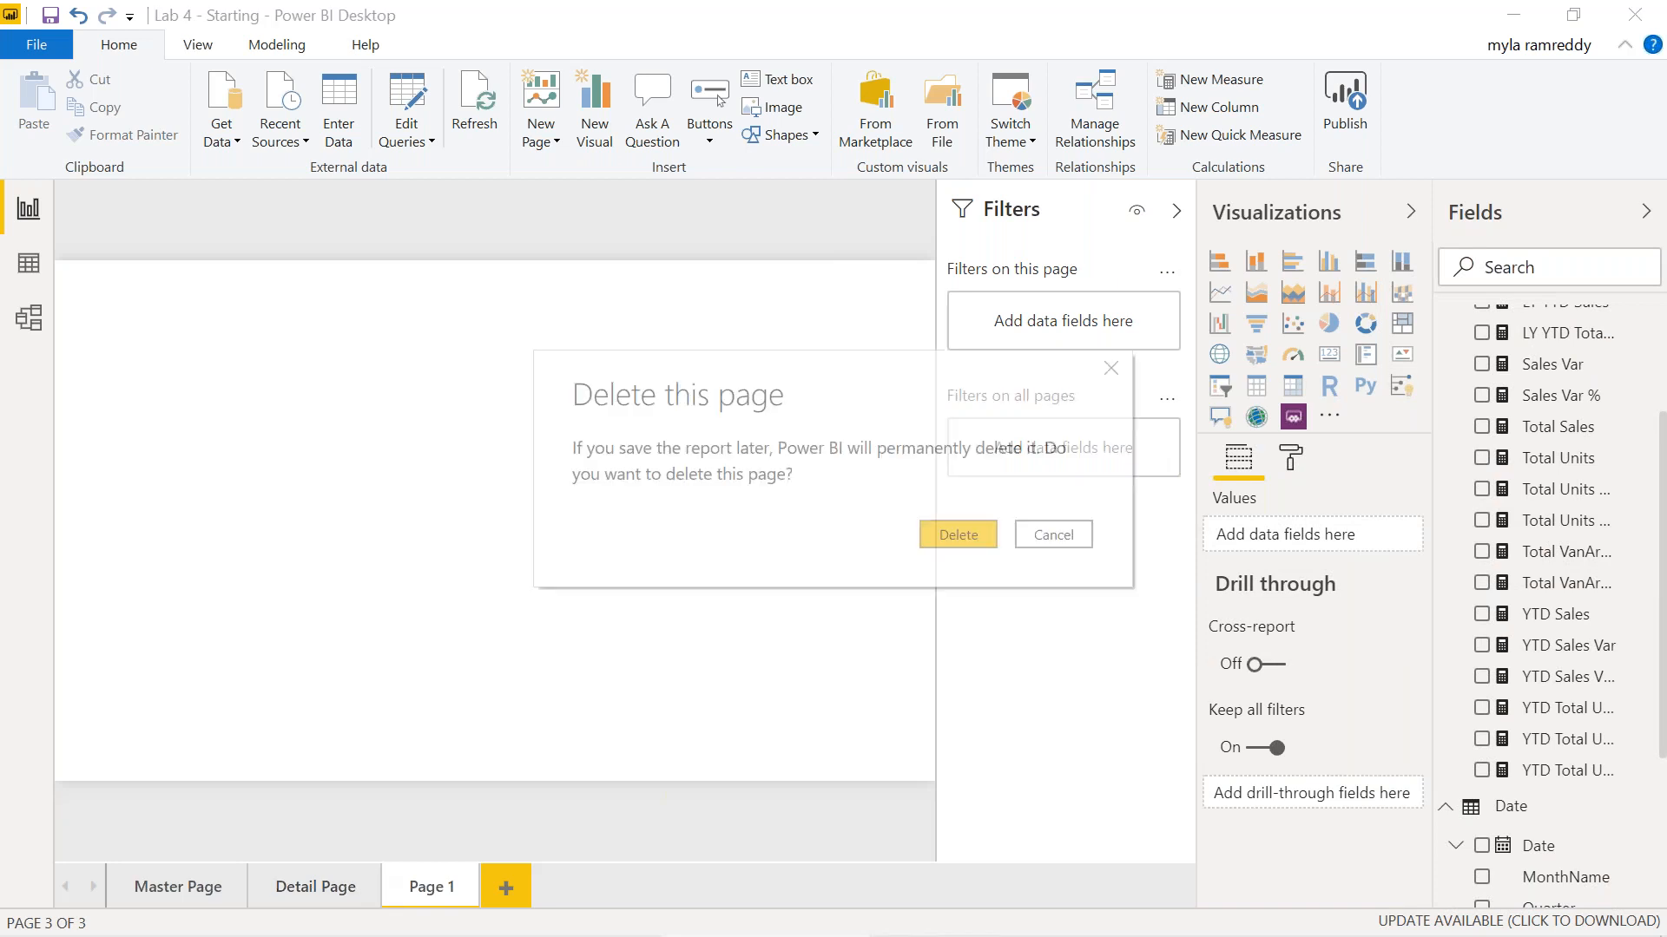
click(955, 533)
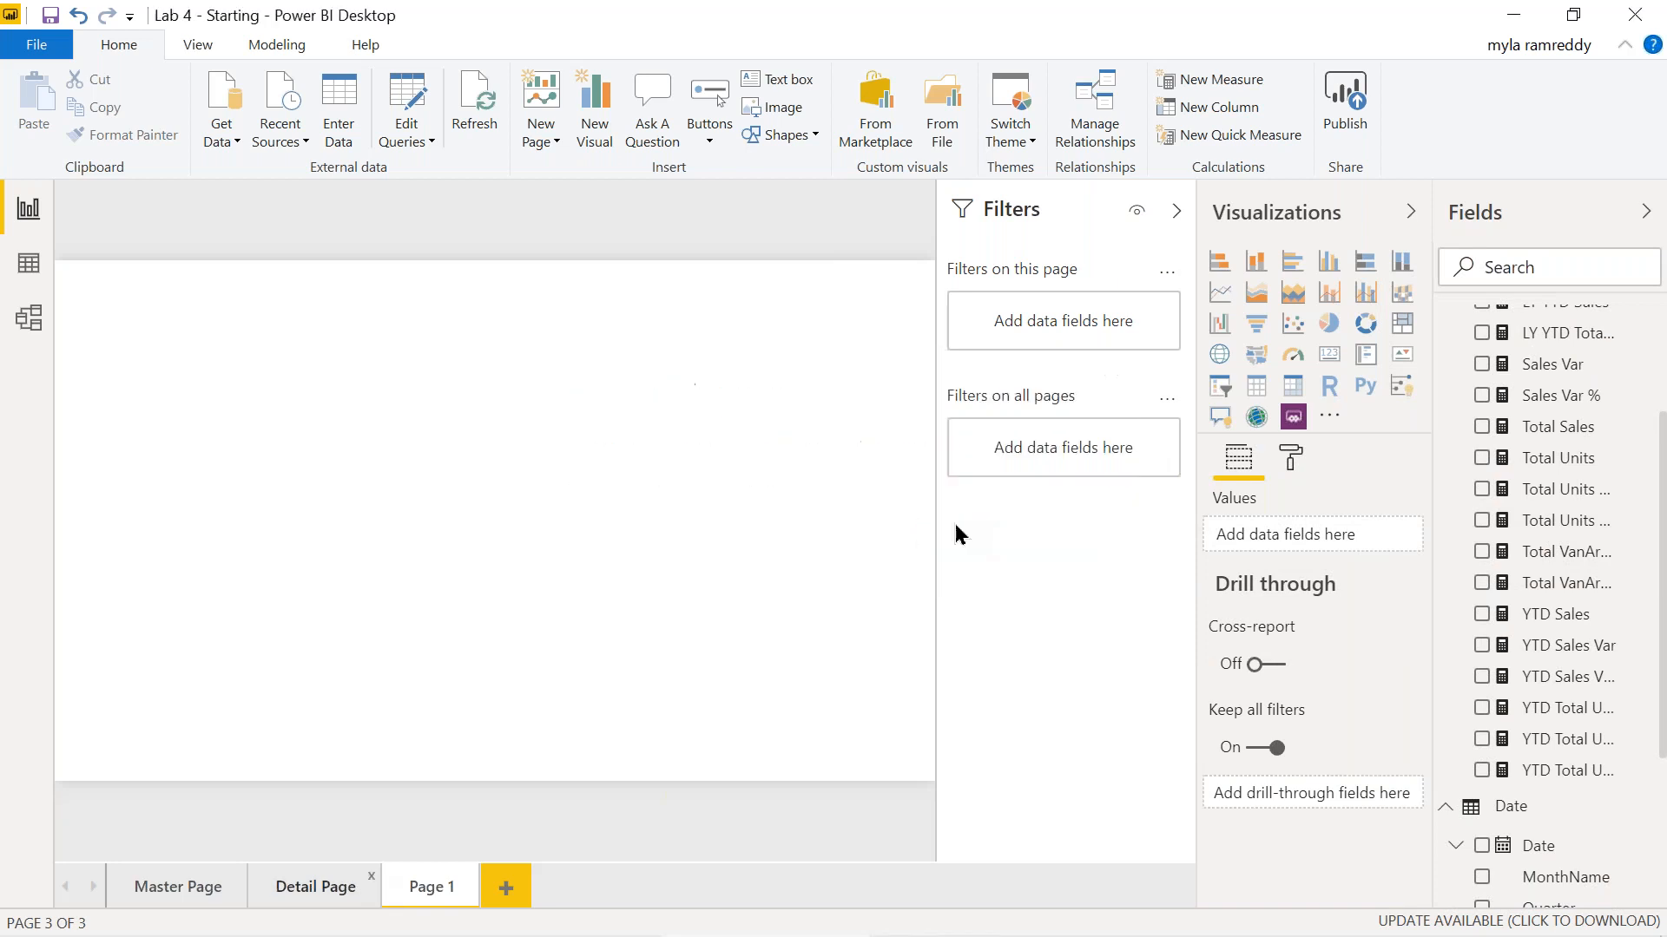
click(236, 876)
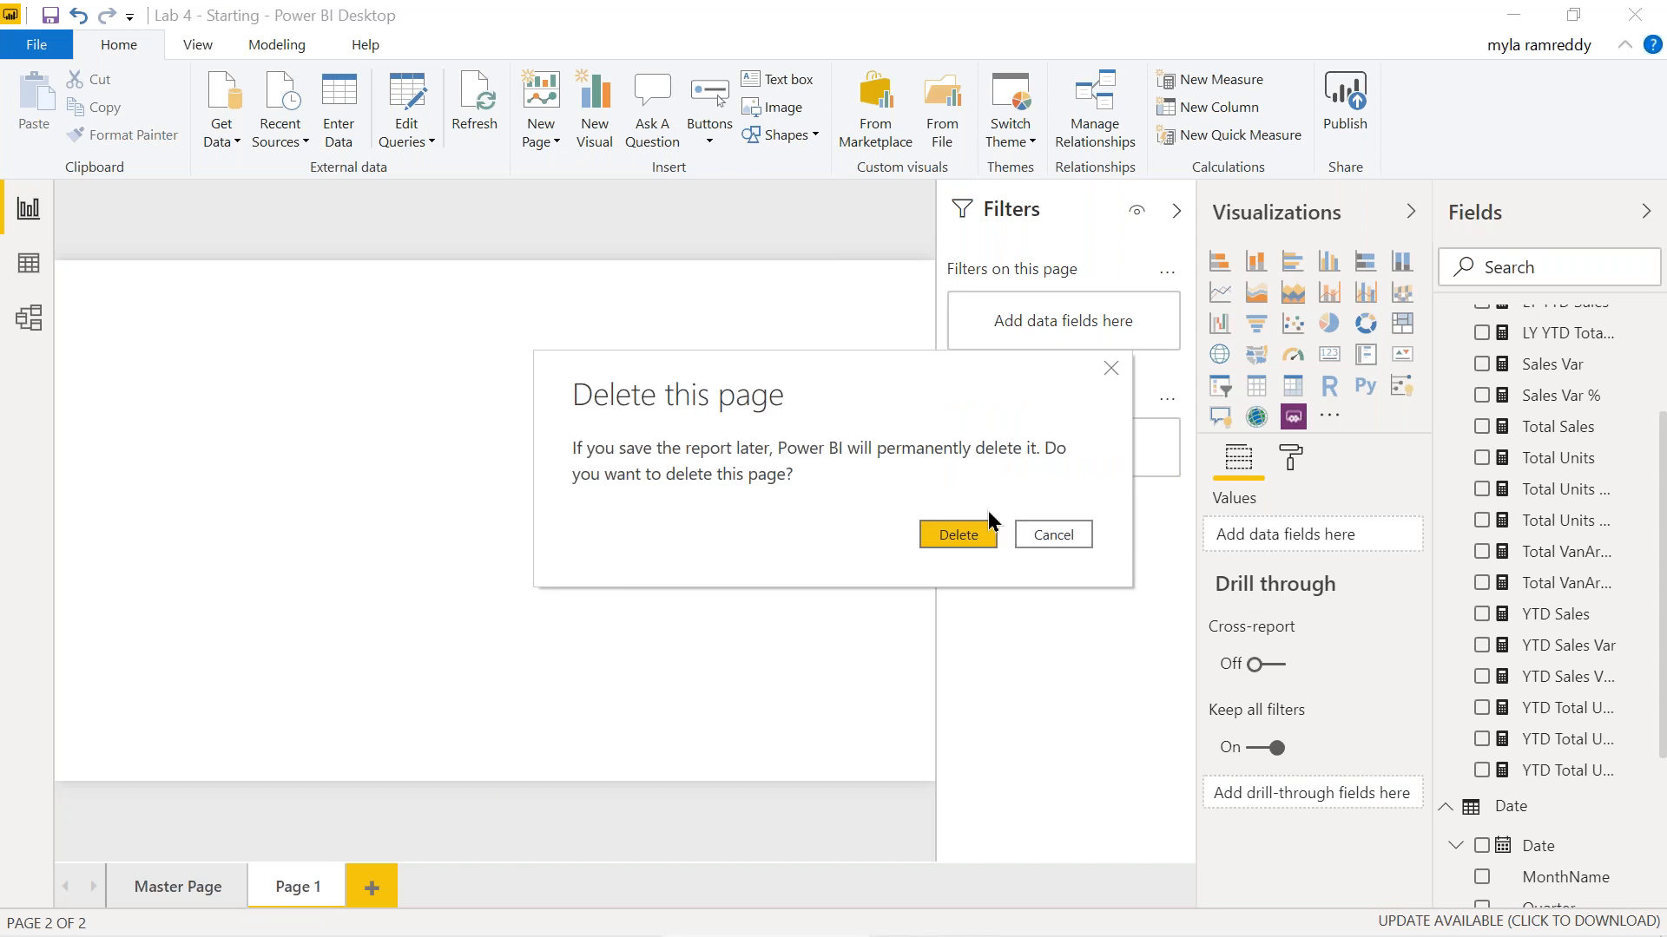
click(958, 534)
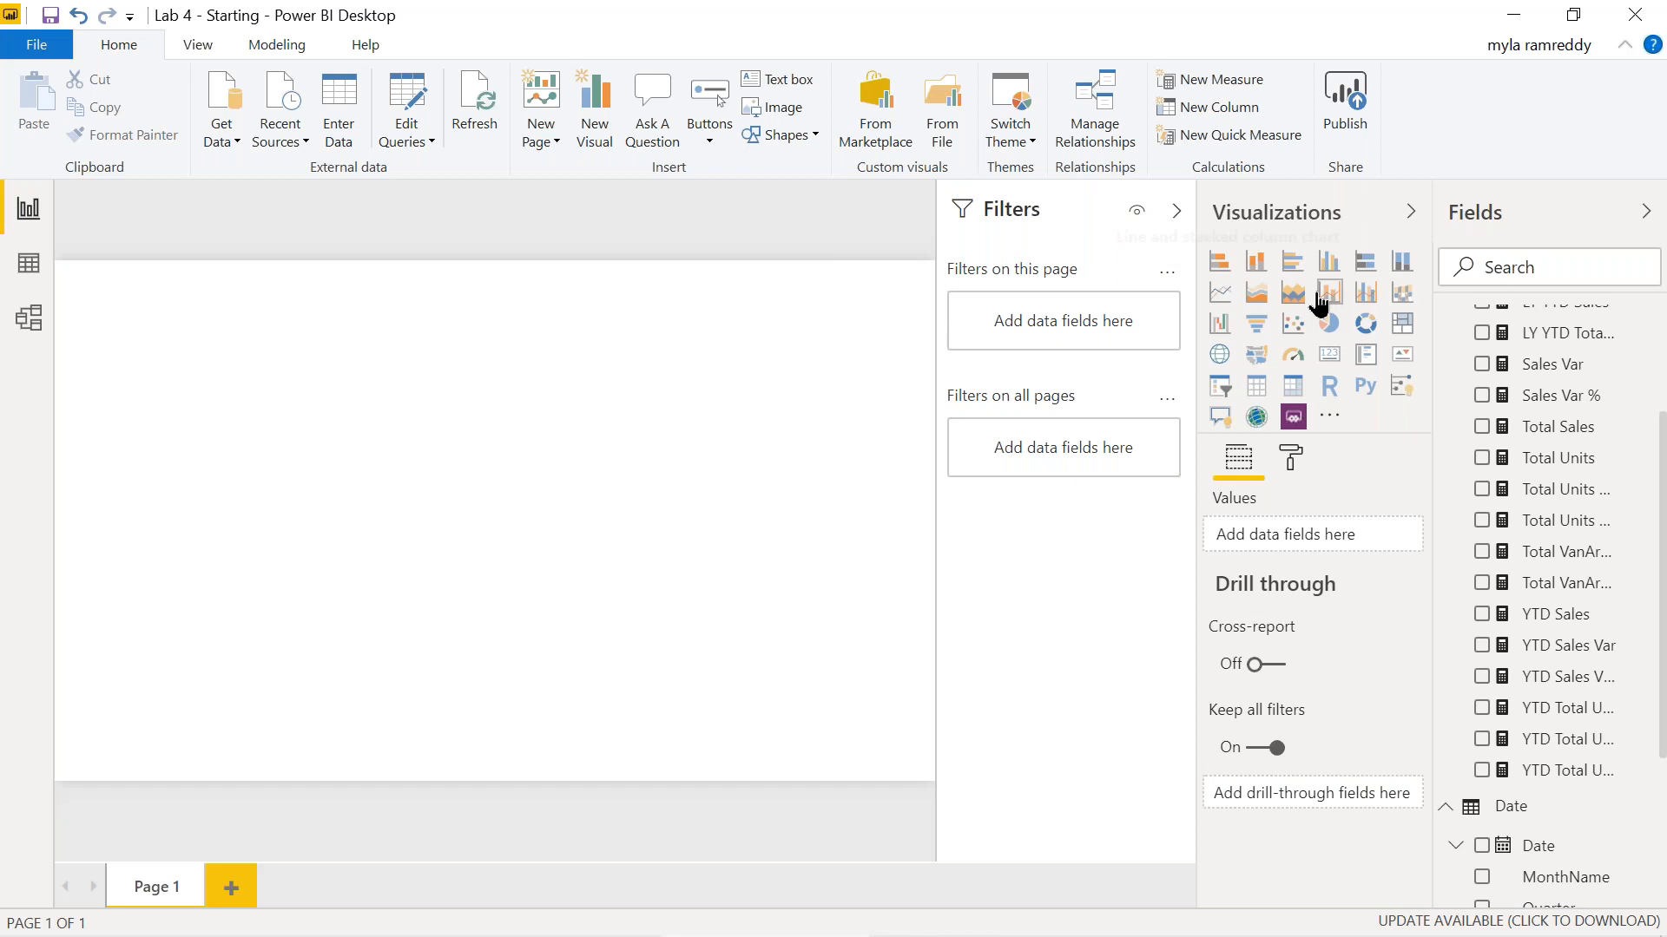
scroll(1560, 767, down, 5)
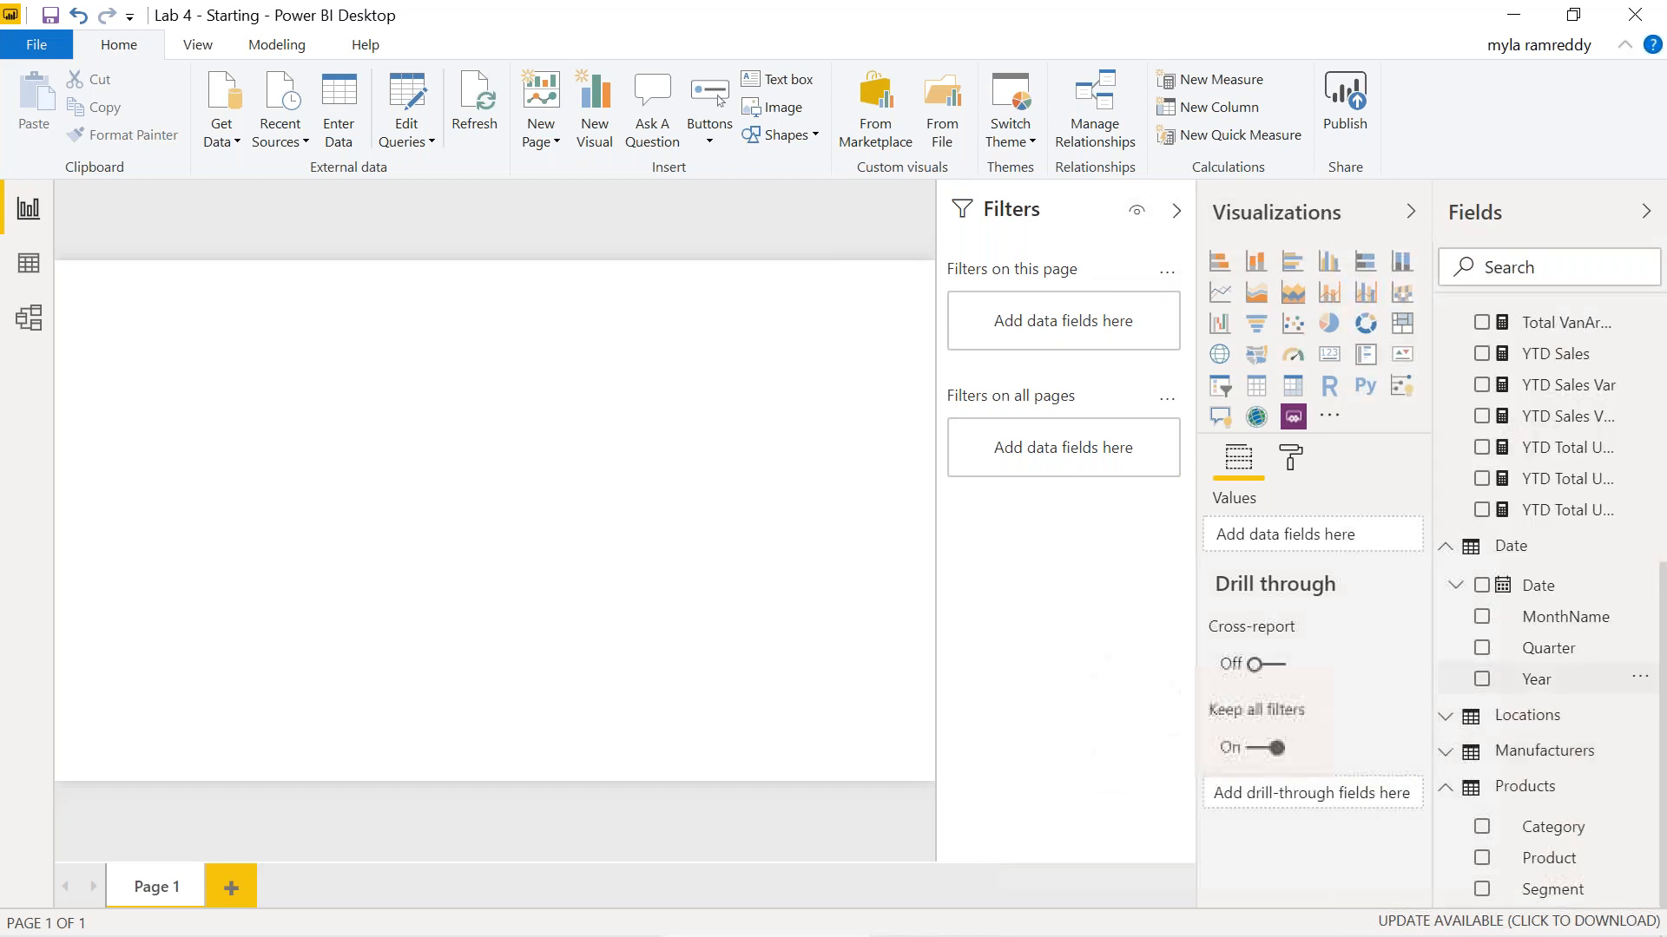
Add Year, Category, City and Total Sales fields to a new visual on Page 1.
click(1482, 679)
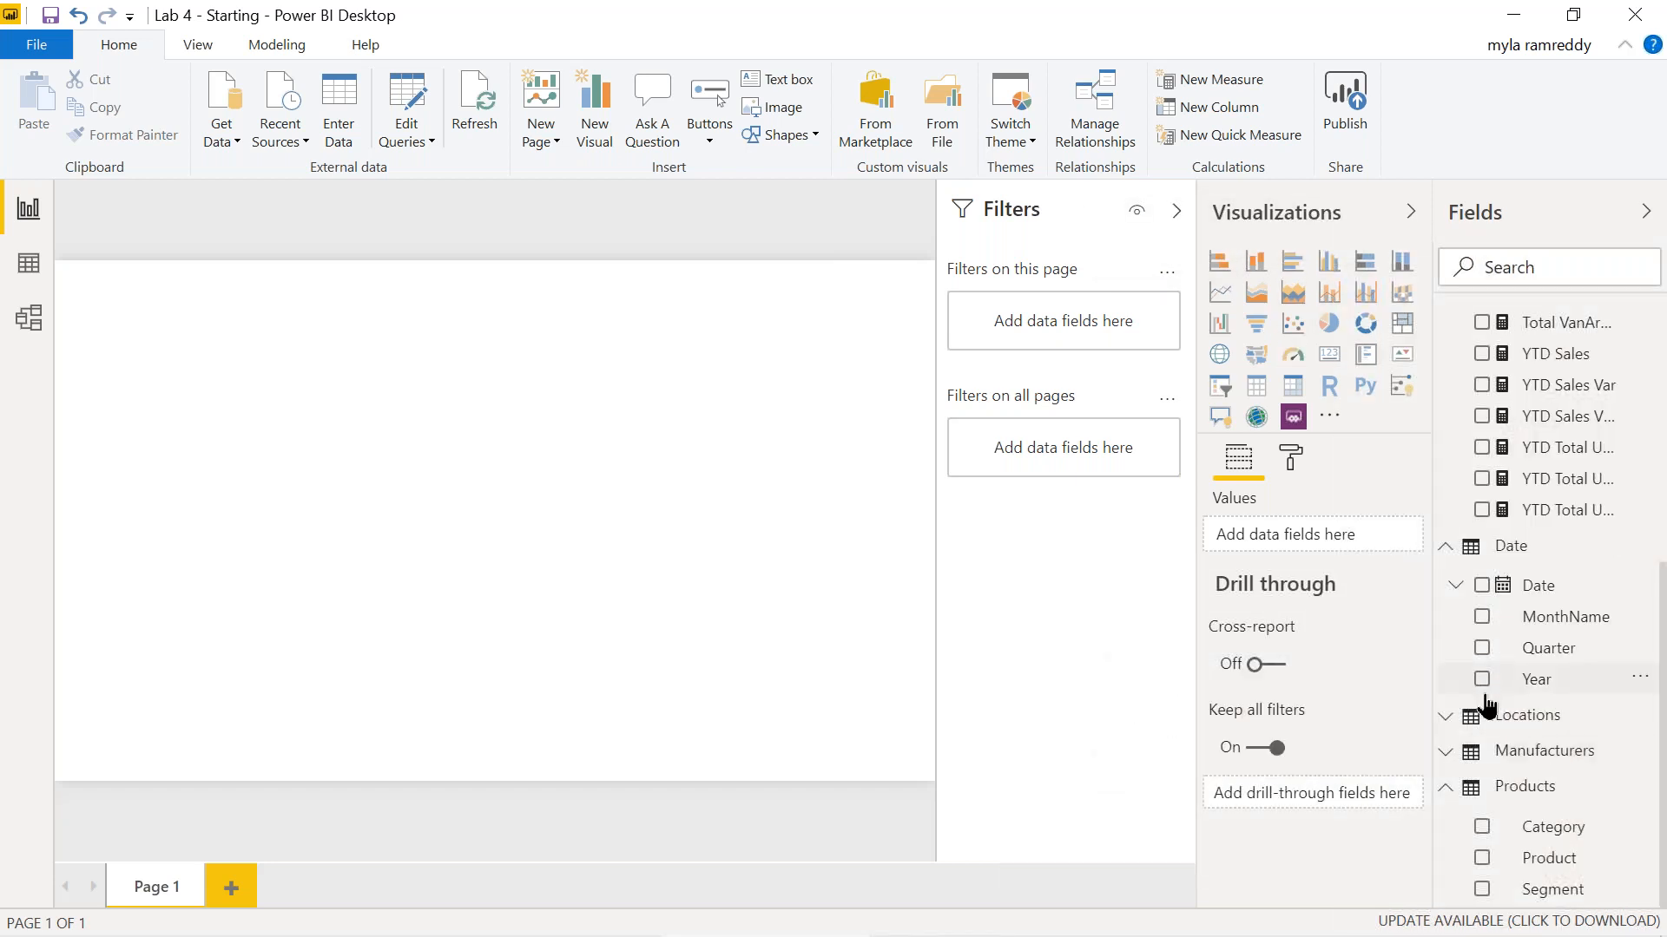
click(1481, 832)
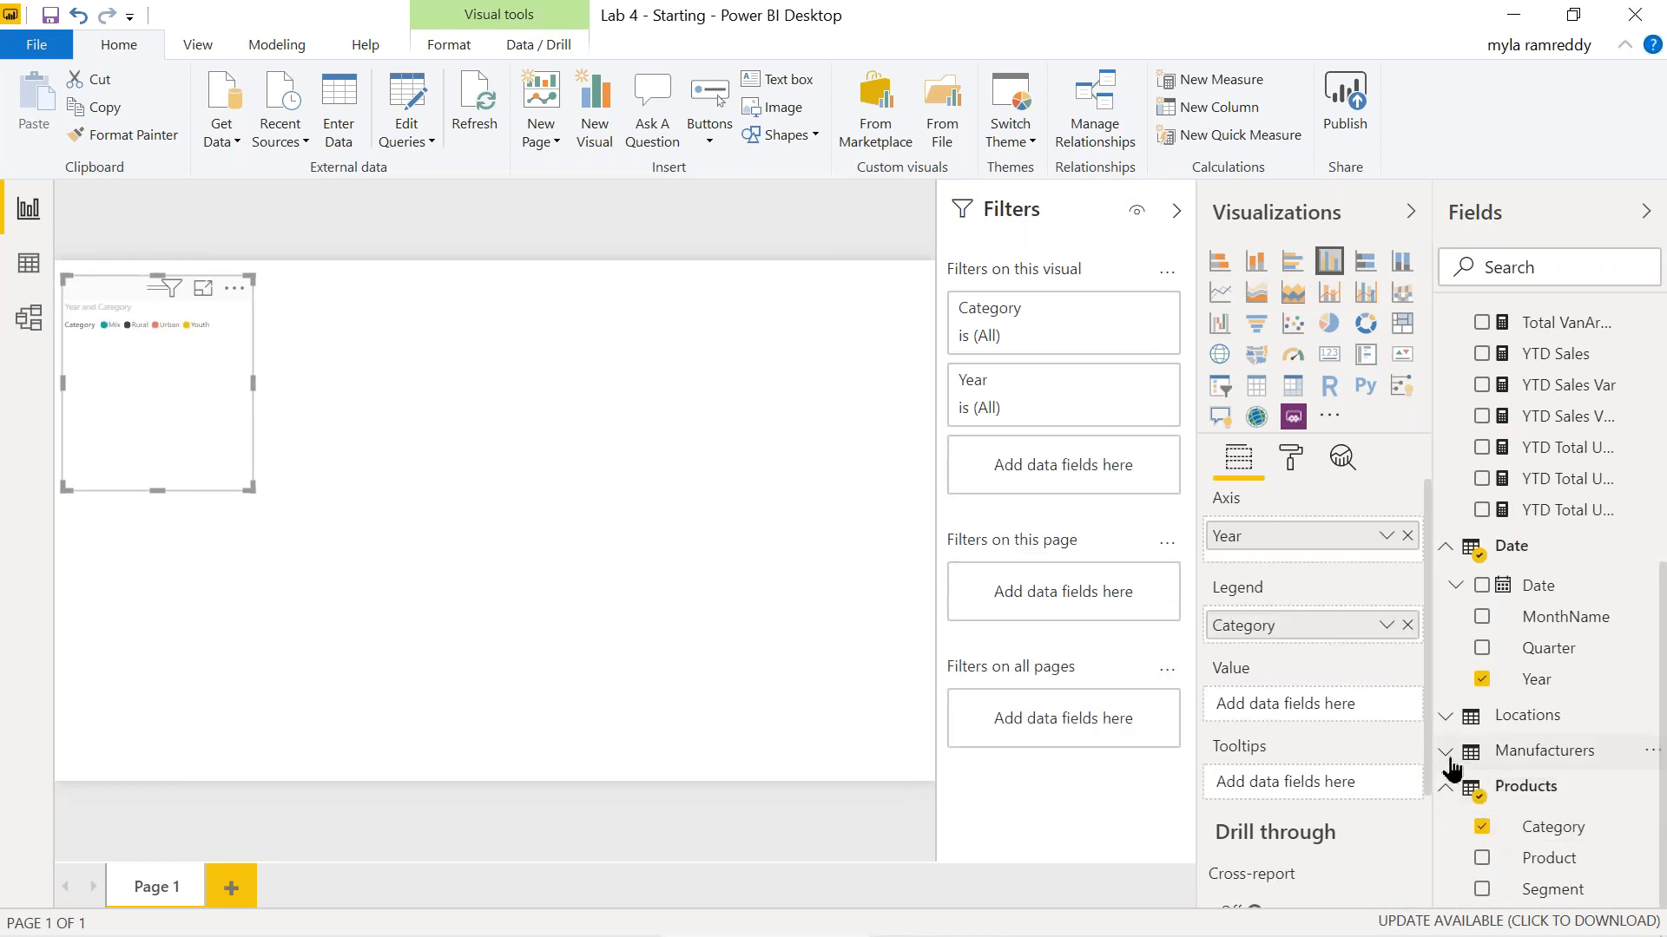
click(1444, 717)
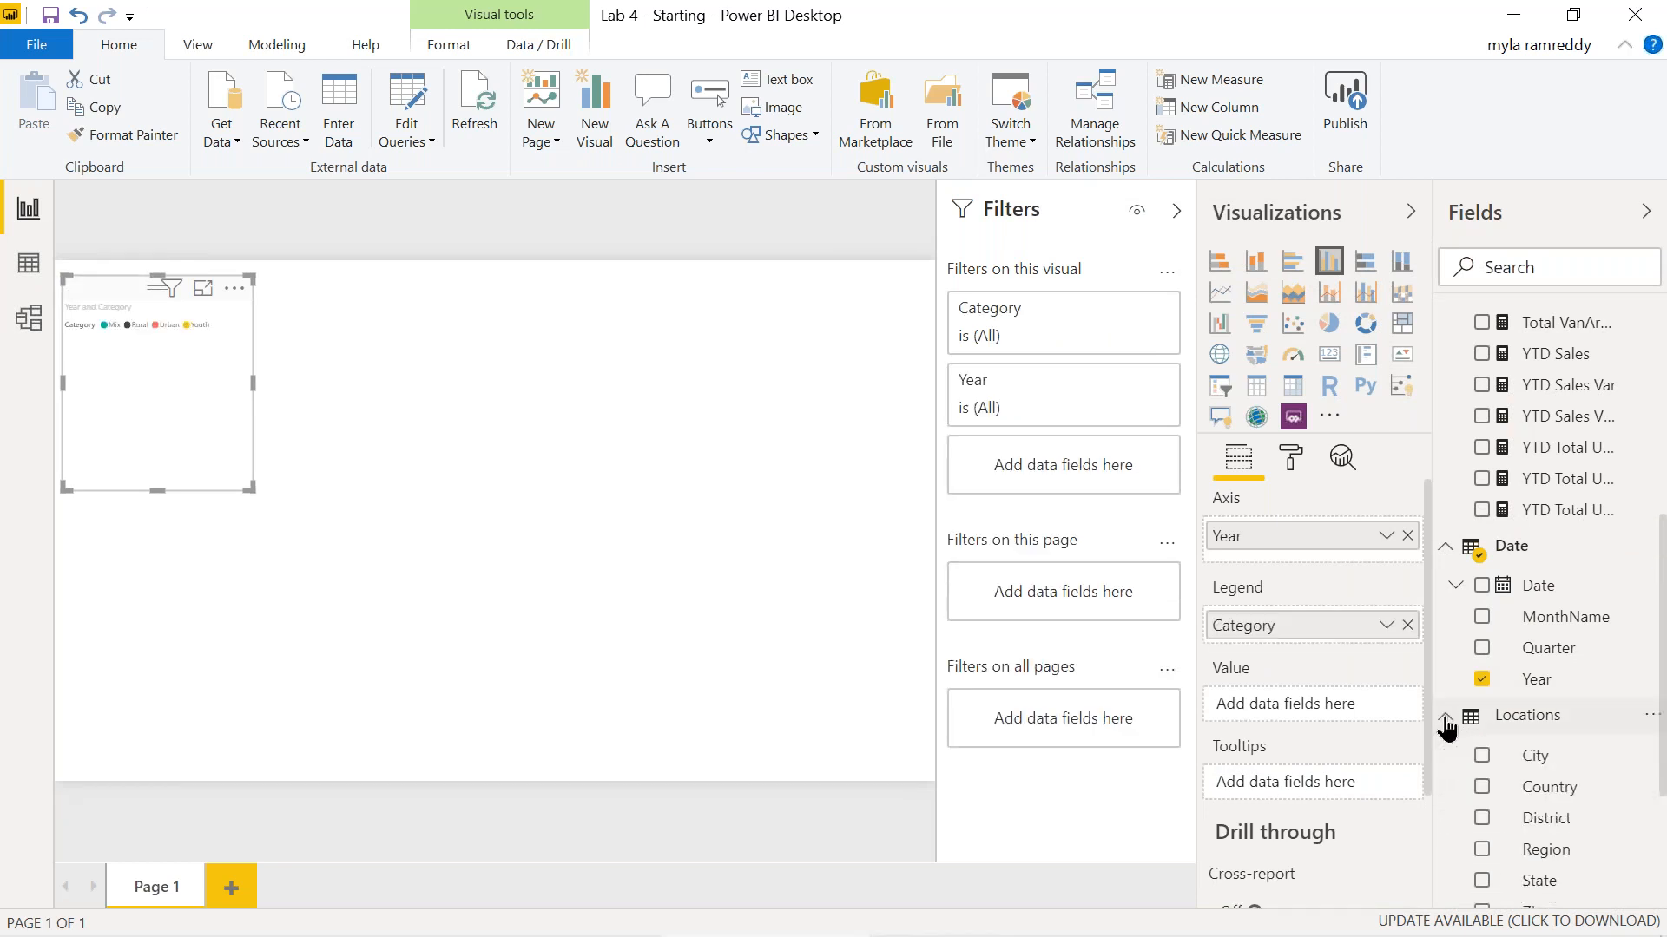
click(1481, 756)
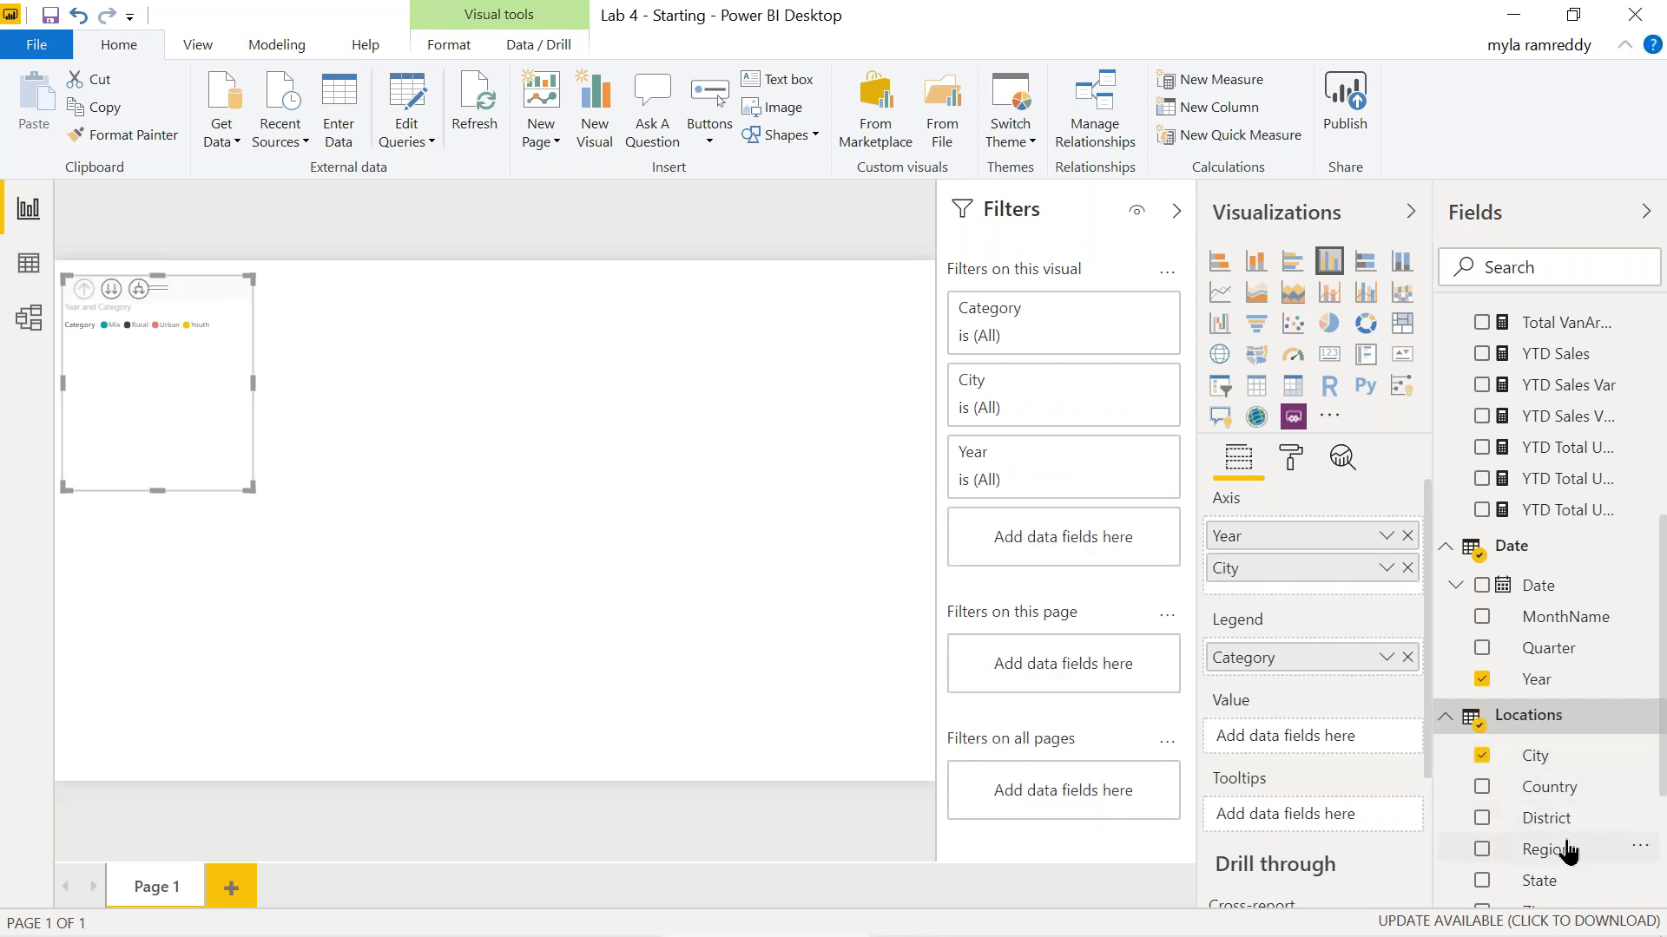
scroll(1568, 851, down, 1)
scroll(1566, 848, up, 5)
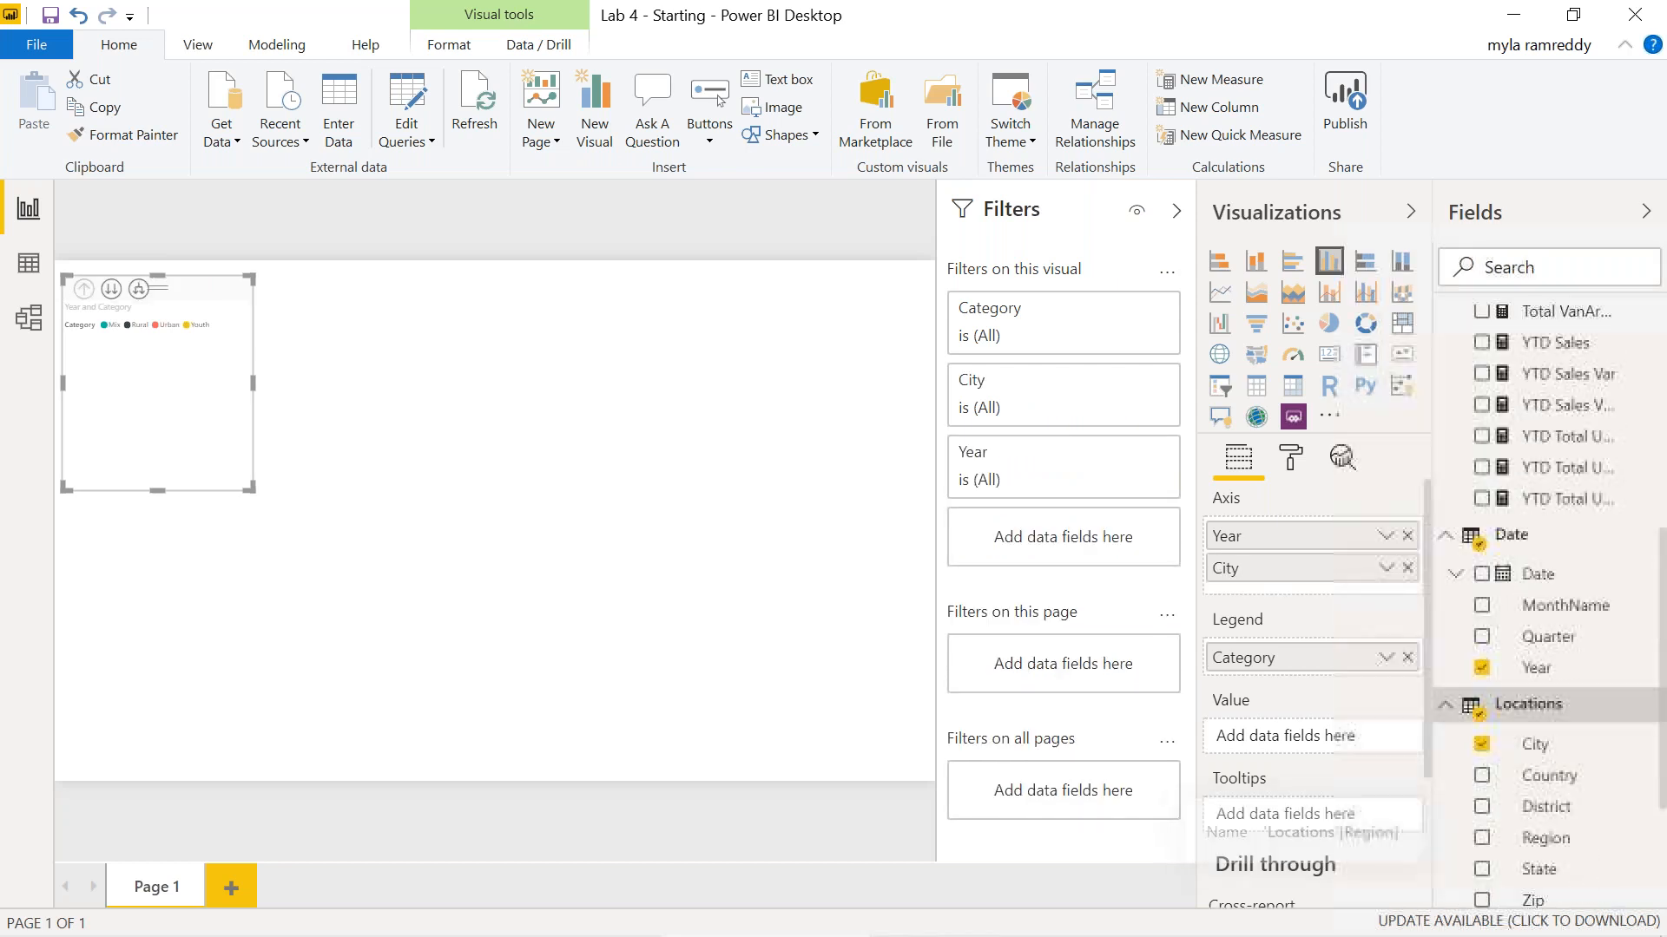
scroll(1475, 838, up, 2)
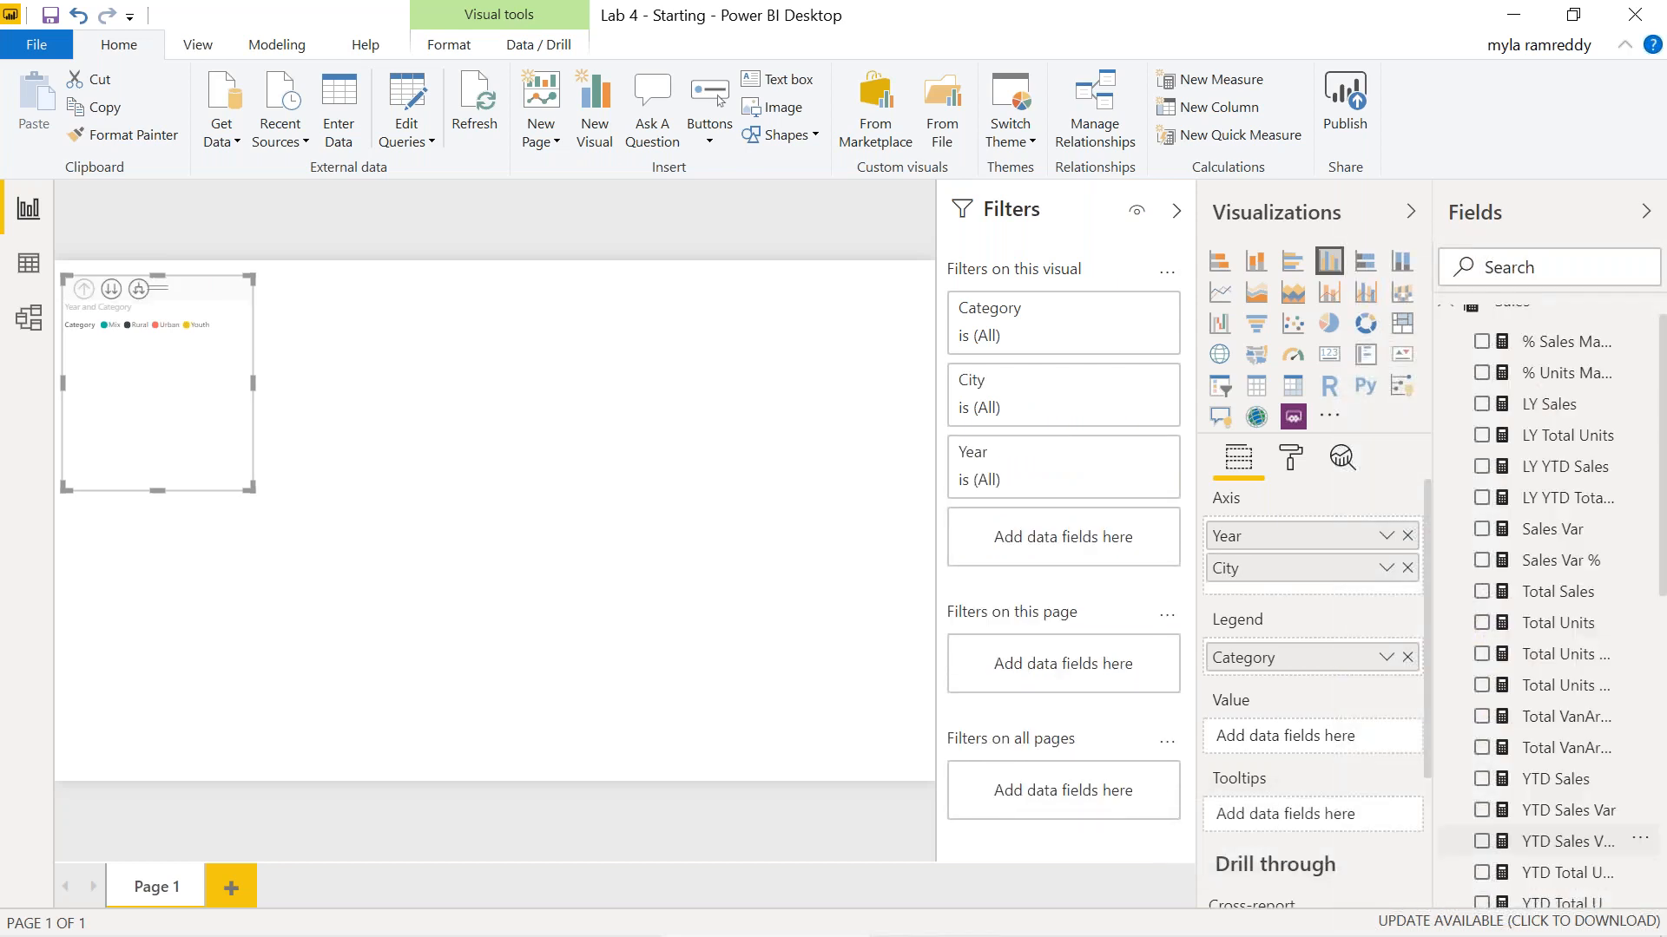
click(1482, 592)
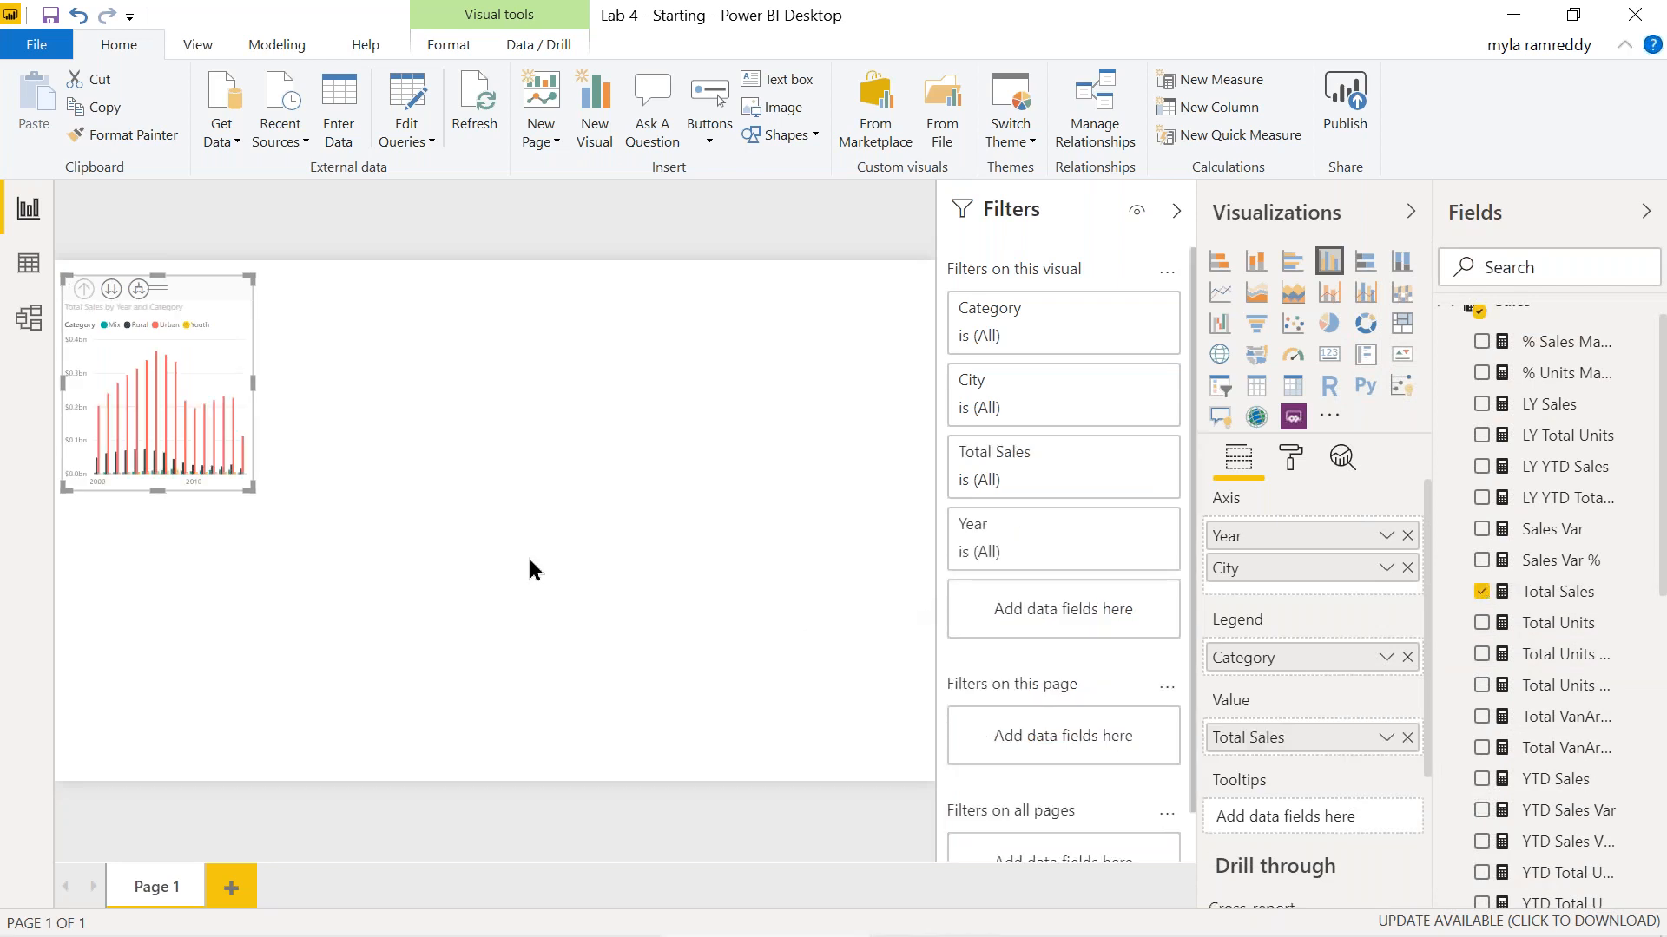
Turn the visual into a table and widen it toward the page middle.
click(1256, 385)
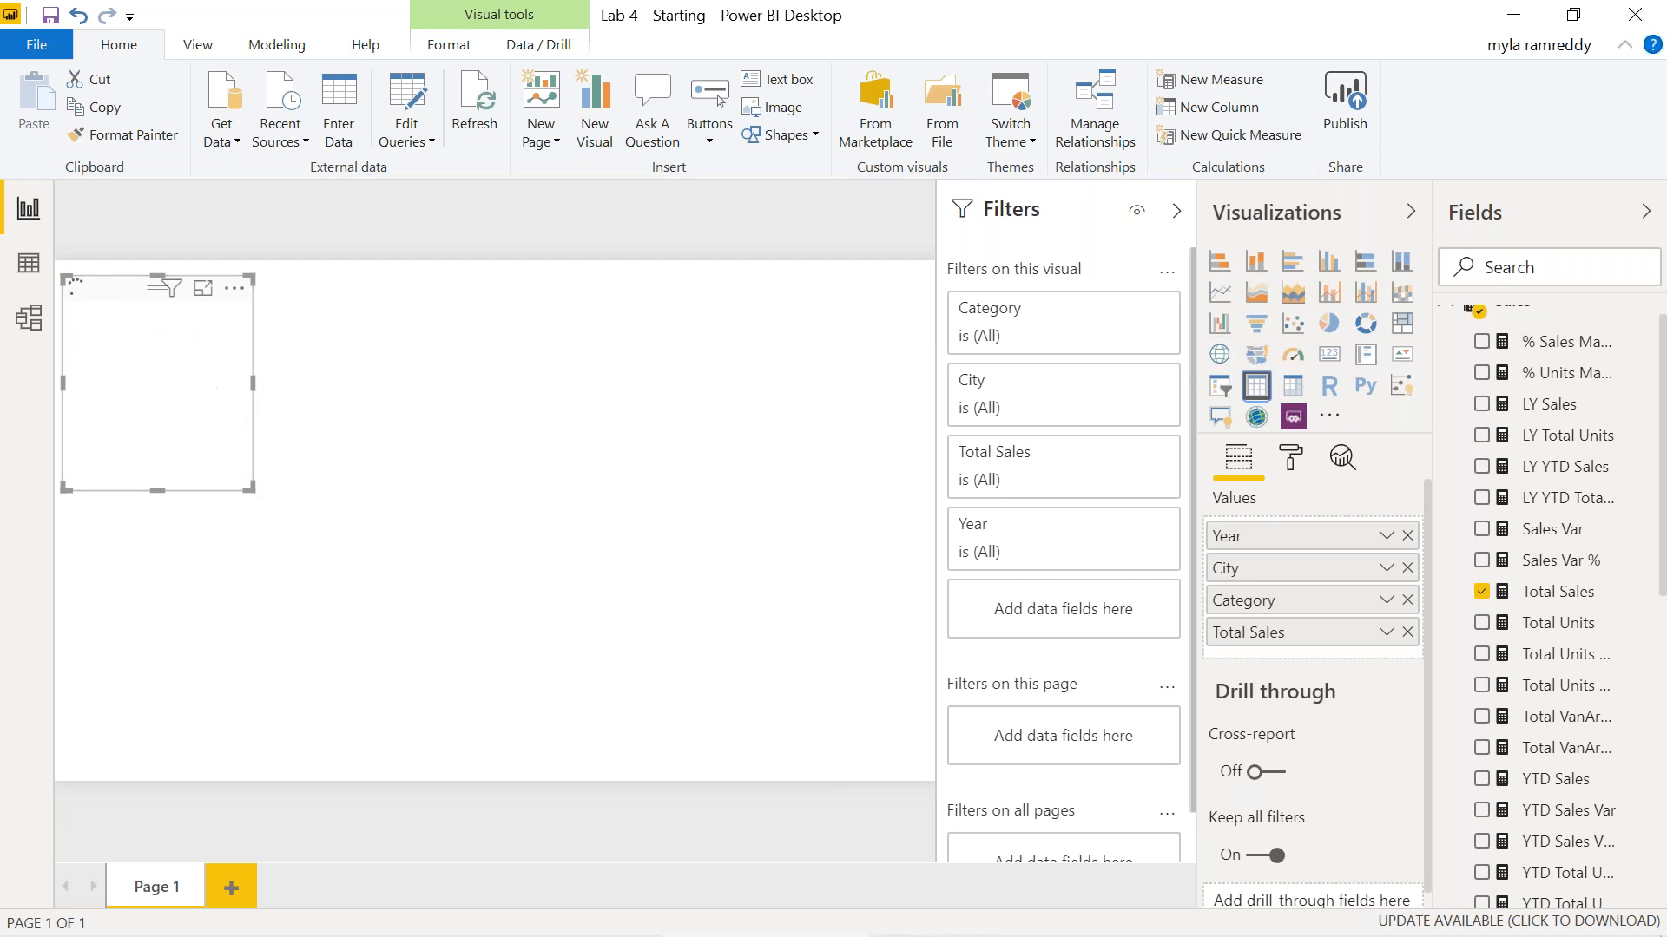
drag(255, 383, 453, 425)
click(468, 433)
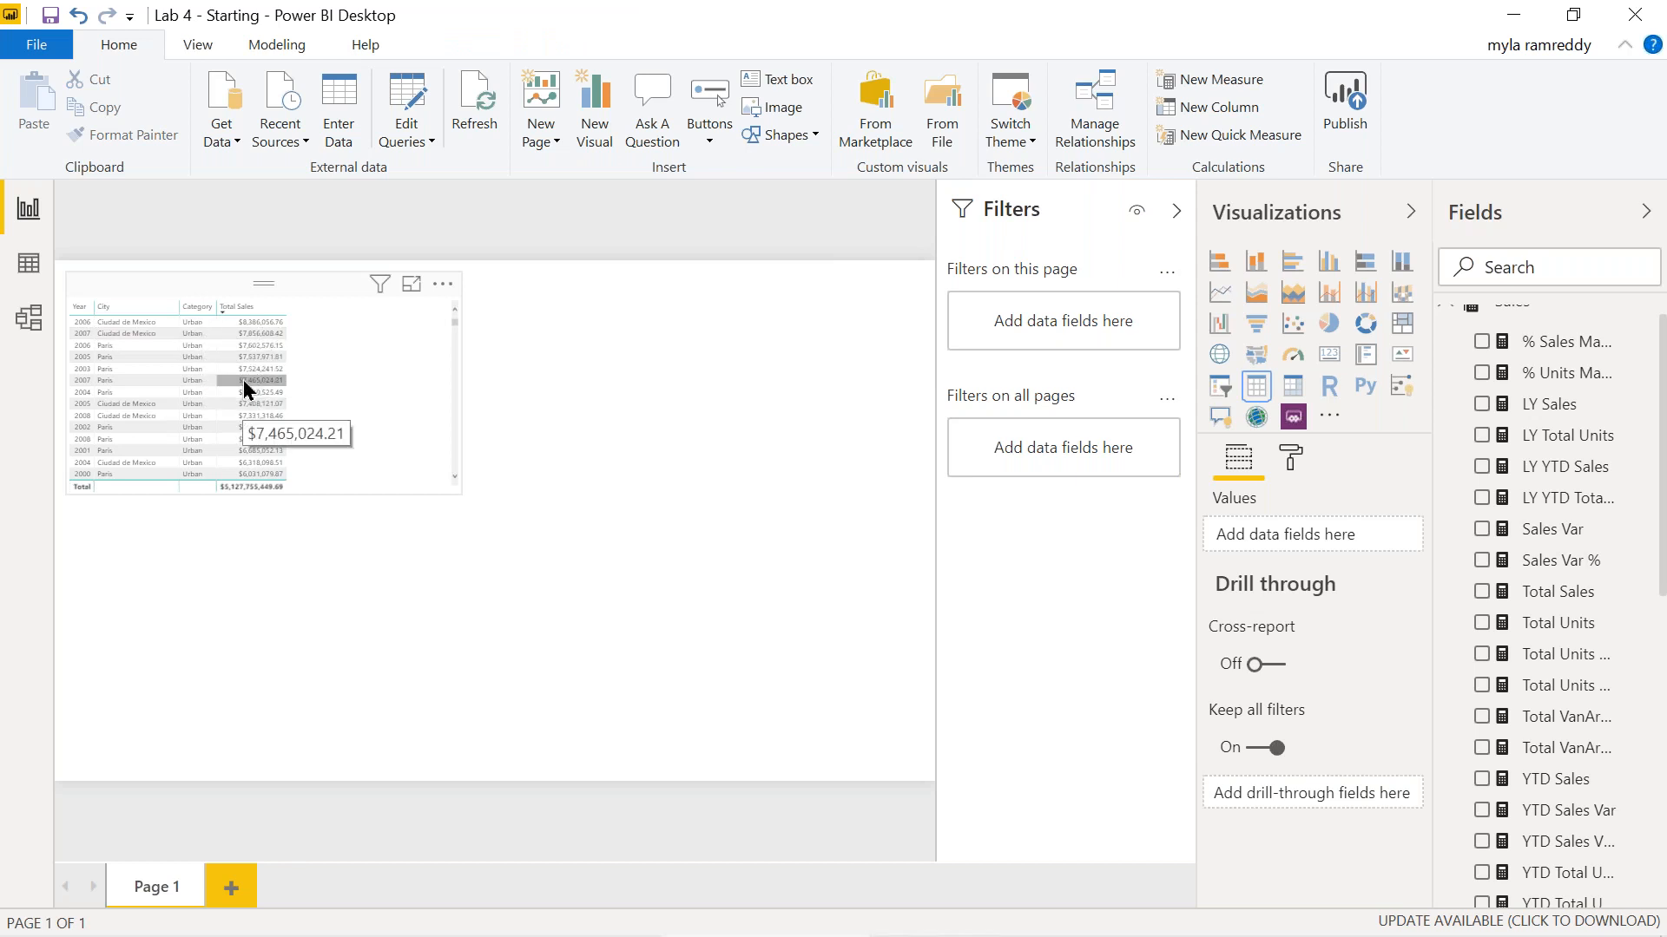
click(389, 326)
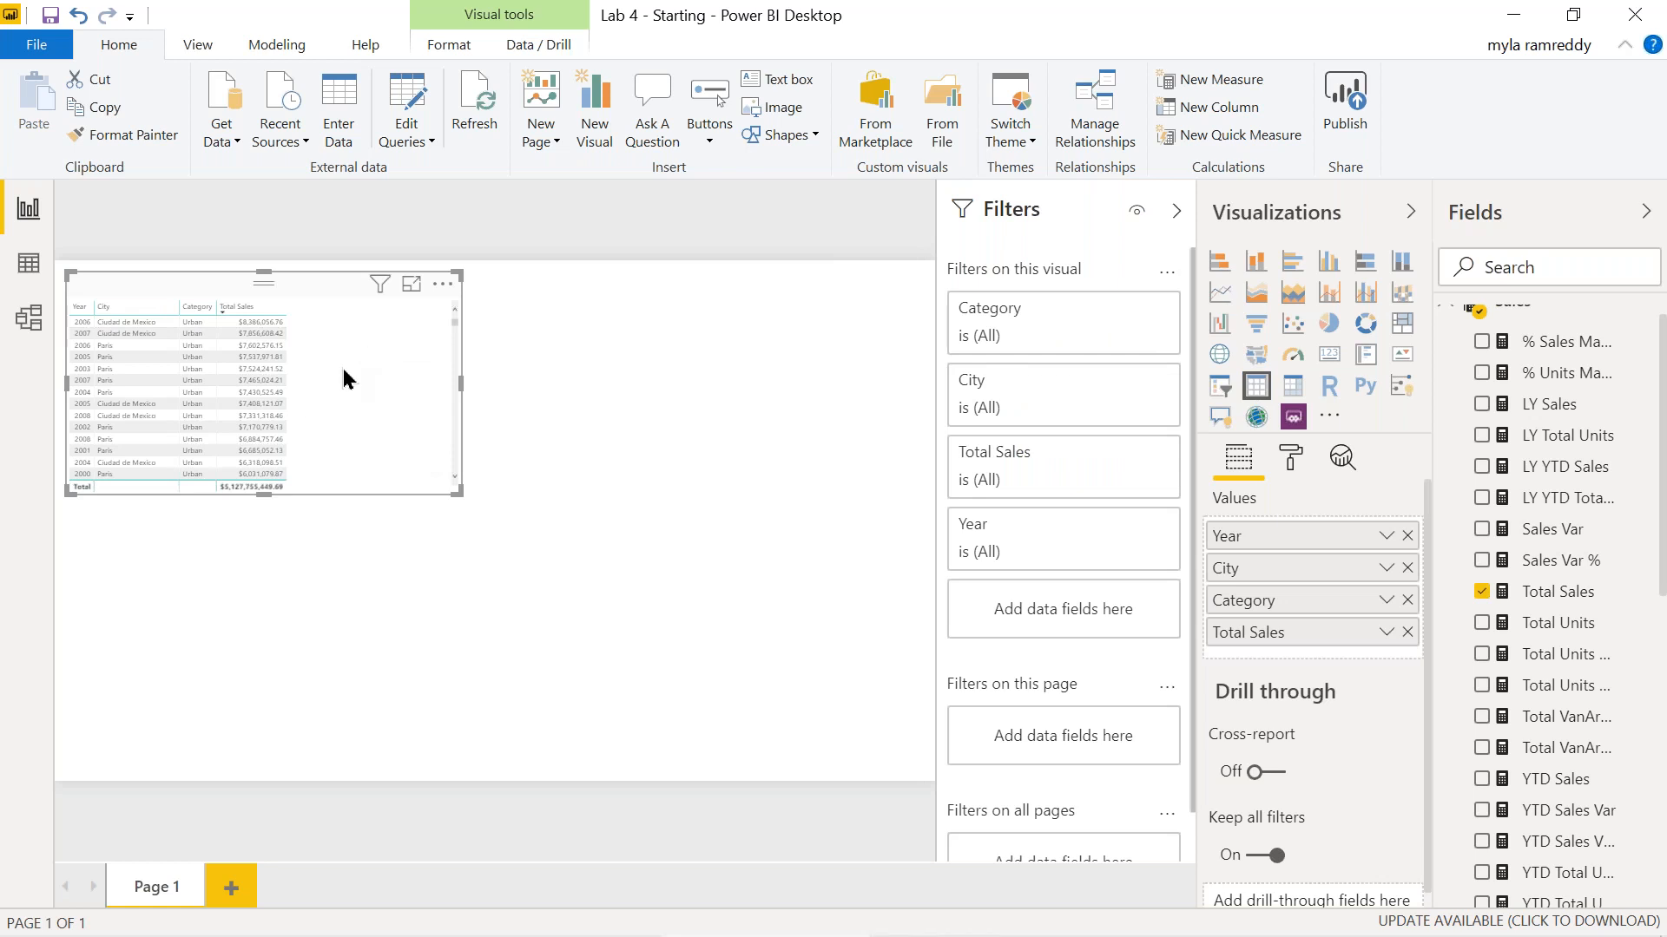
Rename the Page 1 tab to 'First Page'.
right_click(156, 892)
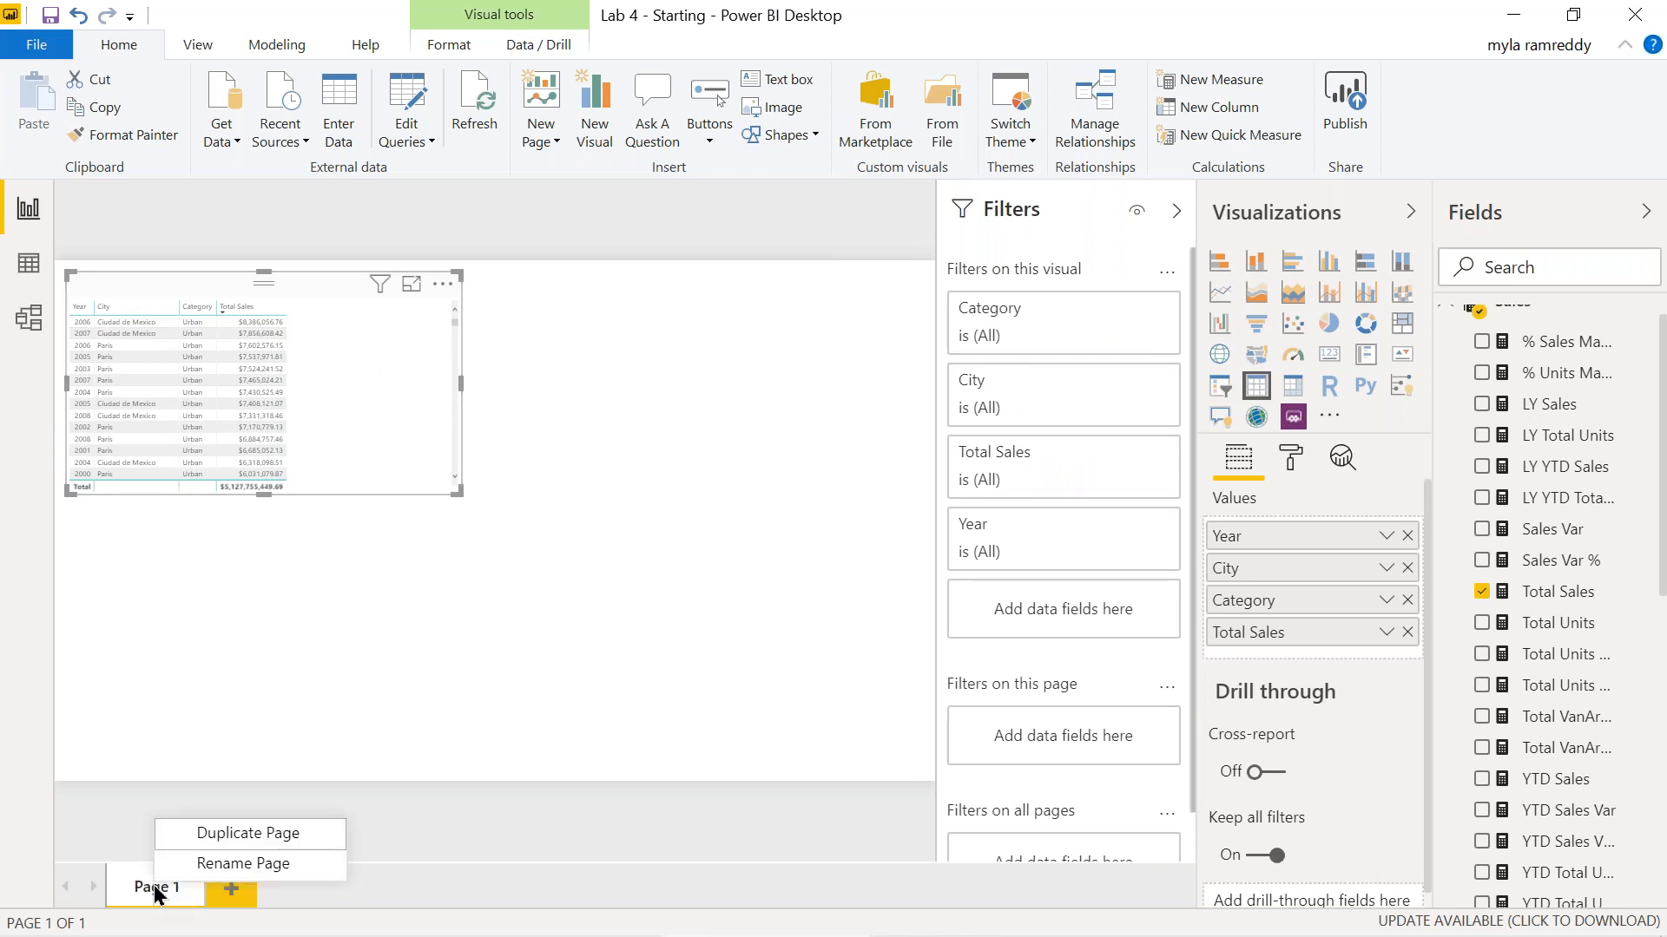
click(208, 863)
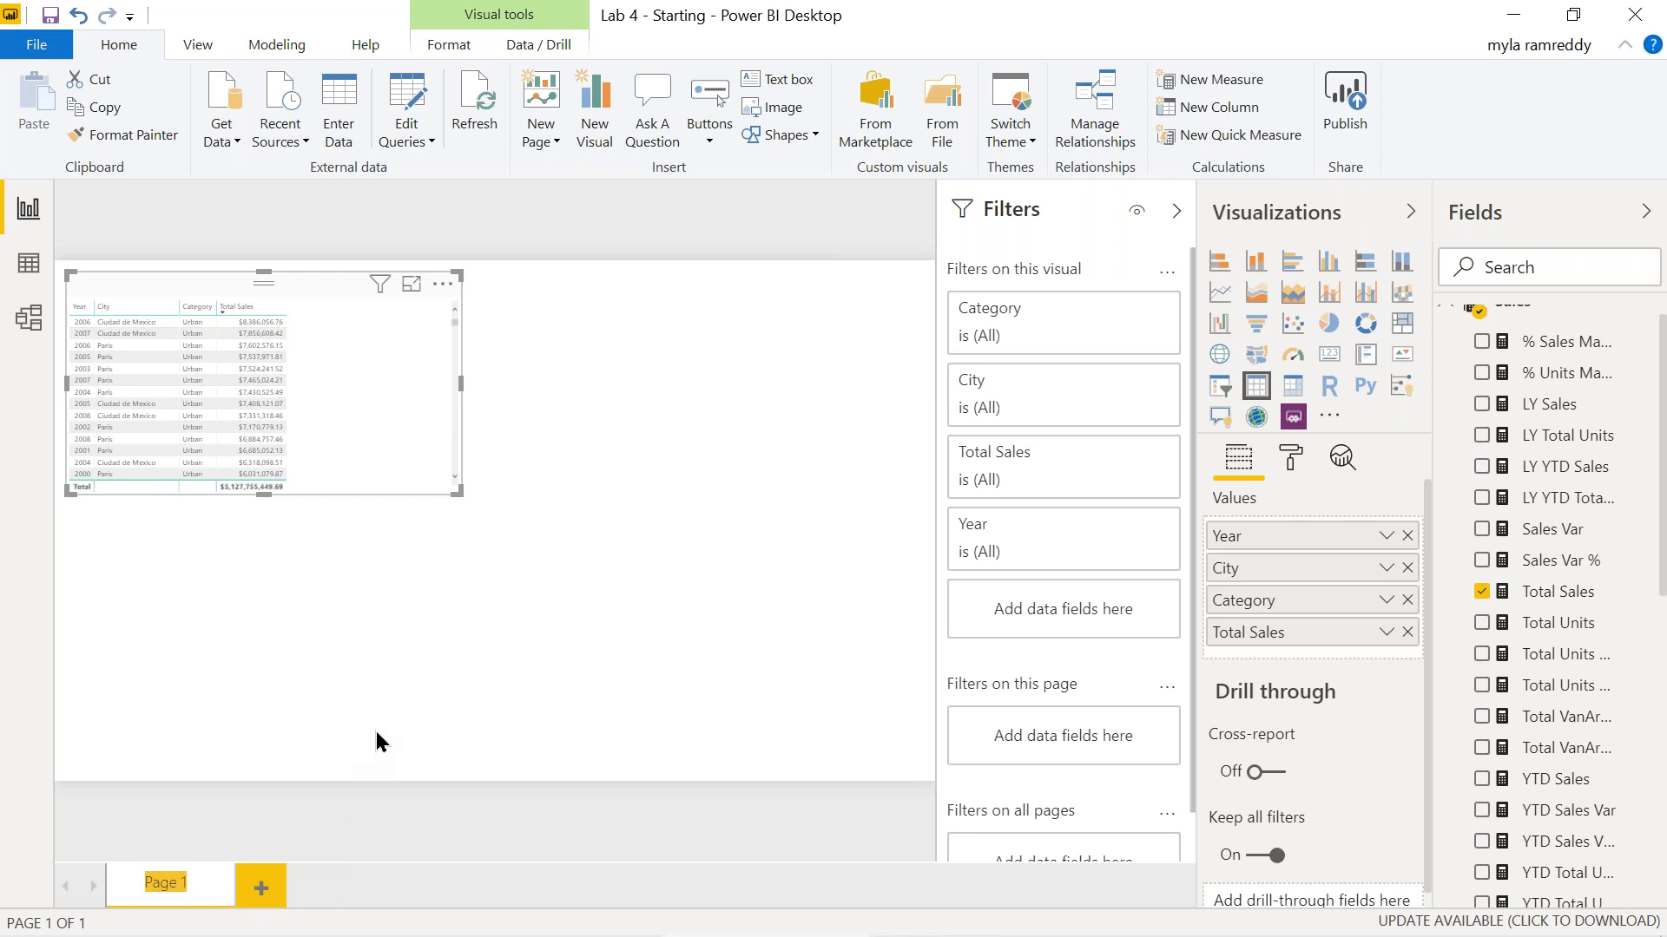
text(First Page)
key(Return)
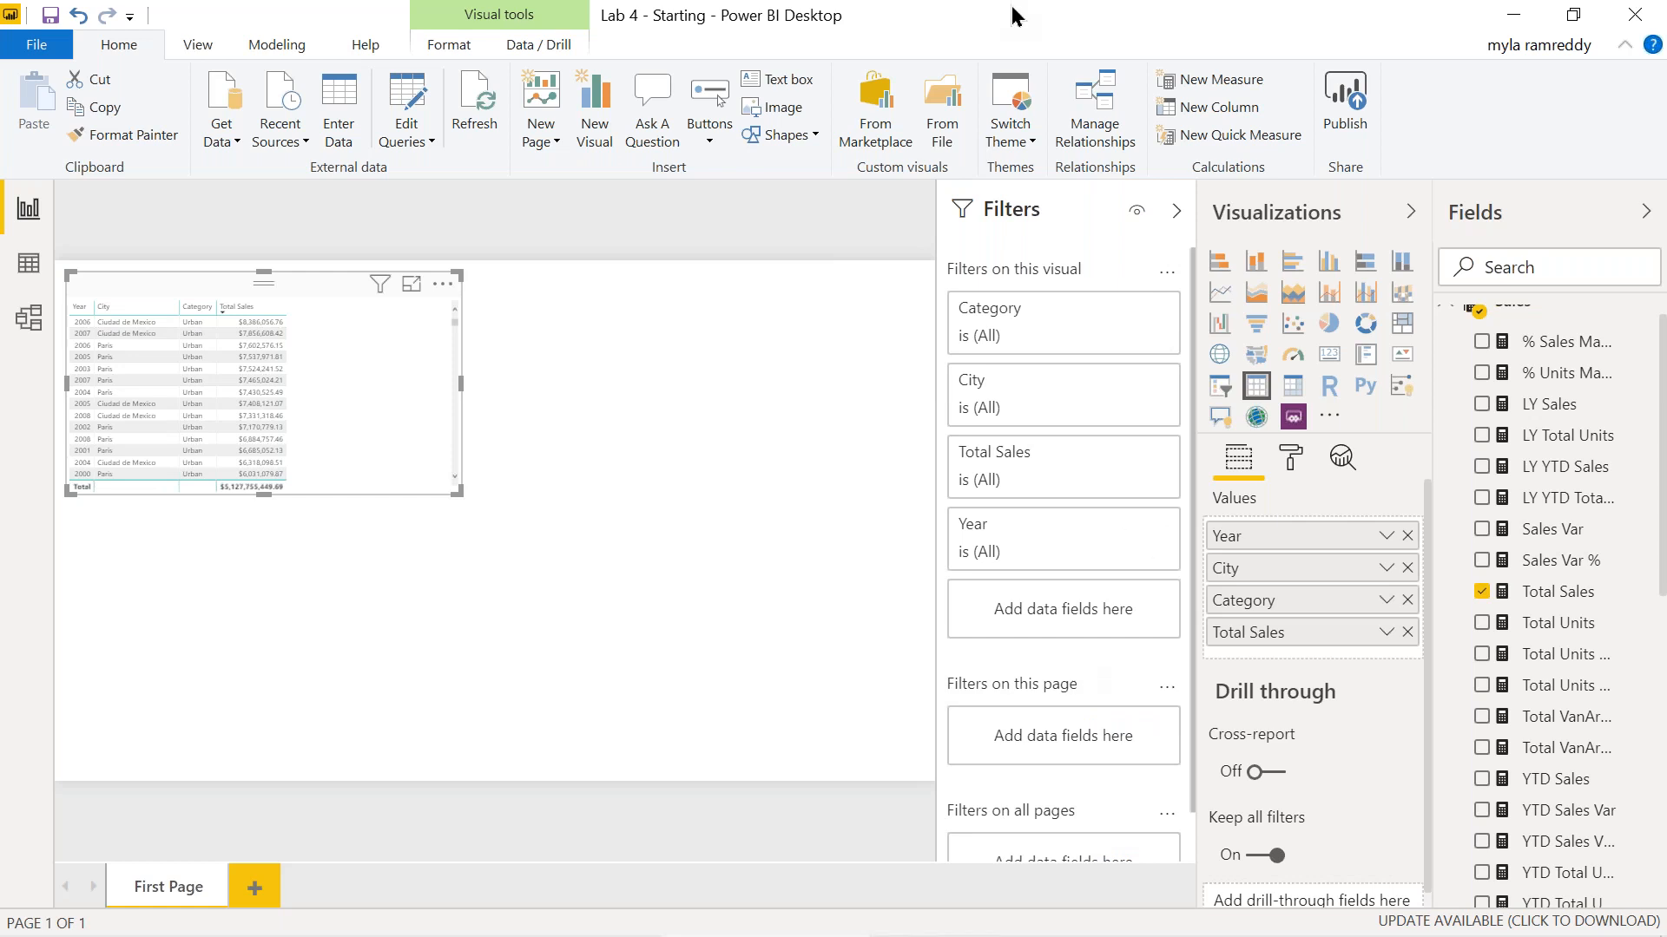
Mark the visual, page and all-pages filter sections as 1, 2 and 3 with the pen.
click(1085, 95)
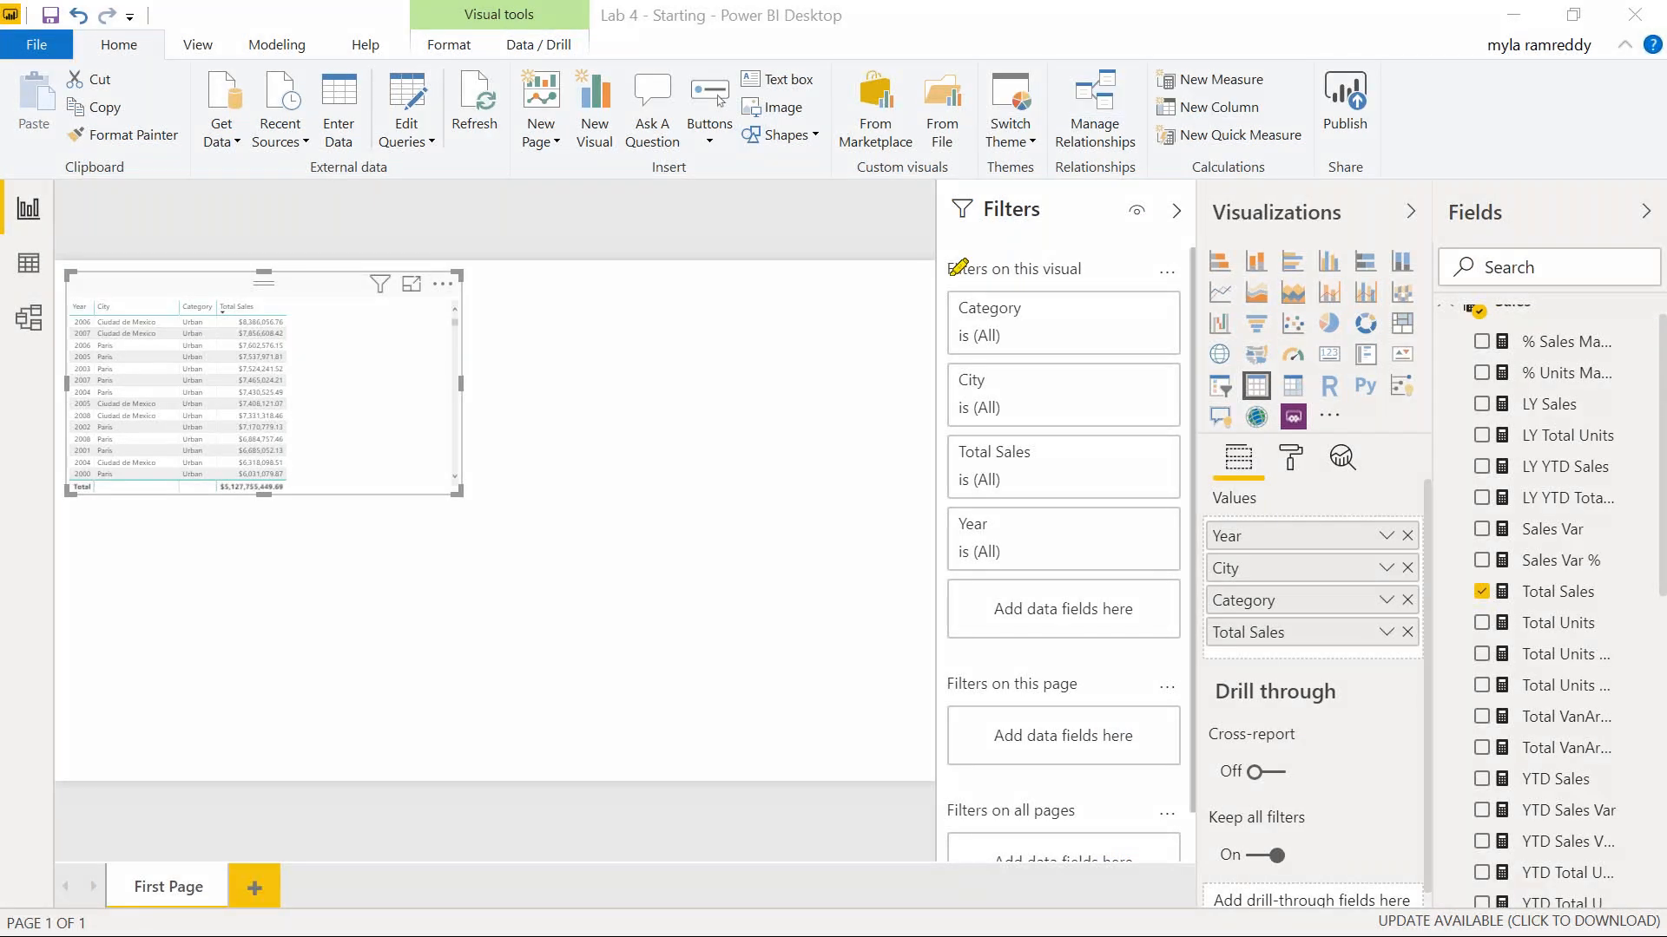
mouse_move(1087, 272)
mouse_down()
mouse_move(922, 270)
mouse_move(1121, 263)
mouse_up()
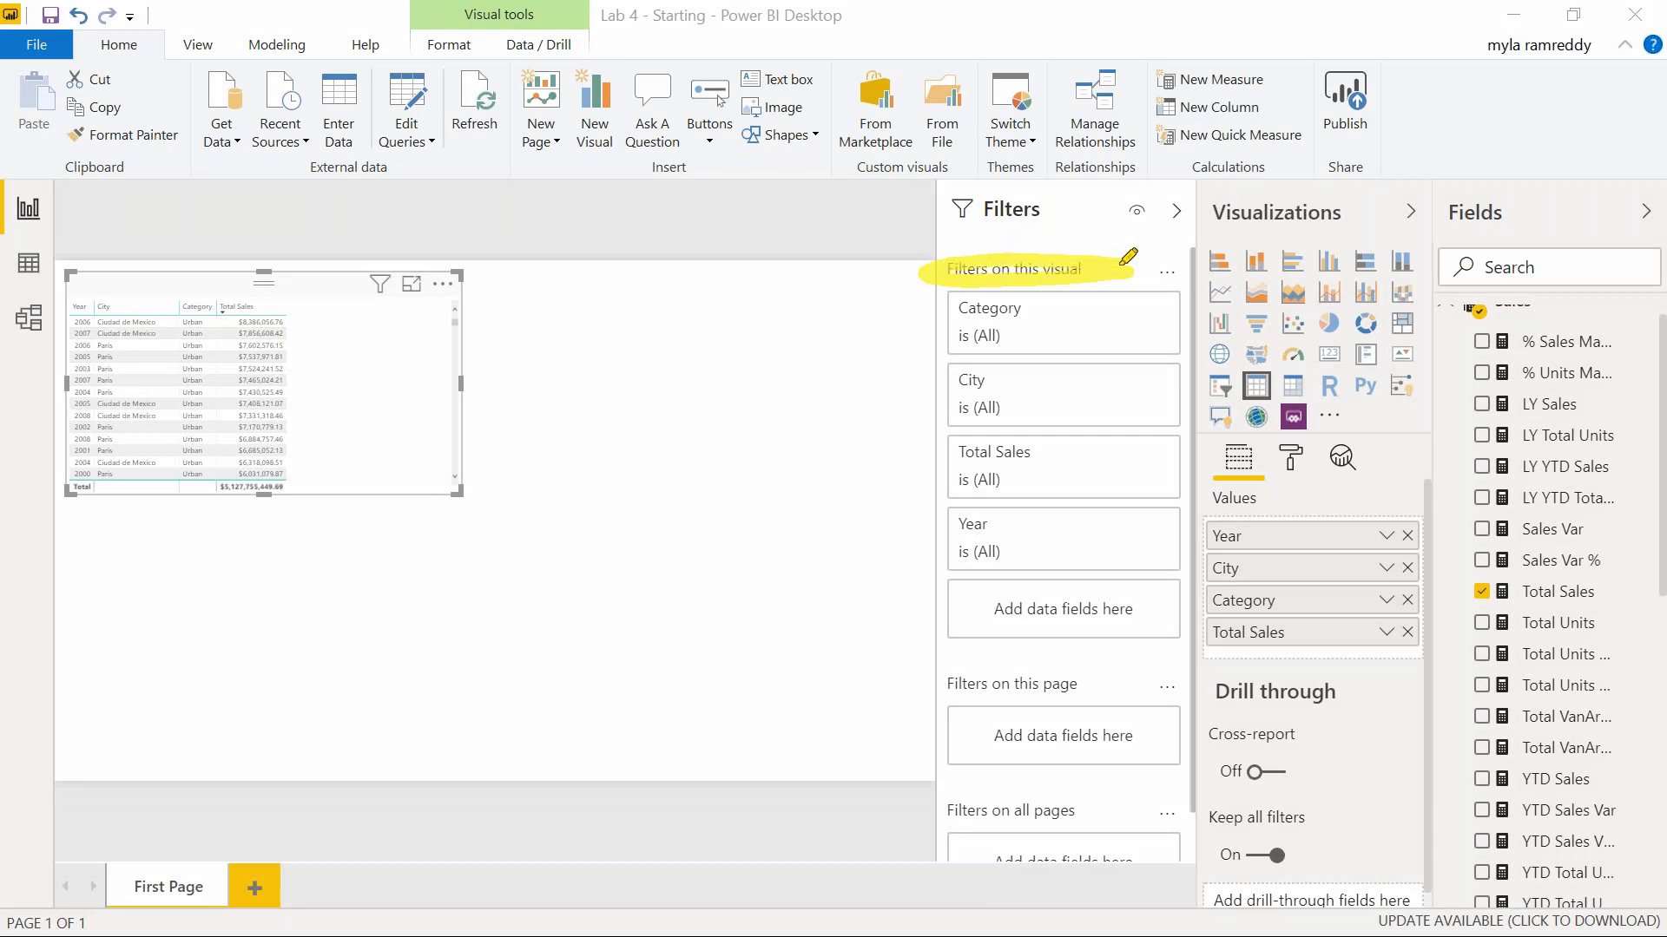
drag(954, 677, 1108, 690)
drag(929, 816, 1137, 808)
drag(800, 280, 838, 364)
mouse_move(820, 246)
mouse_down()
mouse_move(886, 373)
mouse_move(790, 286)
mouse_up()
mouse_move(729, 627)
mouse_down()
mouse_move(771, 720)
mouse_move(834, 688)
mouse_up()
mouse_move(772, 577)
mouse_down()
mouse_move(856, 690)
mouse_move(762, 599)
mouse_up()
mouse_move(768, 786)
mouse_down()
mouse_move(812, 791)
mouse_move(802, 841)
mouse_up()
mouse_move(802, 758)
mouse_down()
mouse_move(782, 878)
mouse_move(807, 757)
mouse_up()
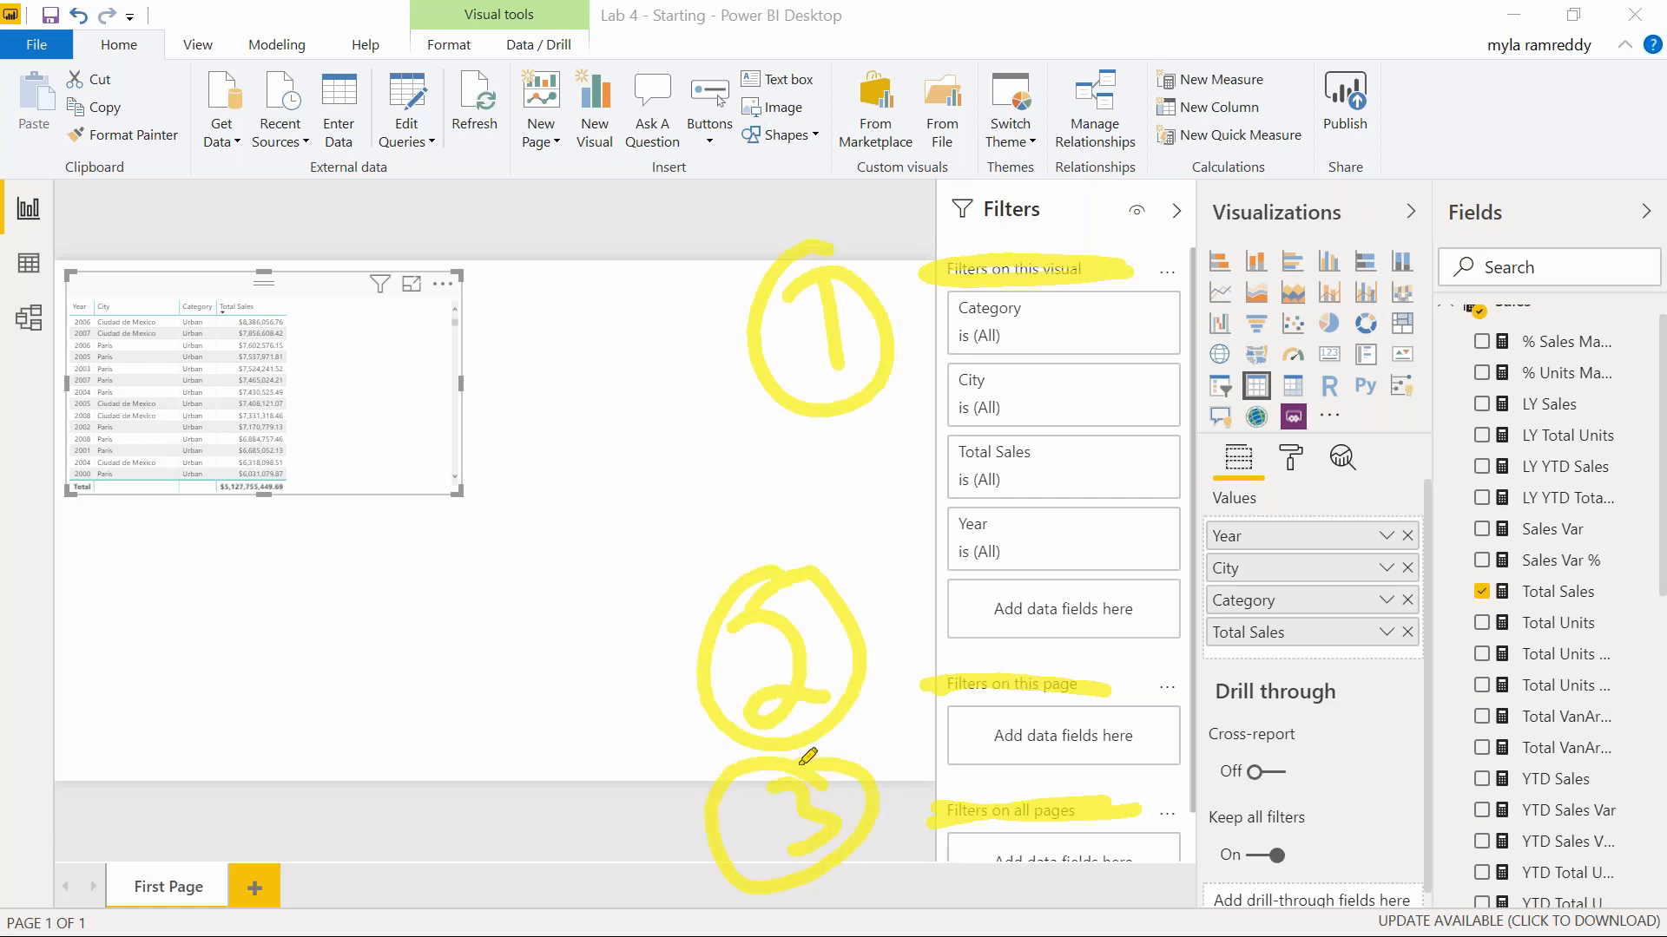
mouse_move(1057, 316)
mouse_down()
mouse_move(1115, 315)
mouse_move(1280, 183)
mouse_up()
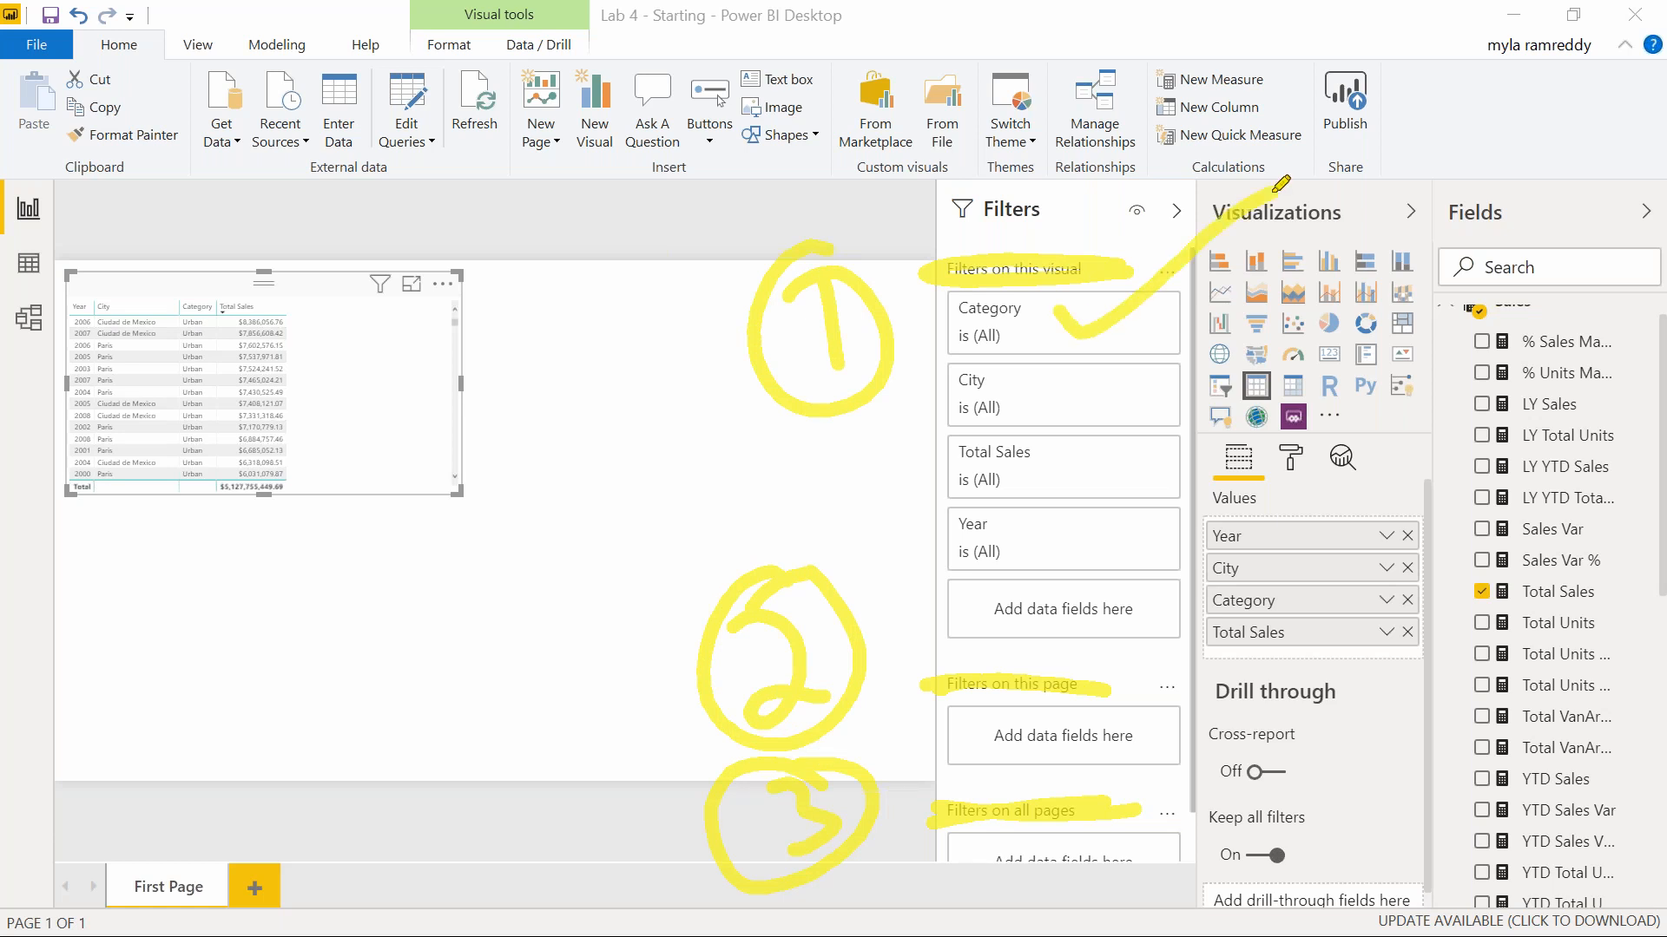
Set the table's visual-level Category filter to Urban only.
click(1006, 343)
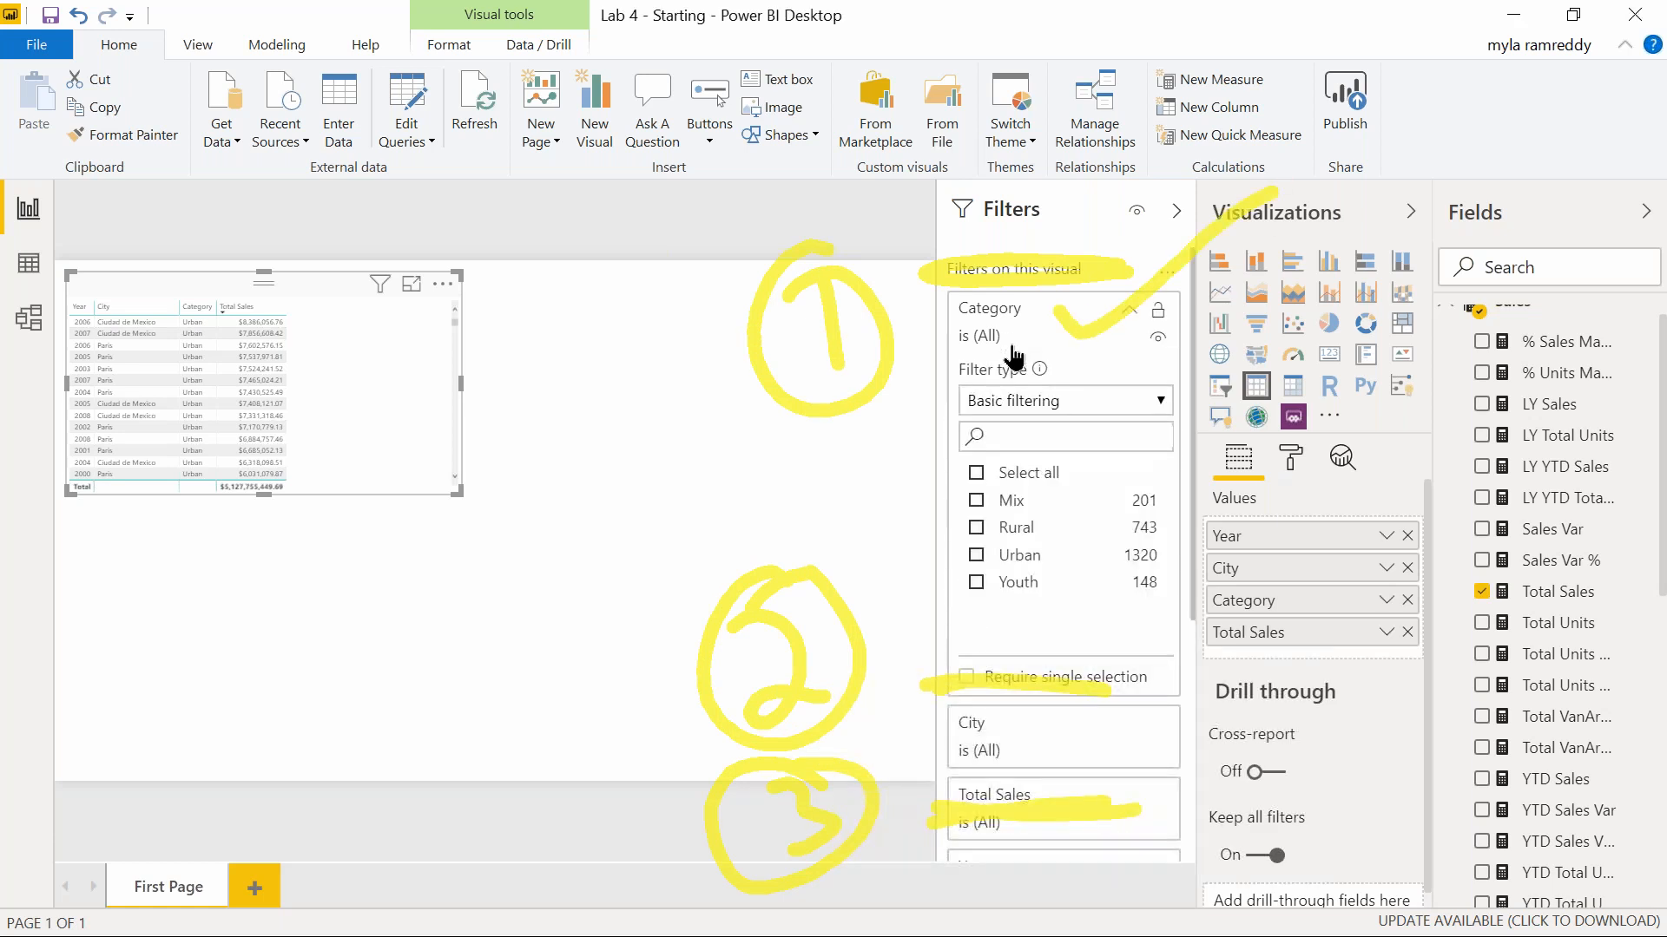
click(975, 556)
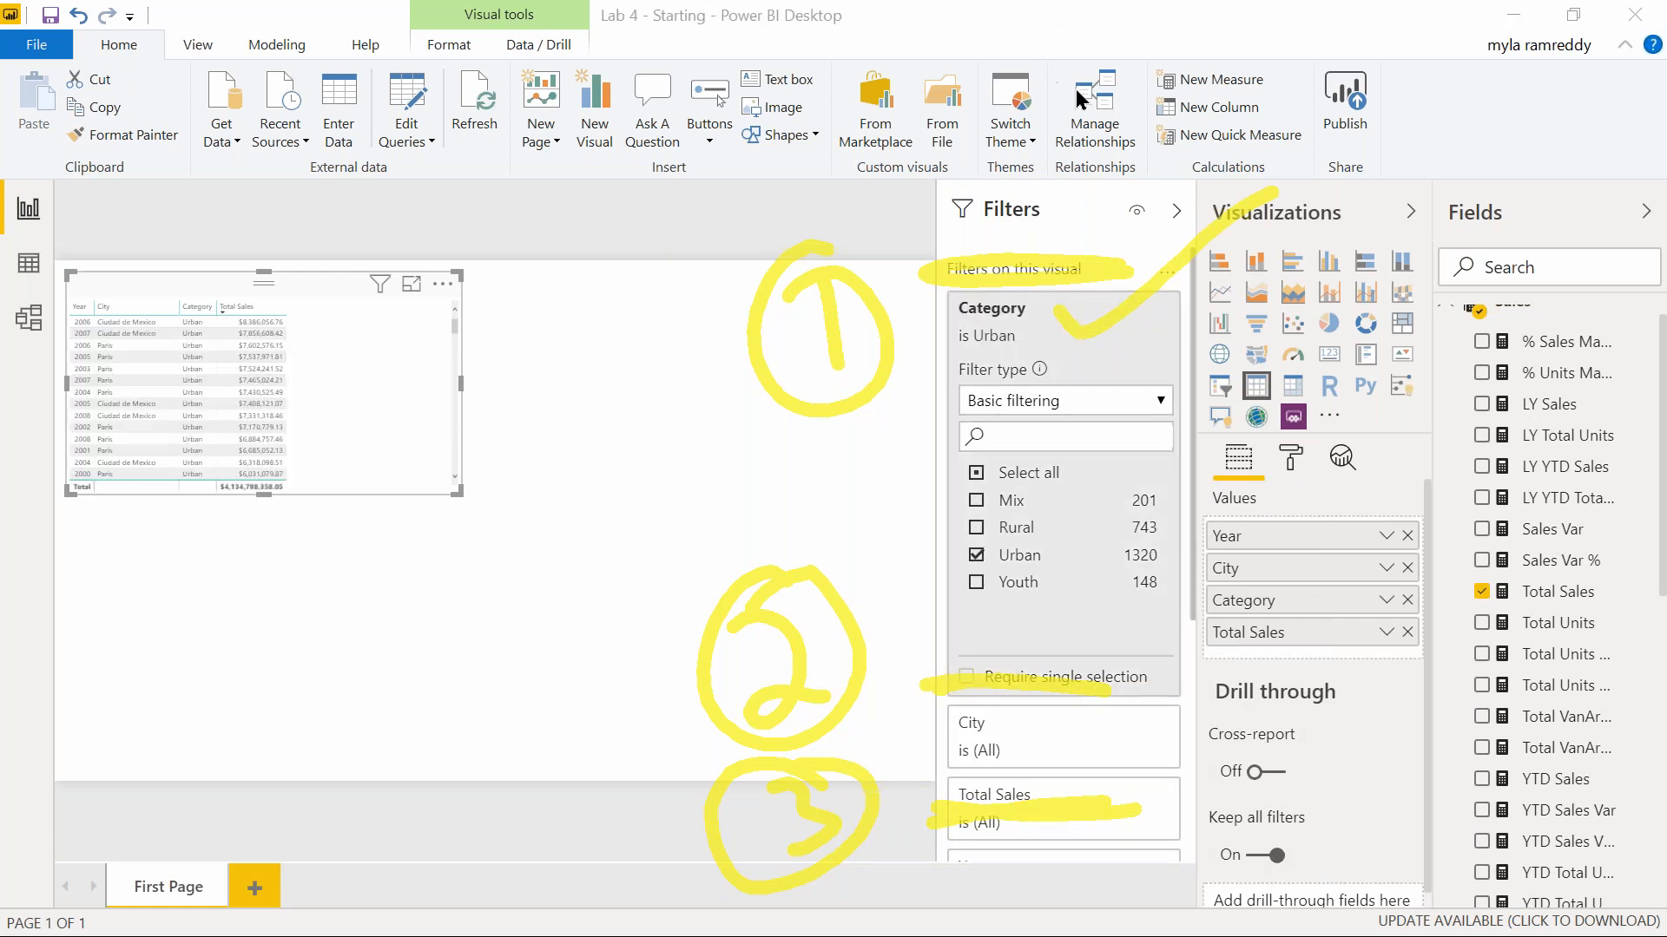
click(1089, 188)
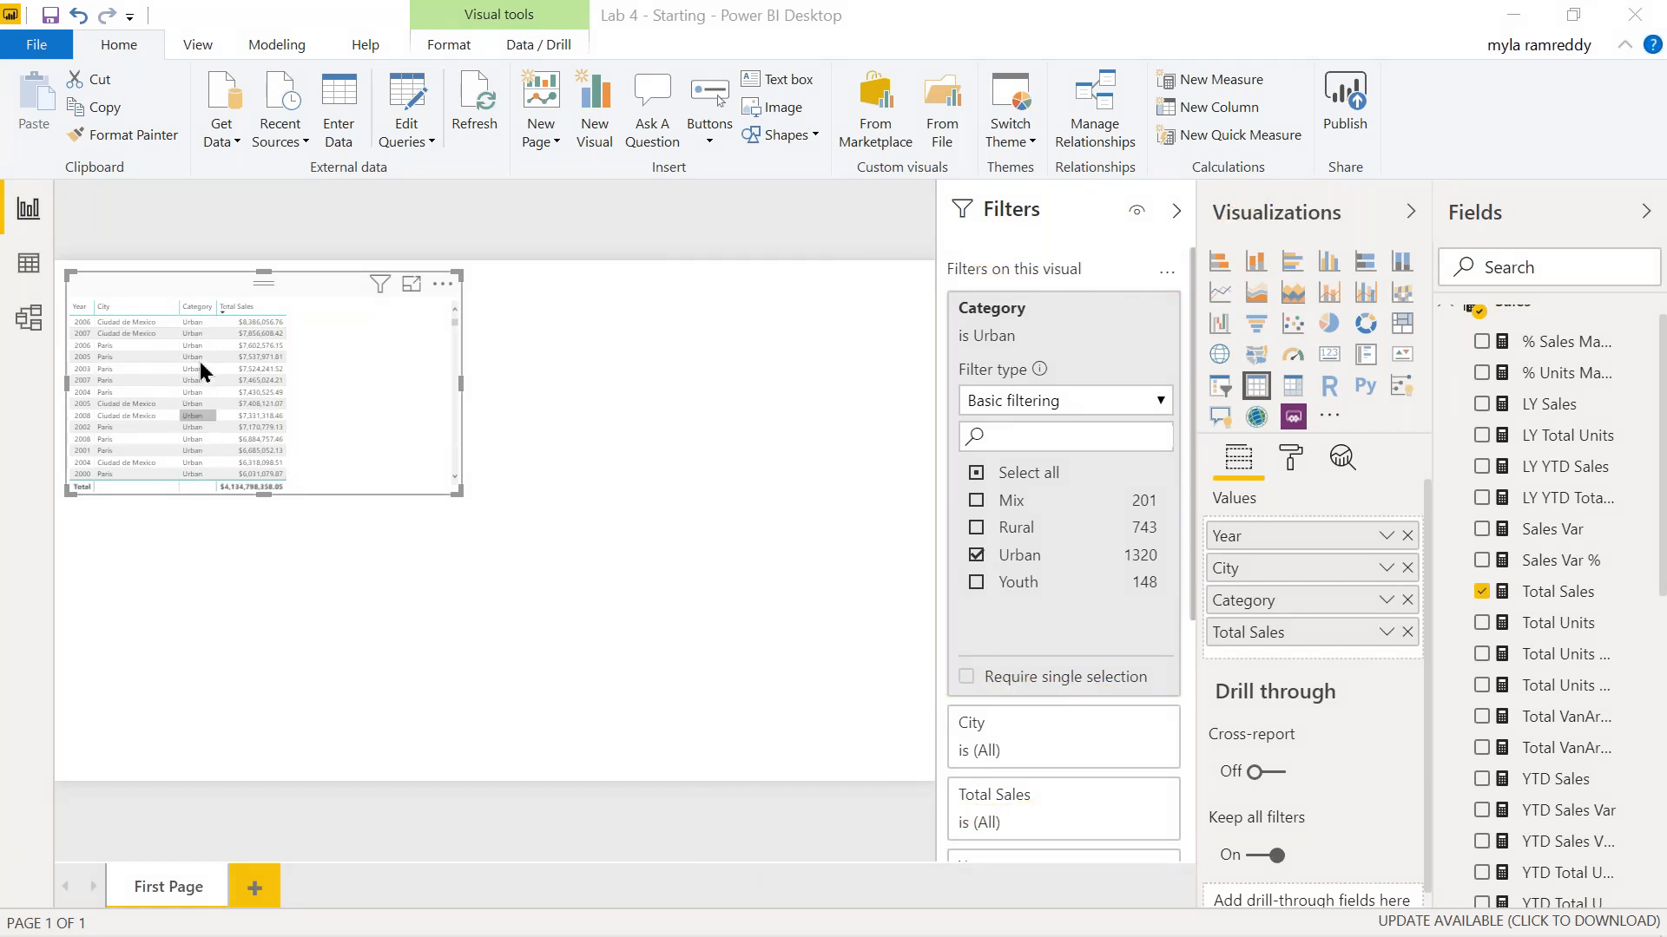
click(644, 418)
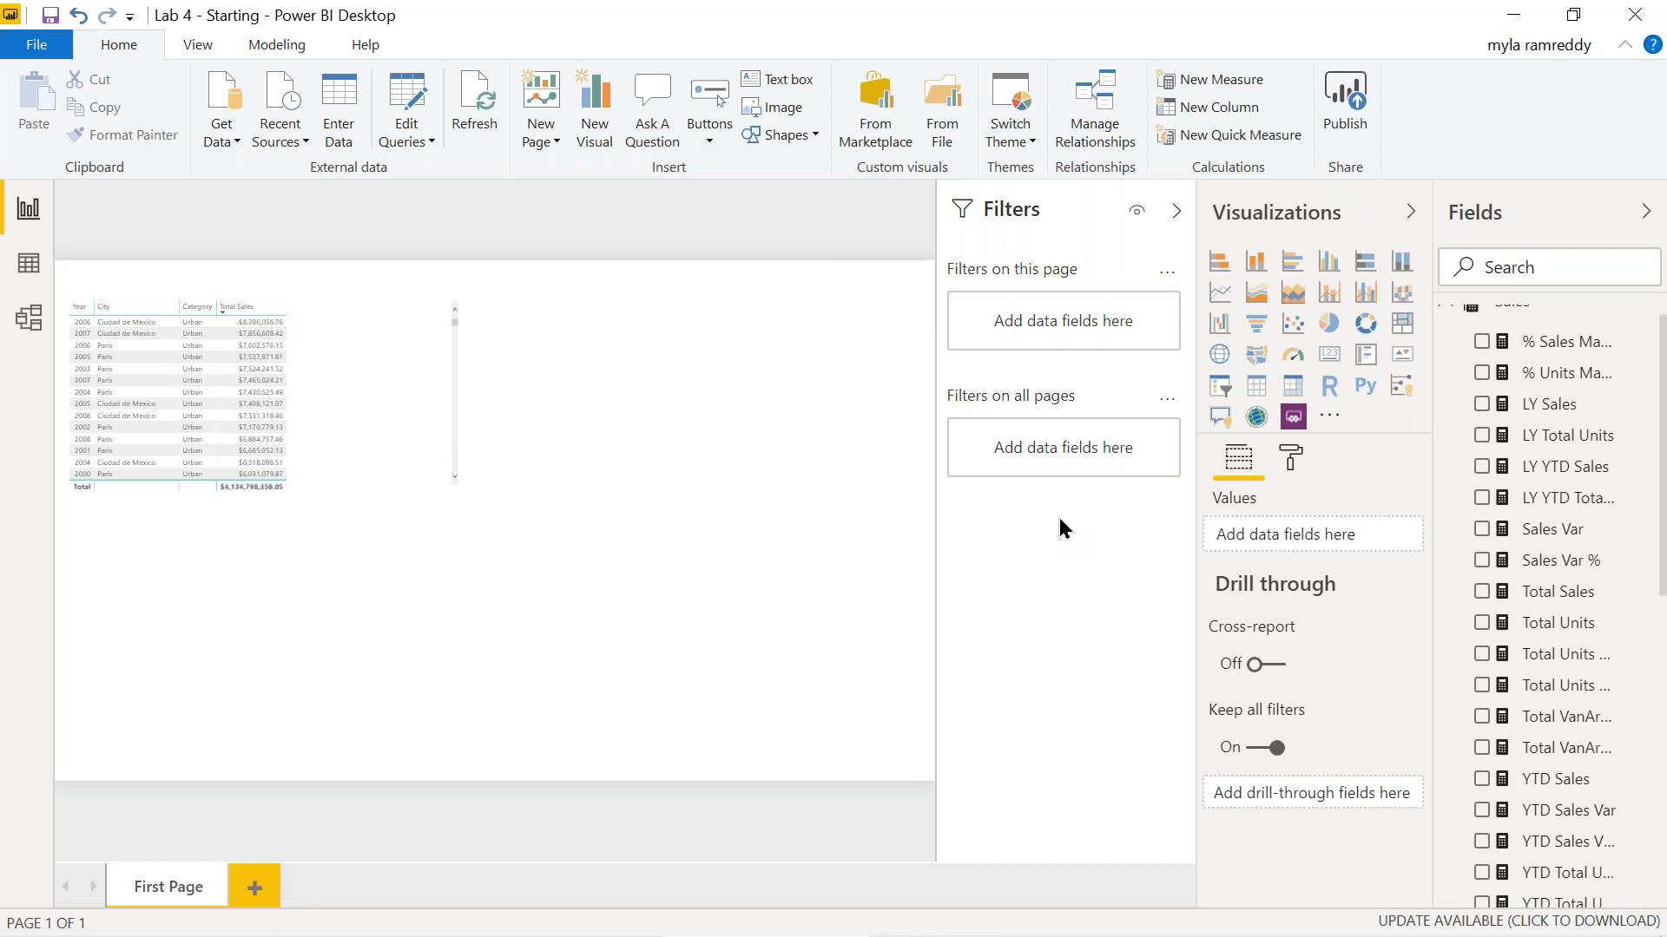
Add a second table with Category, Region, Year, Manufacturer, Total Sales and Total Units, slightly widened.
click(1258, 389)
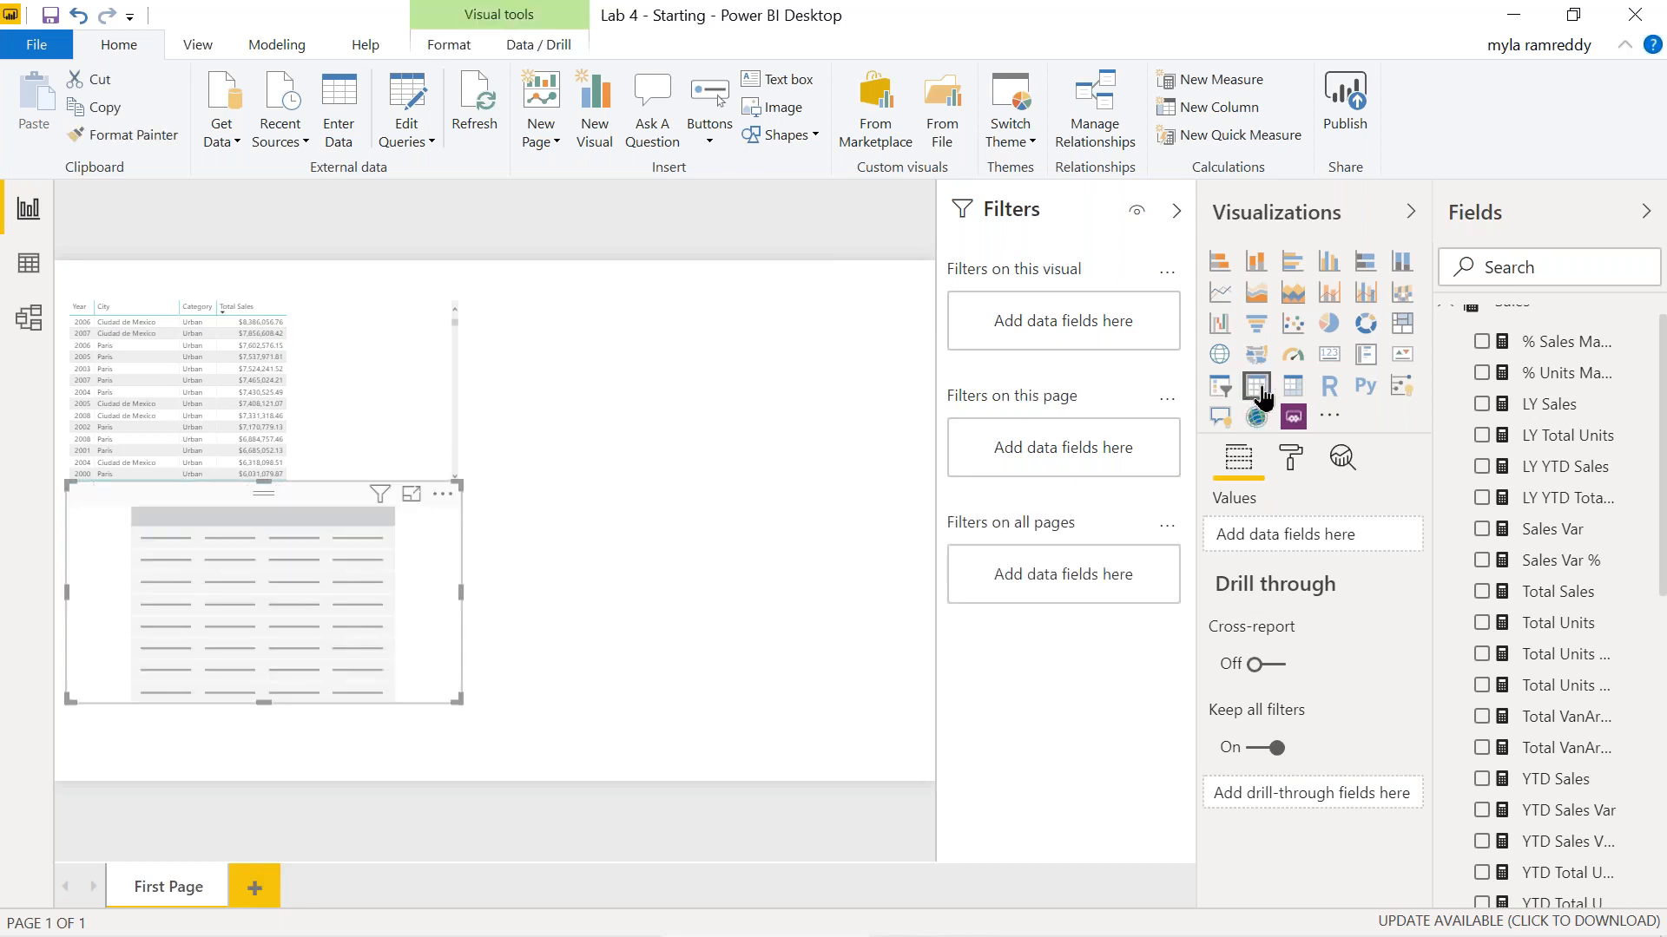
scroll(1554, 686, down, 6)
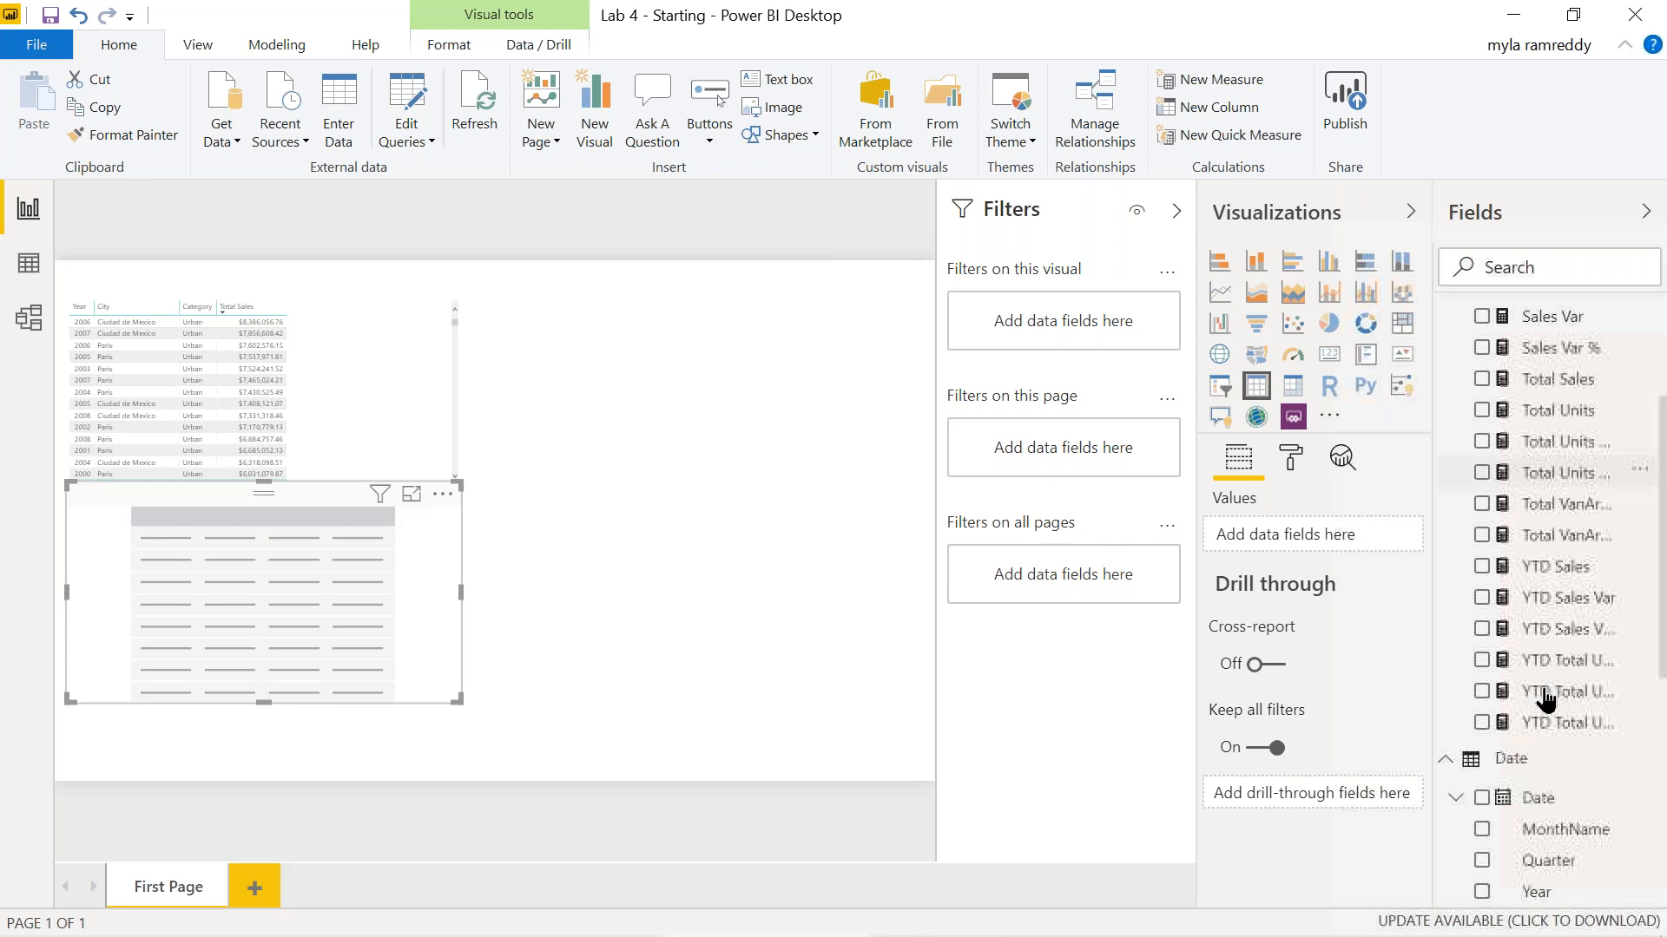
scroll(1495, 768, down, 2)
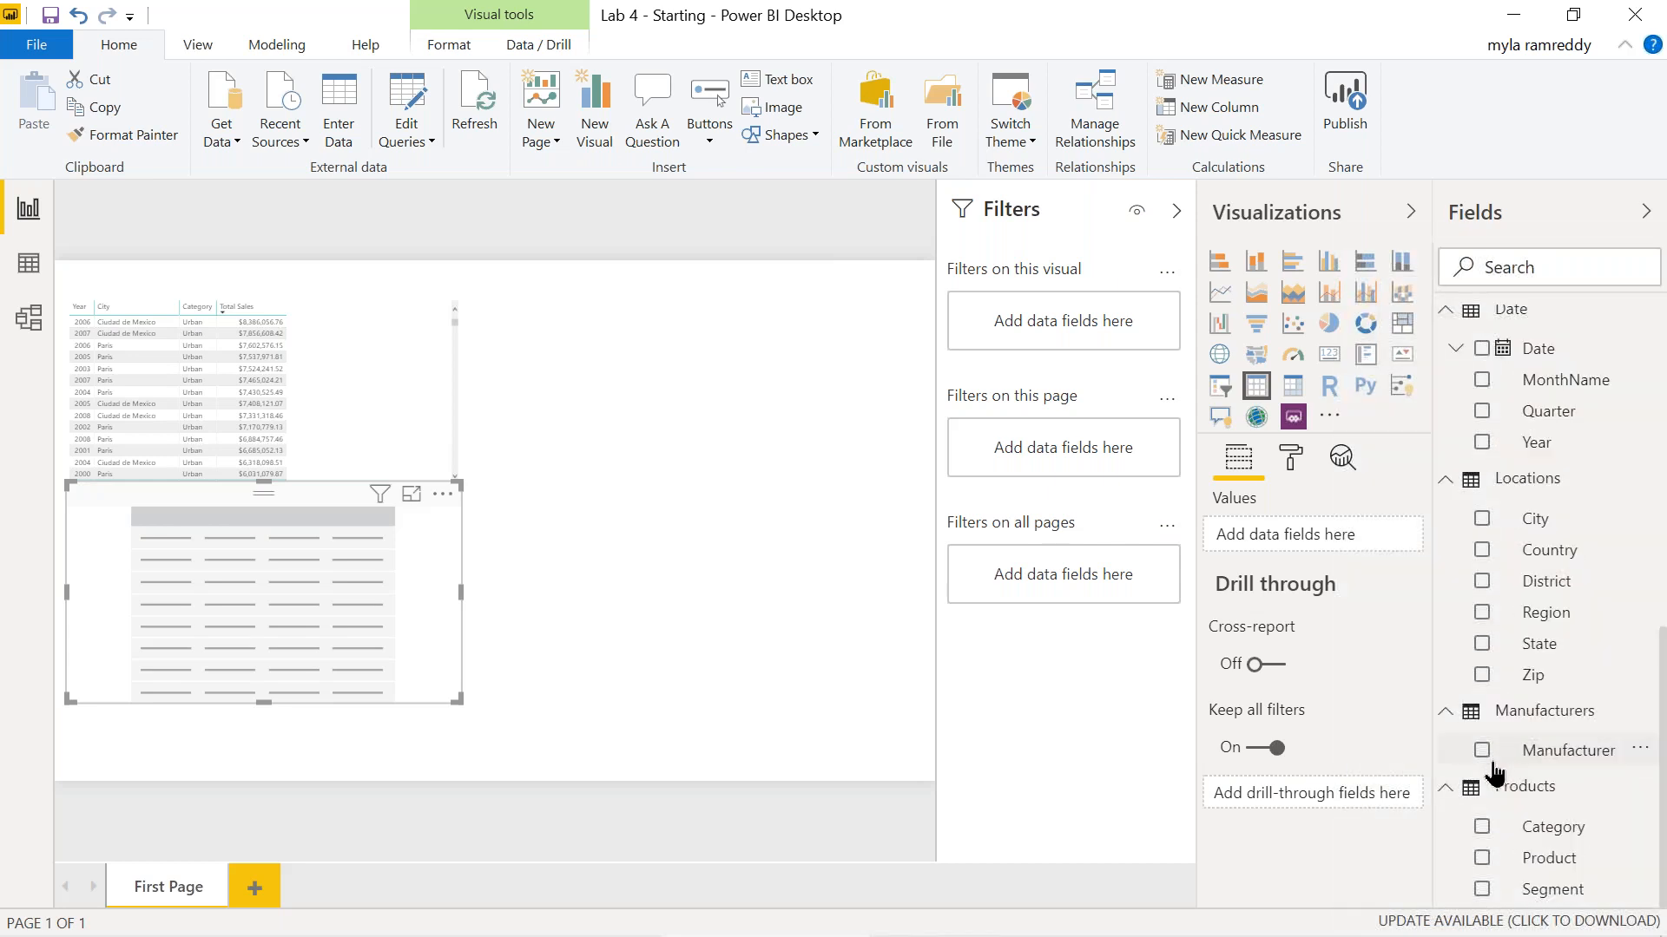
click(1481, 829)
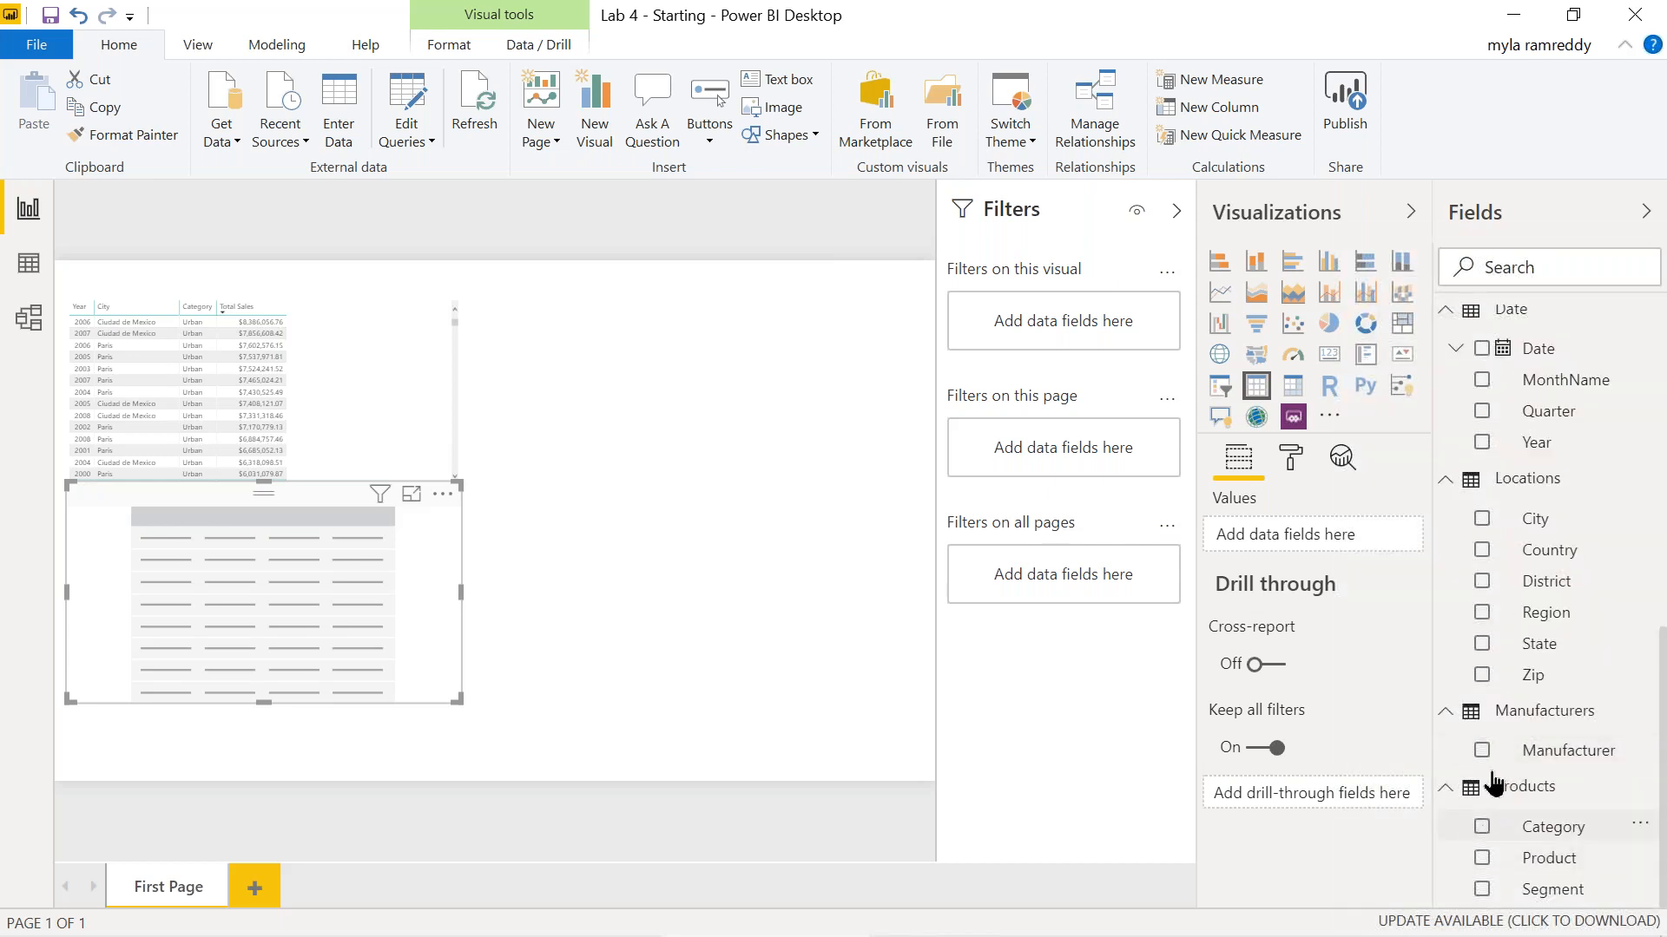
click(1483, 614)
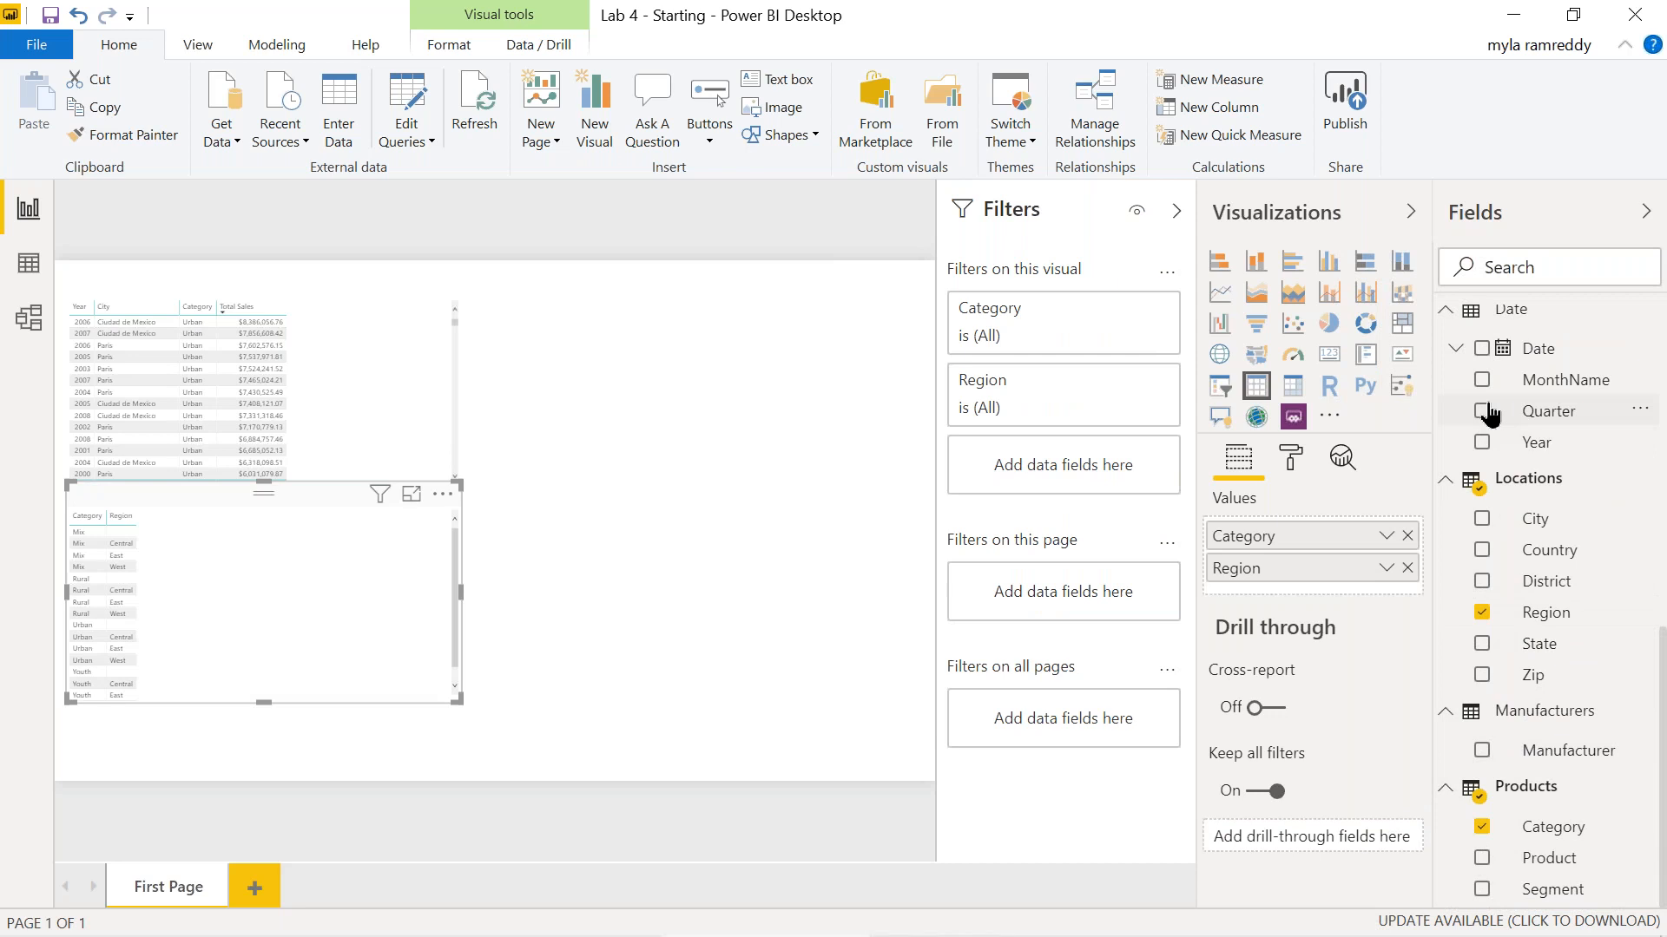
click(1482, 445)
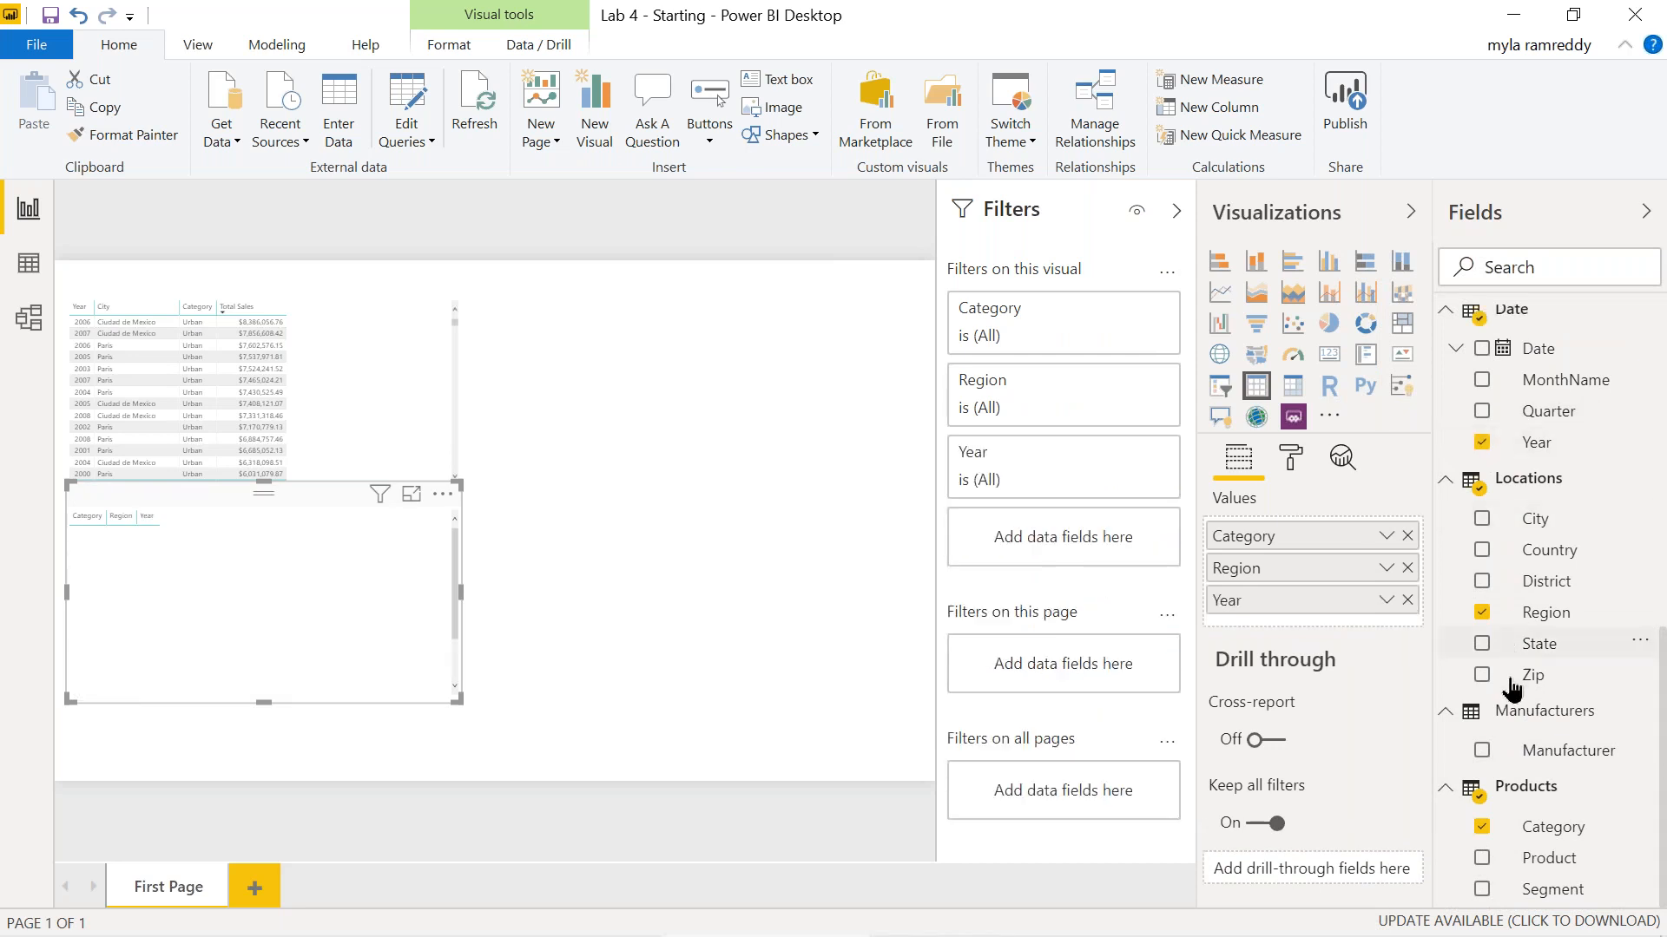
click(1482, 752)
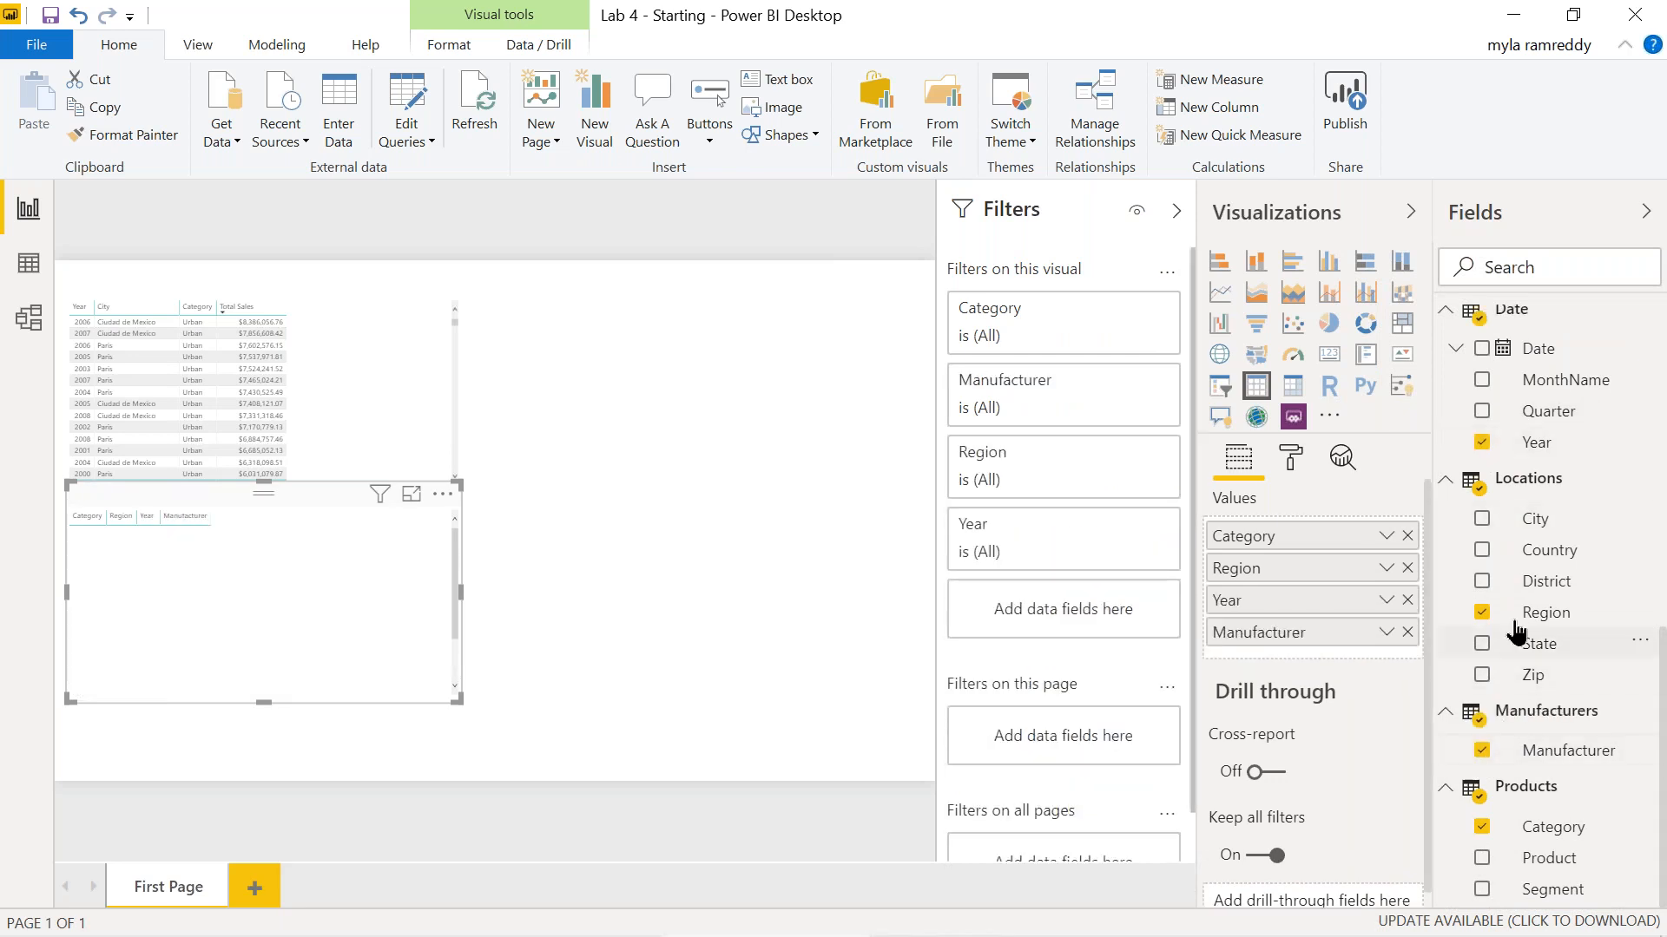
scroll(1515, 633, up, 5)
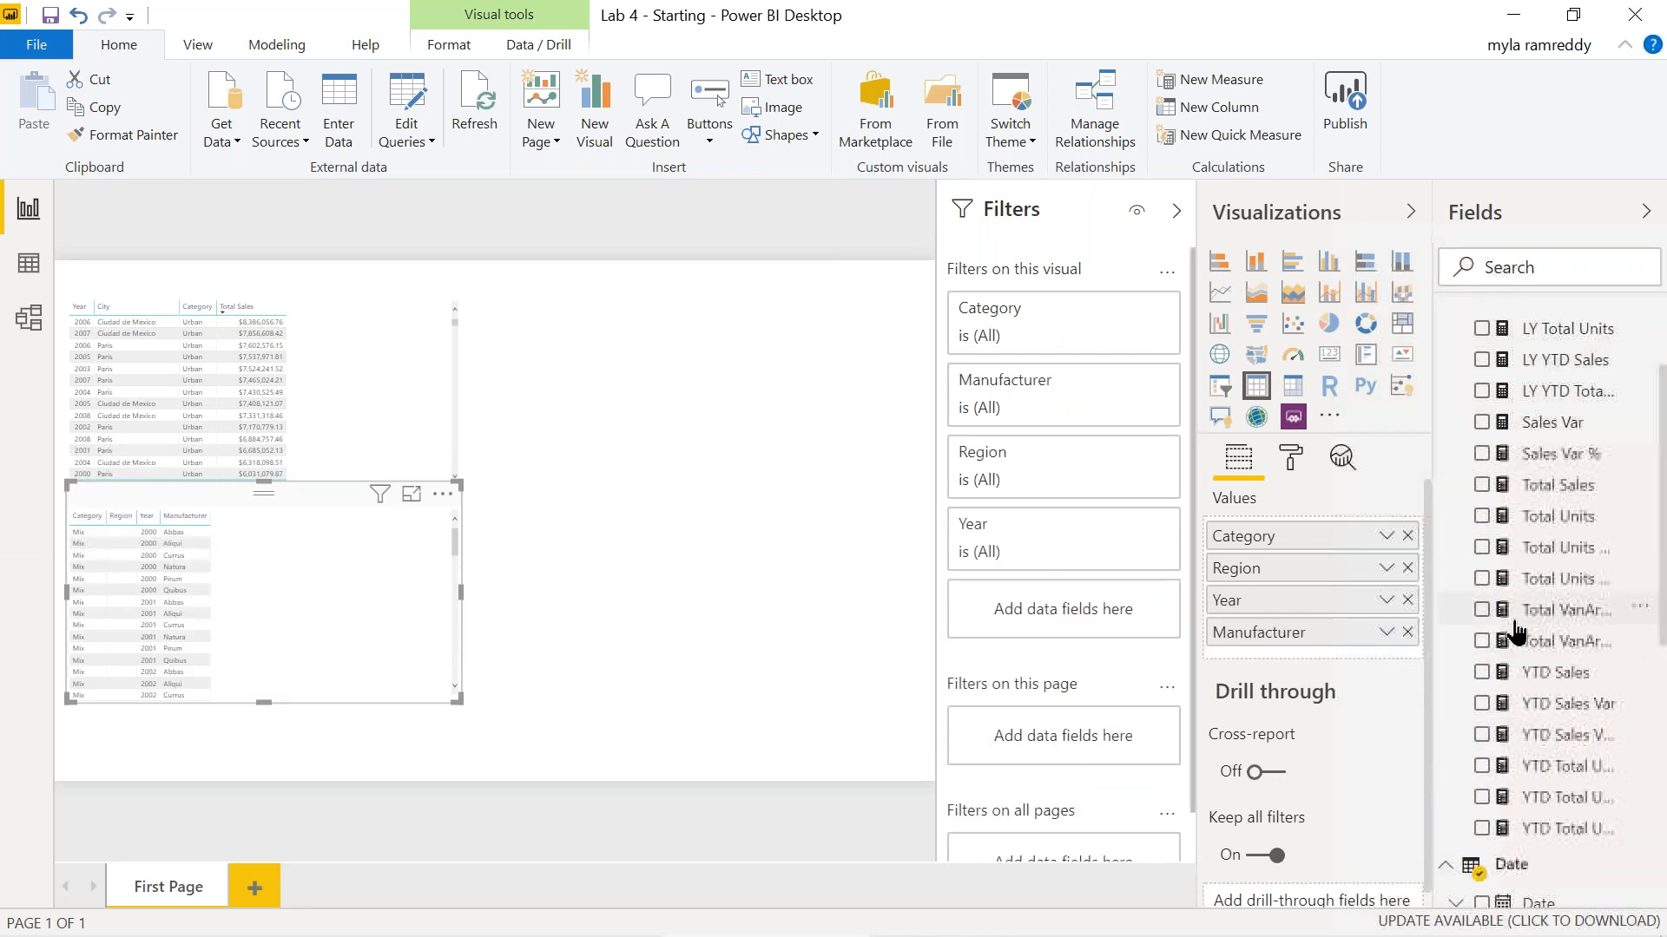
click(1481, 484)
click(1484, 518)
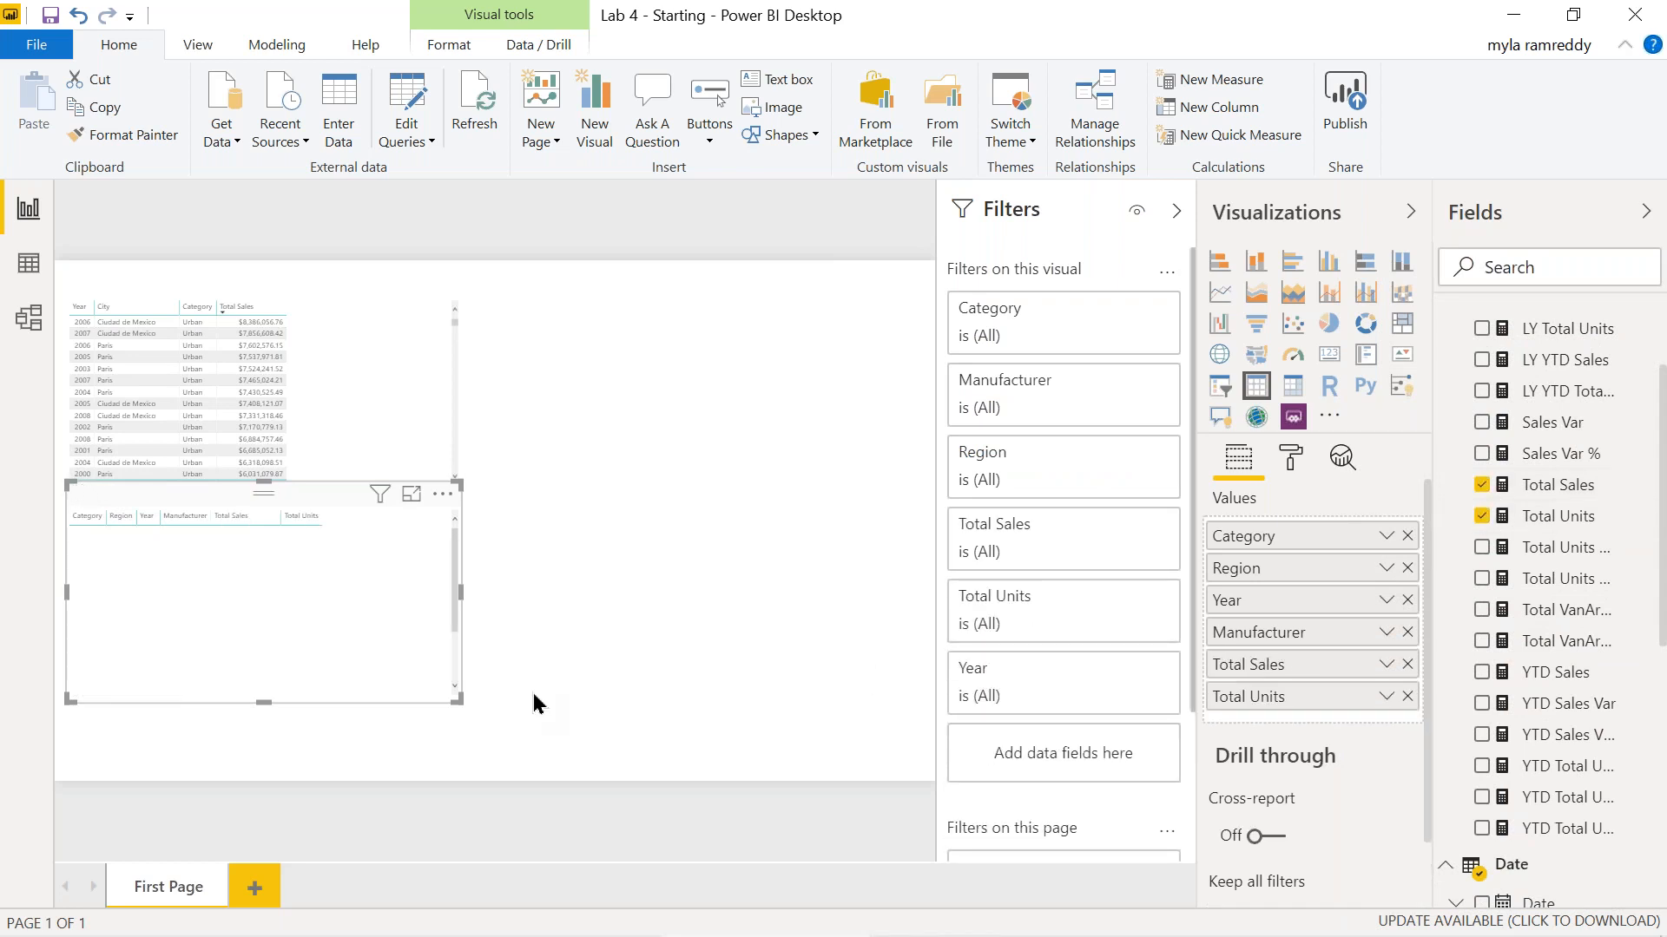
drag(461, 594, 485, 604)
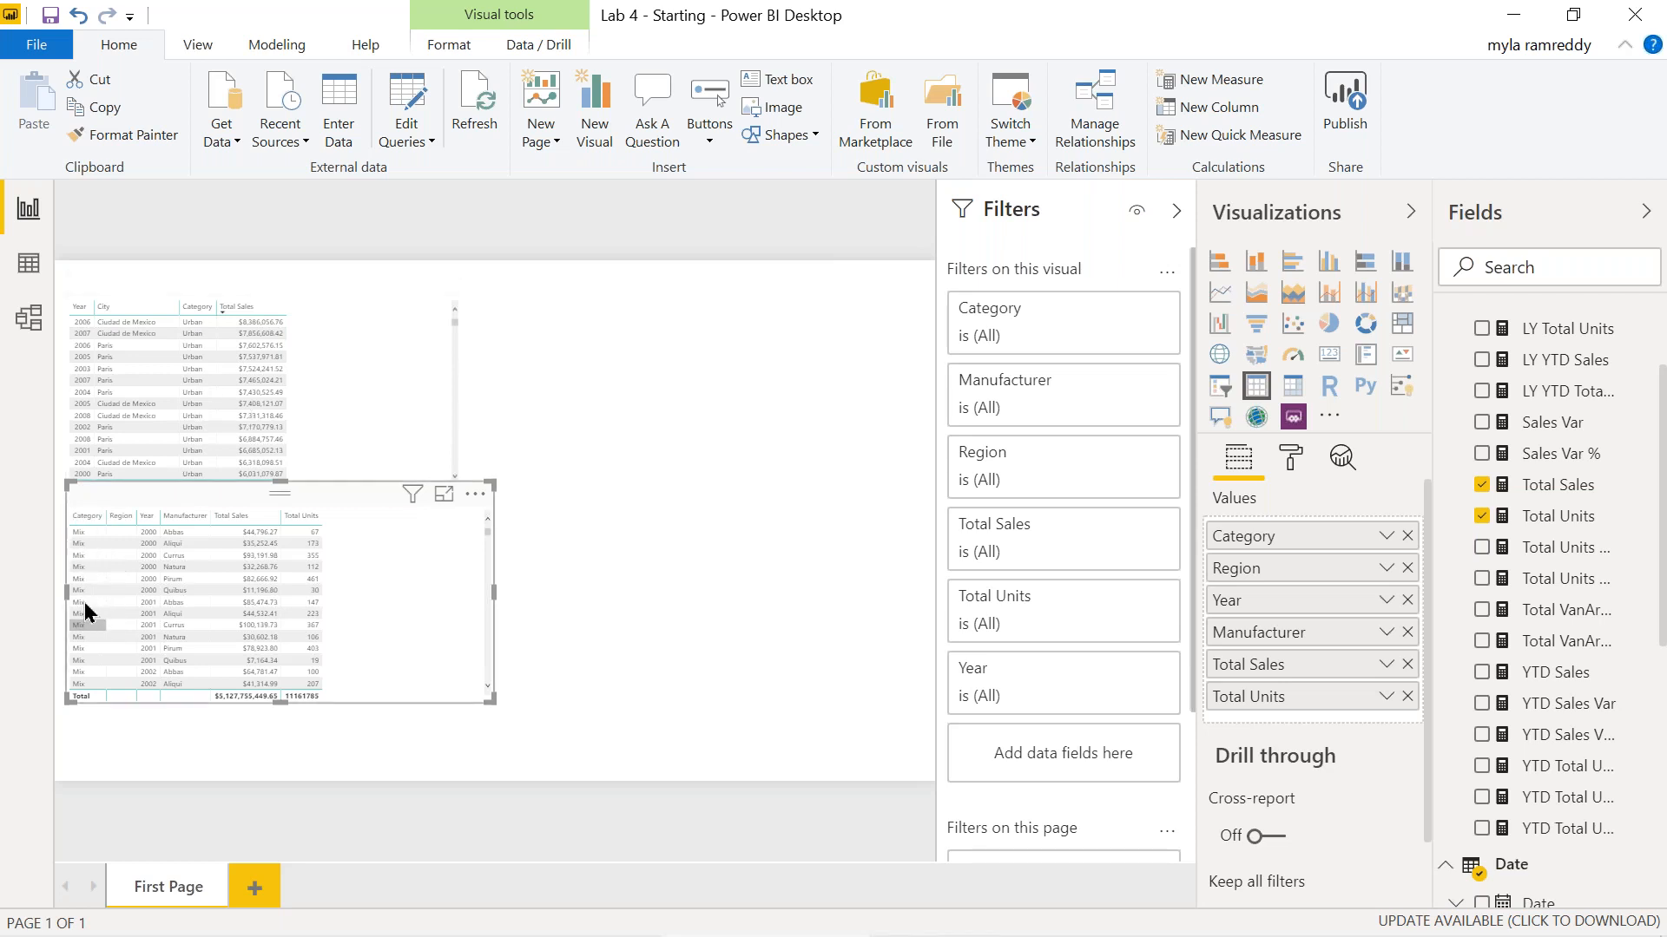
scroll(84, 635, down, 2)
Move the second table further down the page.
scroll(84, 635, down, 10)
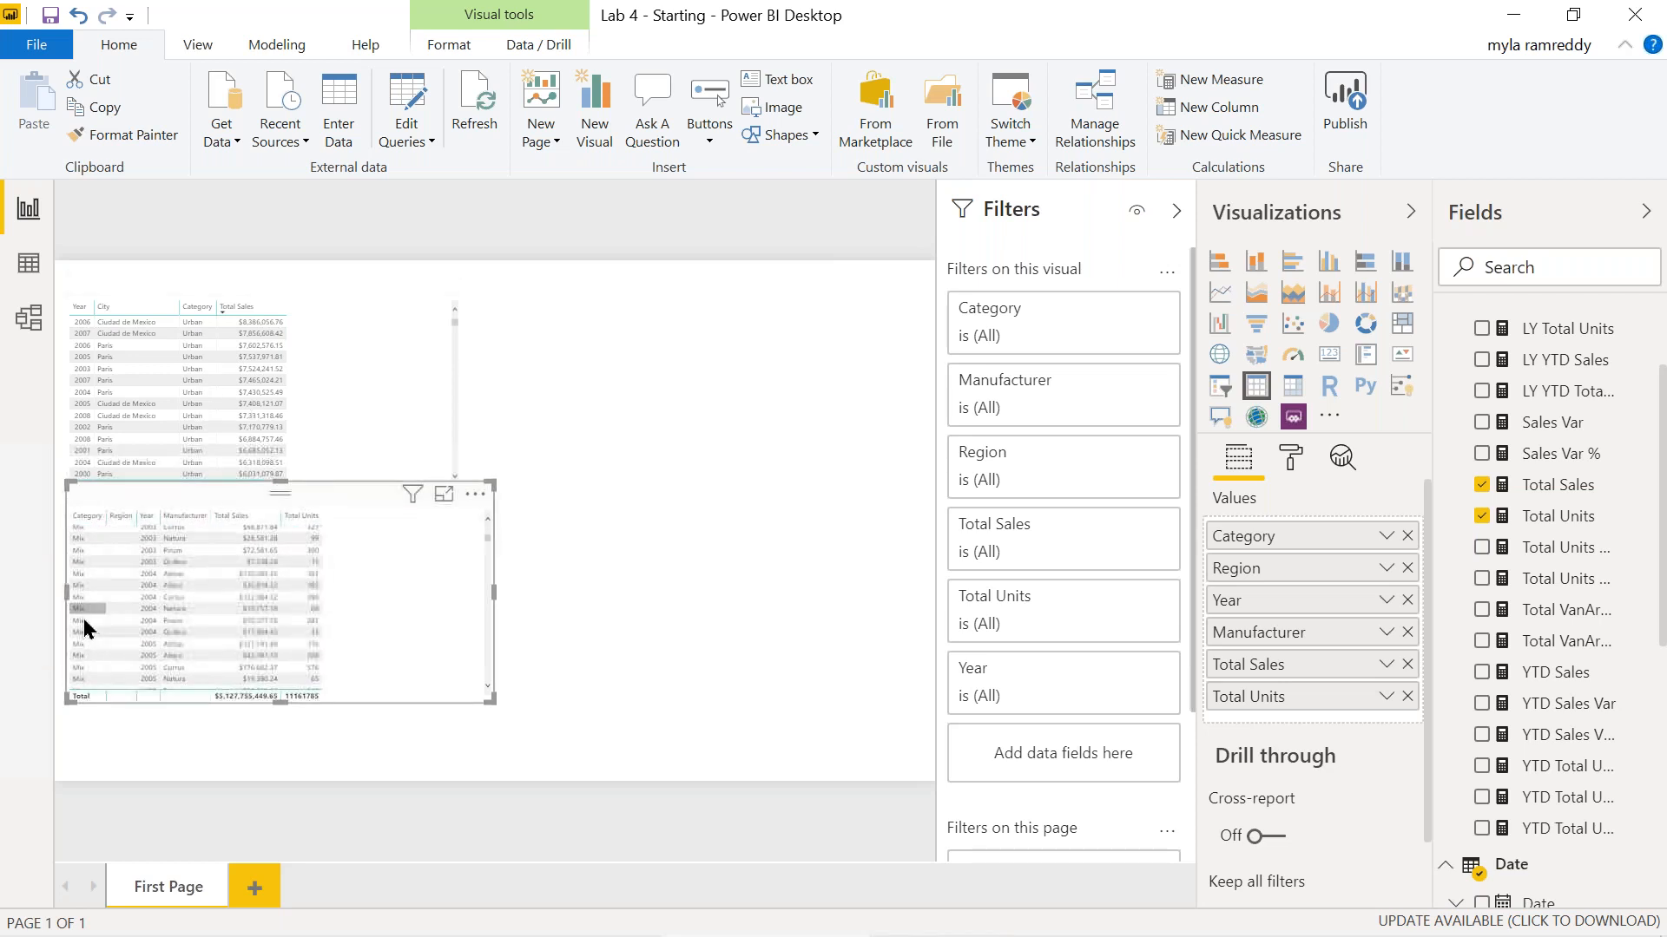
scroll(84, 629, up, 15)
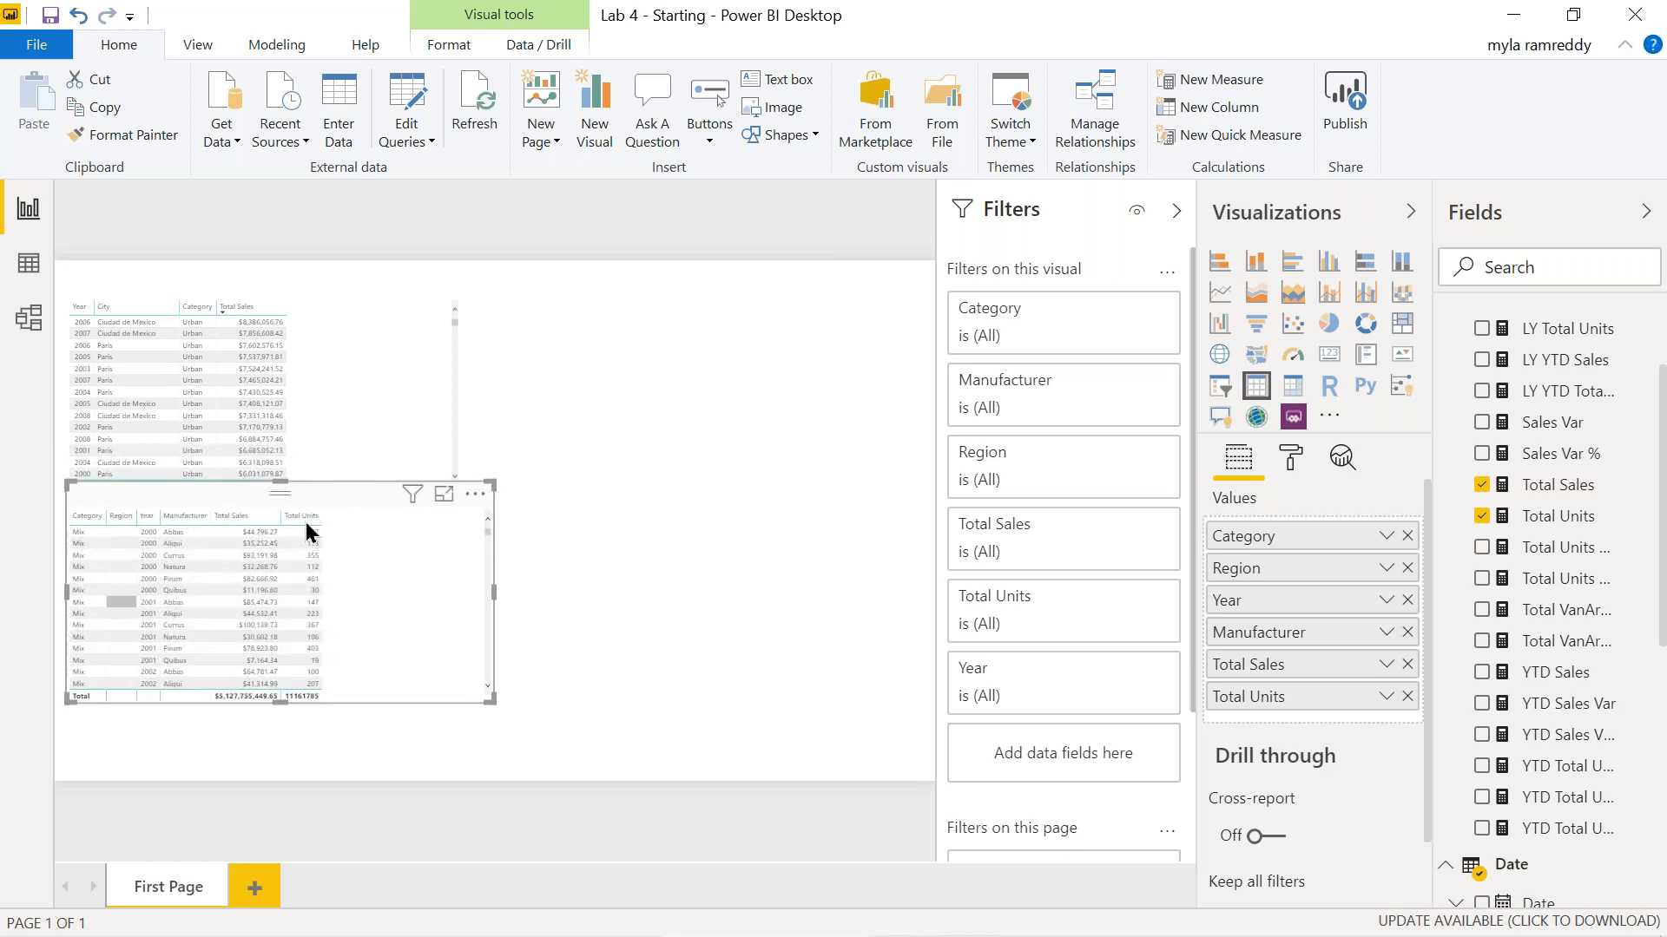
click(336, 304)
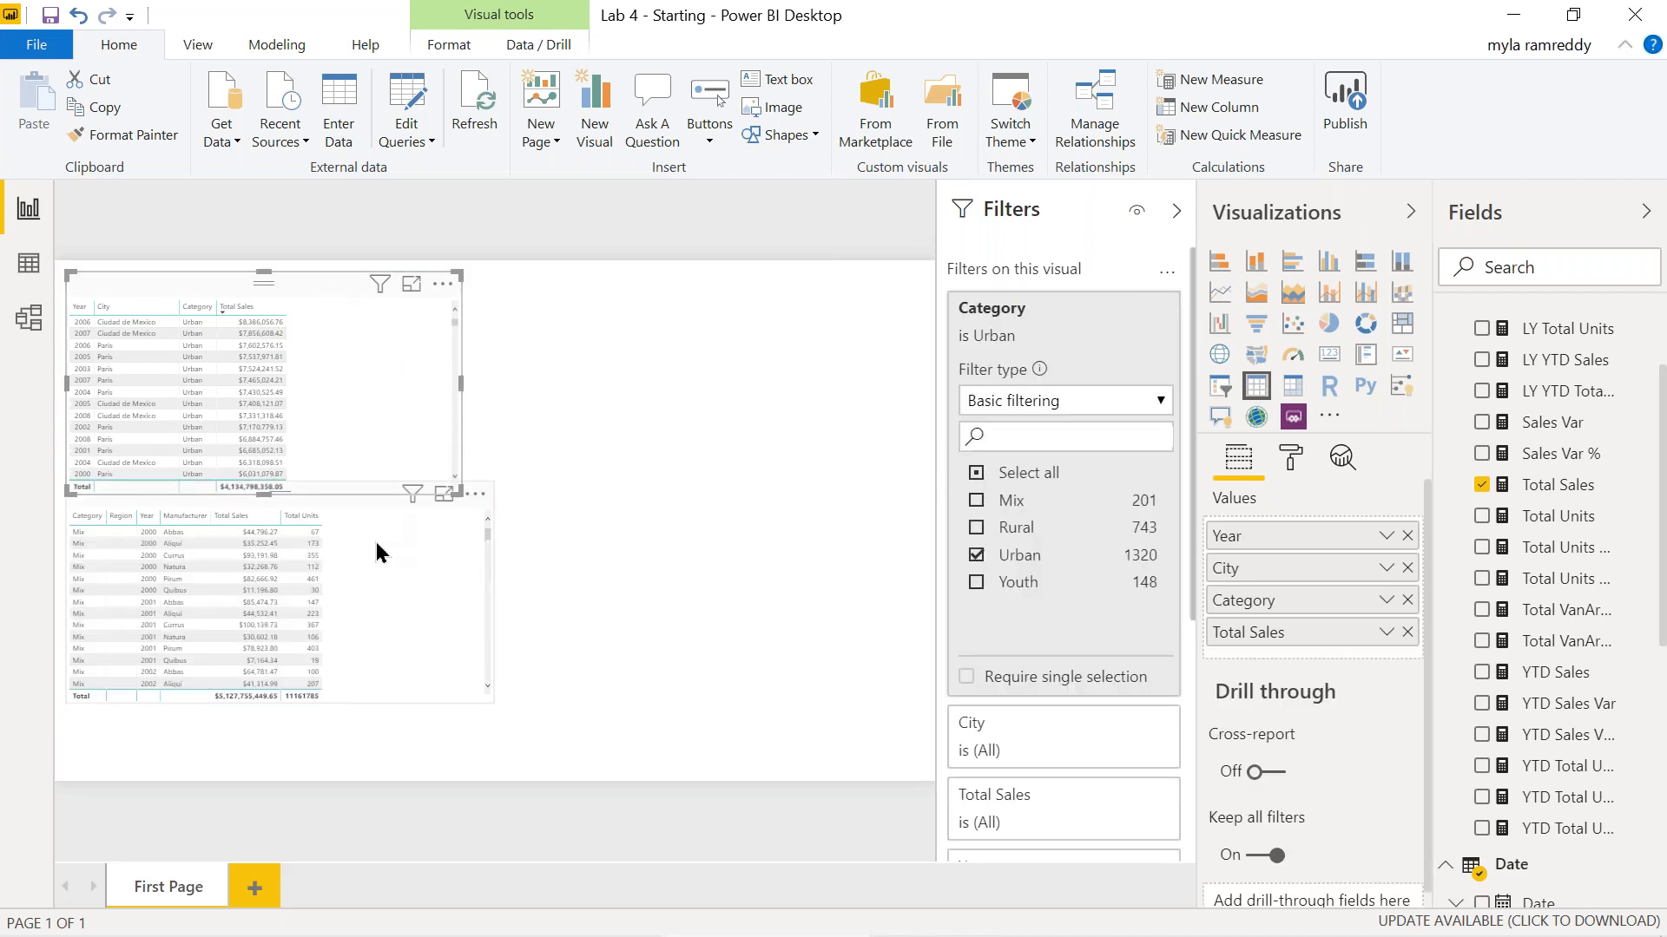
drag(377, 569, 377, 625)
Compare filters: first table limited to Urban, second table with every filter set to All.
click(325, 285)
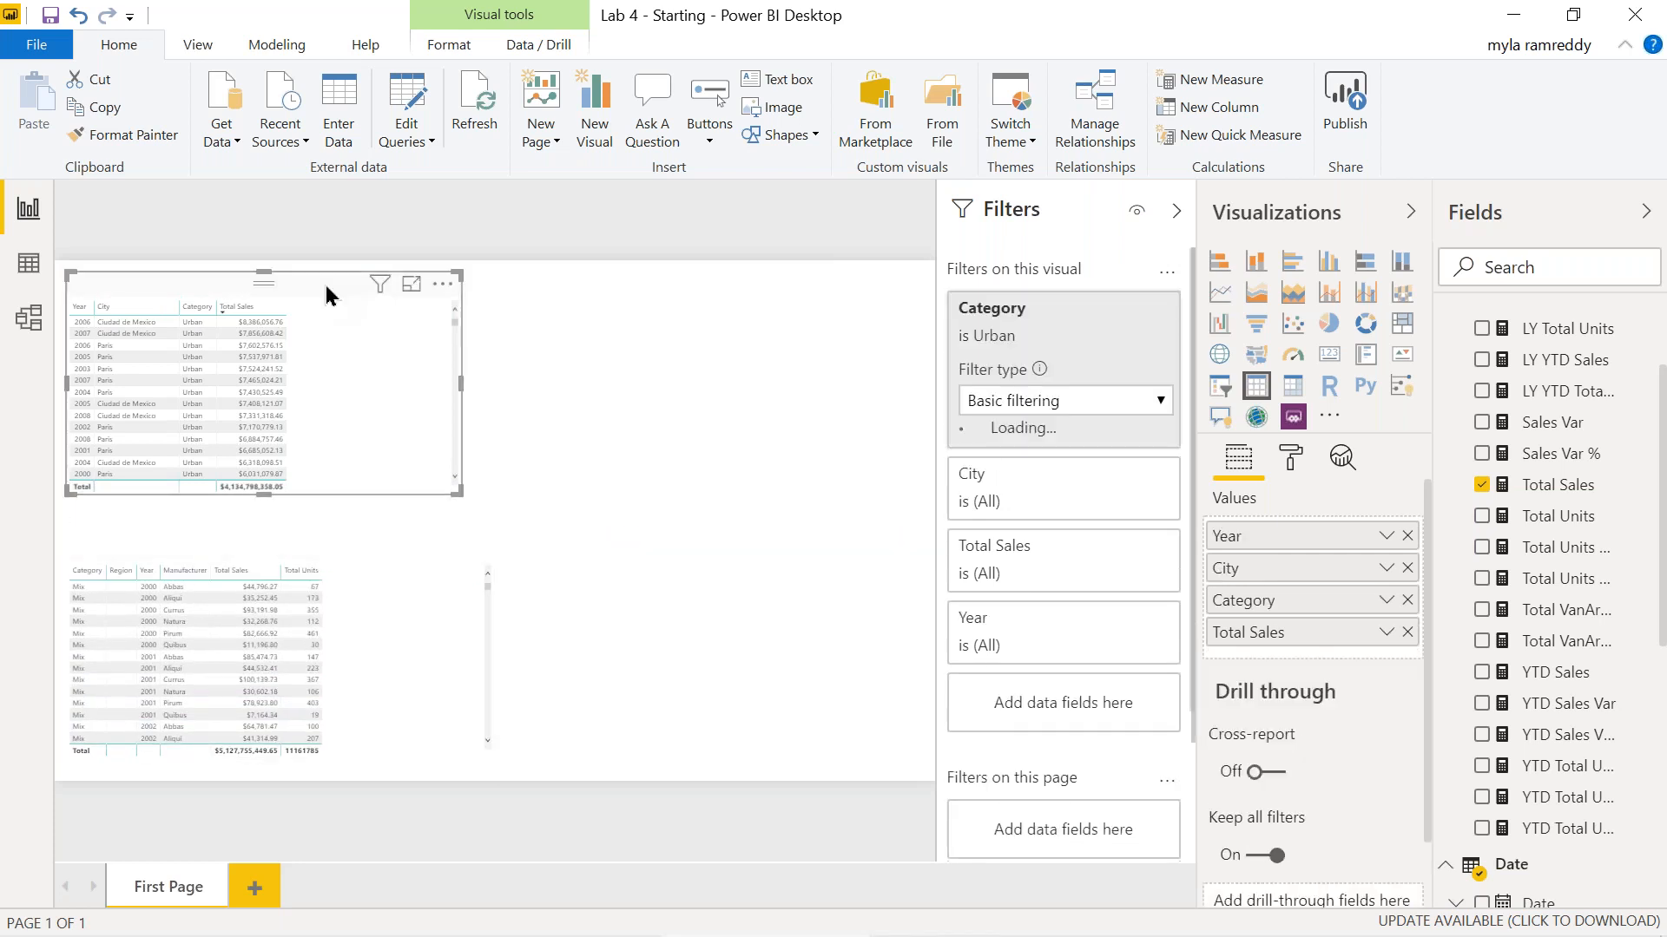
mouse_move(379, 292)
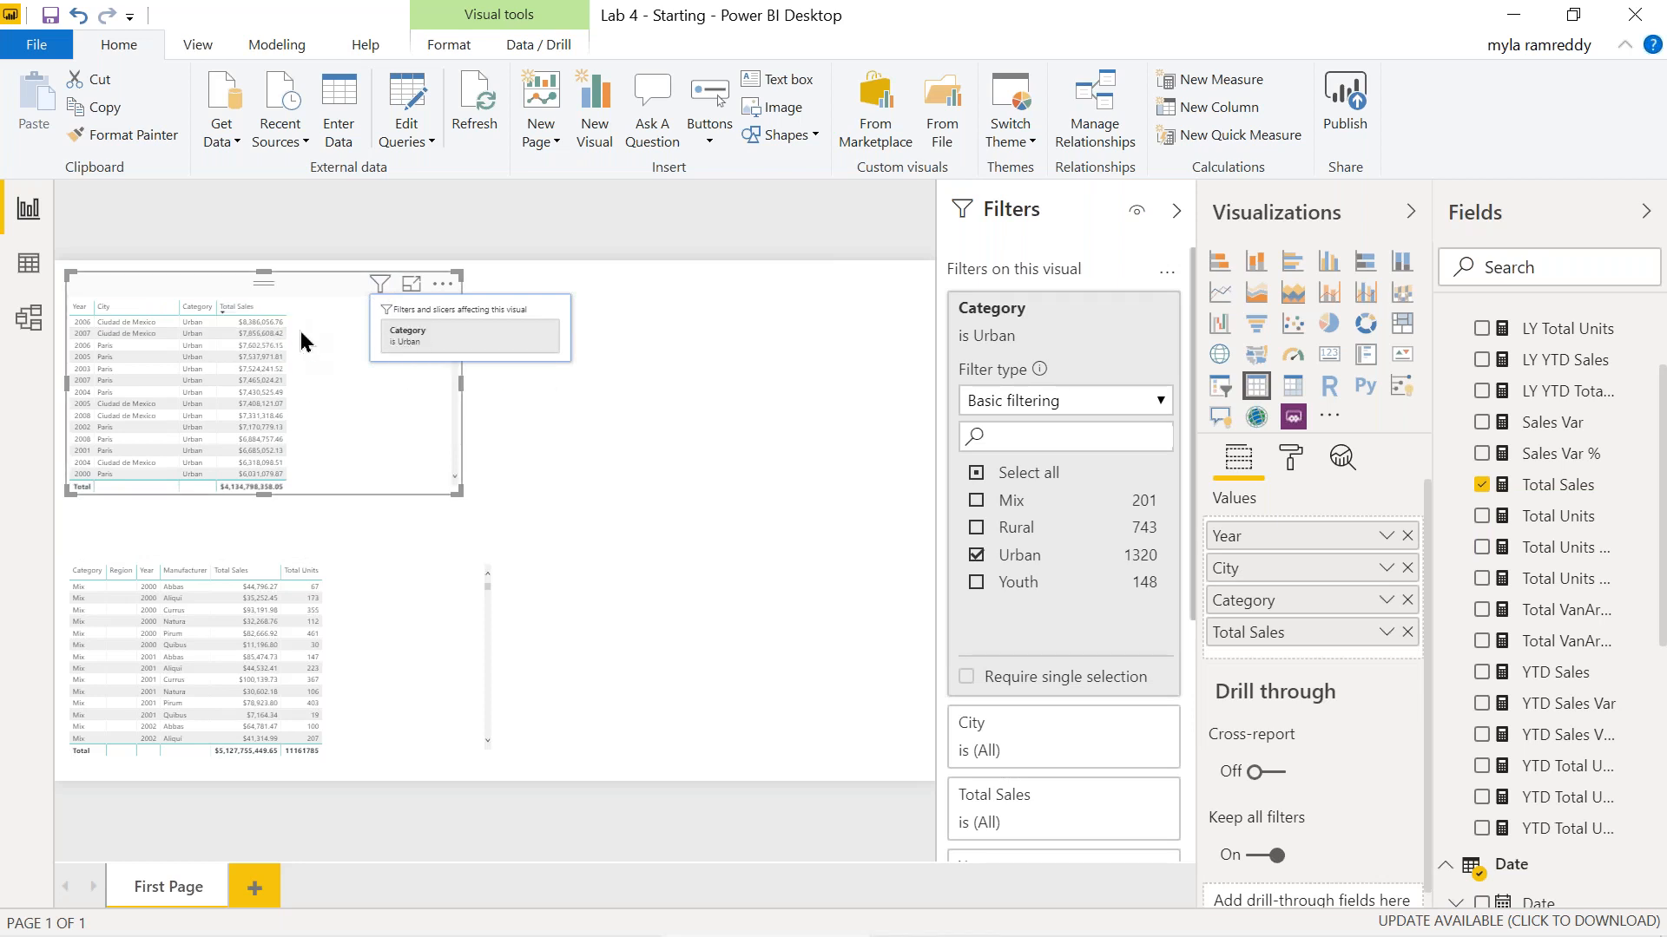
click(364, 552)
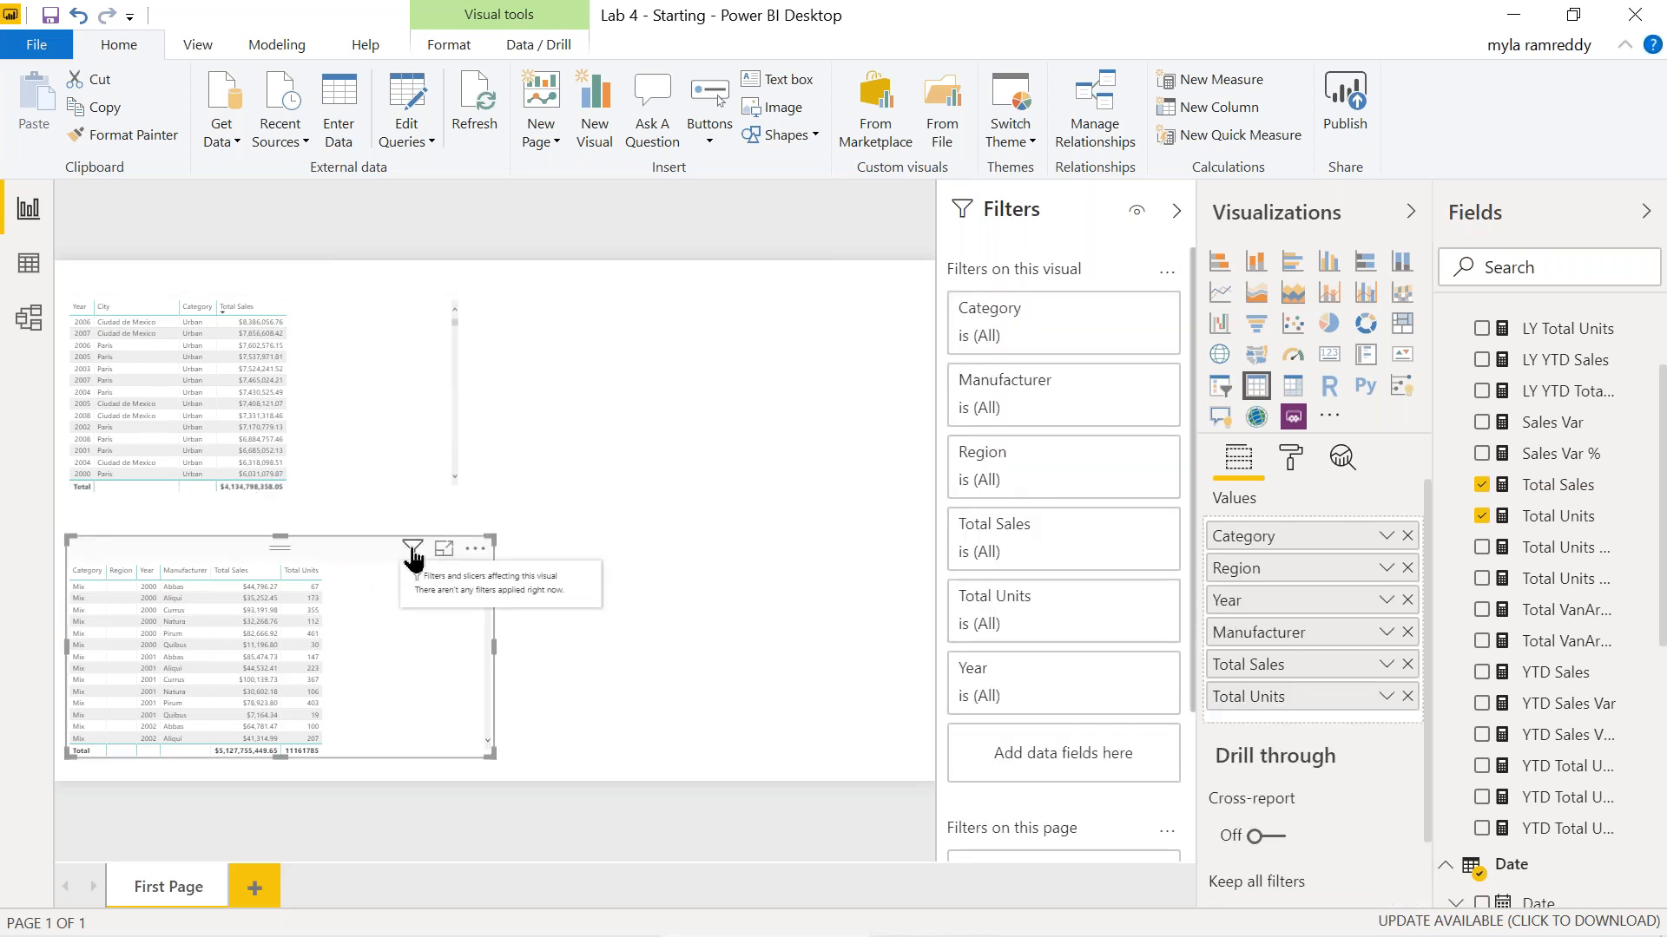
mouse_move(413, 554)
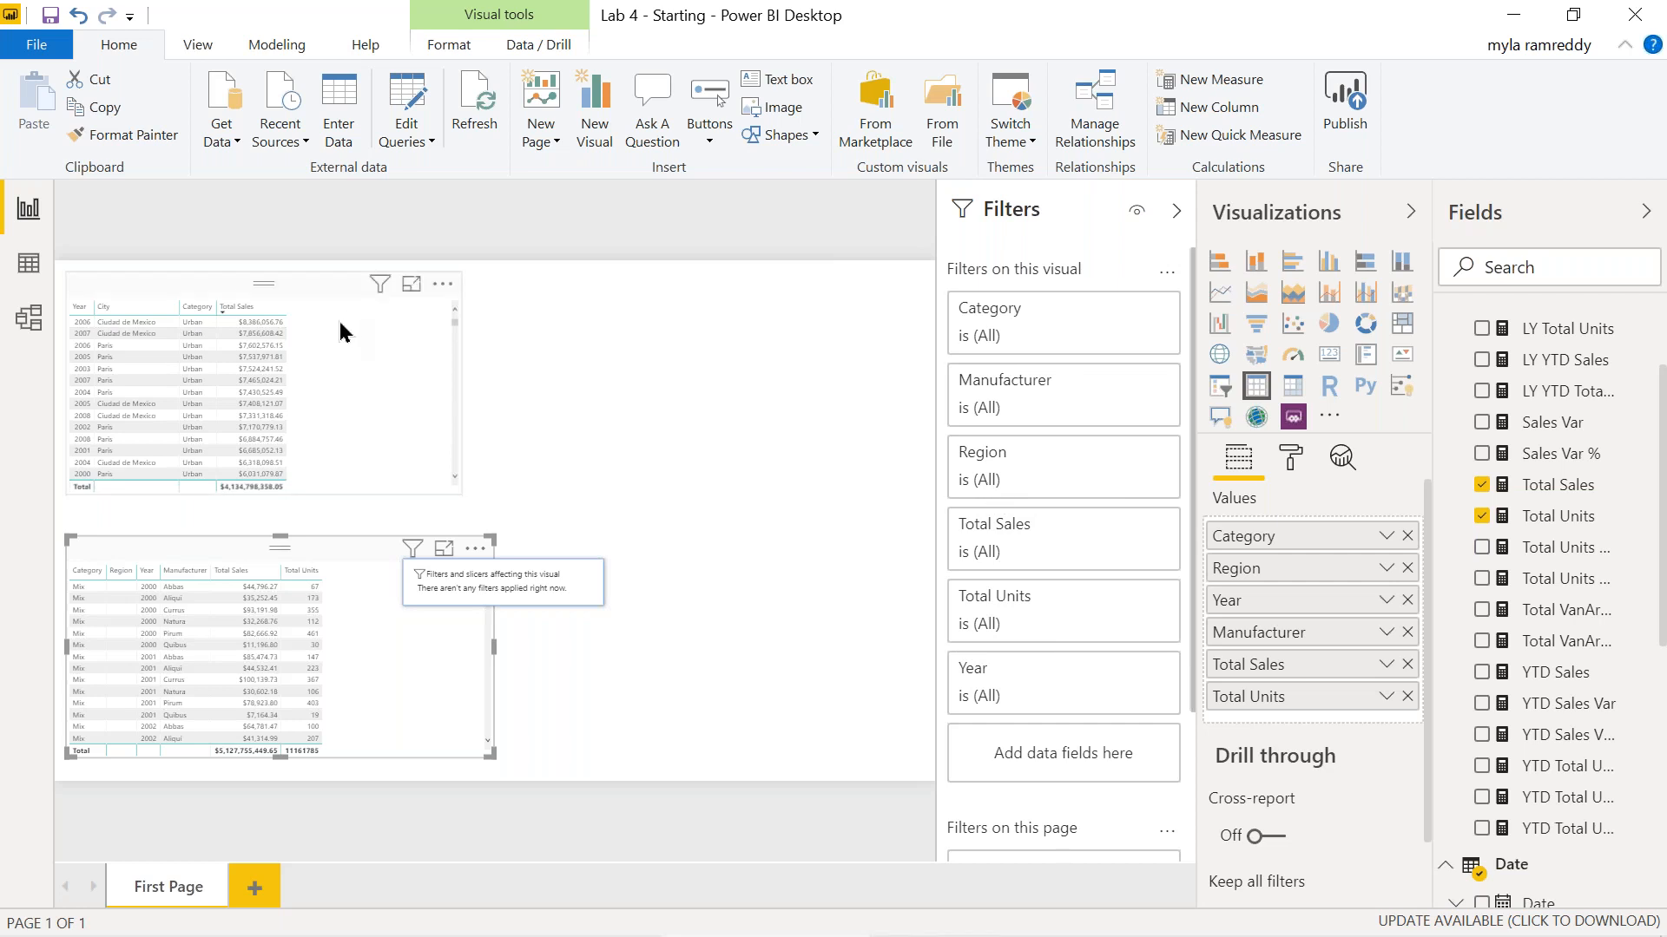
Drag the Year field into Filters on this page as a page-level filter.
click(330, 289)
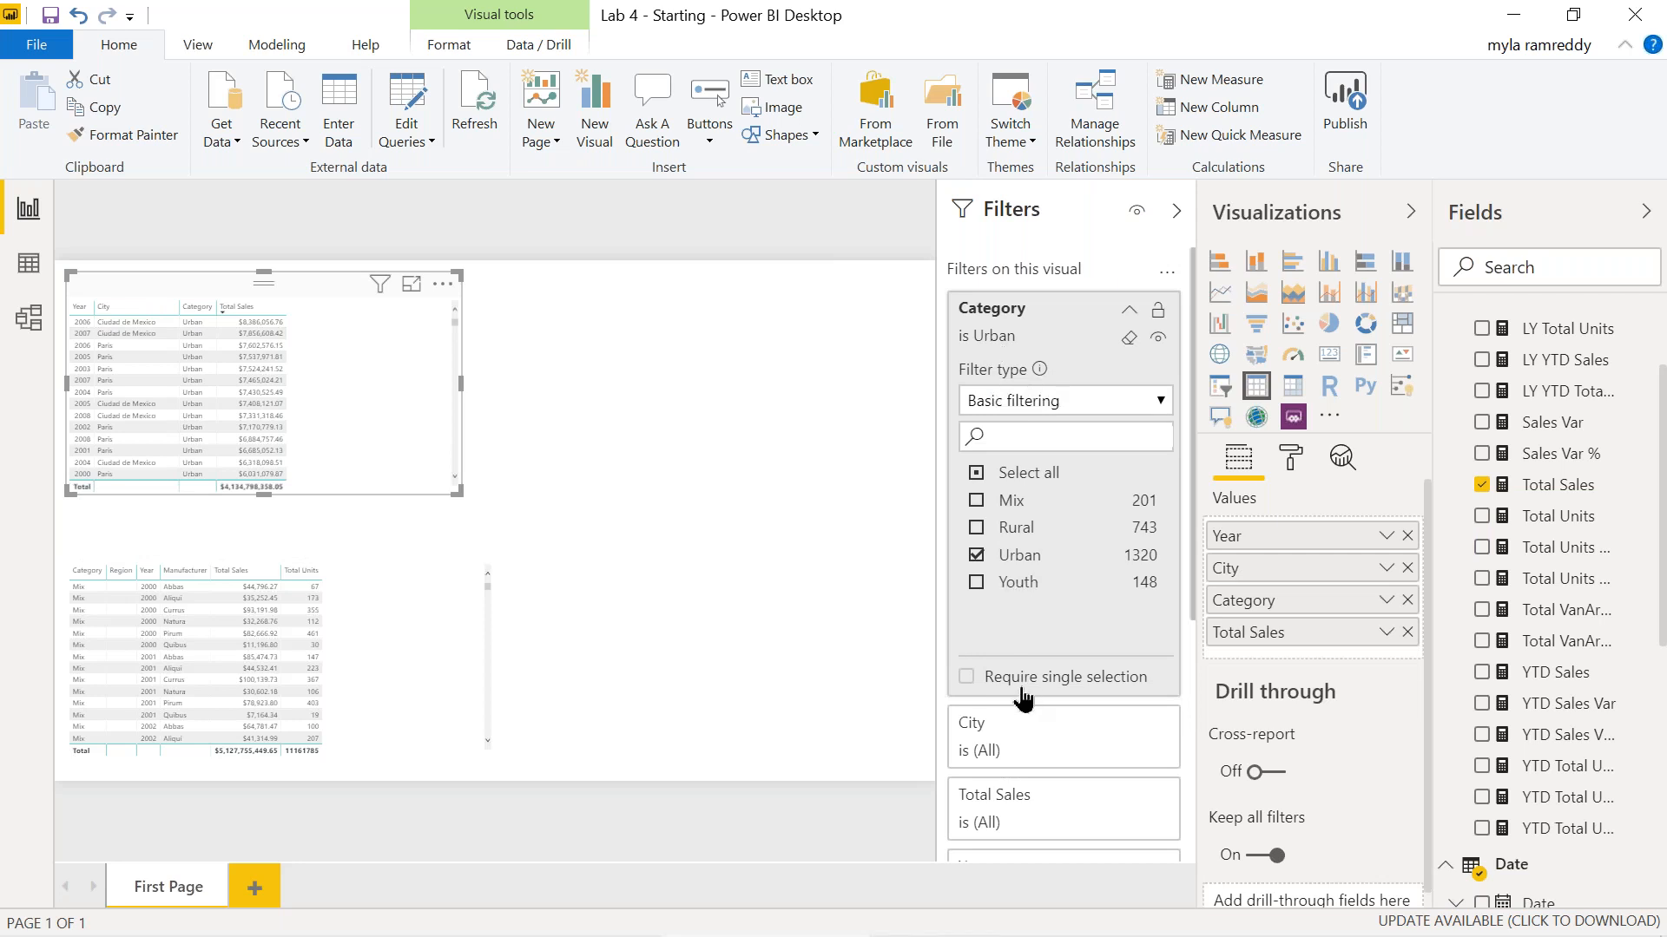
scroll(1038, 761, down, 4)
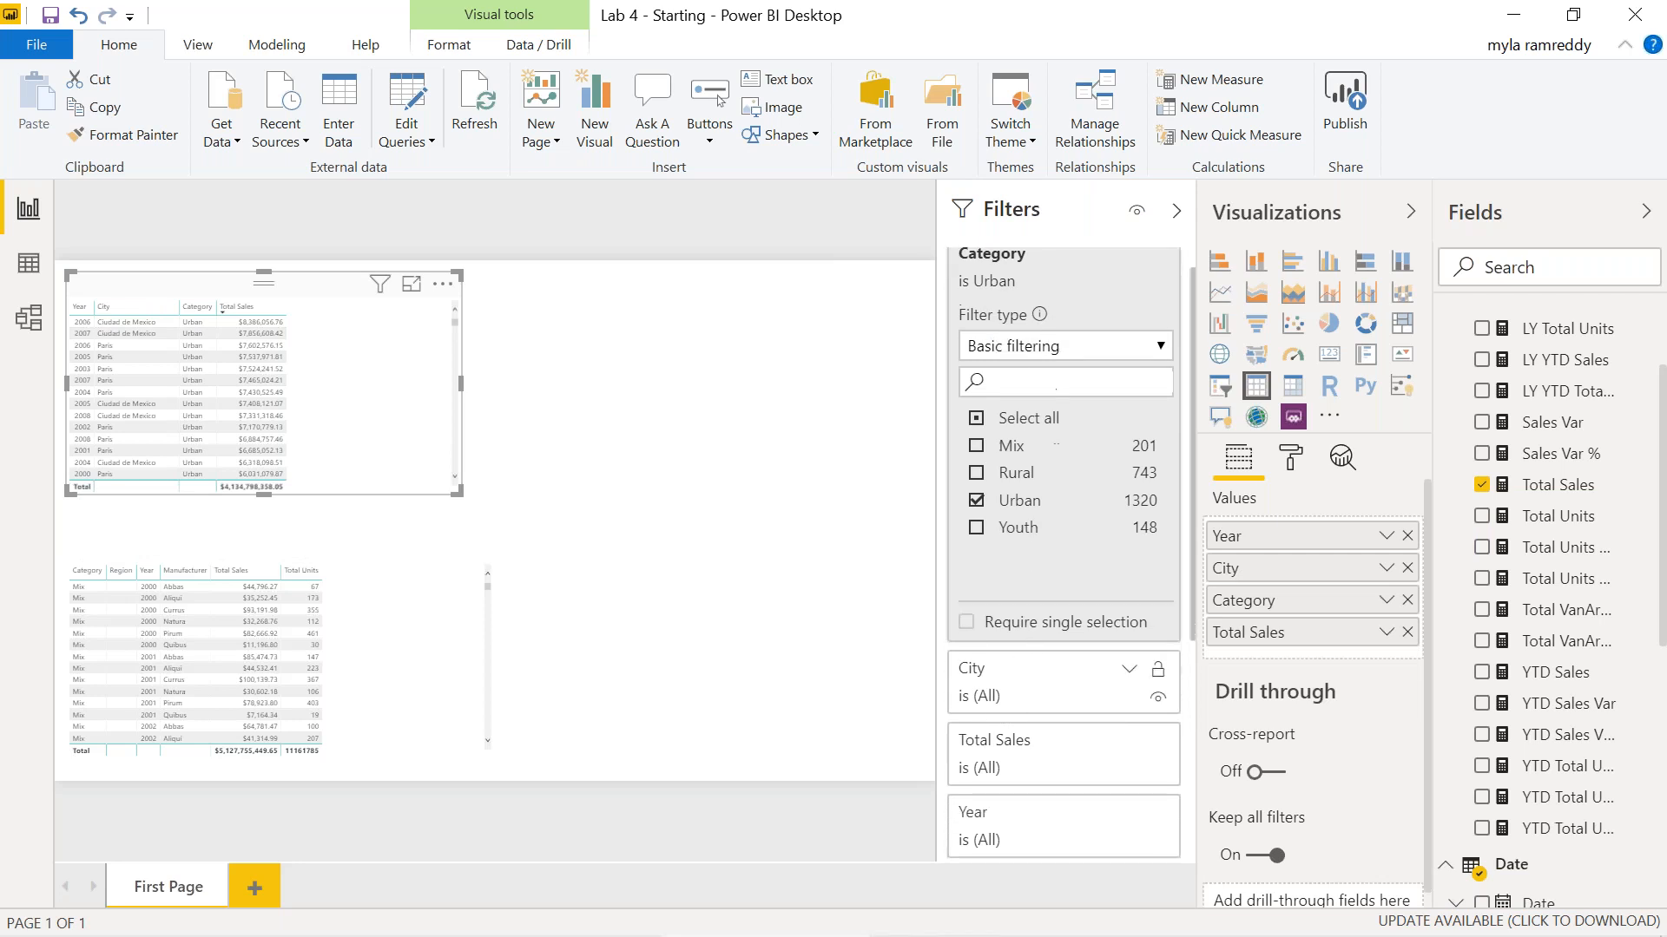
scroll(1048, 550, up, 4)
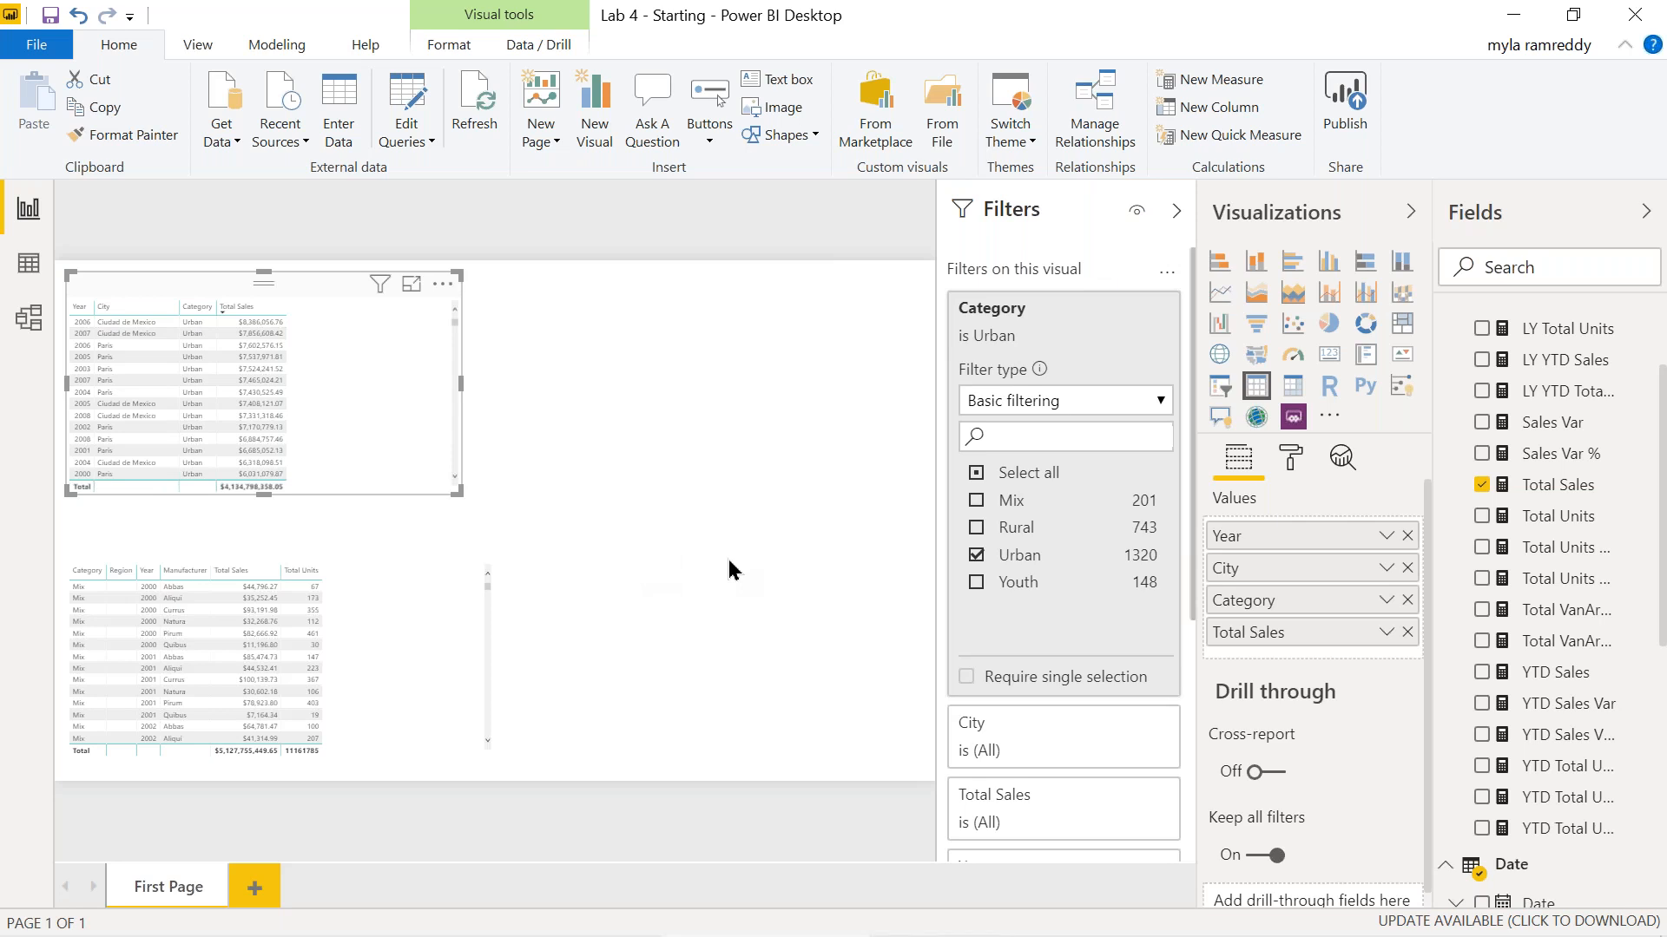
scroll(998, 643, down, 5)
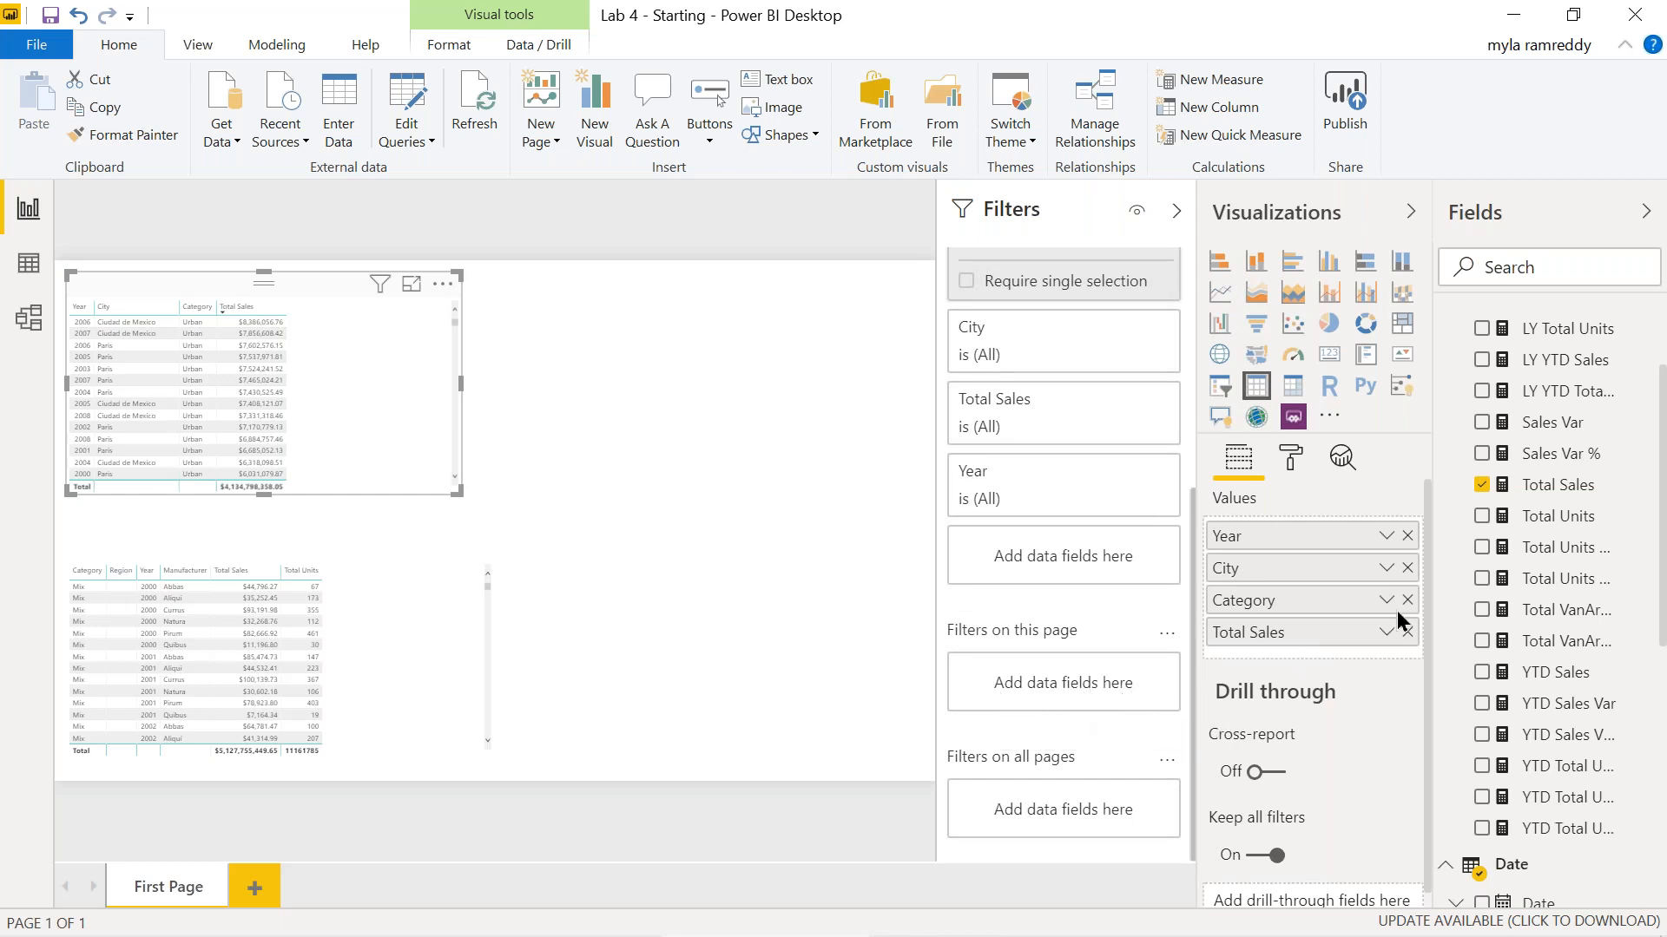
scroll(1550, 483, down, 6)
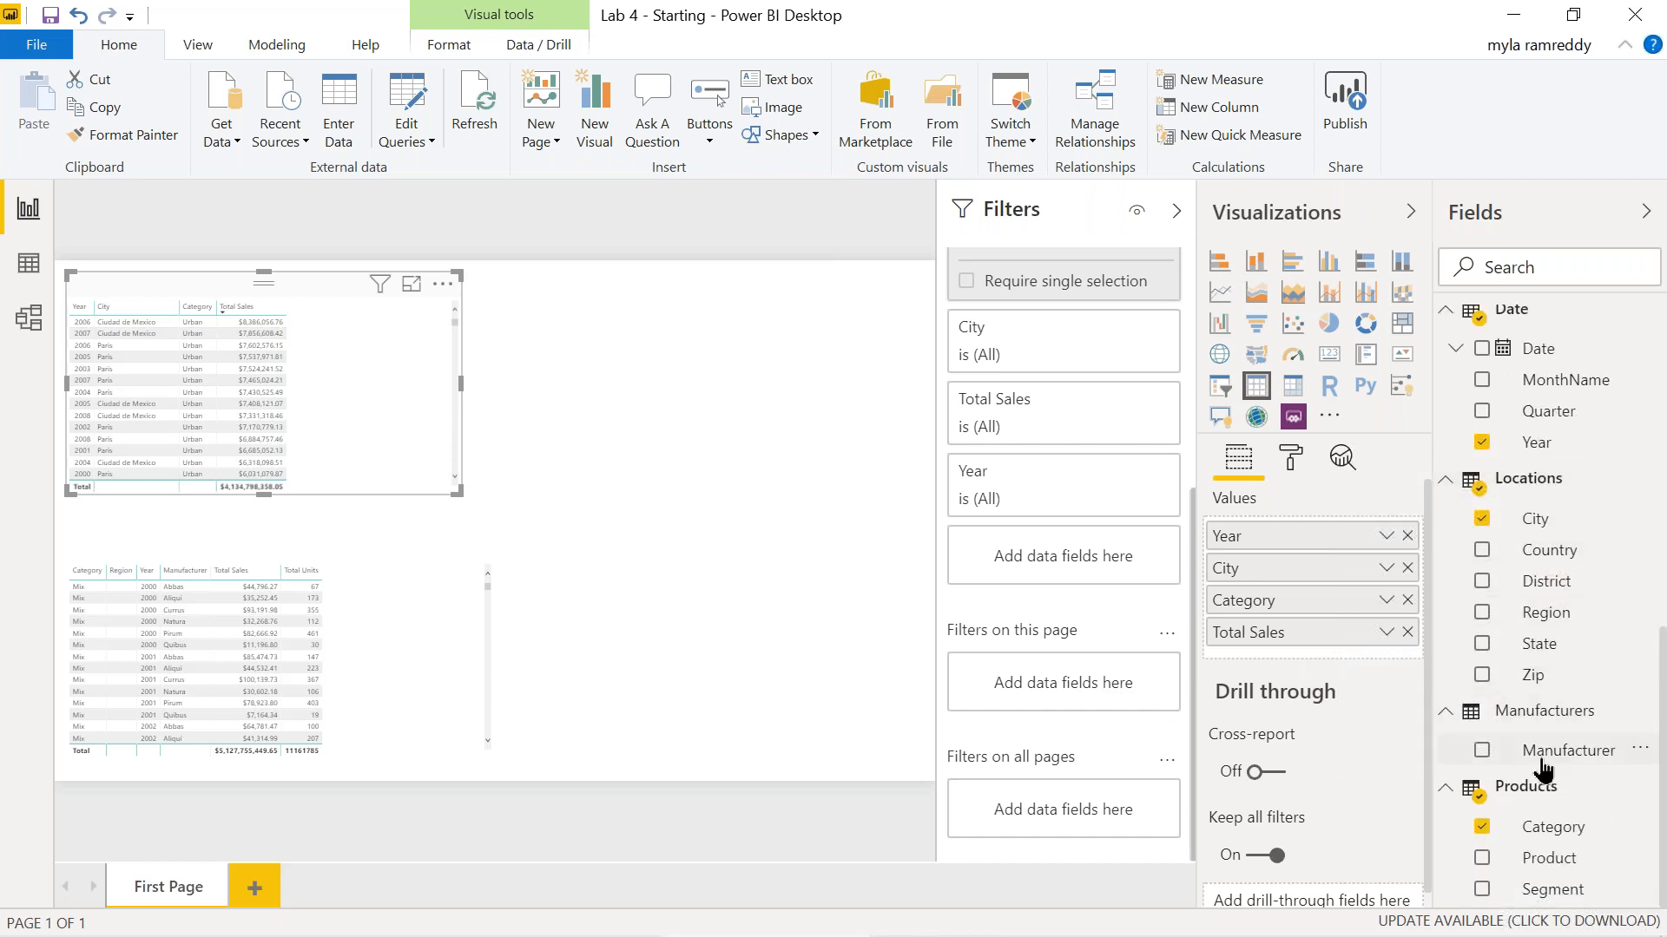
scroll(1543, 573, up, 2)
drag(1486, 599, 1100, 684)
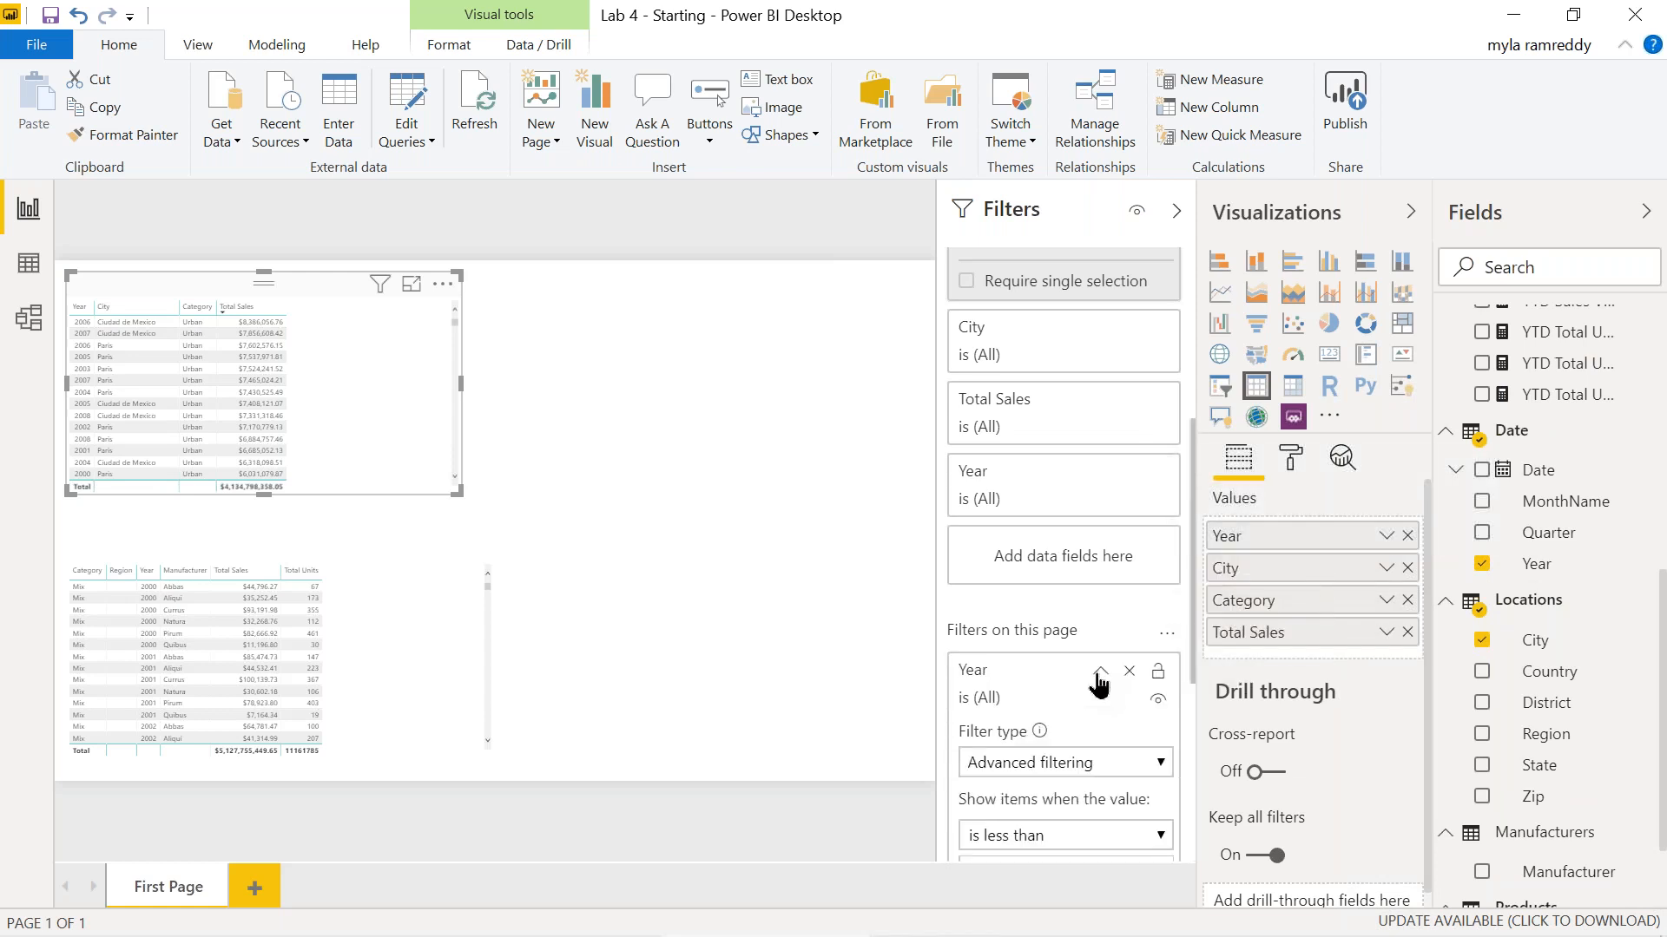
Set the Year page filter to a value checklist with 2004 and 2005 checked, then collapse it.
scroll(1100, 683, down, 4)
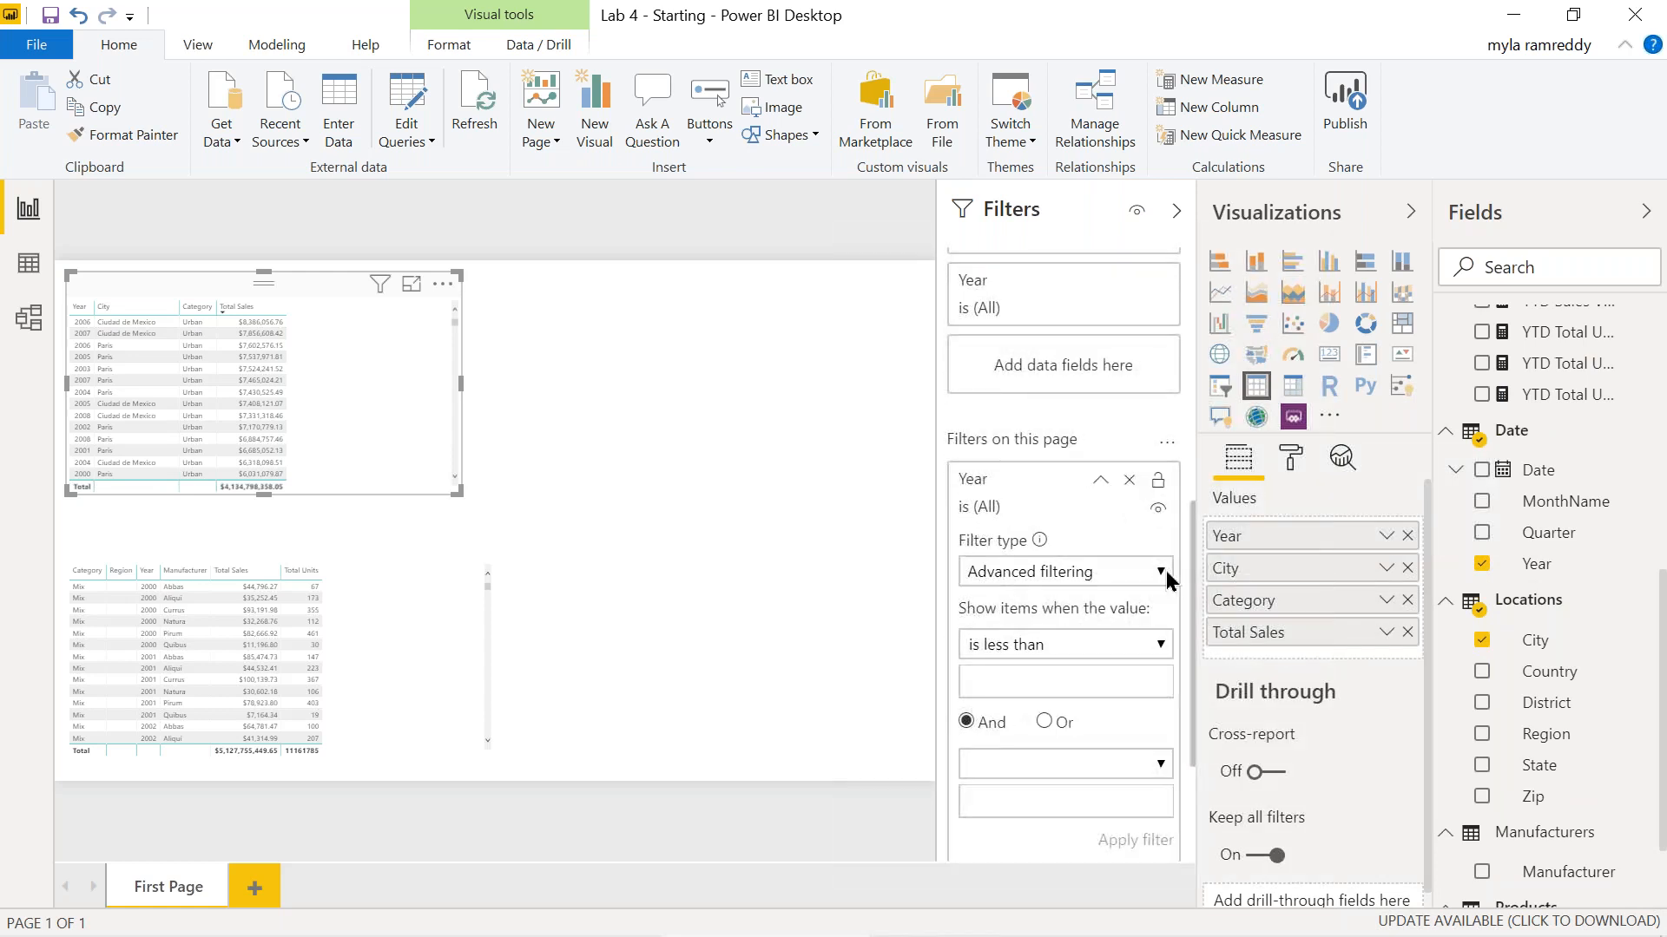
click(1162, 573)
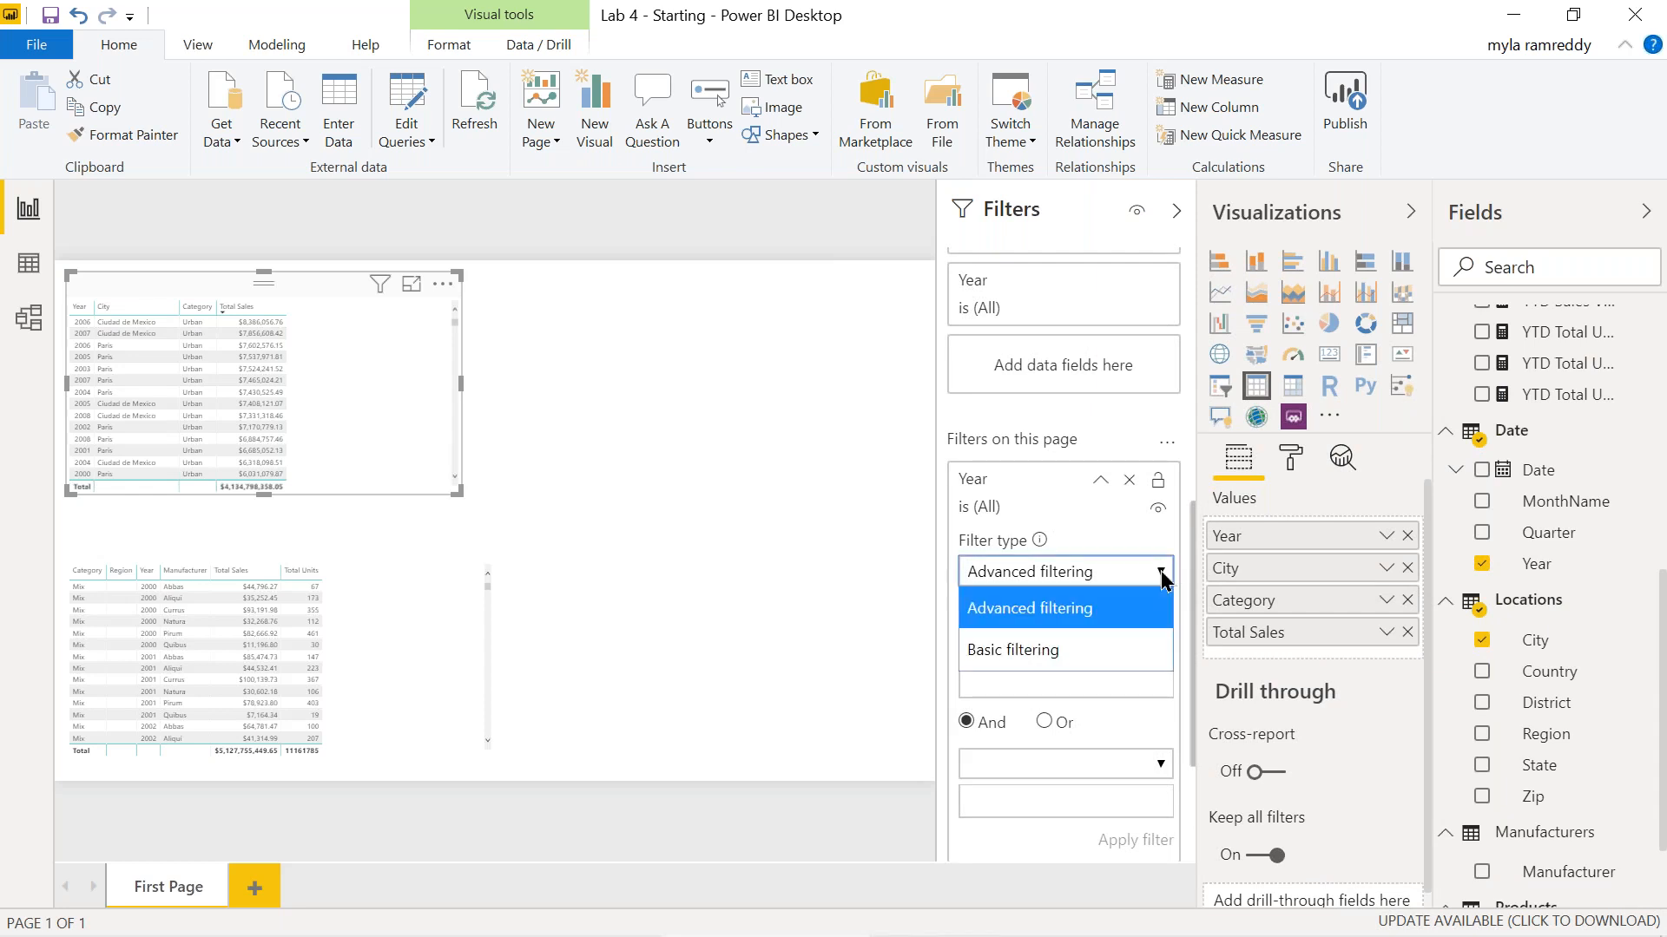
click(1073, 655)
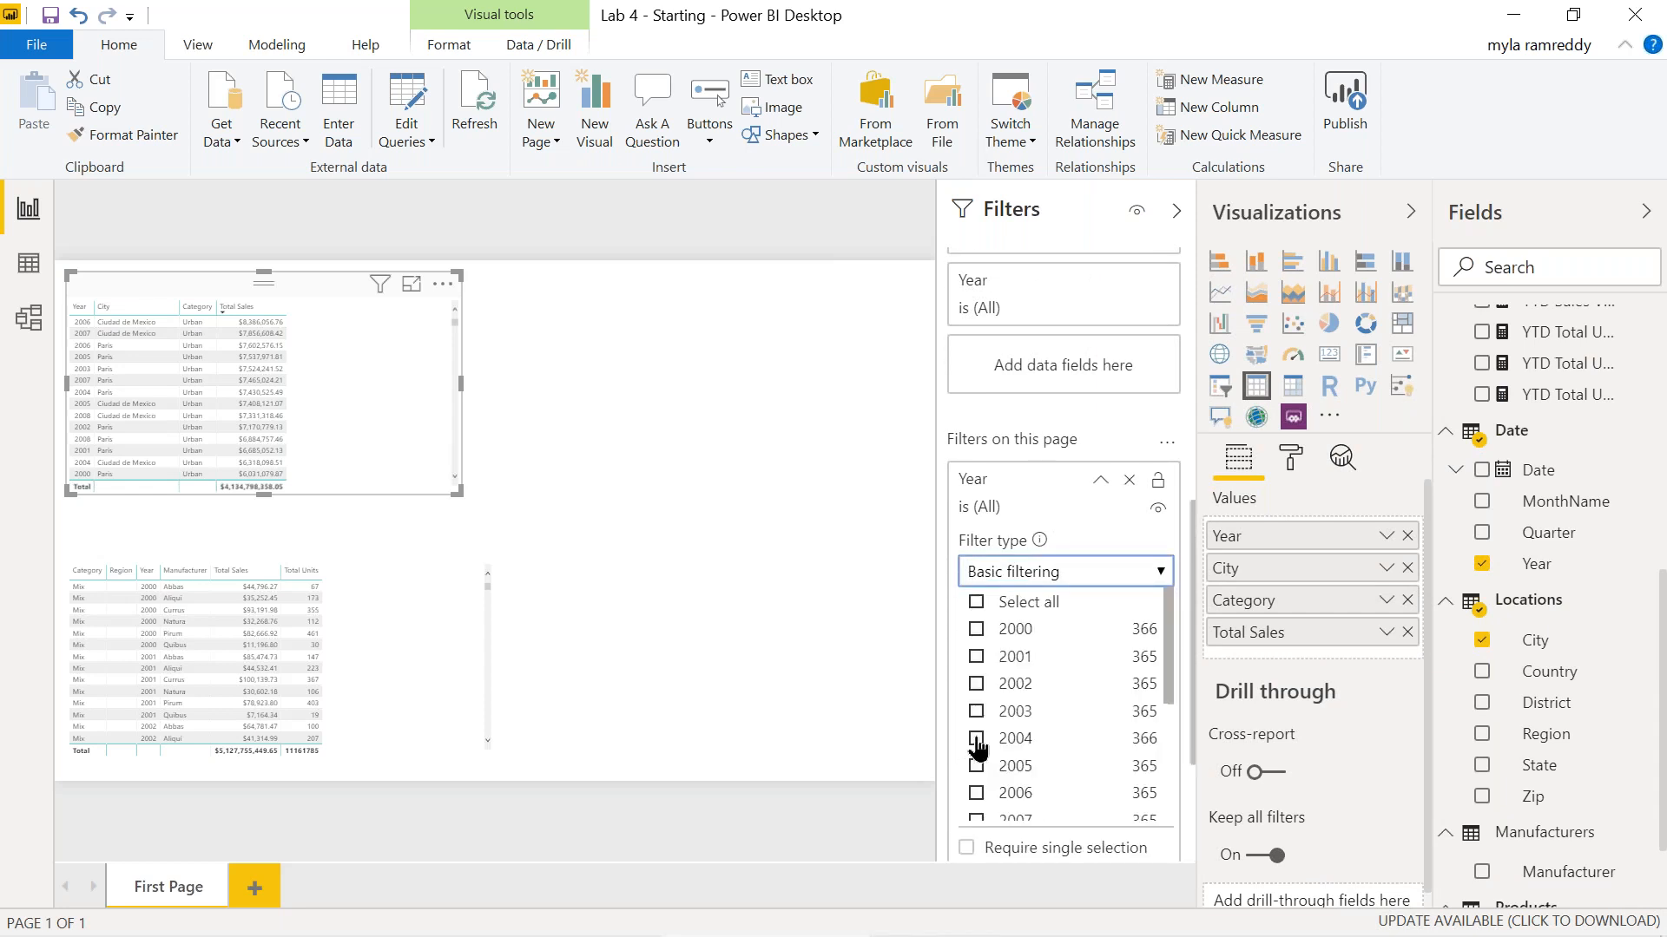
click(976, 740)
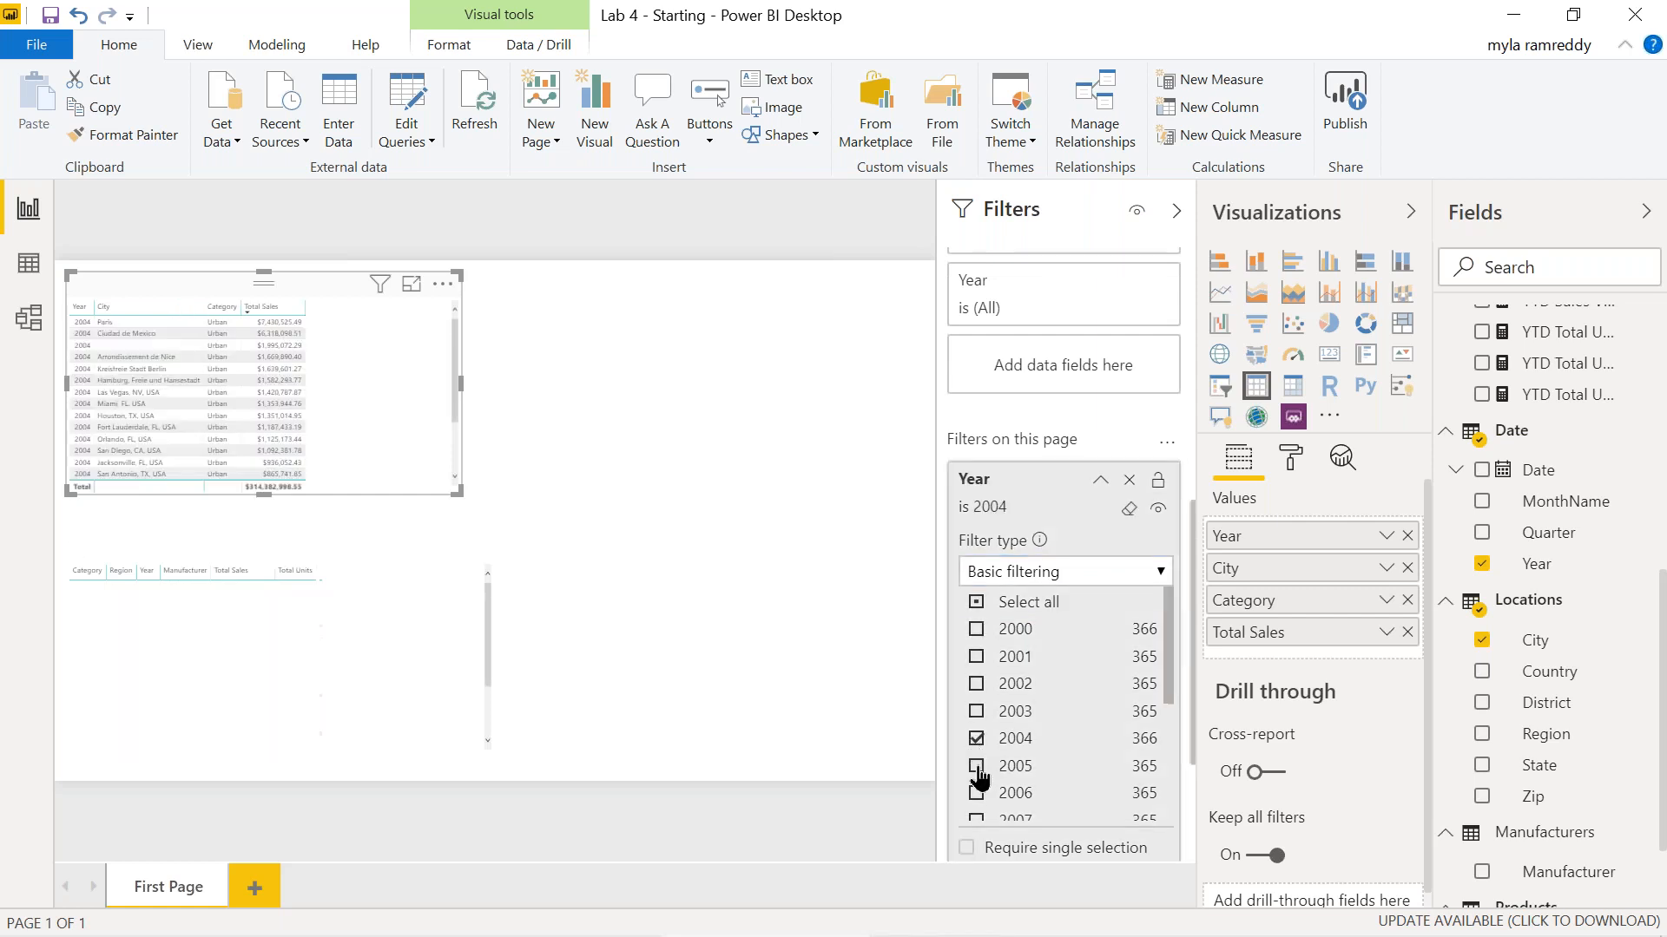
click(977, 767)
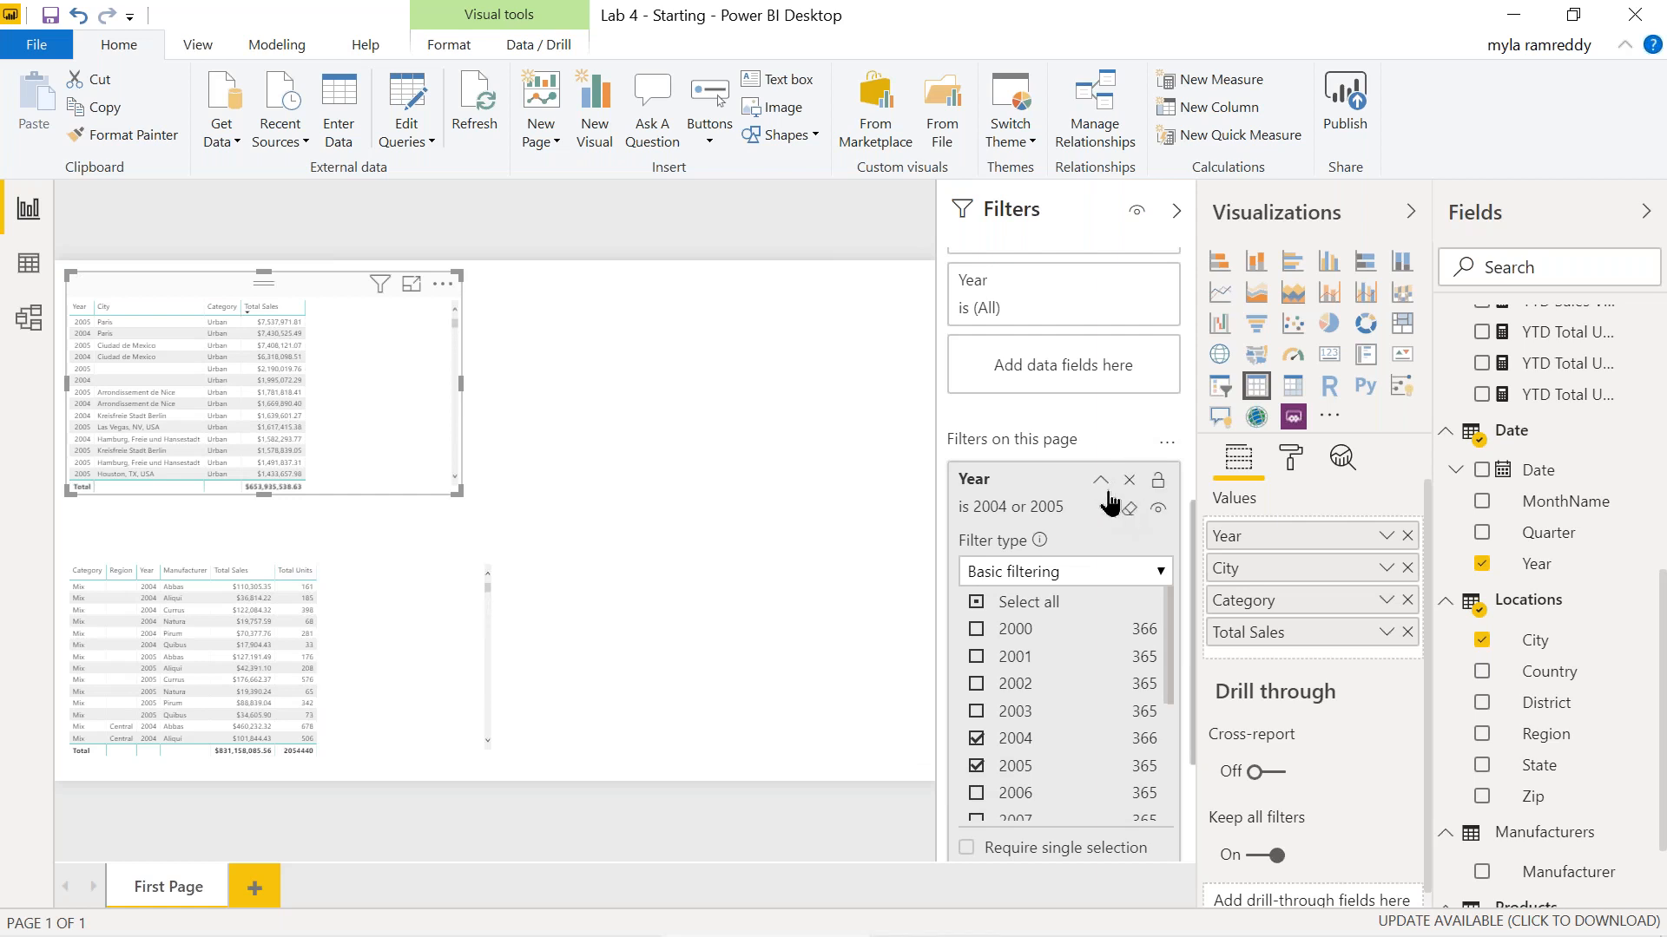
click(1100, 481)
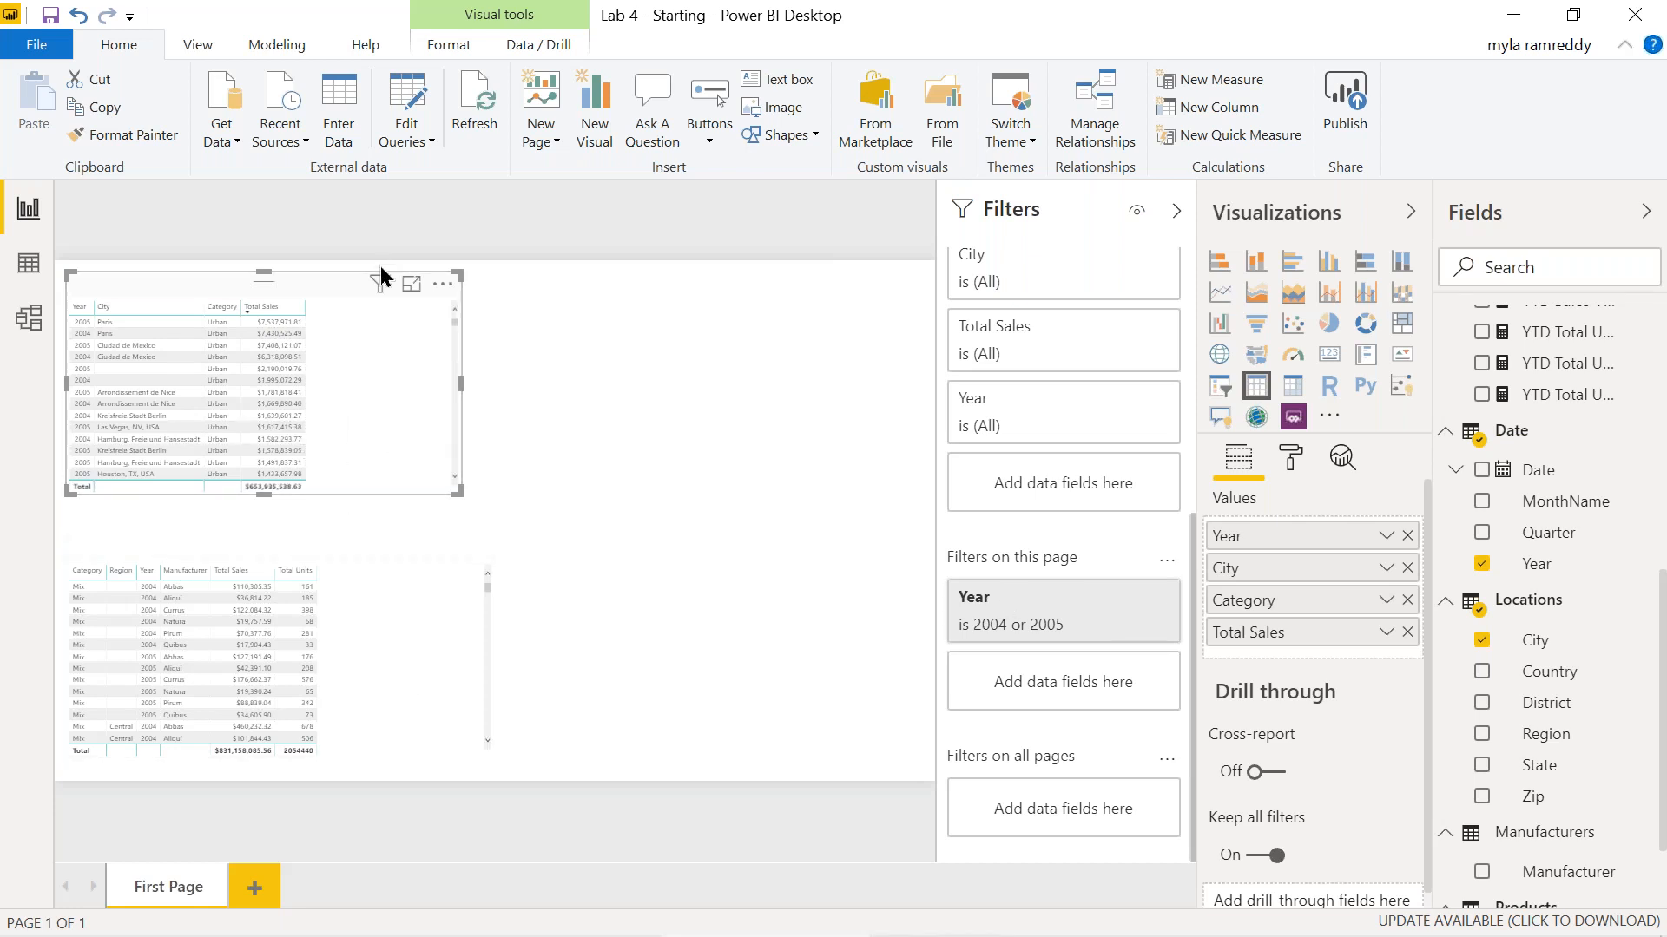
mouse_move(379, 284)
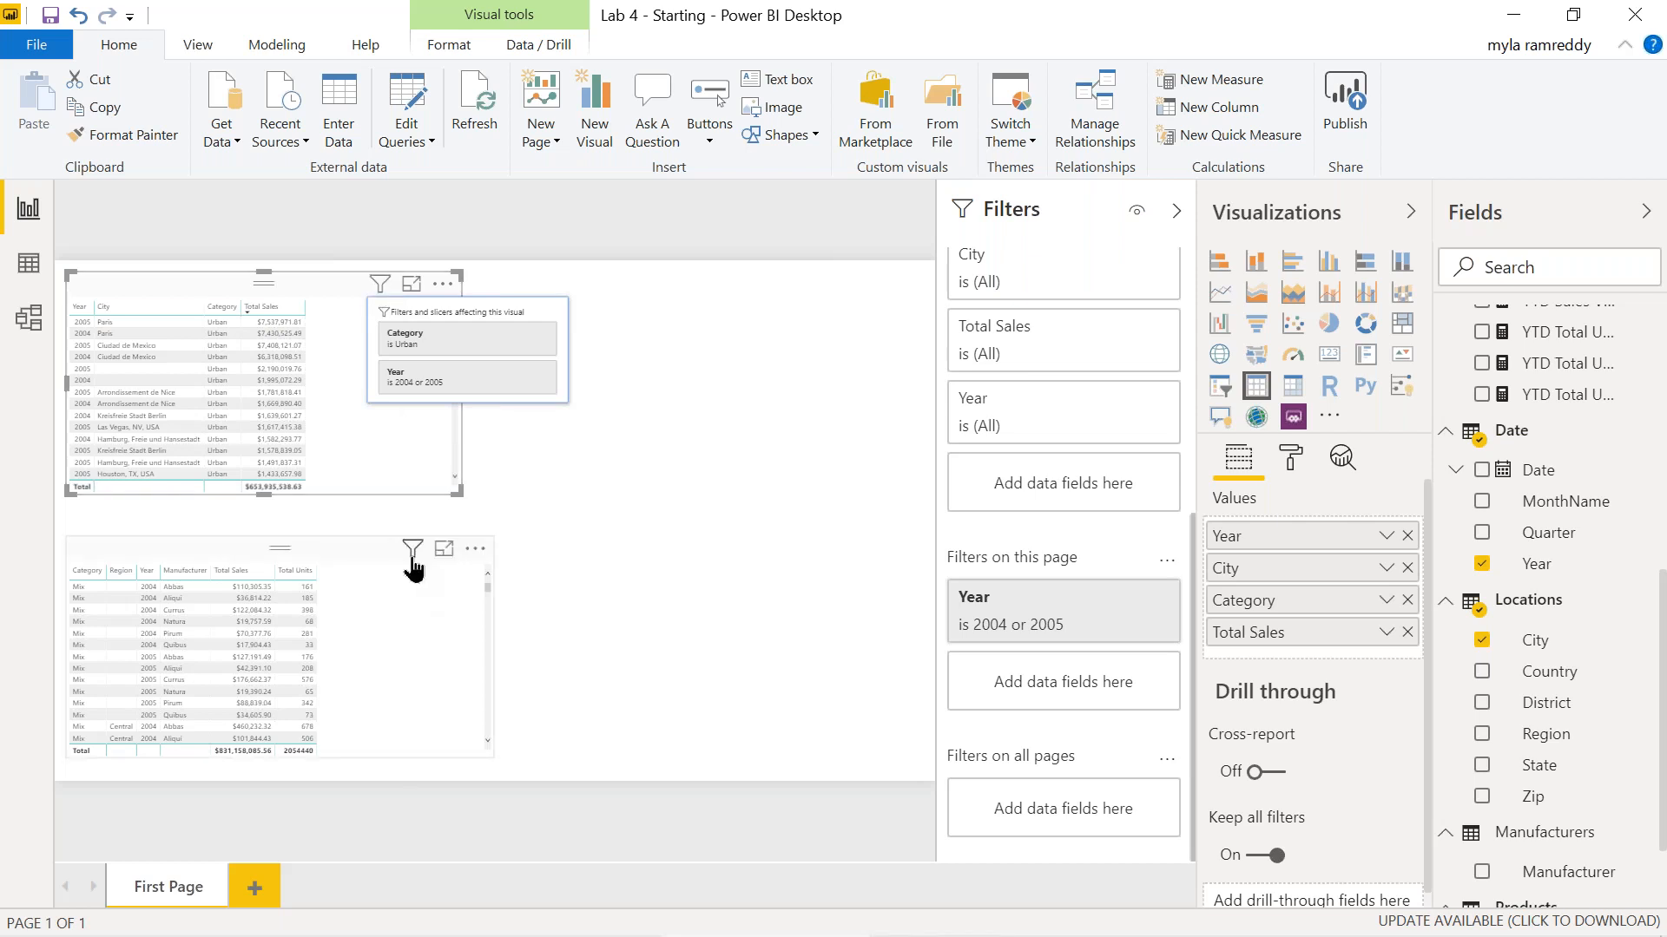
mouse_move(413, 555)
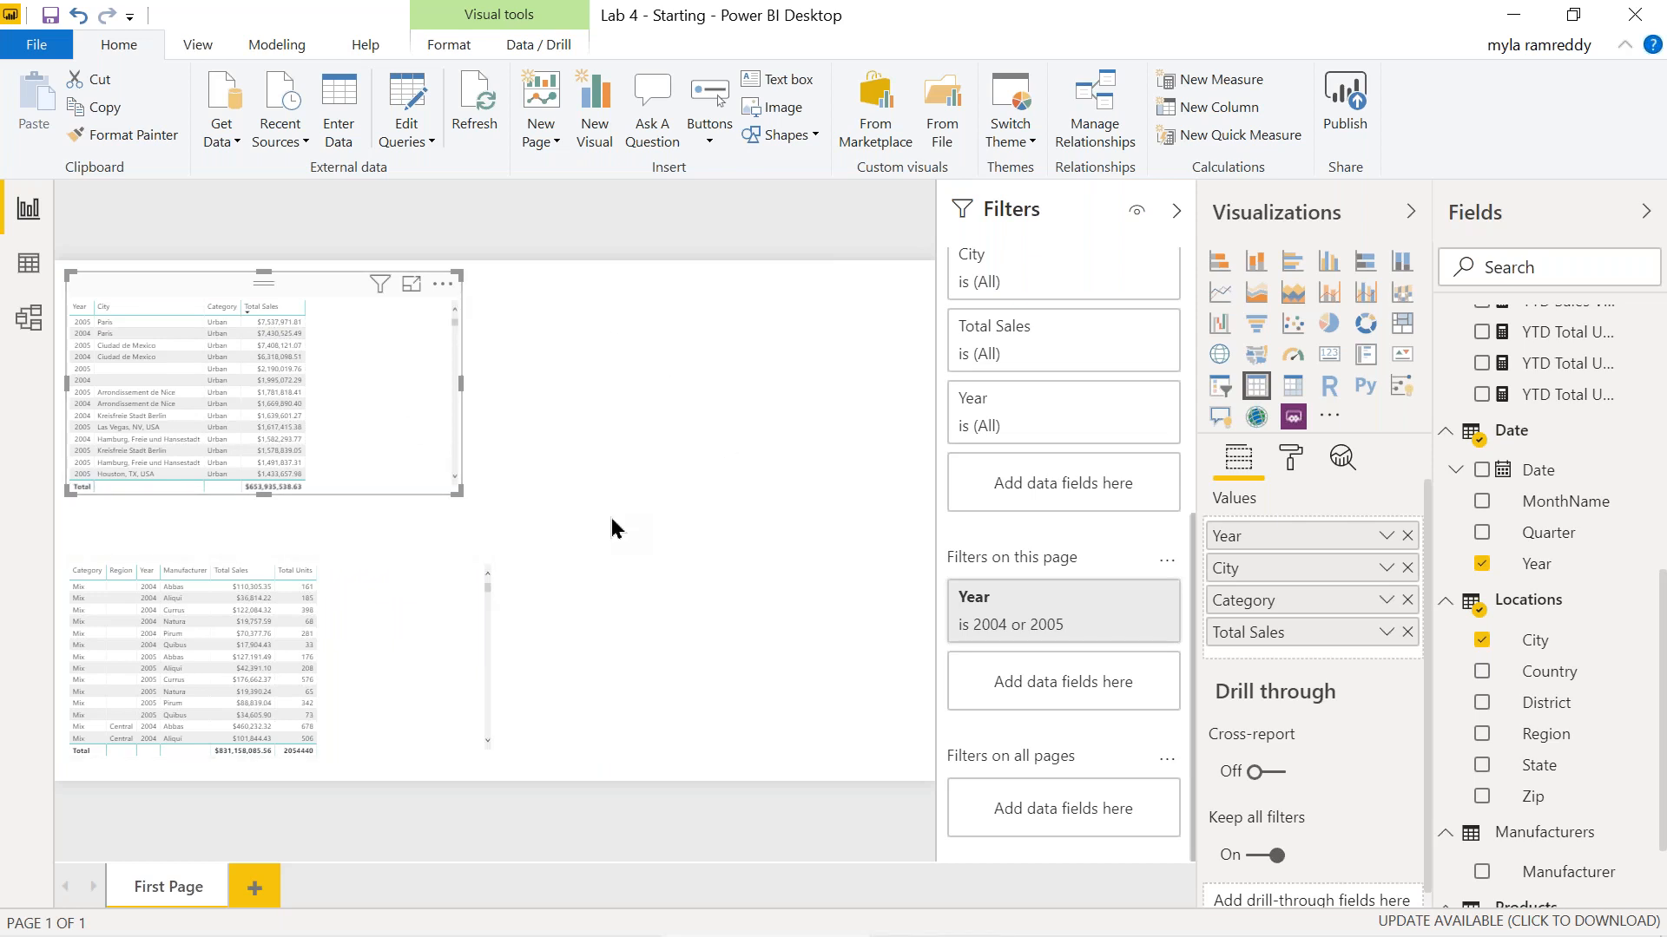
Add a new report page named 'Second Page'.
click(255, 888)
right_click(257, 893)
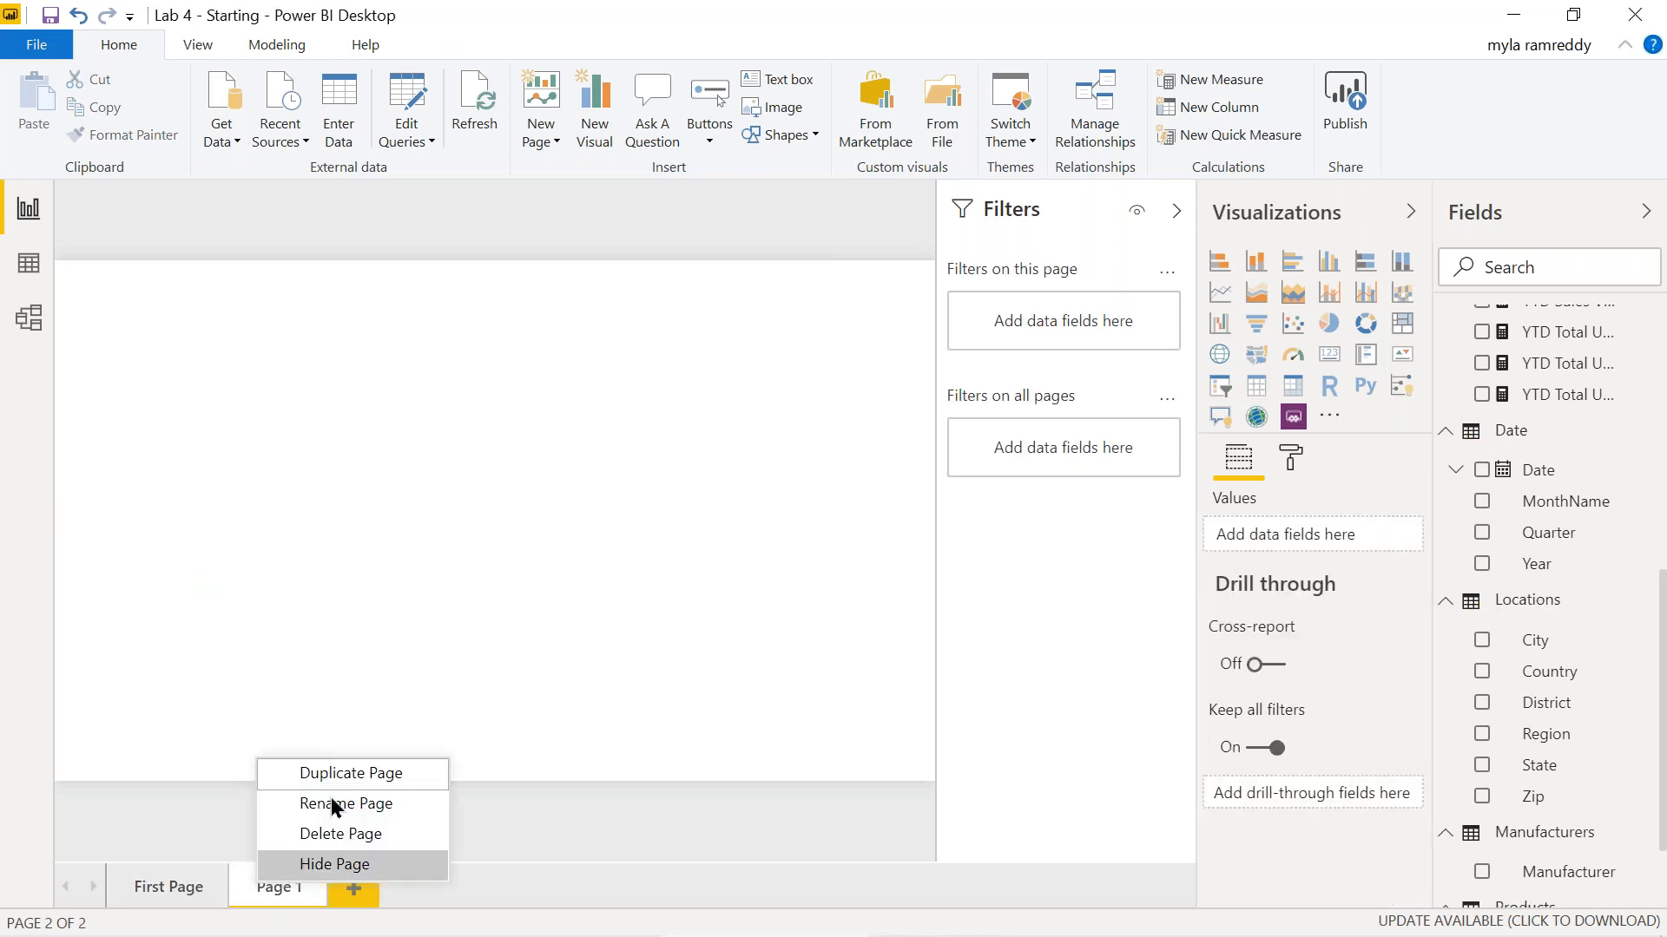
click(346, 802)
text(Second )
text(Page)
key(Return)
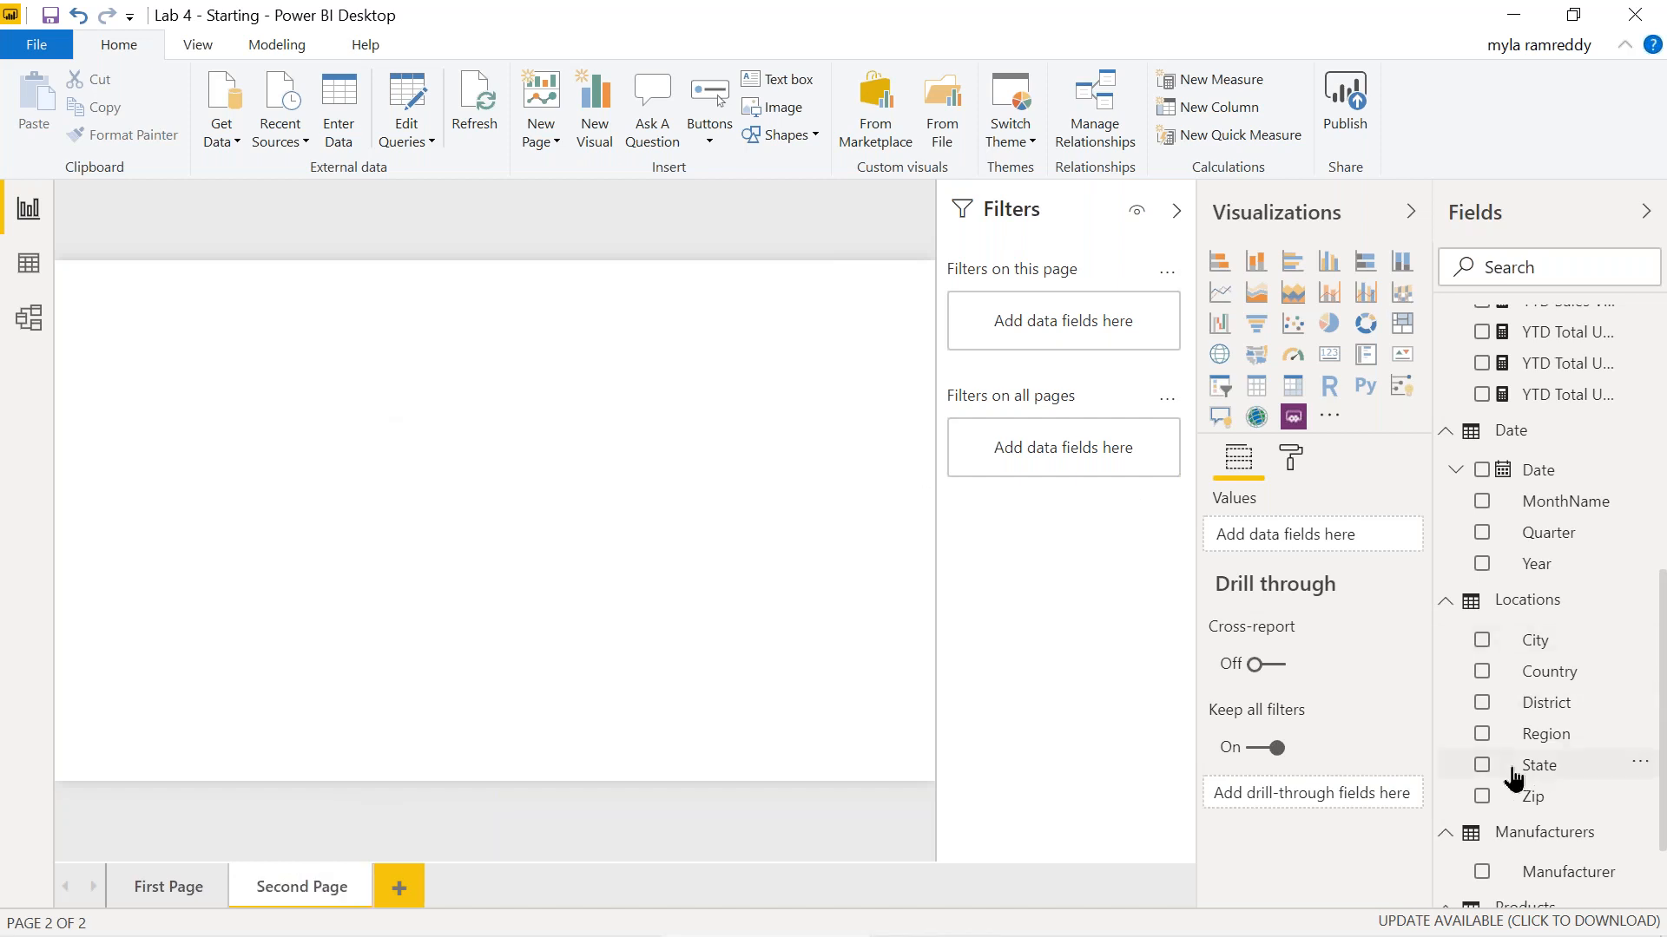
Build a wide table of Category, Segment, Manufacturer, Region, Year, Total Units and Total Sales, then return to First Page.
scroll(1510, 823, down, 3)
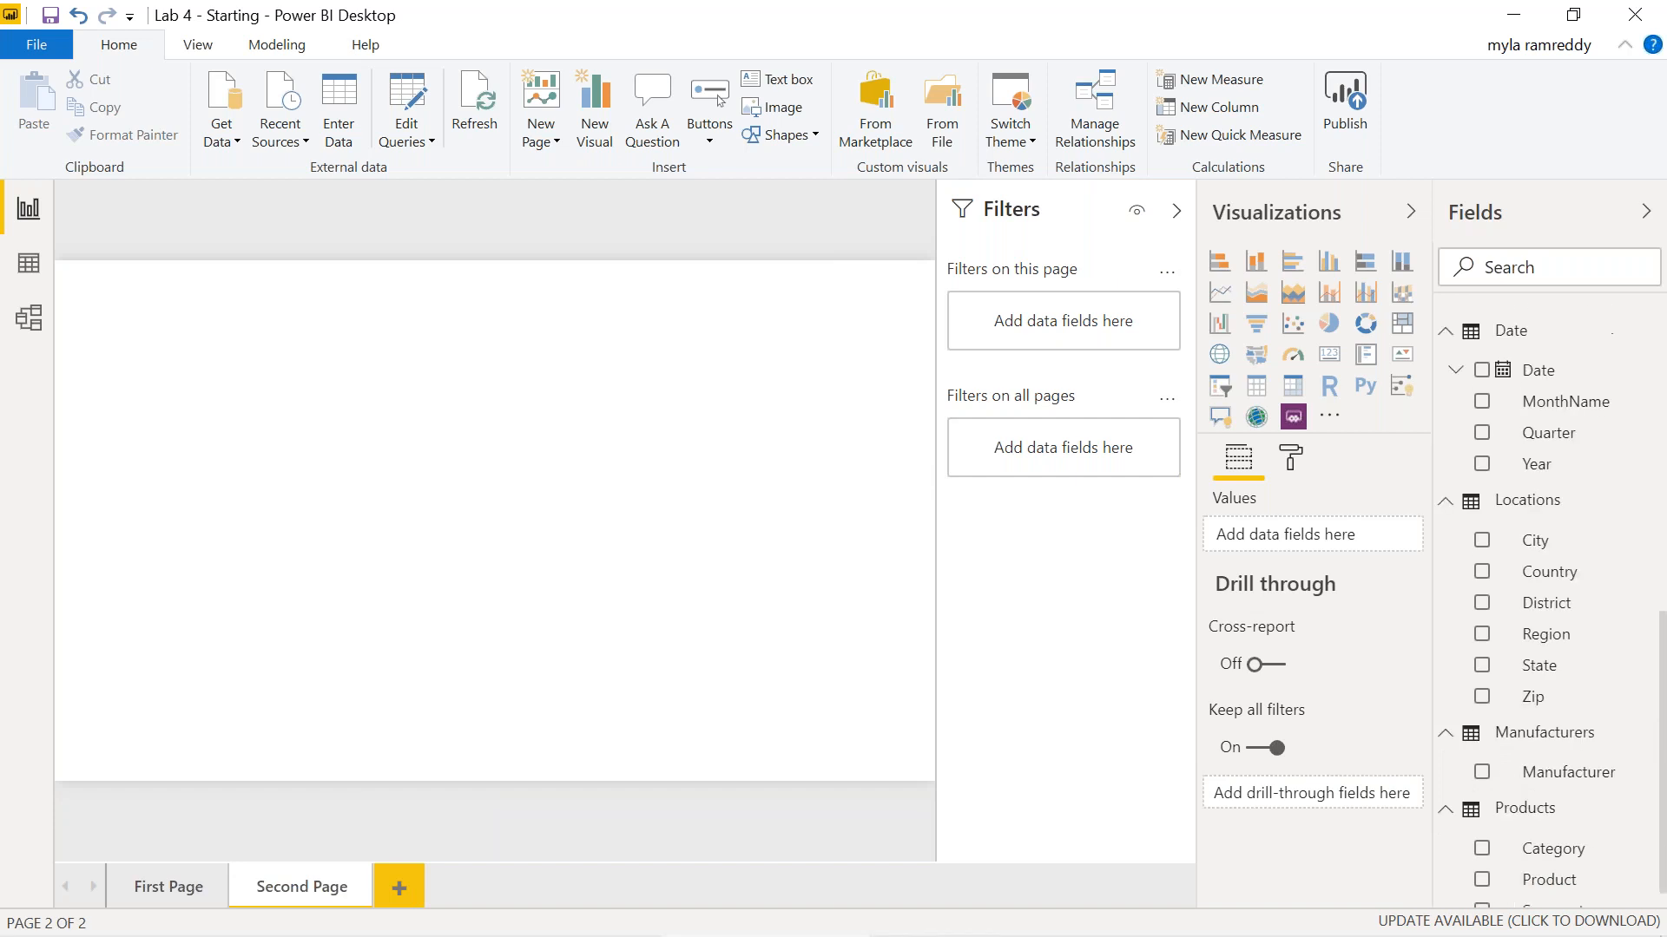
click(1487, 885)
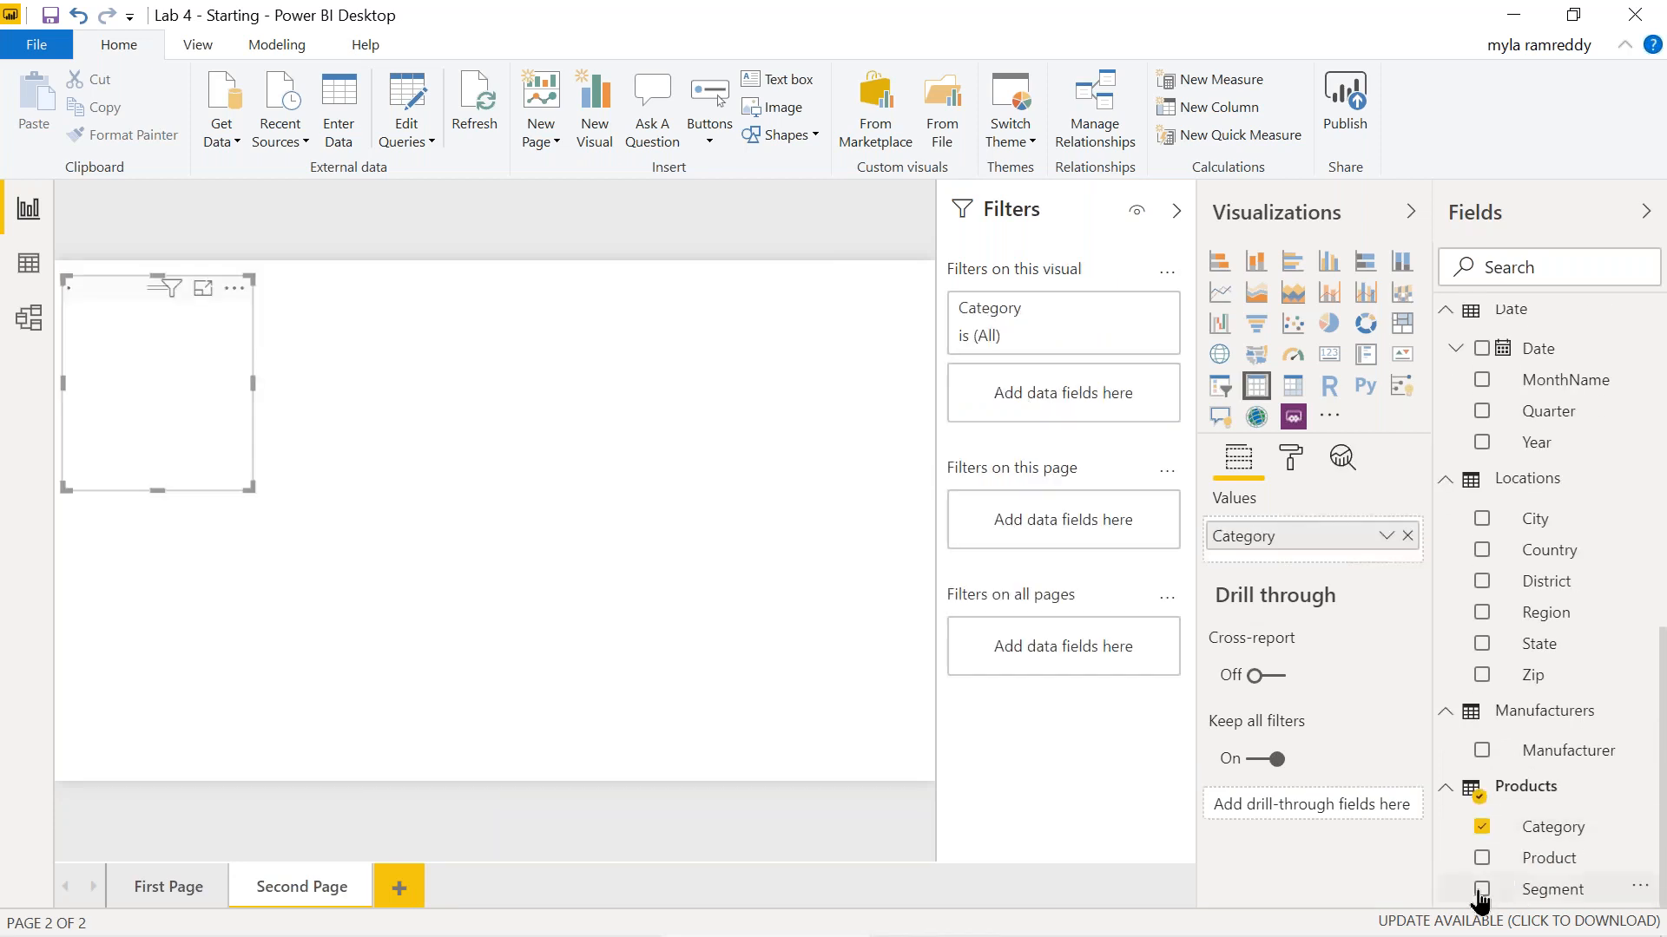
click(1482, 826)
click(1492, 752)
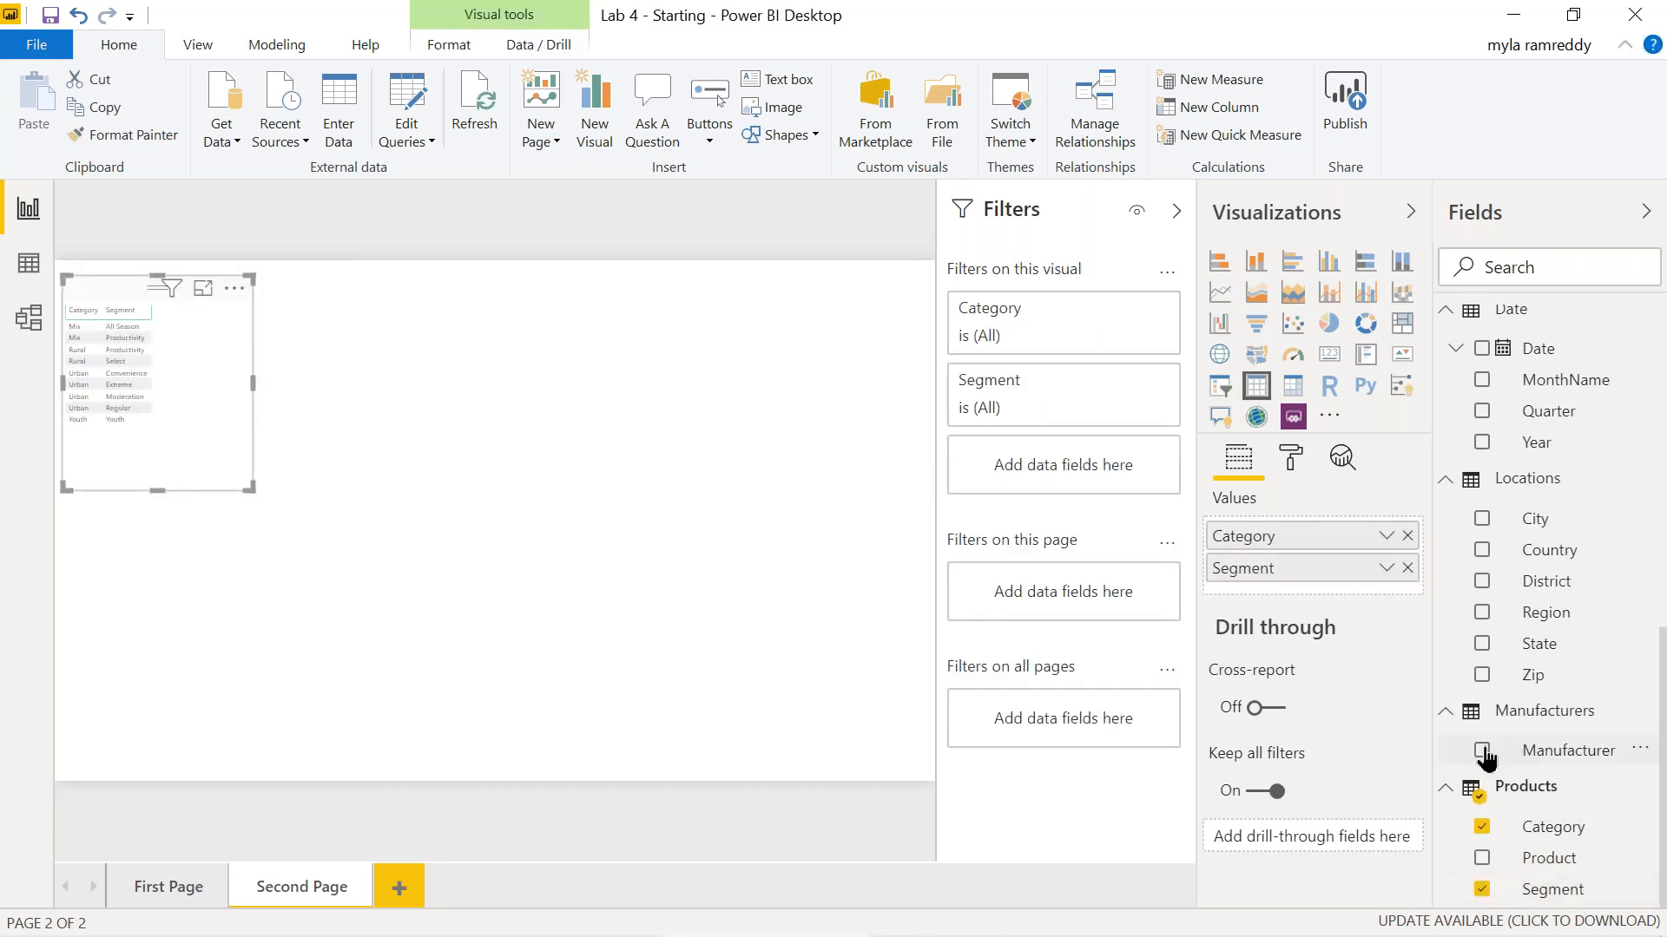
click(1482, 613)
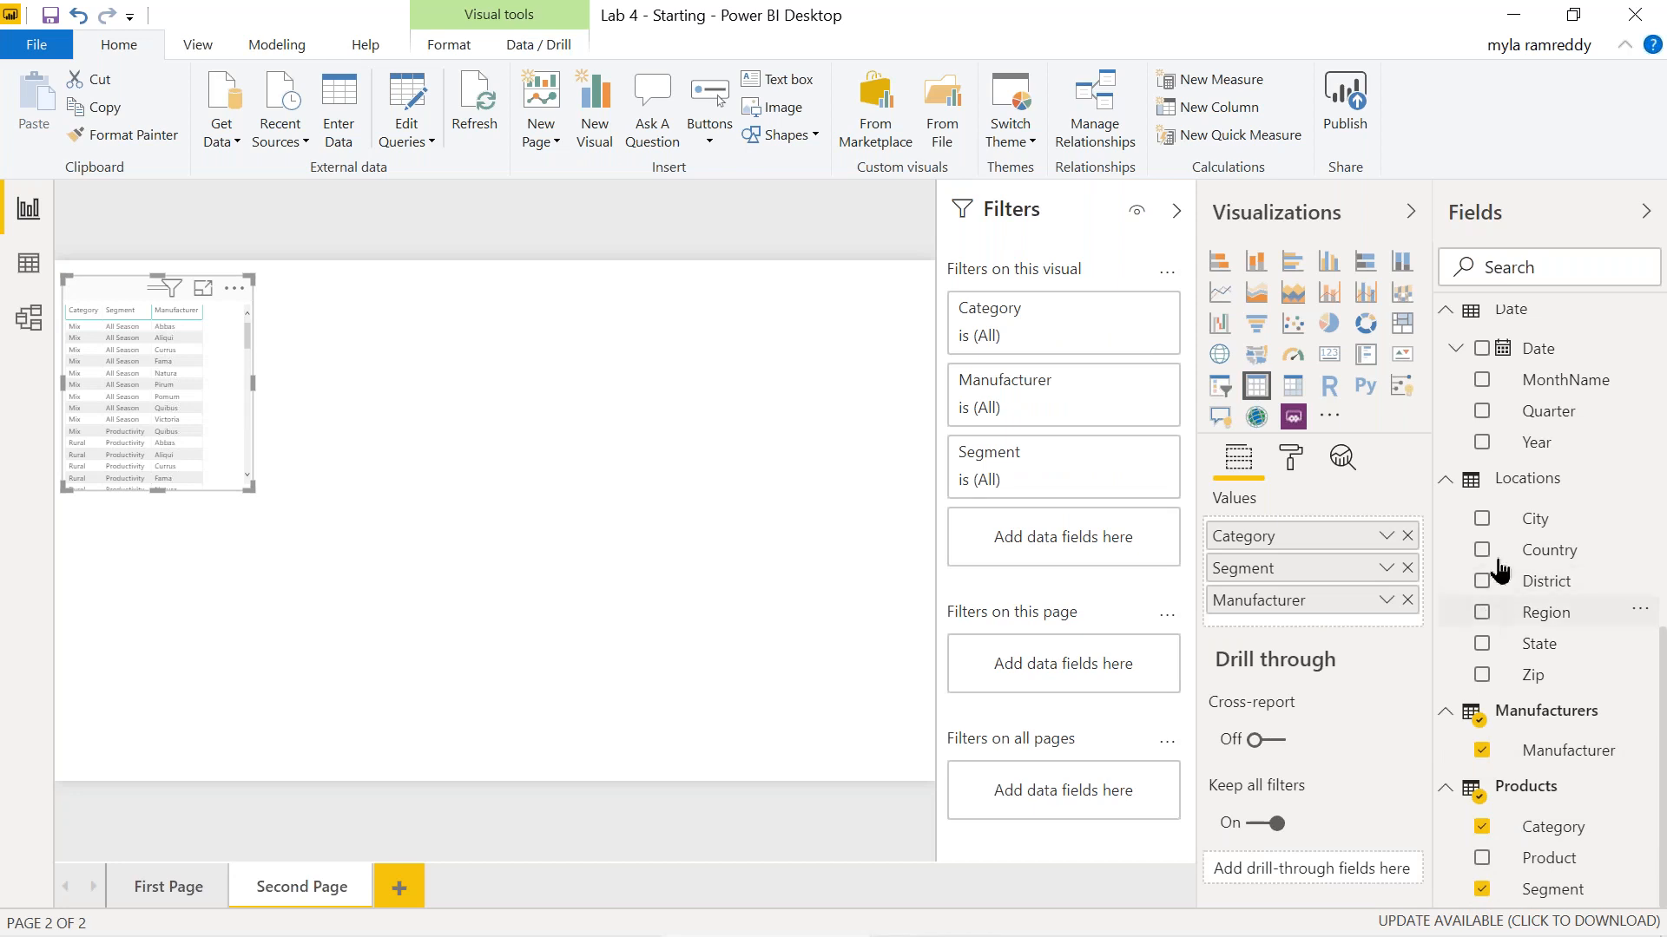
click(1481, 442)
scroll(1556, 477, up, 5)
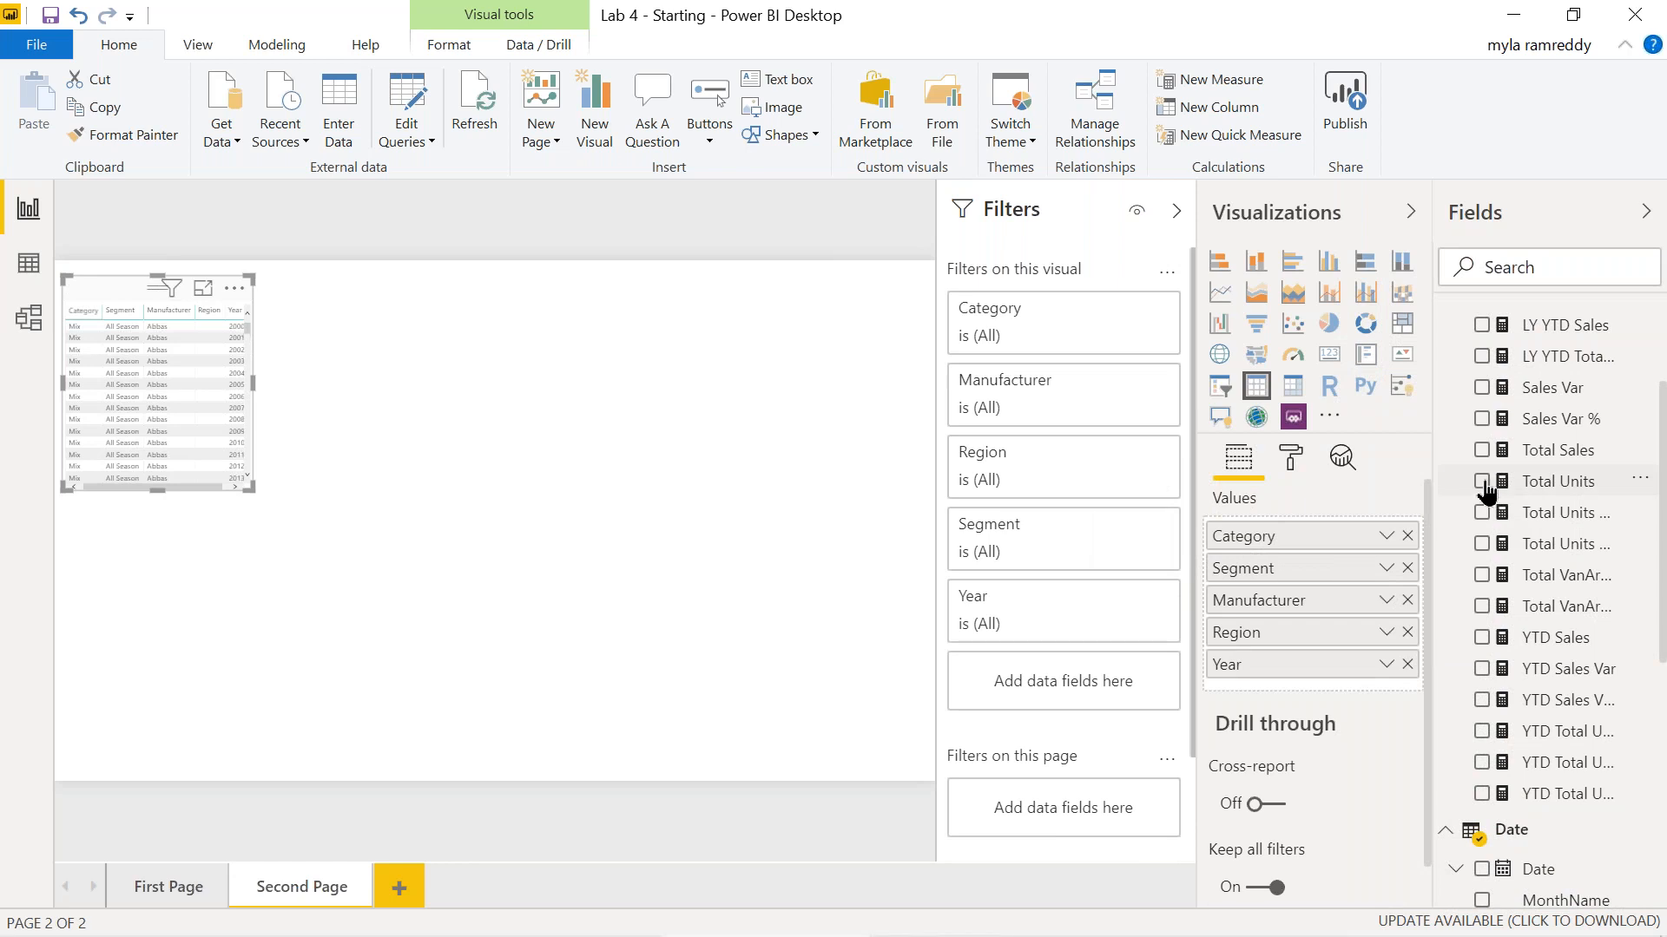
click(1483, 483)
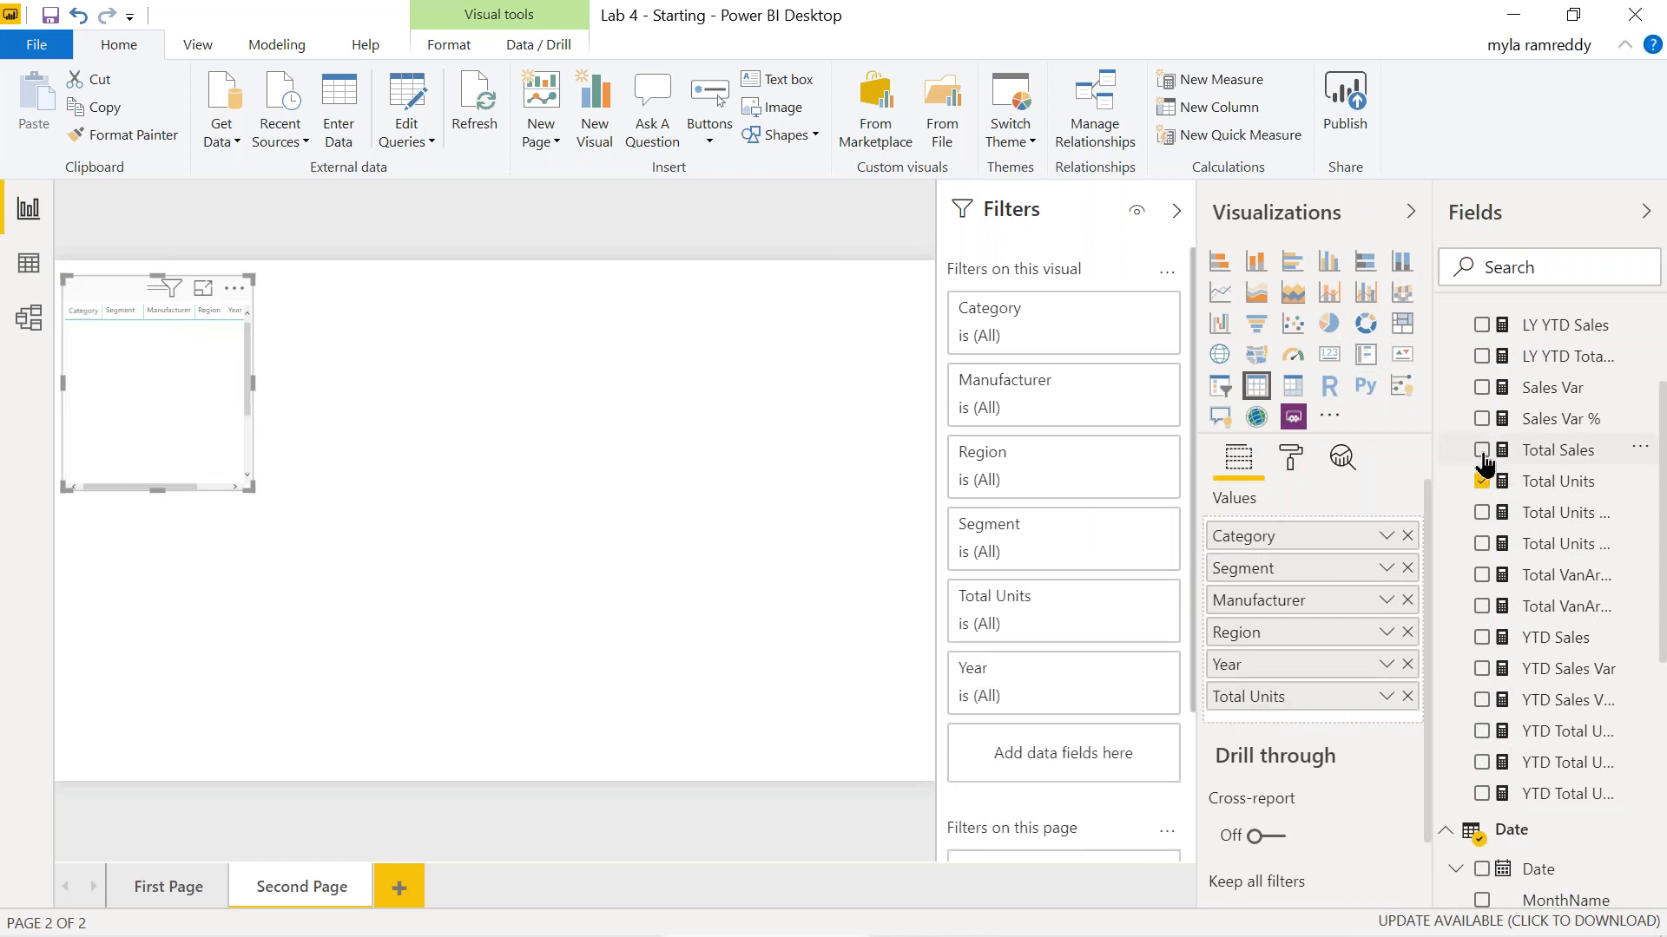
click(1481, 452)
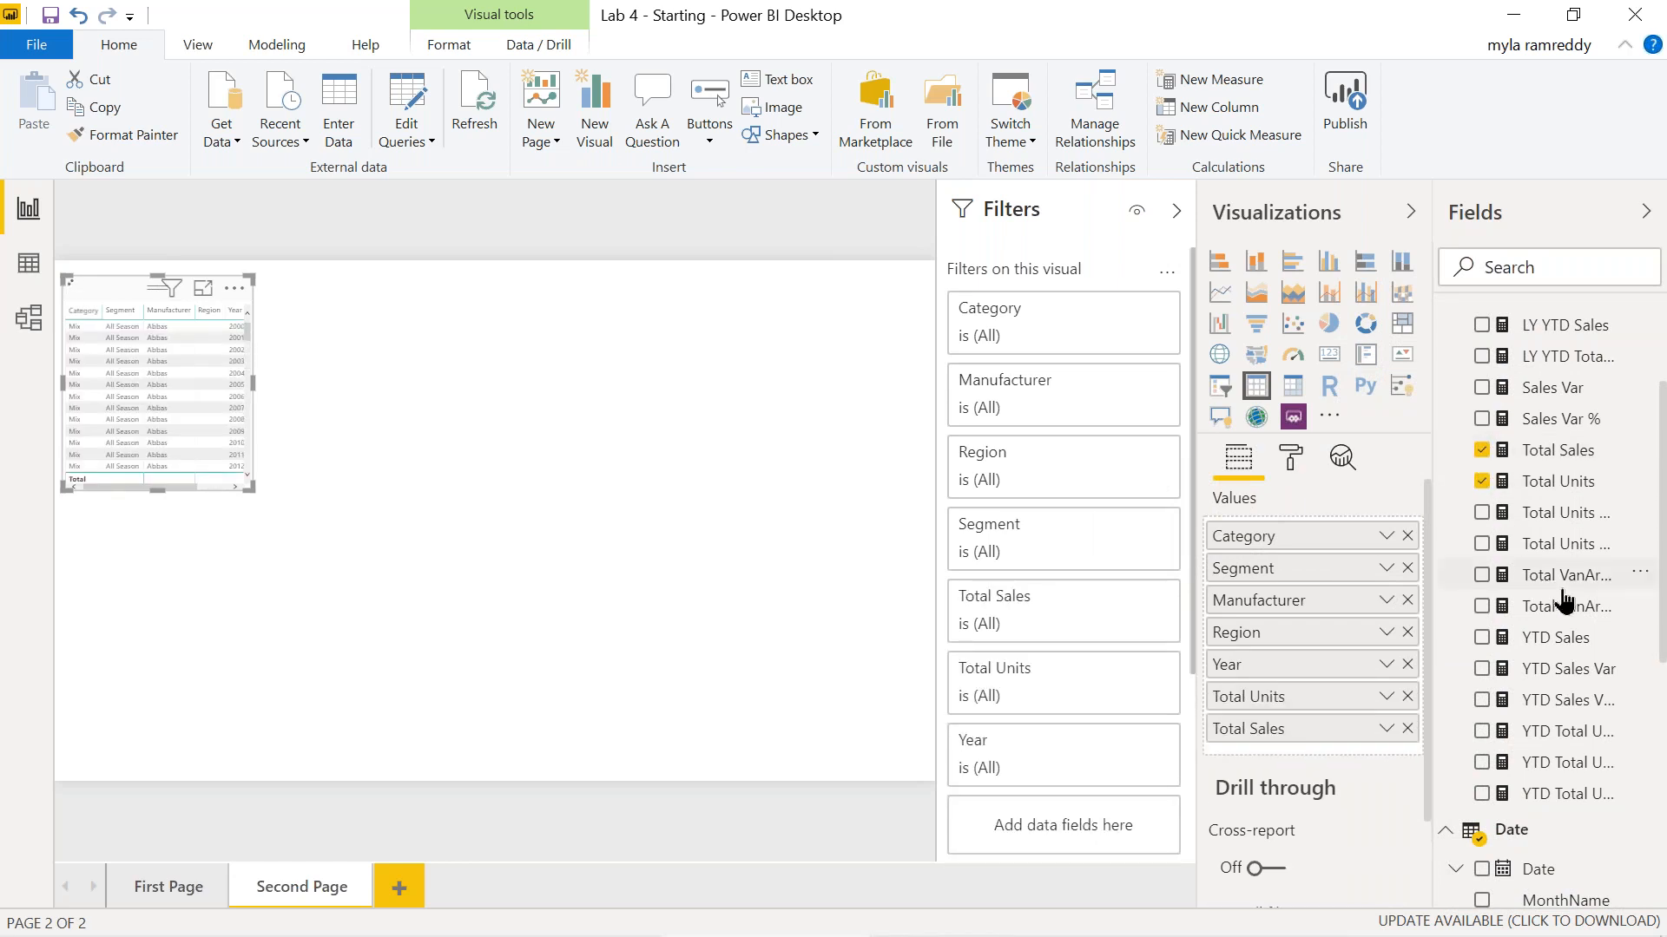
drag(252, 385, 581, 410)
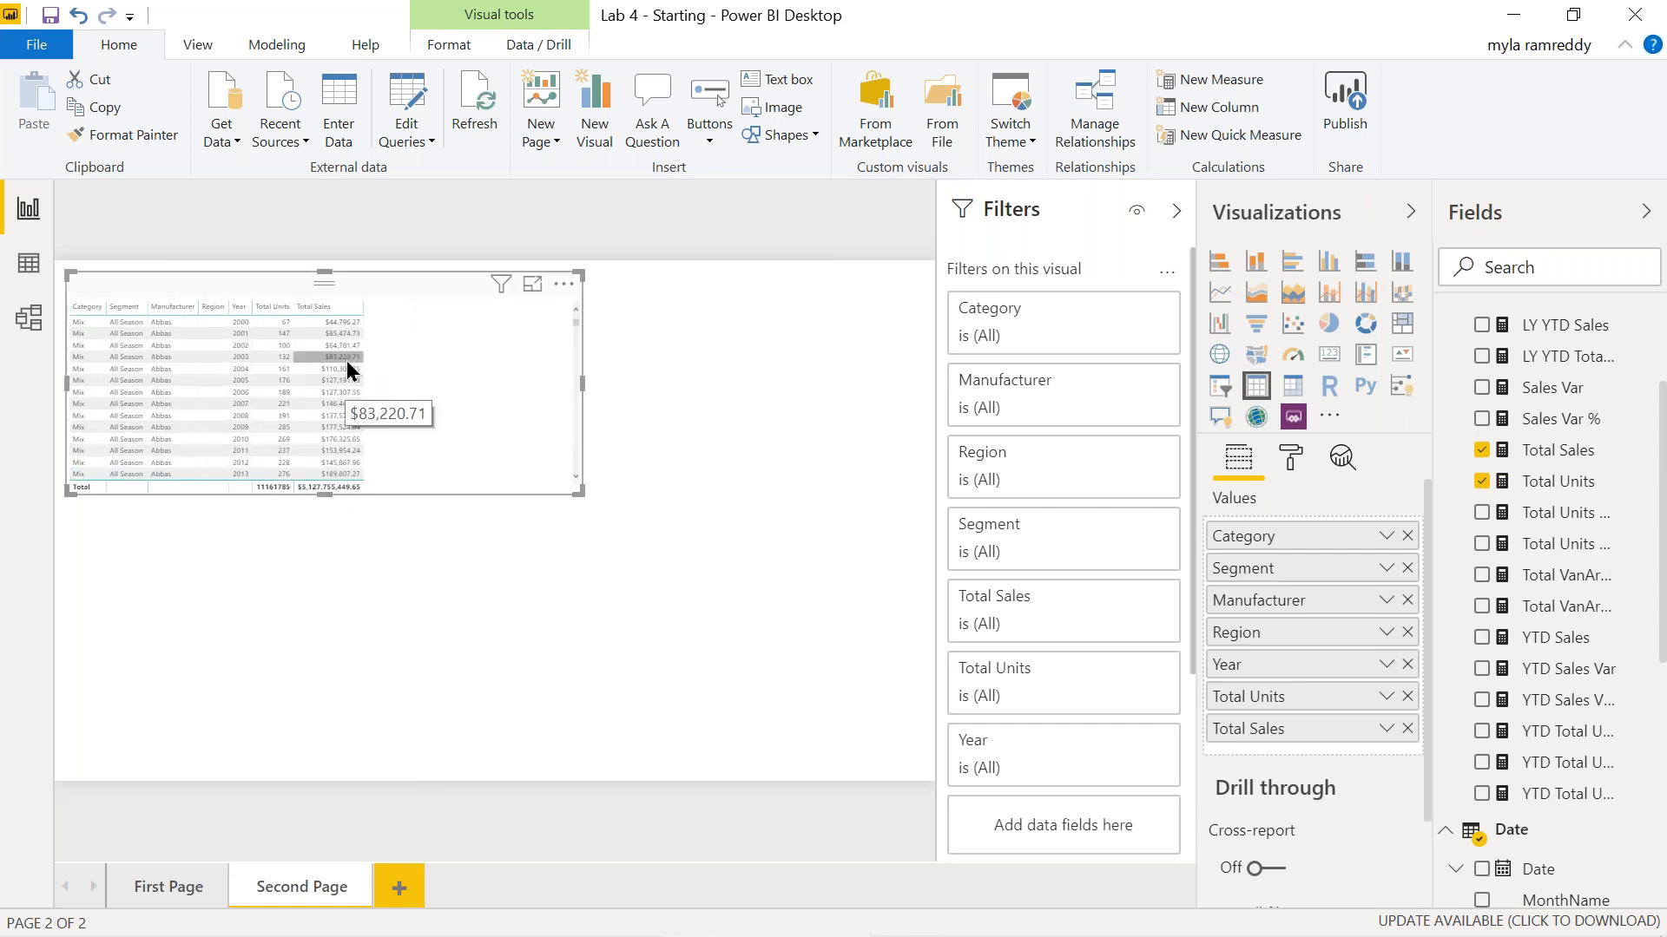
mouse_move(501, 292)
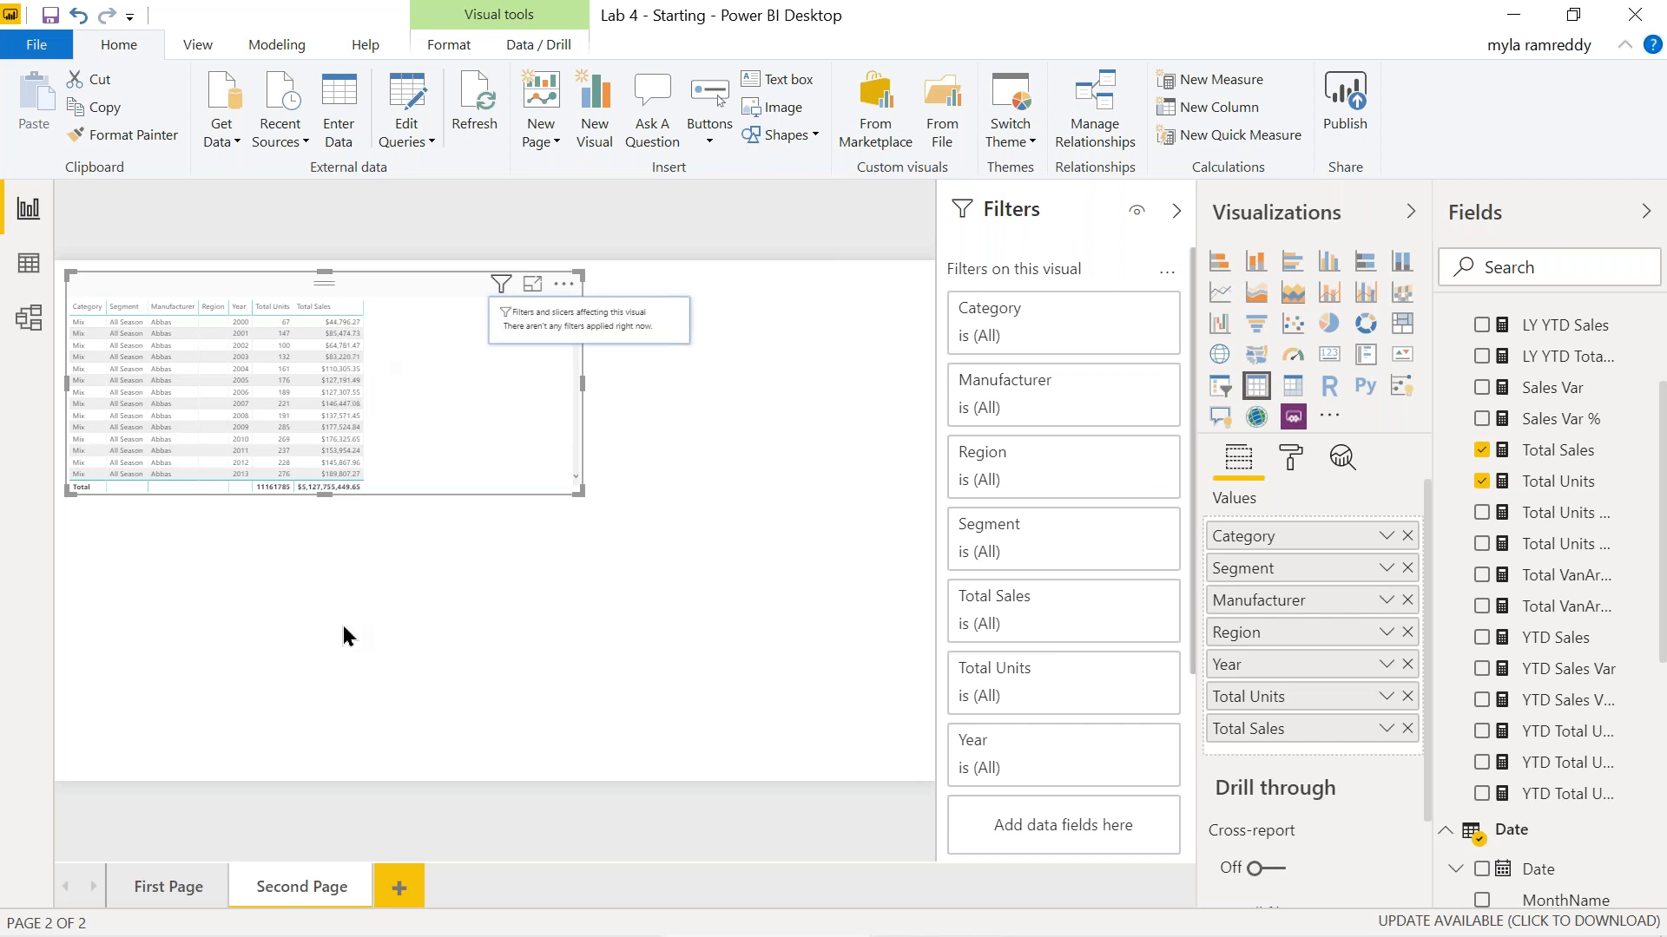
click(169, 887)
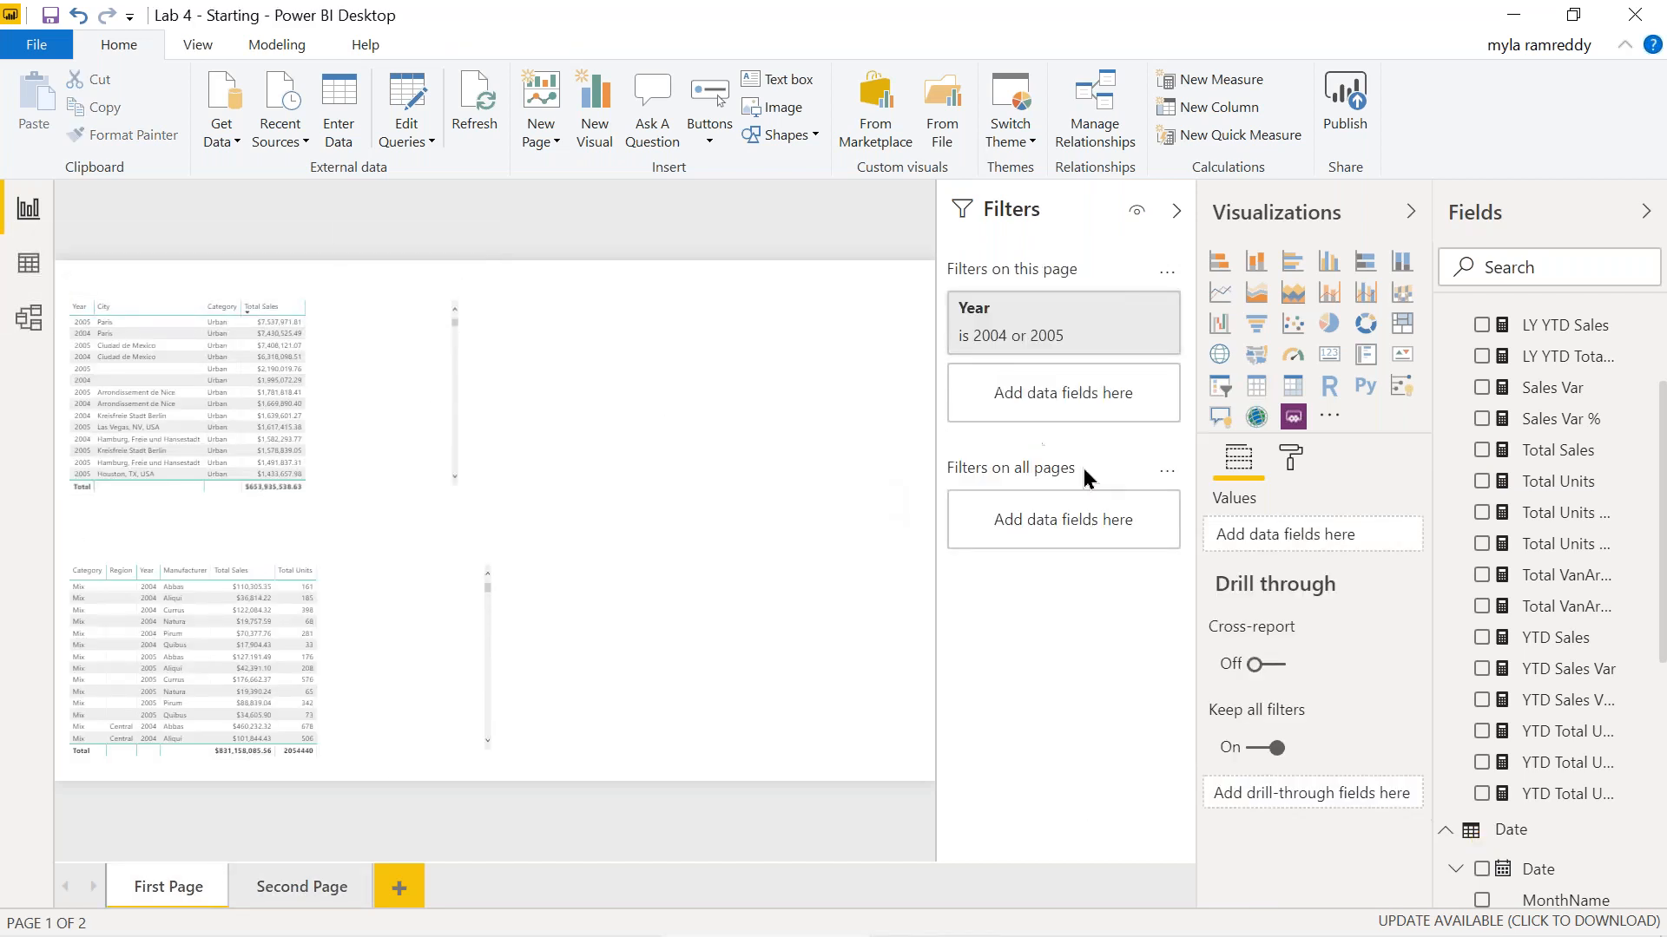
mouse_move(1005, 318)
mouse_move(1038, 476)
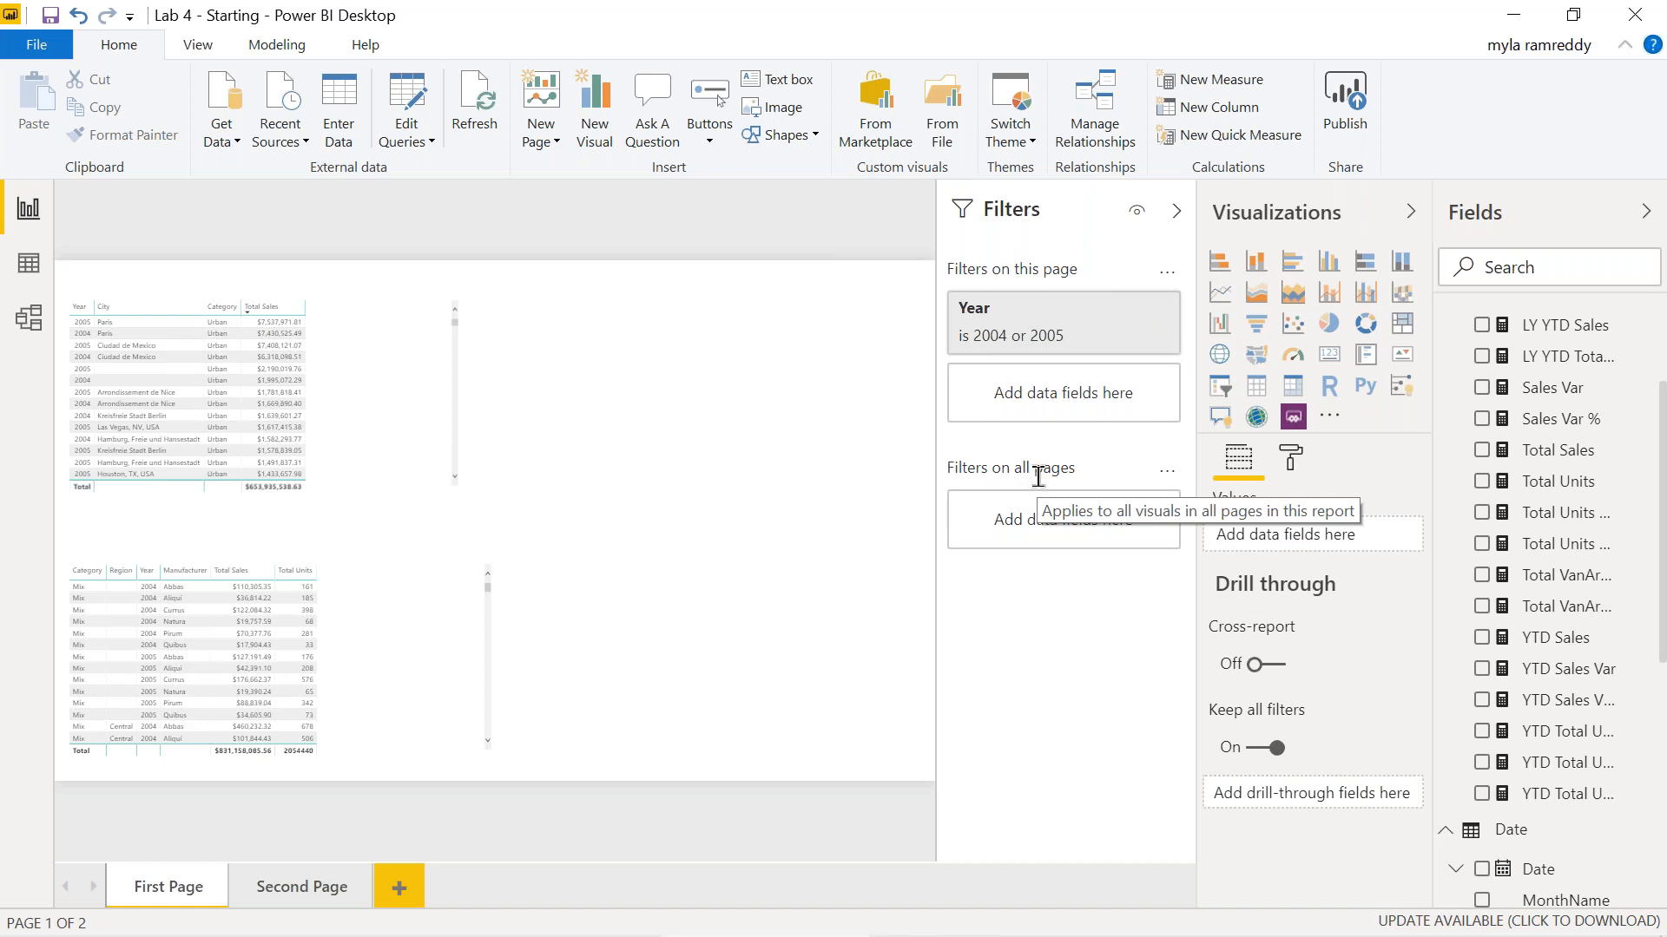
click(319, 889)
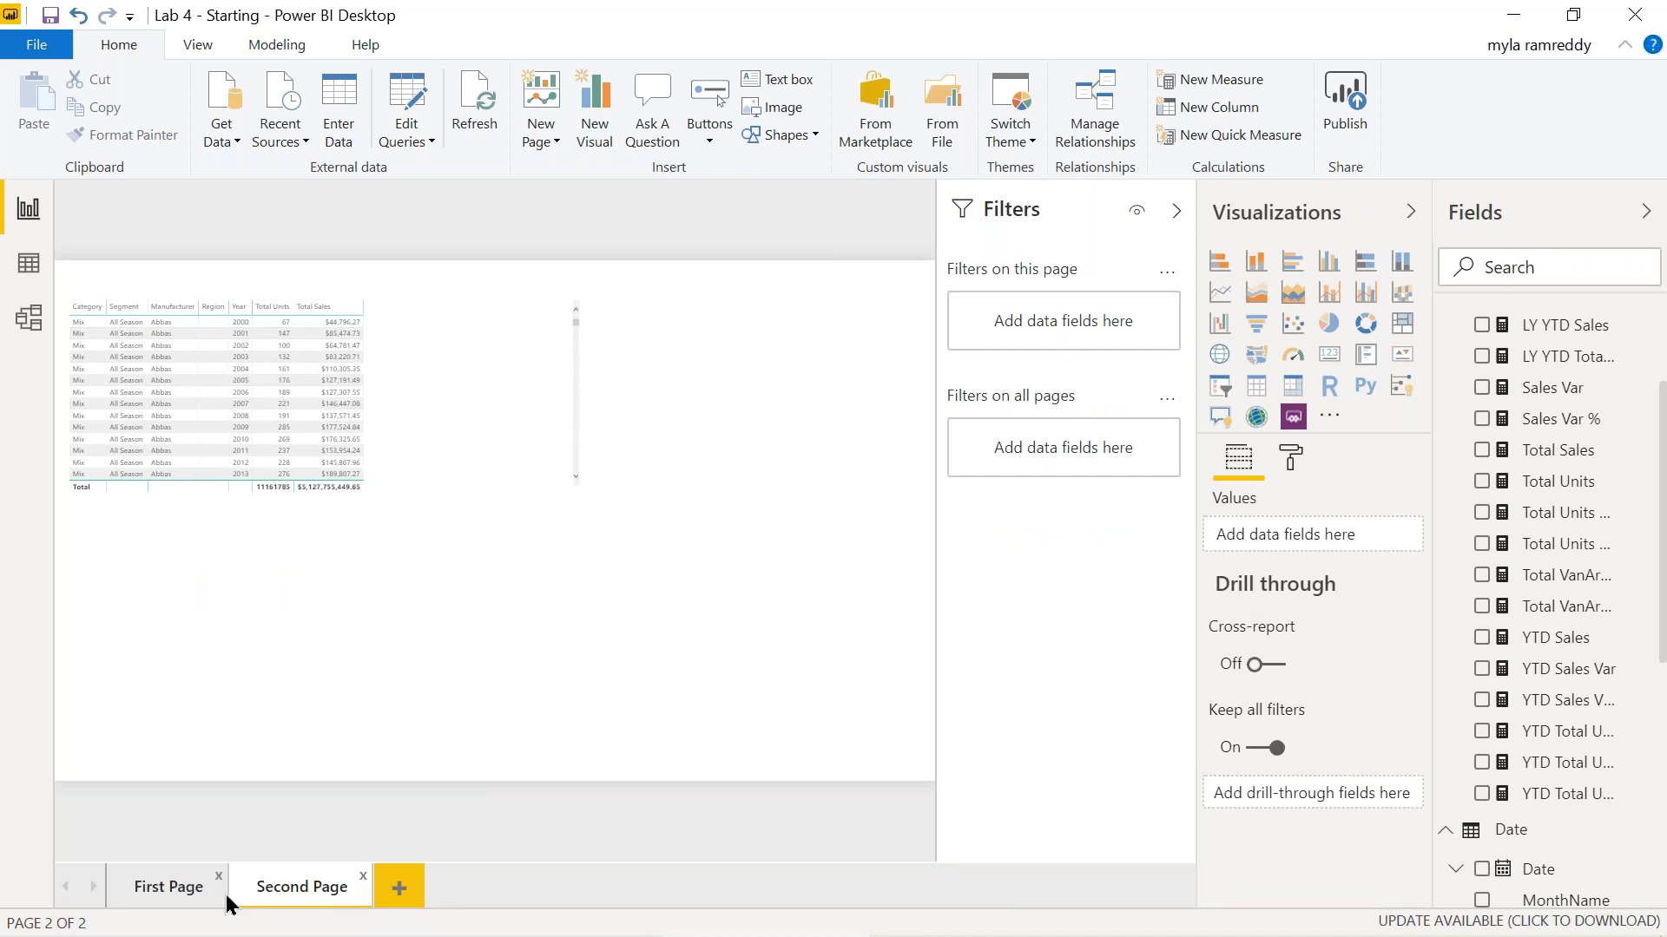
click(171, 897)
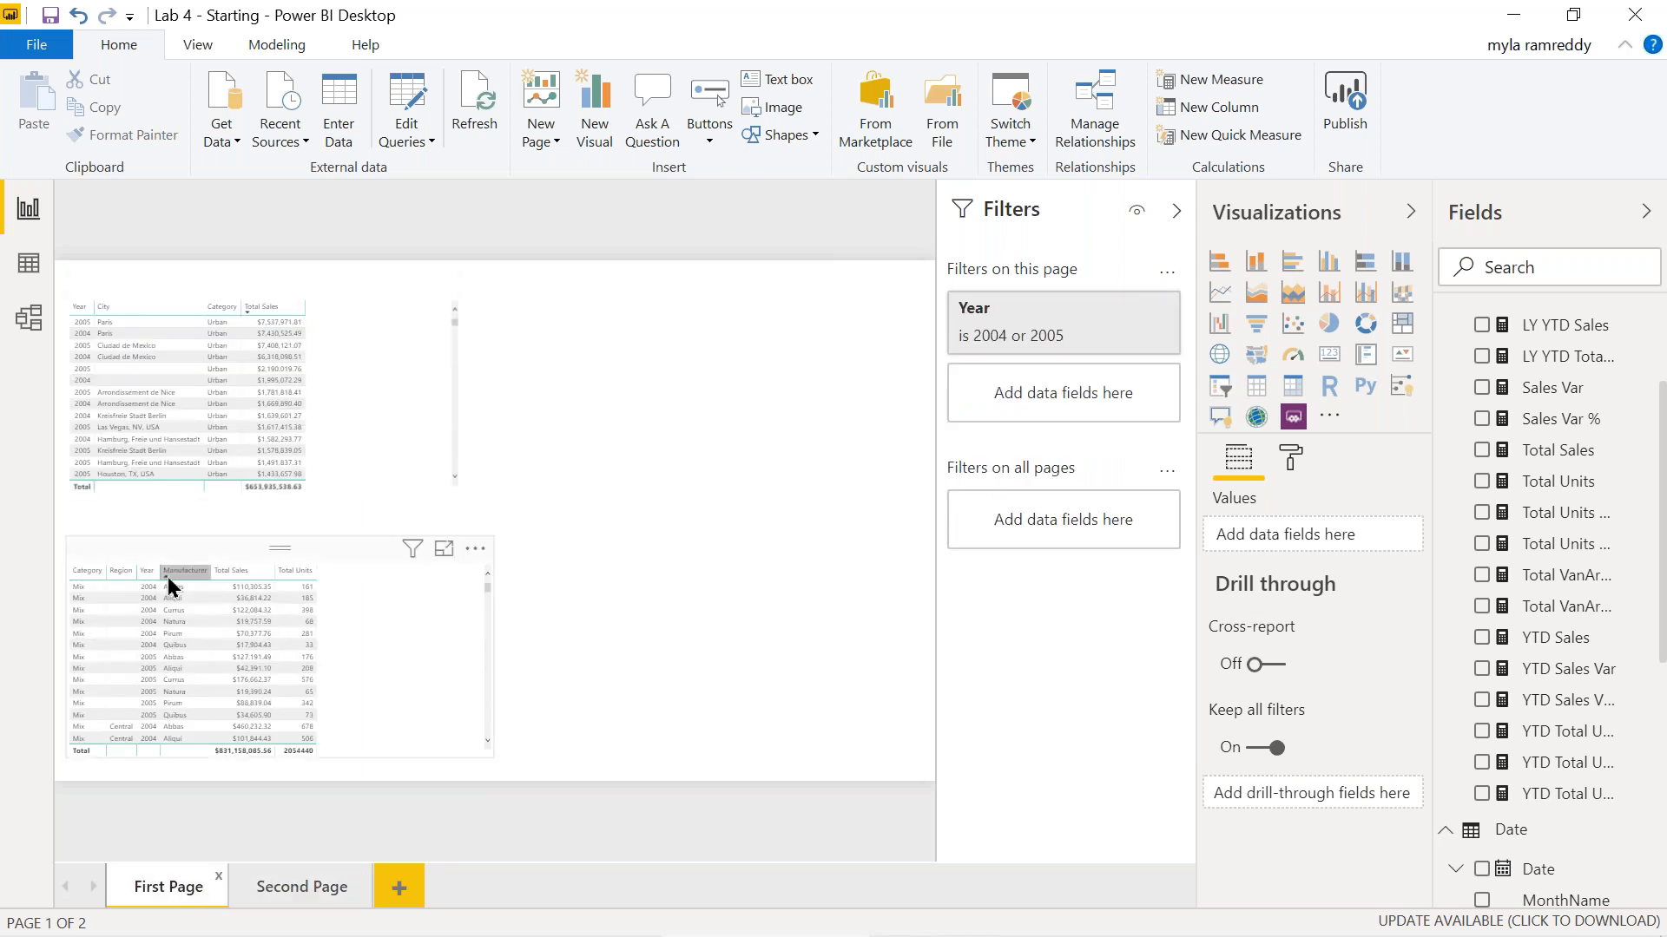
click(294, 886)
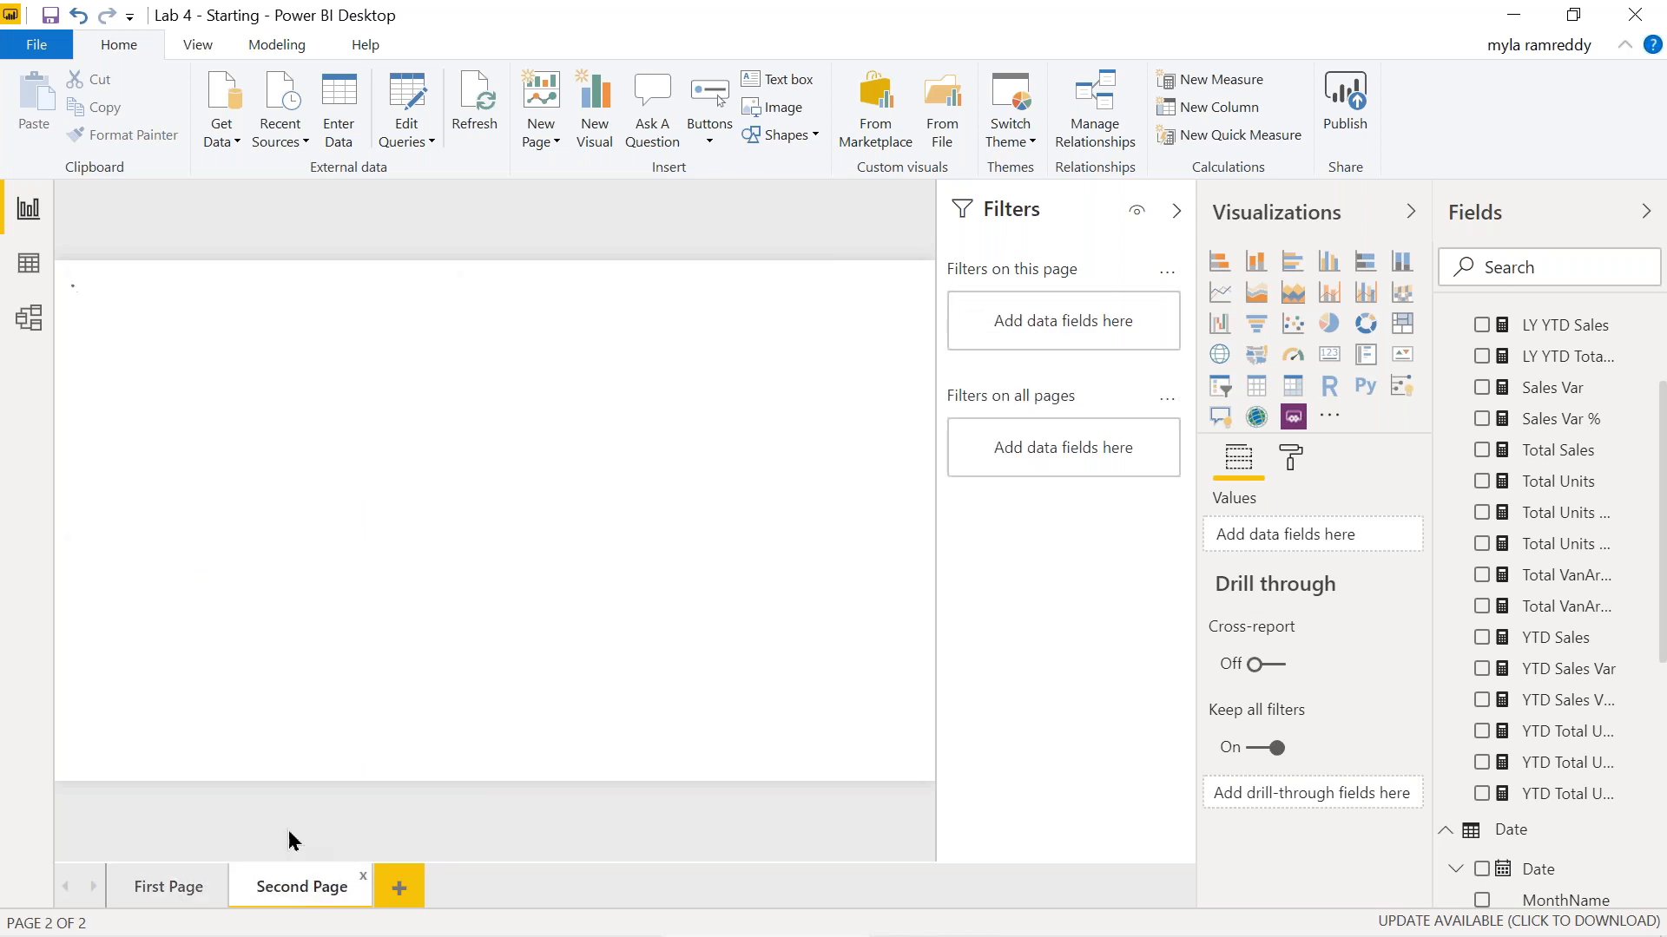
click(172, 887)
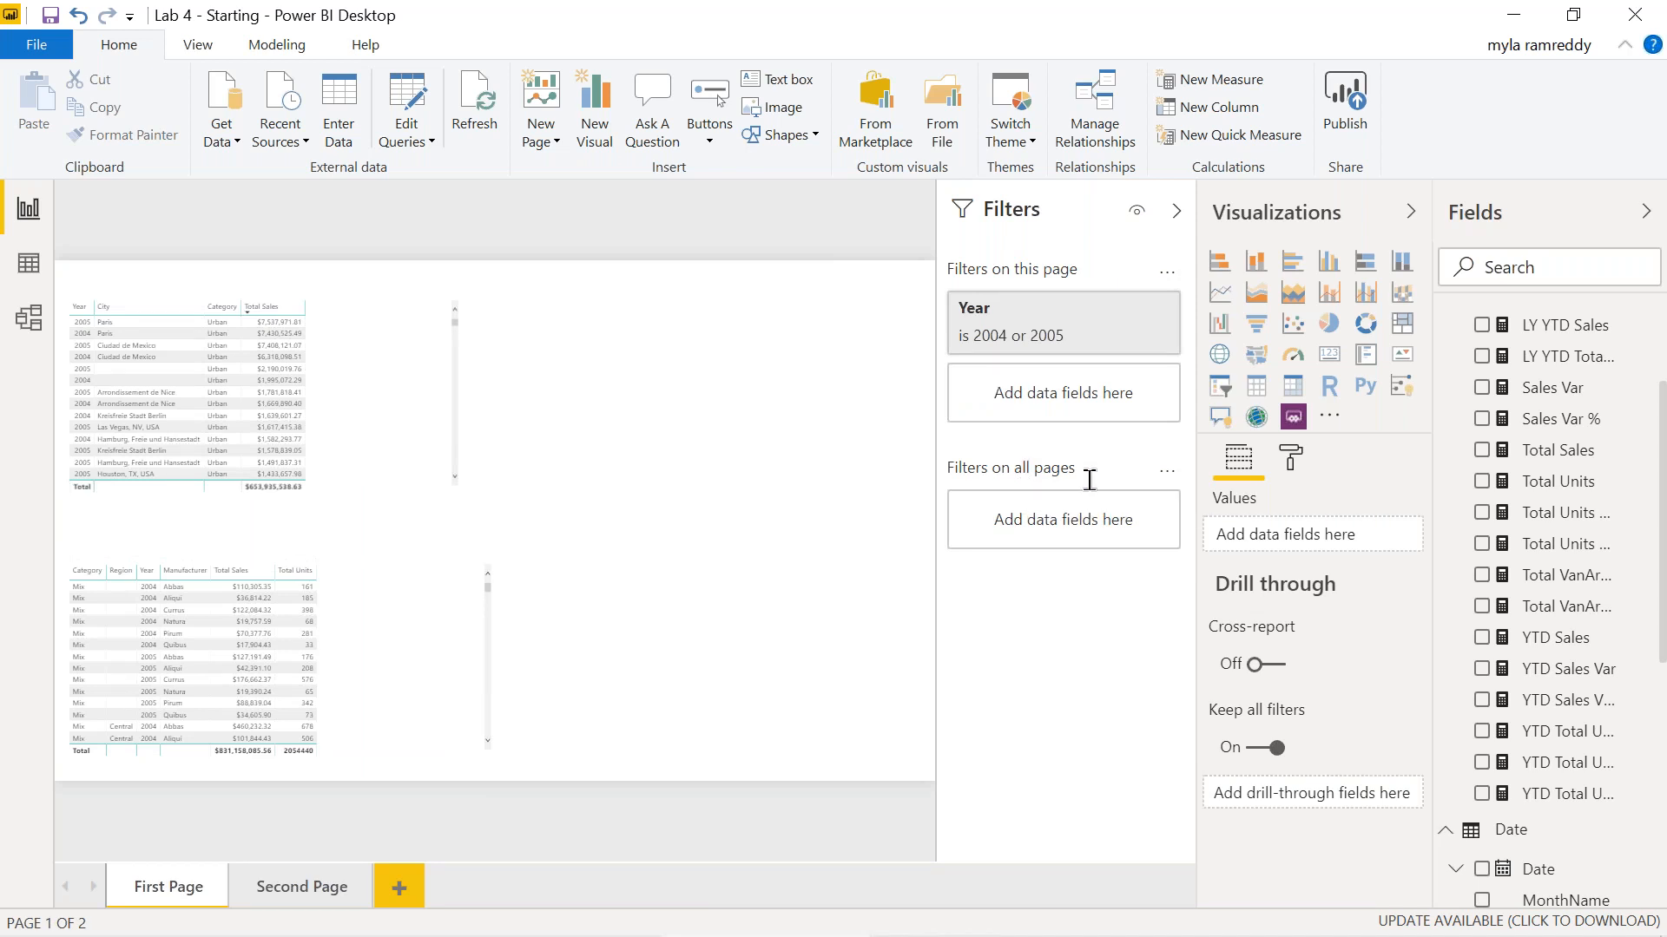
scroll(1573, 775, down, 5)
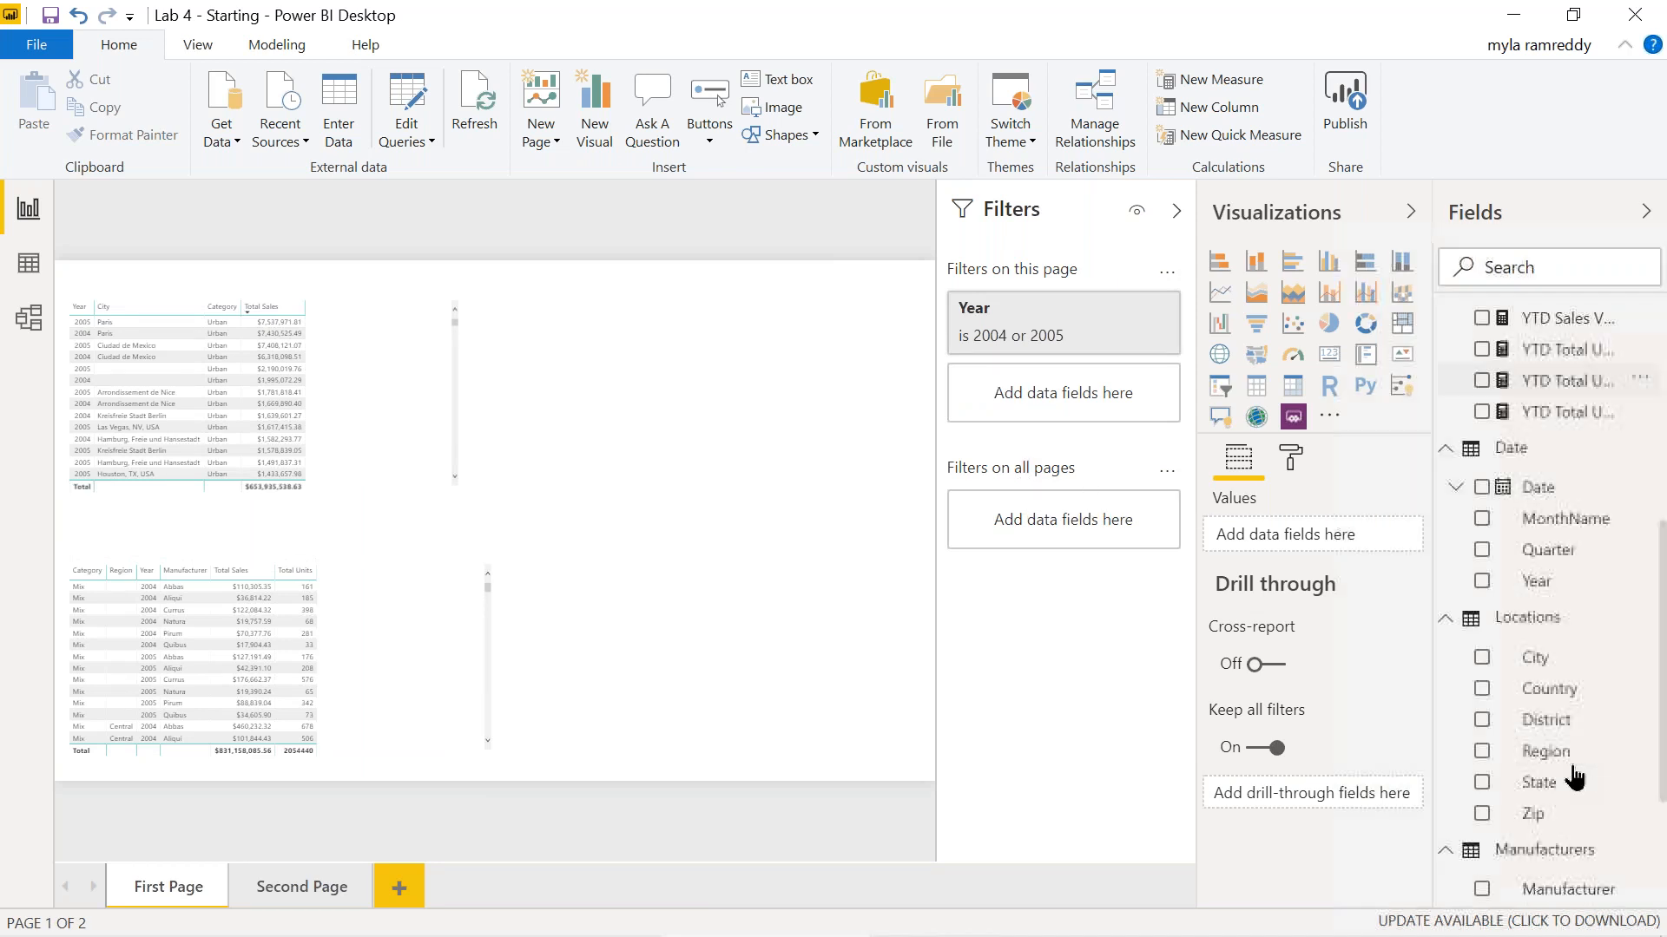
scroll(1574, 776, down, 1)
Add an all-pages Manufacturer filter set to VanArsdel, then select the top table to review its filters.
drag(1562, 802, 1079, 524)
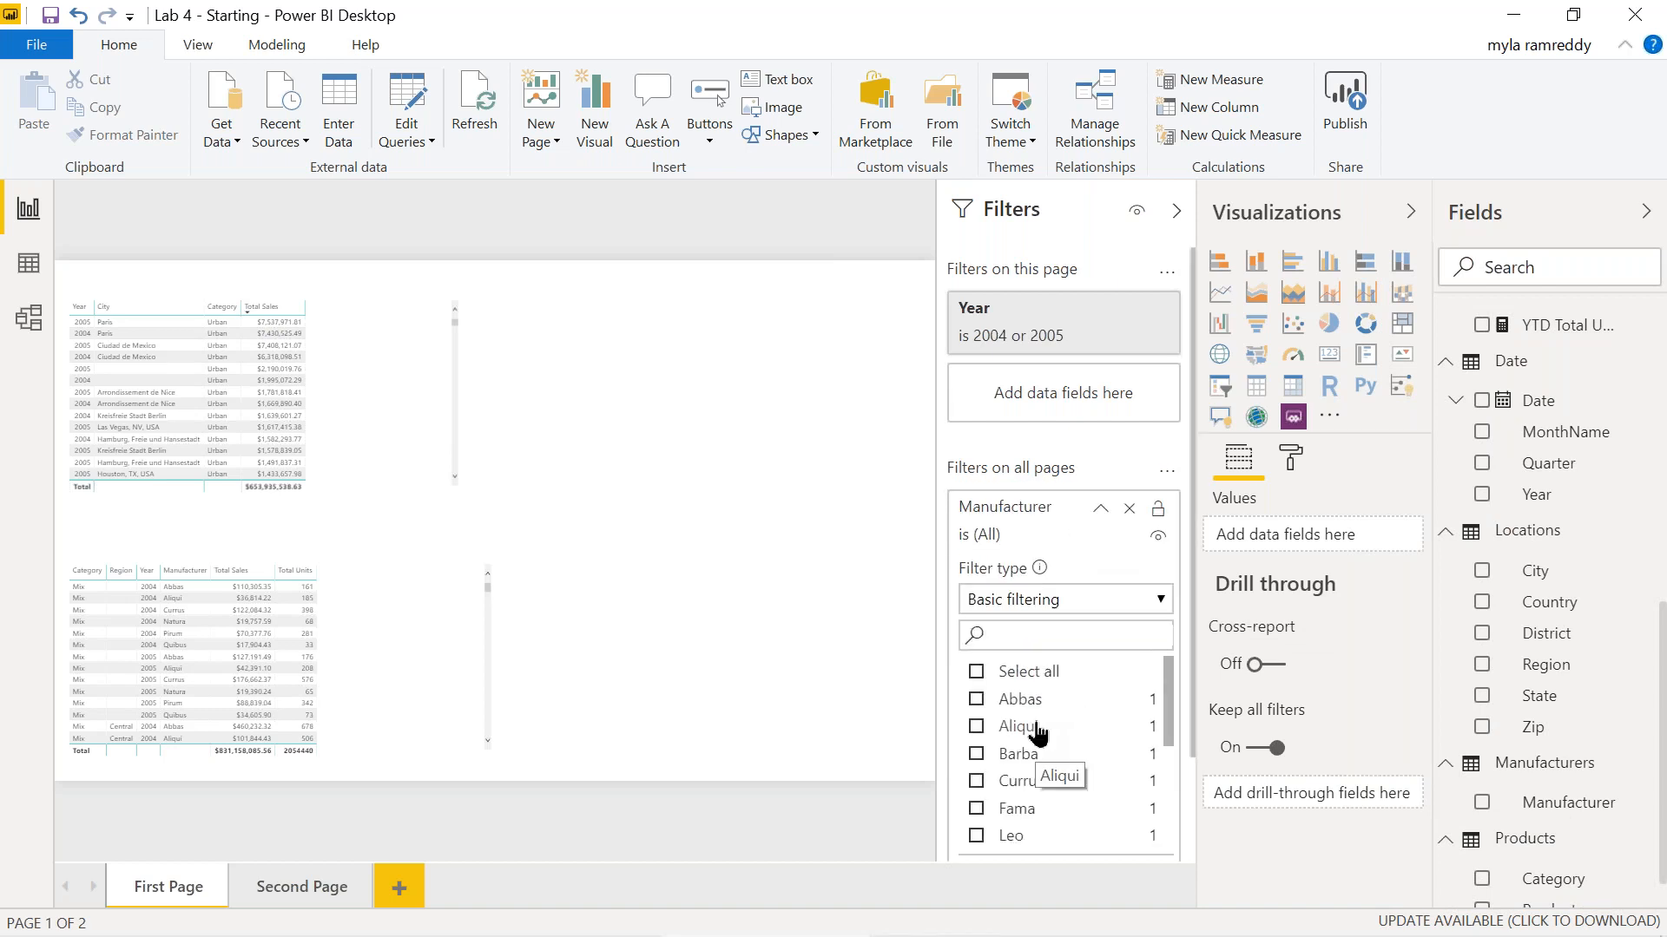
scroll(1089, 778, down, 3)
scroll(1086, 779, down, 1)
scroll(1061, 775, down, 1)
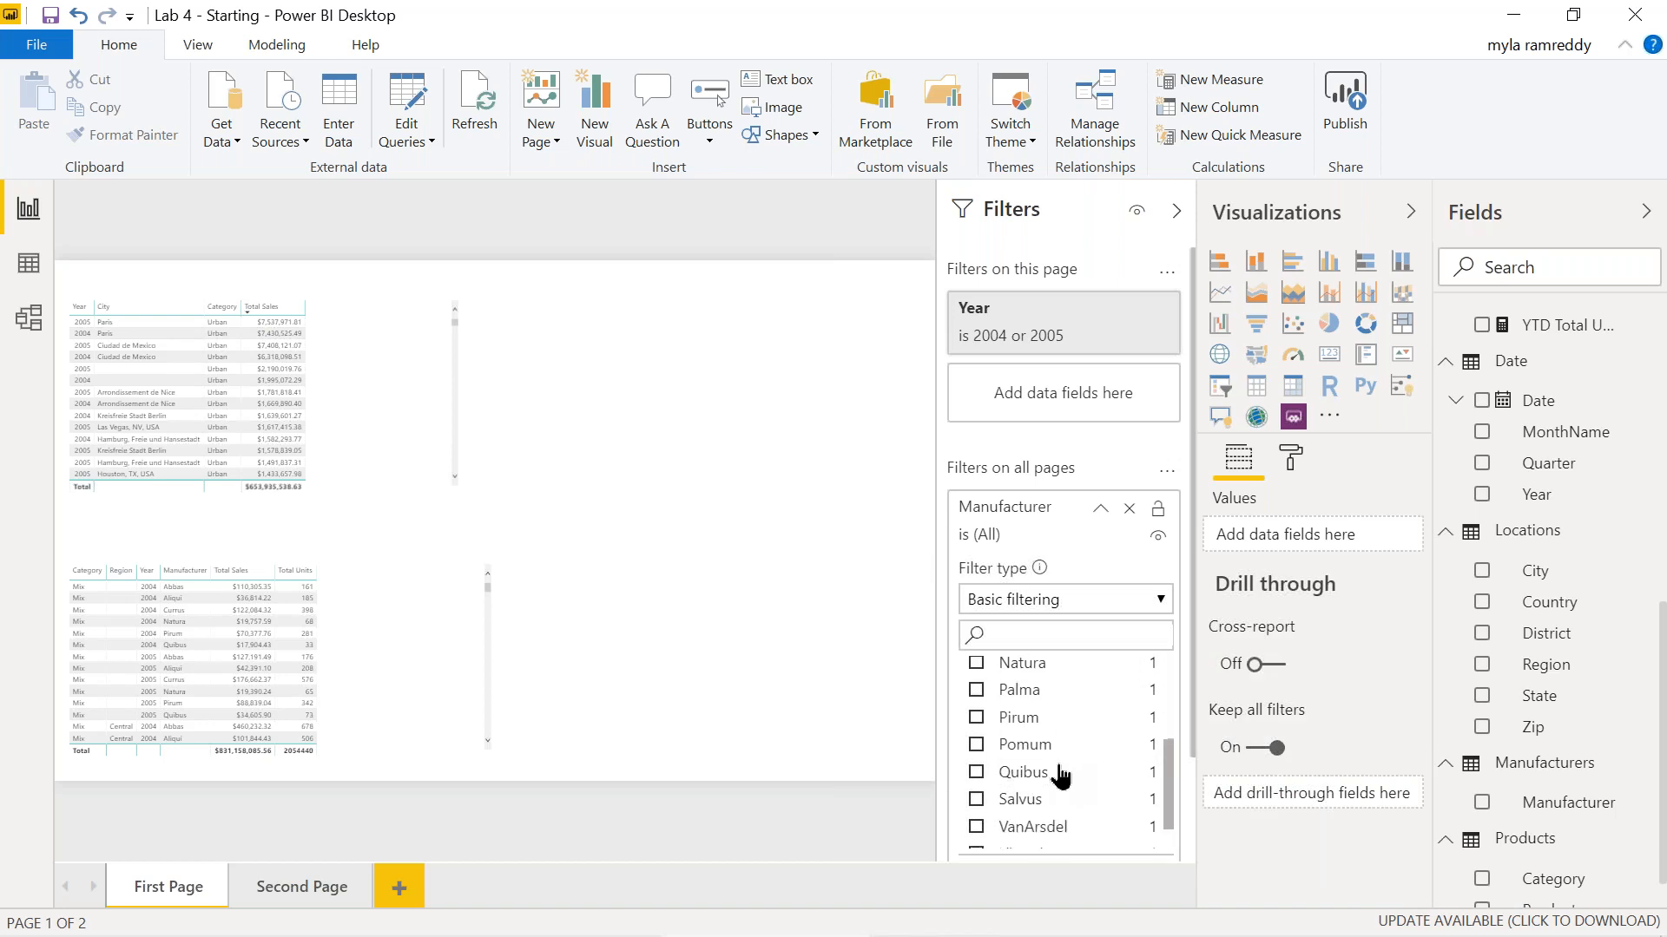
scroll(1061, 775, down, 1)
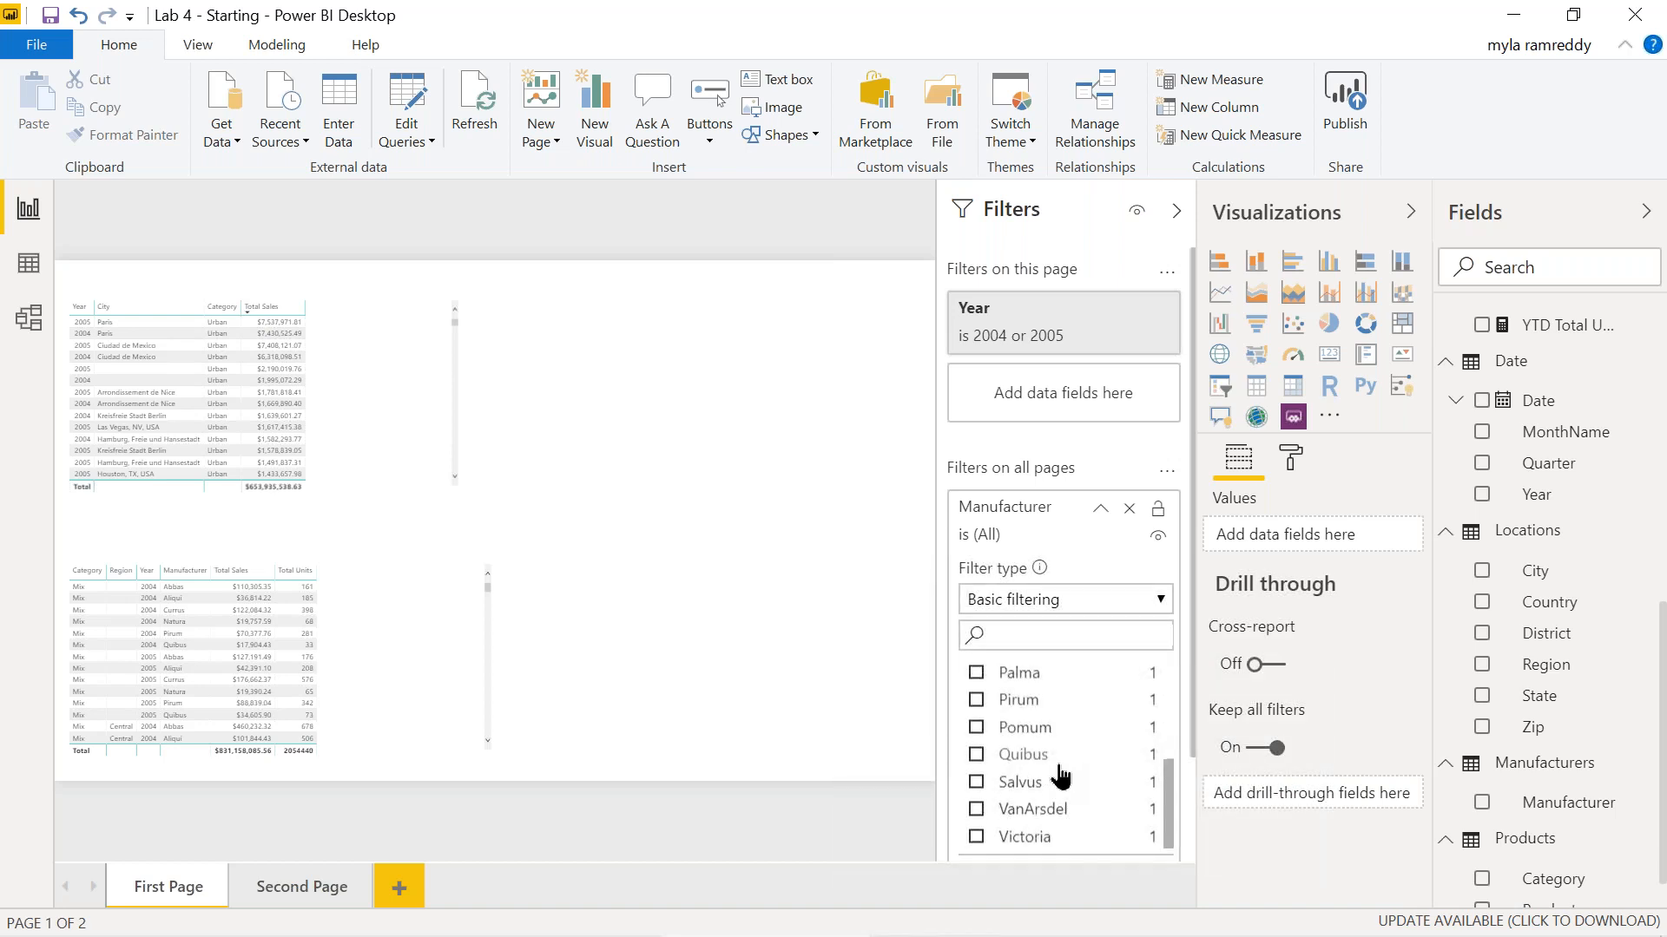
click(976, 810)
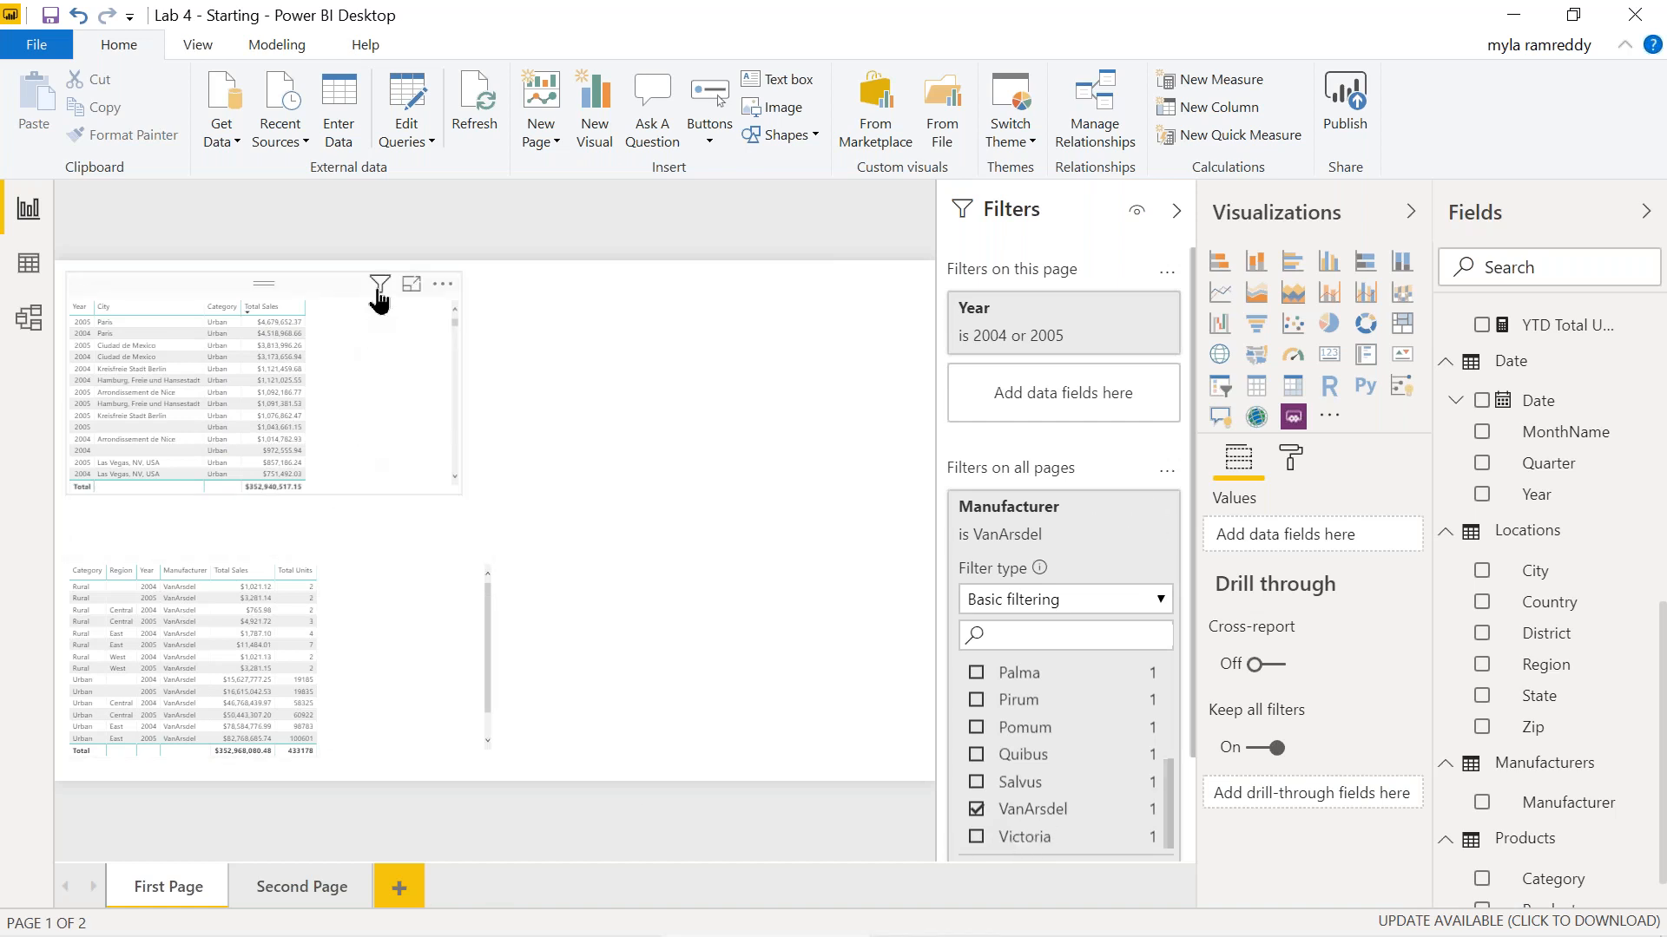
mouse_move(380, 300)
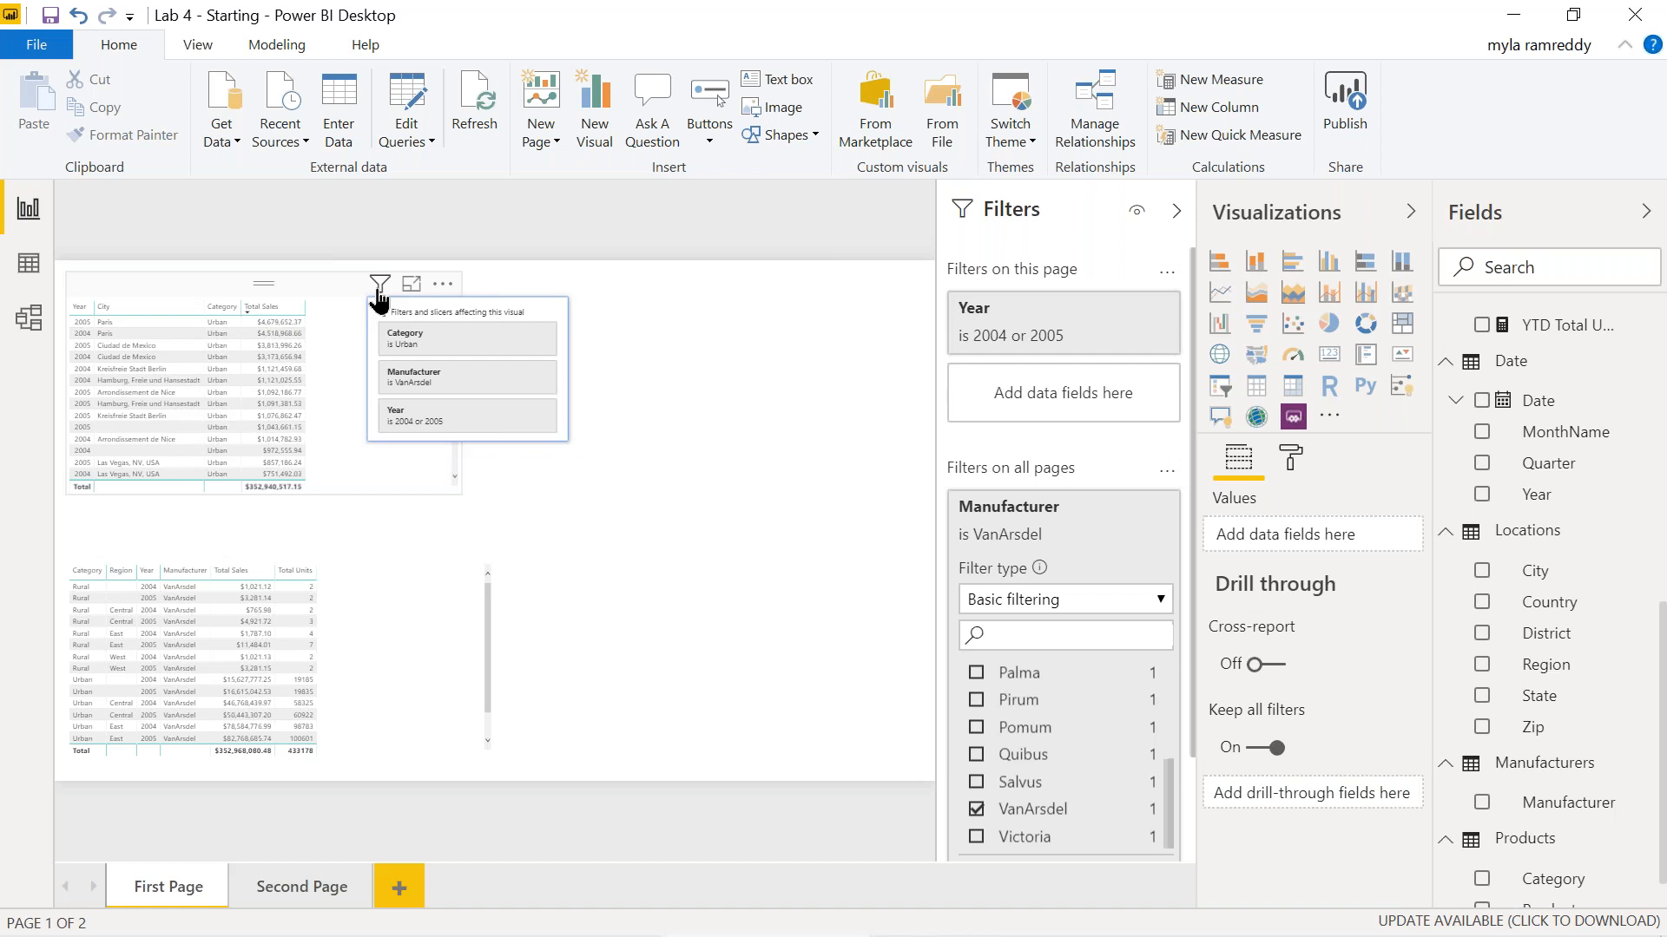
click(322, 283)
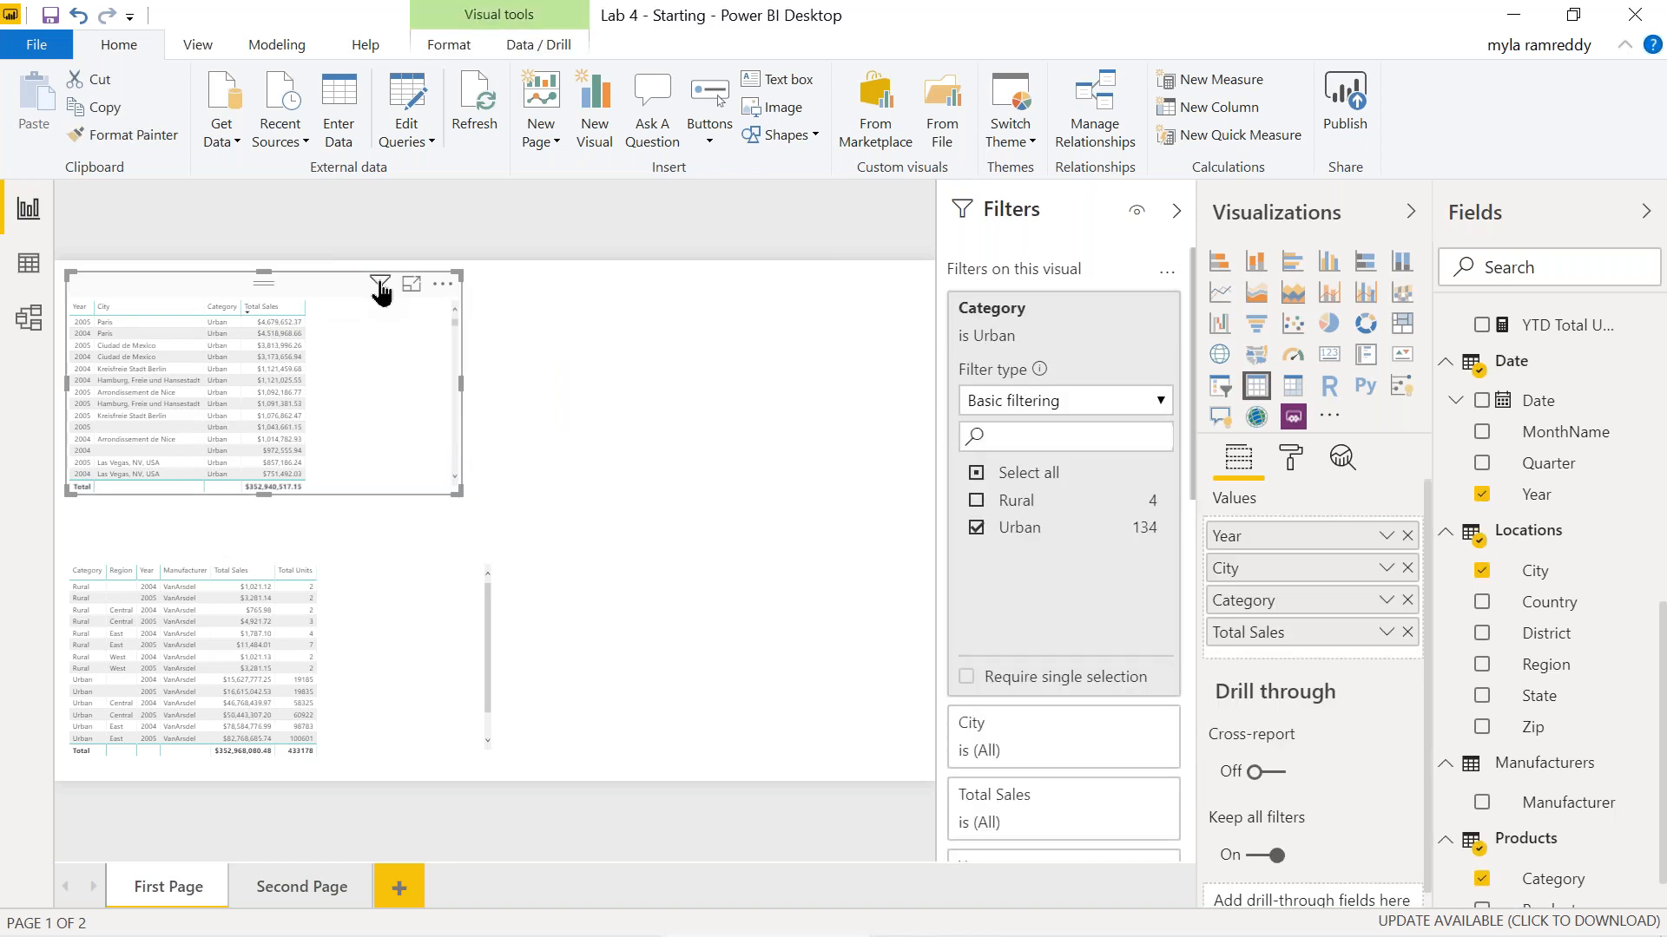
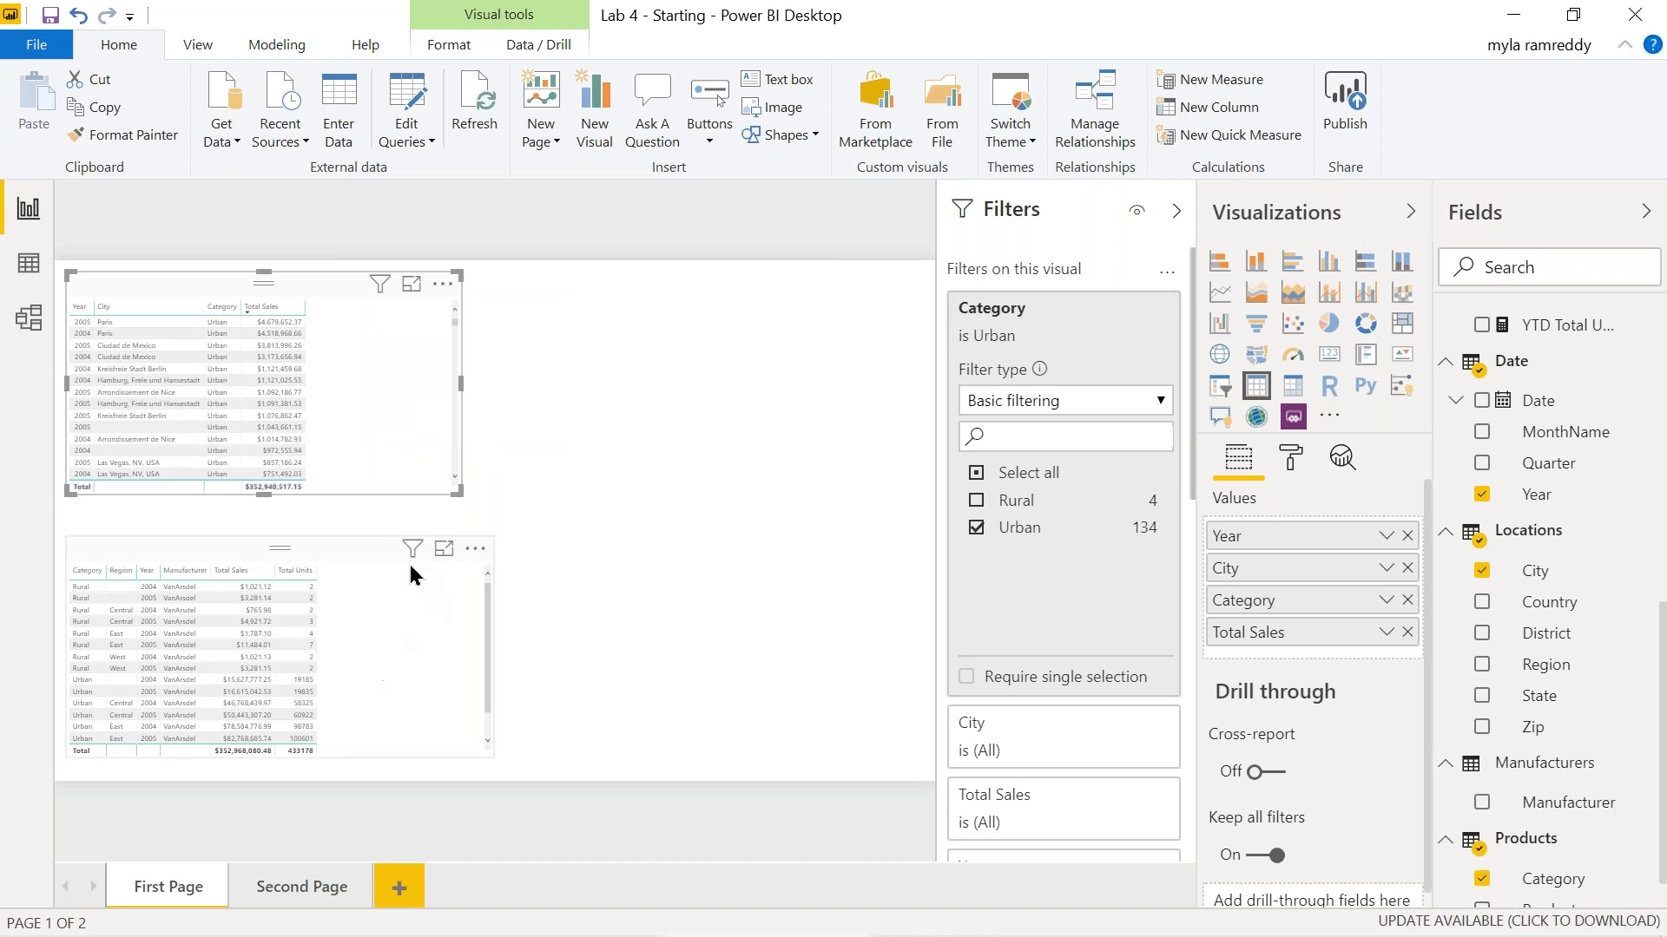
Review the filter cards for First Page's lower table and Second Page's table.
click(412, 549)
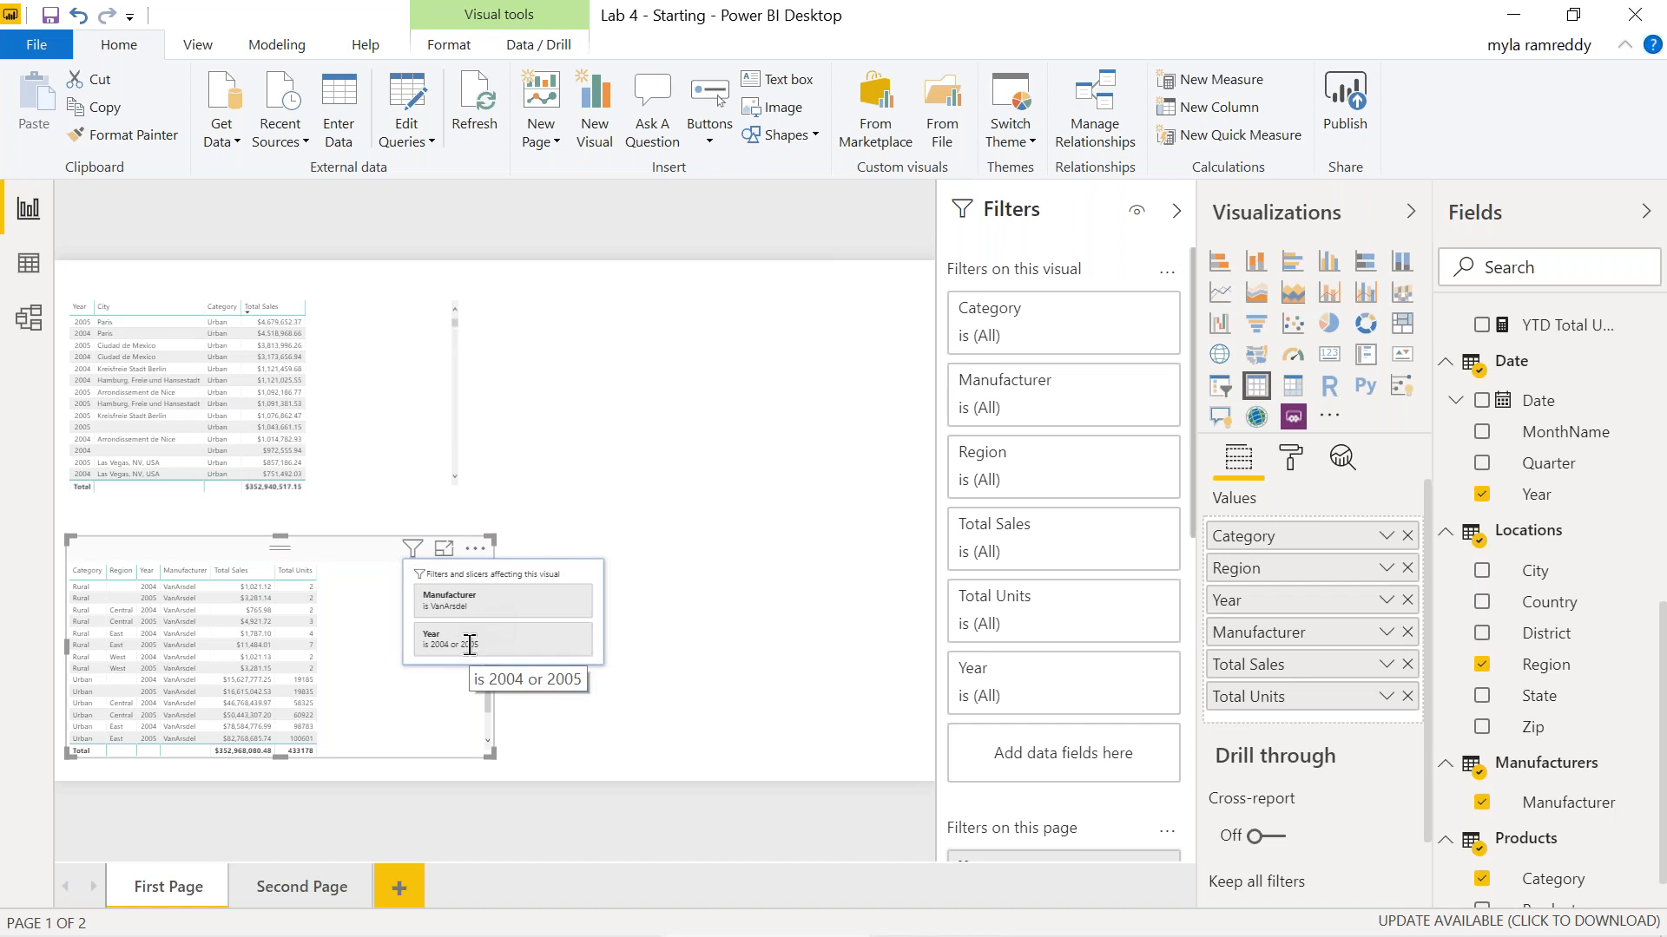
click(304, 890)
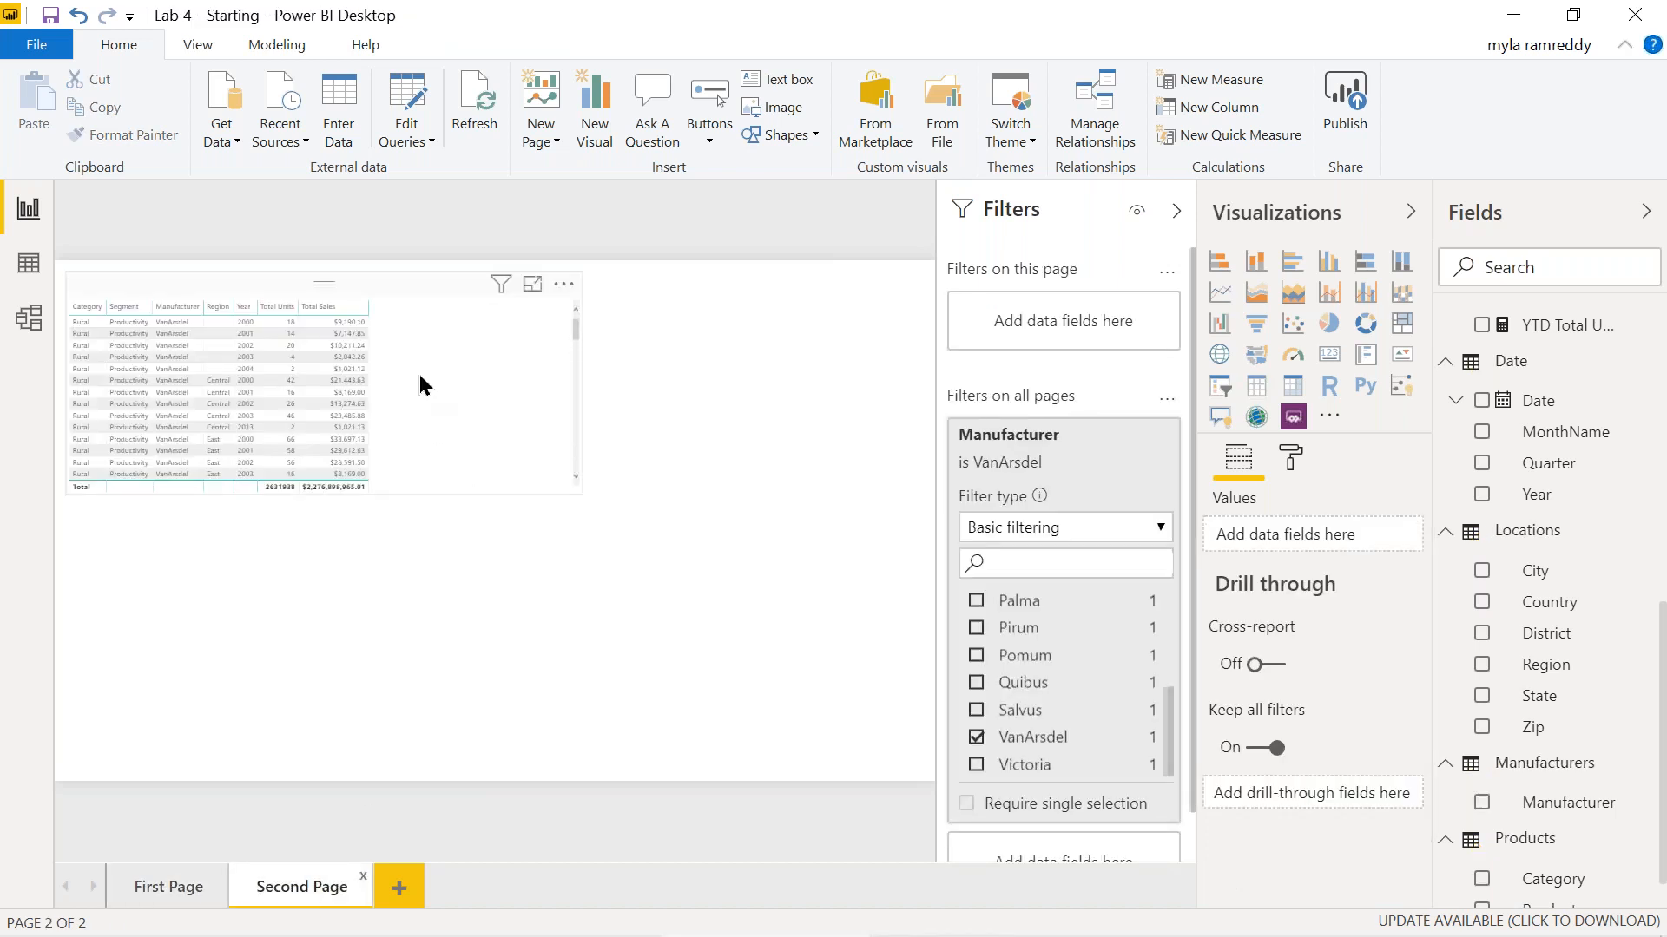
click(501, 291)
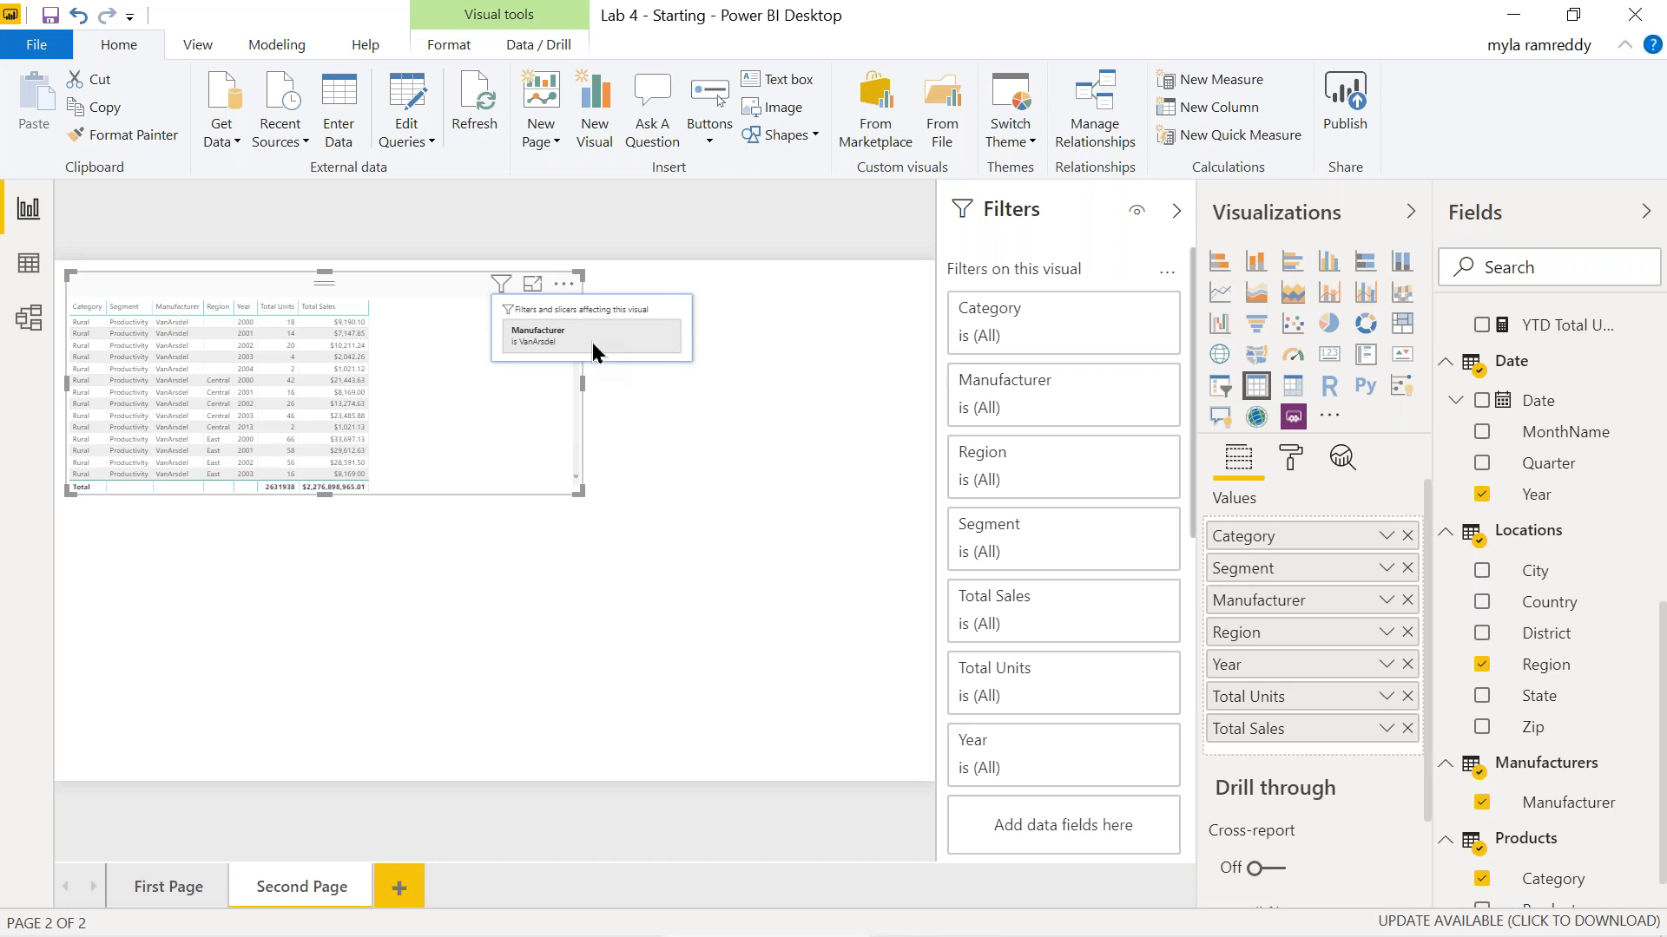
click(764, 507)
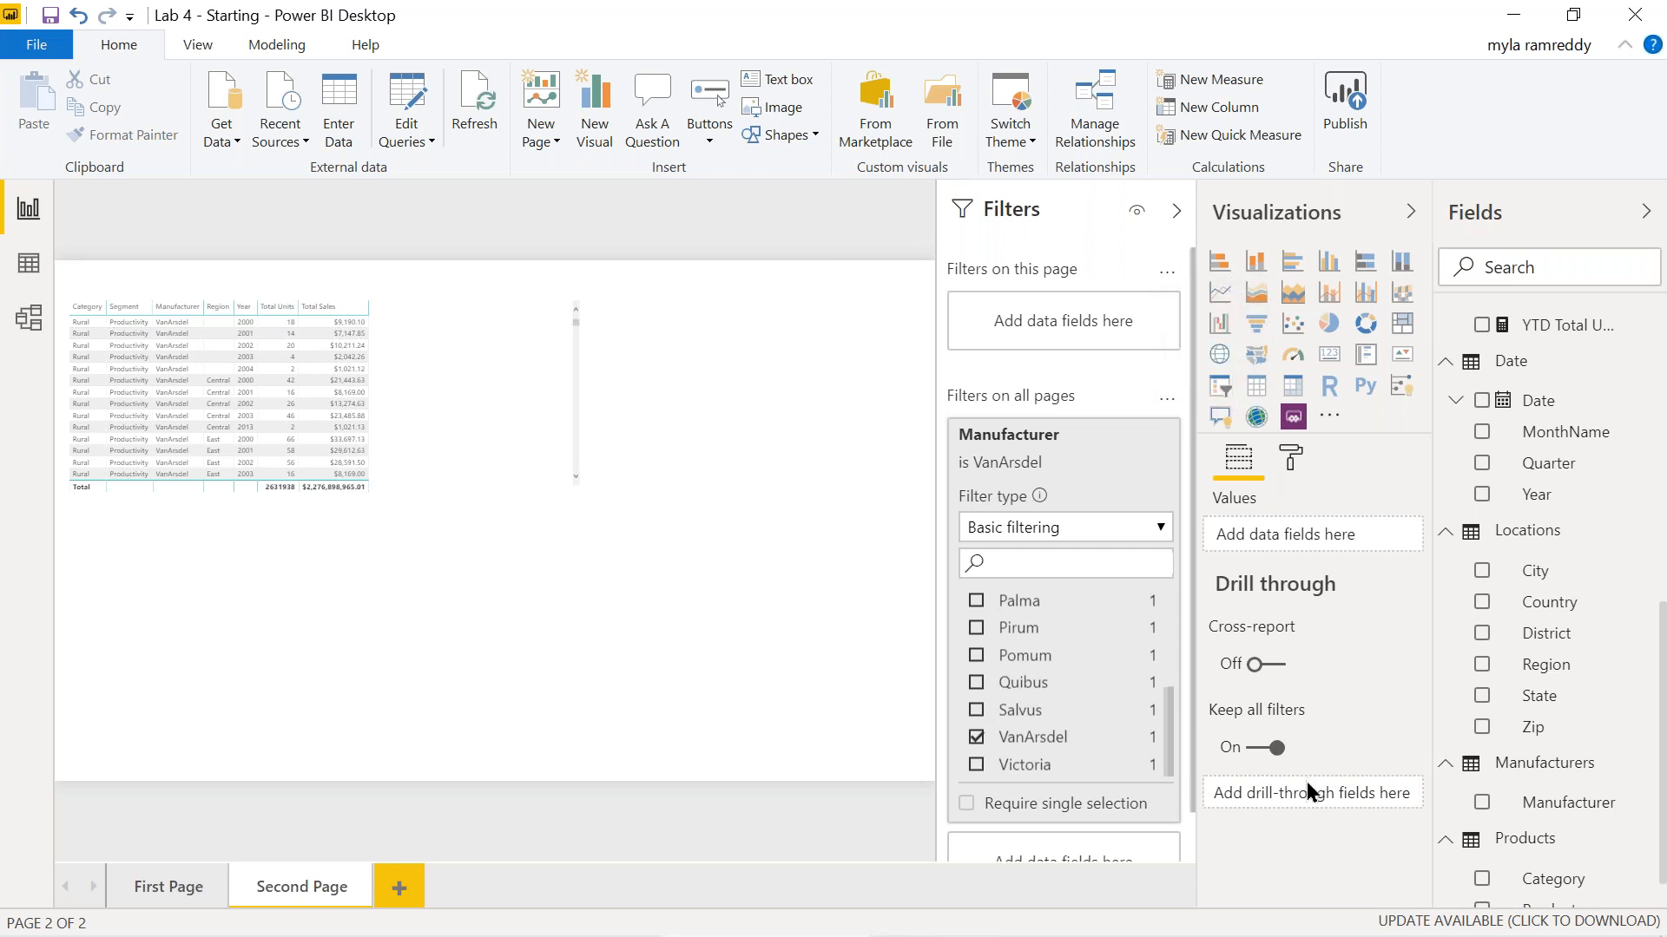
Check the First Page top table's filters in the Filters pane, then switch to JupyterLab.
click(169, 894)
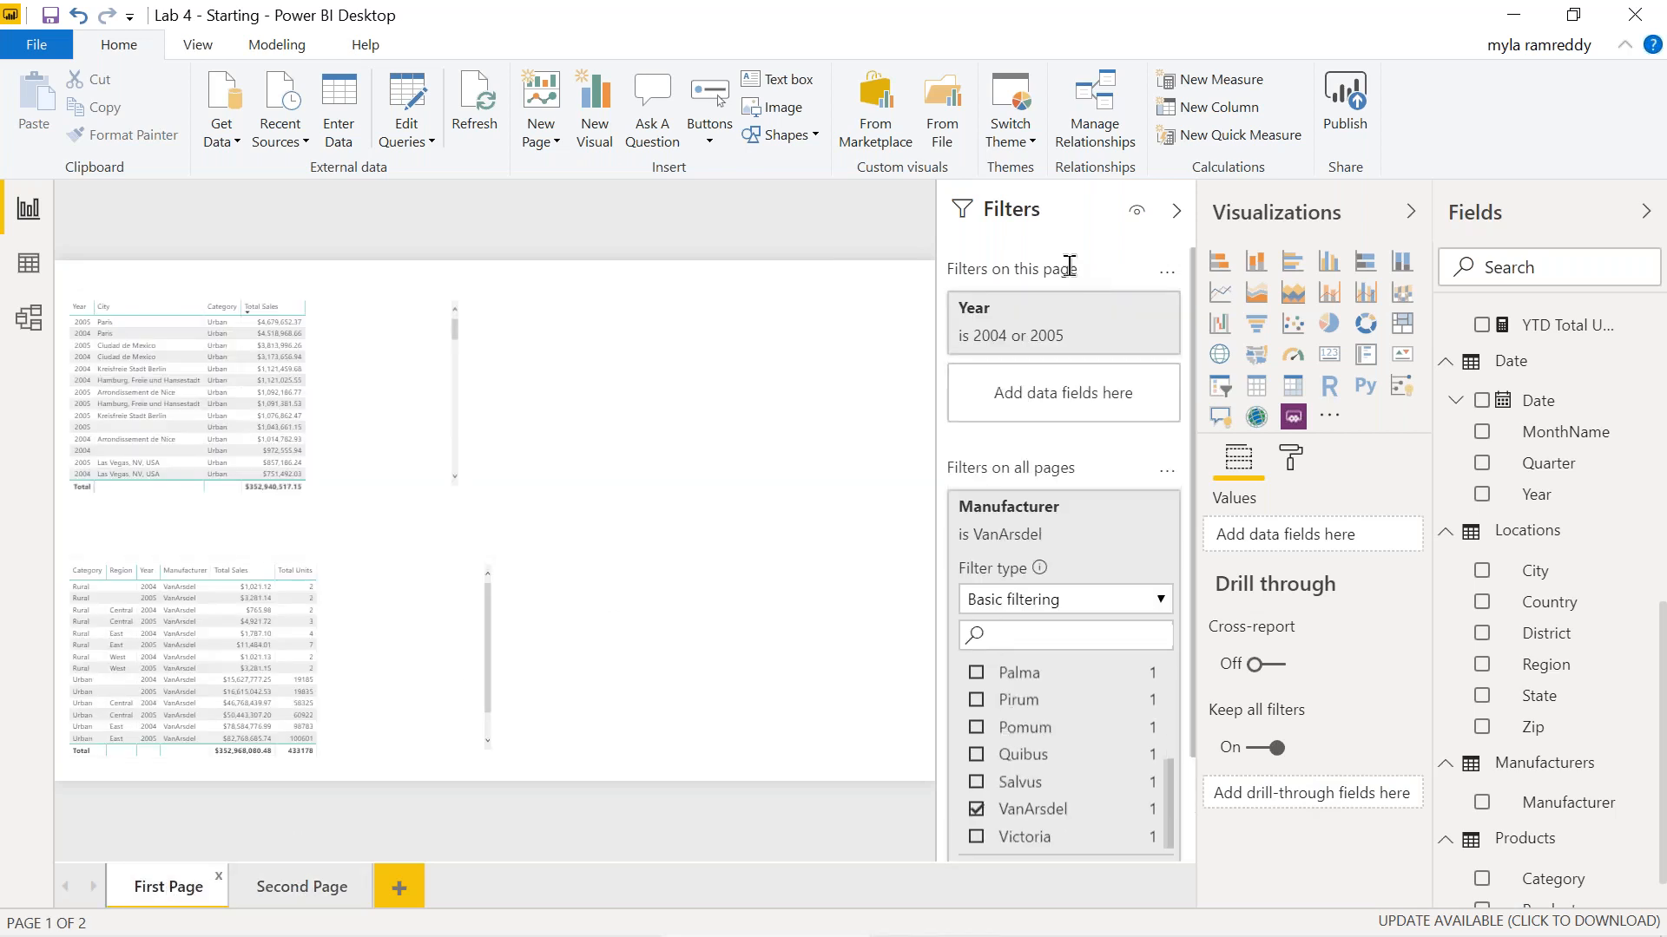
click(368, 346)
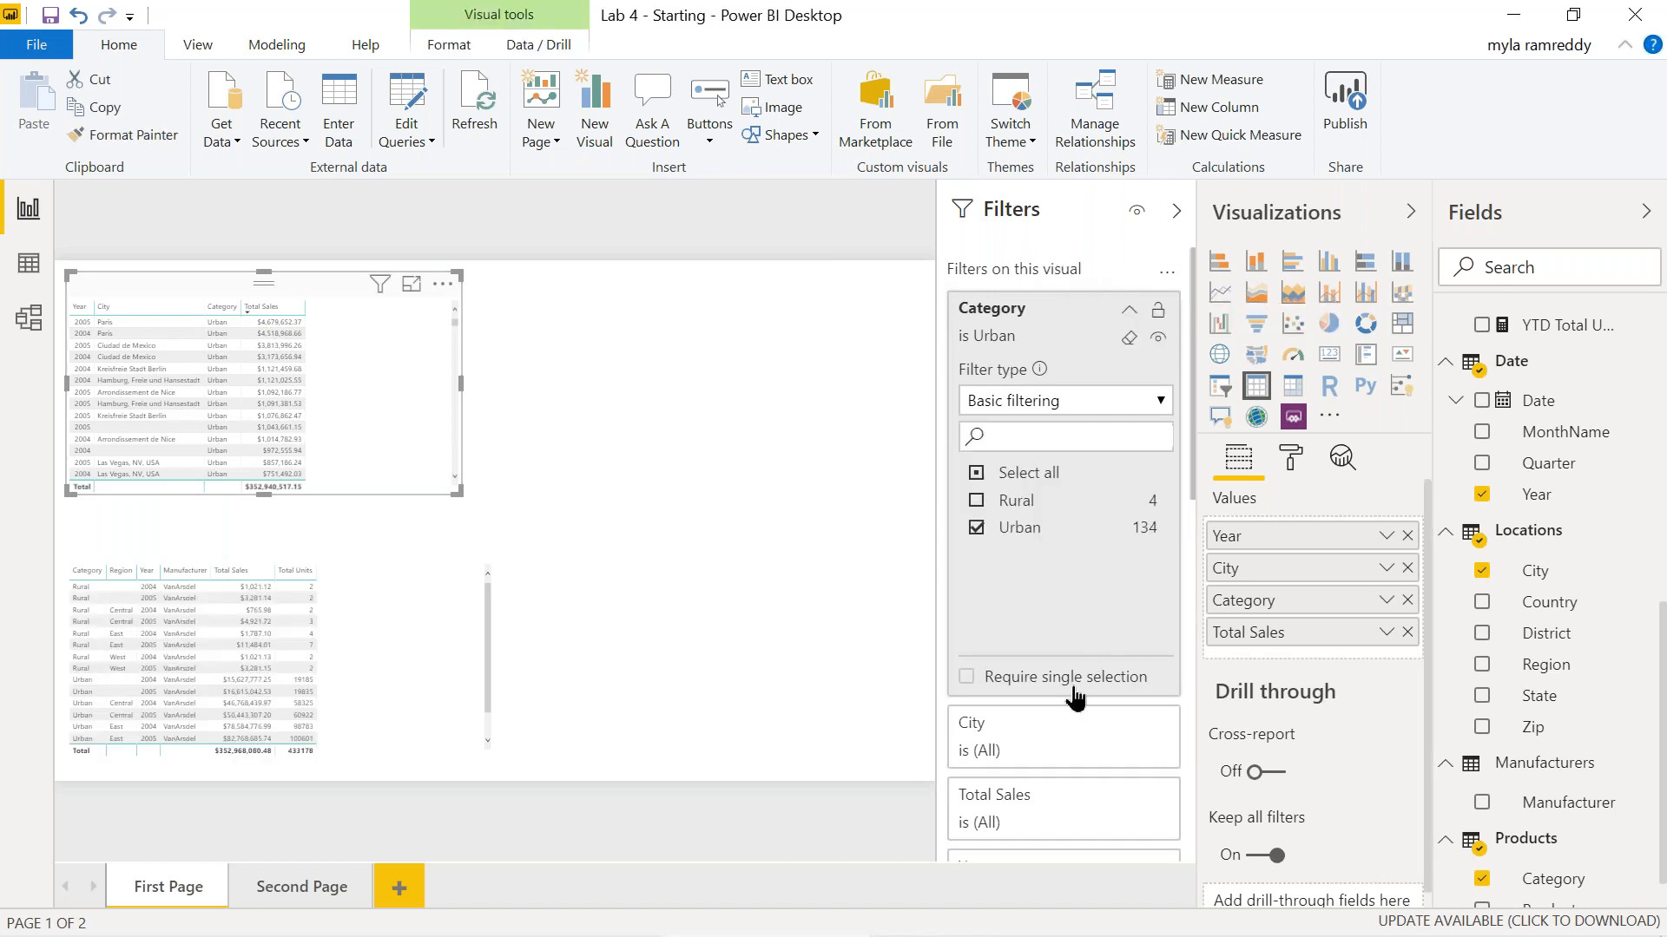
scroll(1048, 571, down, 6)
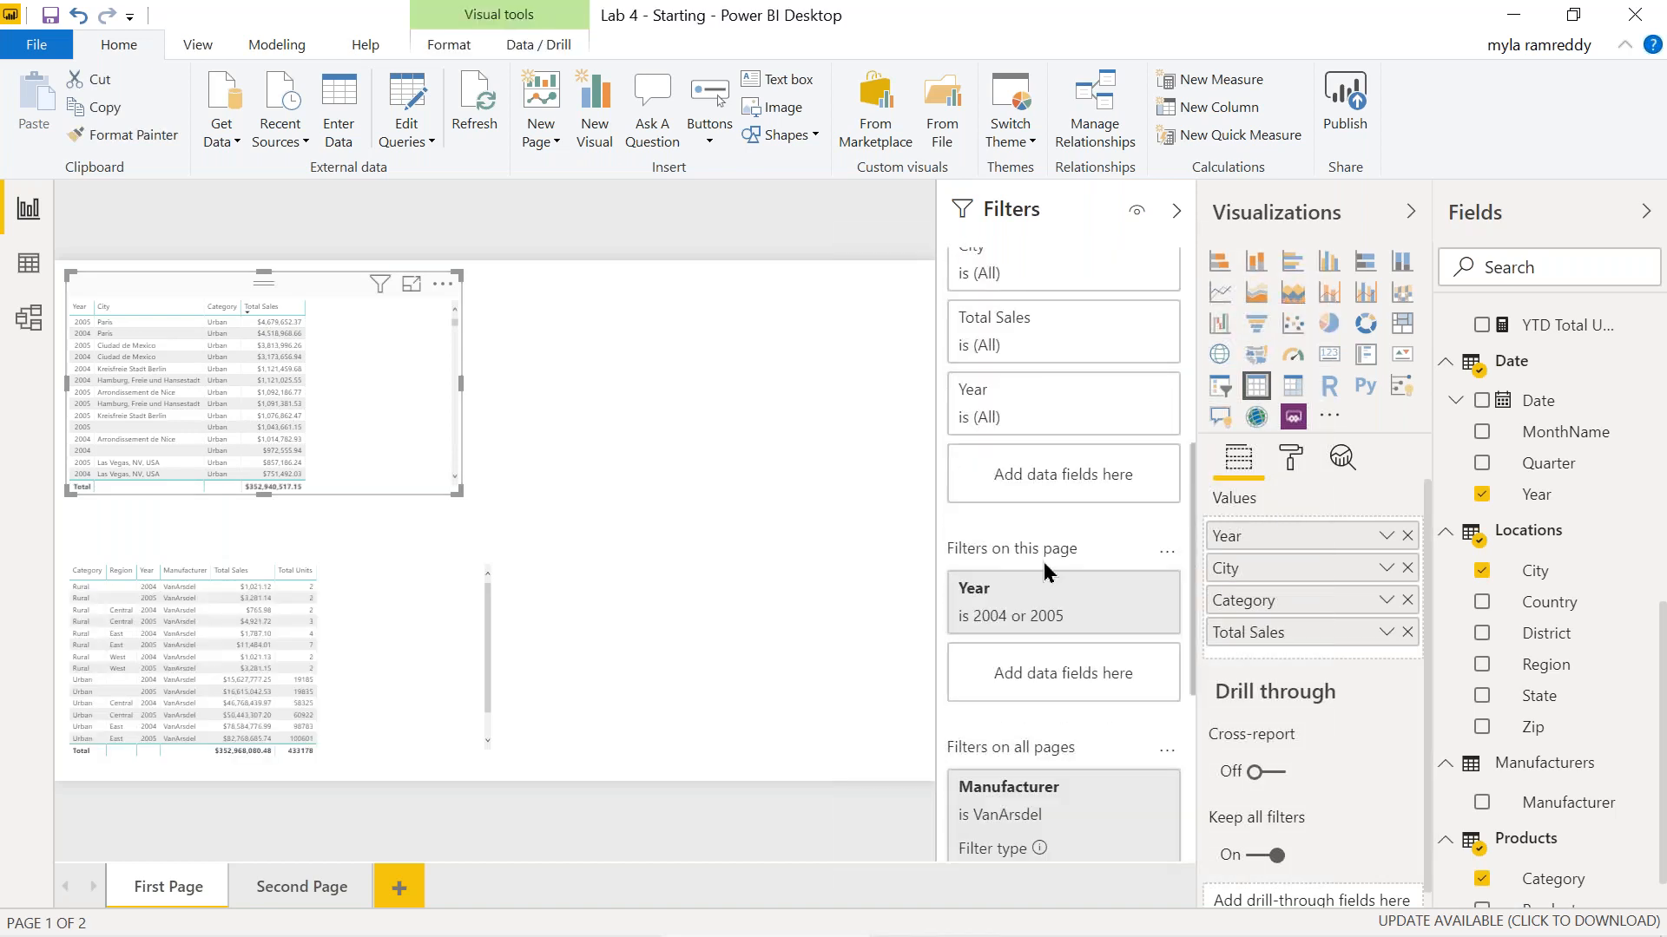
scroll(1101, 816, down, 2)
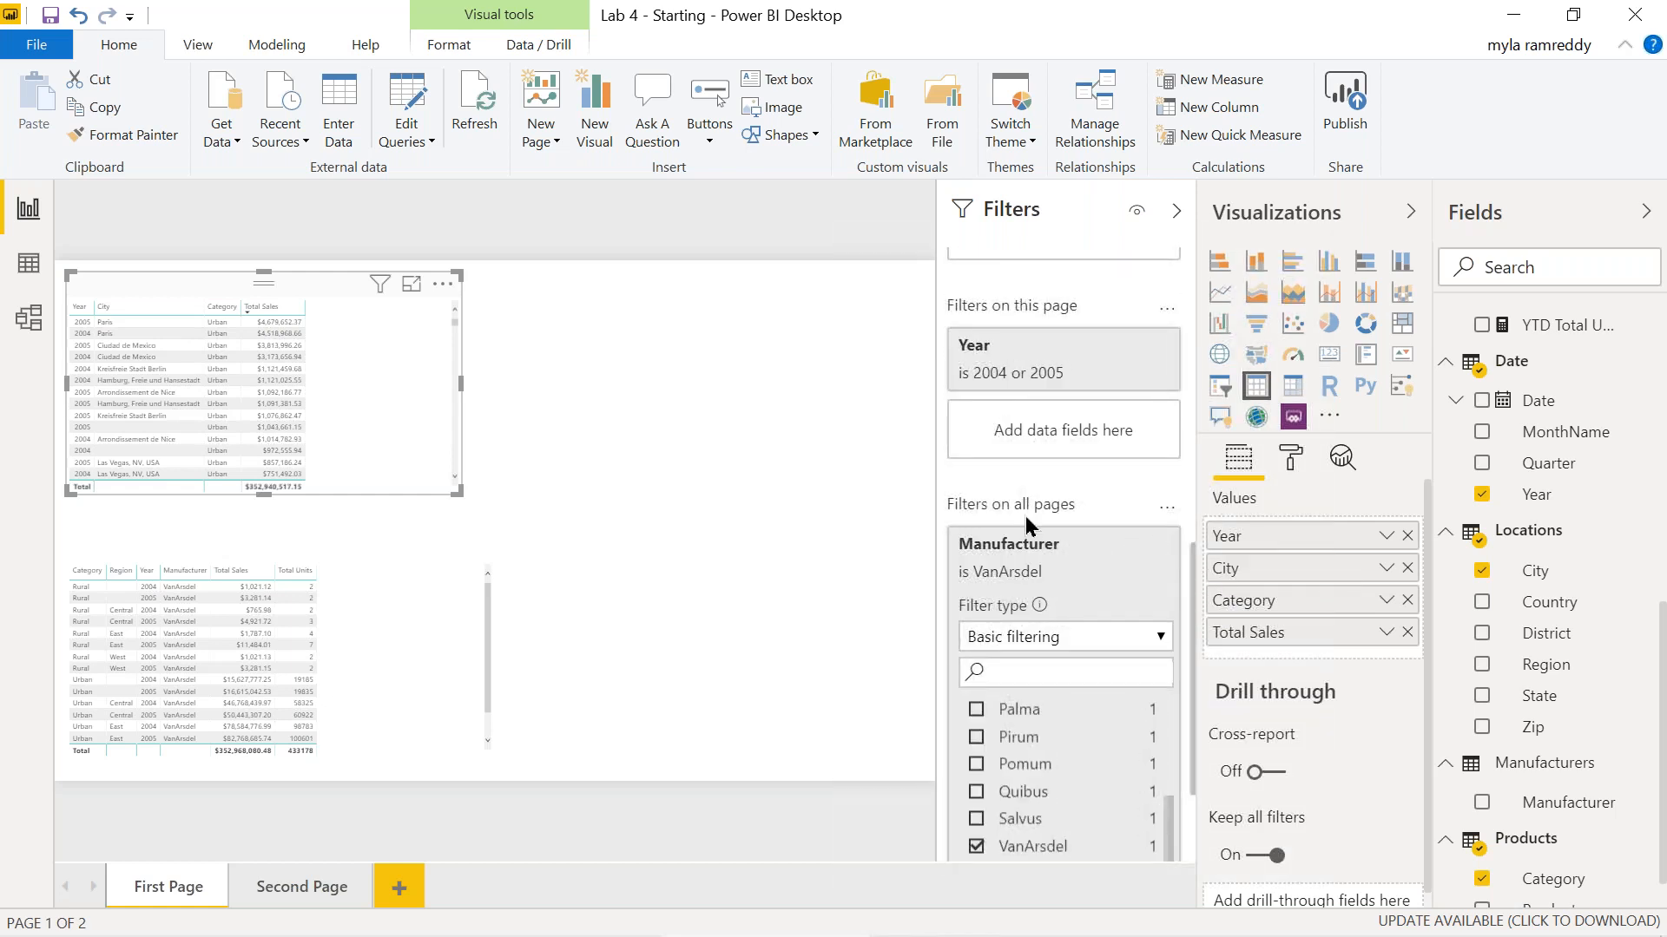
key(alt+Tab)
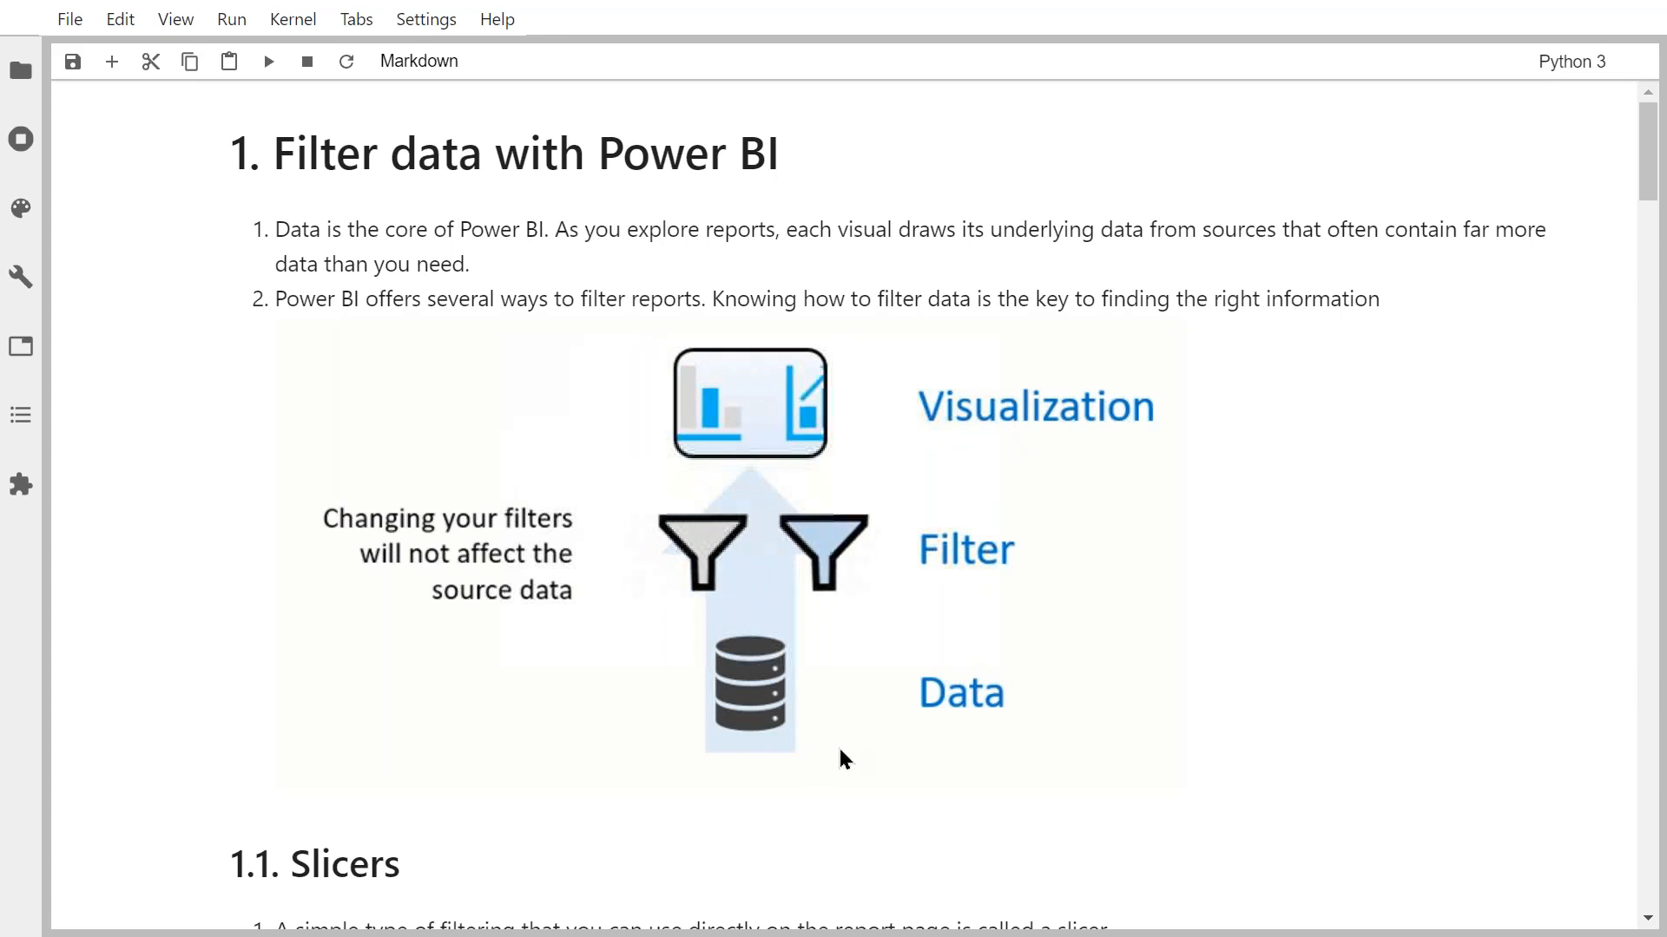
Read down through the notebook's filtering notes.
scroll(840, 760, down, 5)
scroll(611, 660, down, 4)
scroll(562, 586, down, 4)
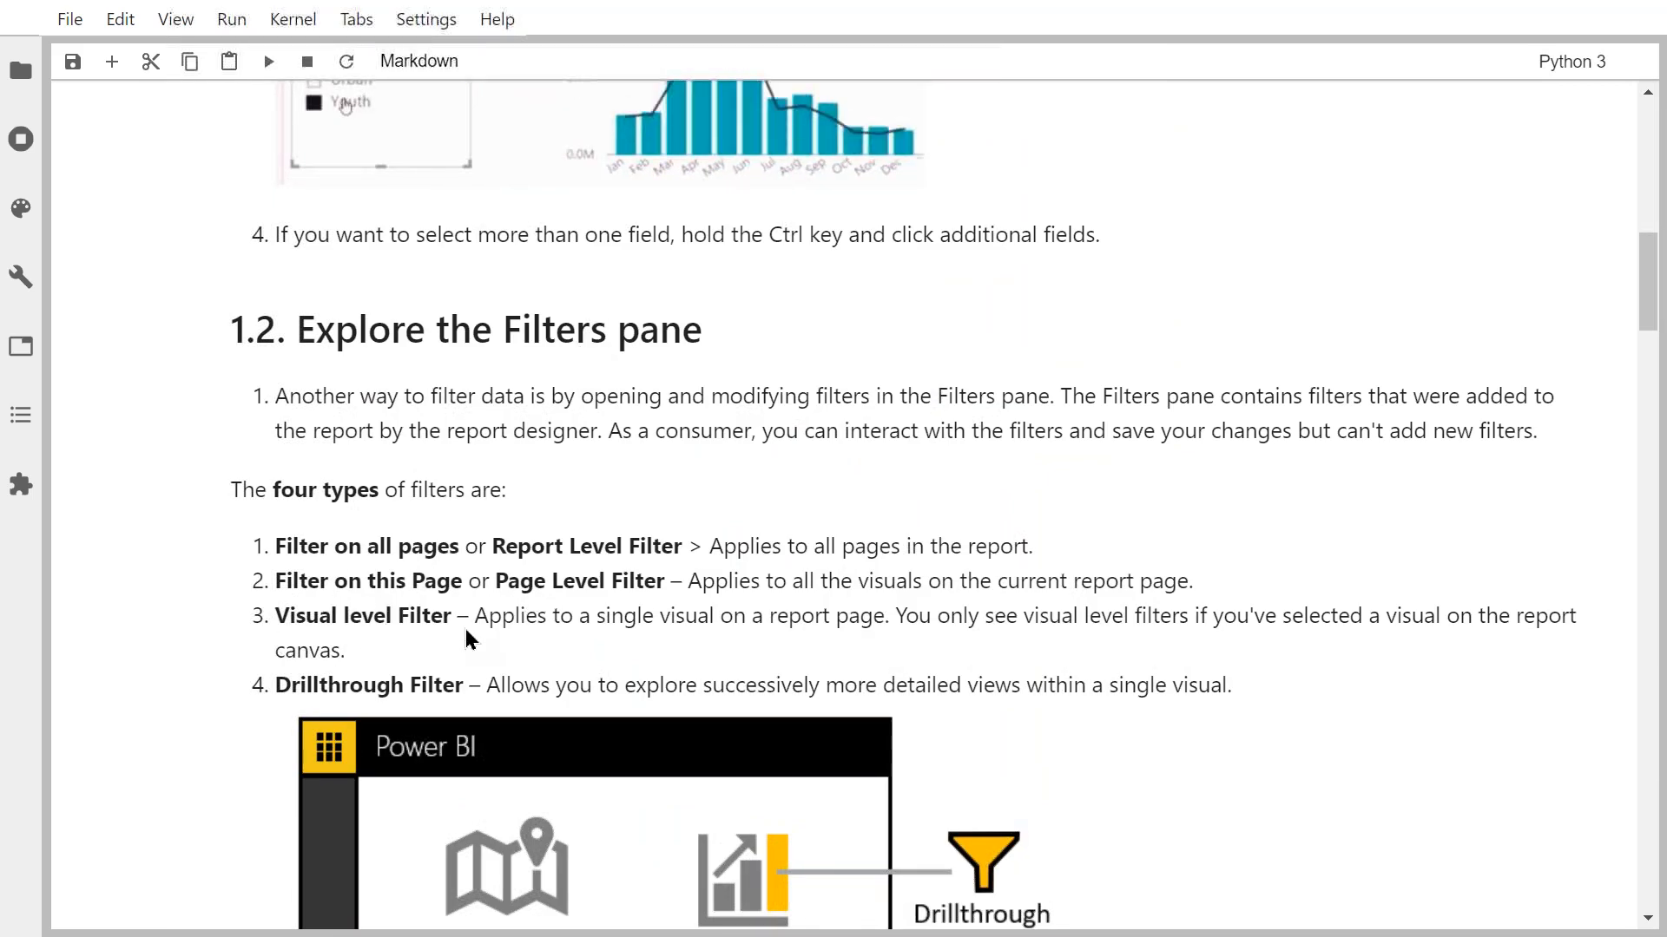
scroll(465, 628, down, 4)
scroll(465, 628, down, 3)
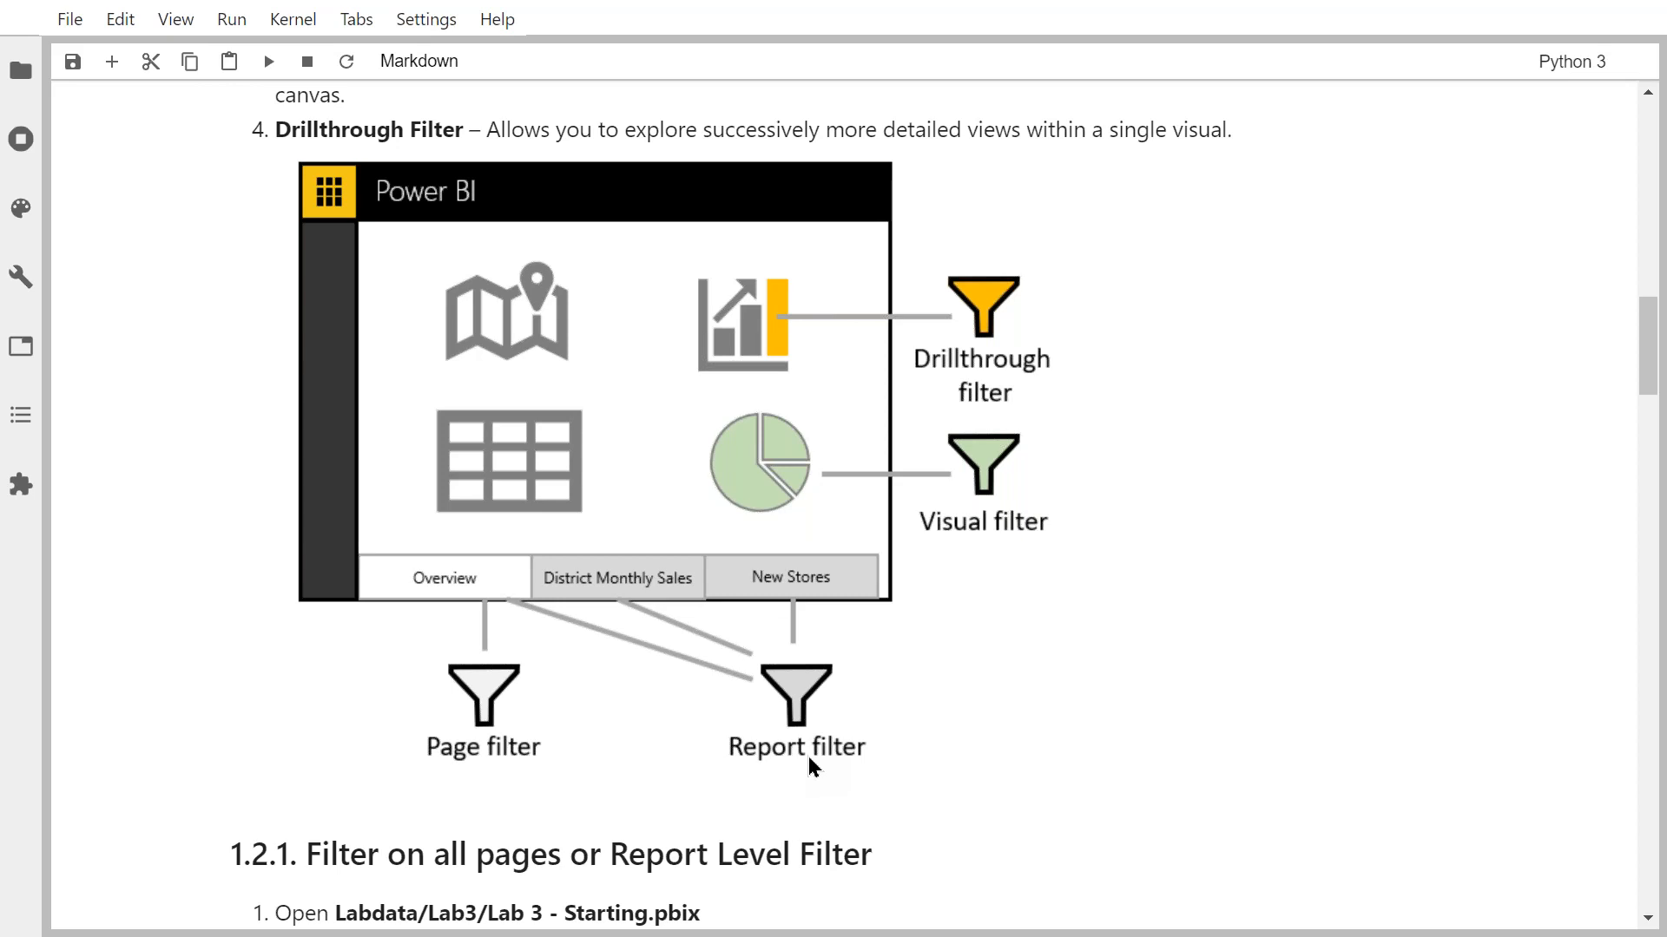
scroll(809, 757, down, 10)
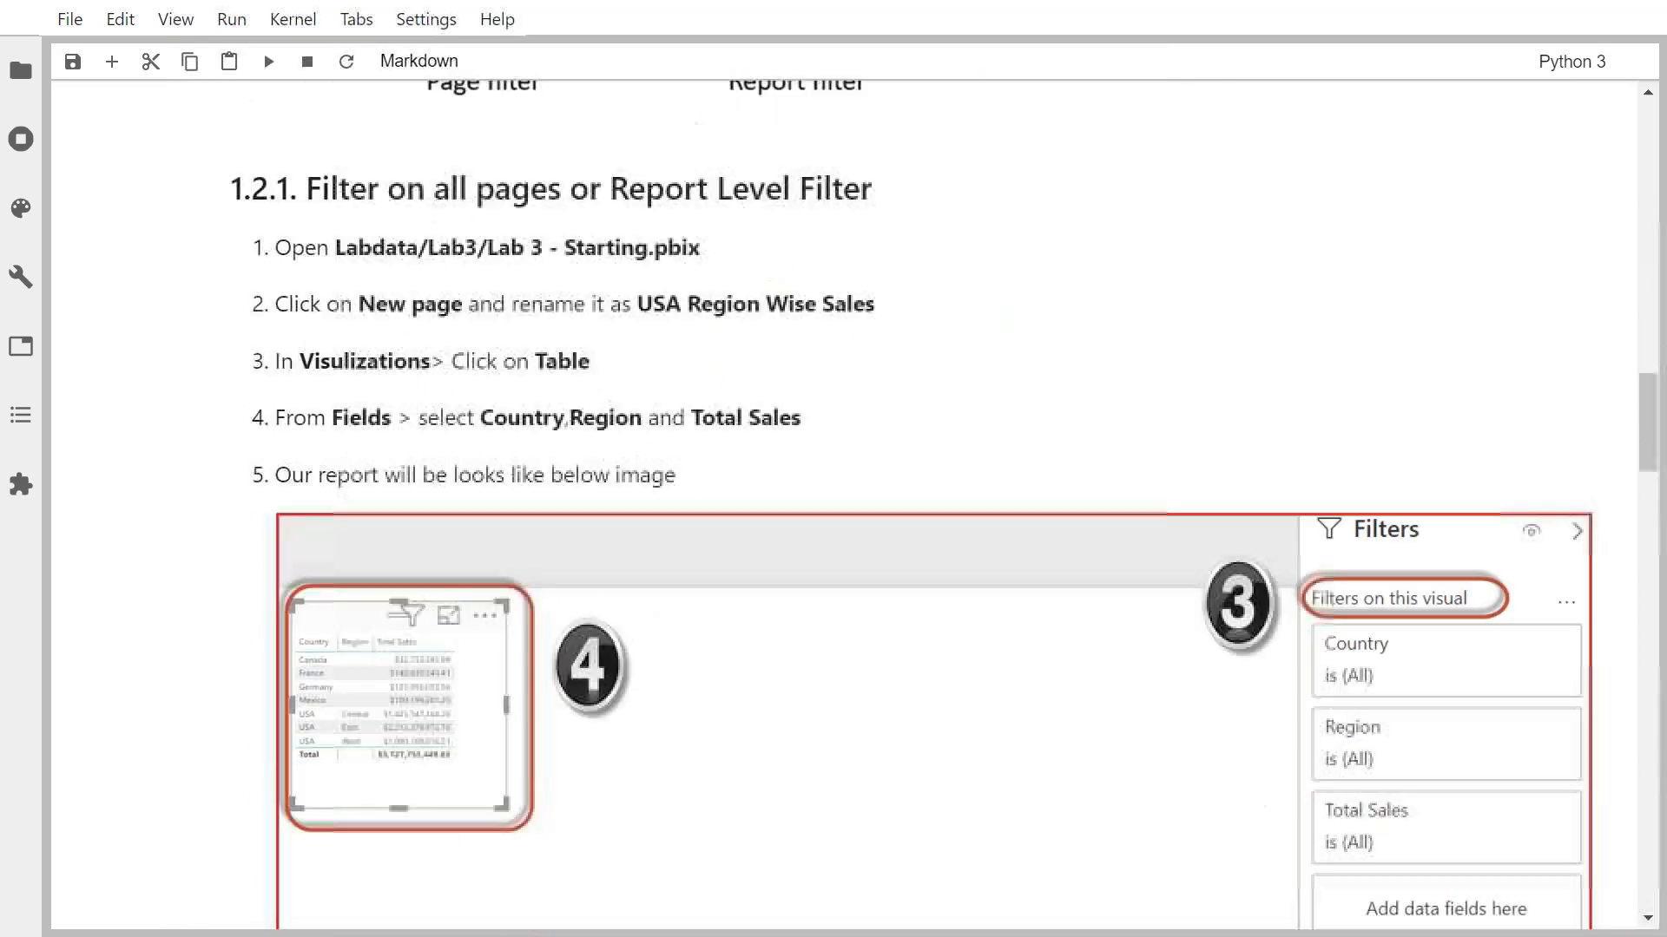
scroll(944, 505, down, 20)
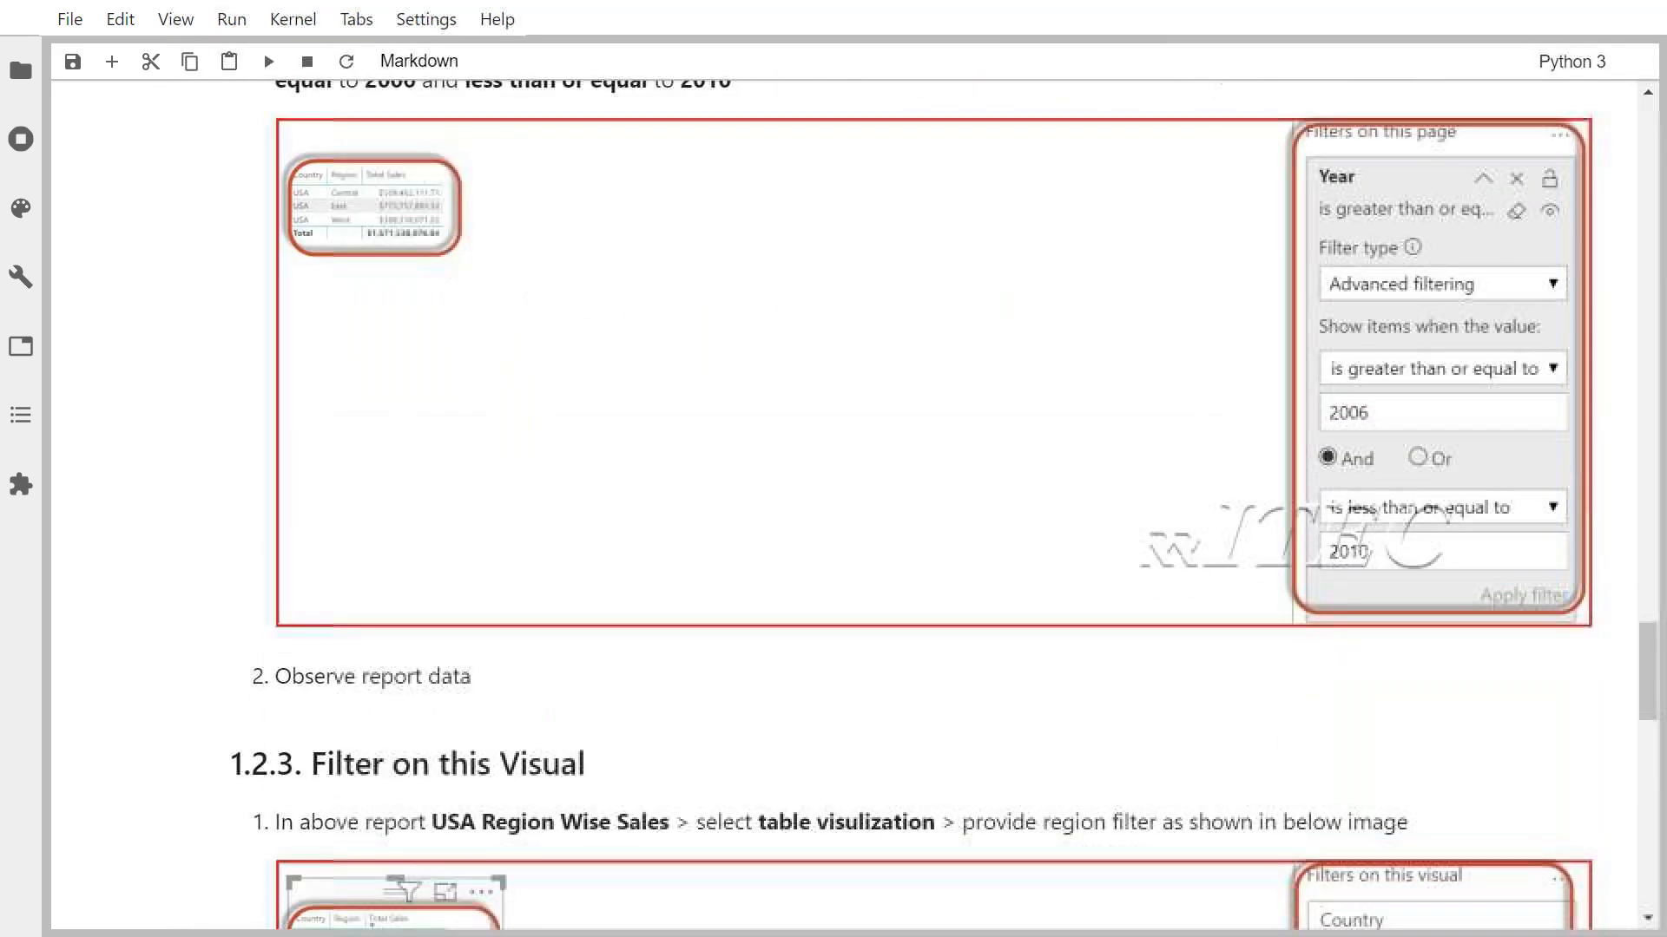
scroll(833, 503, down, 13)
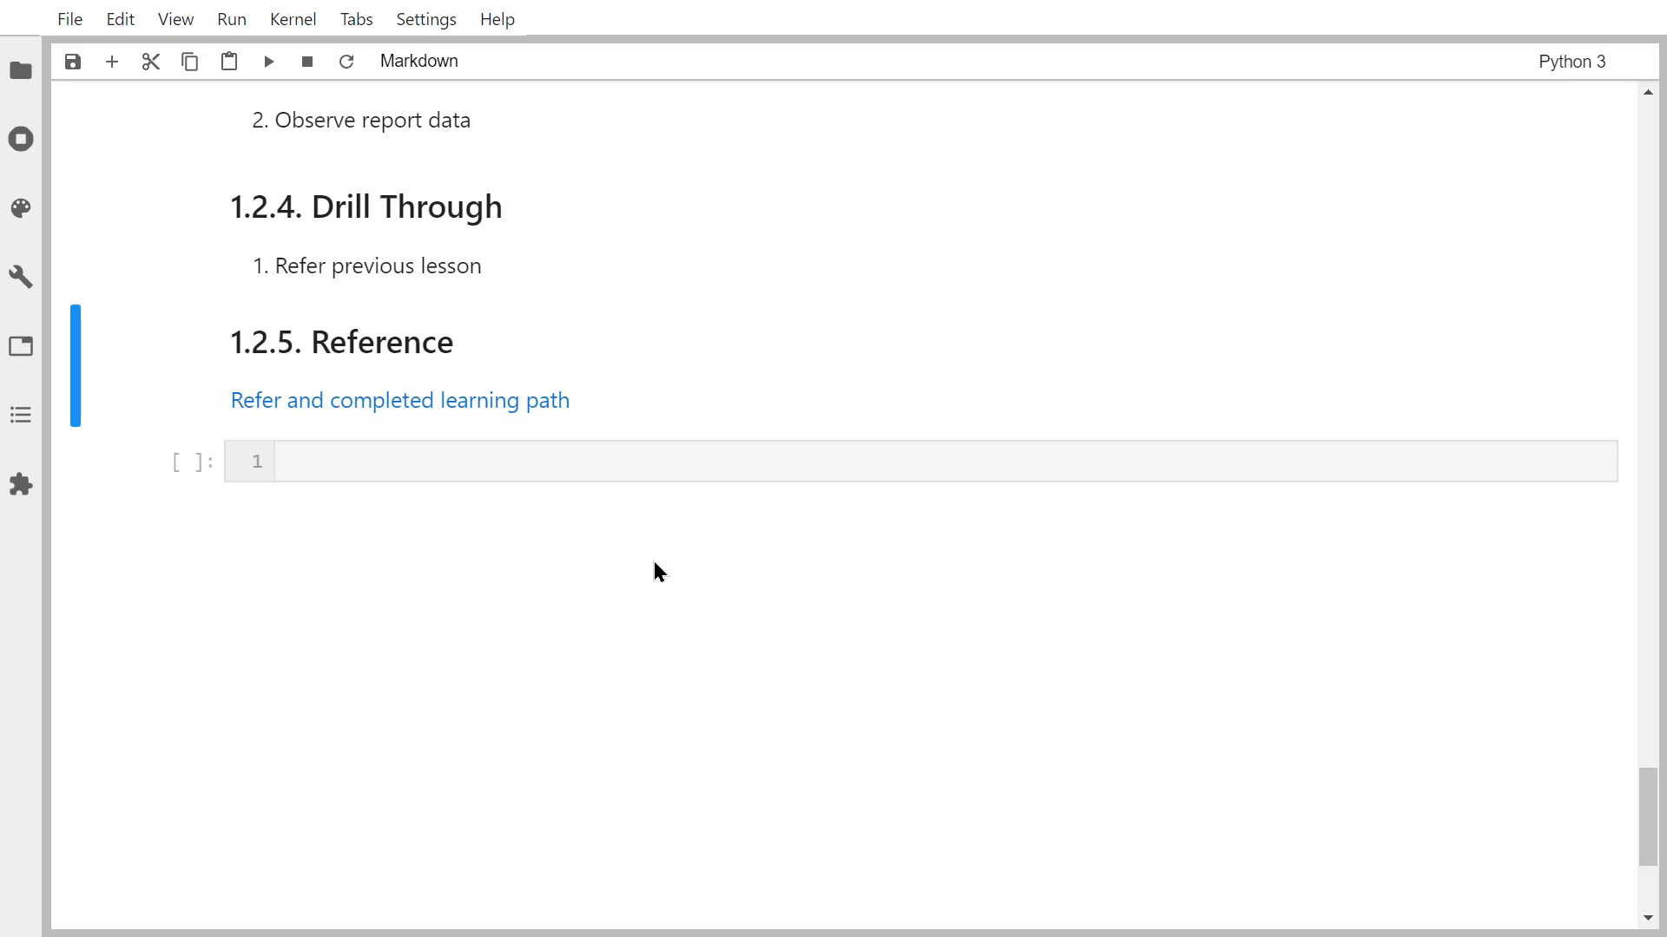
Open the 'Refer and completed learning path' link under section 1.2.5 Reference.
scroll(732, 350, up, 5)
scroll(731, 351, up, 20)
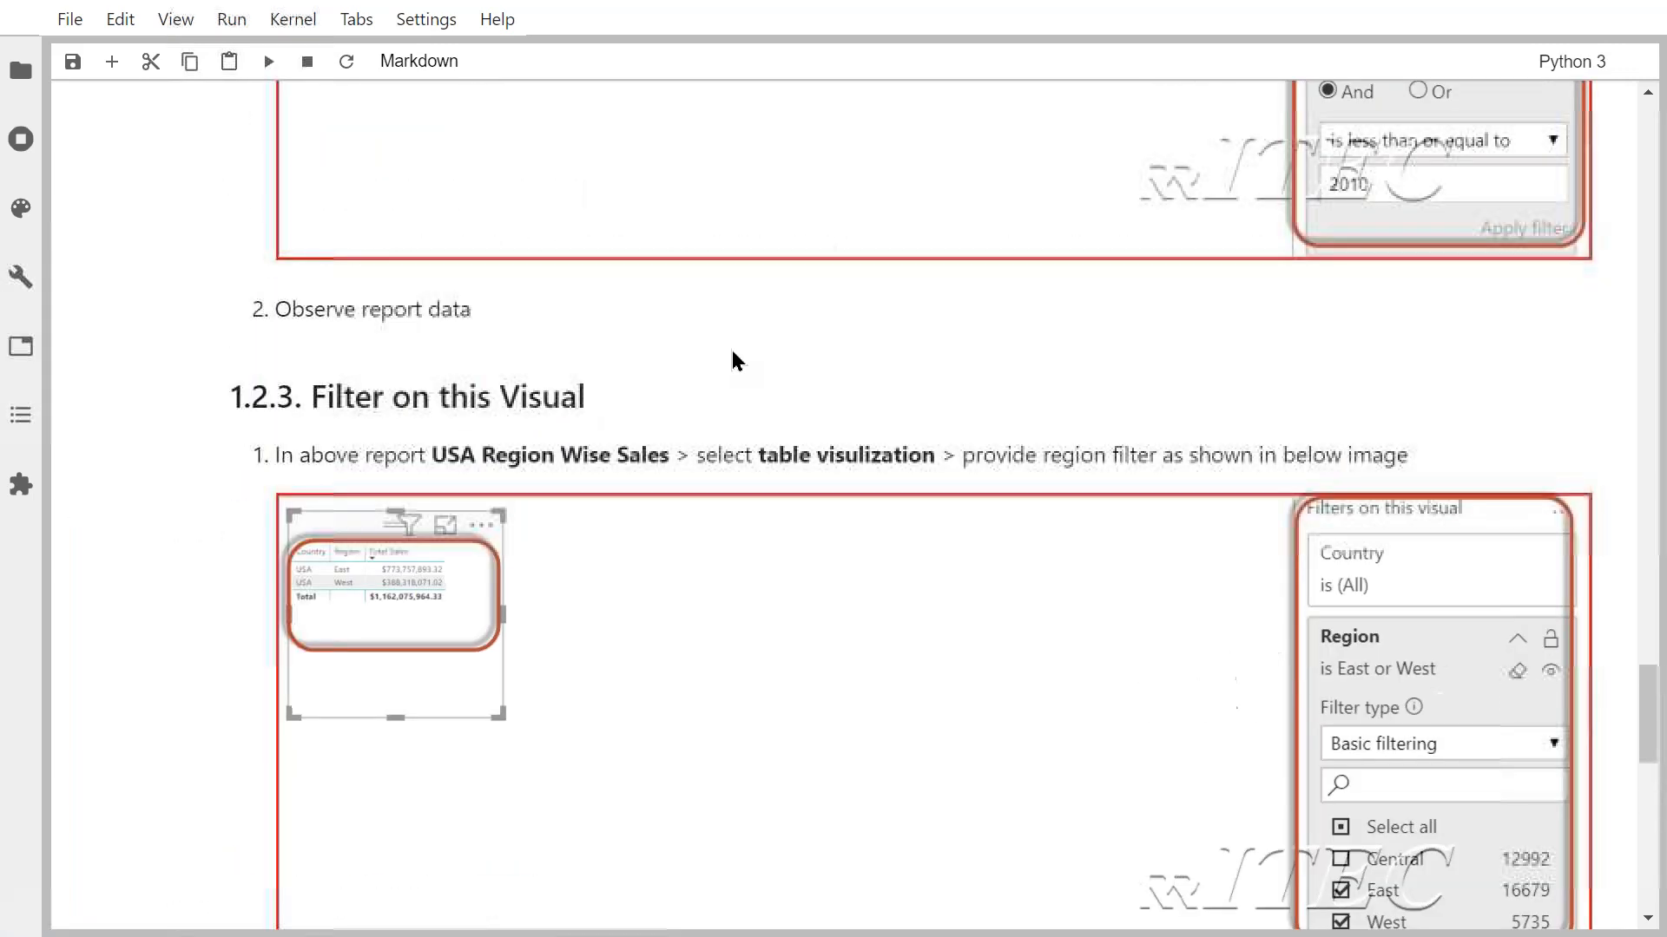
scroll(732, 351, up, 4)
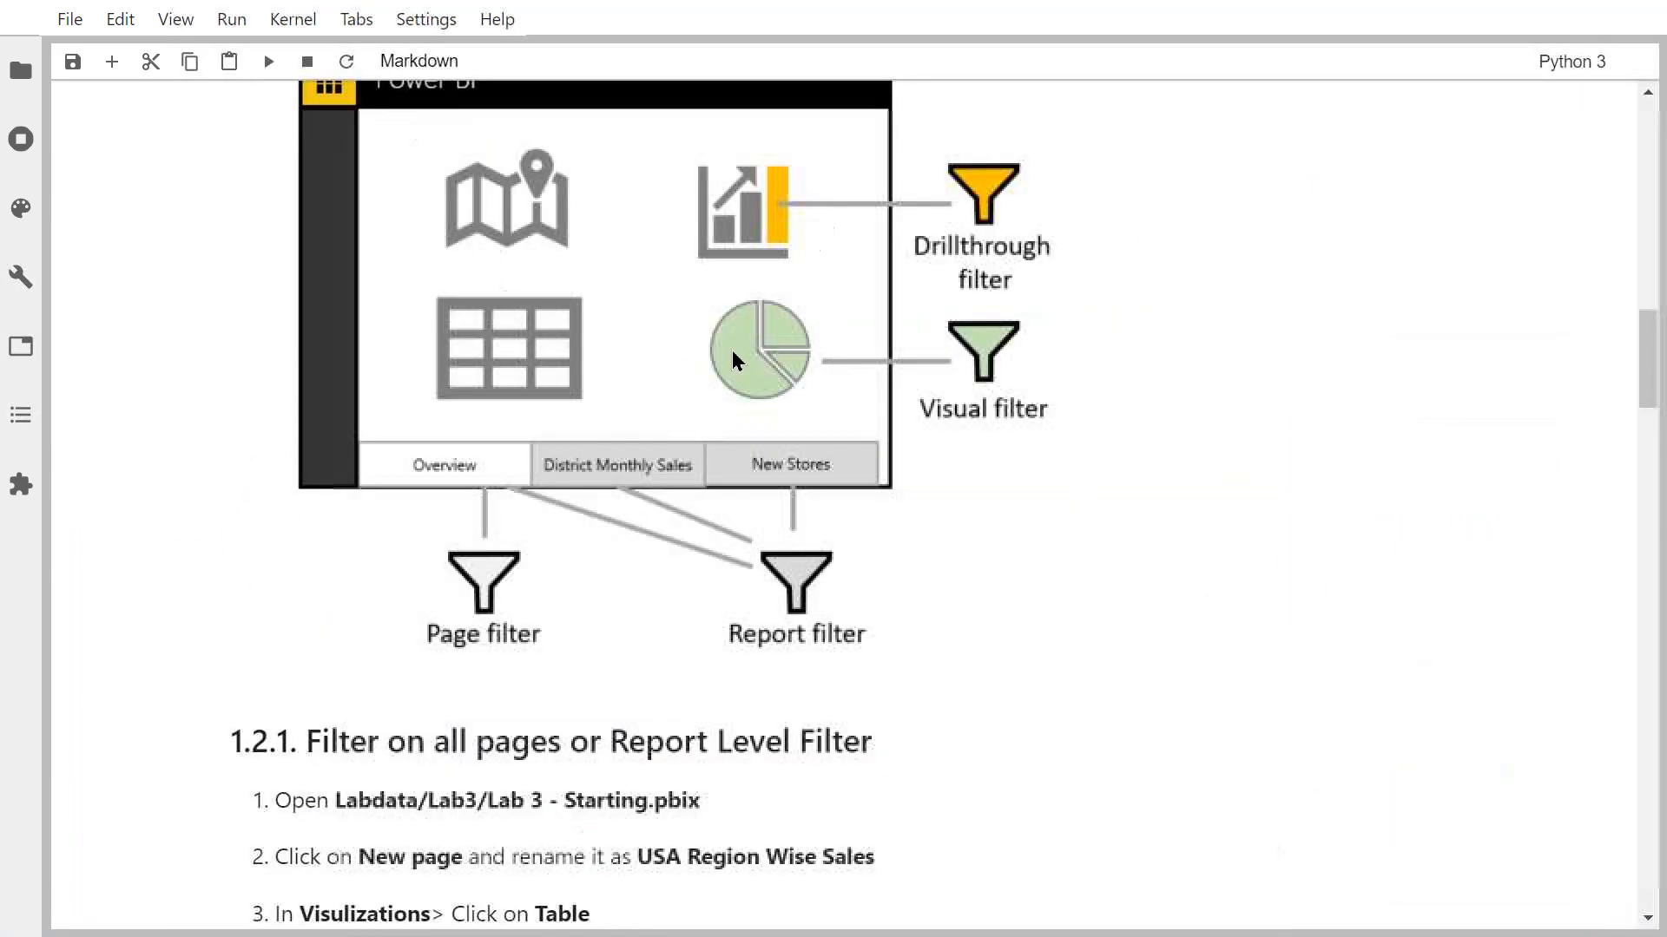
scroll(813, 435, up, 7)
scroll(813, 435, up, 12)
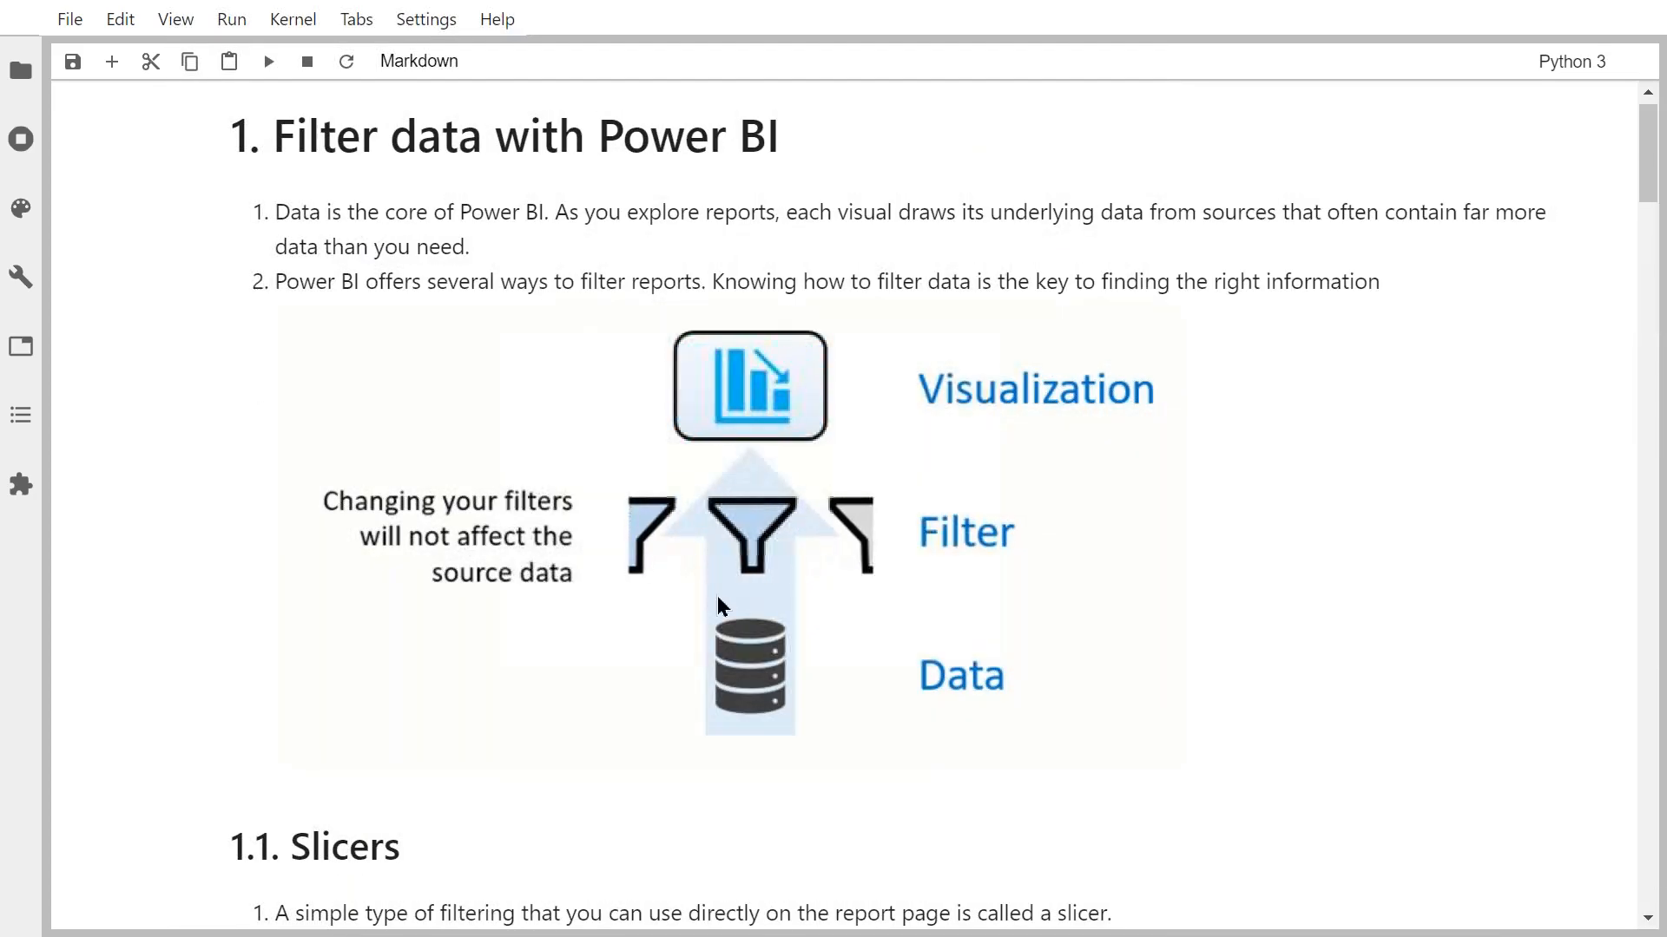
scroll(715, 558, down, 20)
scroll(717, 566, down, 2)
scroll(717, 566, up, 5)
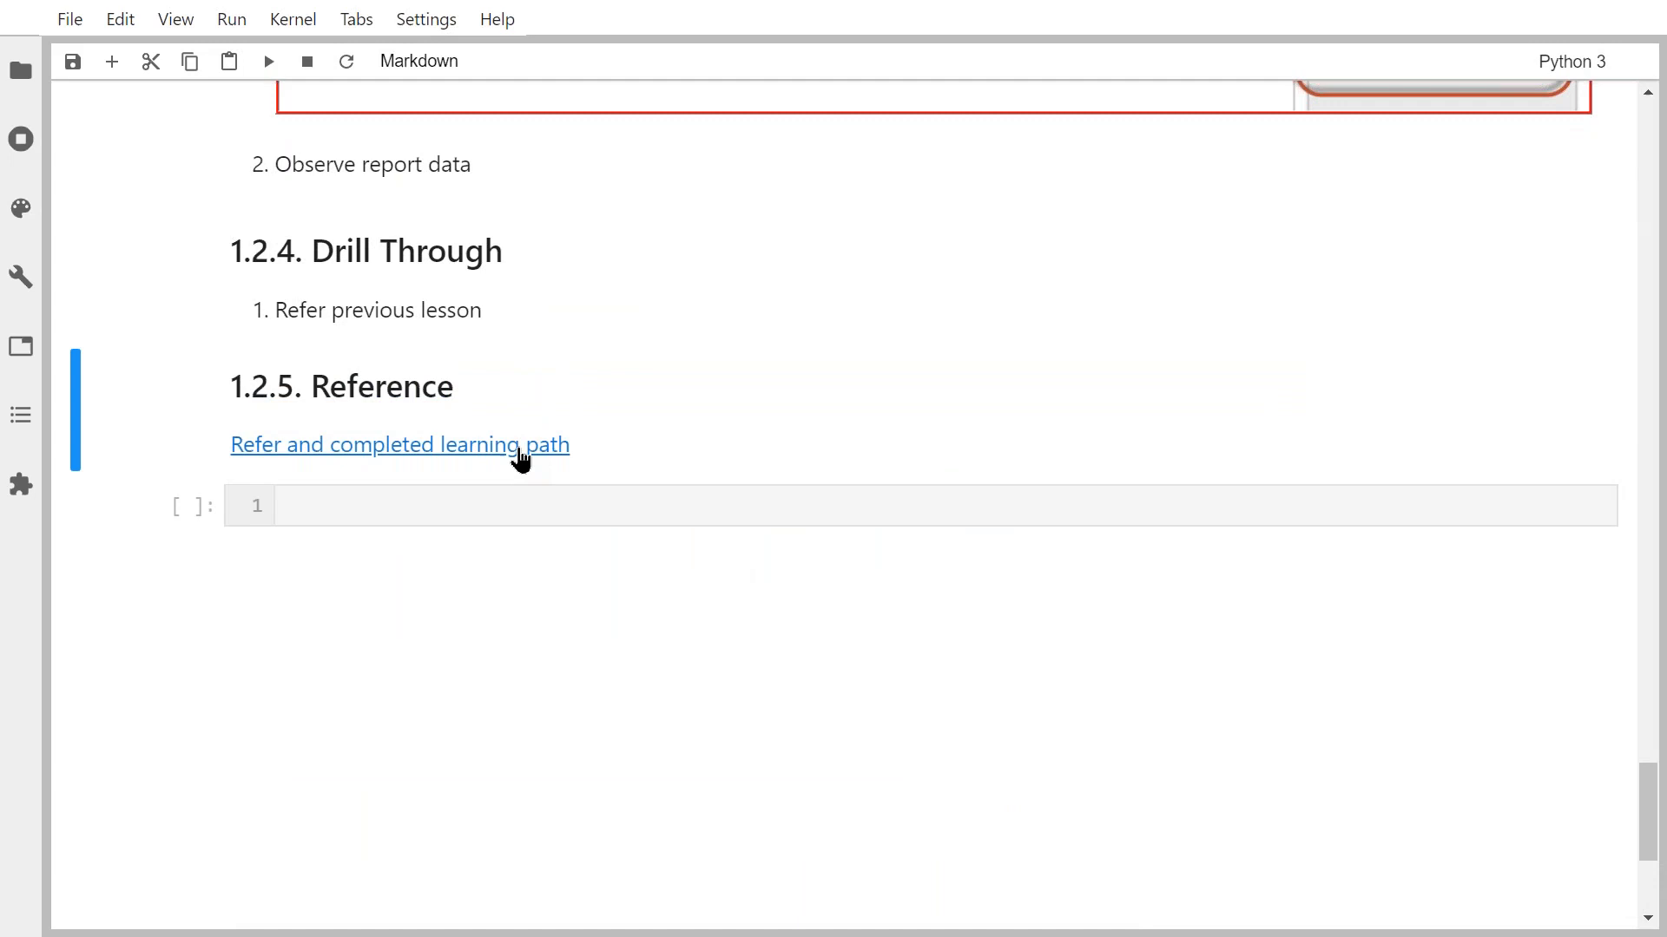
click(520, 447)
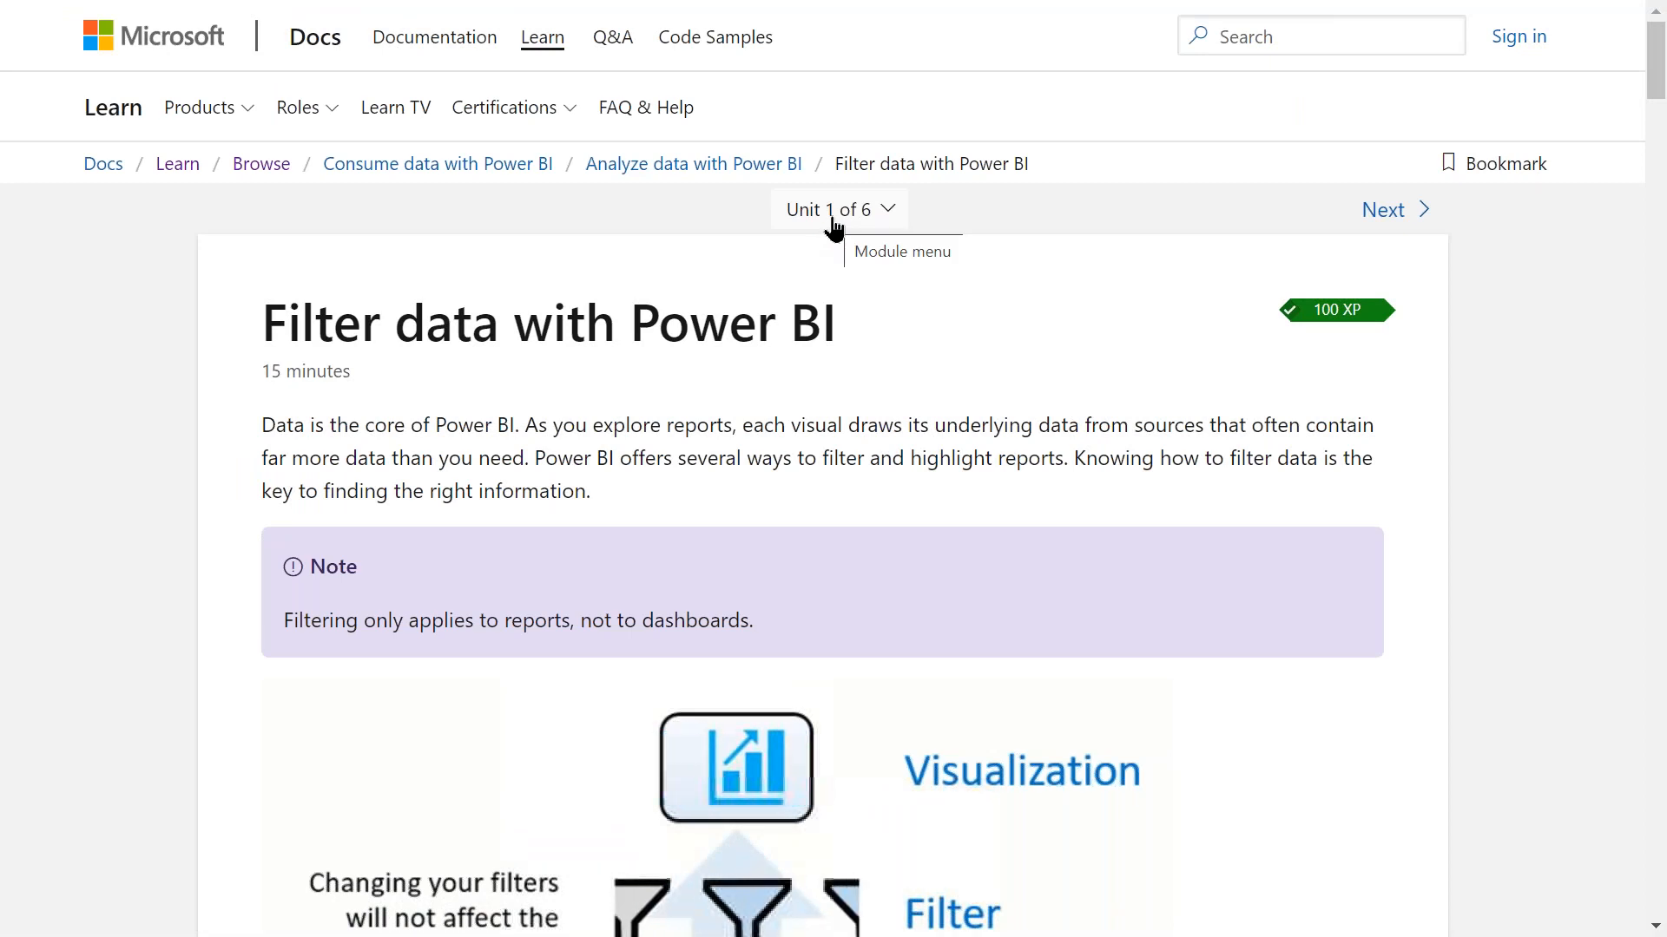
Skim the Filter data with Power BI unit, then go up to the Analyze data with Power BI module.
scroll(834, 227, down, 5)
scroll(834, 469, down, 5)
scroll(833, 469, down, 12)
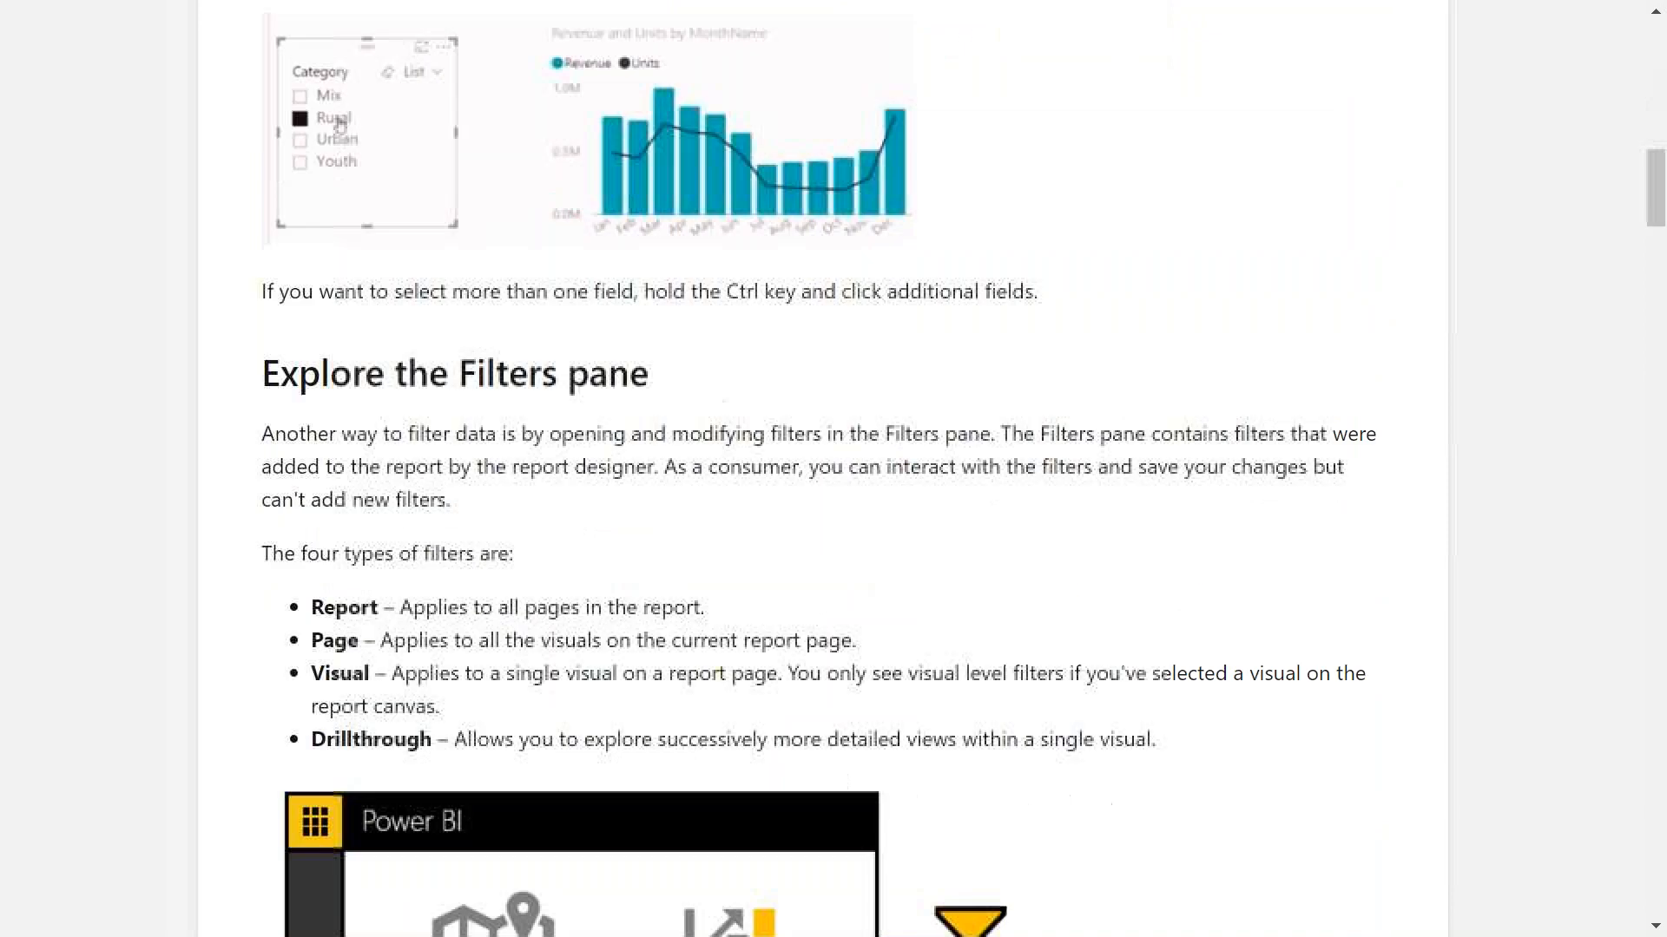
scroll(833, 468, down, 8)
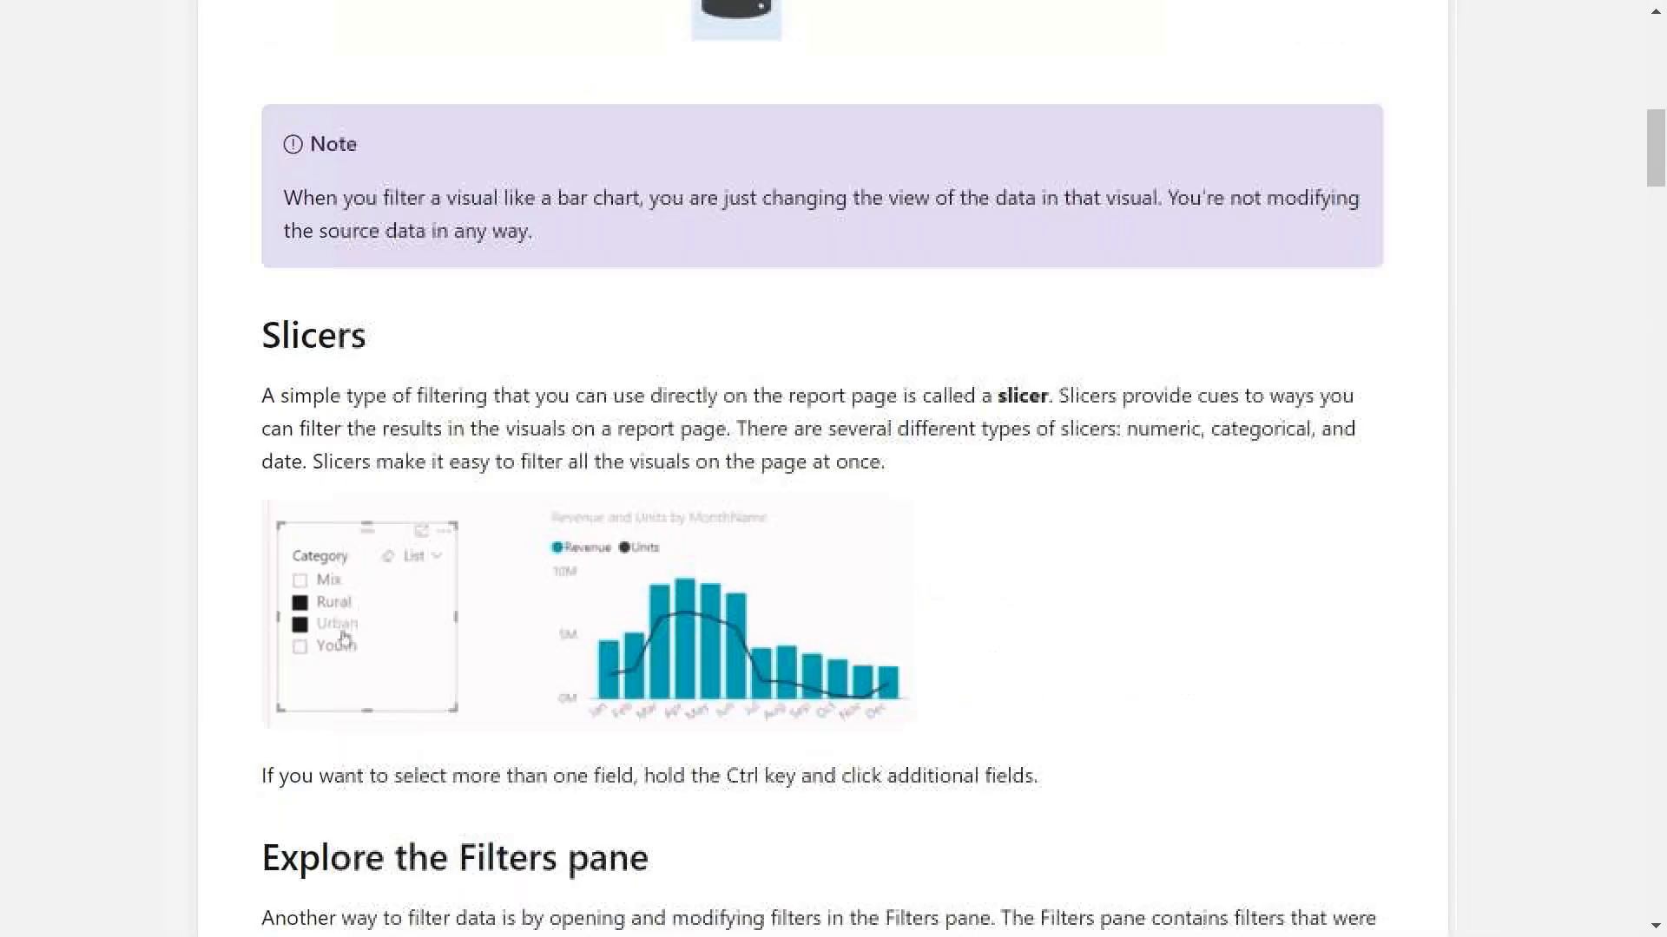
scroll(834, 469, up, 10)
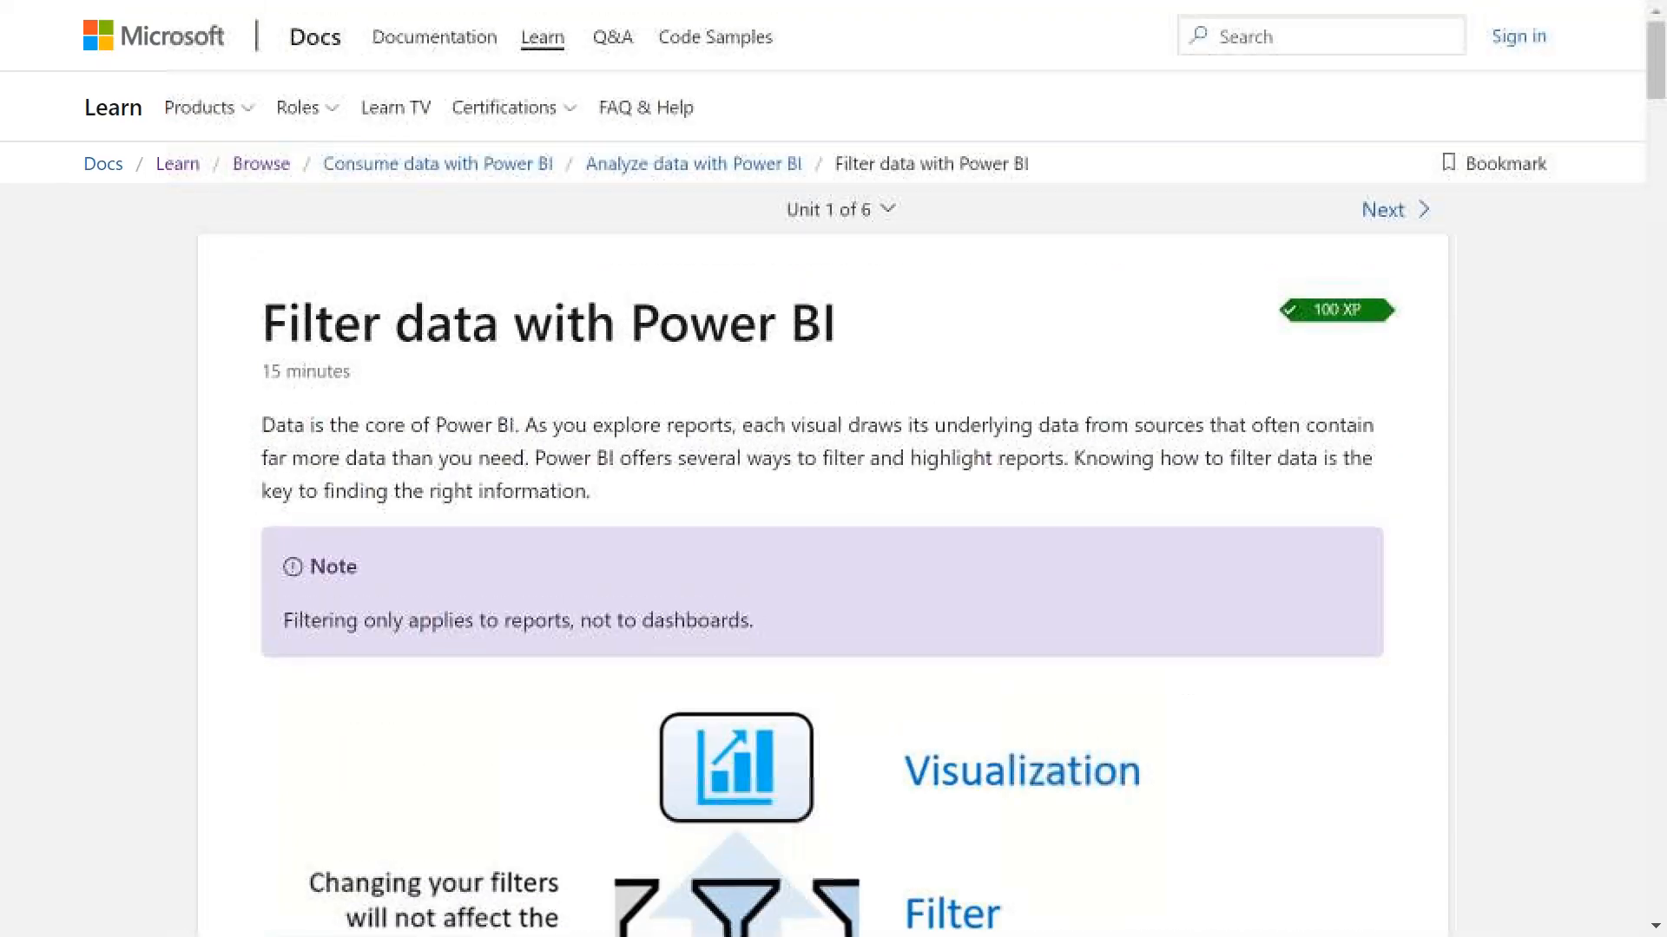
click(704, 173)
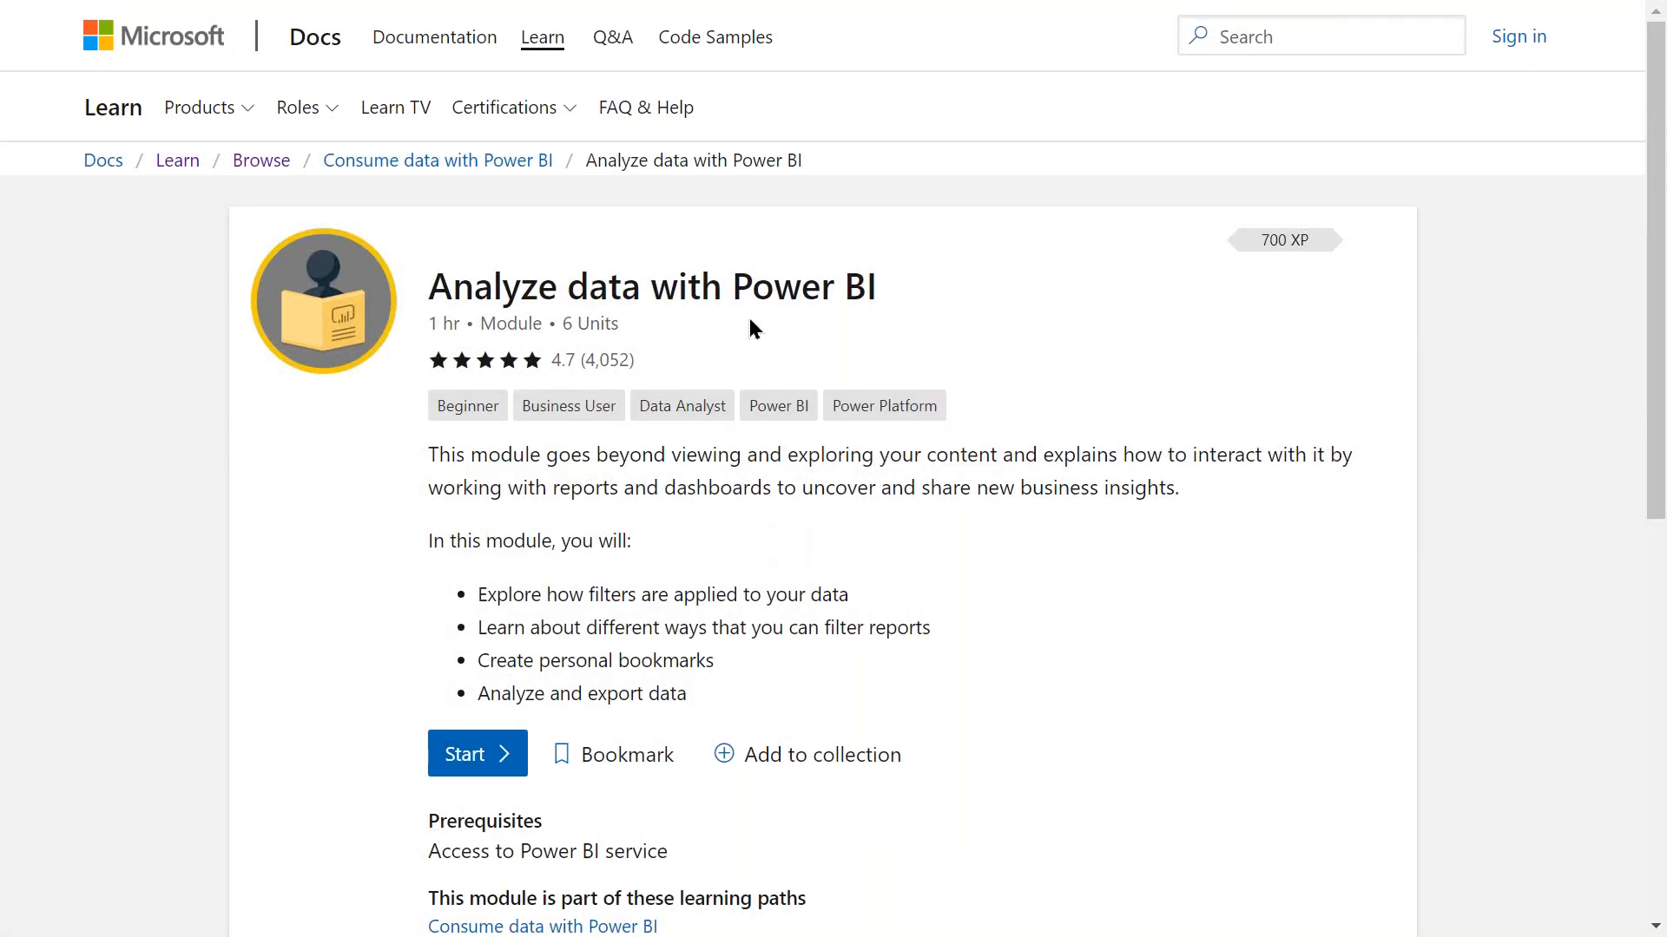
Move up to the Consume data with Power BI learning path.
scroll(773, 630, down, 8)
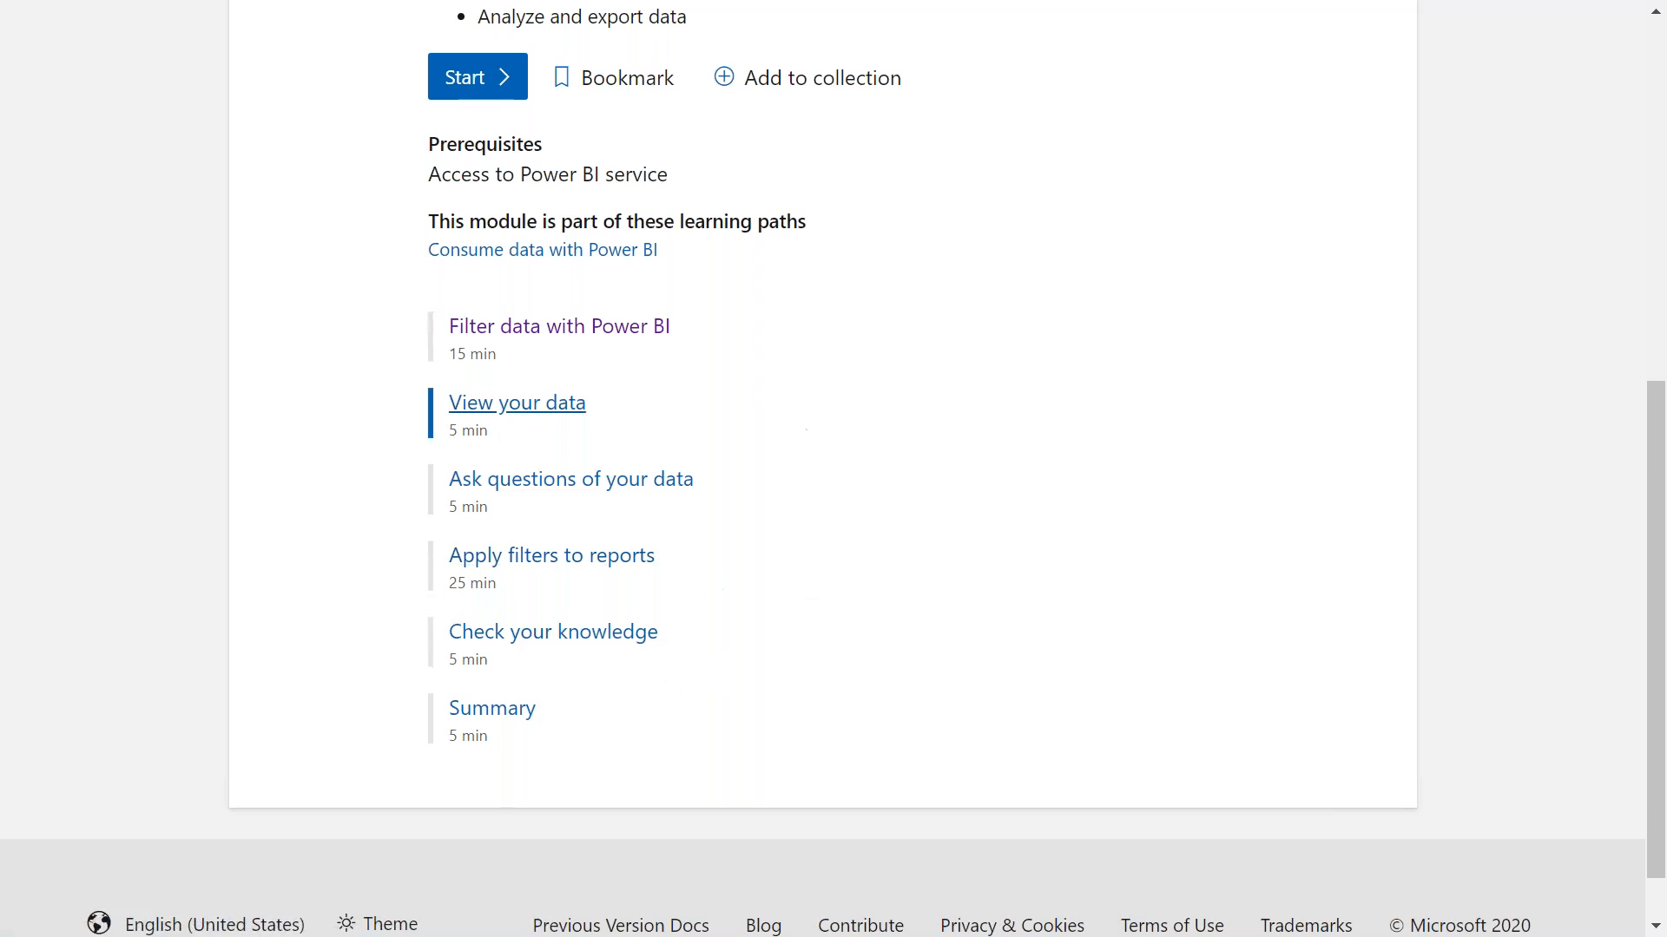
scroll(791, 570, up, 1)
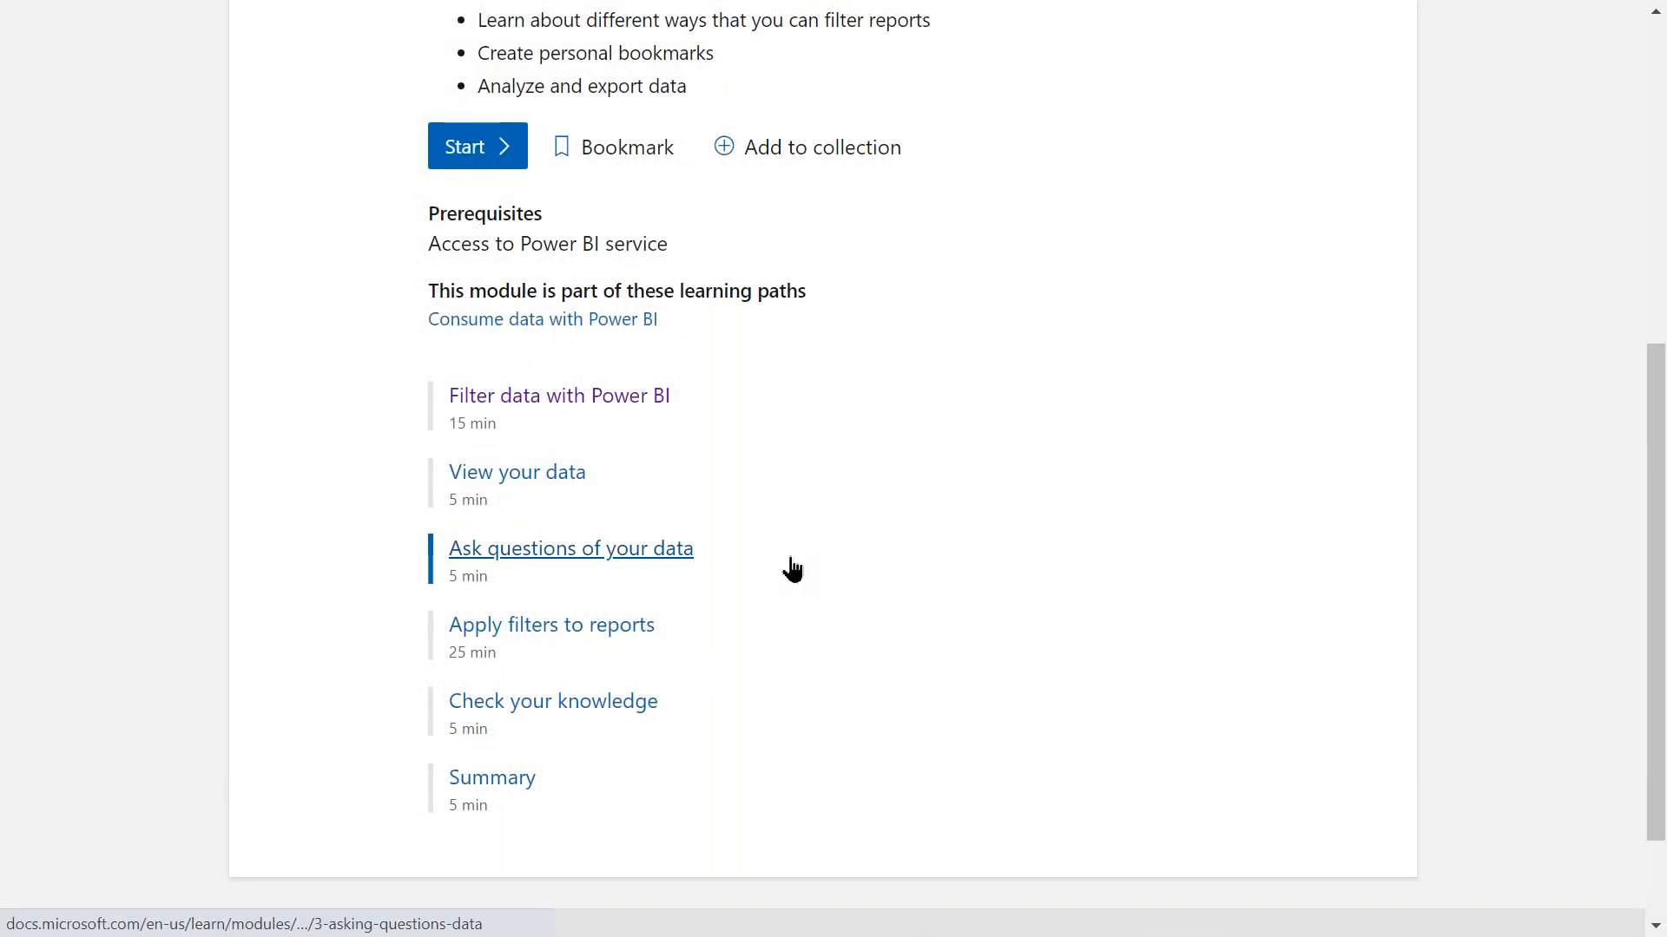
scroll(792, 569, up, 7)
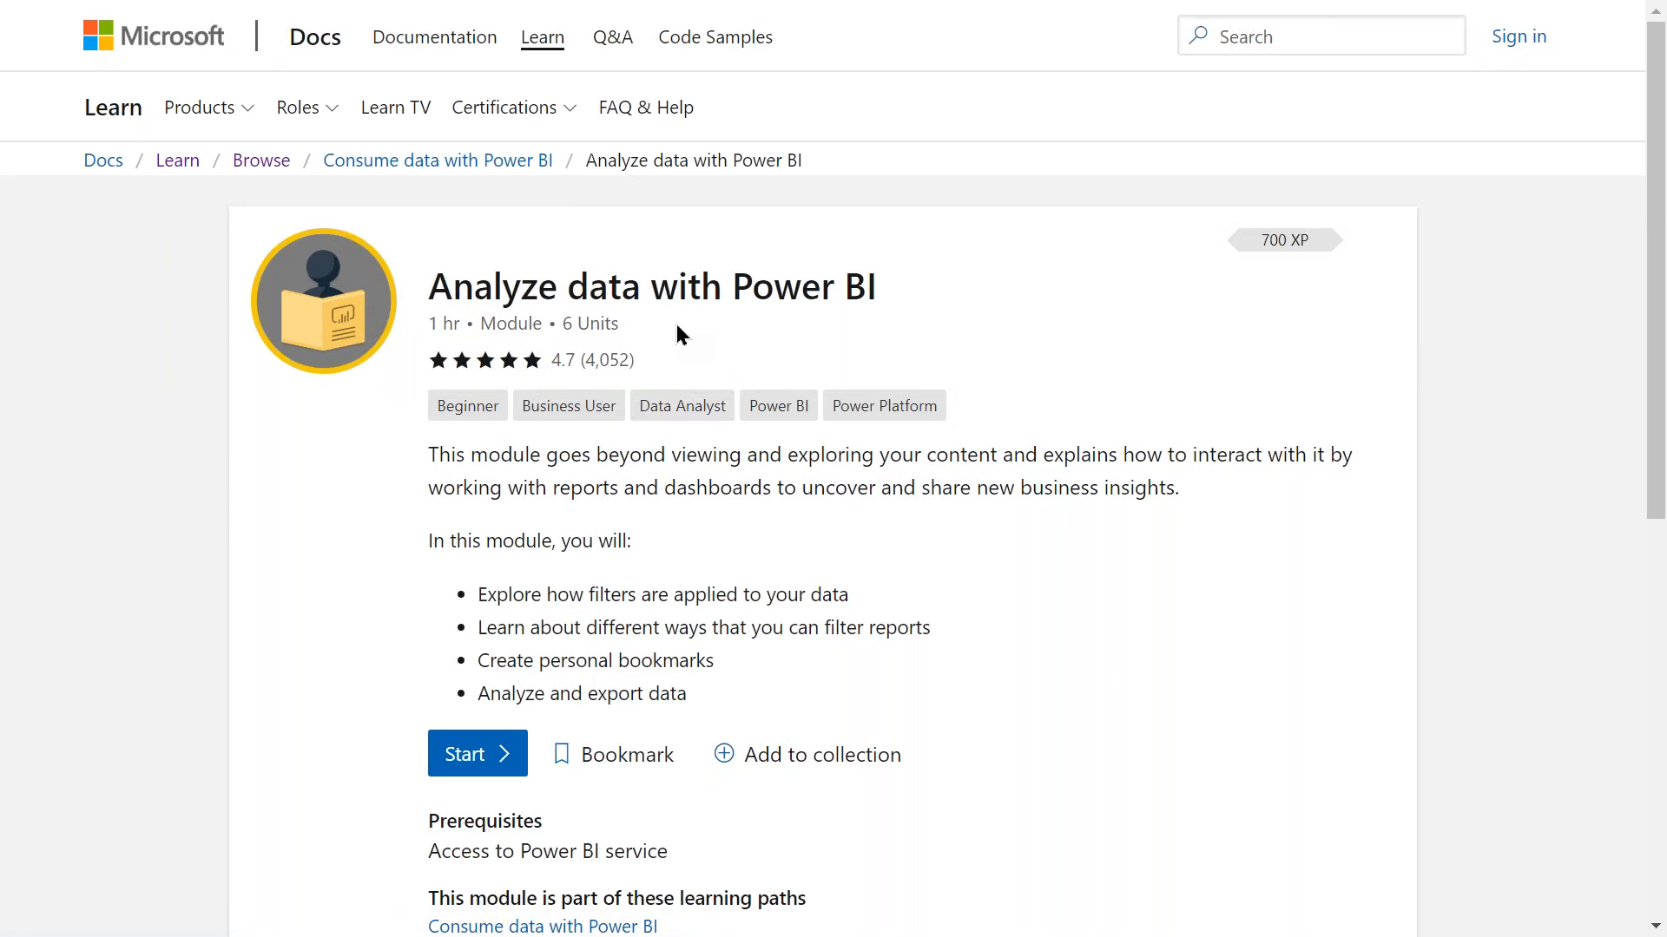
click(480, 179)
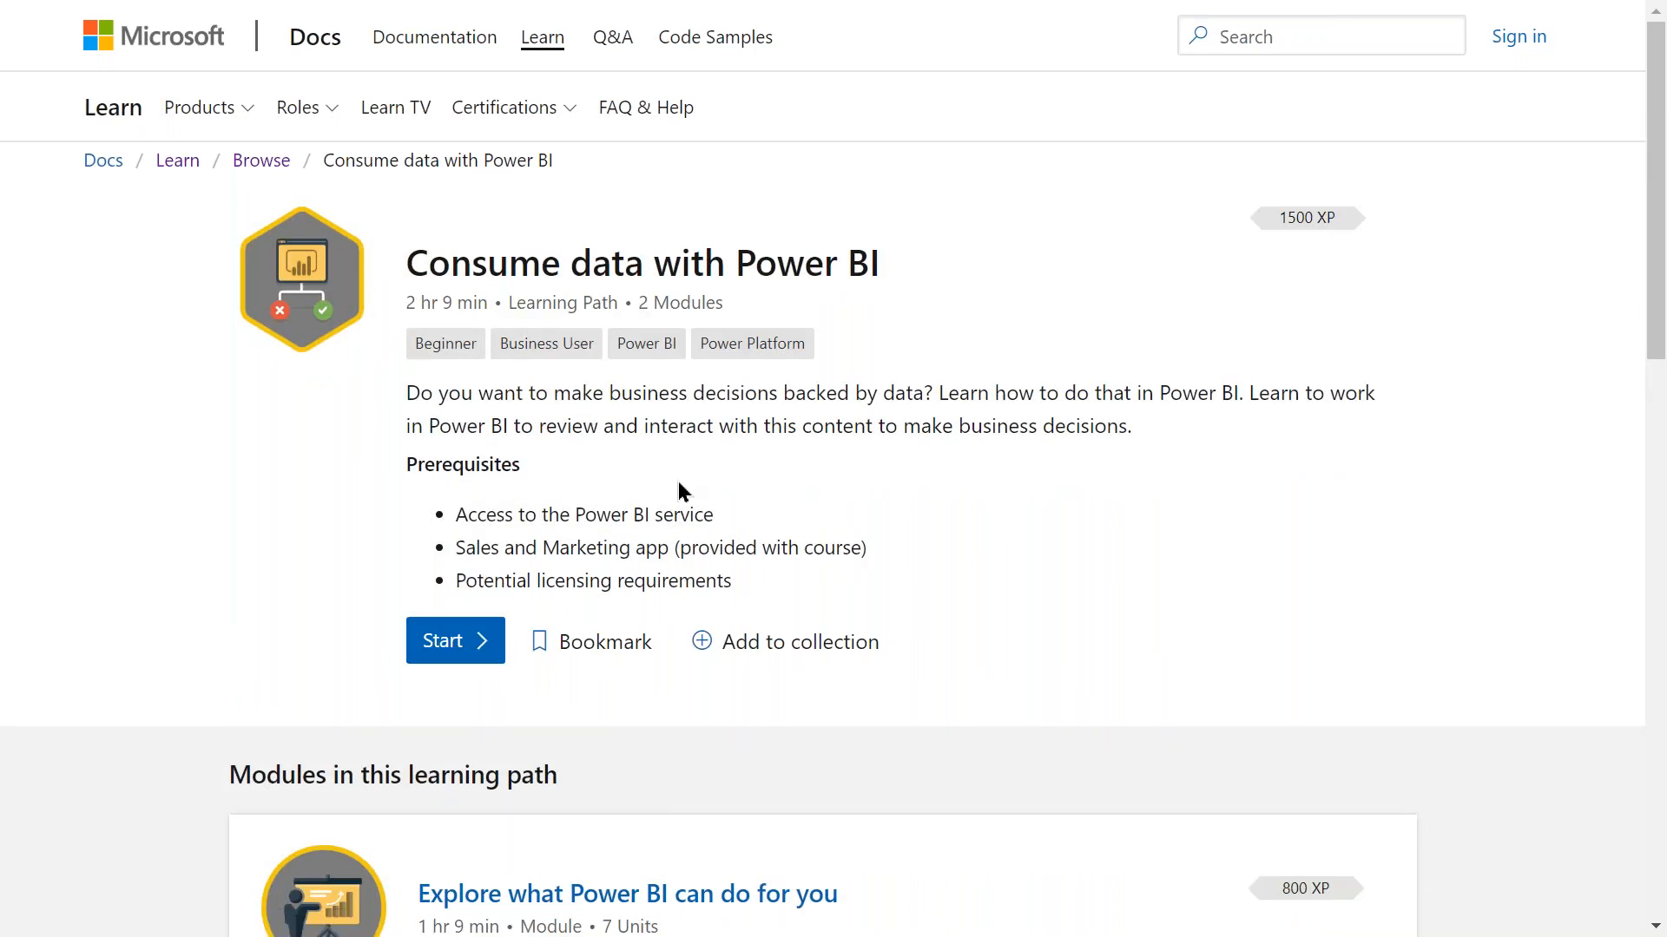
Look over the learning path, then open Microsoft Learn's Browse all catalogue.
scroll(678, 481, down, 5)
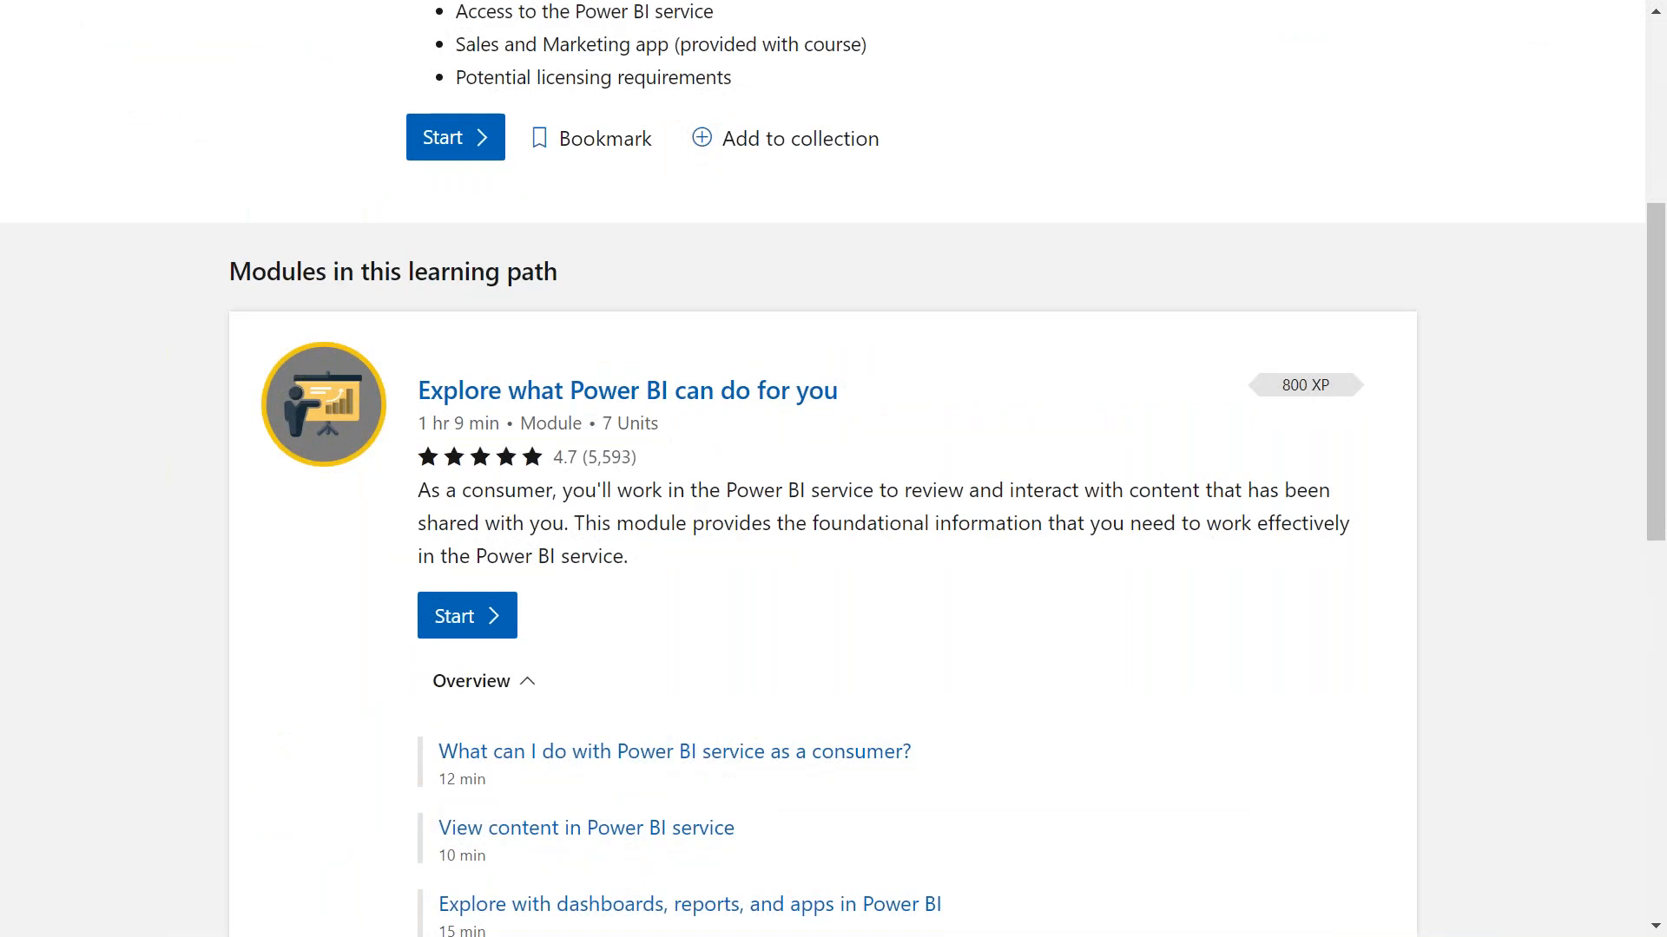
scroll(833, 469, down, 10)
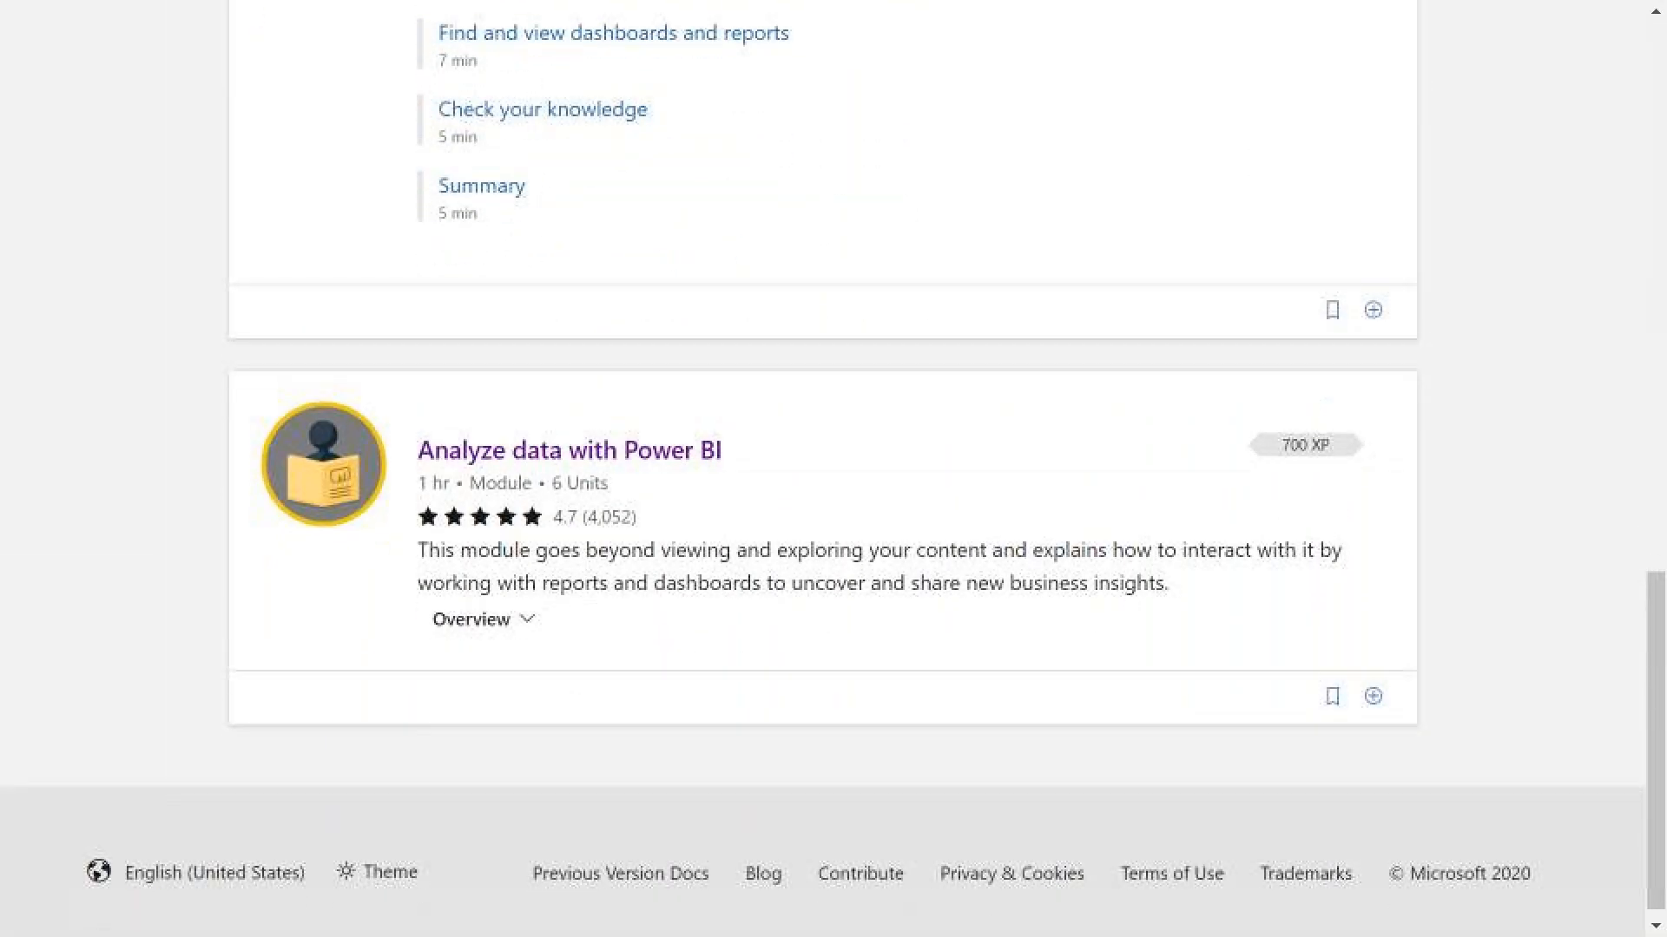
scroll(706, 518, up, 11)
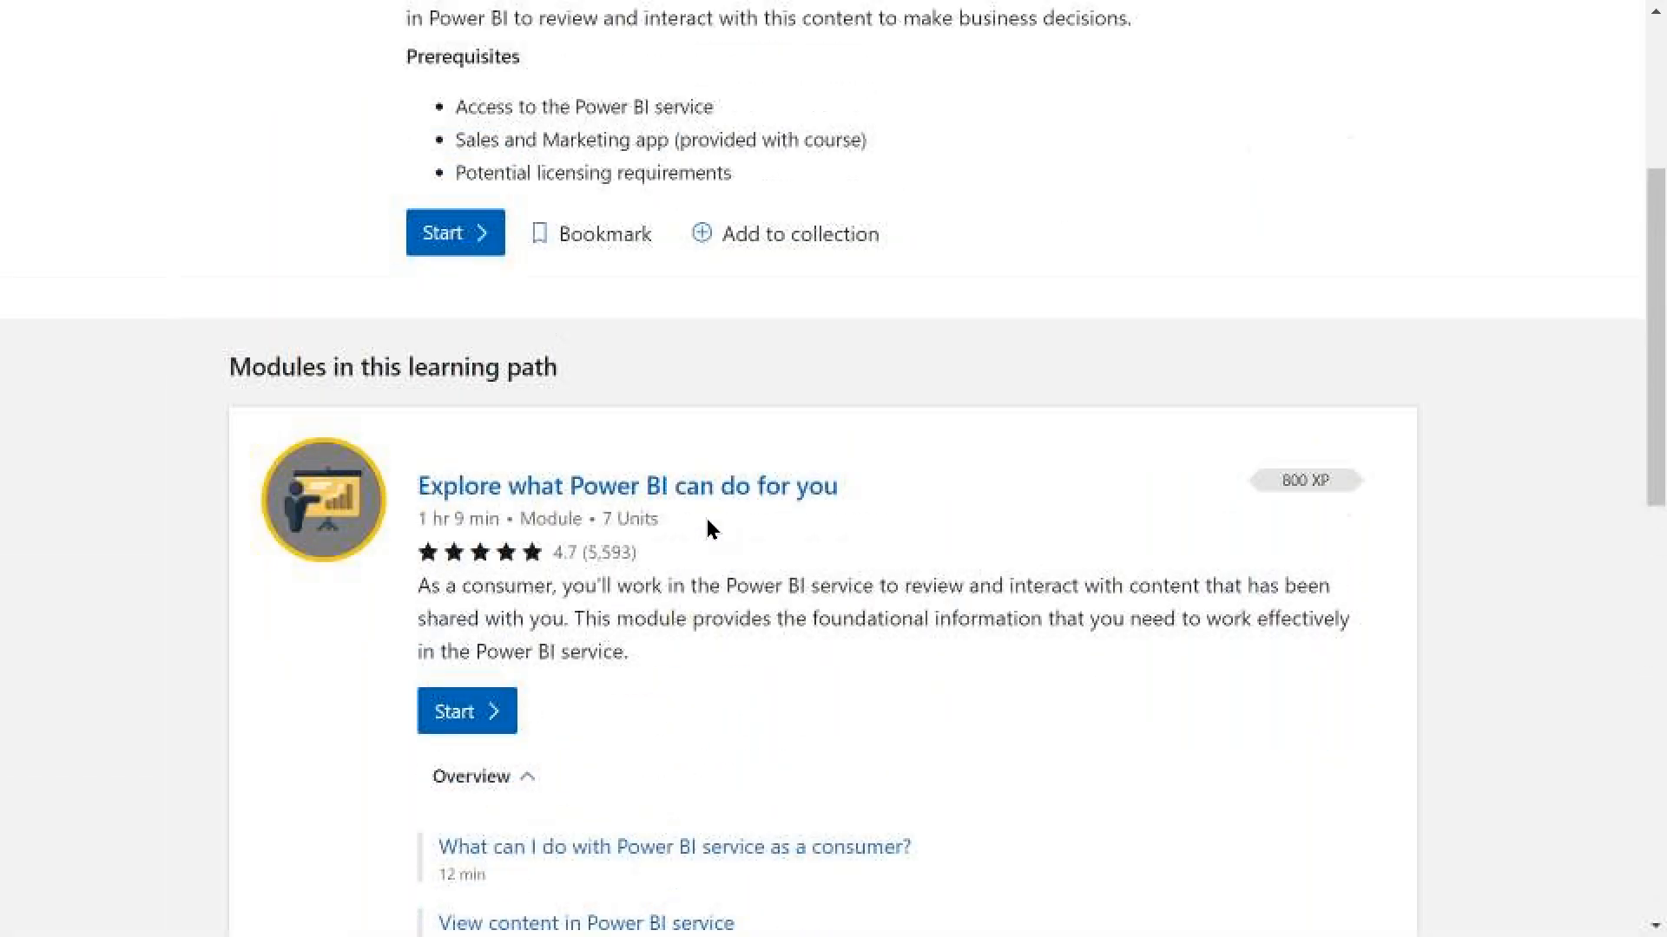
scroll(706, 518, up, 5)
scroll(706, 520, down, 5)
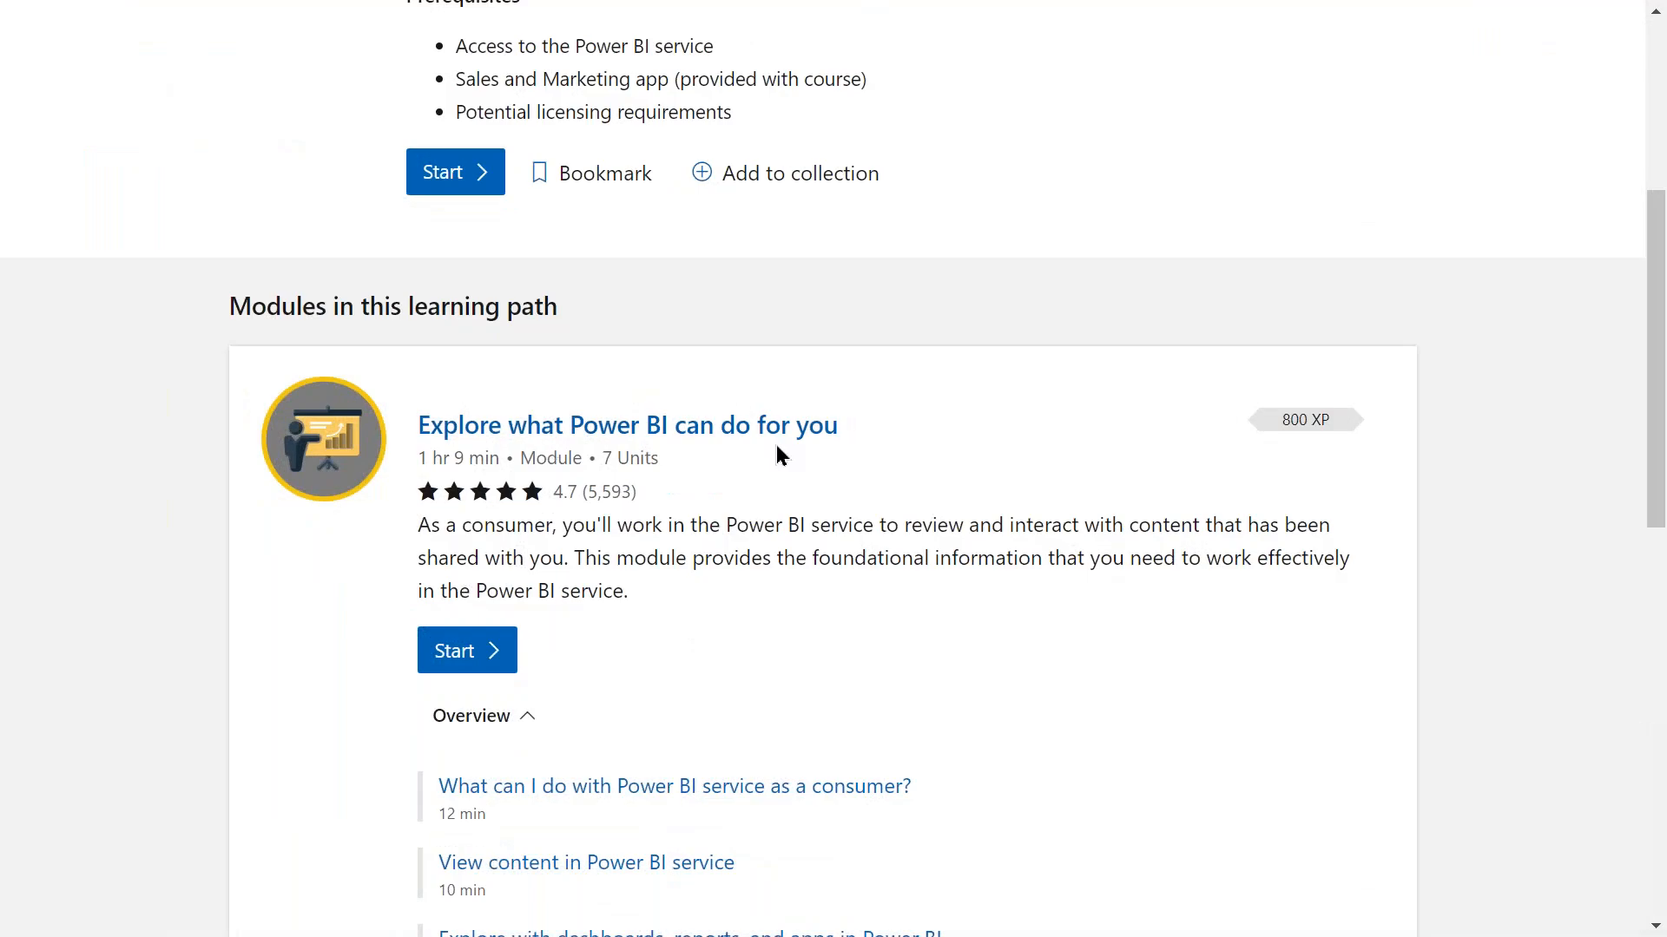
scroll(777, 446, up, 5)
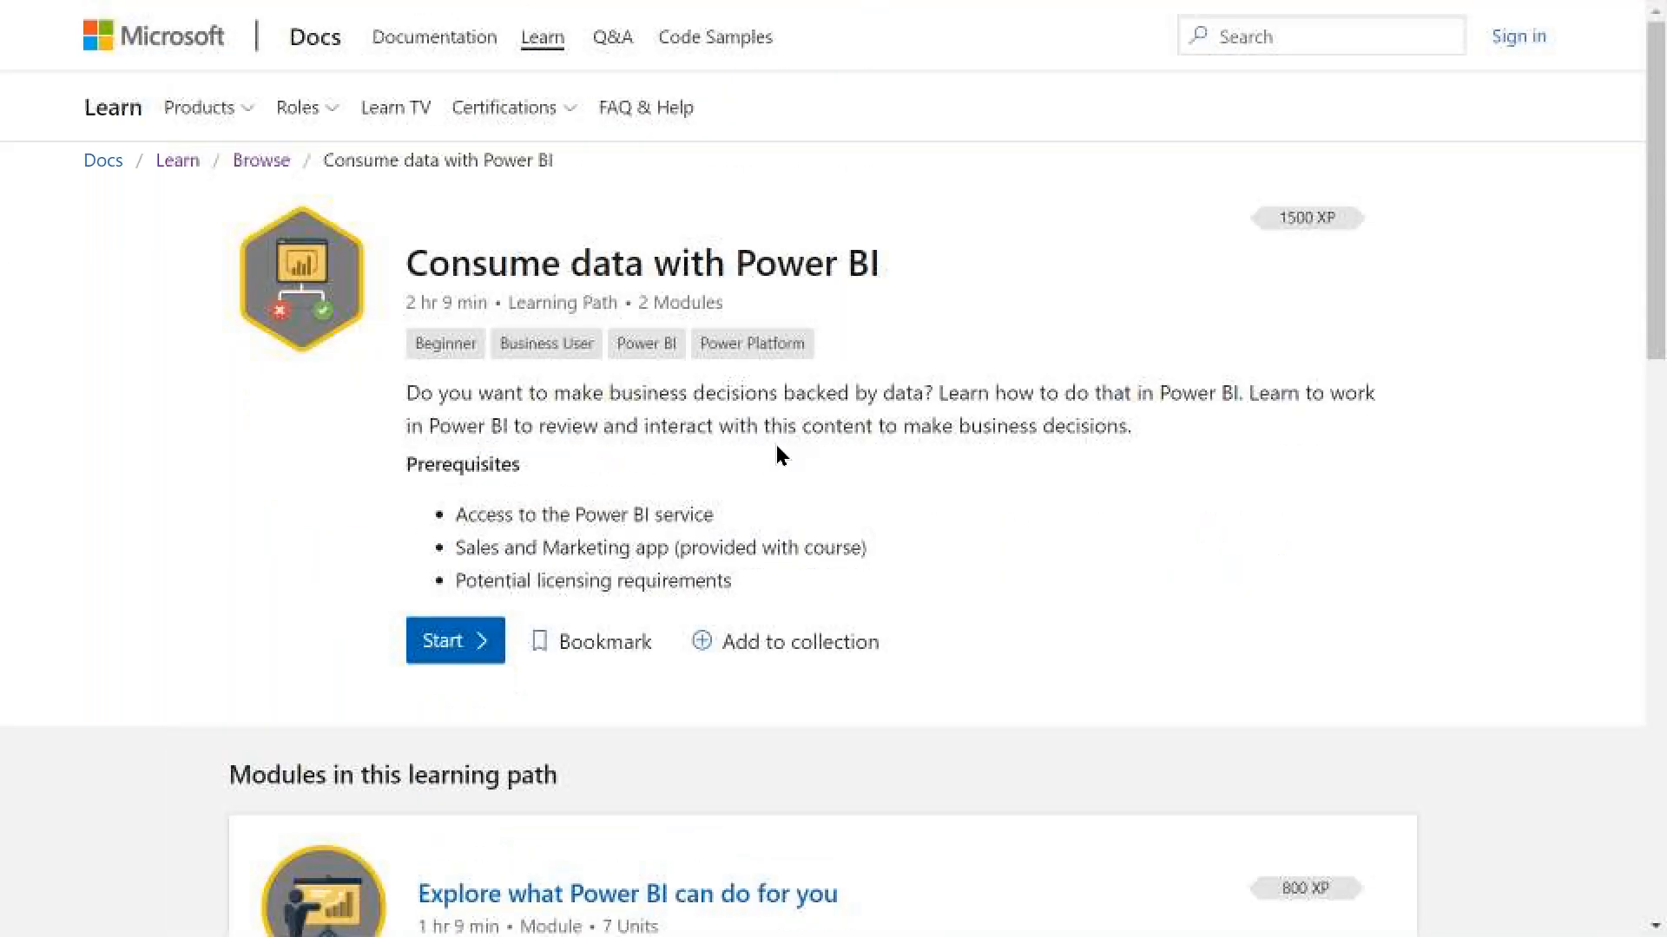
click(261, 165)
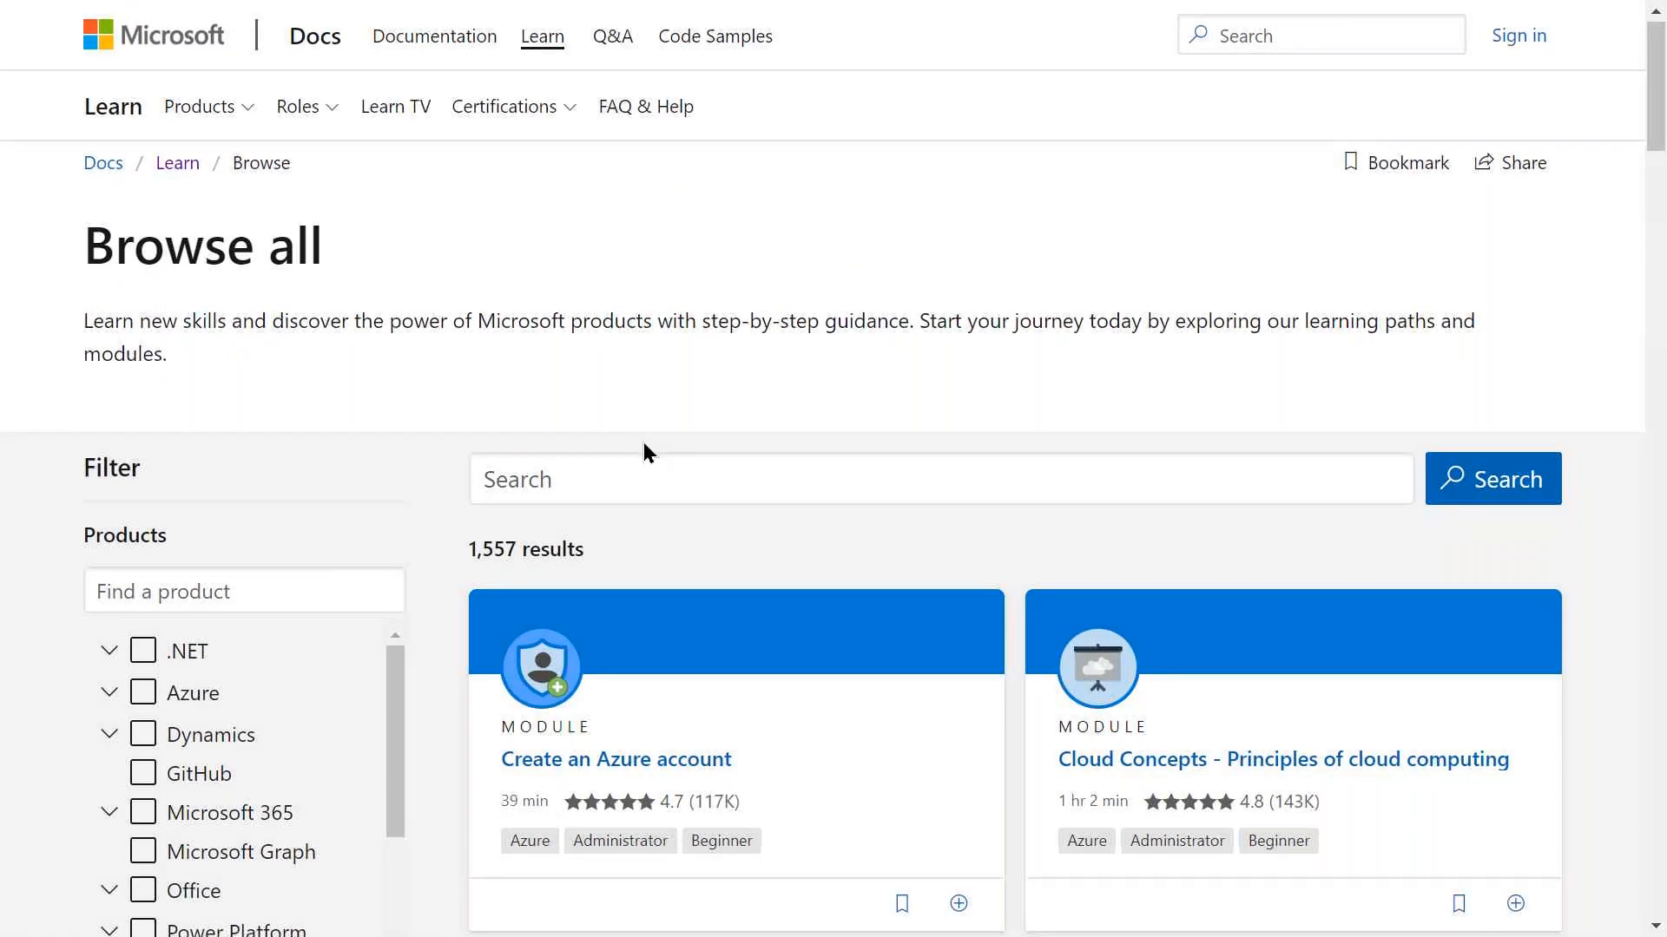
Browse the catalogue's product filter, then exit full-screen and return to the JupyterLab notebook.
scroll(643, 441, down, 4)
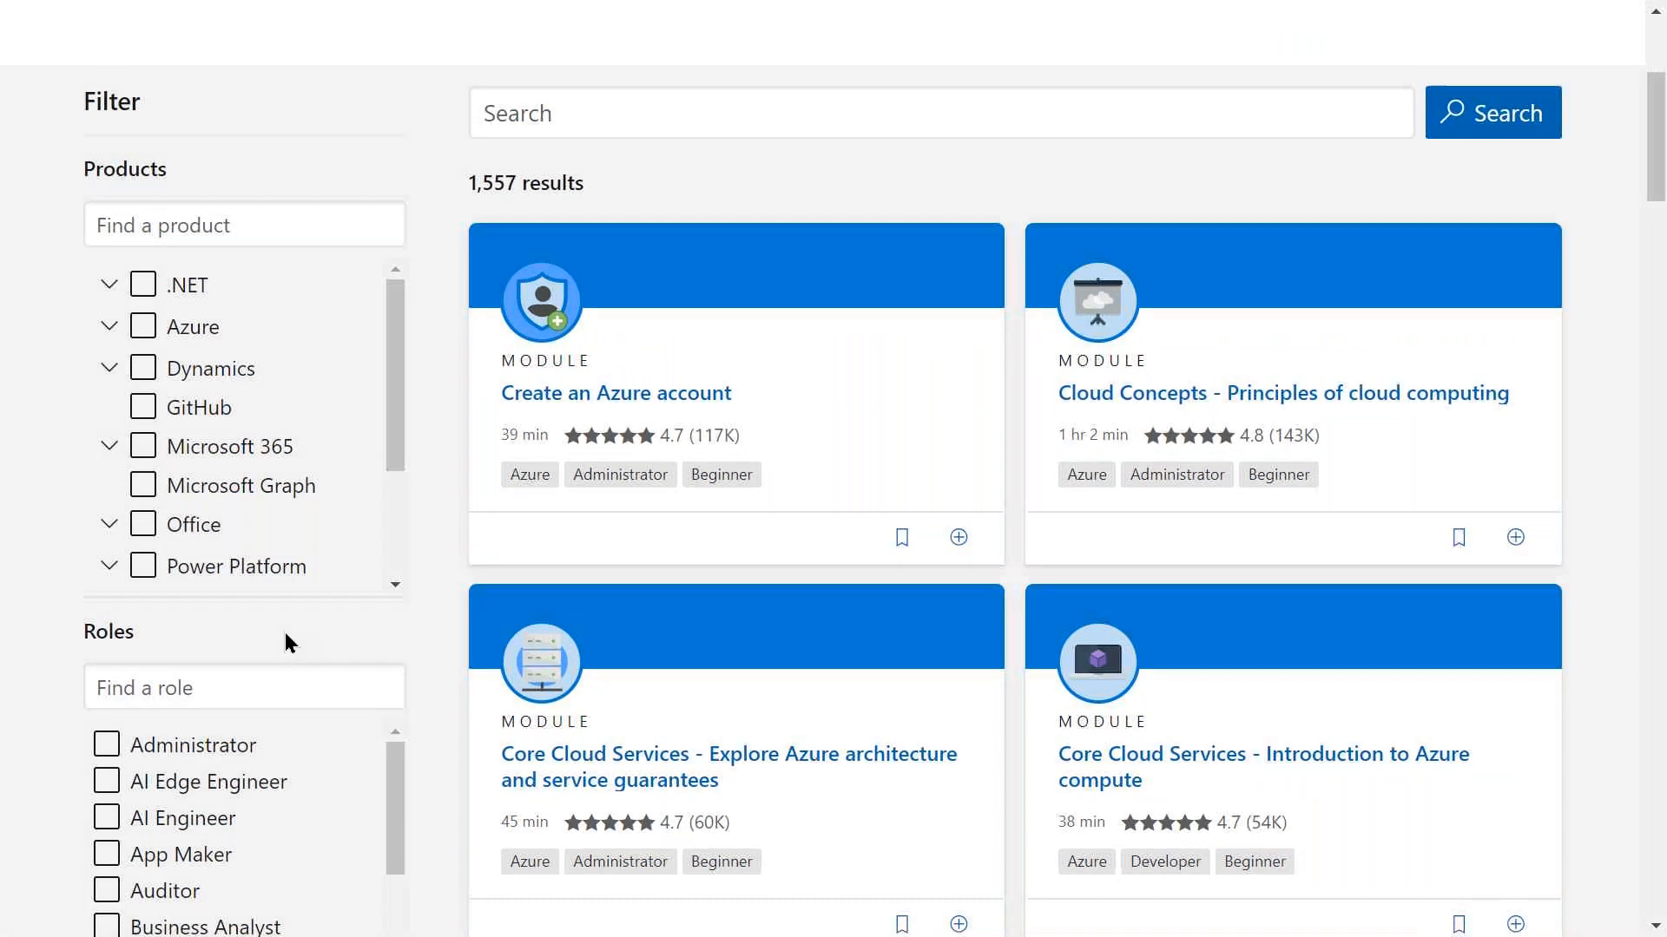
scroll(287, 636, down, 10)
scroll(286, 640, down, 1)
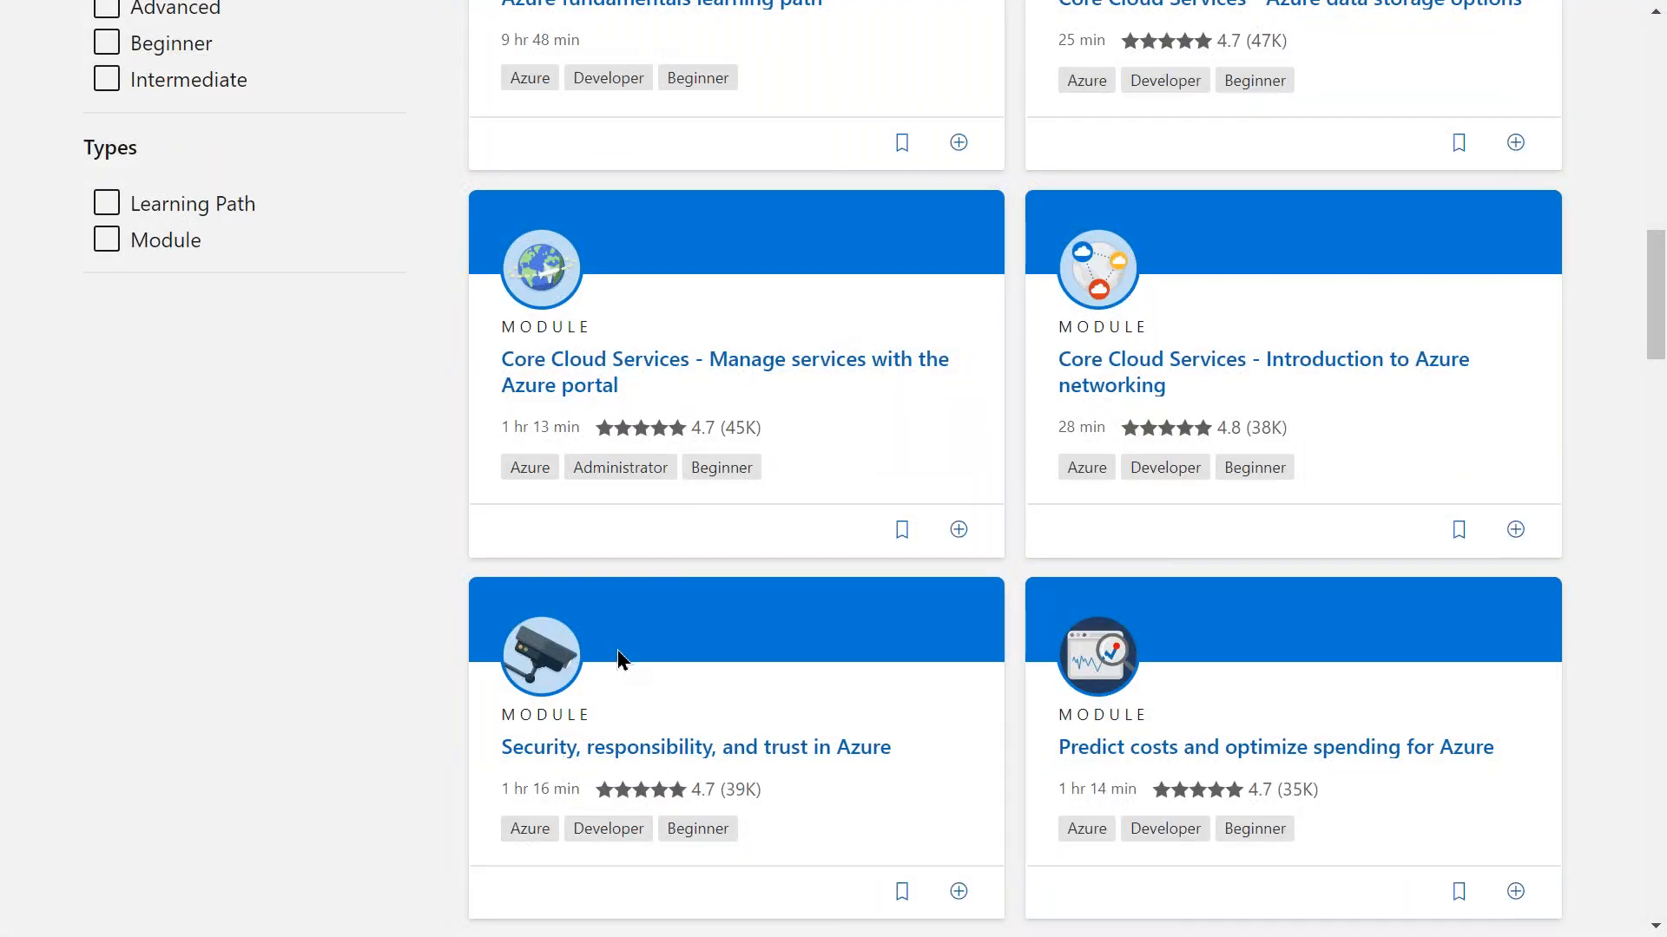
scroll(610, 645, up, 12)
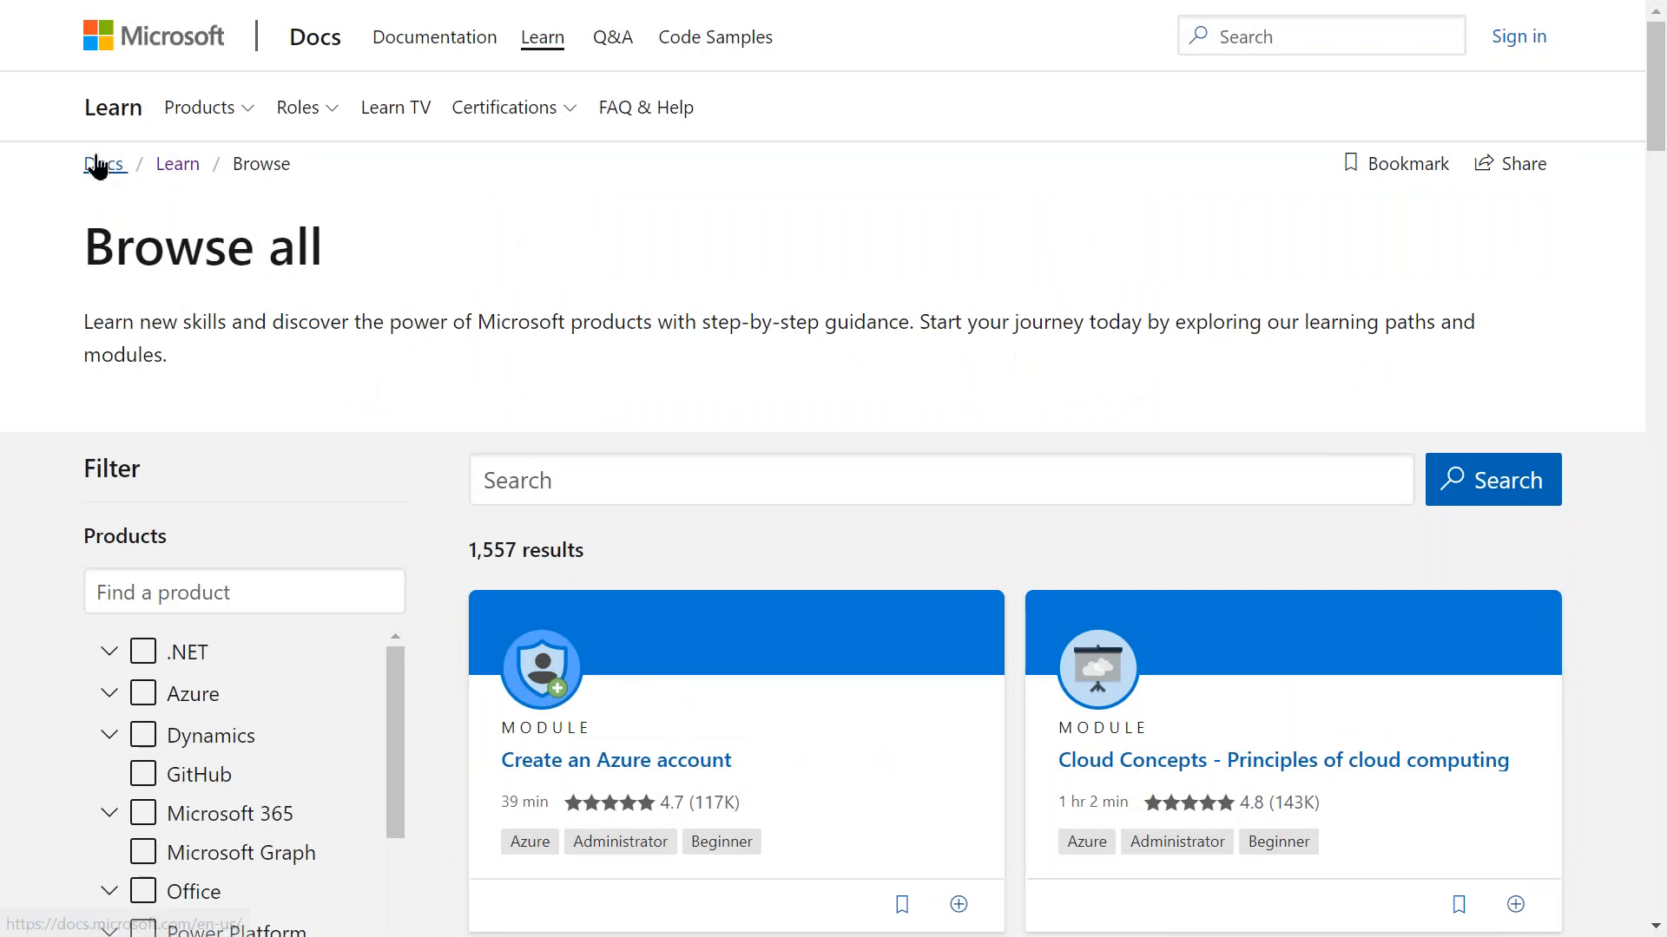
click(323, 593)
scroll(323, 593, down, 1)
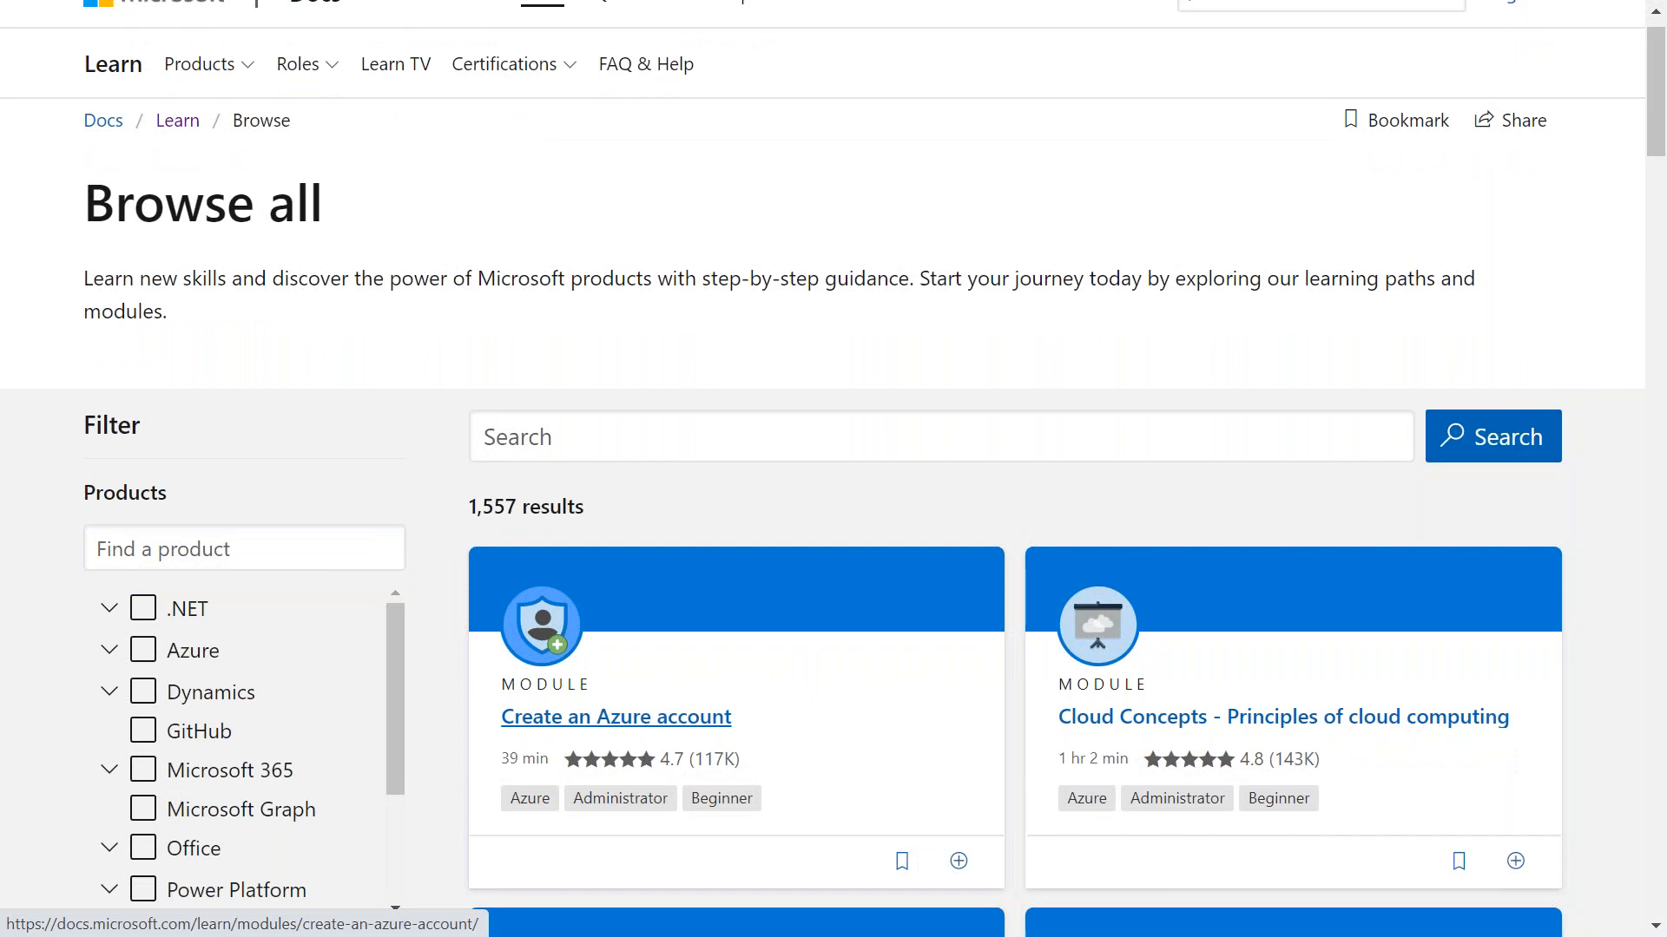
key(F11)
click(106, 24)
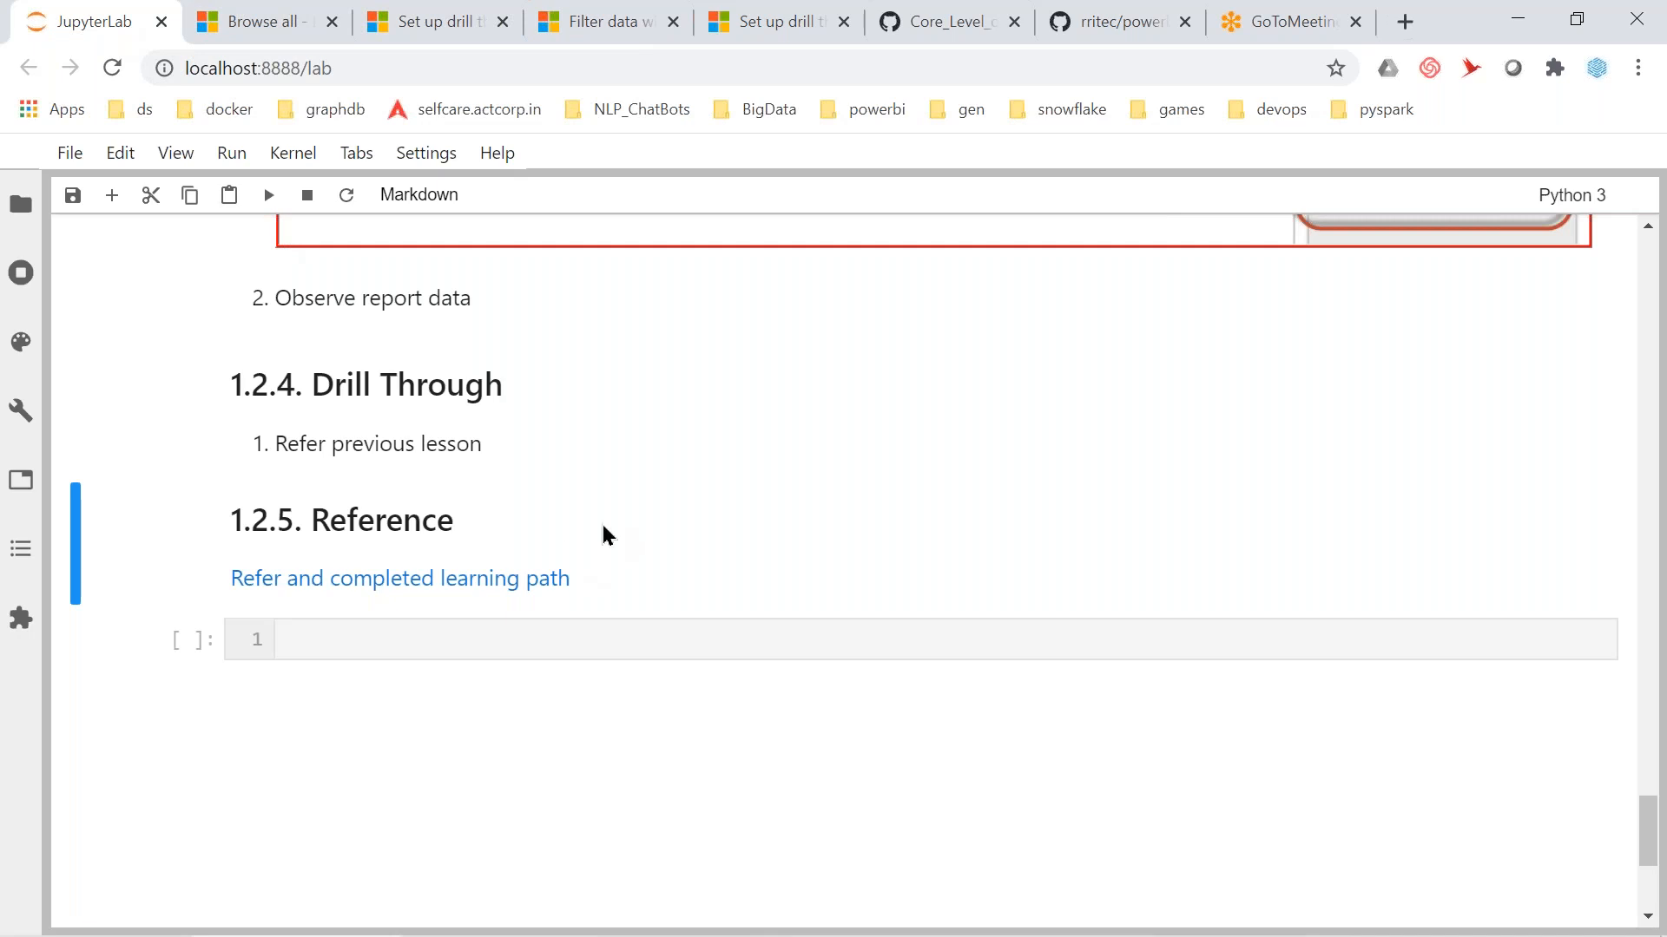
Scroll up to section 1.1 Grouping with its Segment (groups) example.
scroll(645, 471, up, 20)
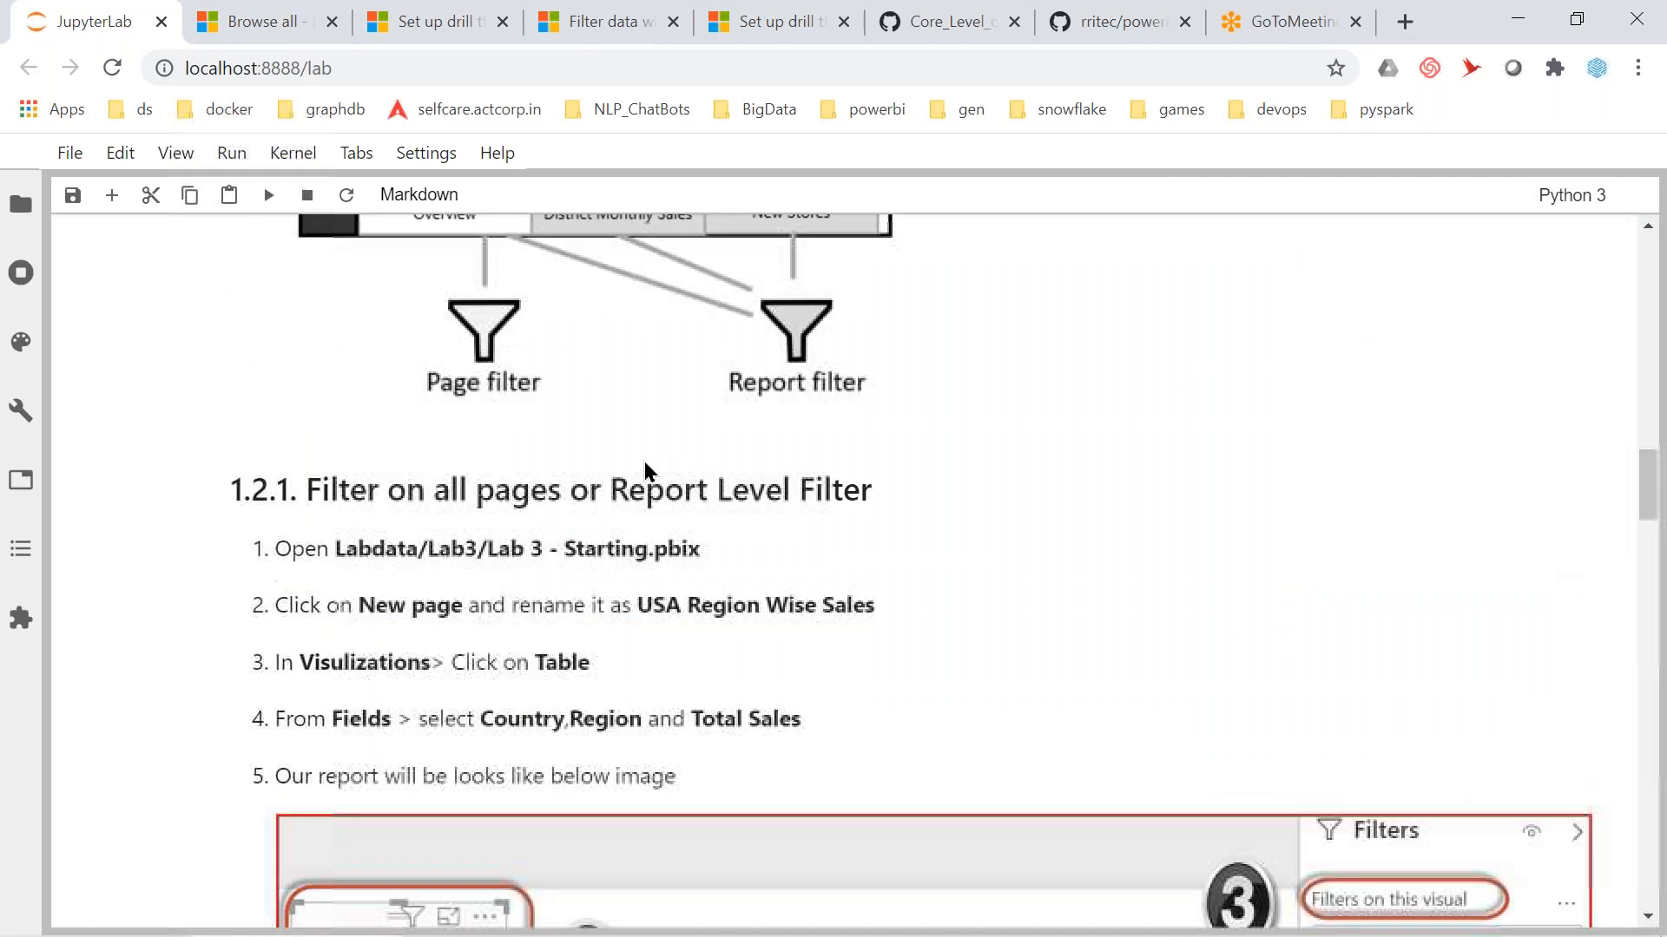
scroll(645, 471, up, 1)
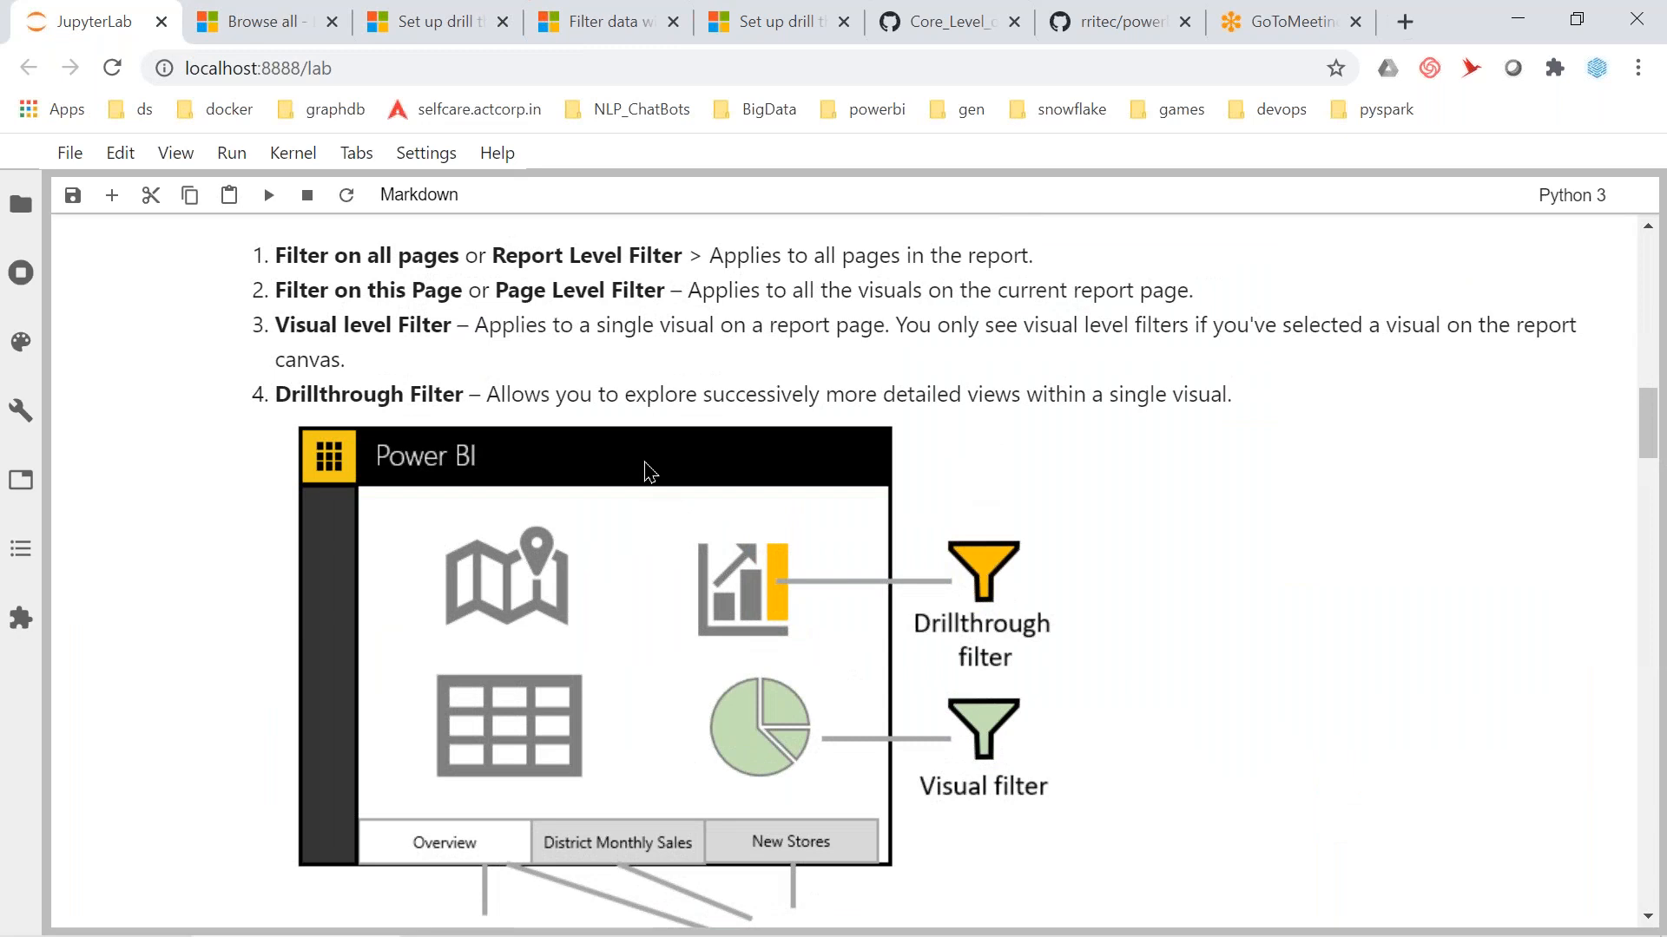
scroll(649, 471, up, 3)
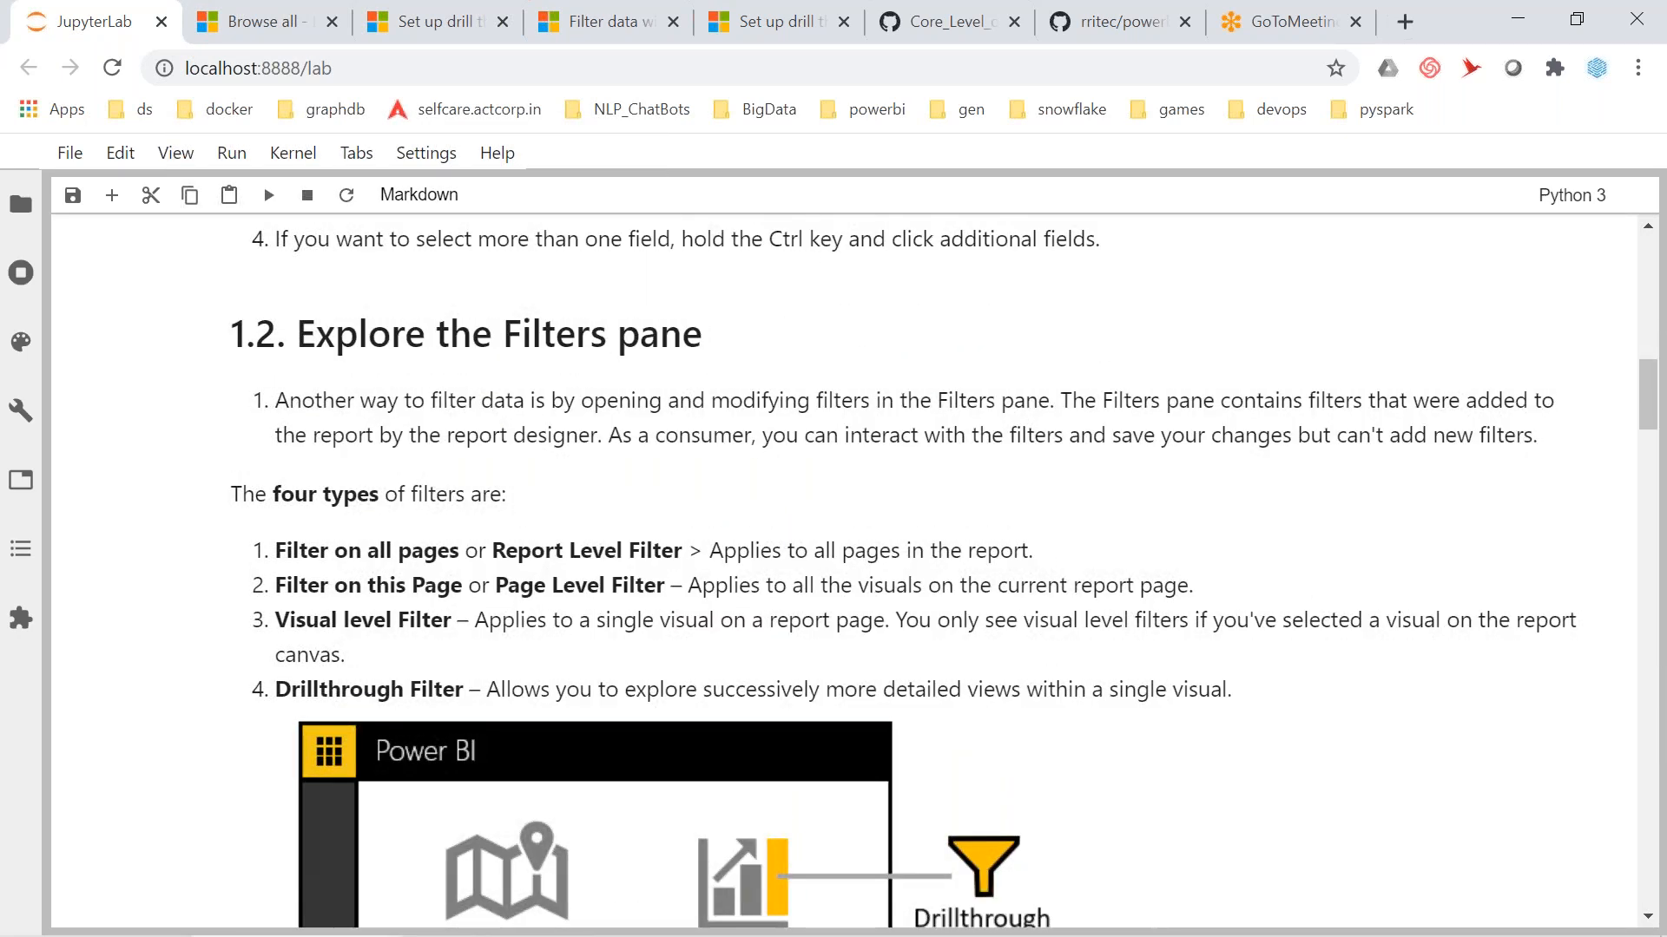
scroll(855, 676, down, 5)
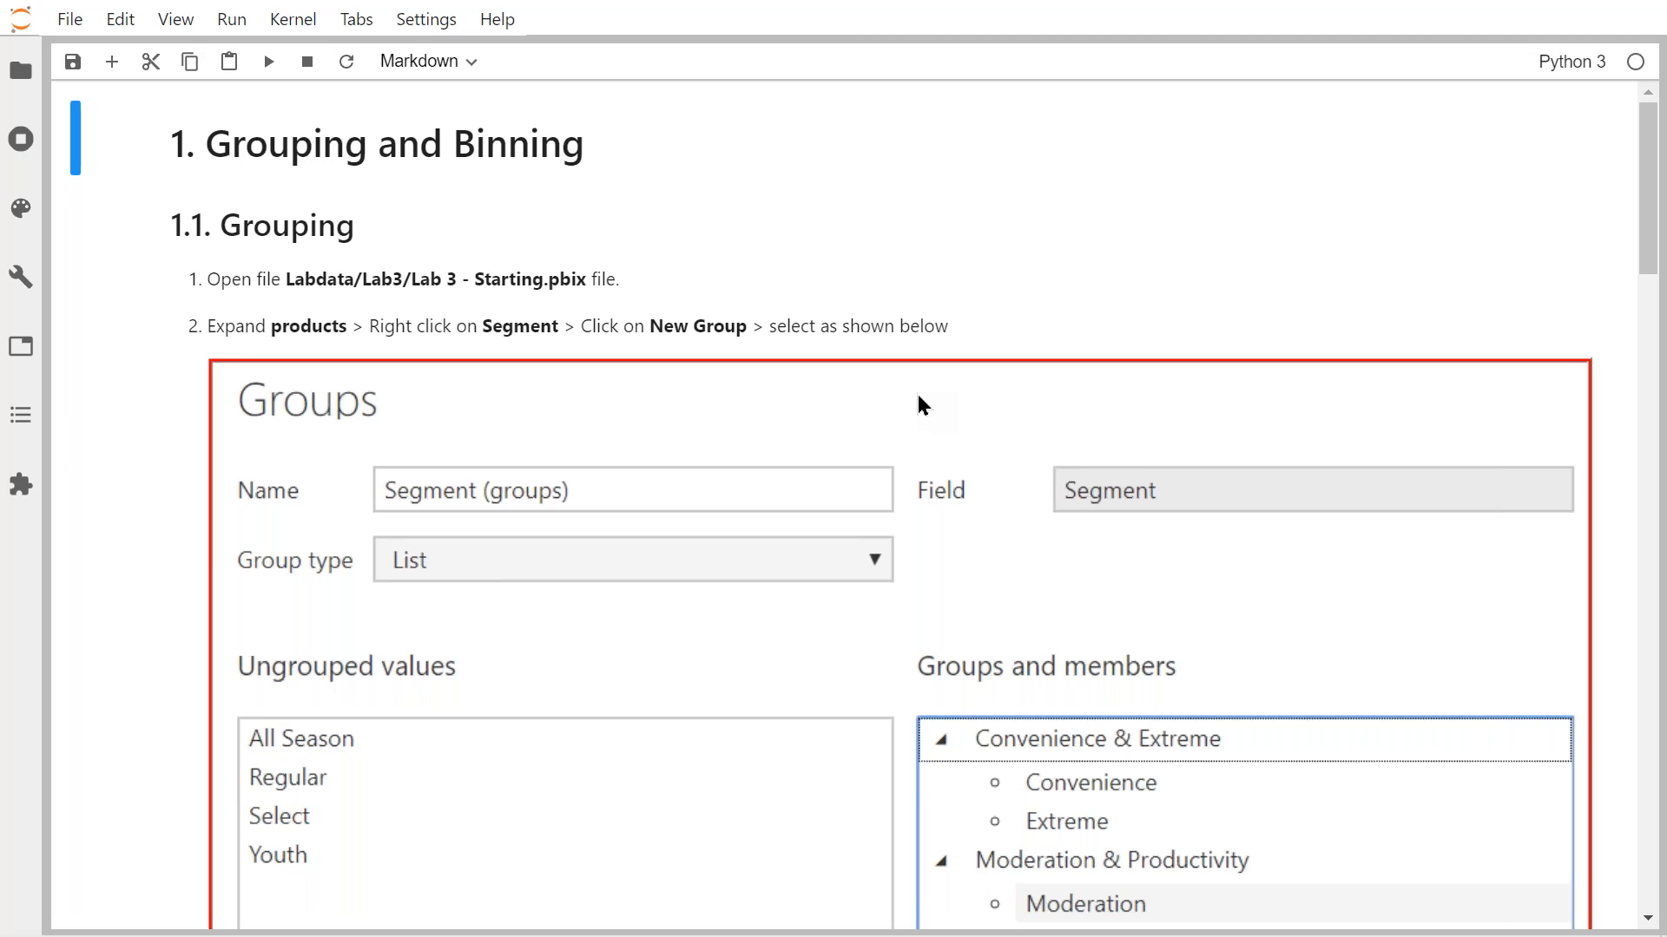
Look over the Segment groups screenshot, then return to the Lab 4 - Starting report.
scroll(920, 347, down, 3)
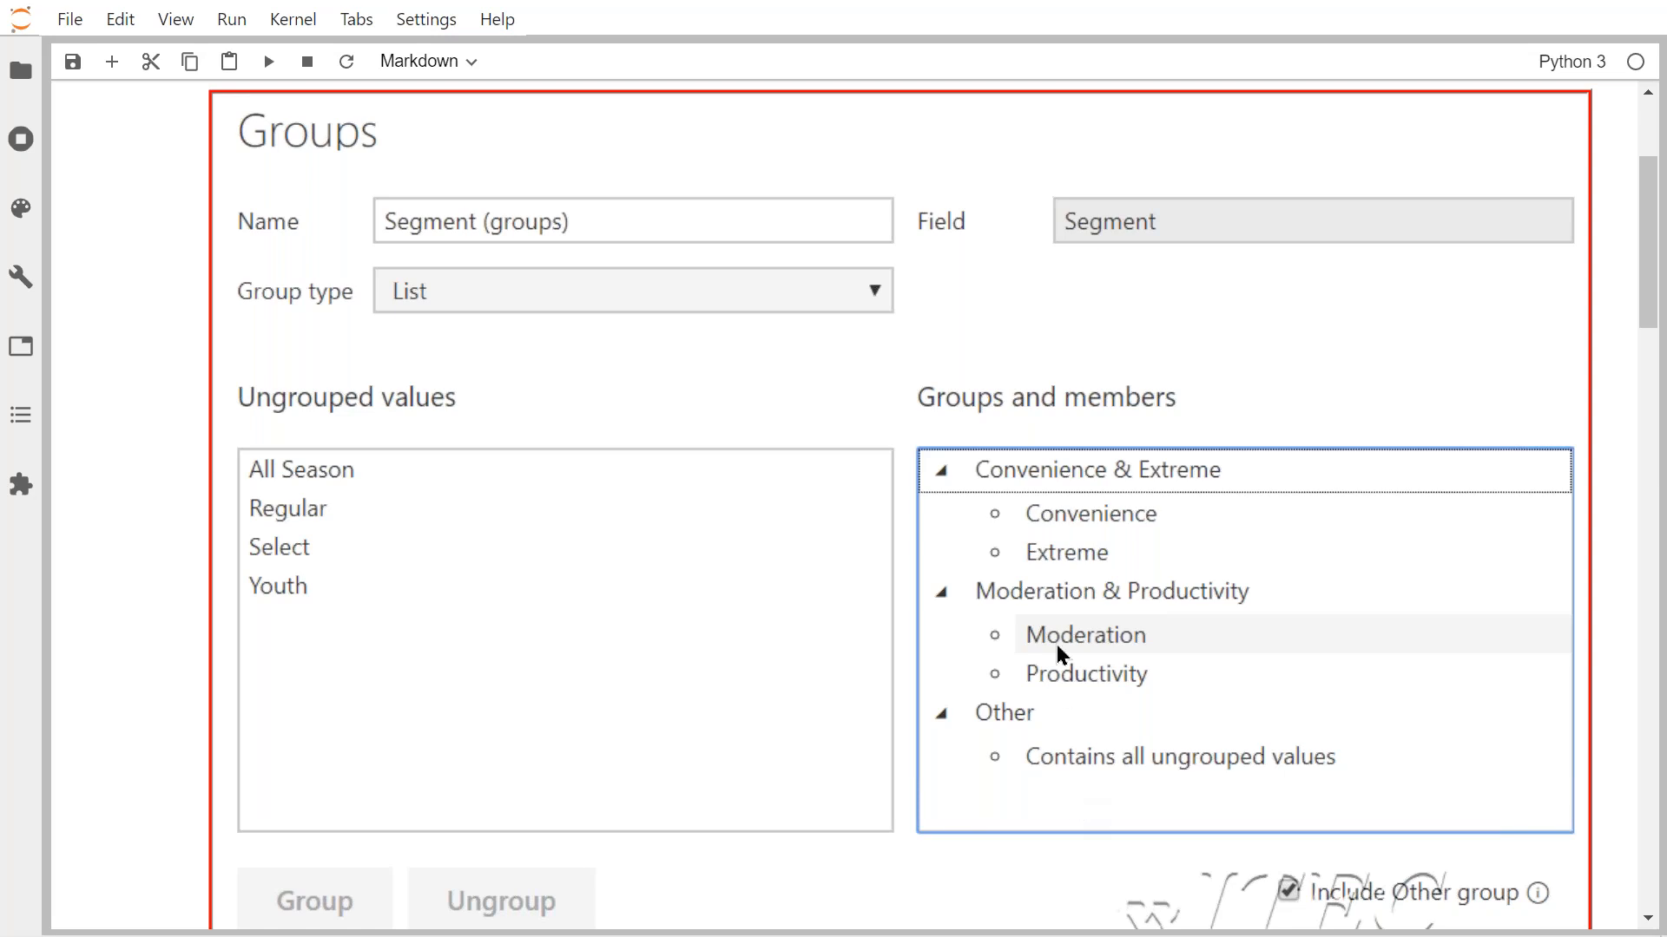
scroll(1055, 644, up, 3)
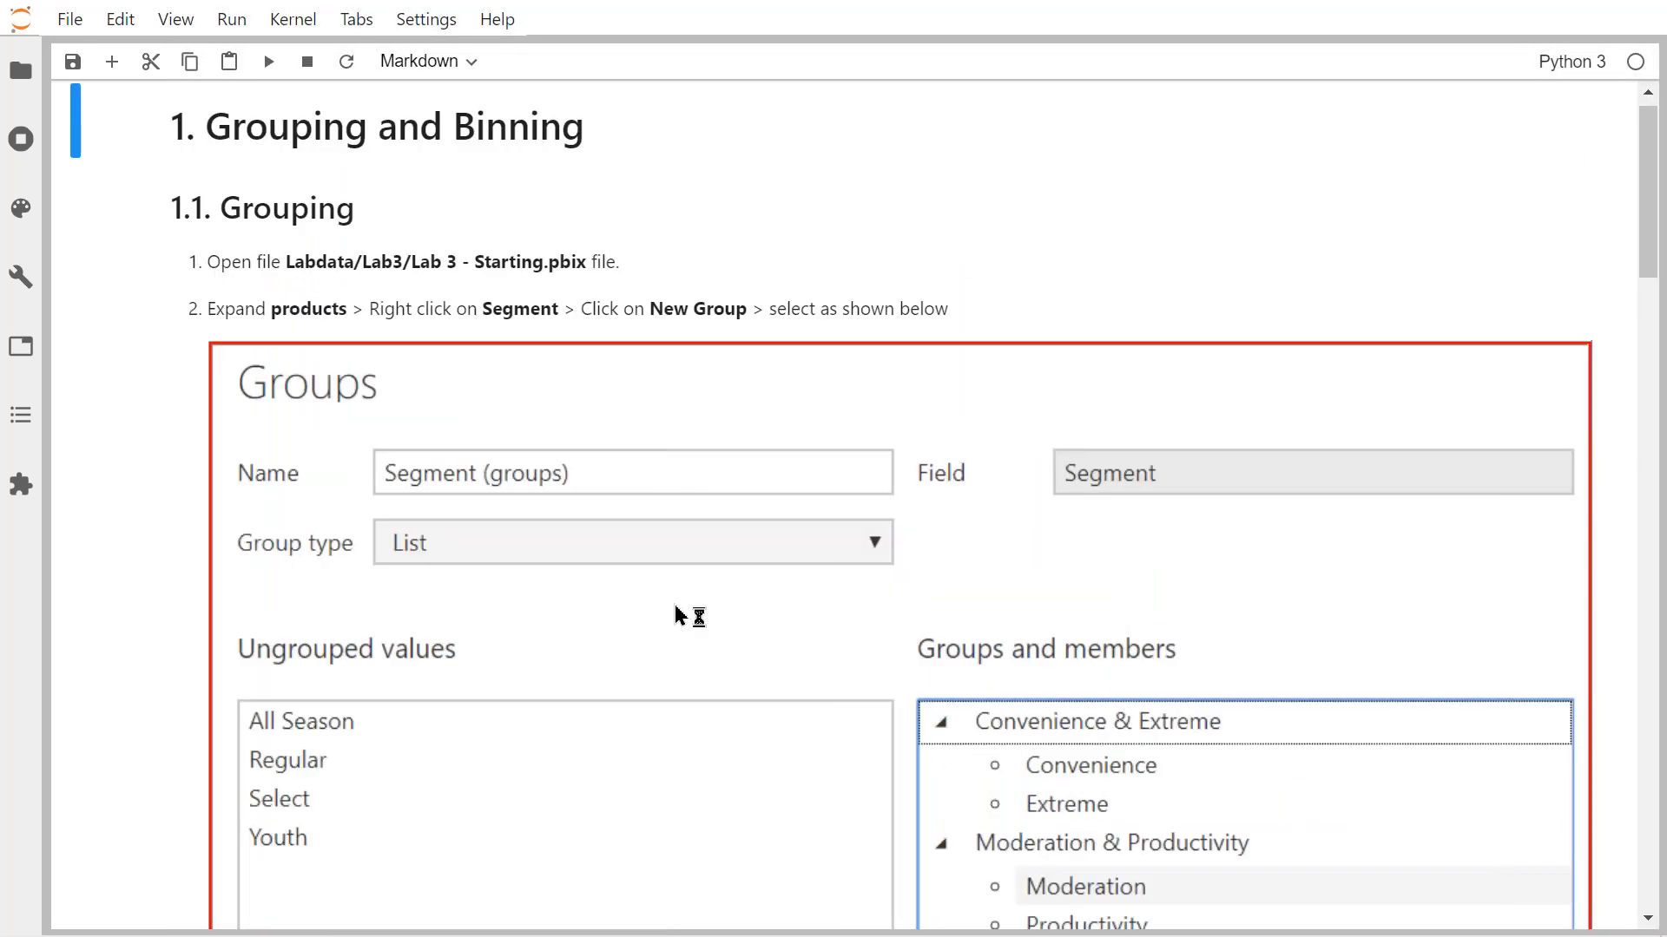
key(alt+Tab)
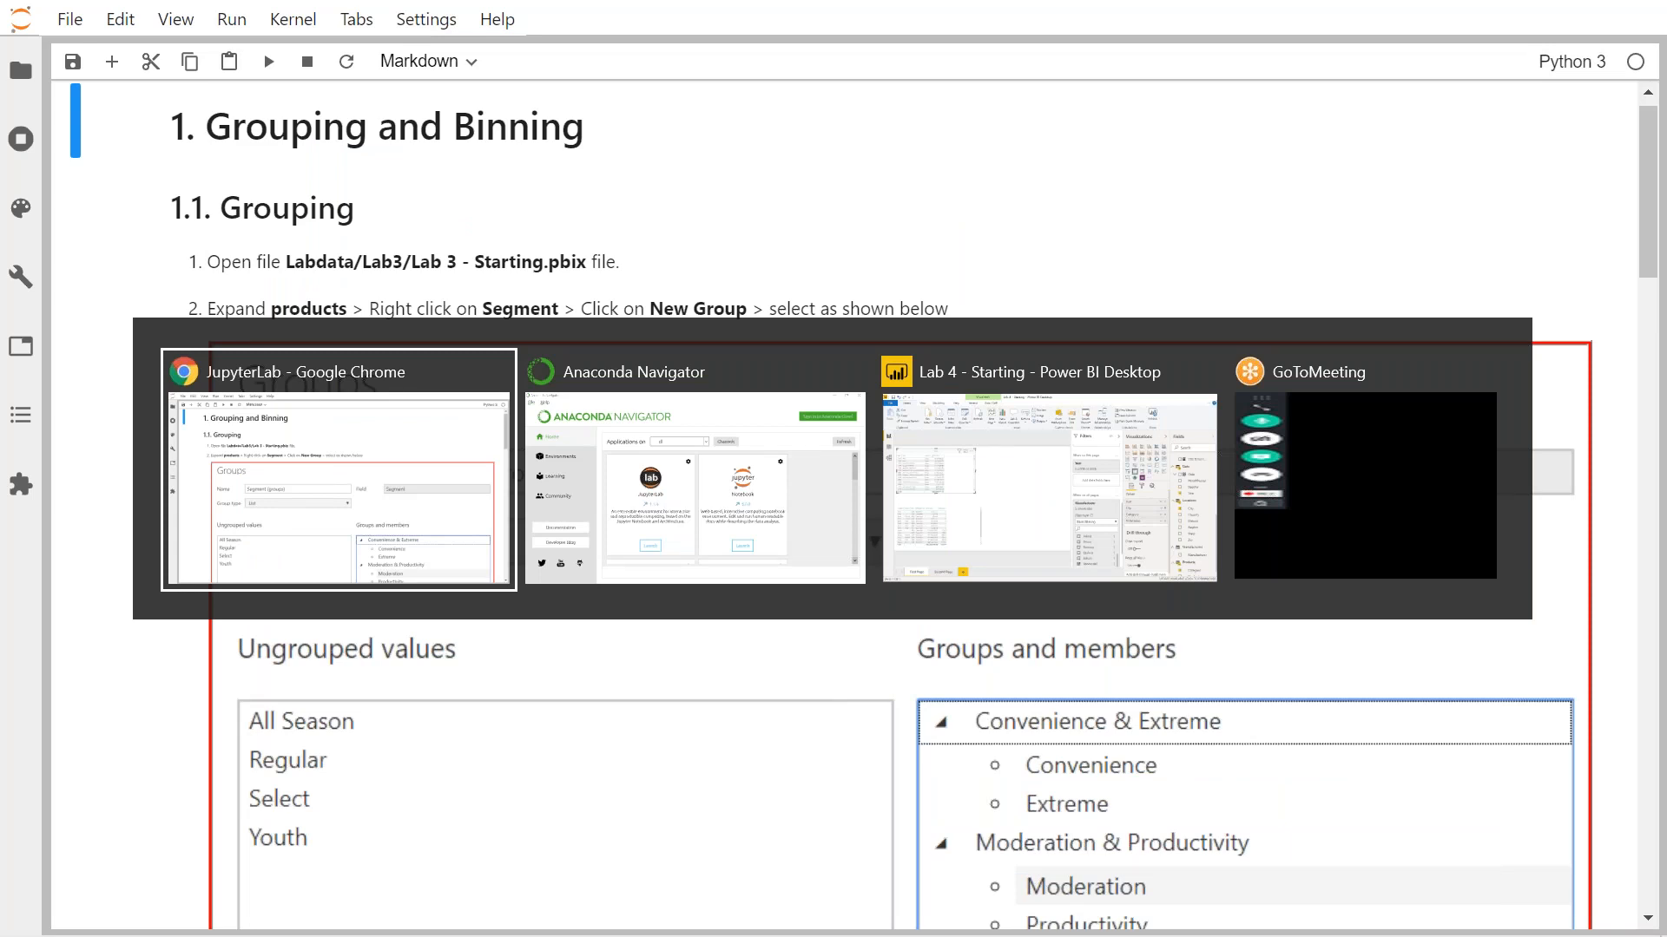
click(1010, 492)
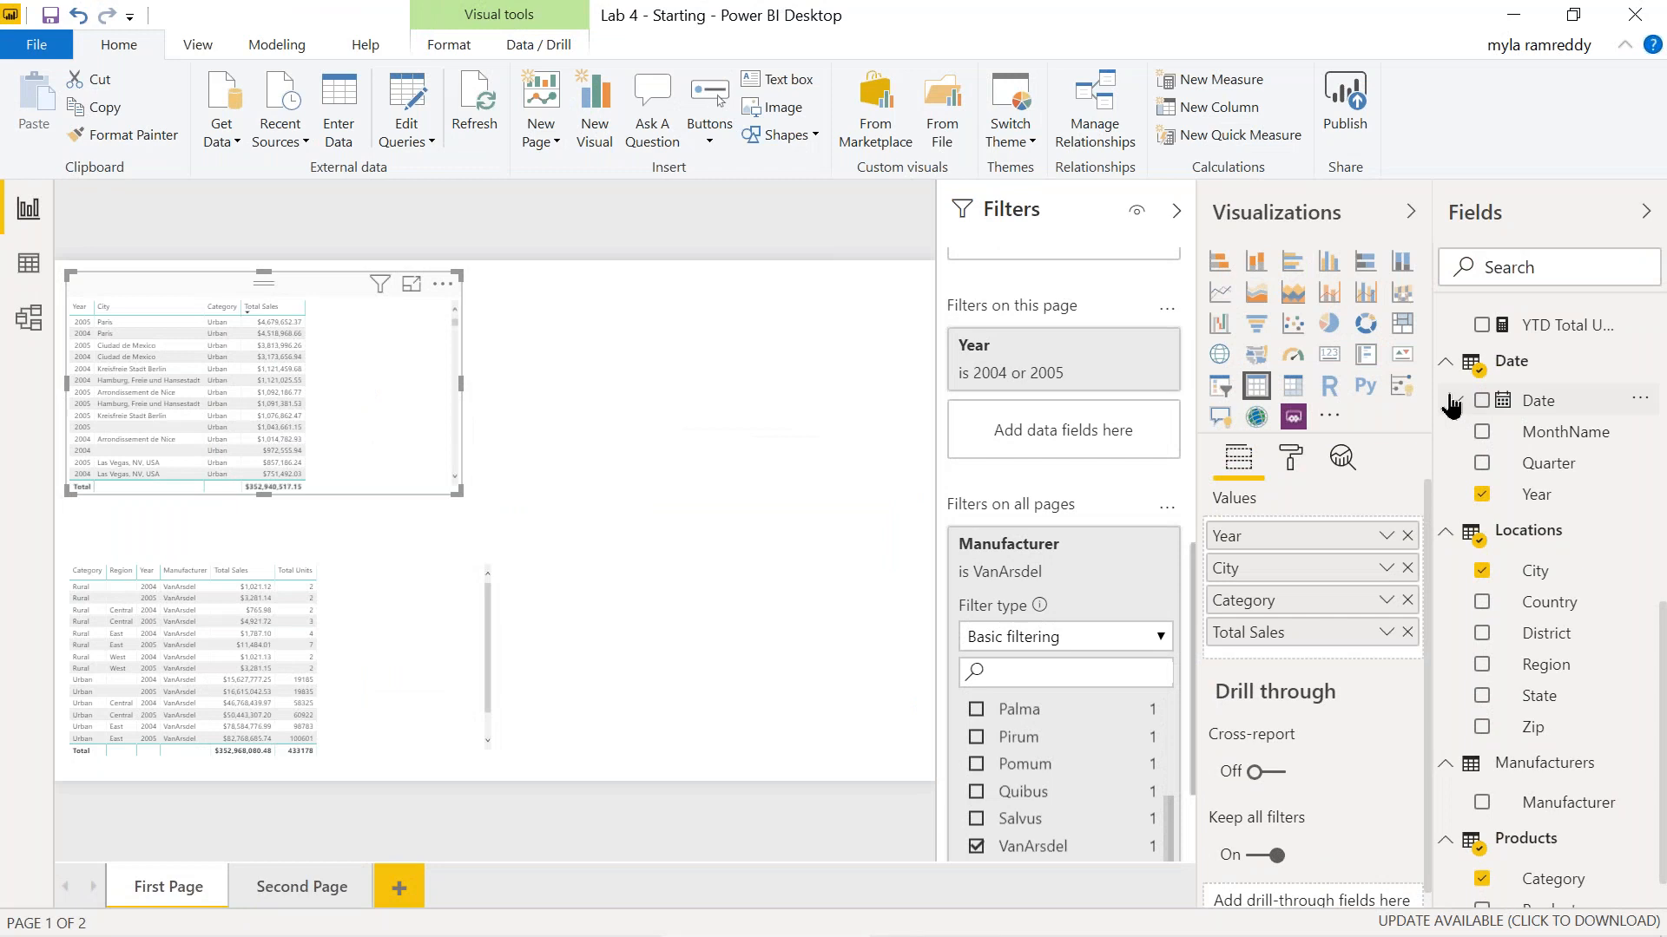
Choose New group from the Products Segment field's options menu.
scroll(1550, 798, down, 1)
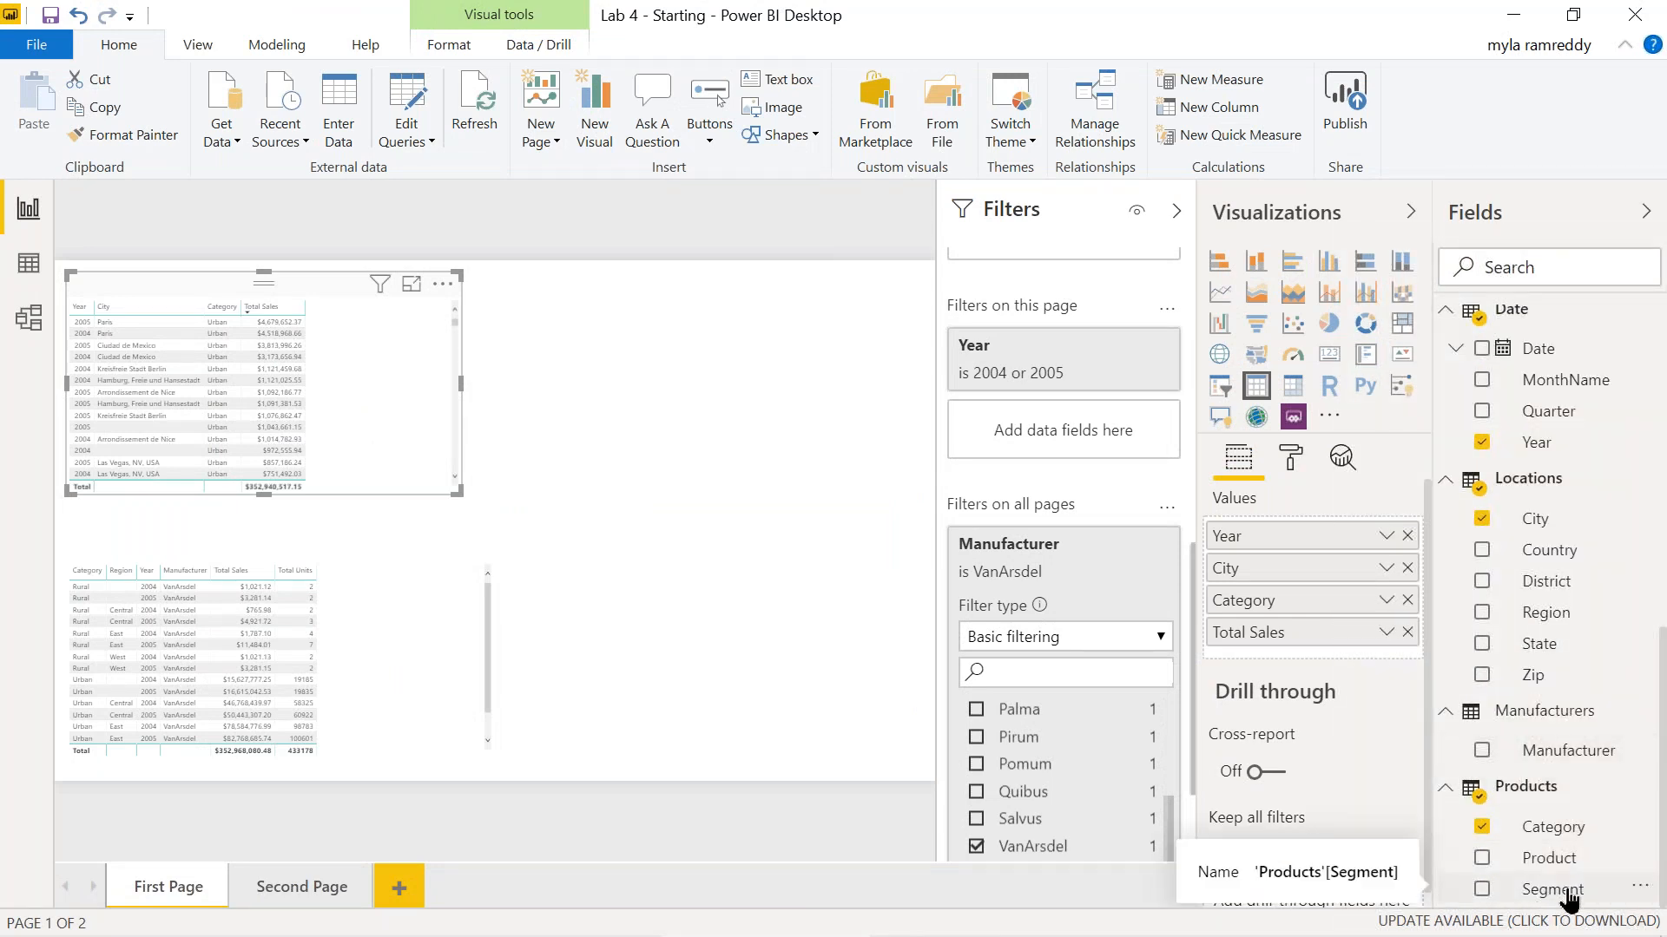
click(1637, 893)
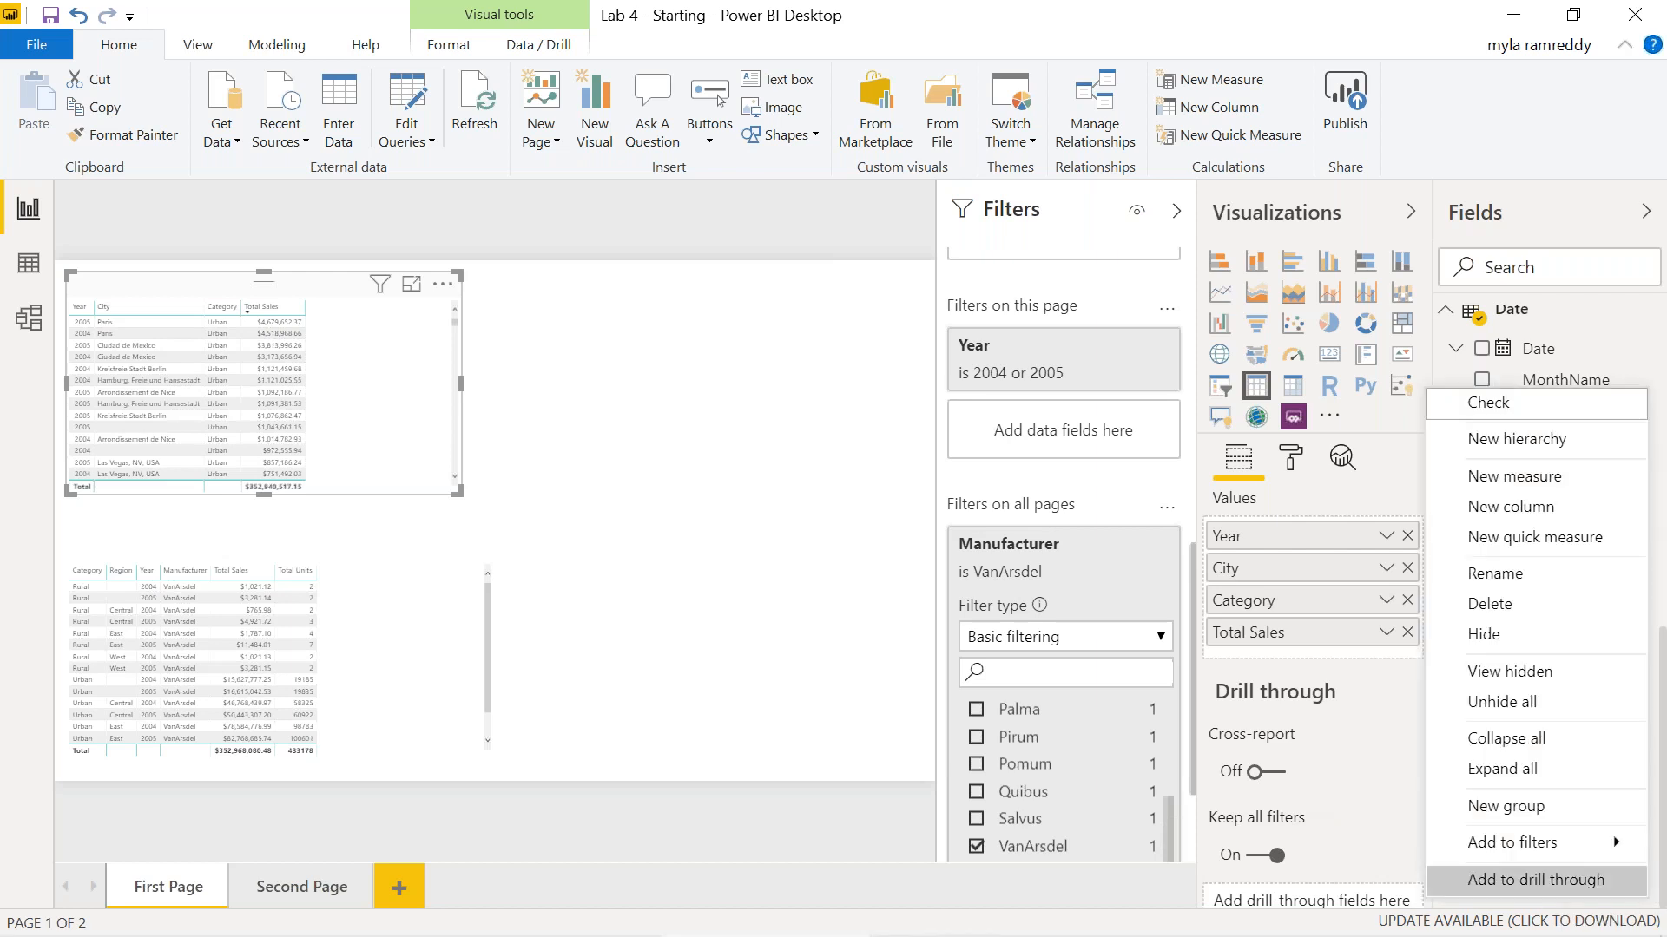
click(1545, 805)
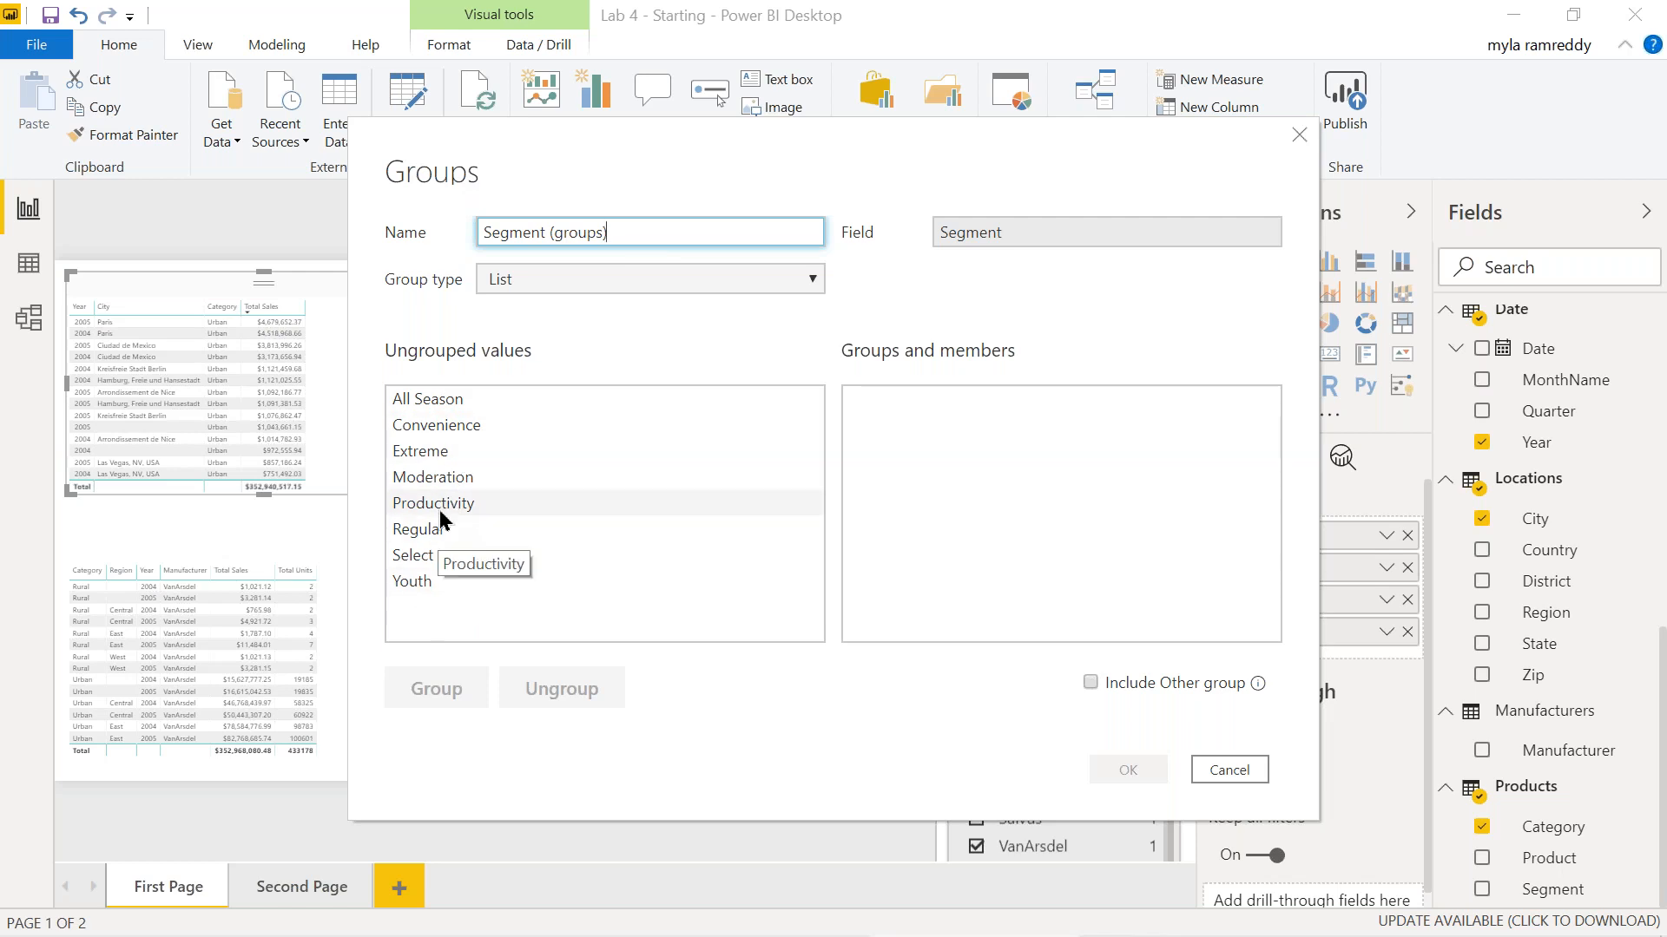
Group Convenience, Extreme and Moderation into a group named Group1.
drag(441, 512, 976, 473)
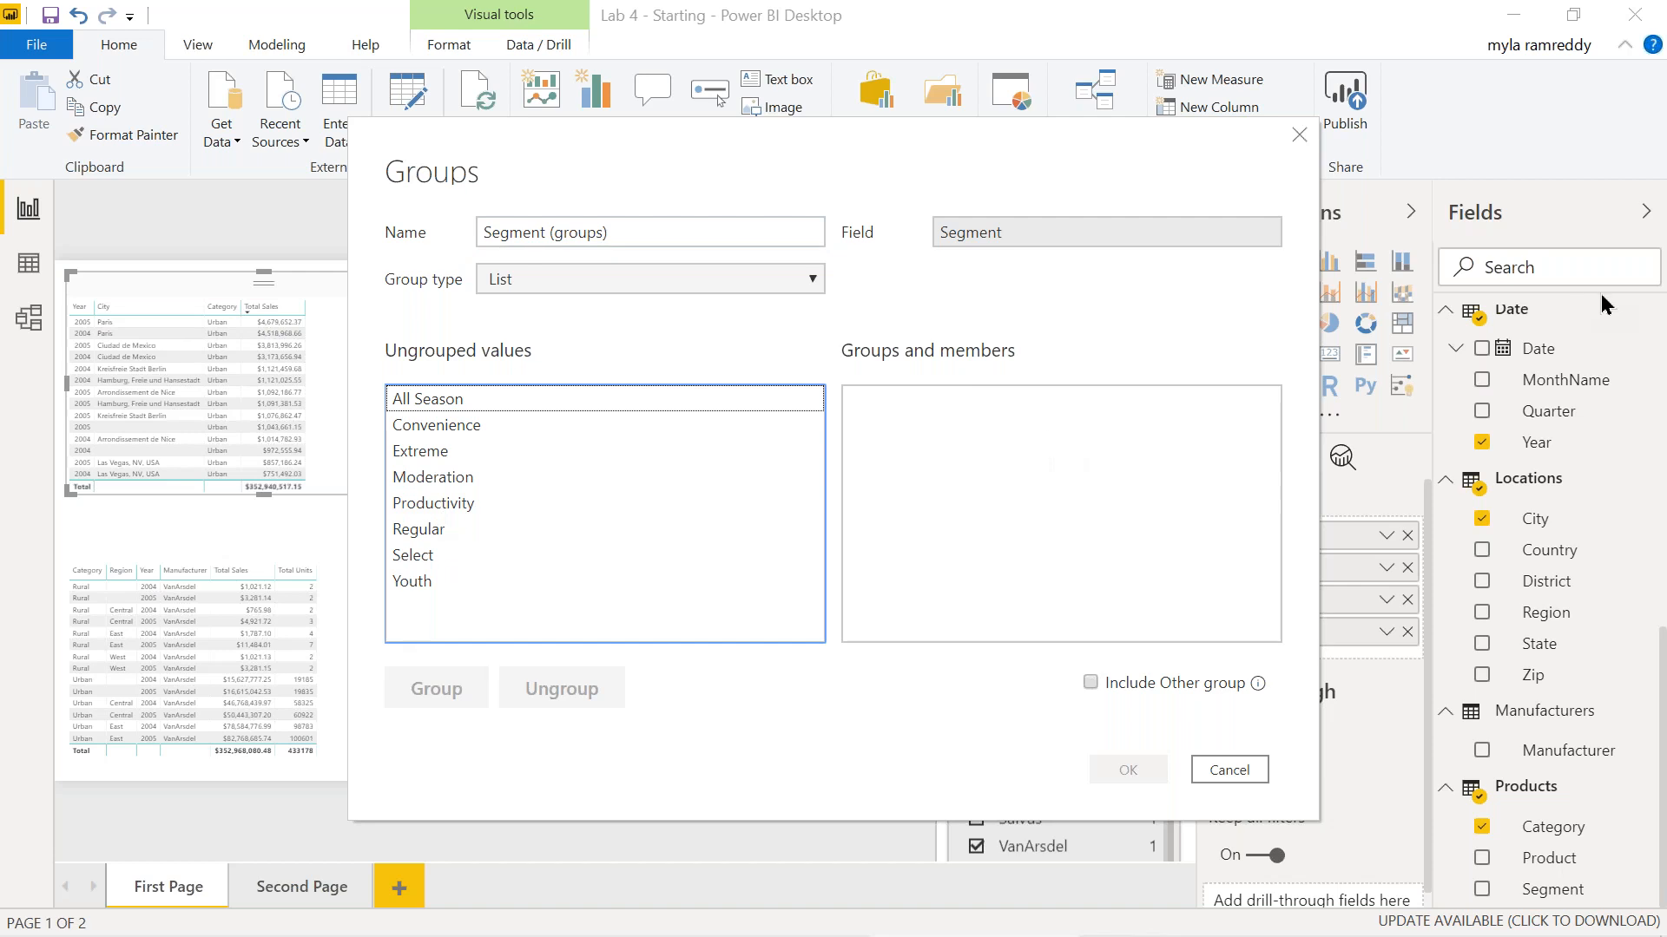
click(1636, 306)
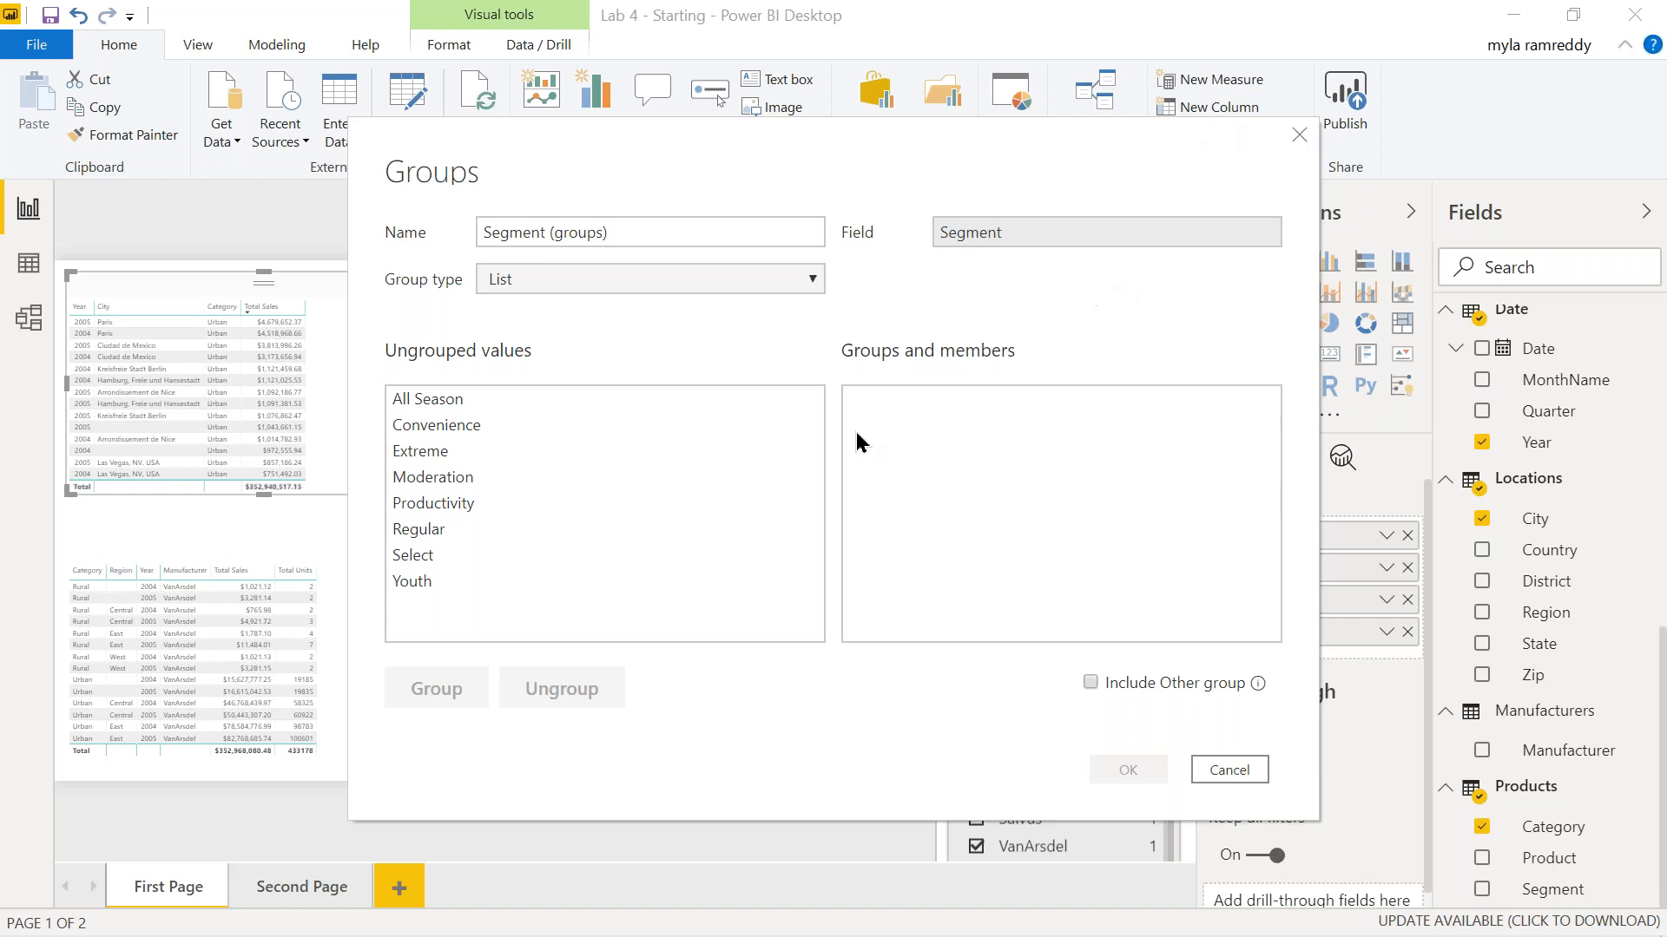
click(479, 426)
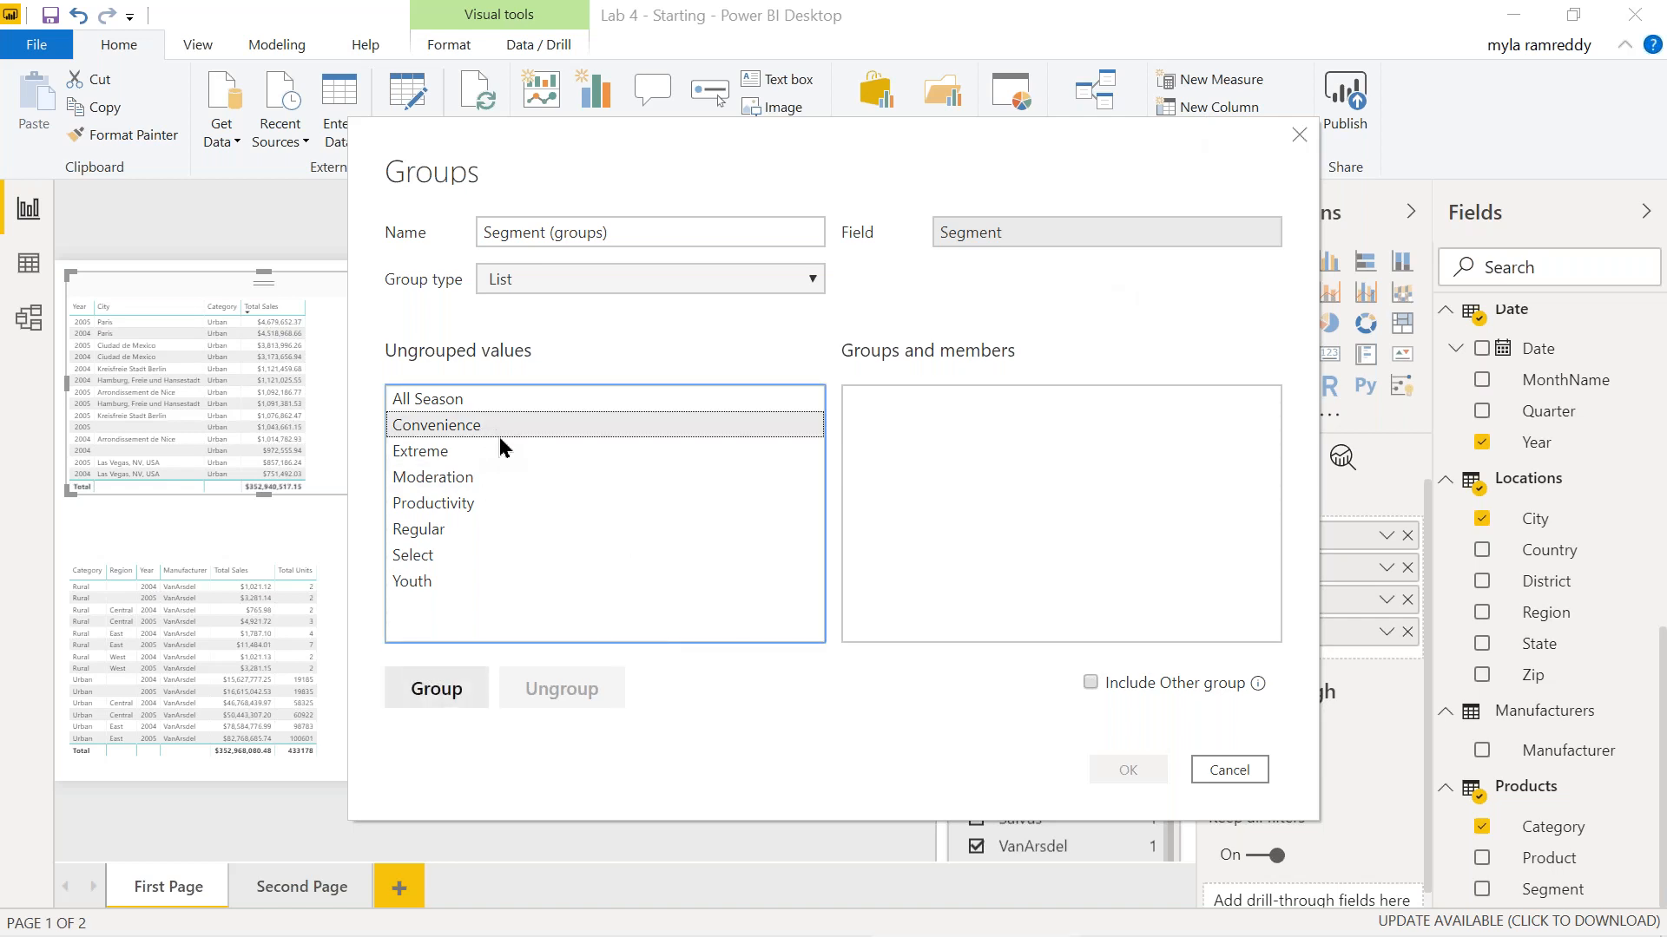
ctrl+click(434, 448)
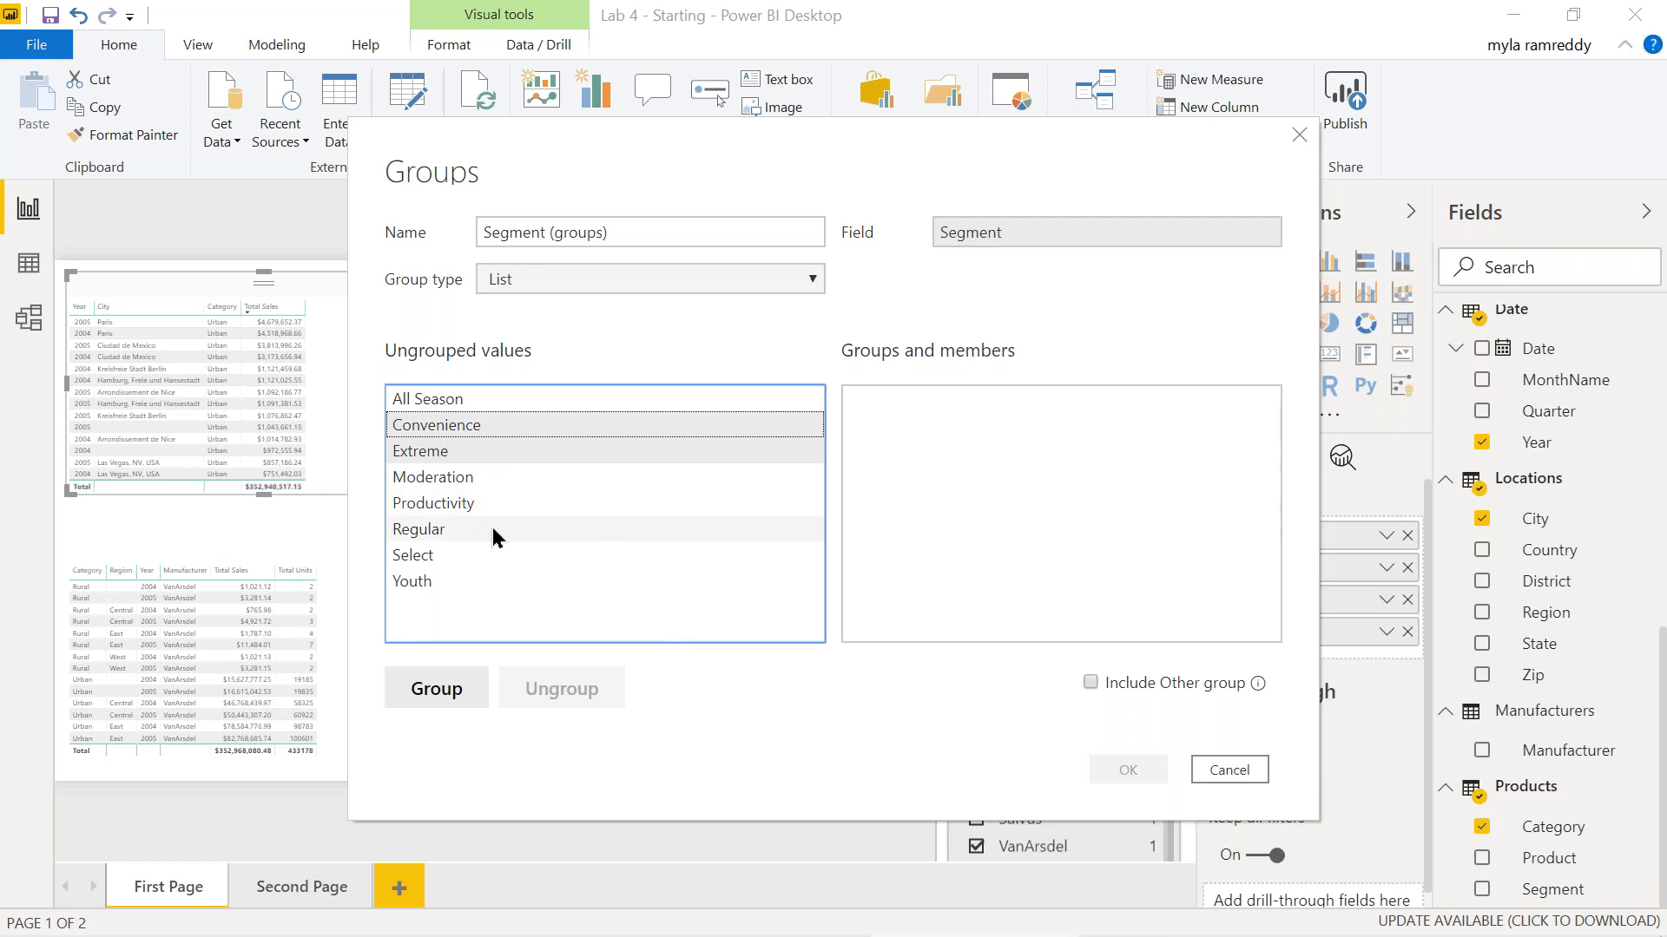
ctrl+click(446, 476)
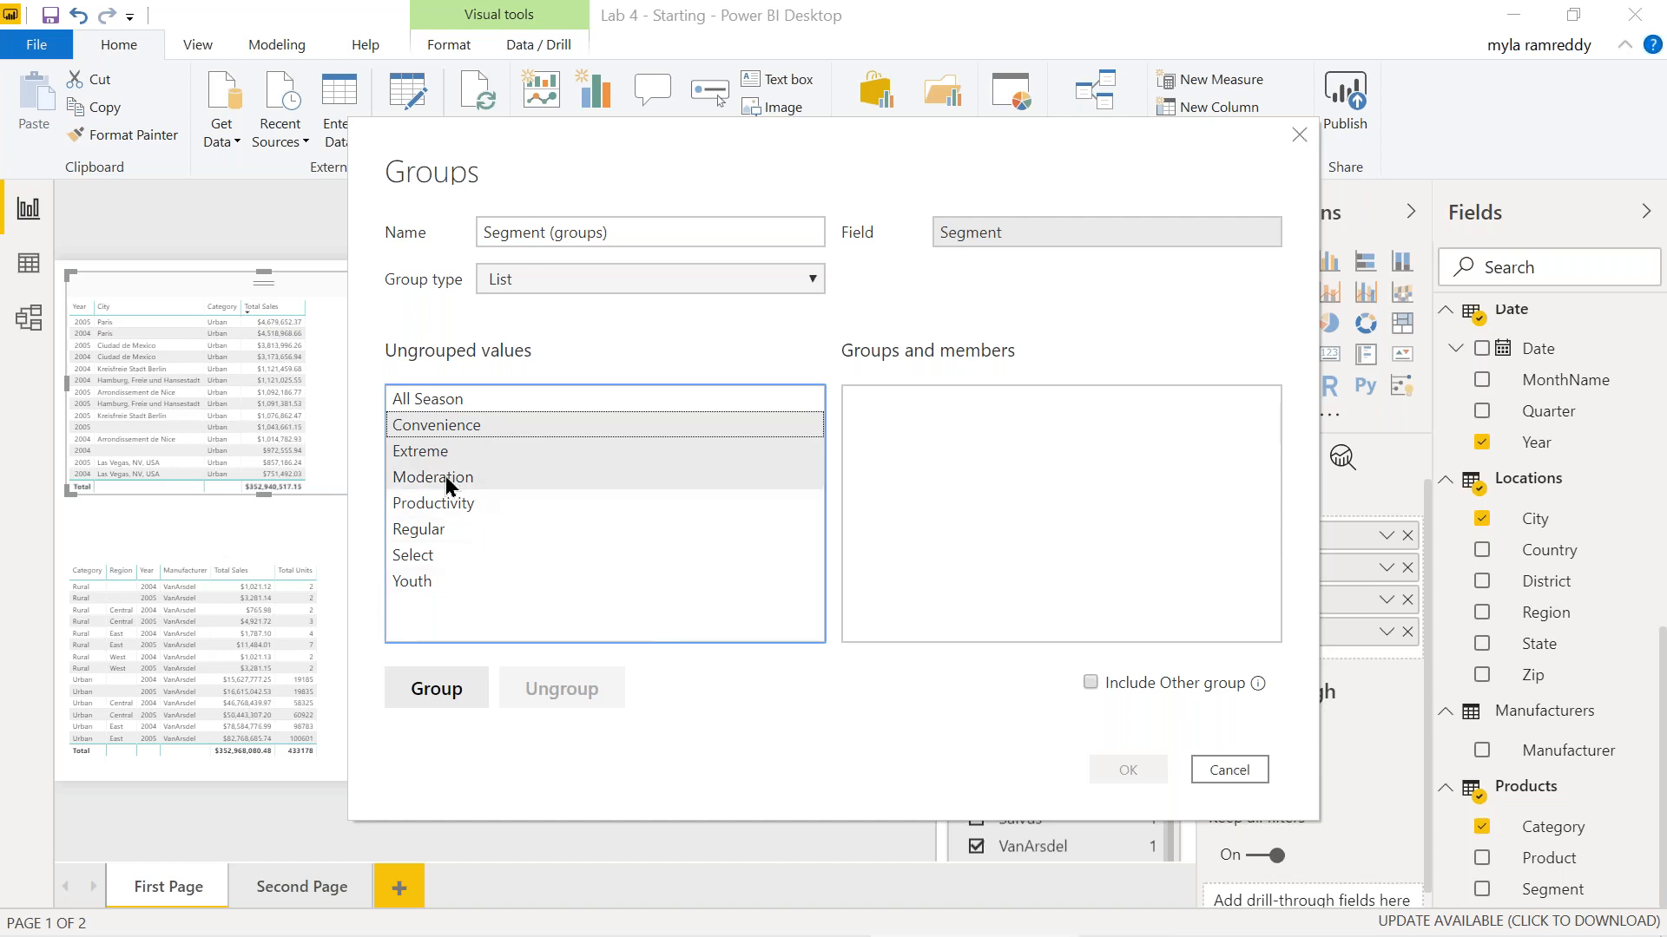
click(456, 706)
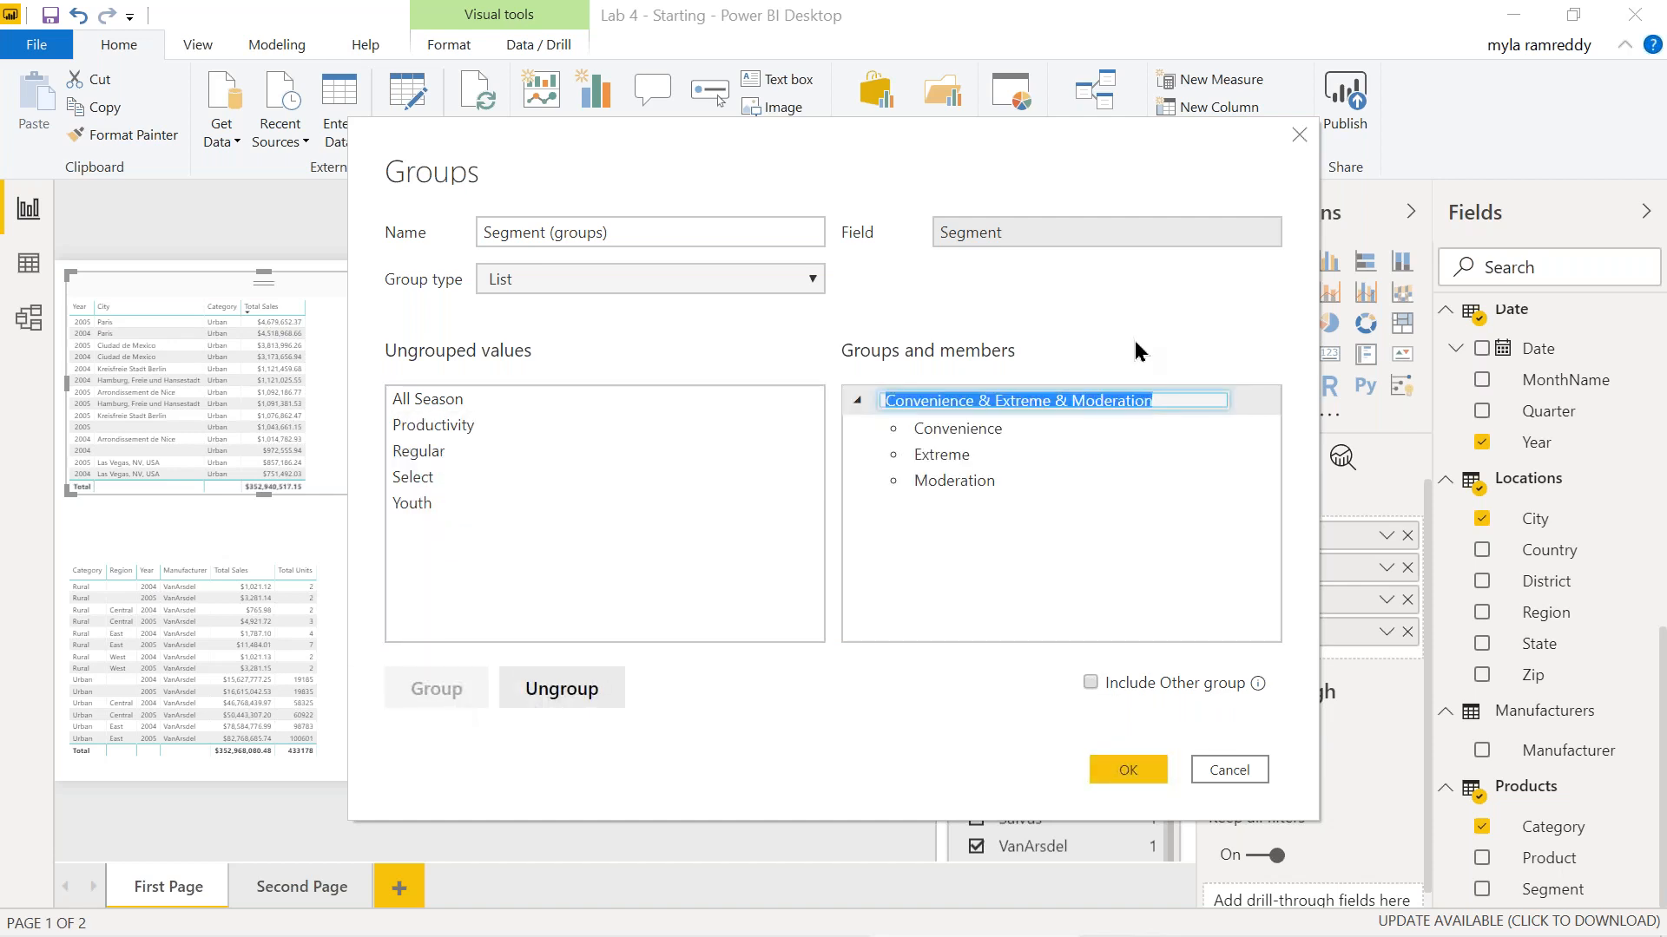
text(Group1)
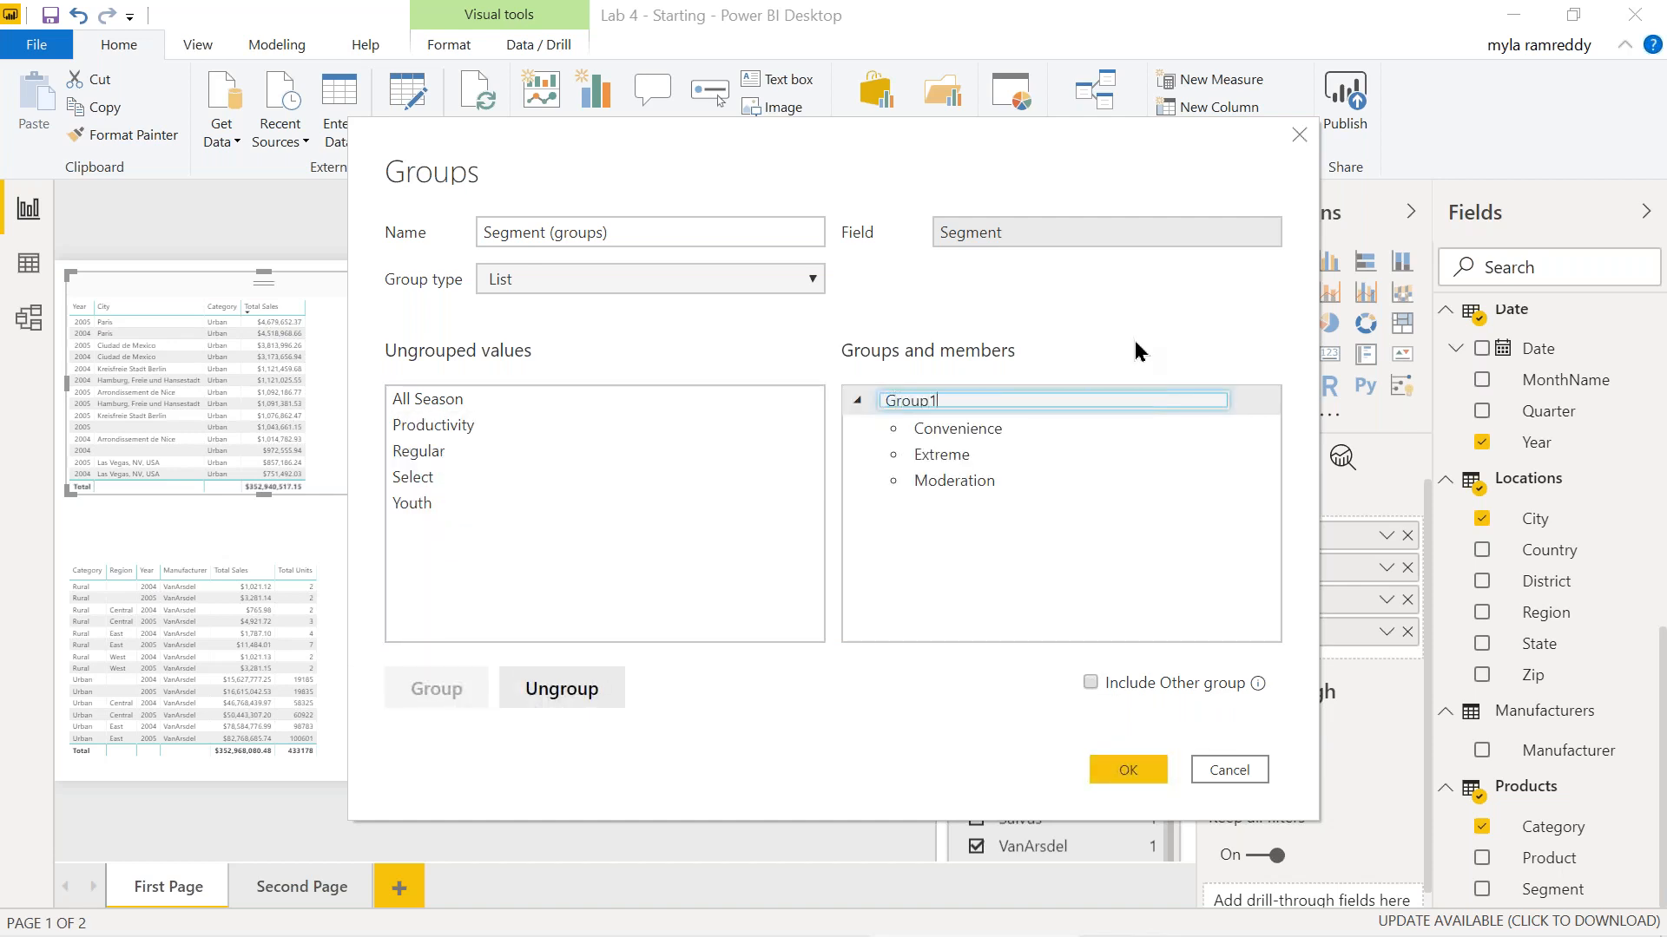
key(Return)
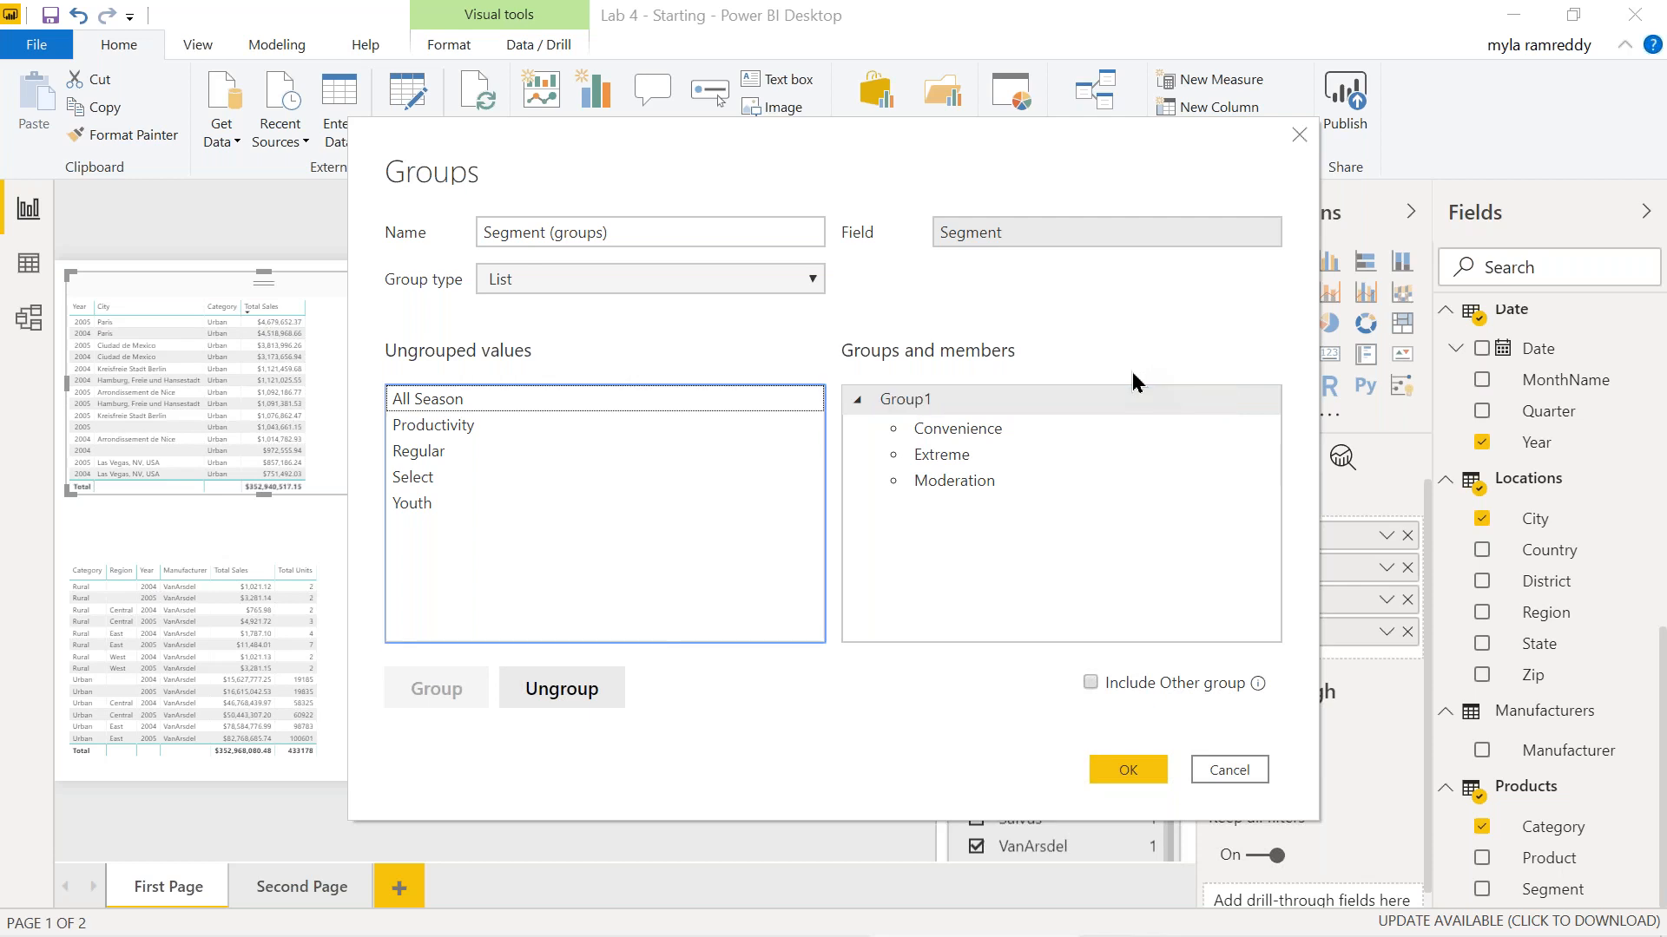
Group Productivity and Regular as Group2, include an Other group, and apply.
click(448, 428)
ctrl+click(432, 453)
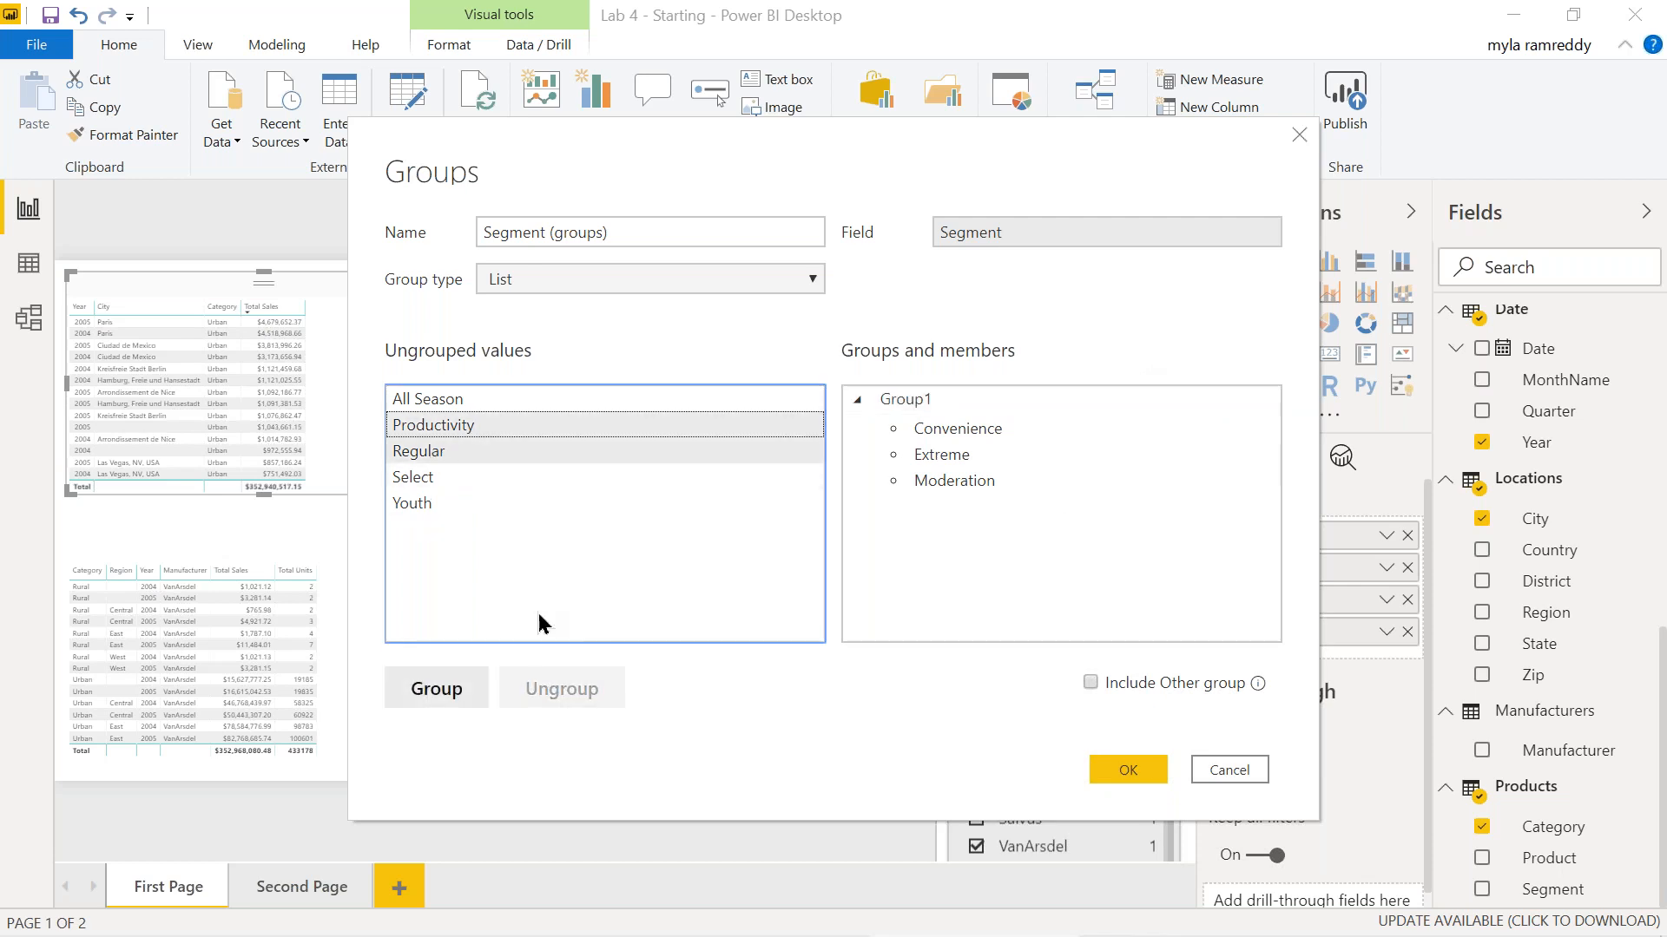
click(444, 691)
text(Group2)
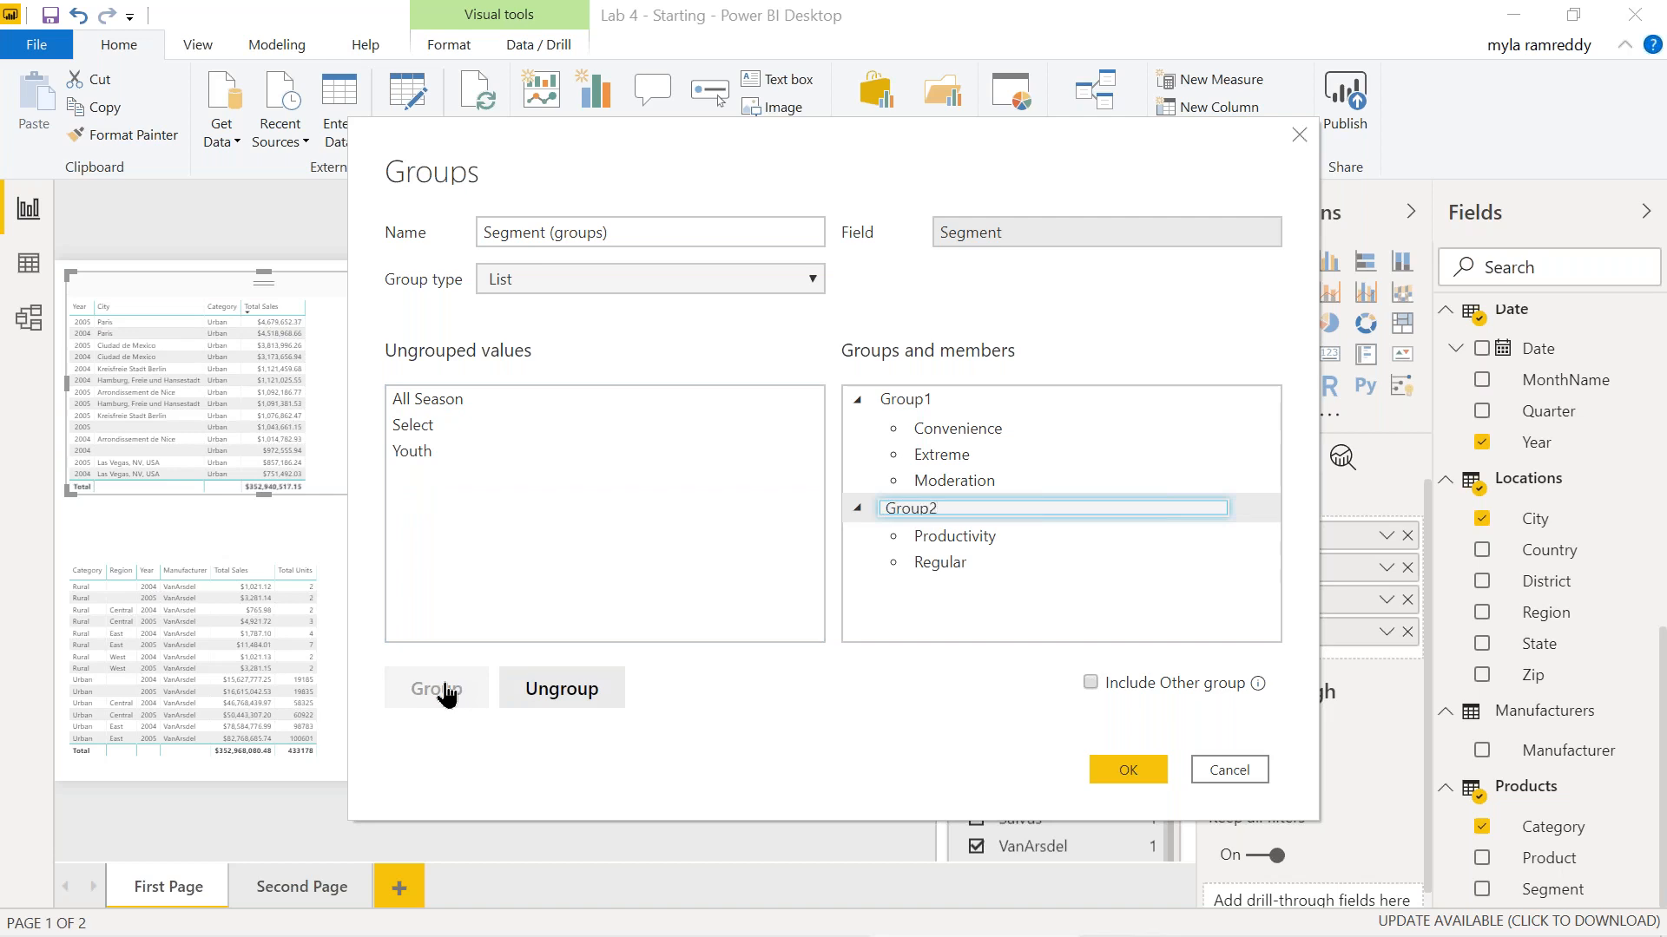
key(Return)
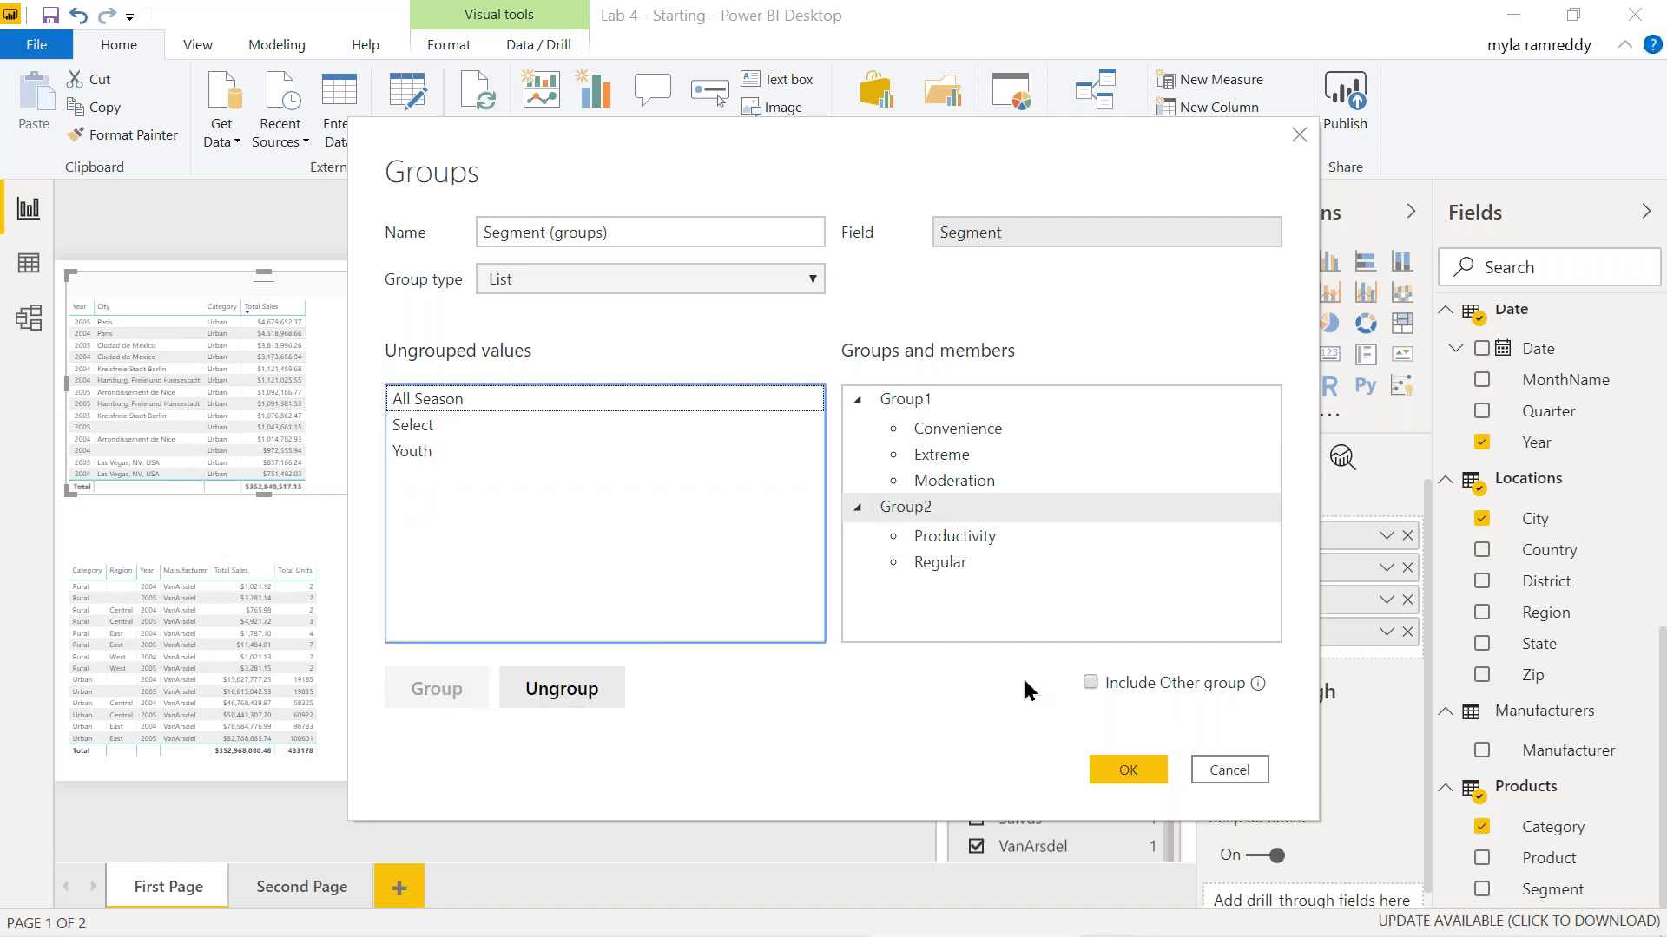
click(1090, 683)
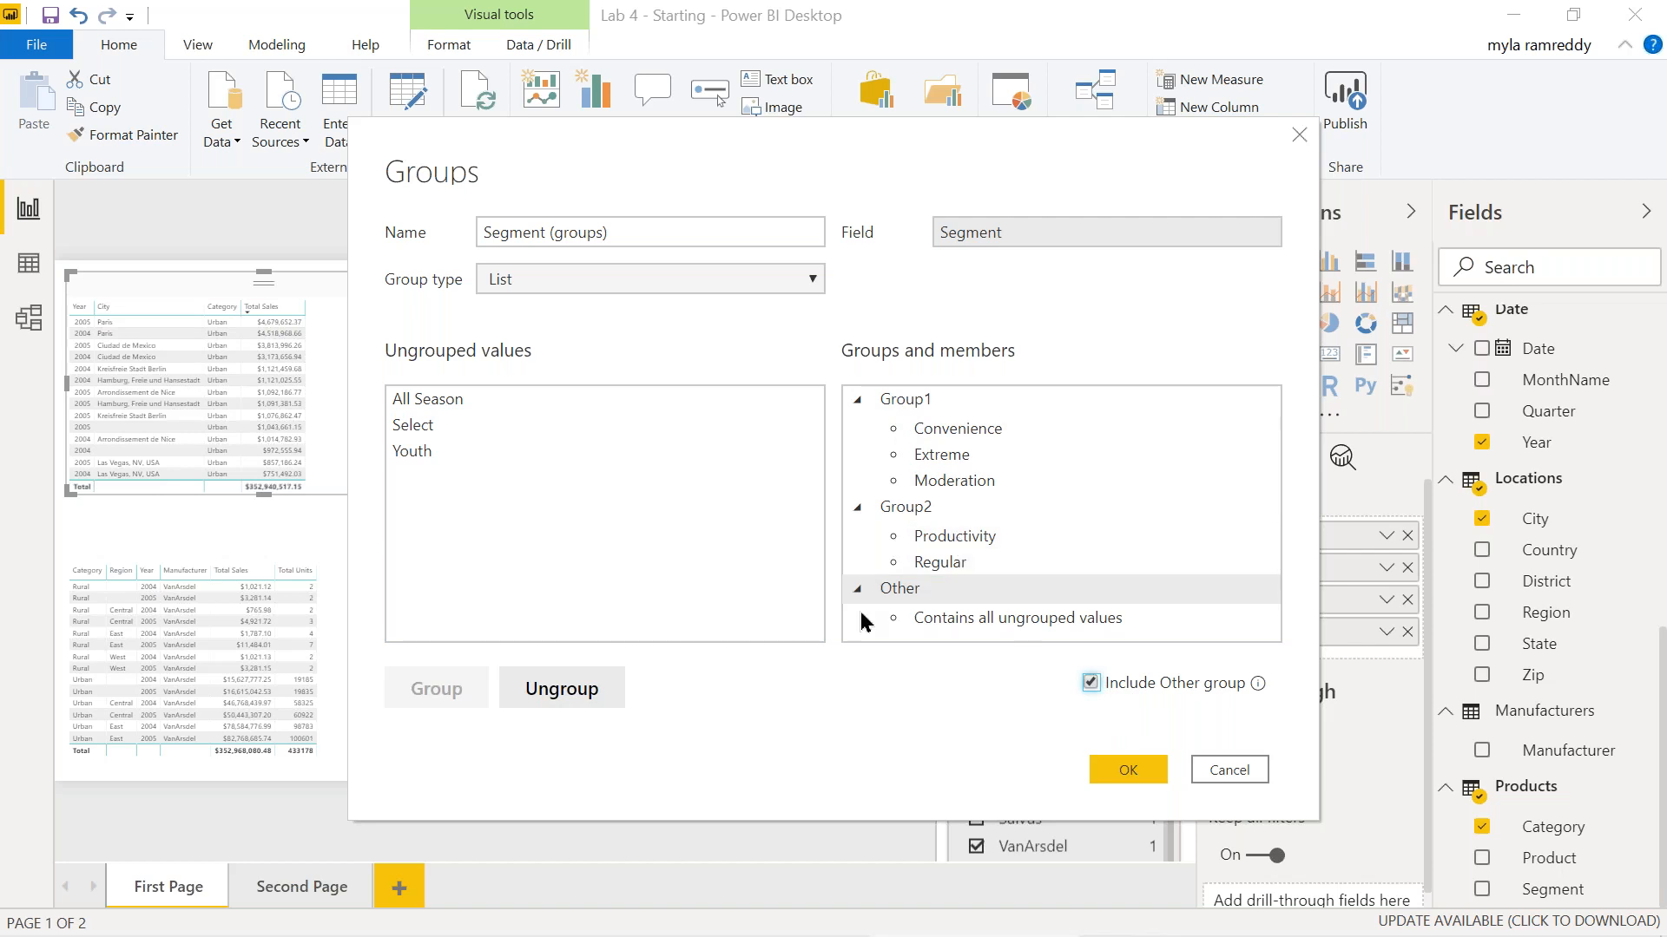
click(1123, 768)
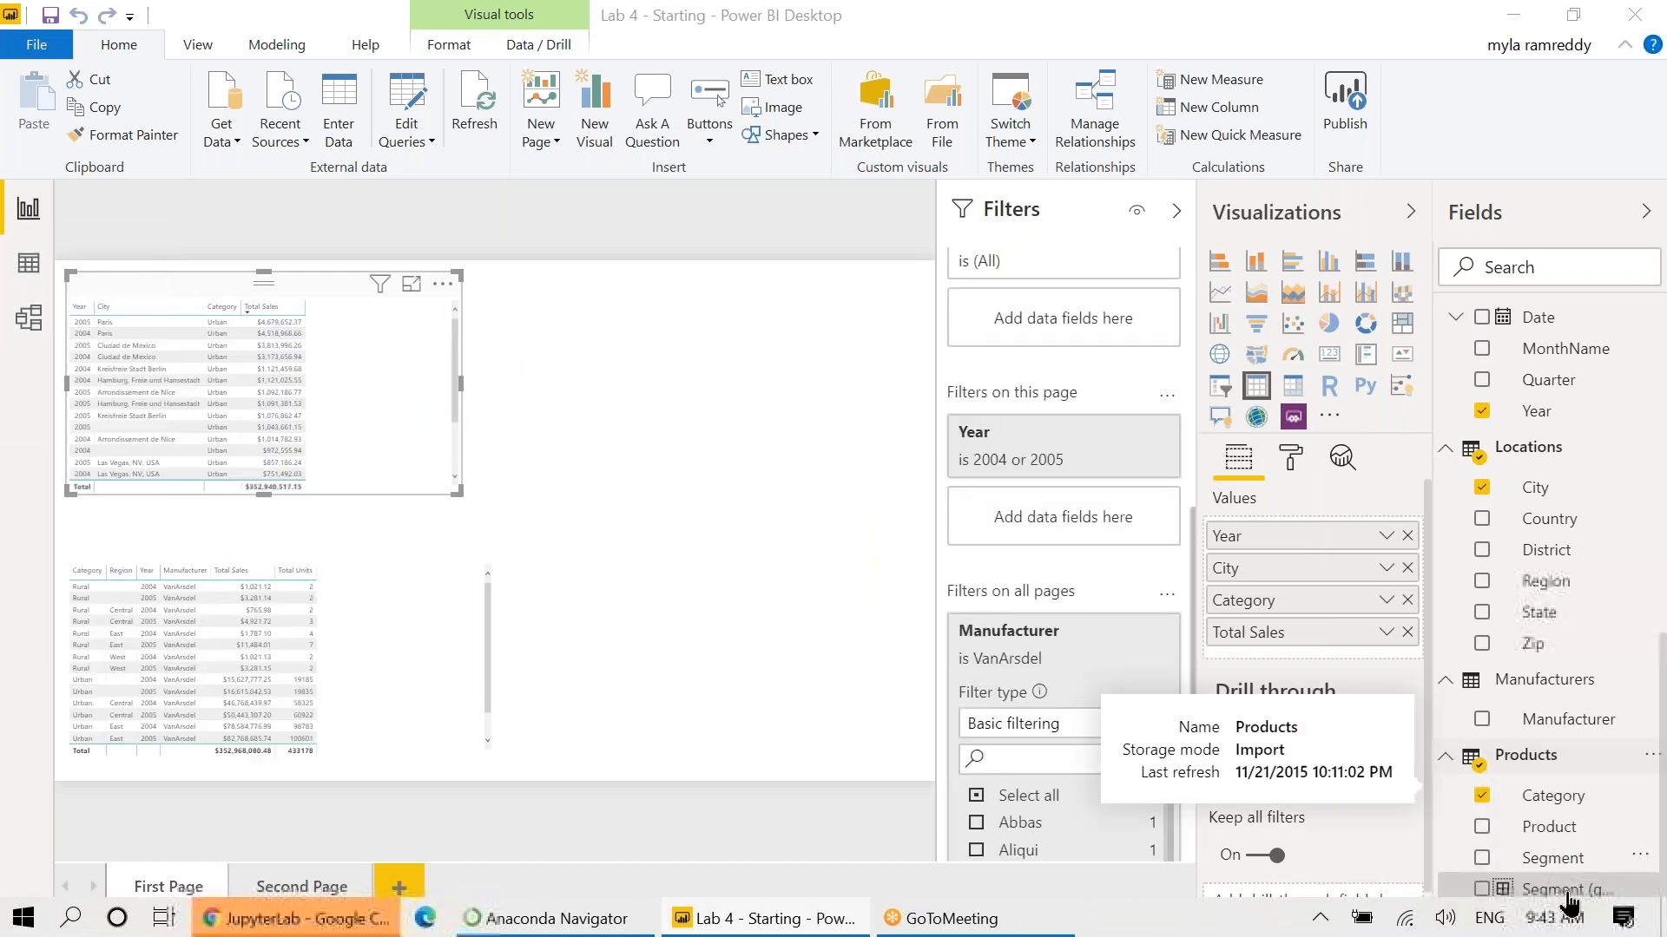
Add Page 1 with a table of Segment (groups) and Total Sales.
click(401, 885)
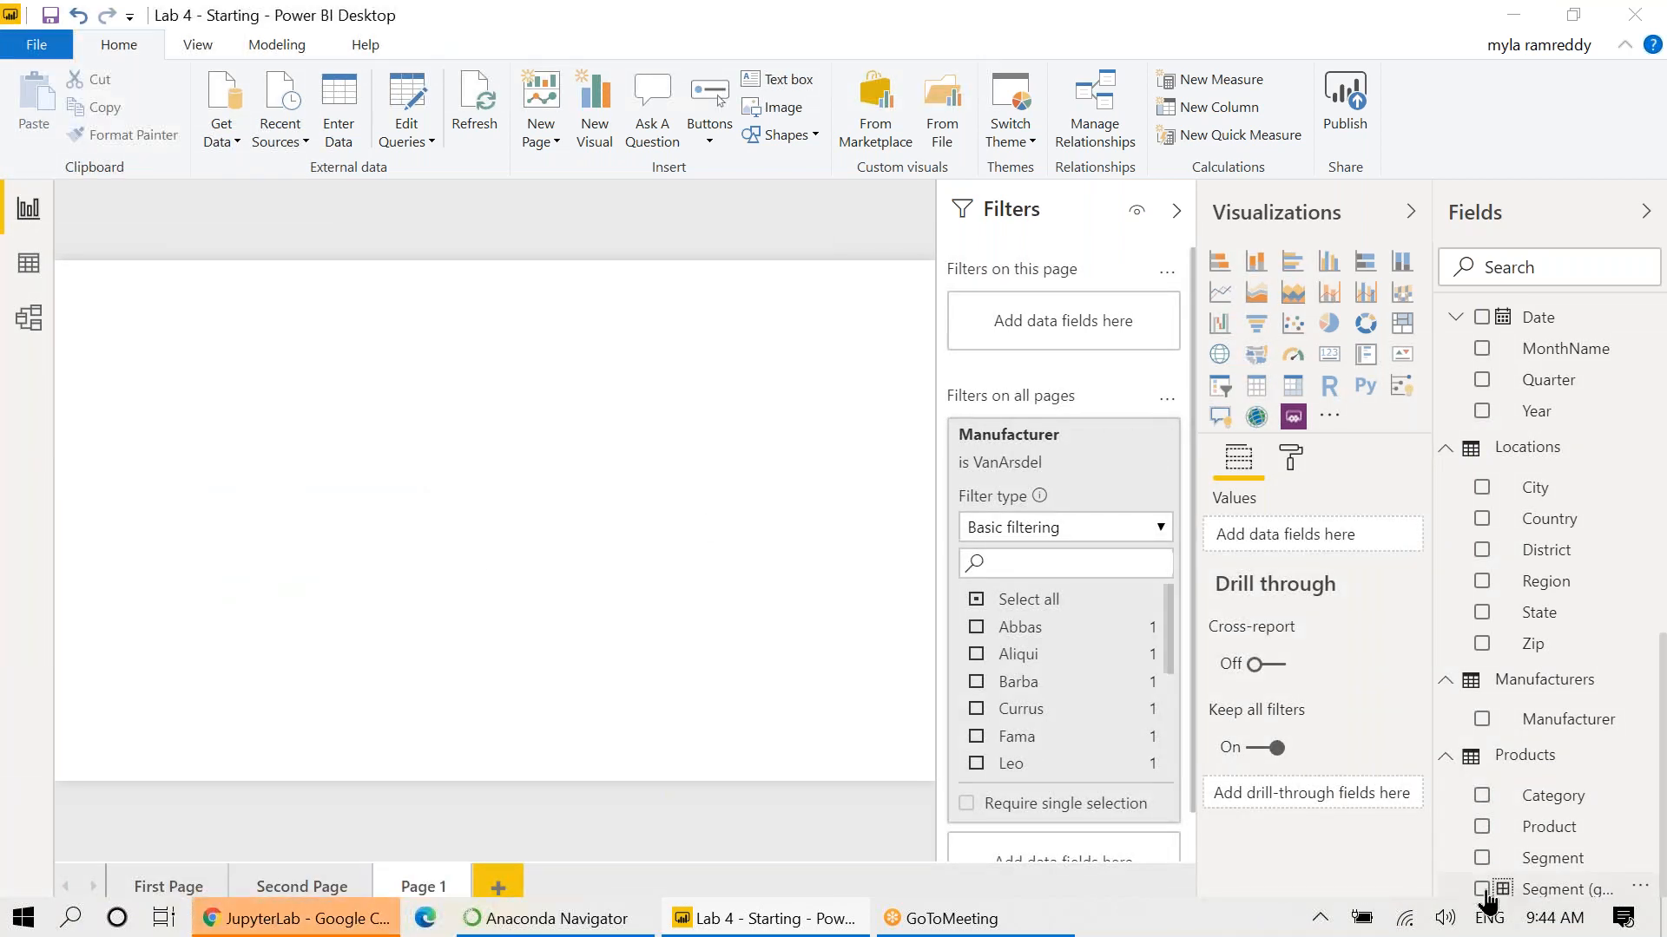
drag(913, 603, 295, 368)
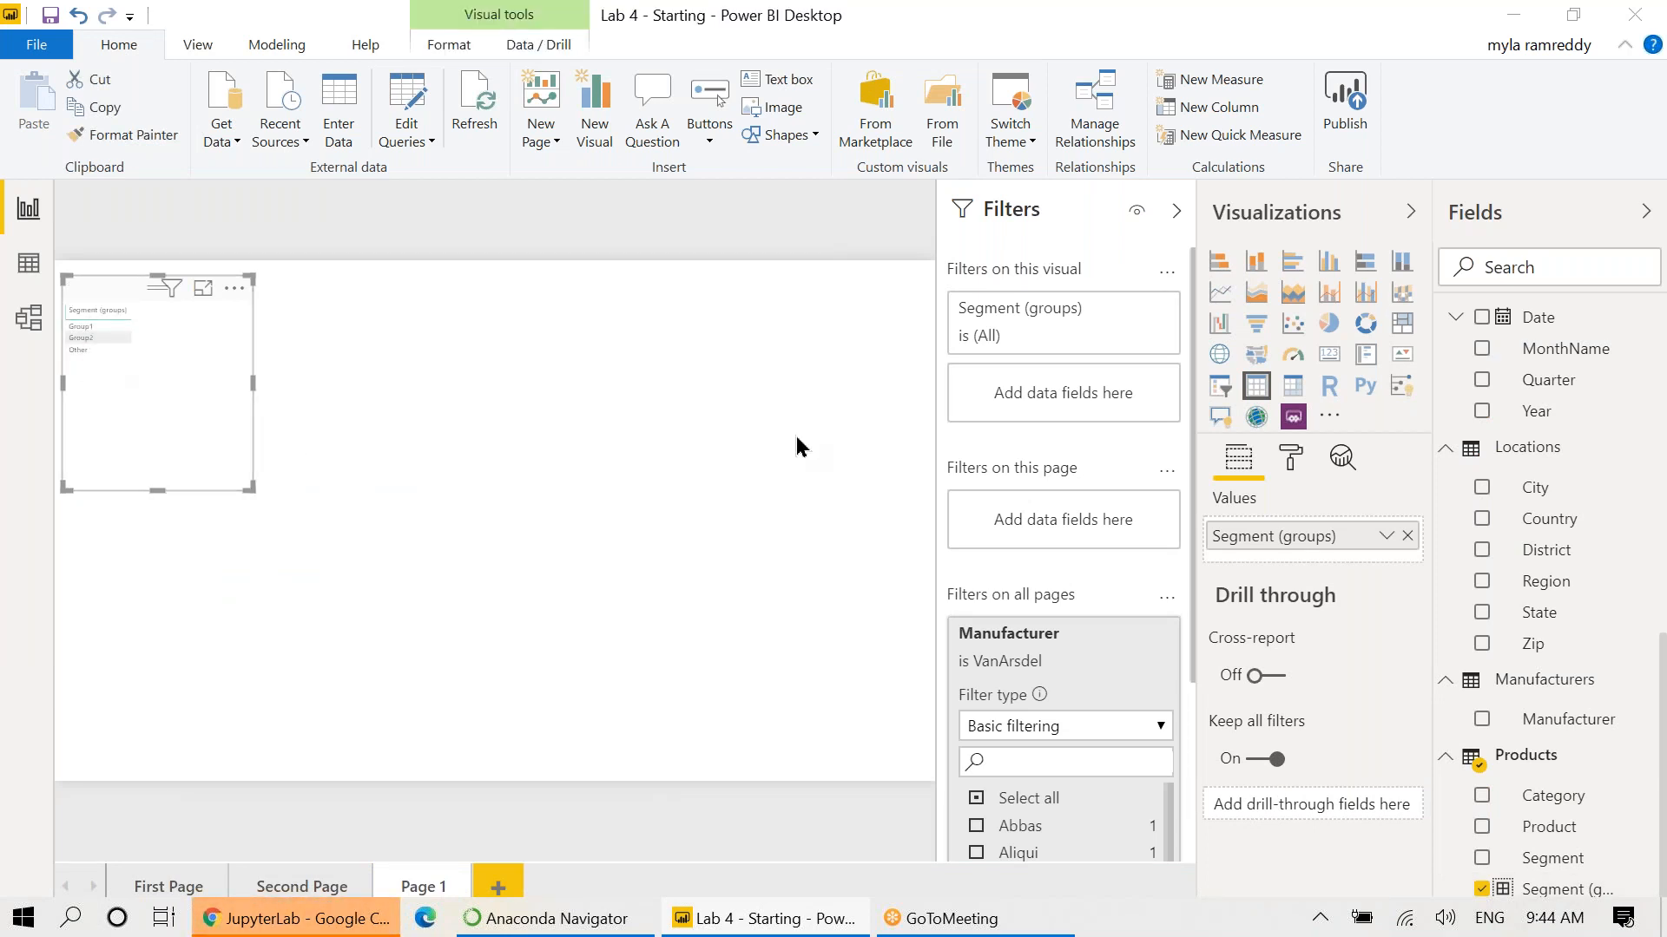
scroll(1614, 542, down, 10)
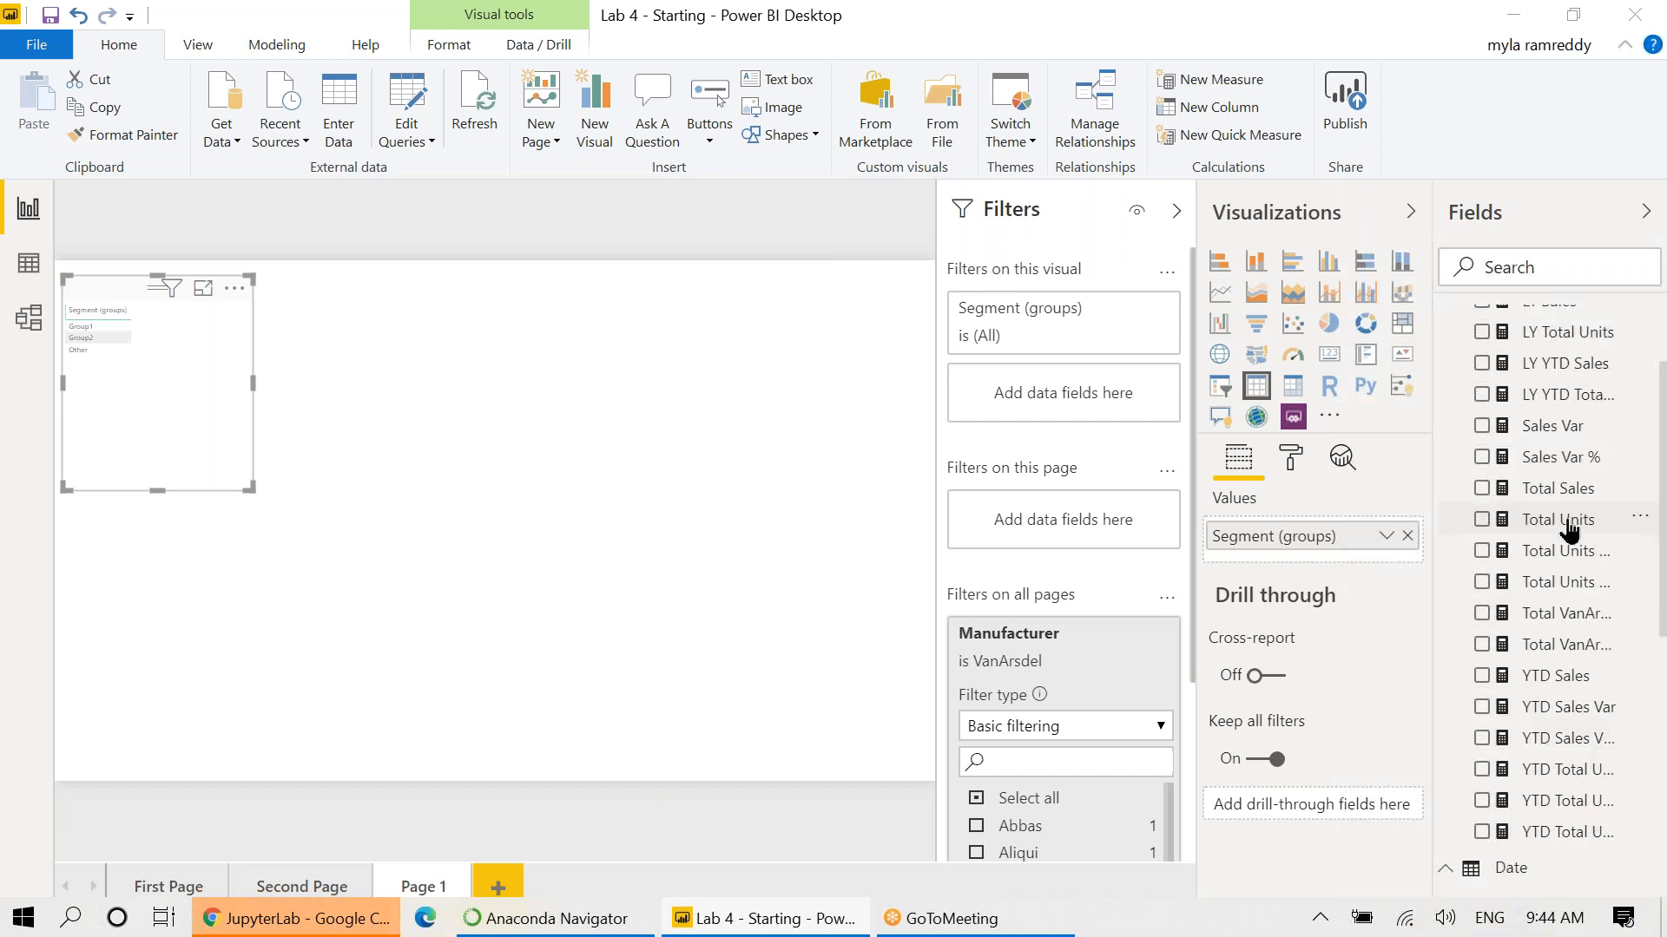
click(1482, 488)
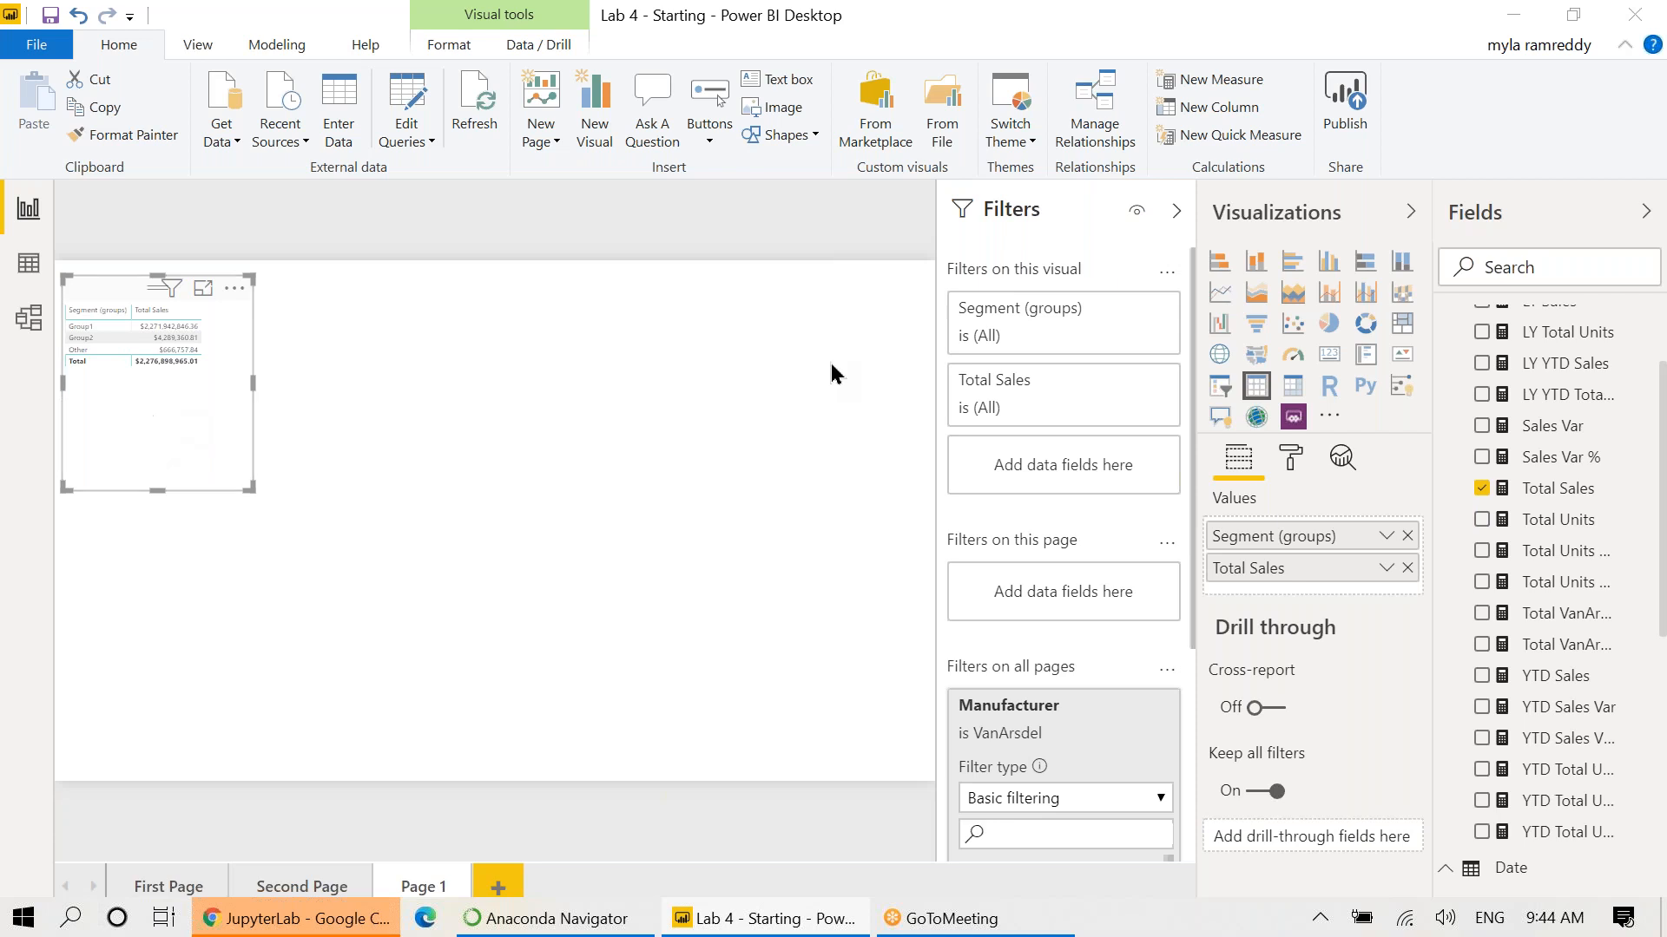
Preview the data as a donut and a pie chart, then revert to a table.
click(1363, 328)
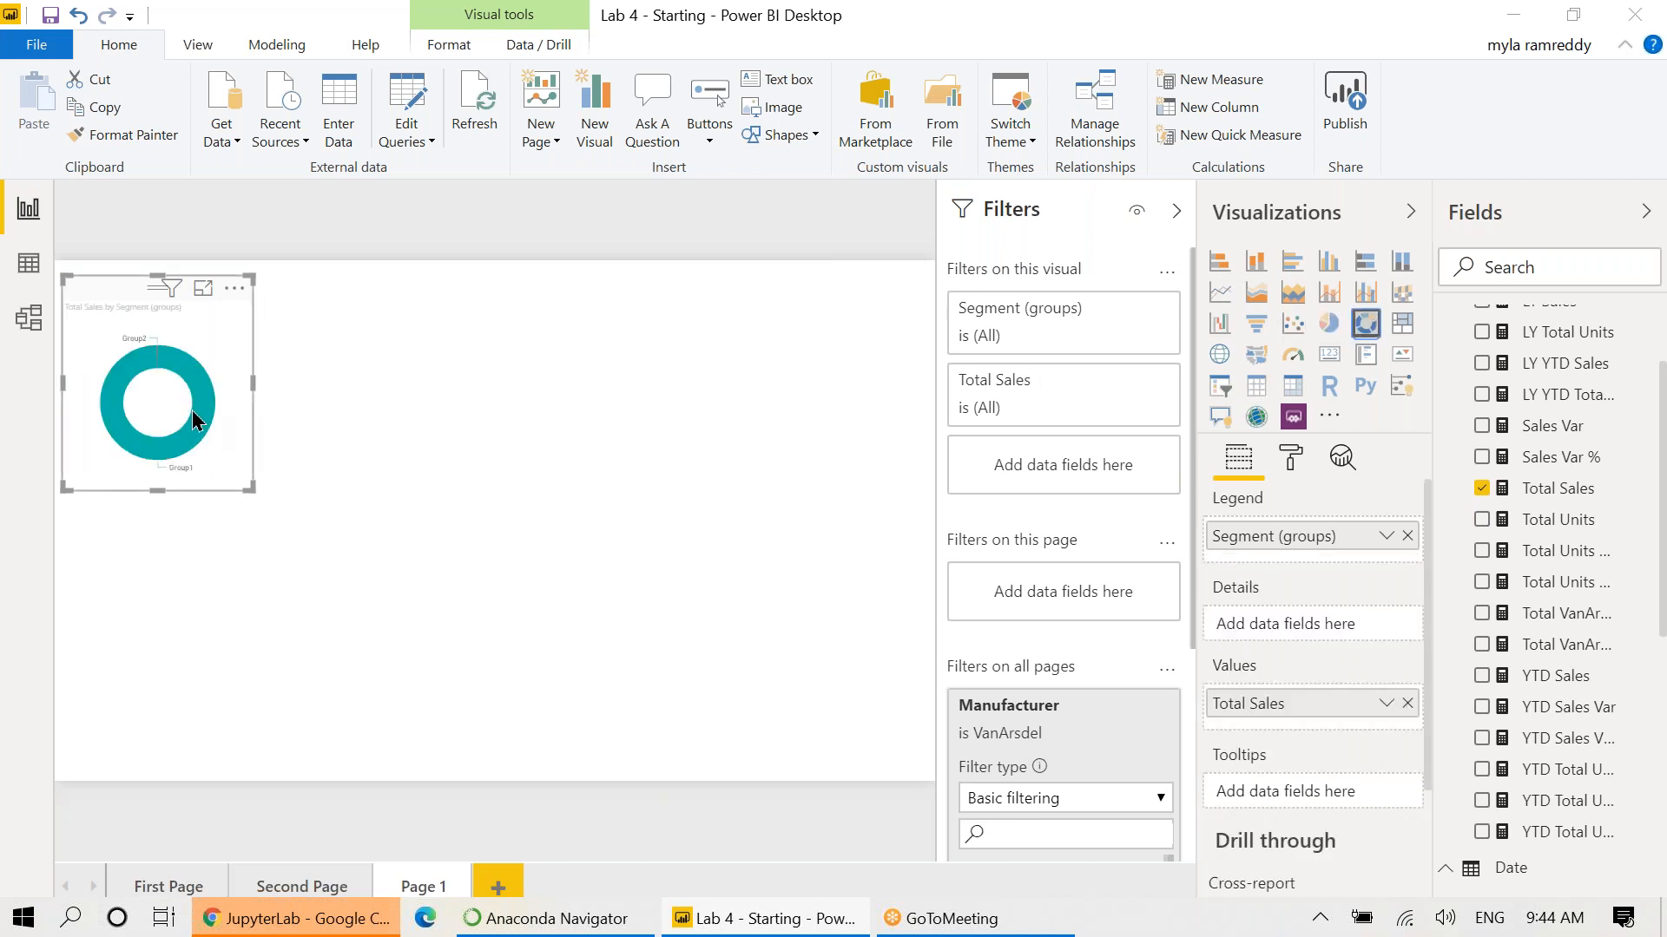
mouse_move(187, 369)
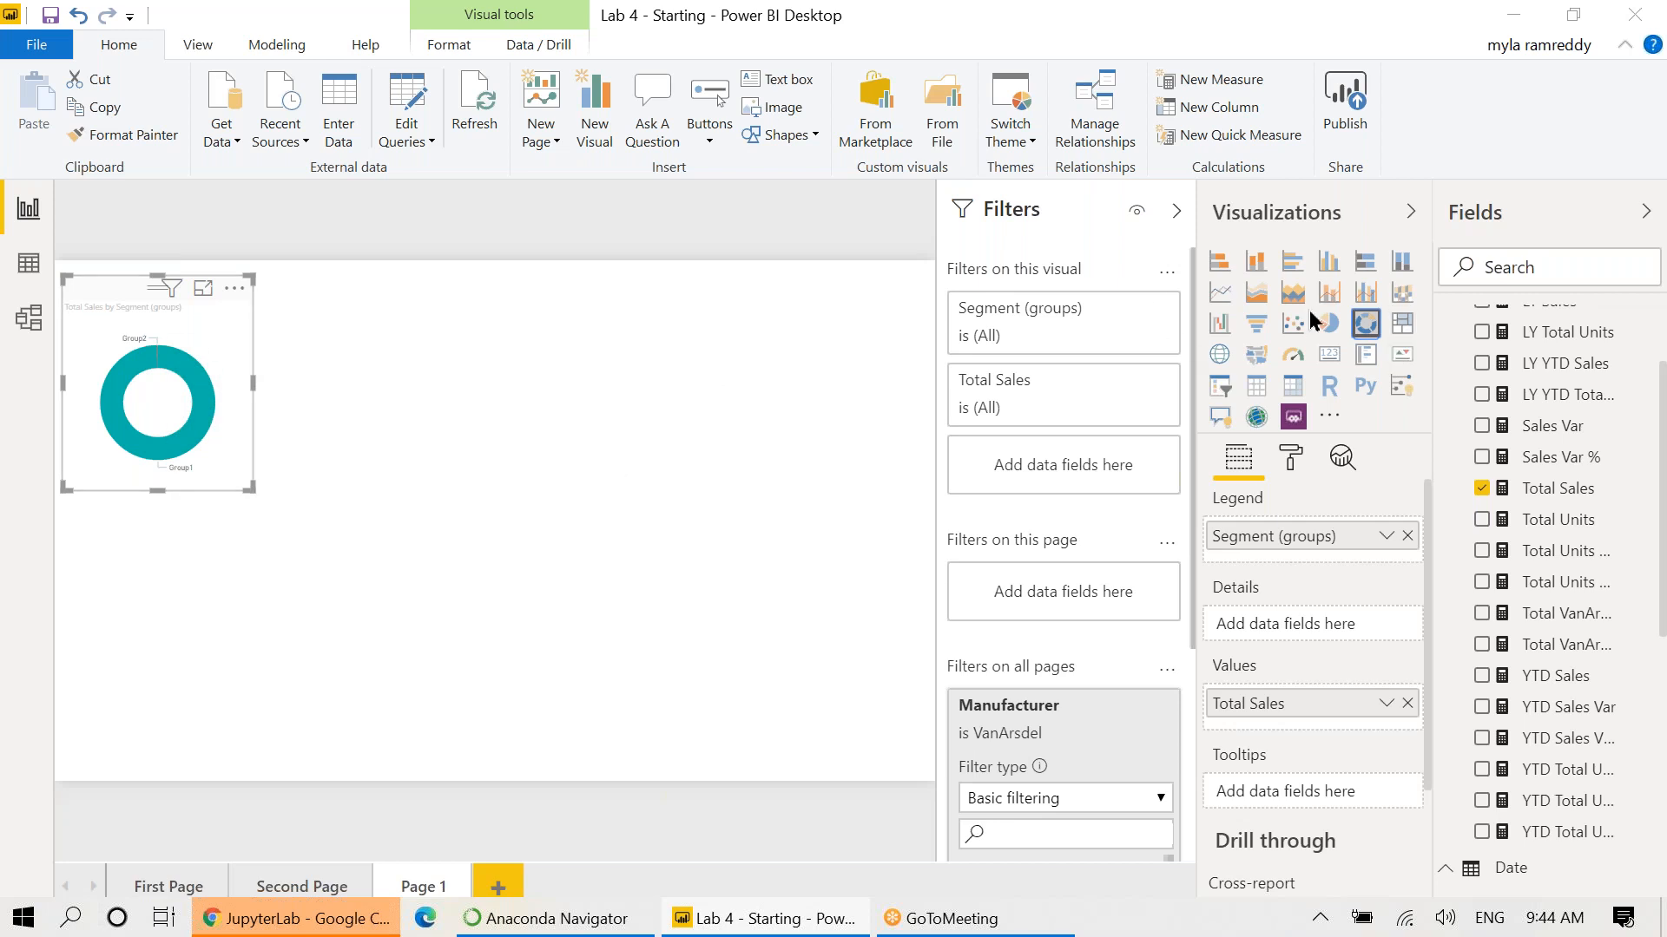
click(1329, 334)
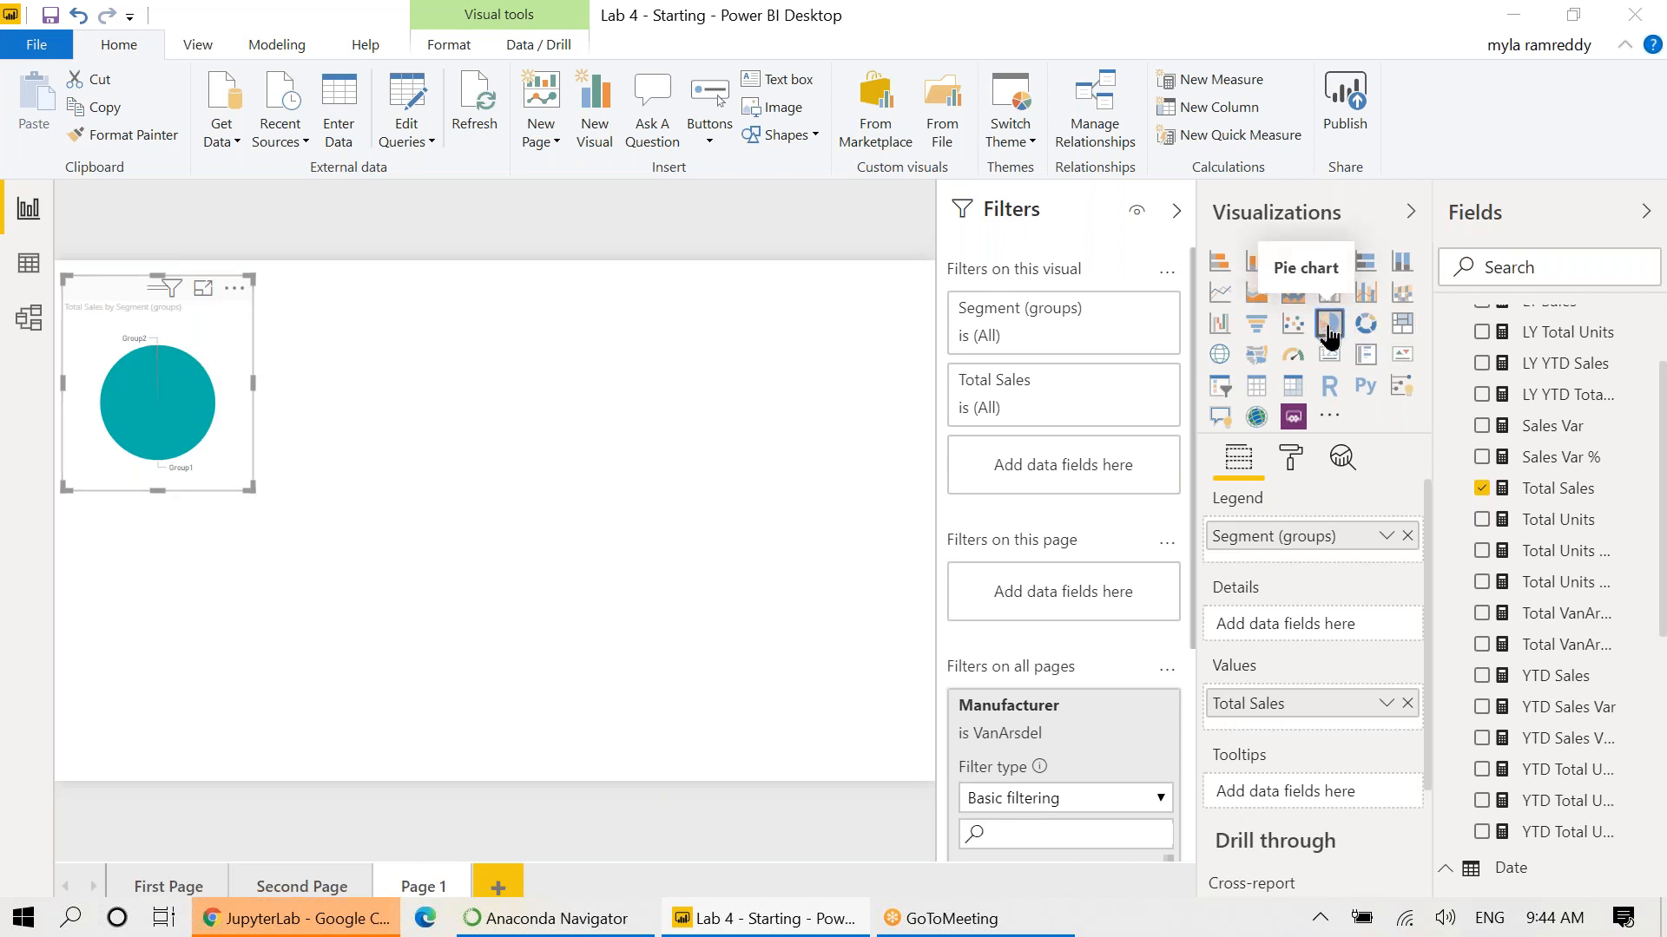
click(1255, 391)
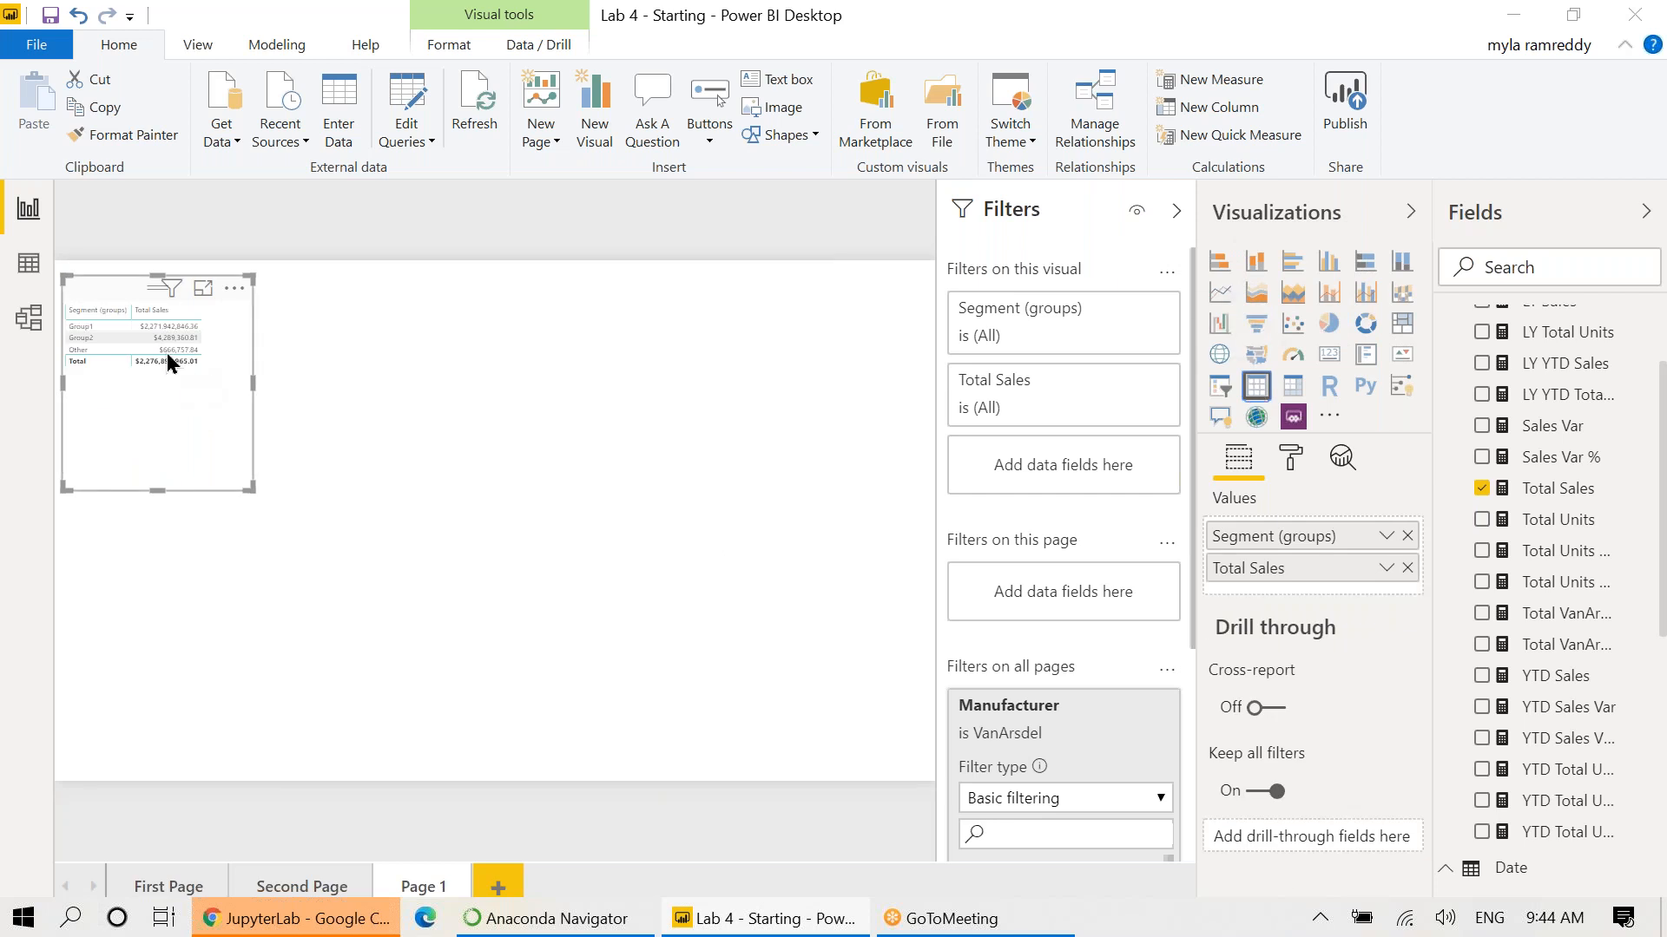
mouse_move(168, 356)
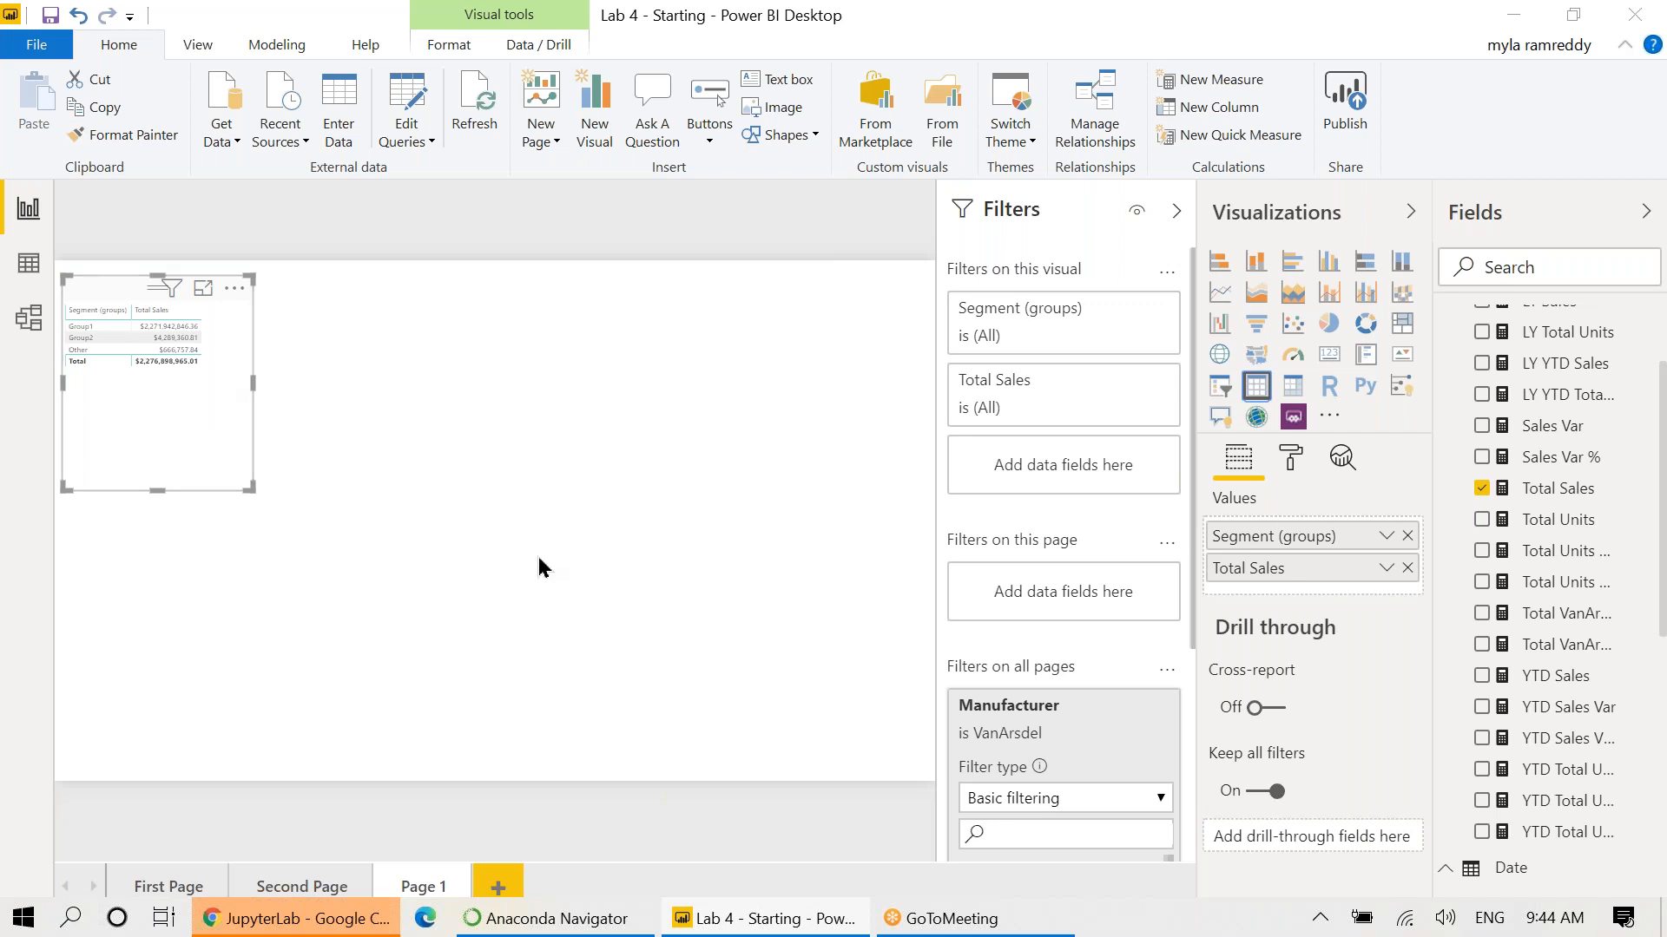
Scroll the notebook to section 1.2 Binning, showing SAL (bins) with bin size 1000.
key(alt+Tab)
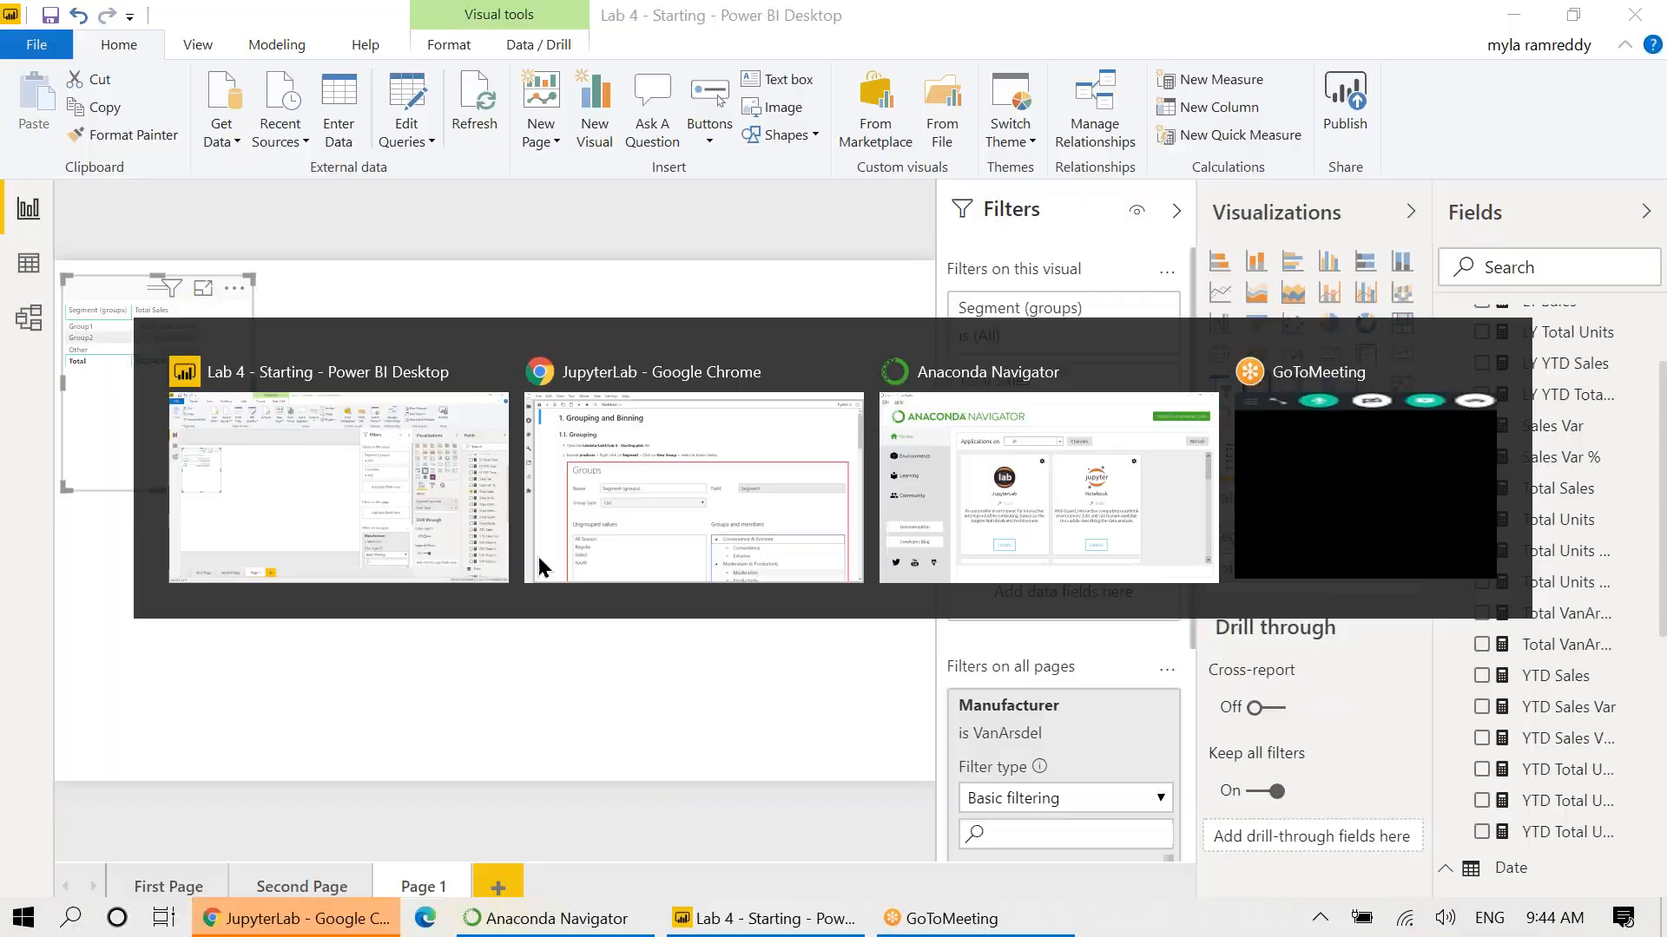
scroll(538, 567, down, 6)
scroll(539, 567, down, 10)
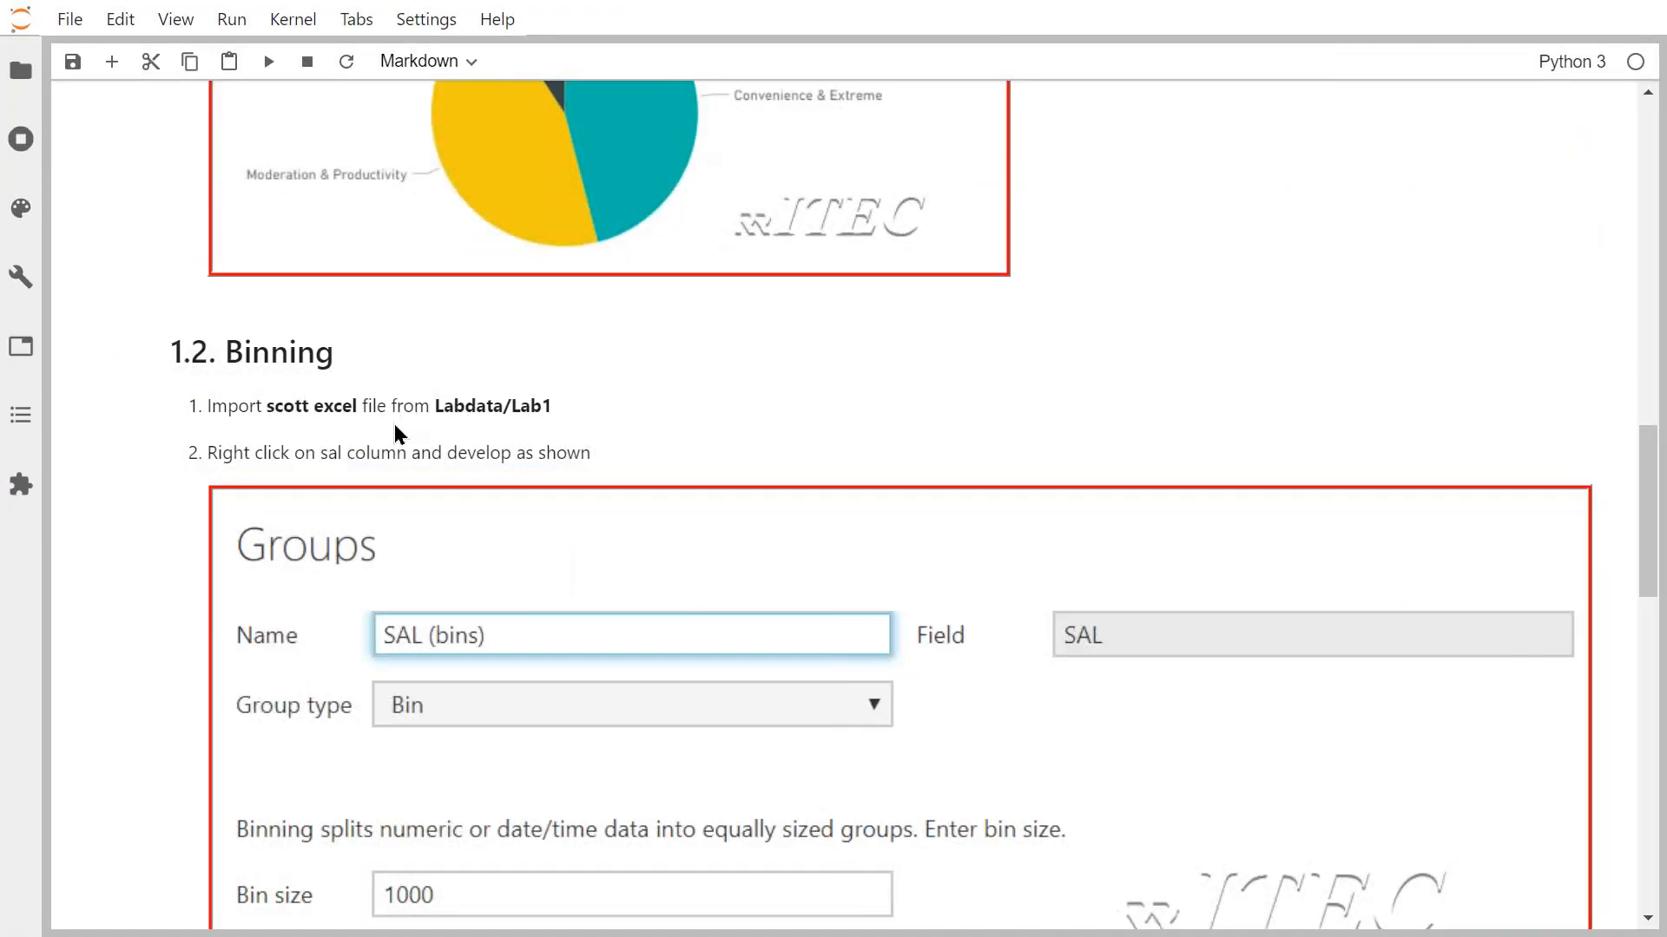
scroll(399, 436, down, 2)
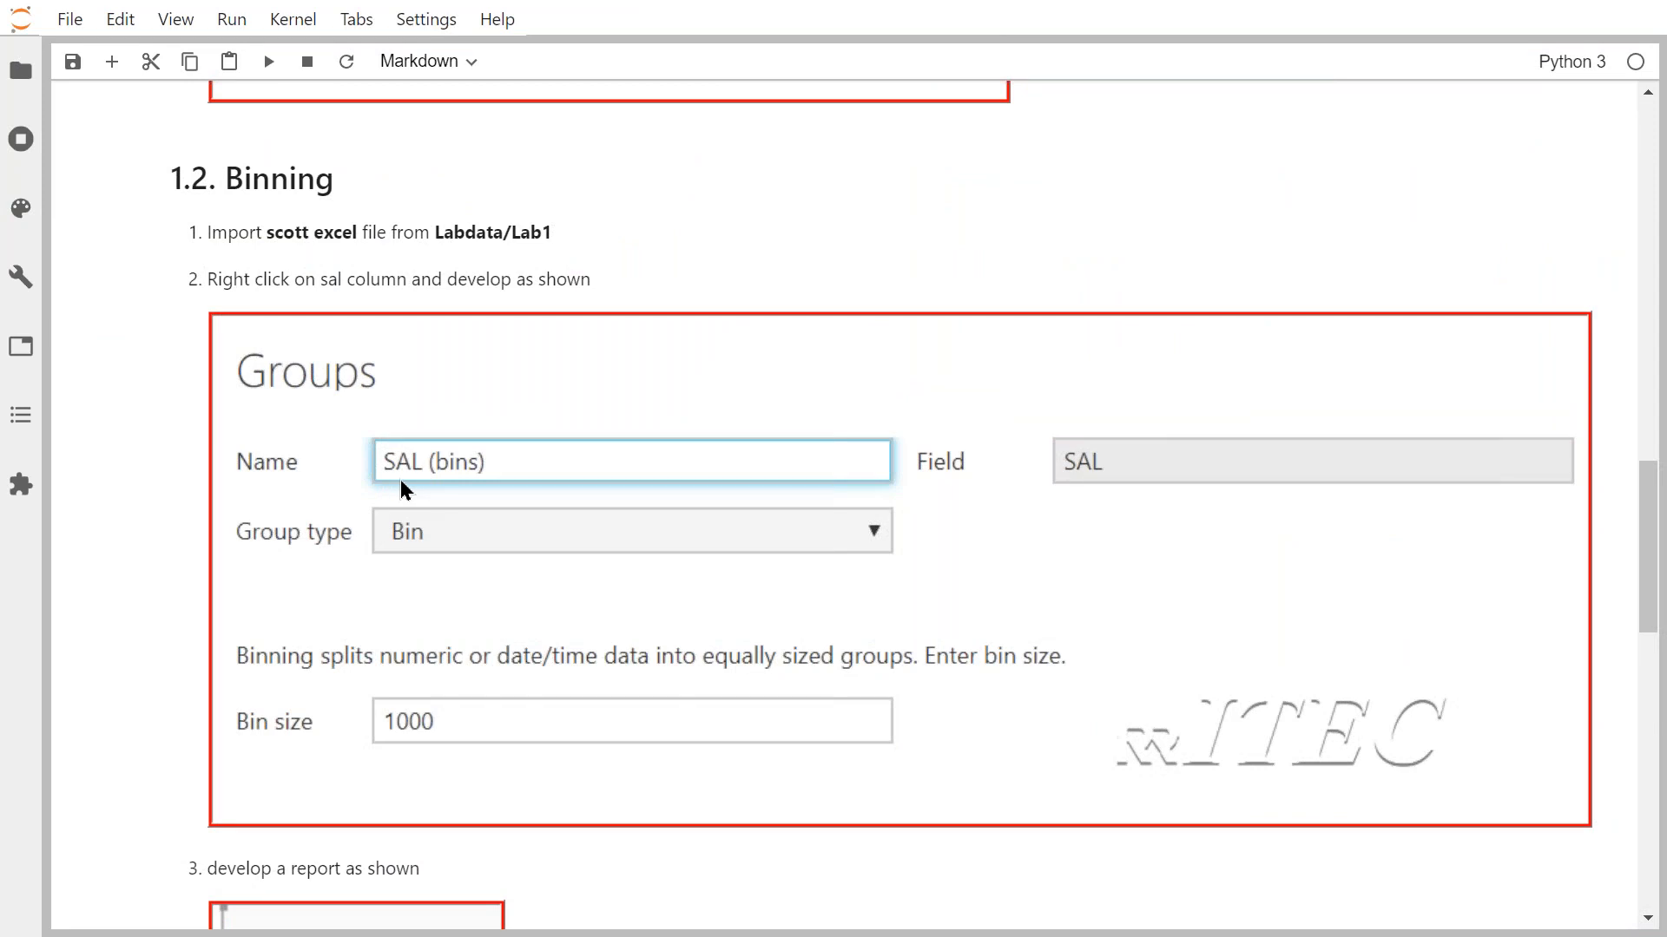
scroll(431, 510, down, 2)
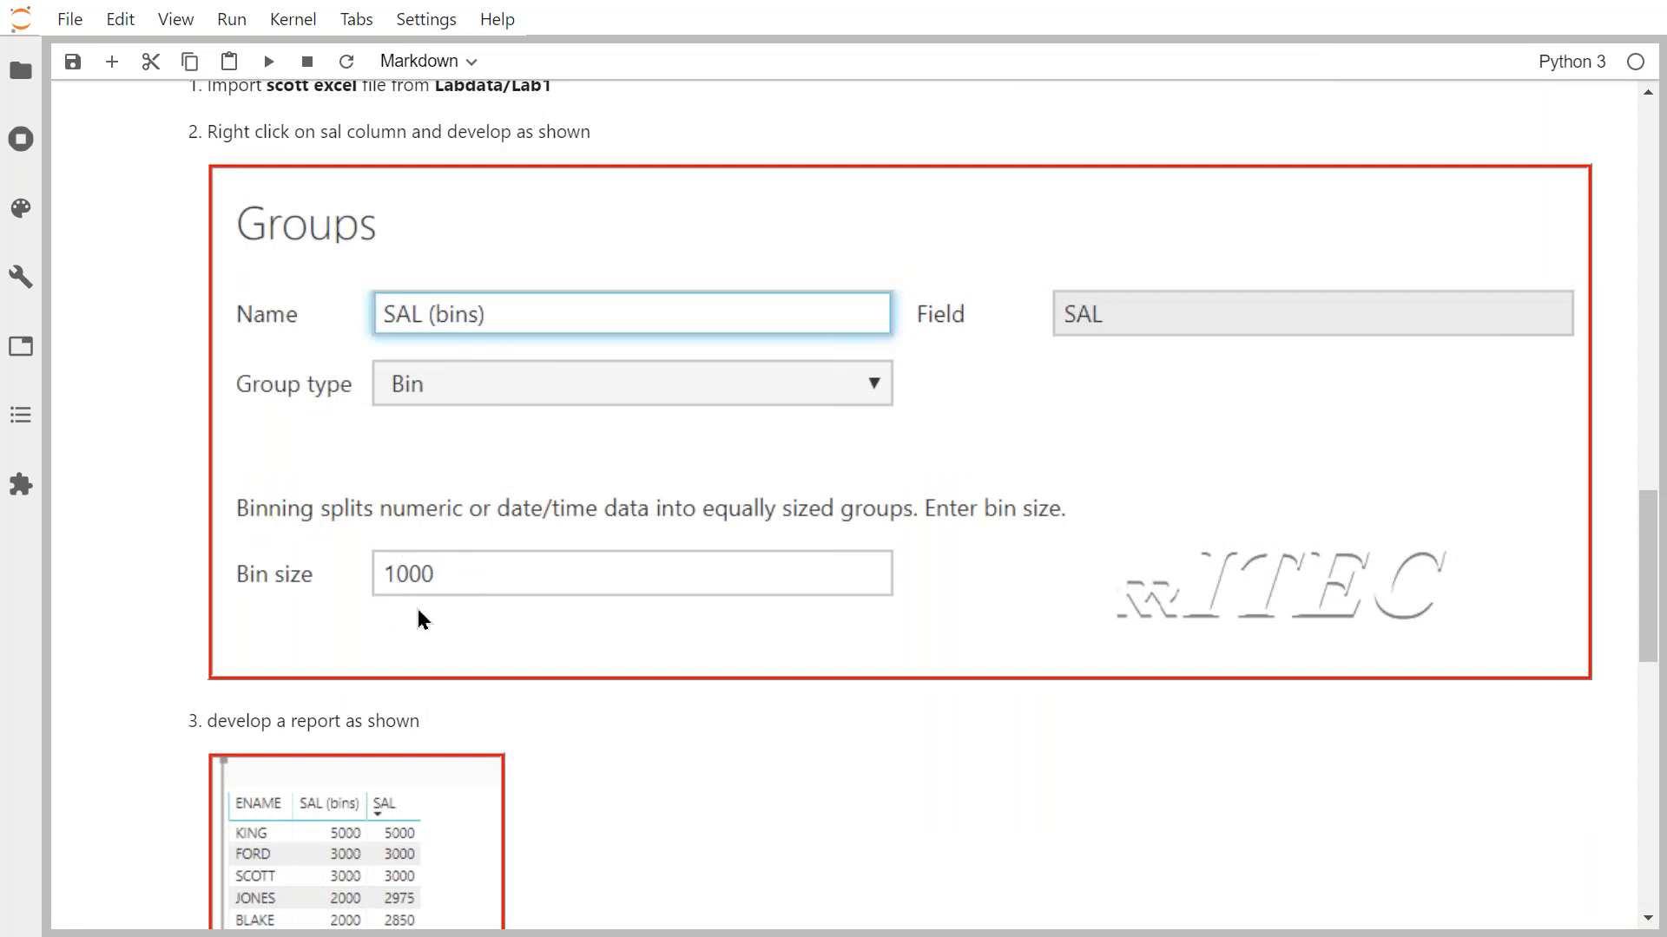
scroll(434, 610, down, 3)
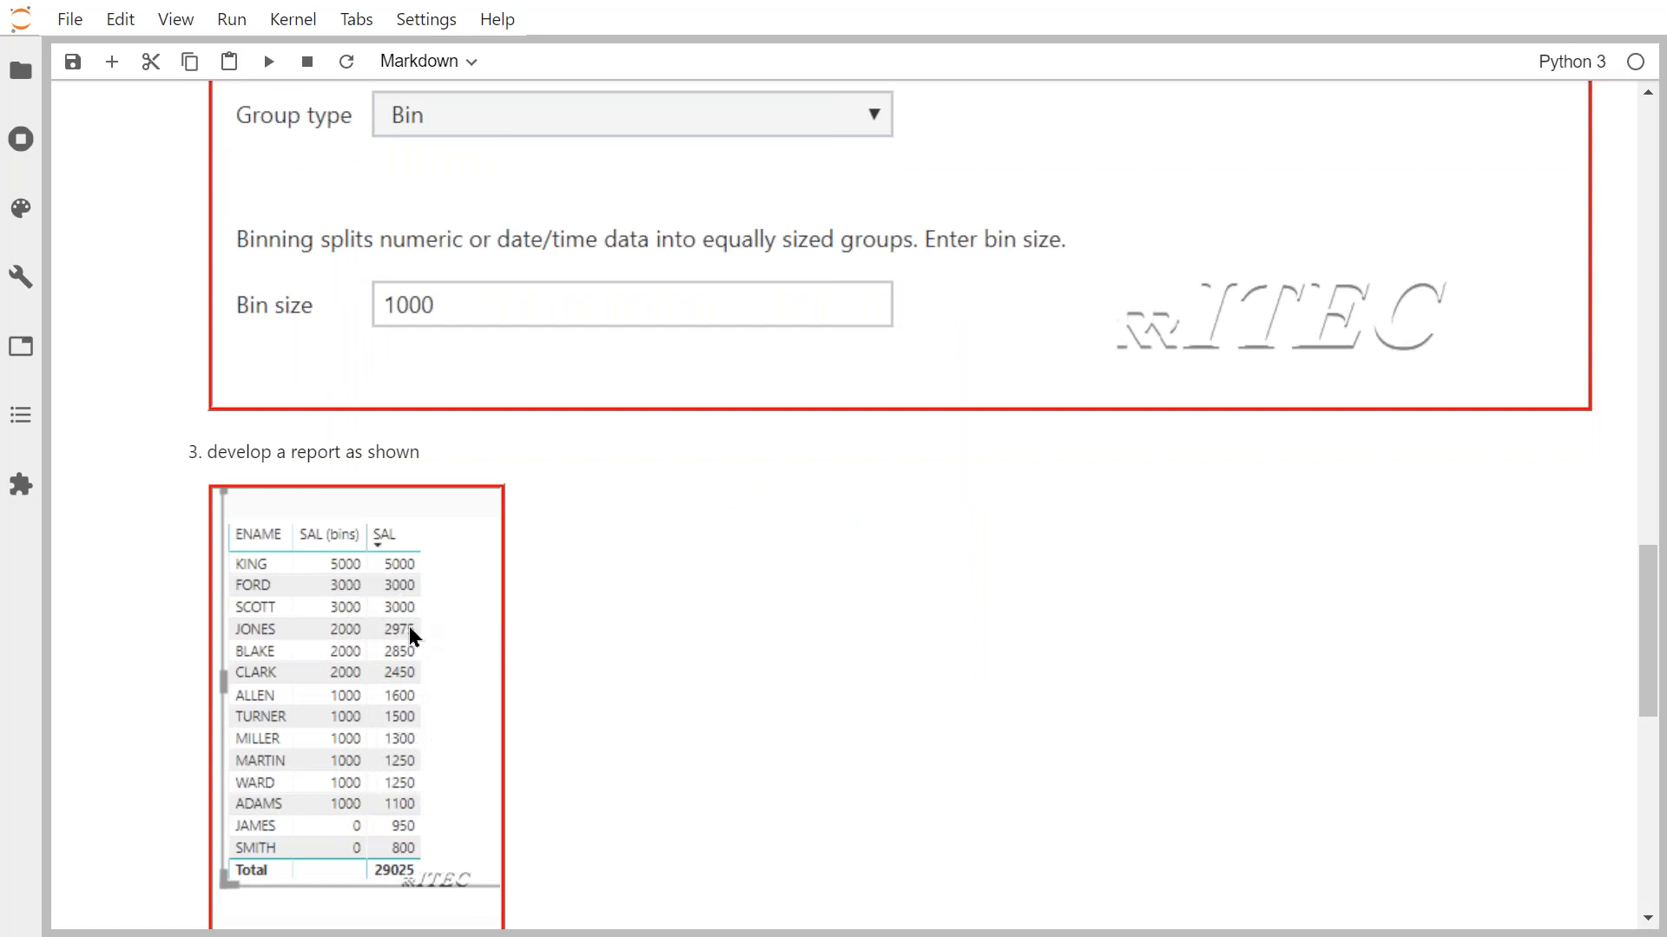
Return to Power BI Desktop and add a new blank Page 2.
key(alt+Tab)
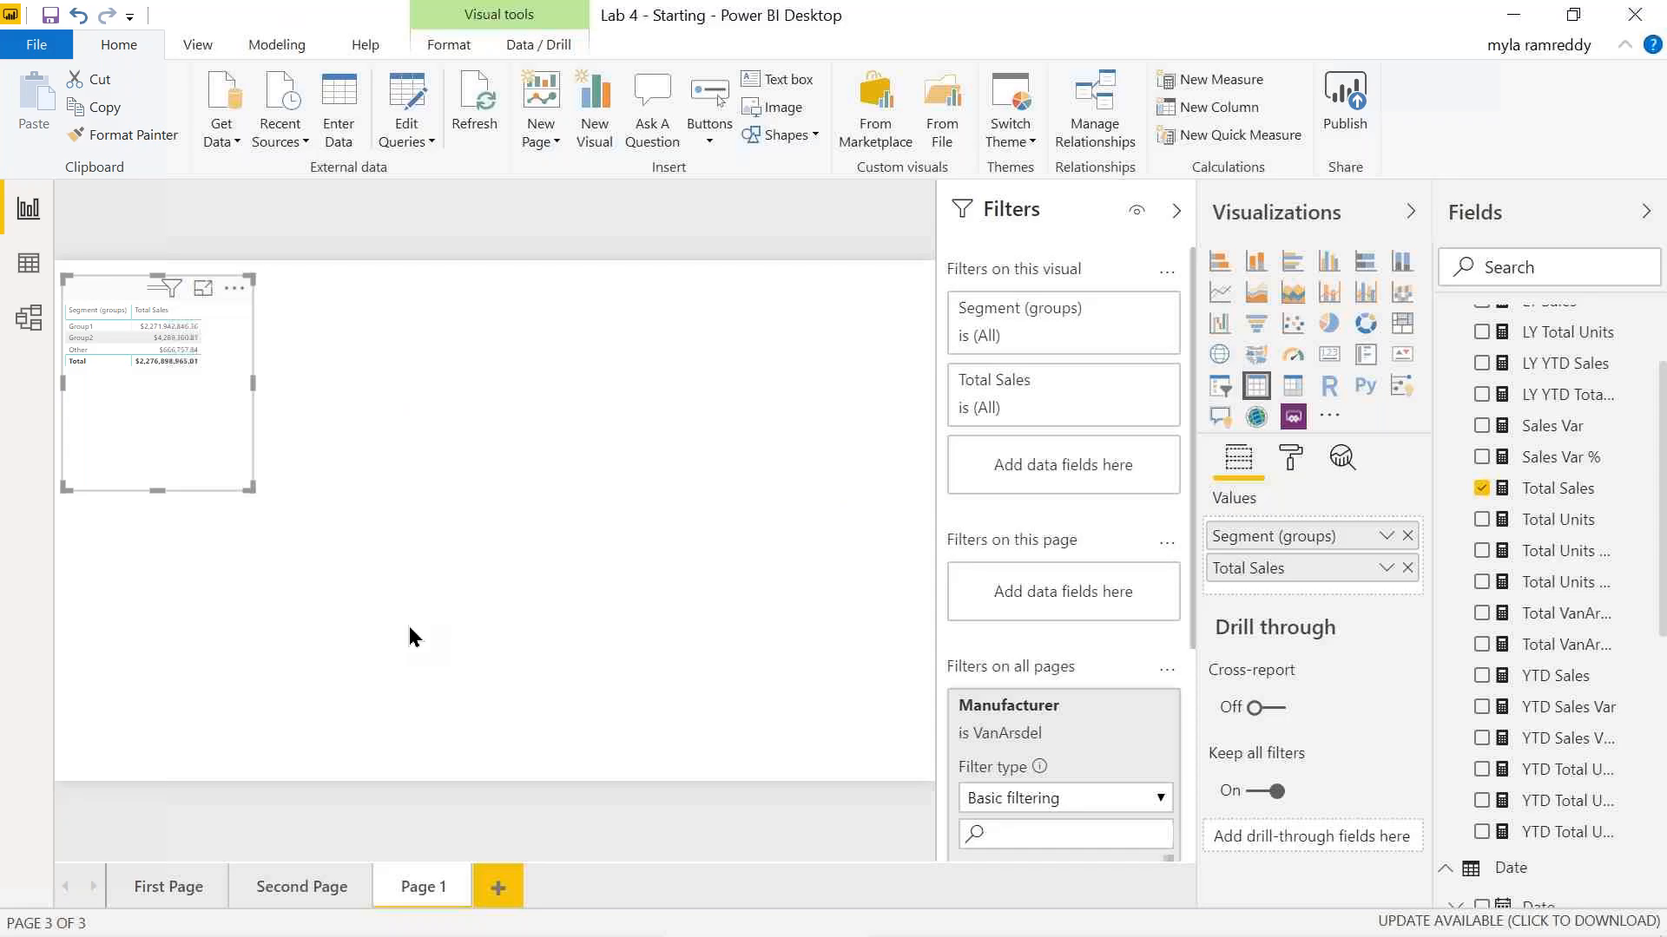
click(498, 887)
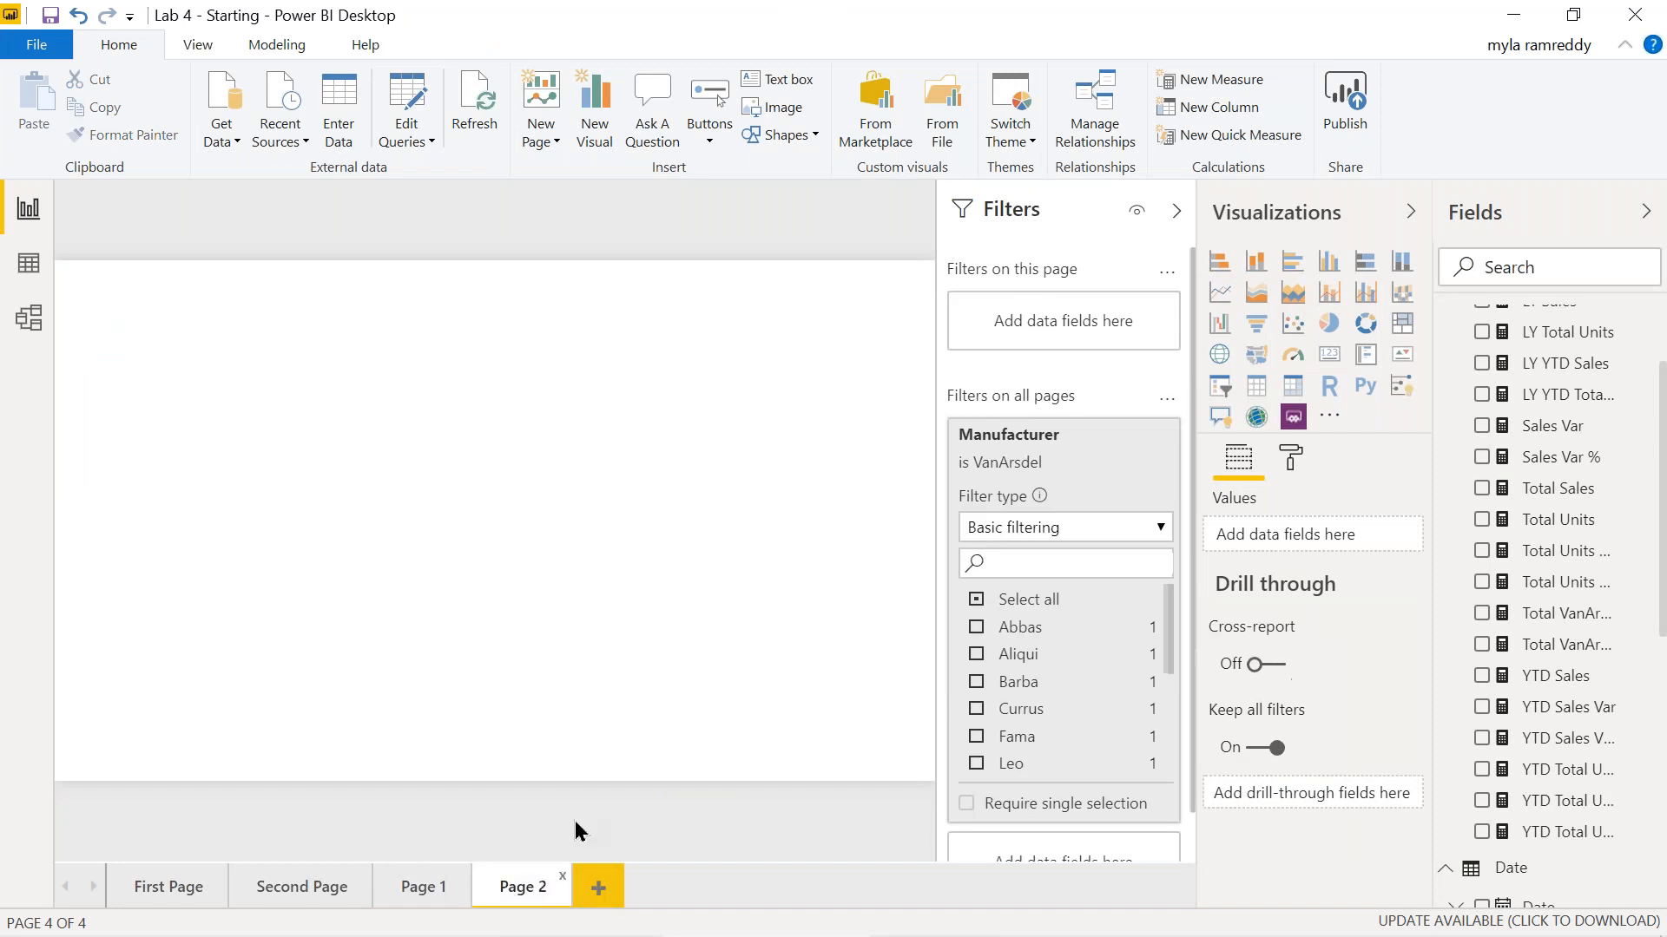
scroll(1552, 694, up, 3)
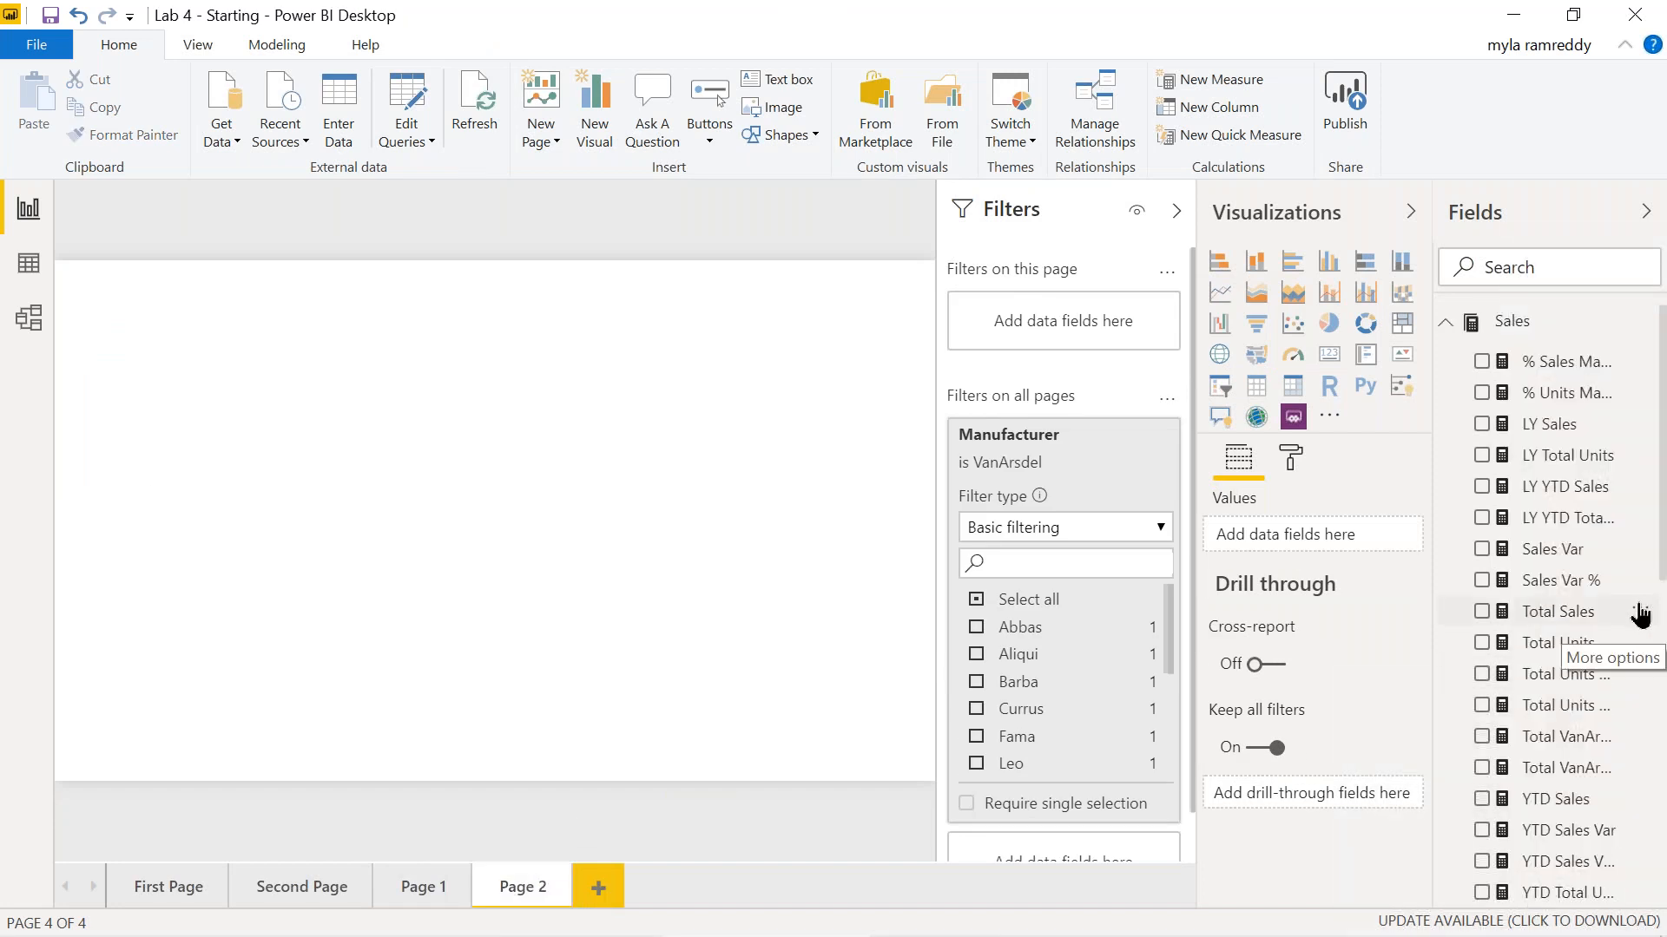
Browse the Total Sales field's More options menu, then dismiss it without choosing anything.
click(1639, 613)
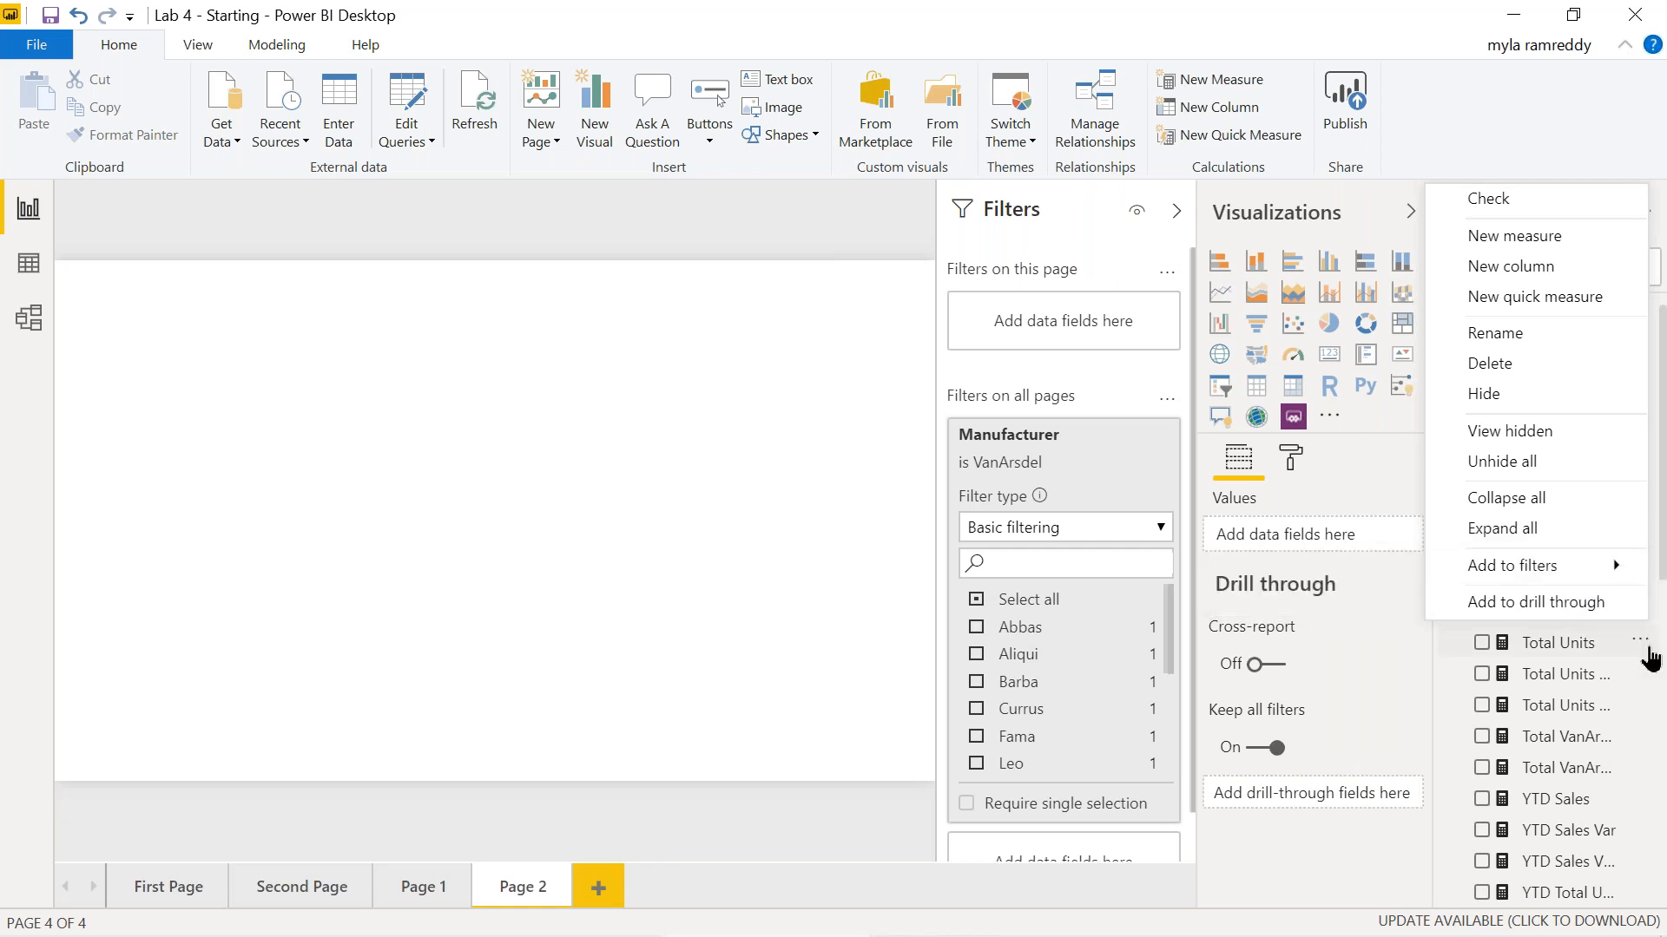
click(1641, 655)
click(1639, 658)
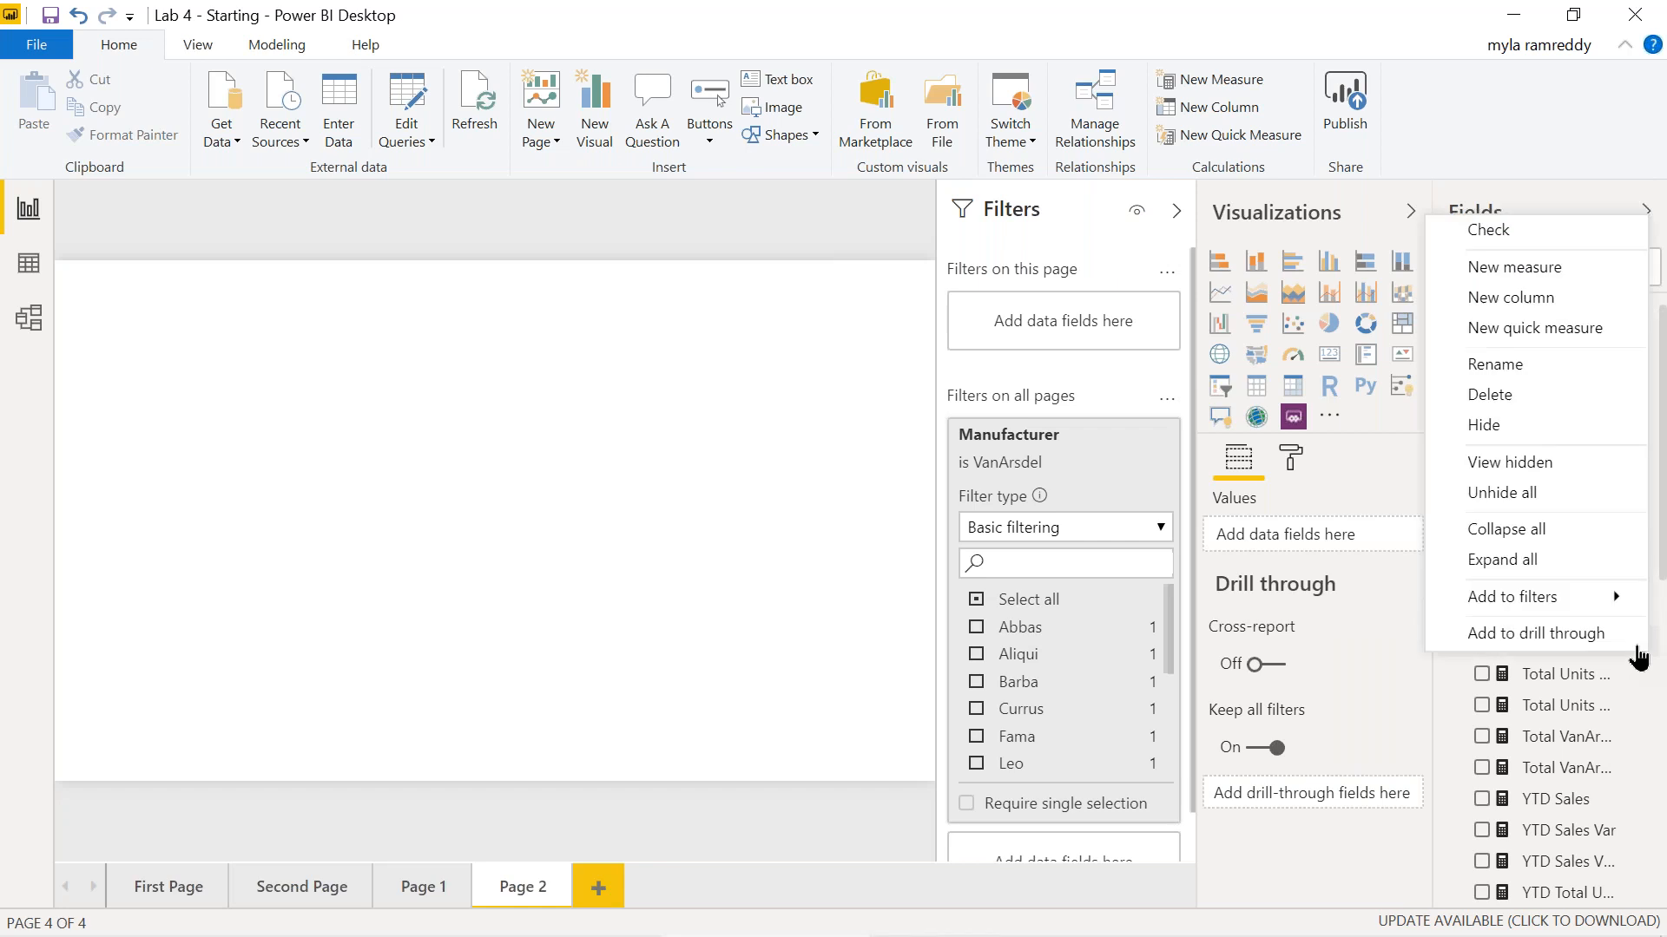
click(1626, 687)
click(1626, 686)
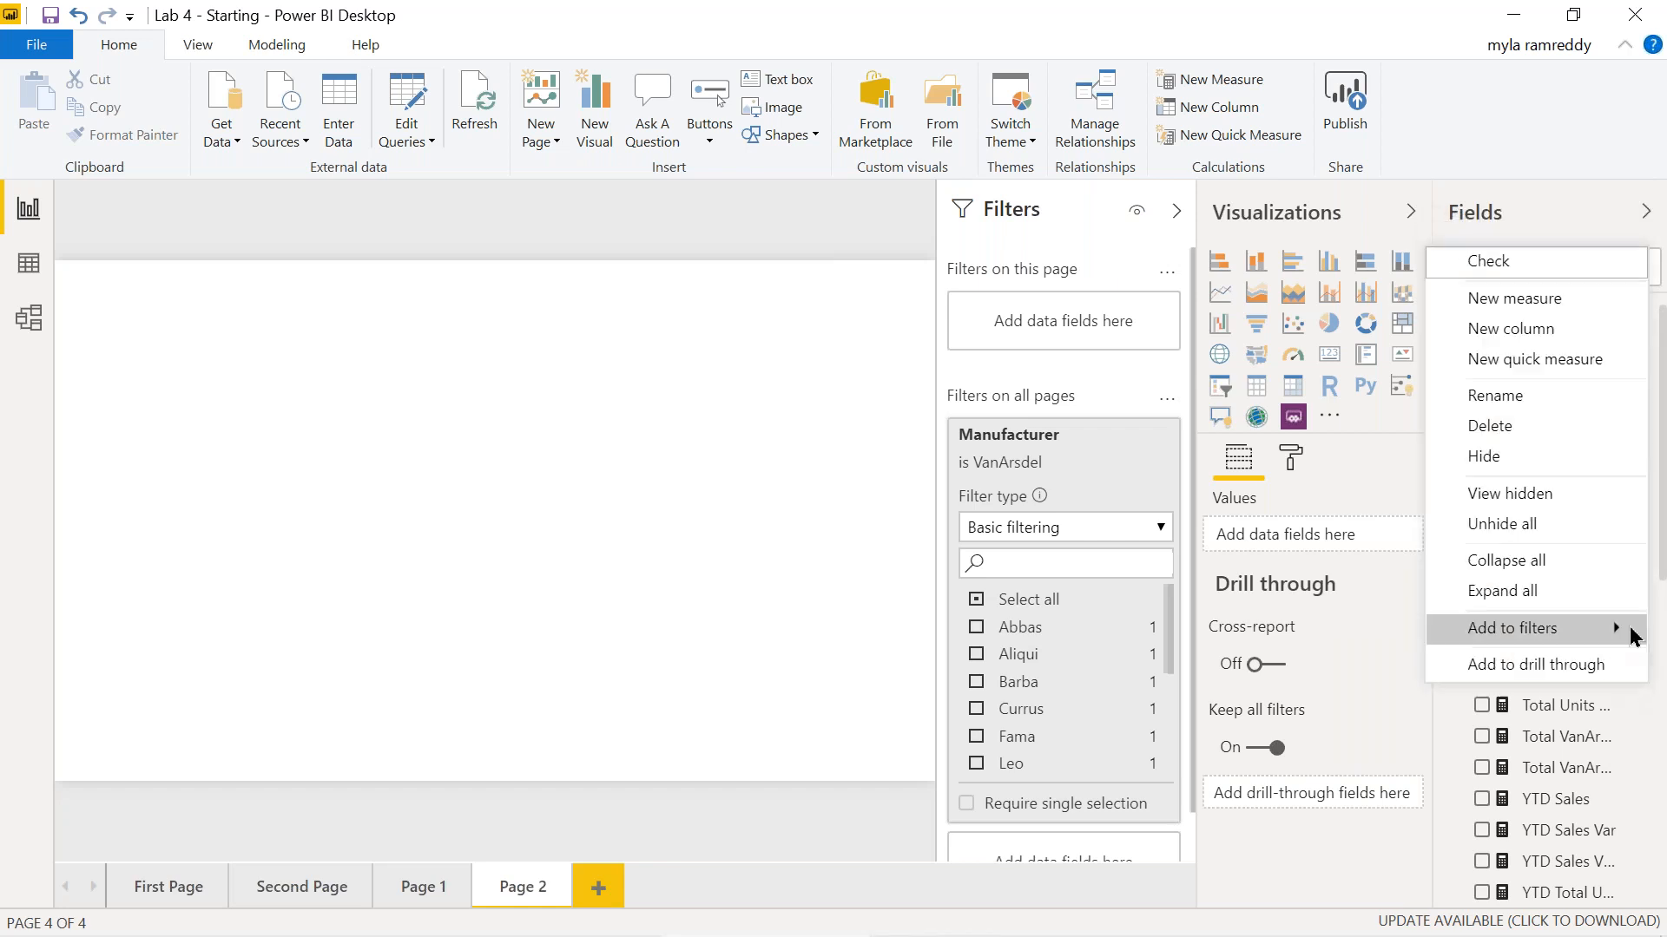
click(1317, 851)
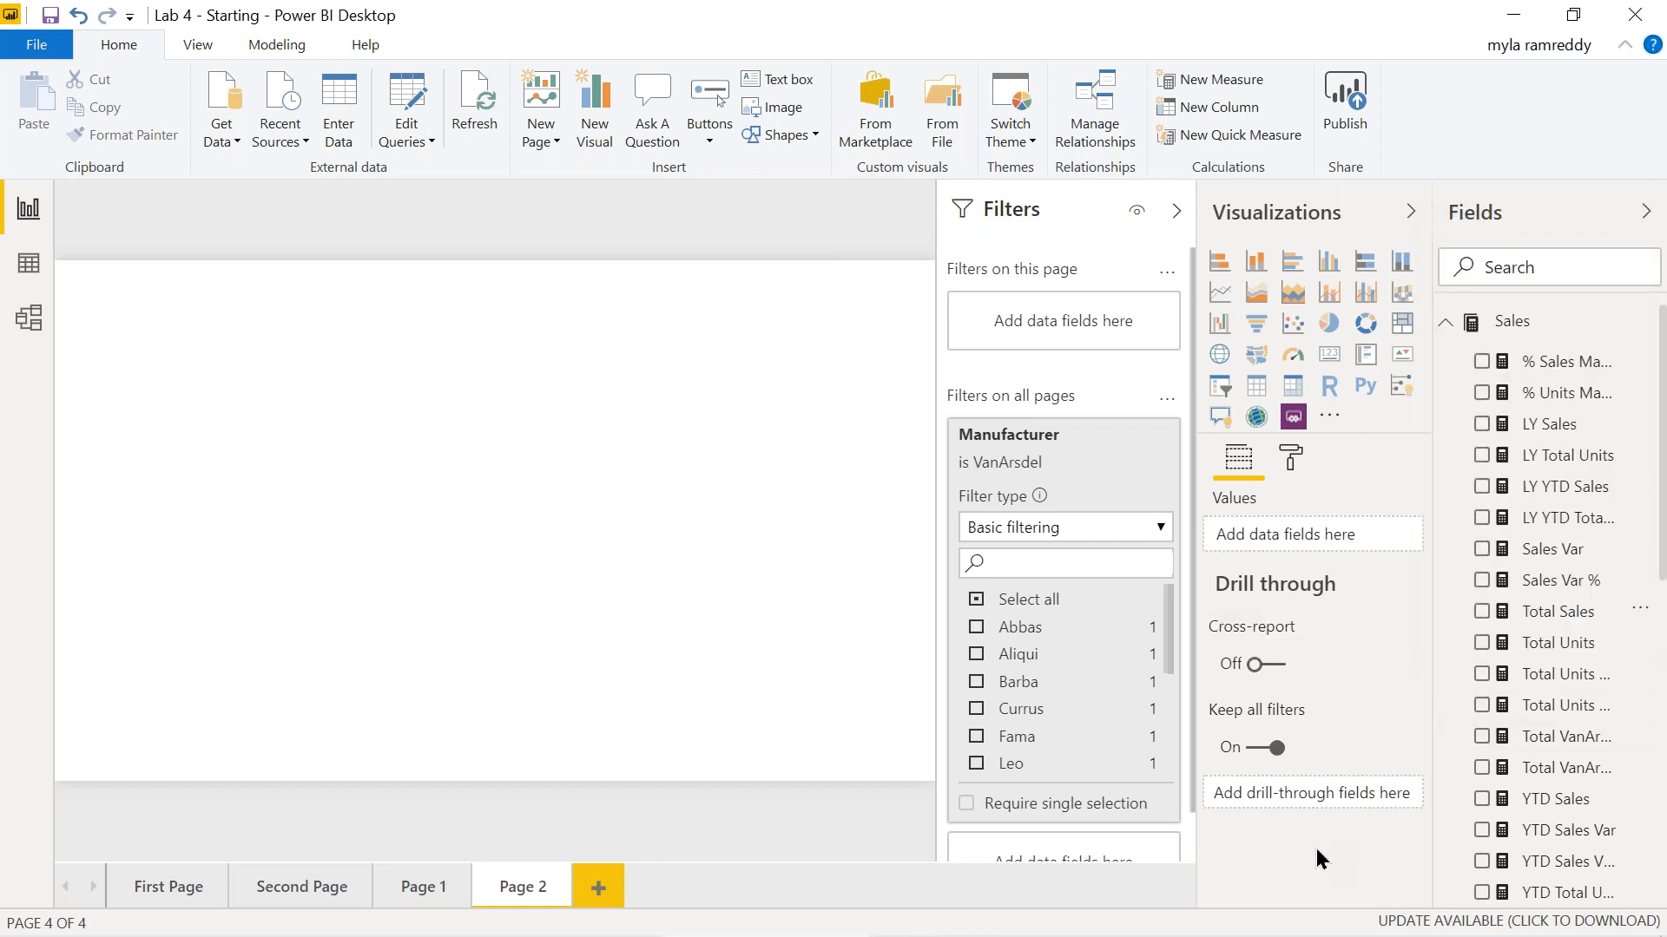
click(1640, 613)
mouse_move(1600, 576)
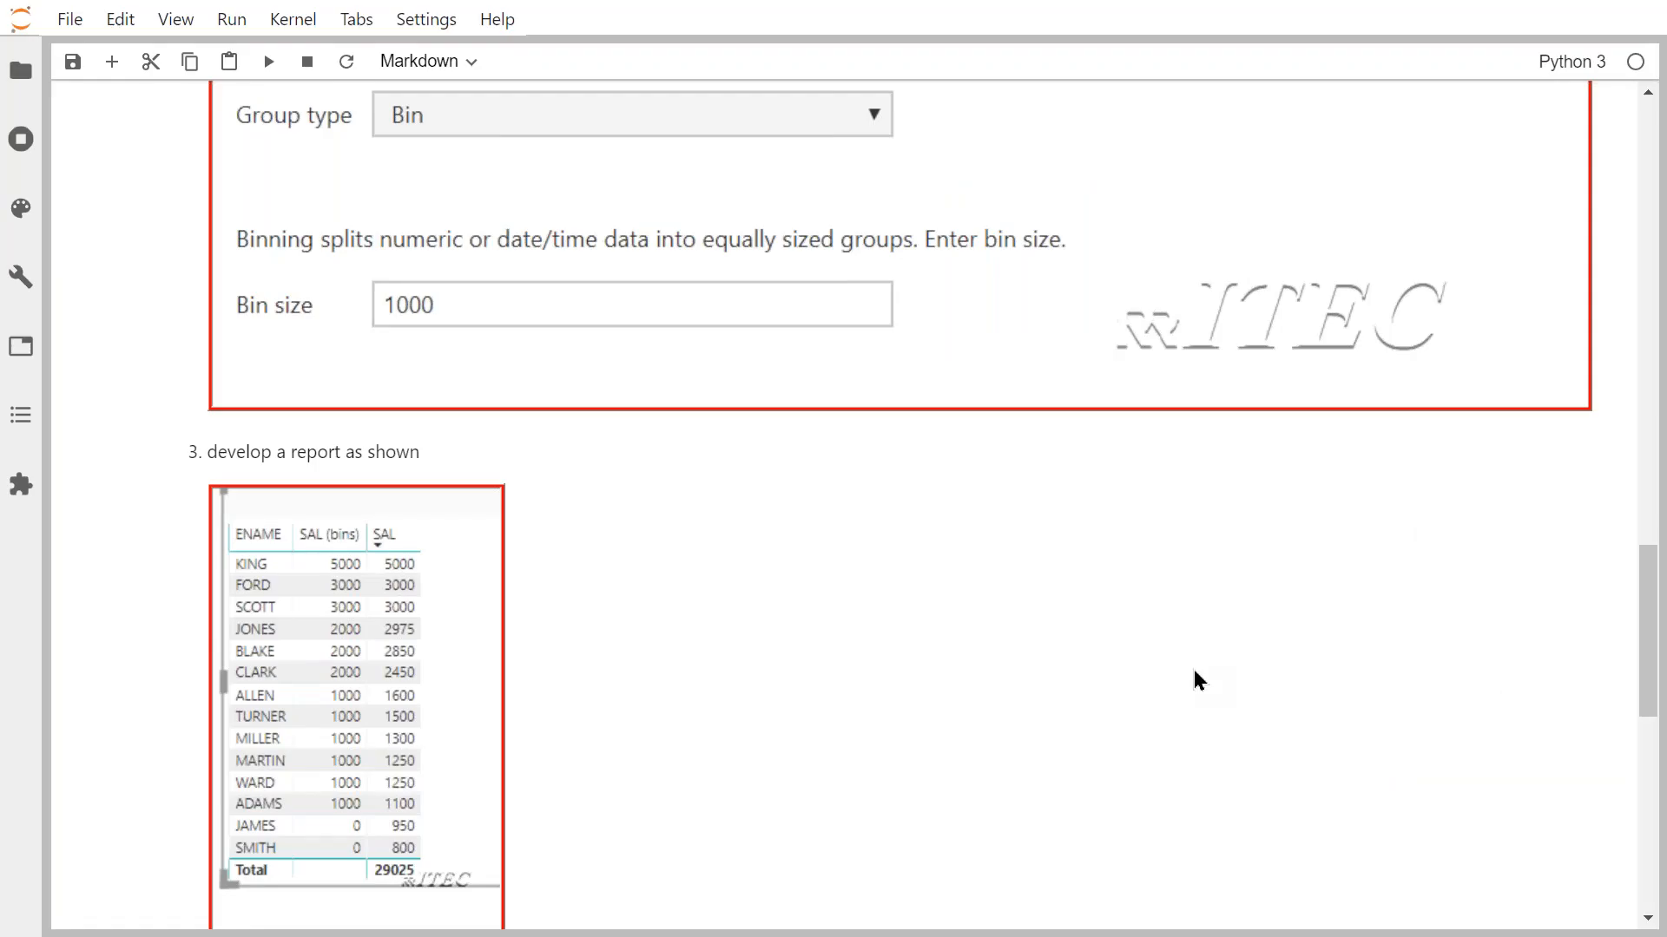
scroll(1194, 671, up, 10)
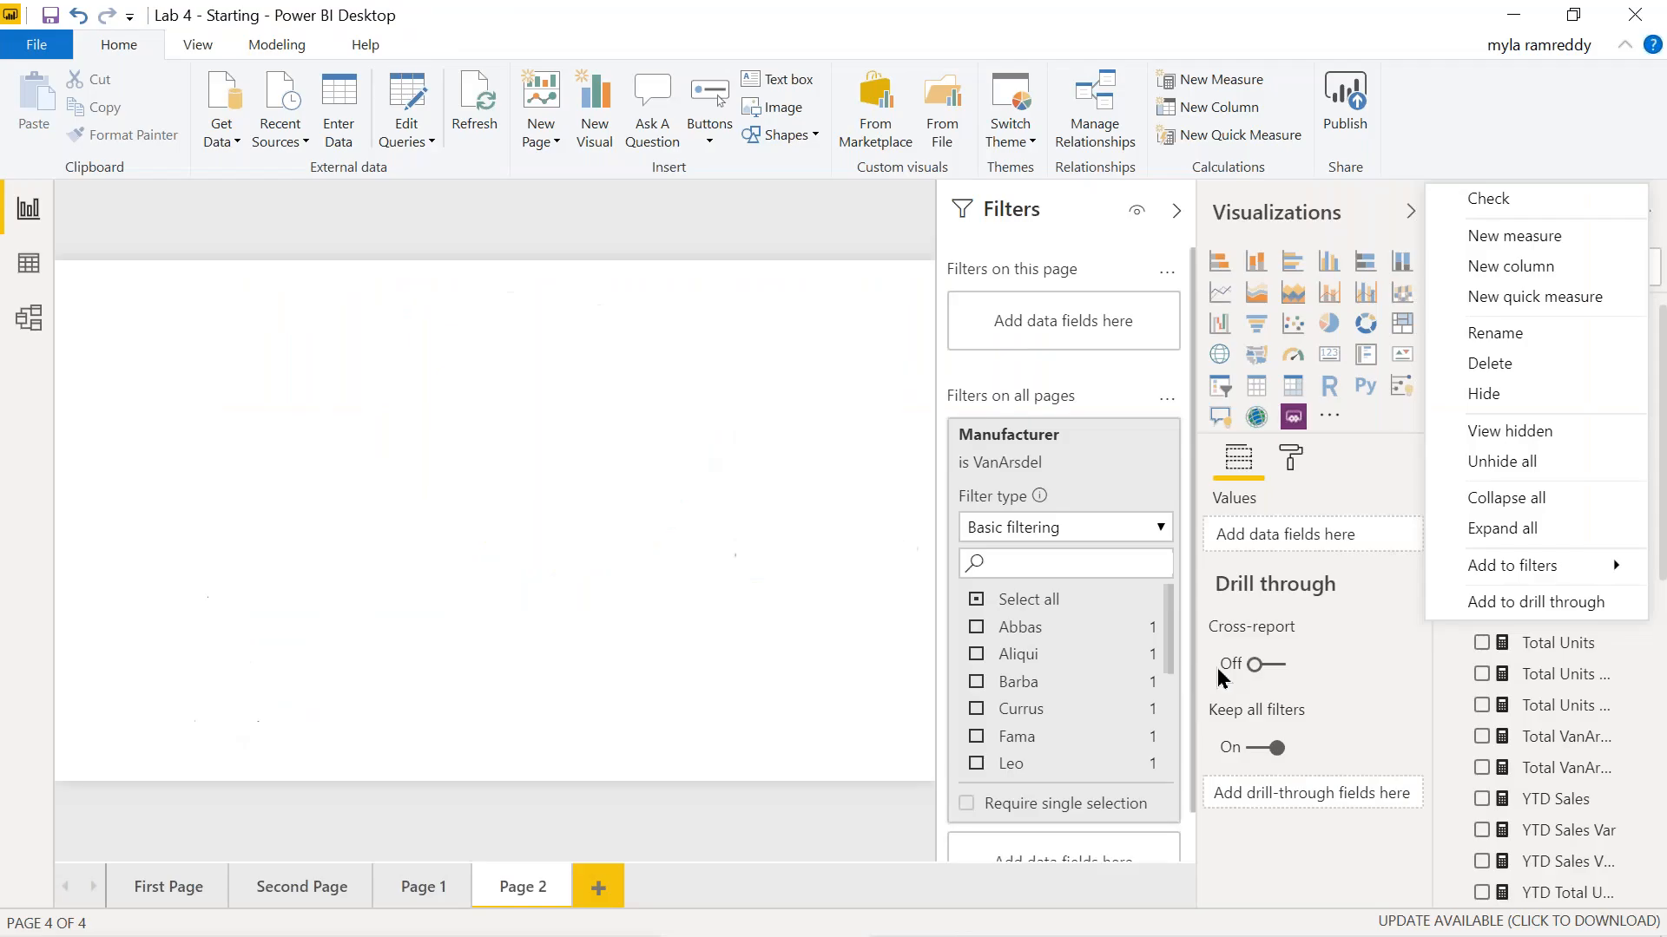
key(Escape)
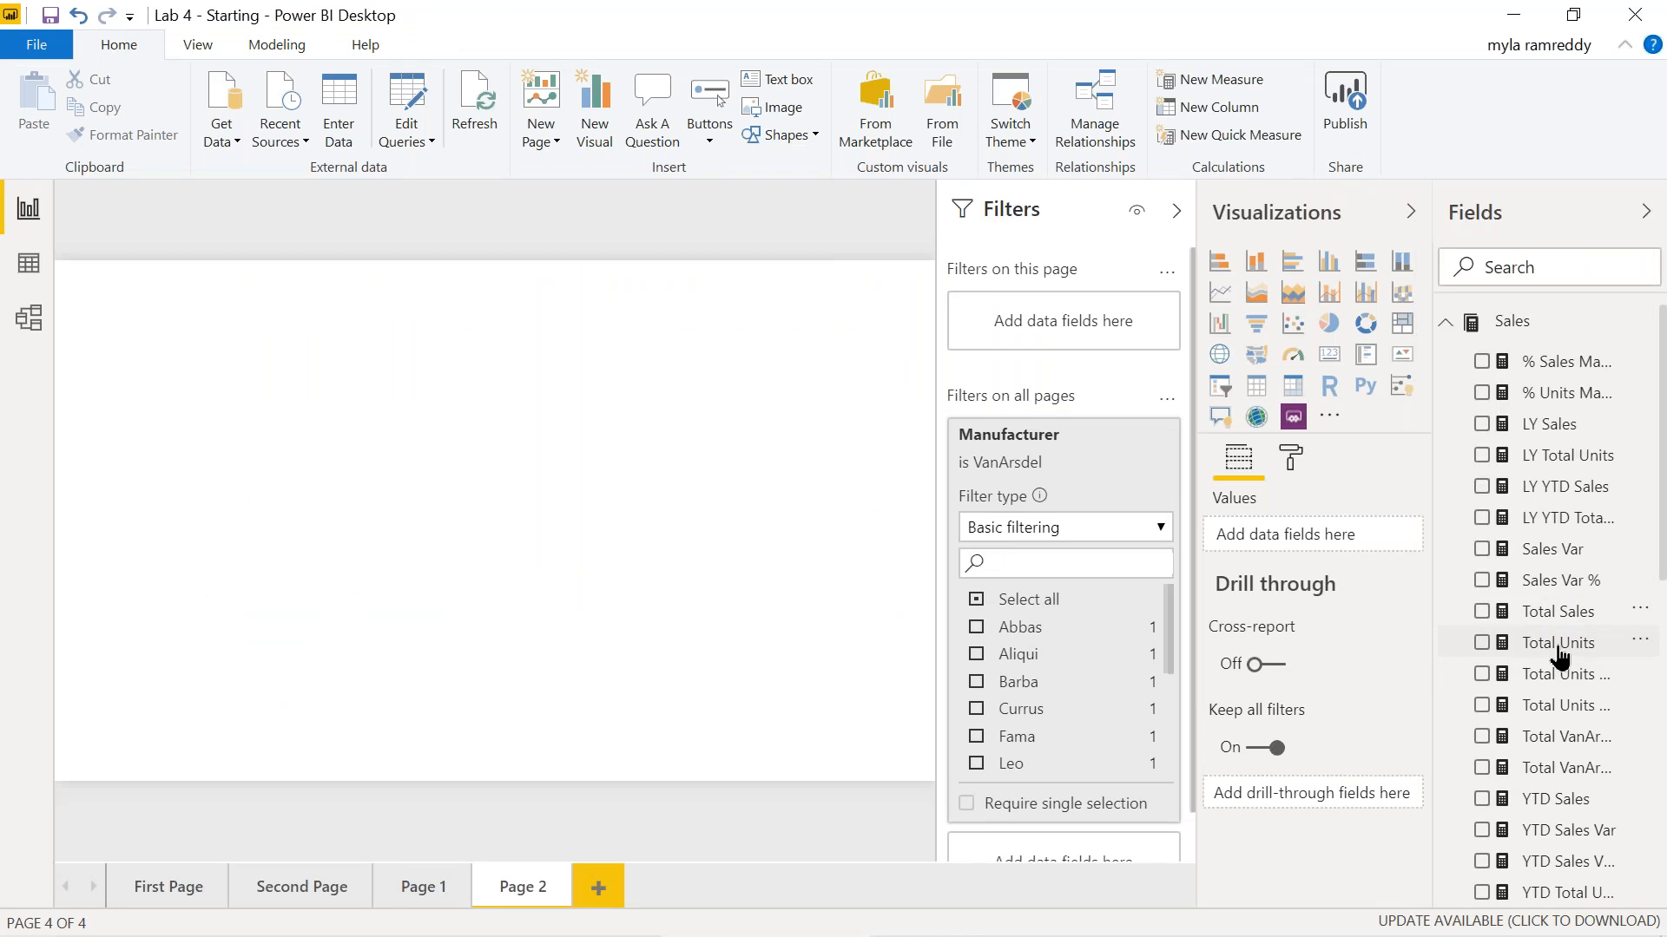
Look over the Total Units field's context menu, then switch to Table view.
right_click(1558, 648)
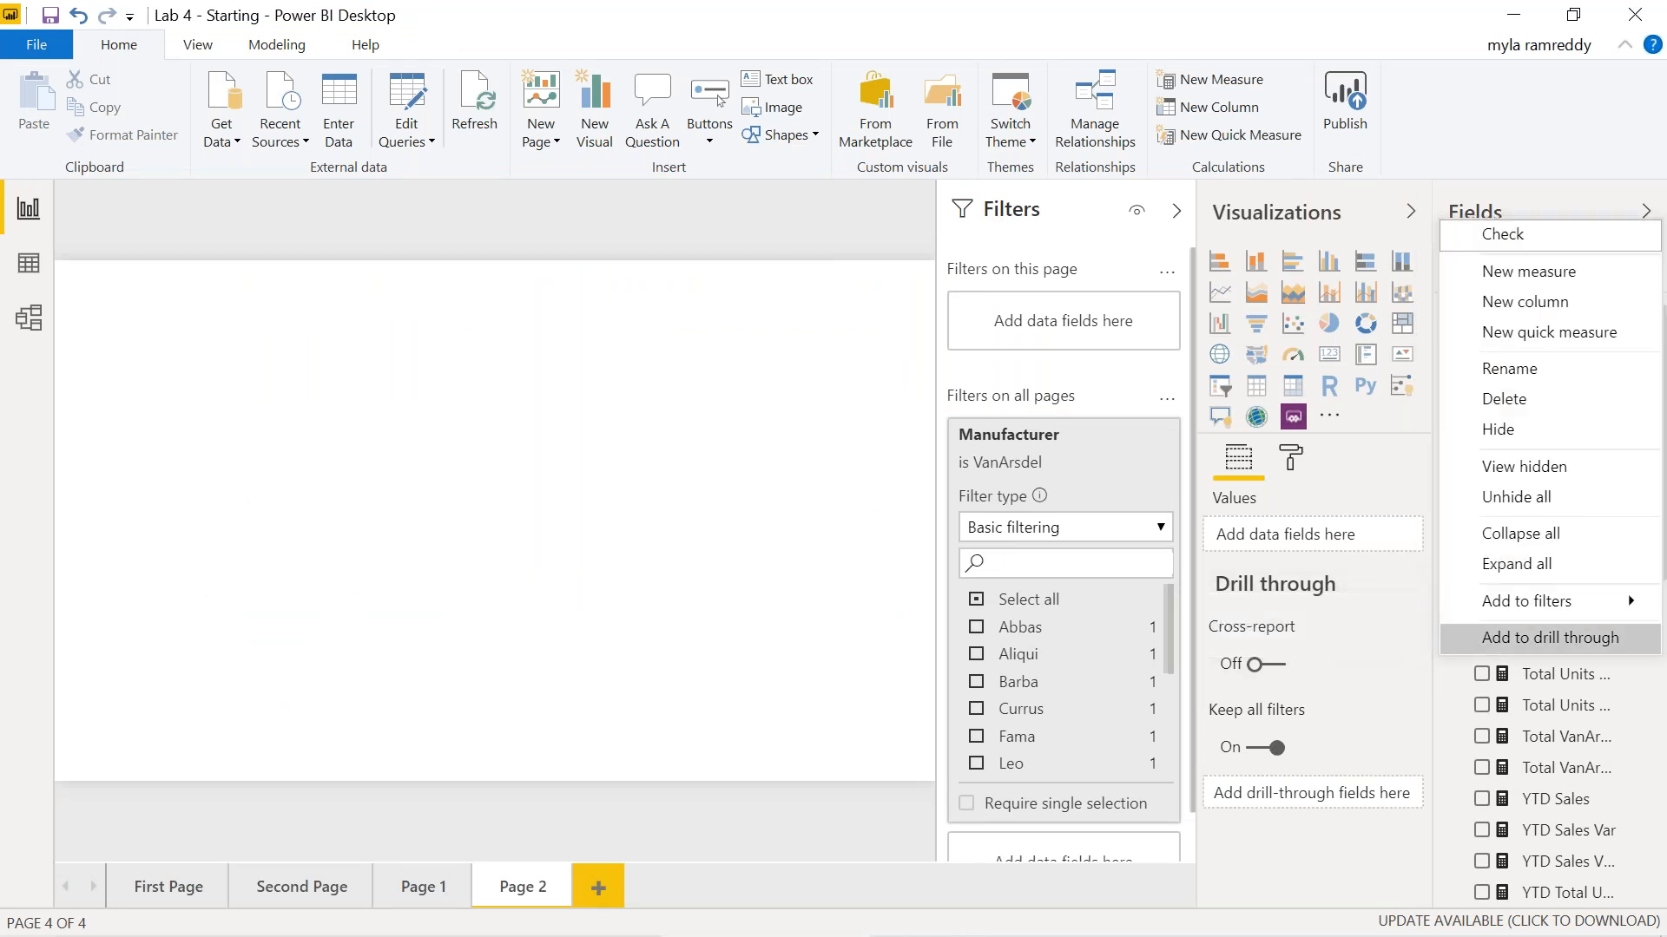
scroll(1612, 837, down, 5)
scroll(1562, 829, up, 5)
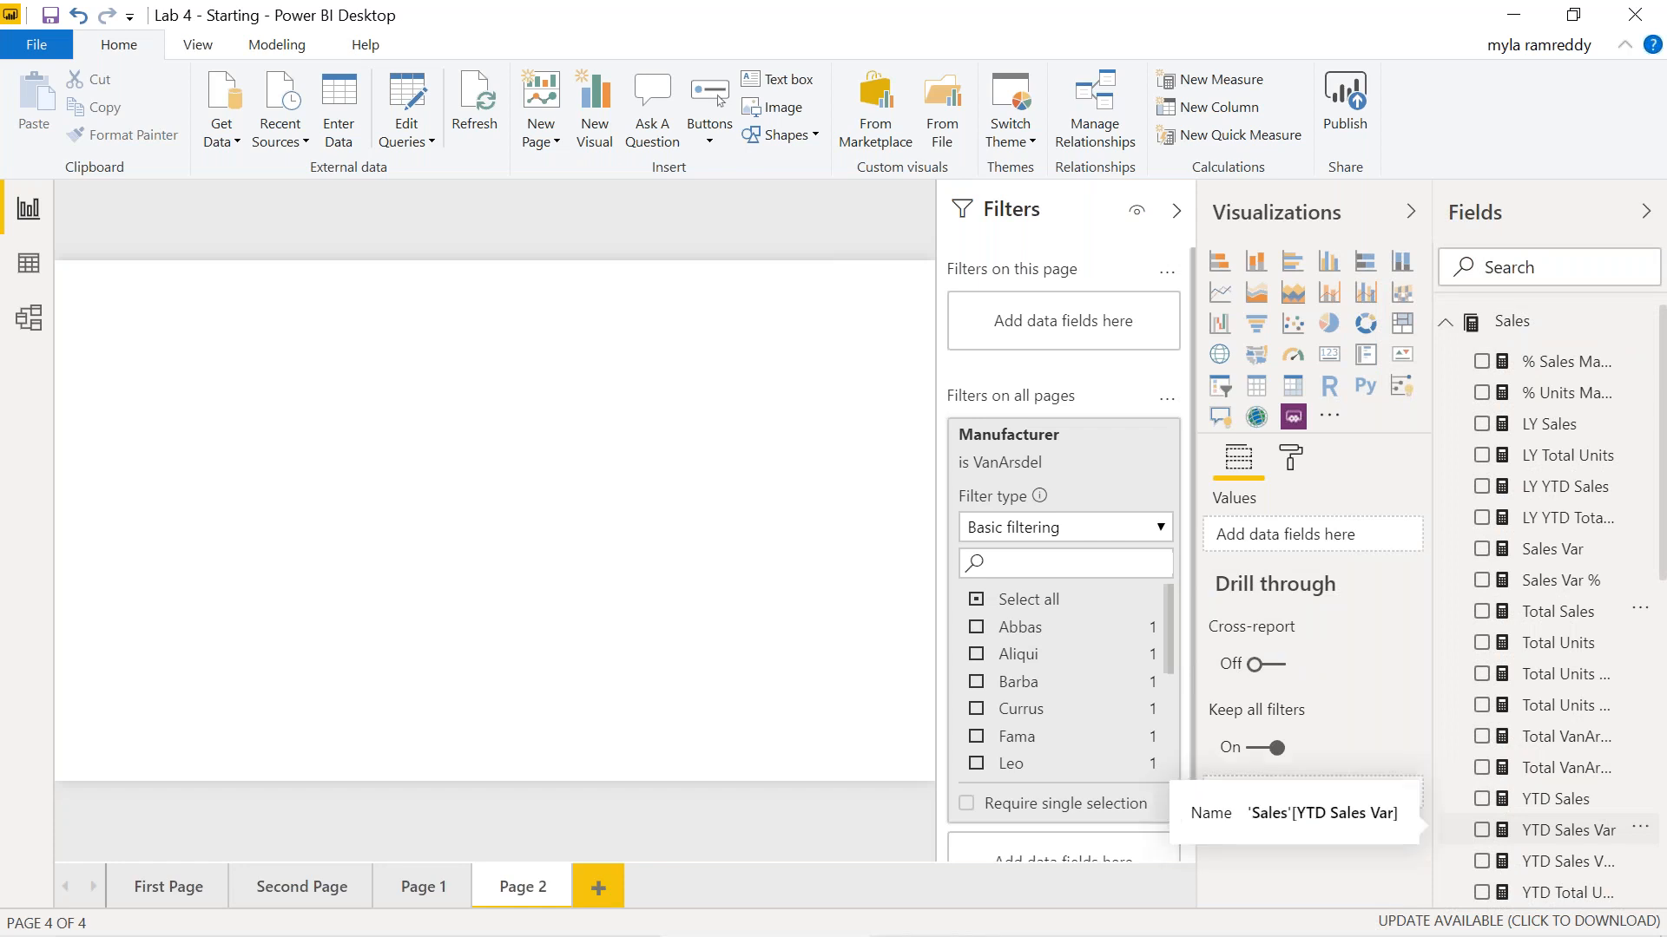
scroll(1562, 830, down, 5)
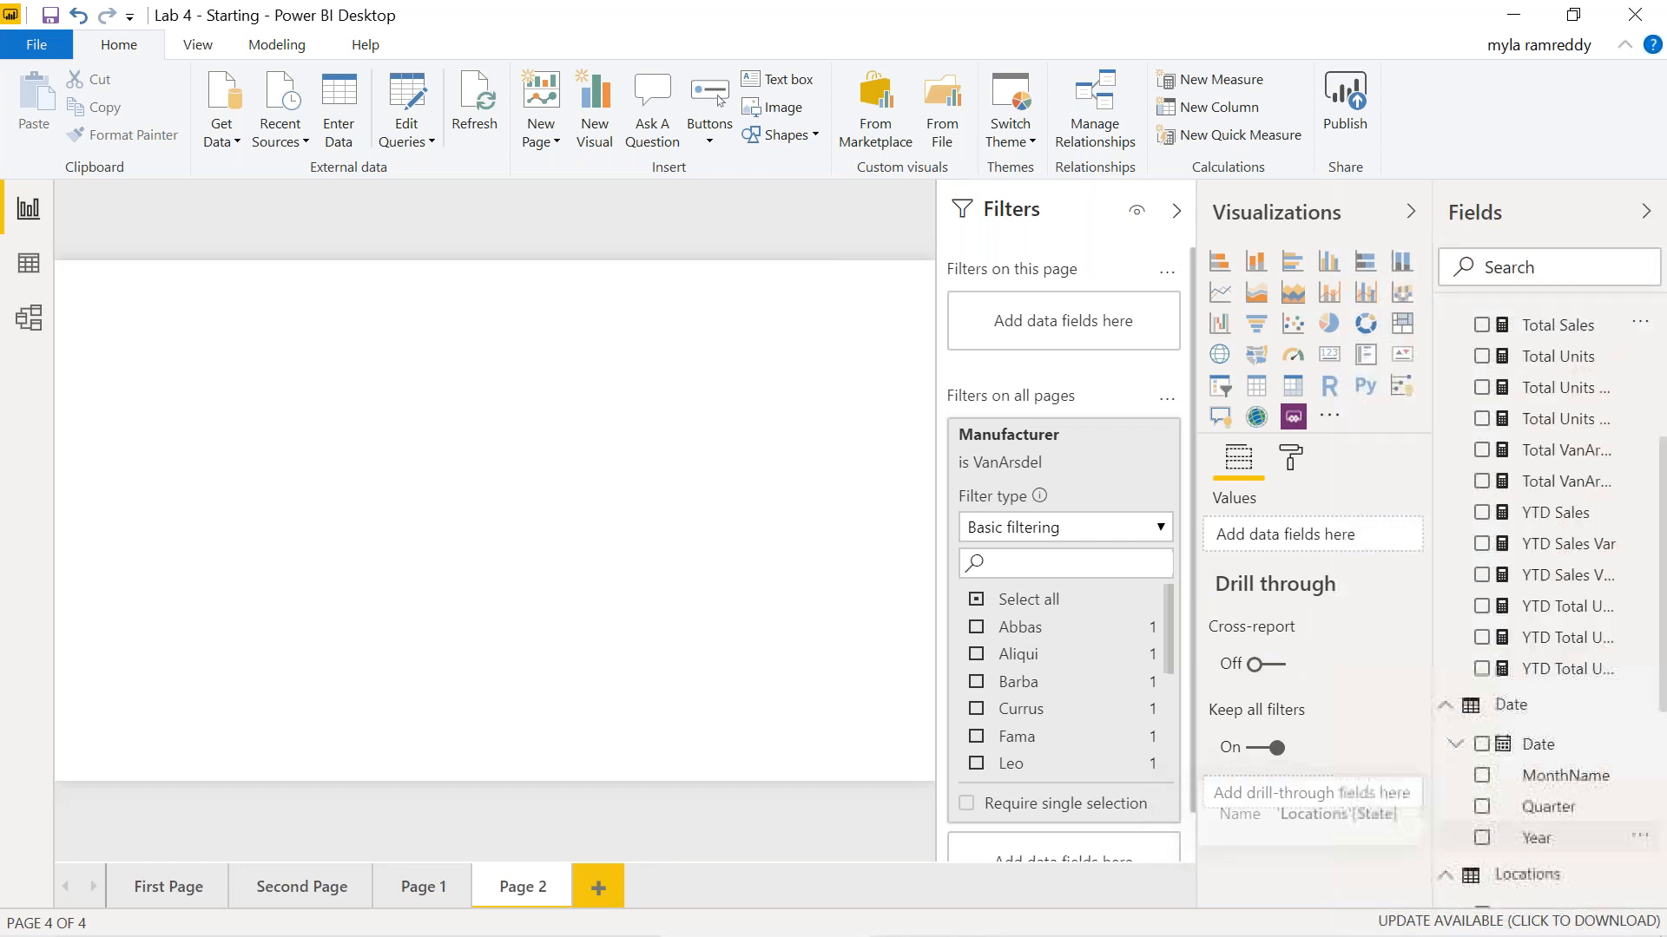
scroll(1563, 830, up, 5)
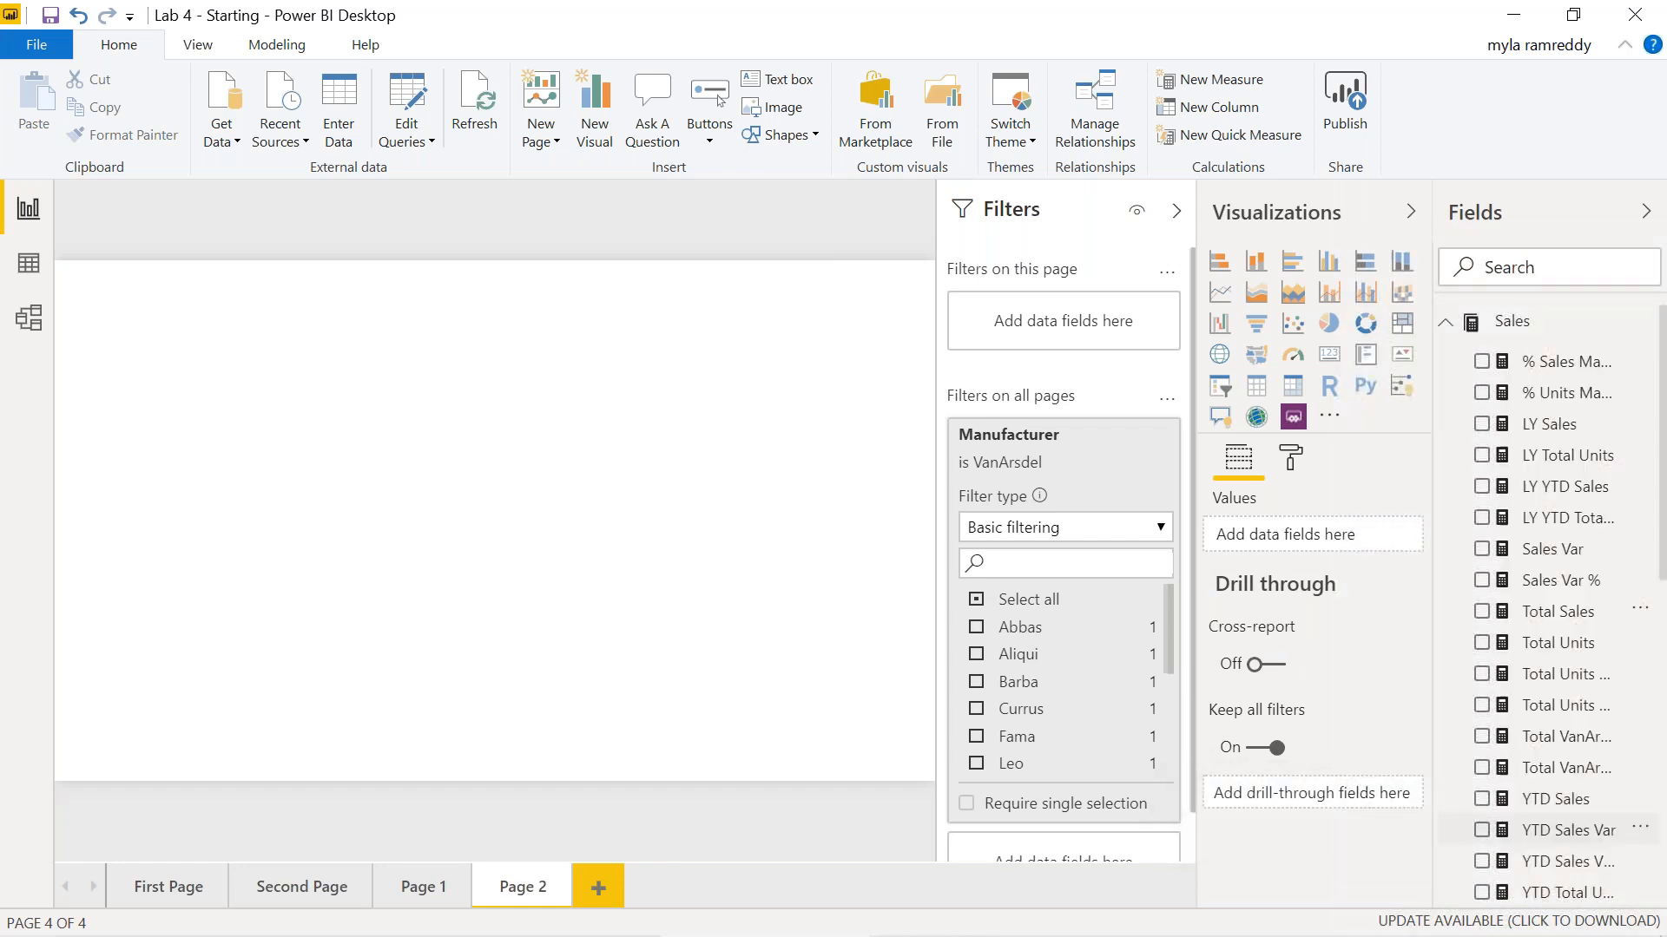
scroll(1596, 601, down, 2)
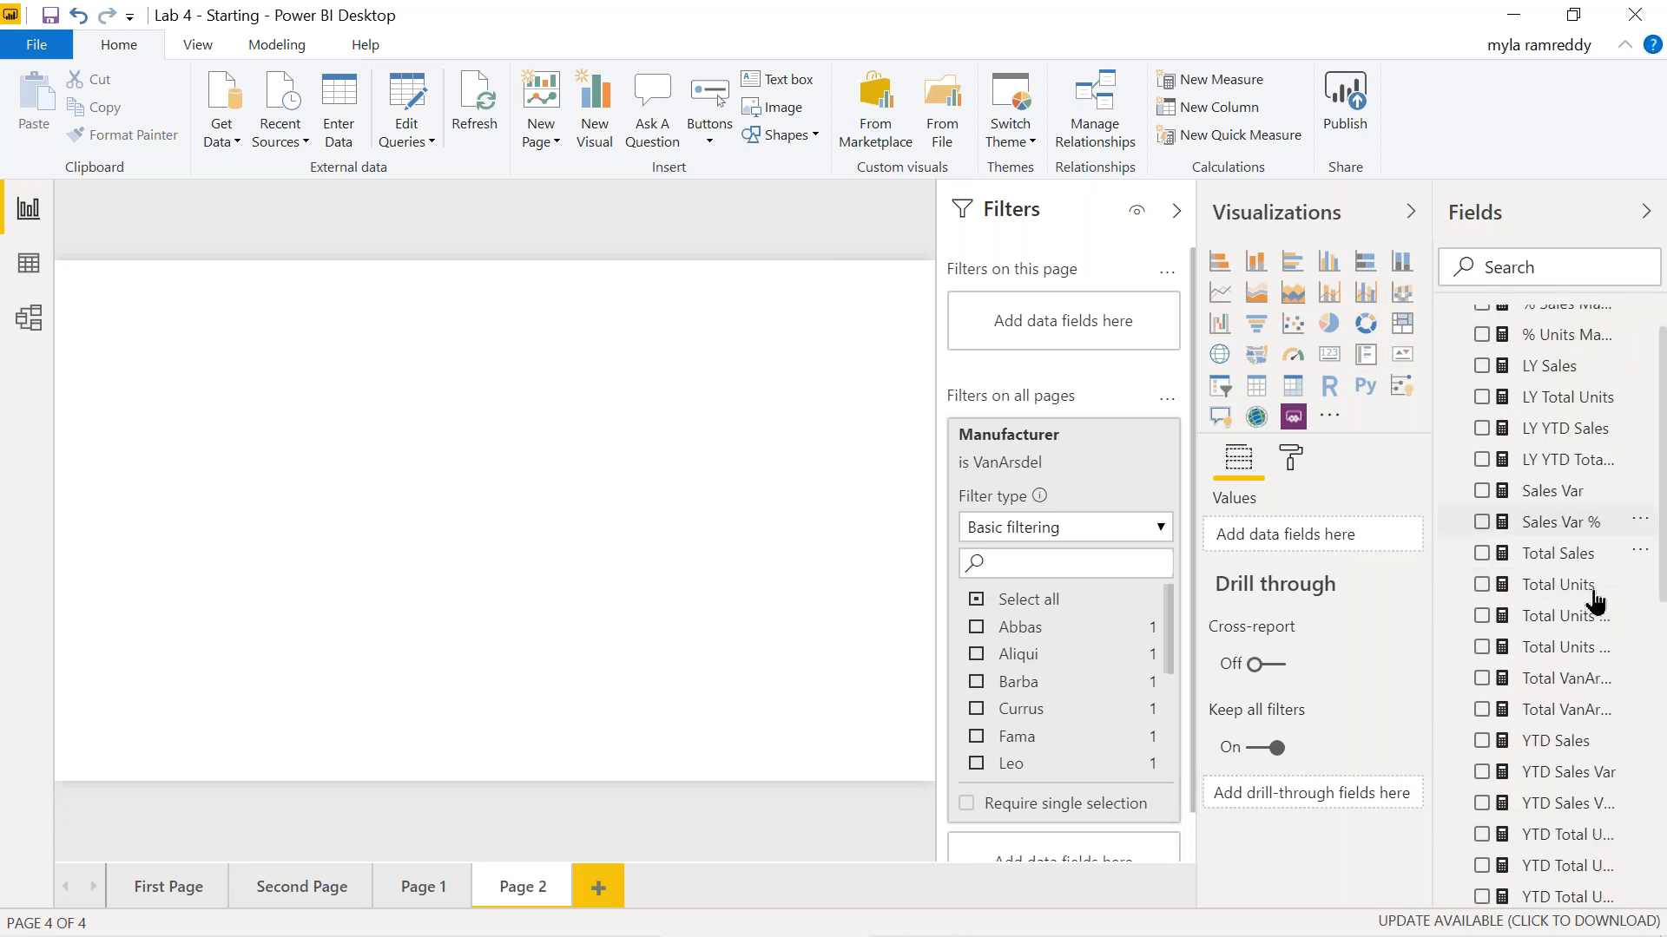
scroll(1594, 591, up, 2)
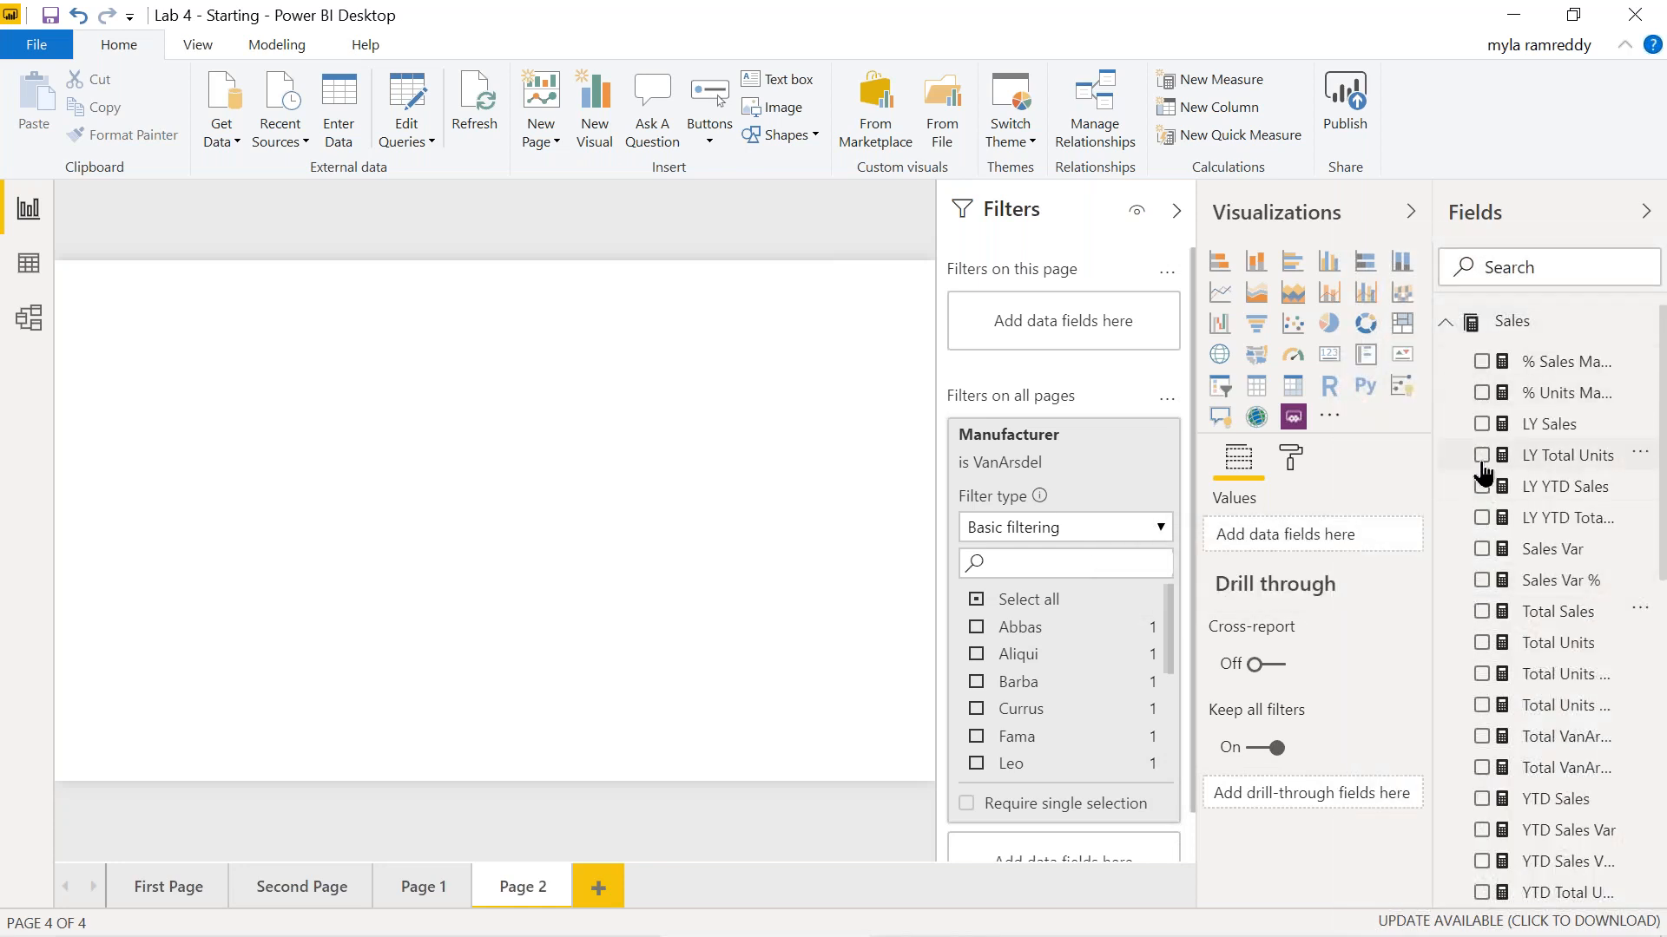
click(38, 269)
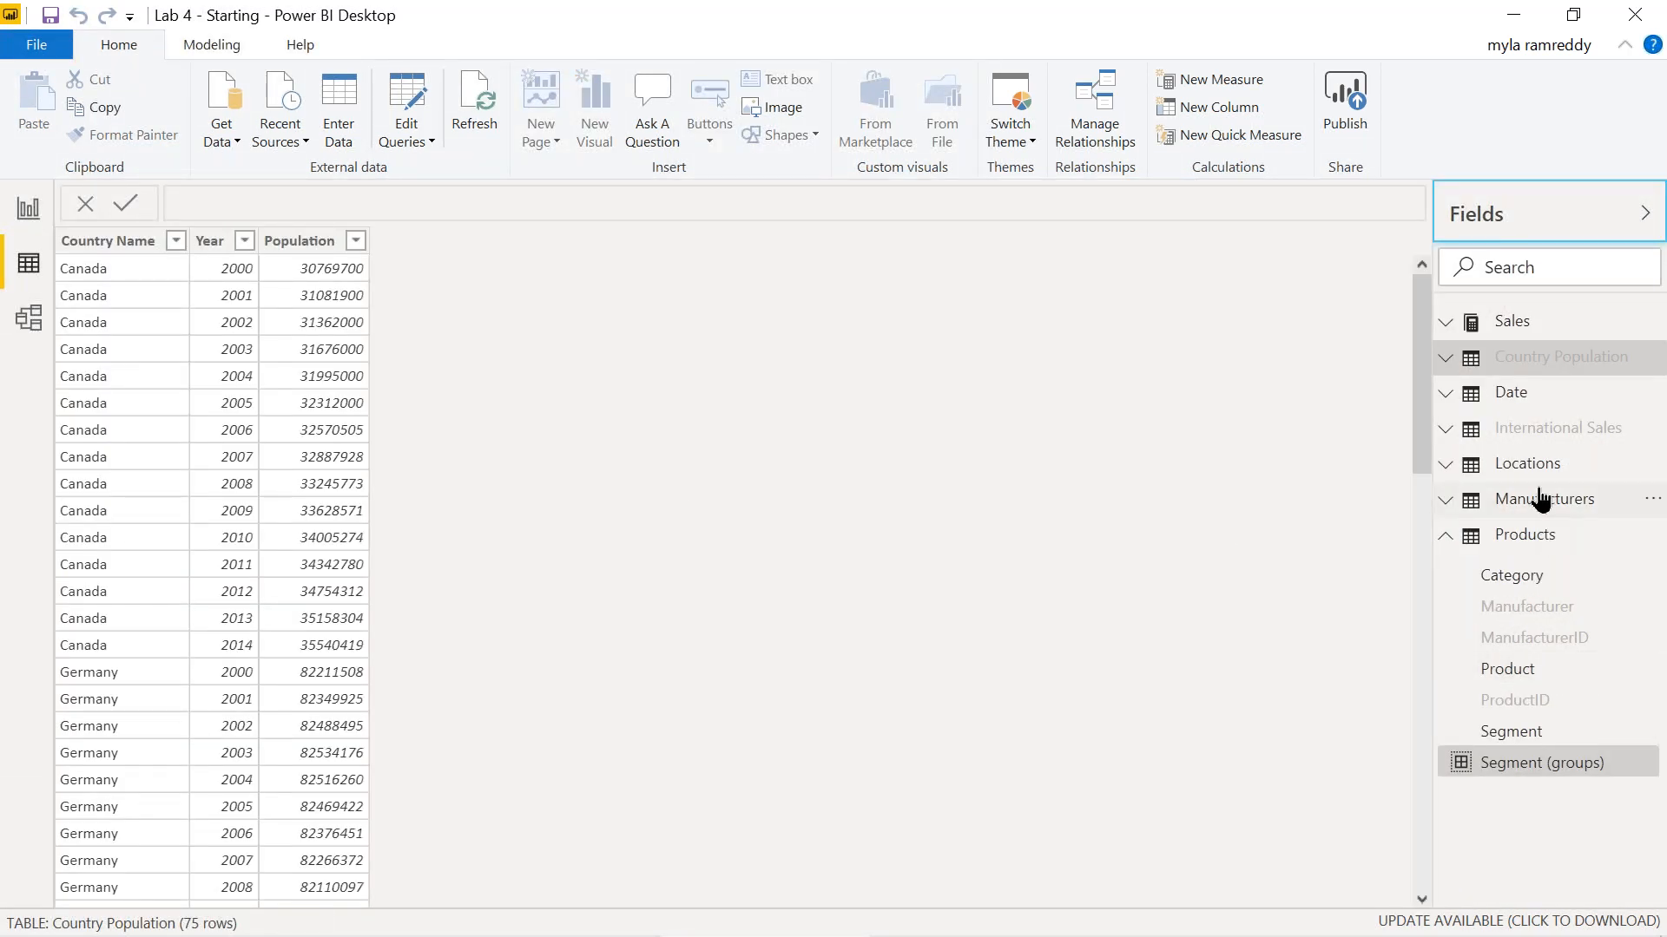
In Data view, untick Hide in report view for the Sales table's Revenue field.
click(1455, 332)
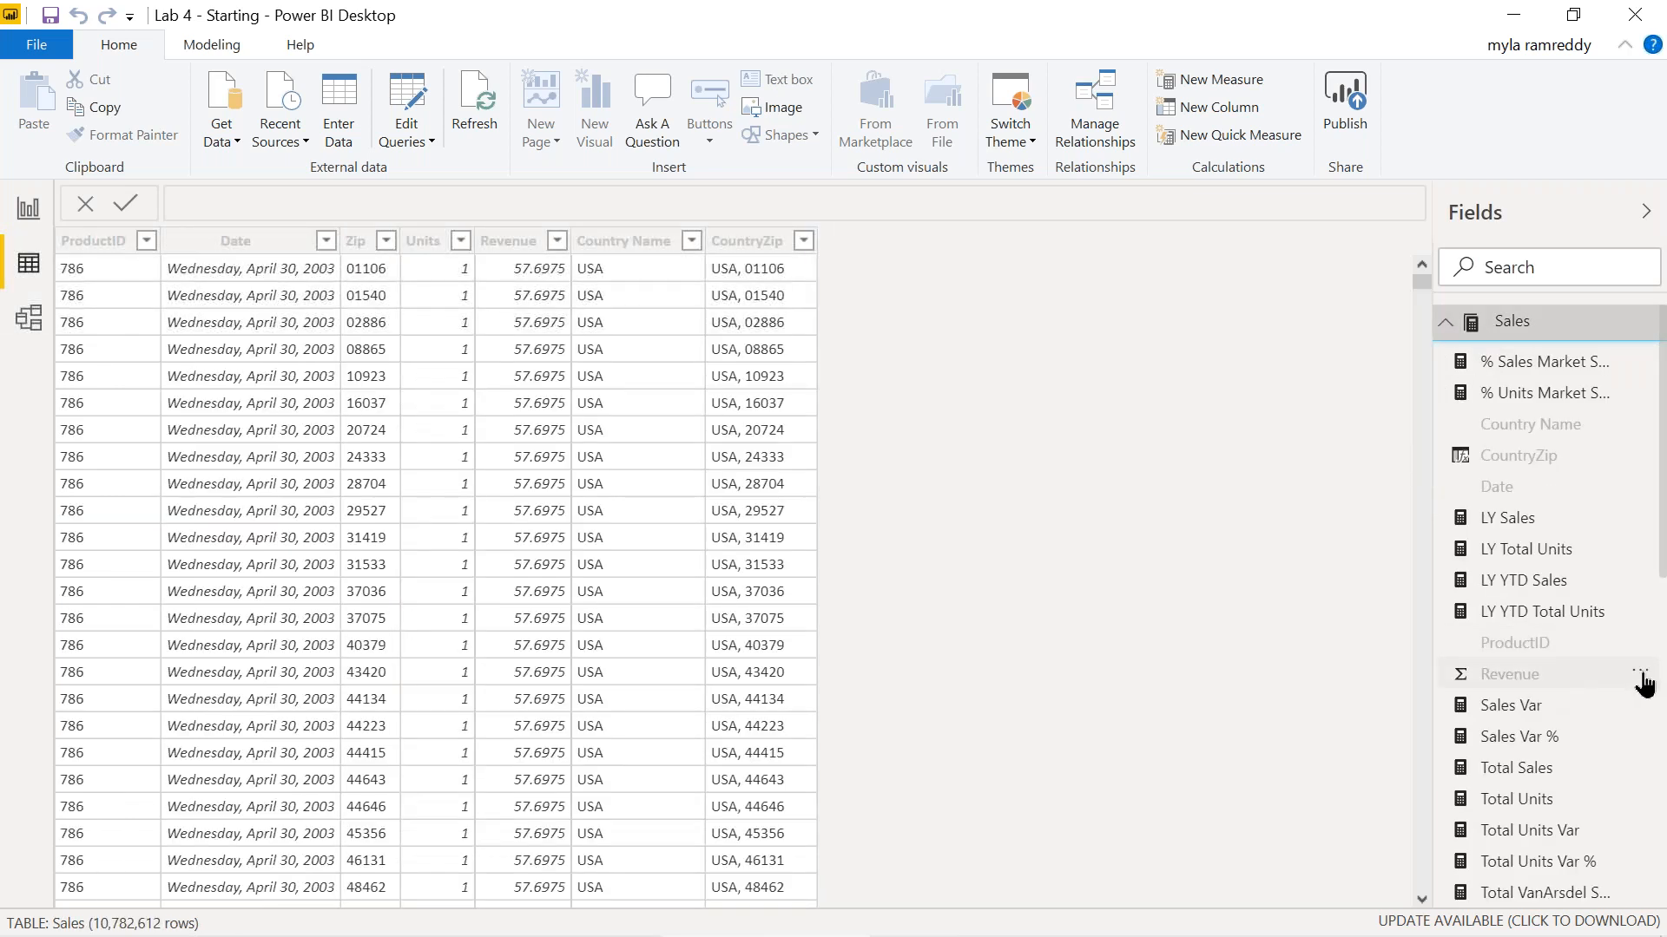
click(1640, 676)
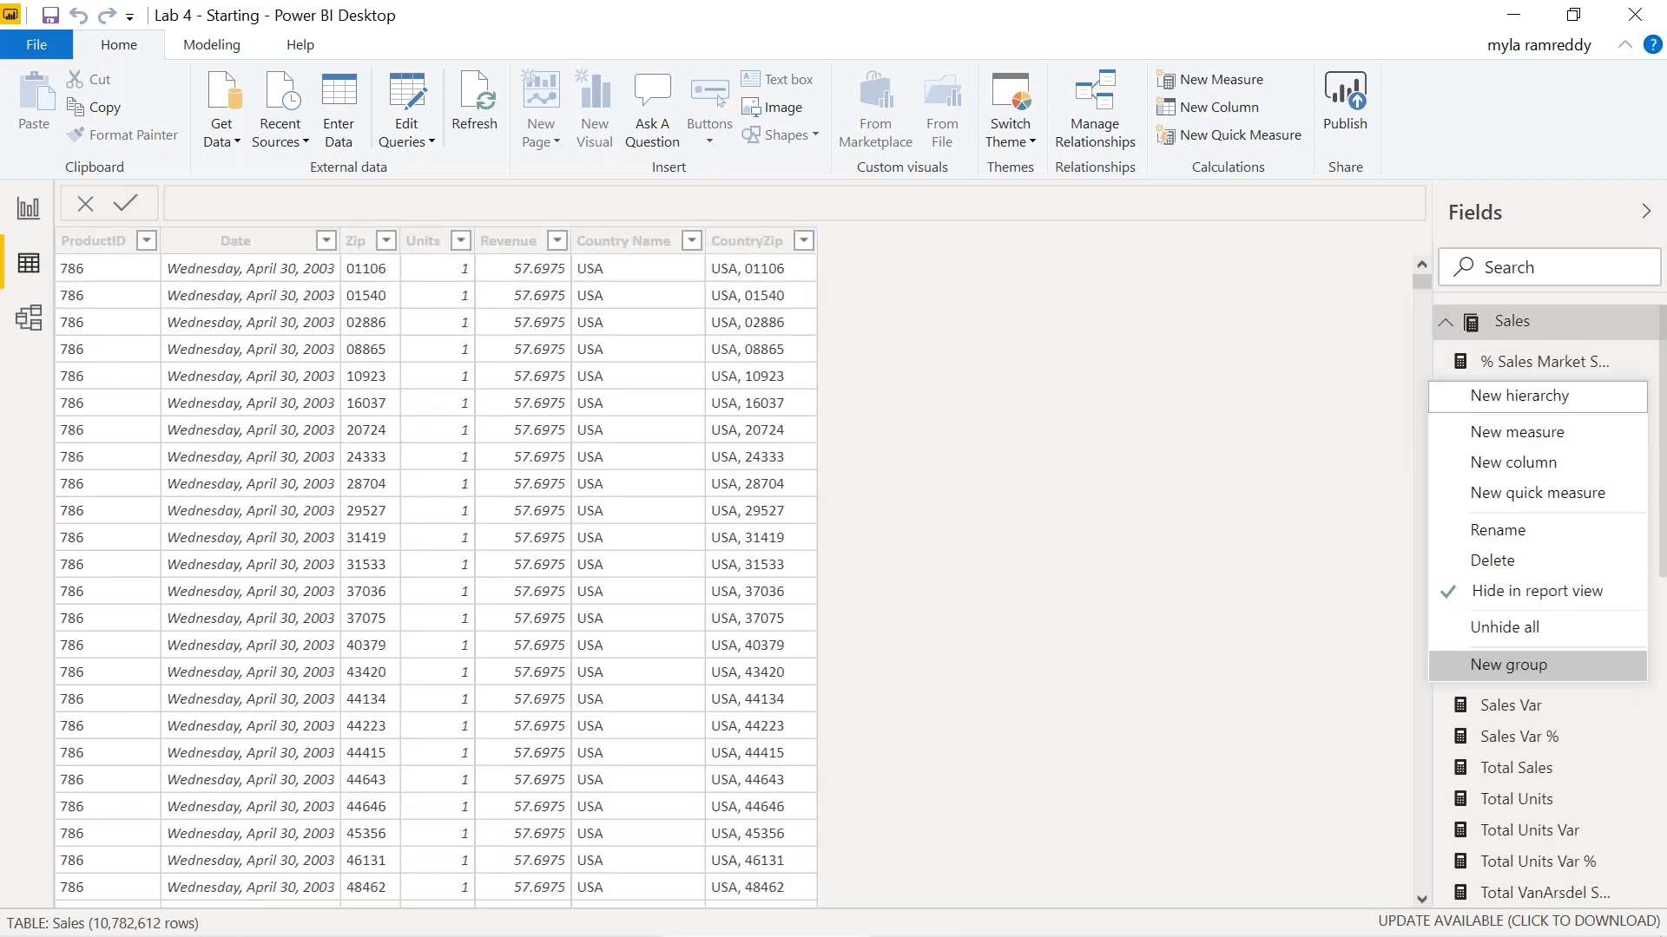
click(1523, 591)
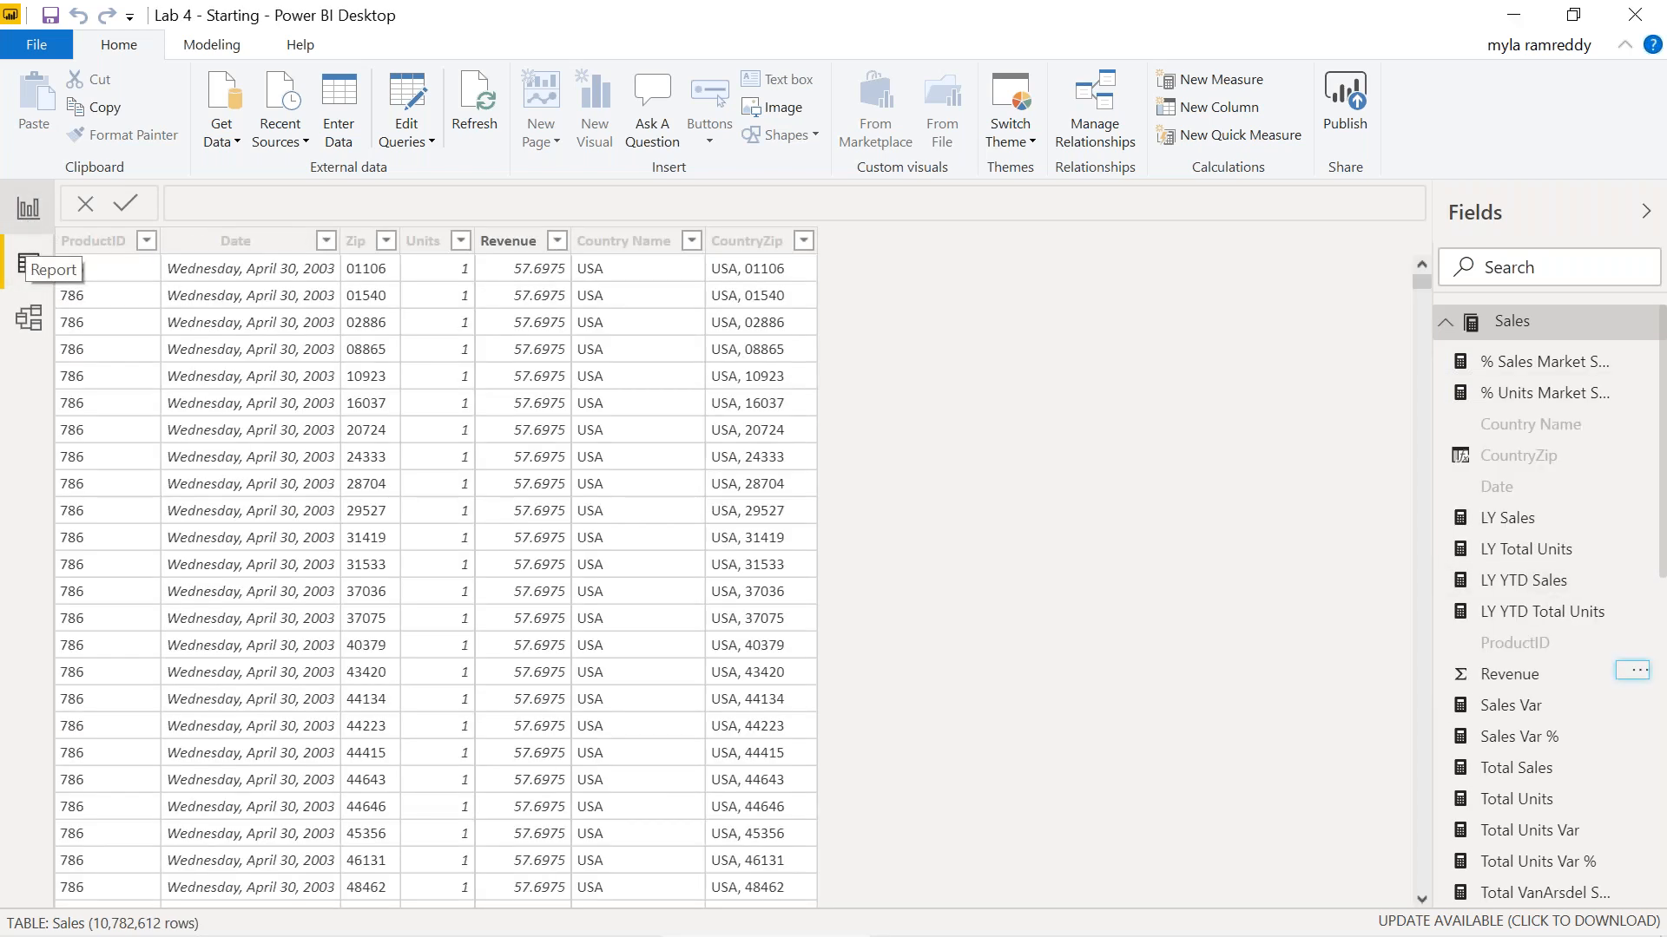
Back in Report view, start a New group from the Revenue field's options.
click(28, 263)
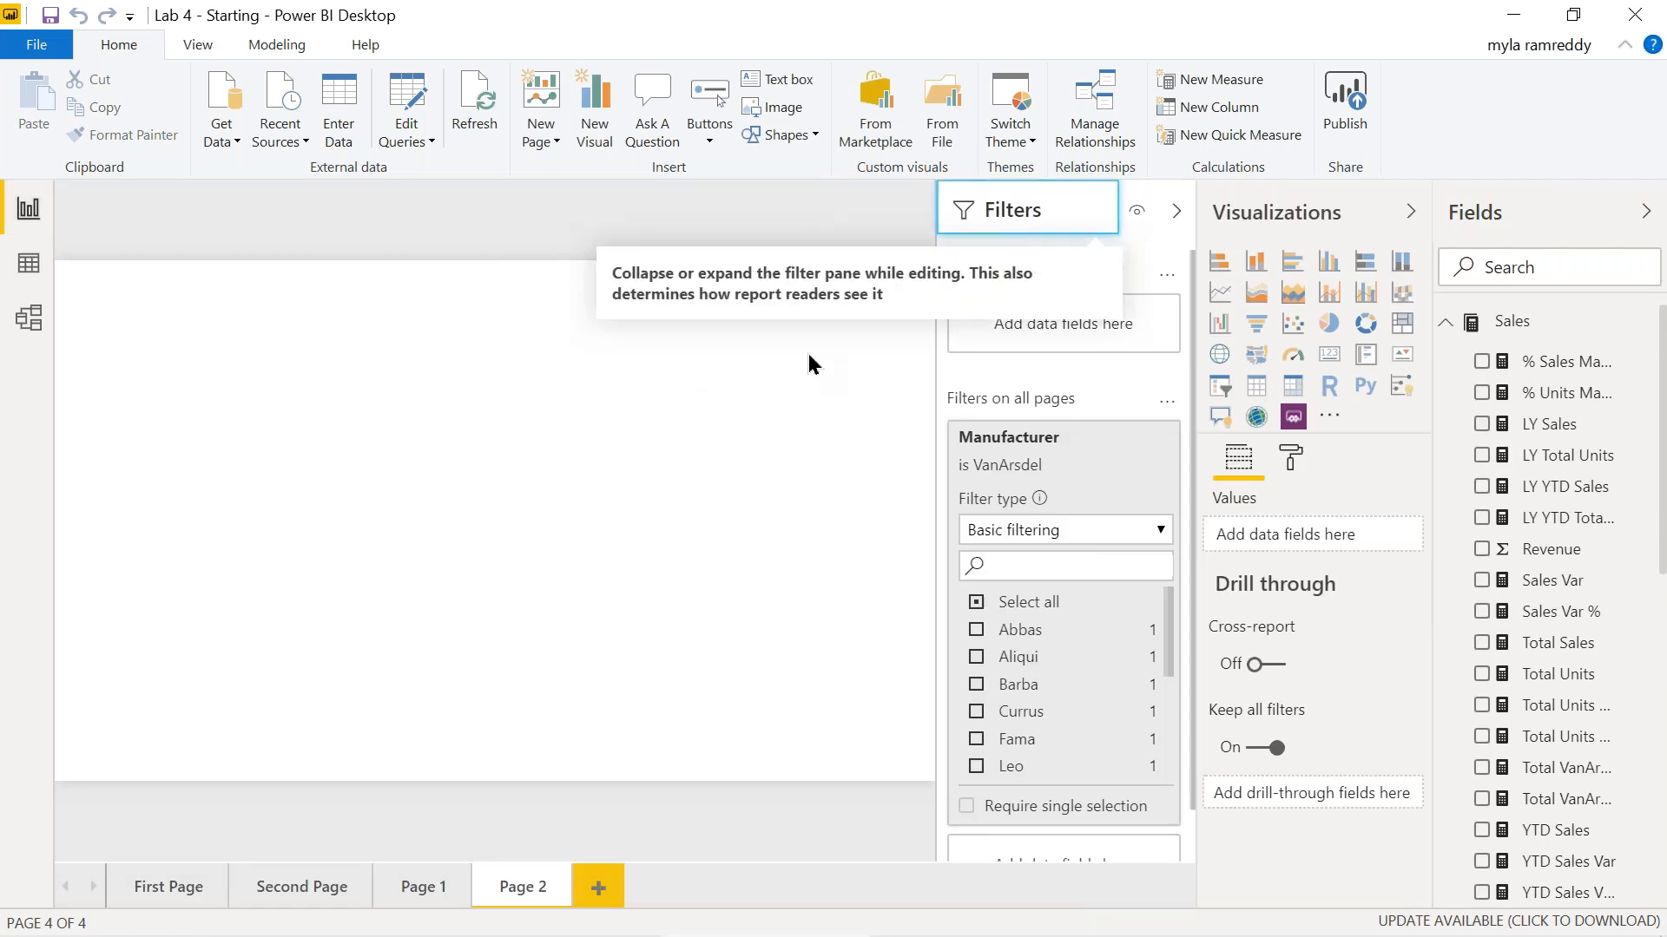
click(1640, 548)
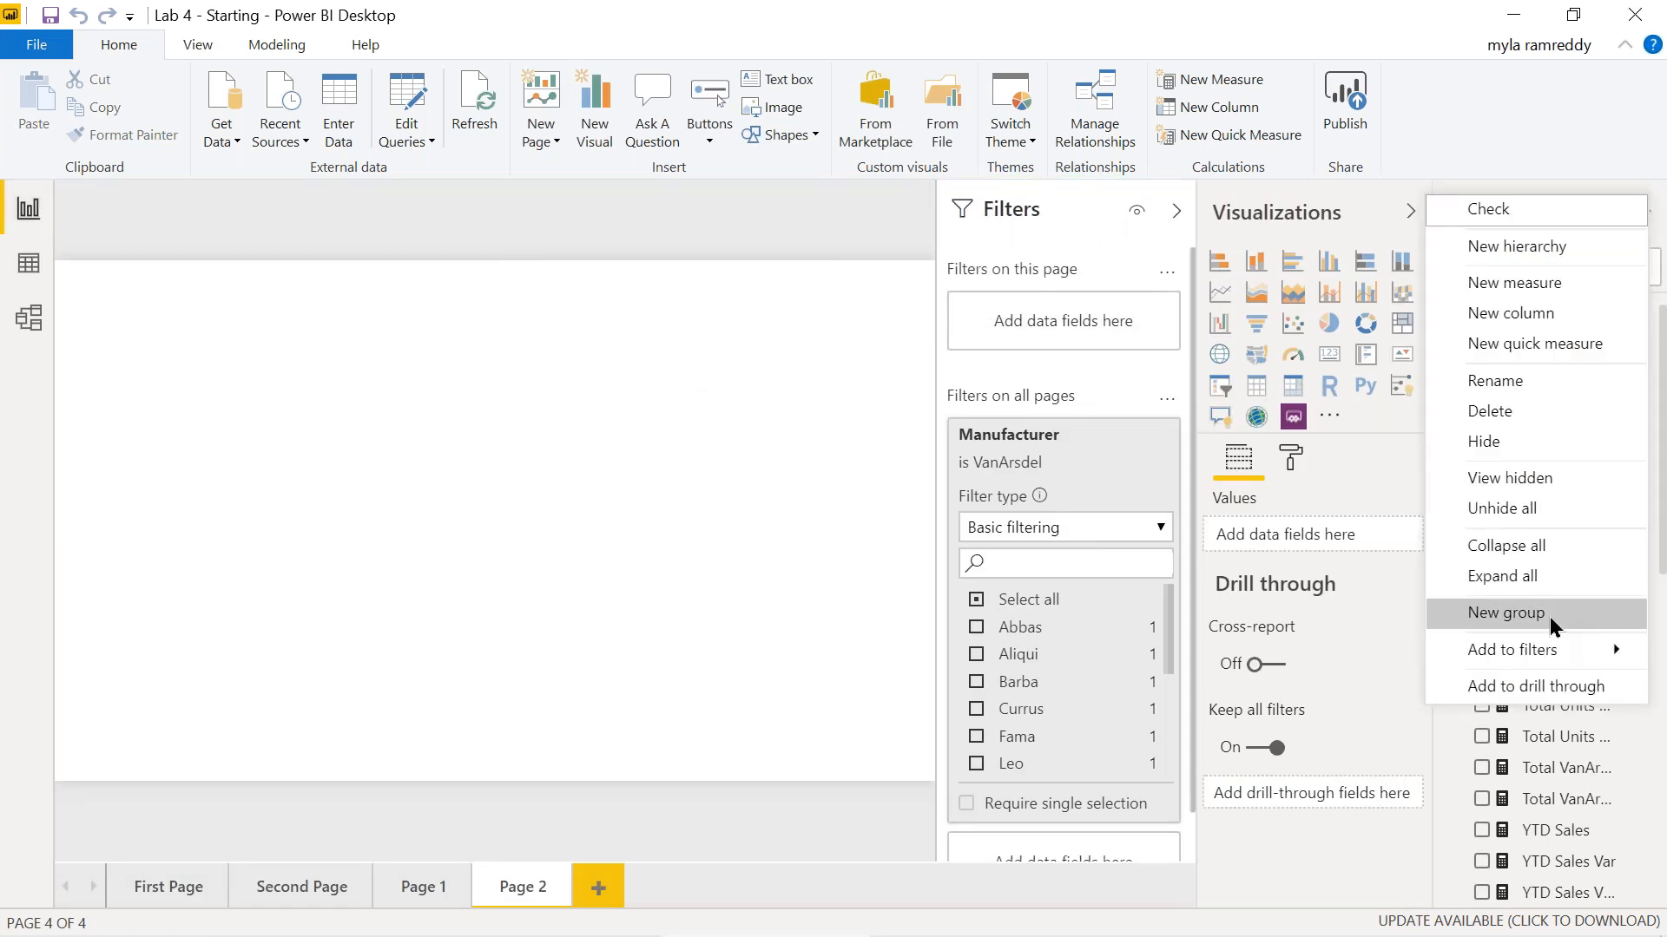
click(1356, 879)
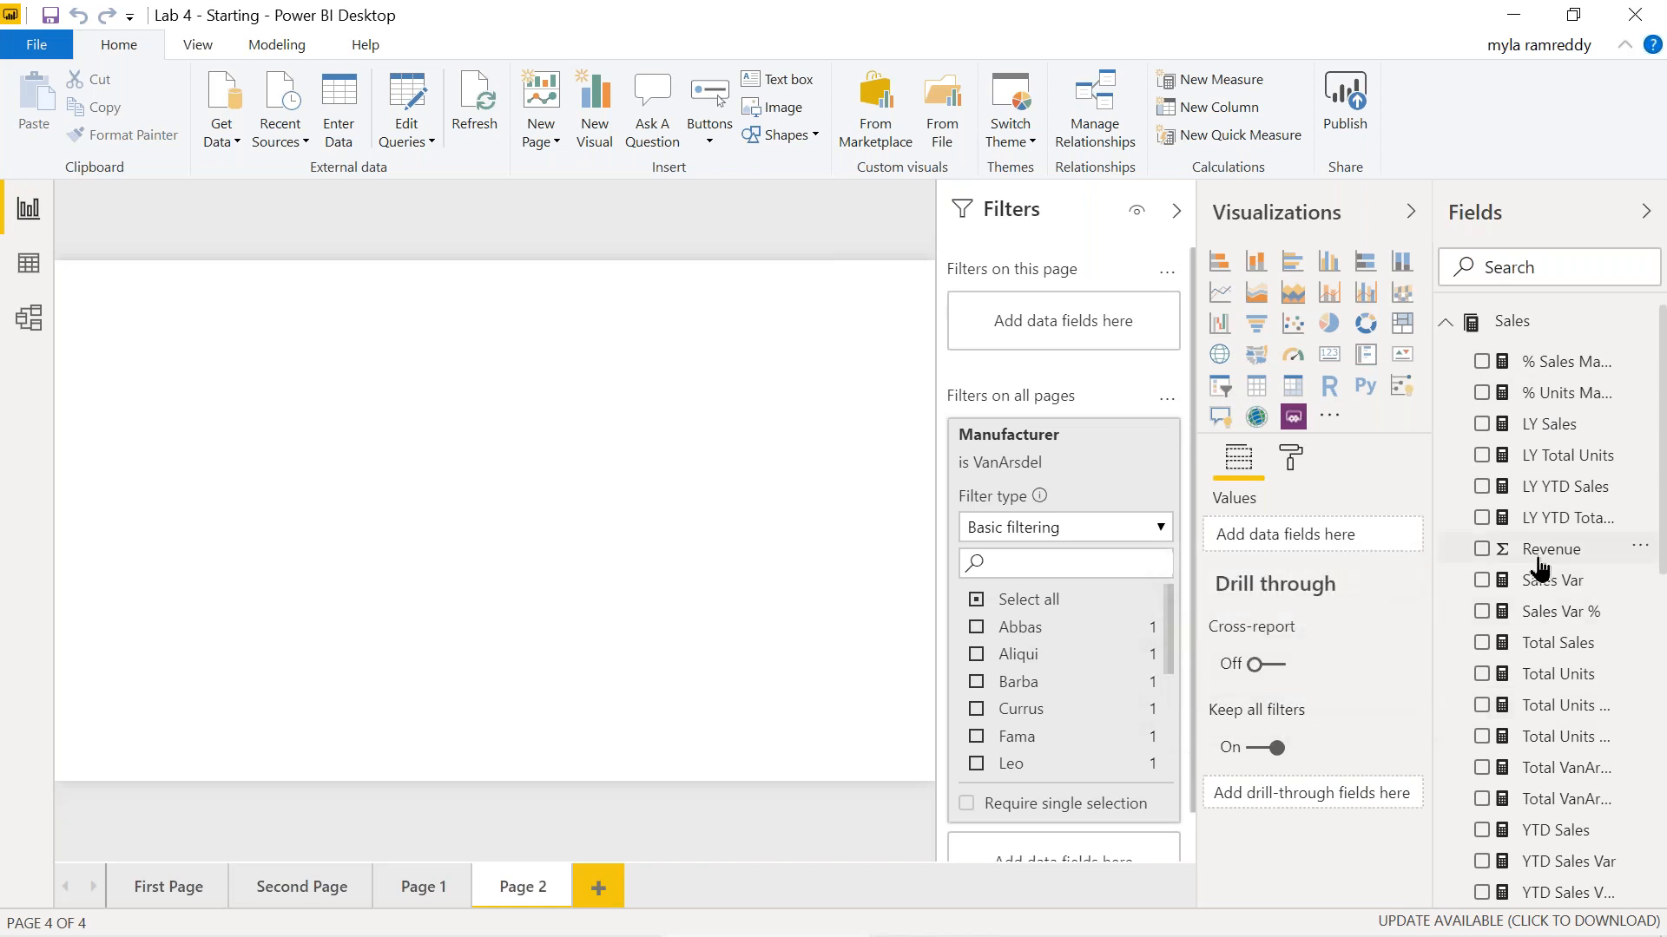
click(1639, 548)
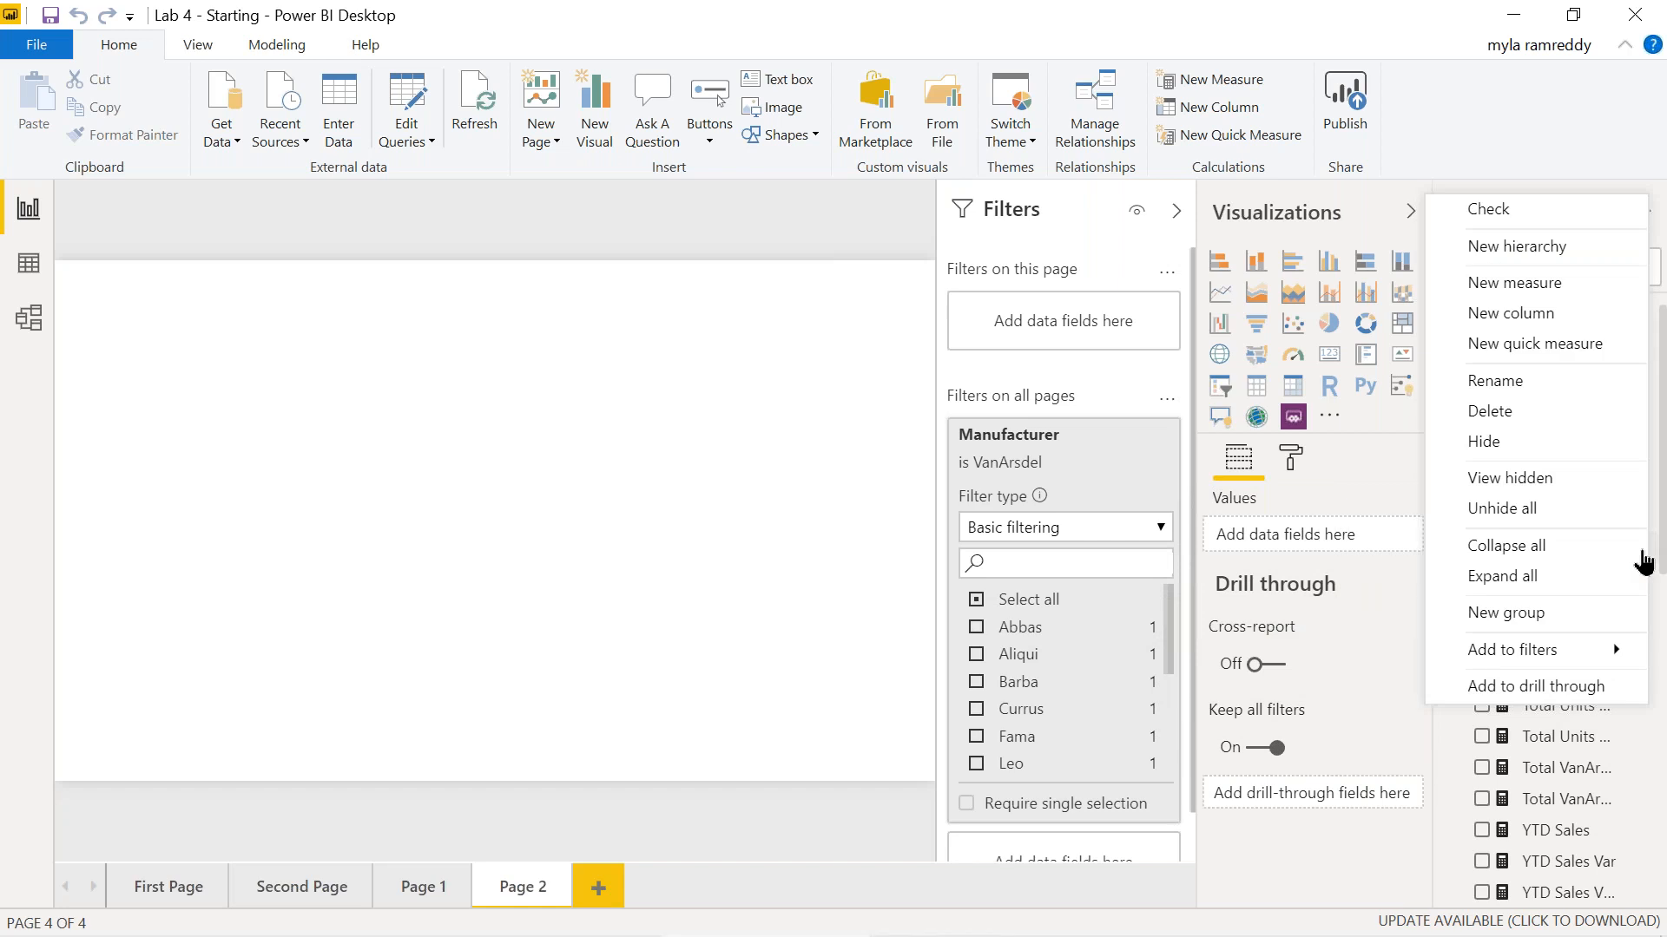
click(1546, 616)
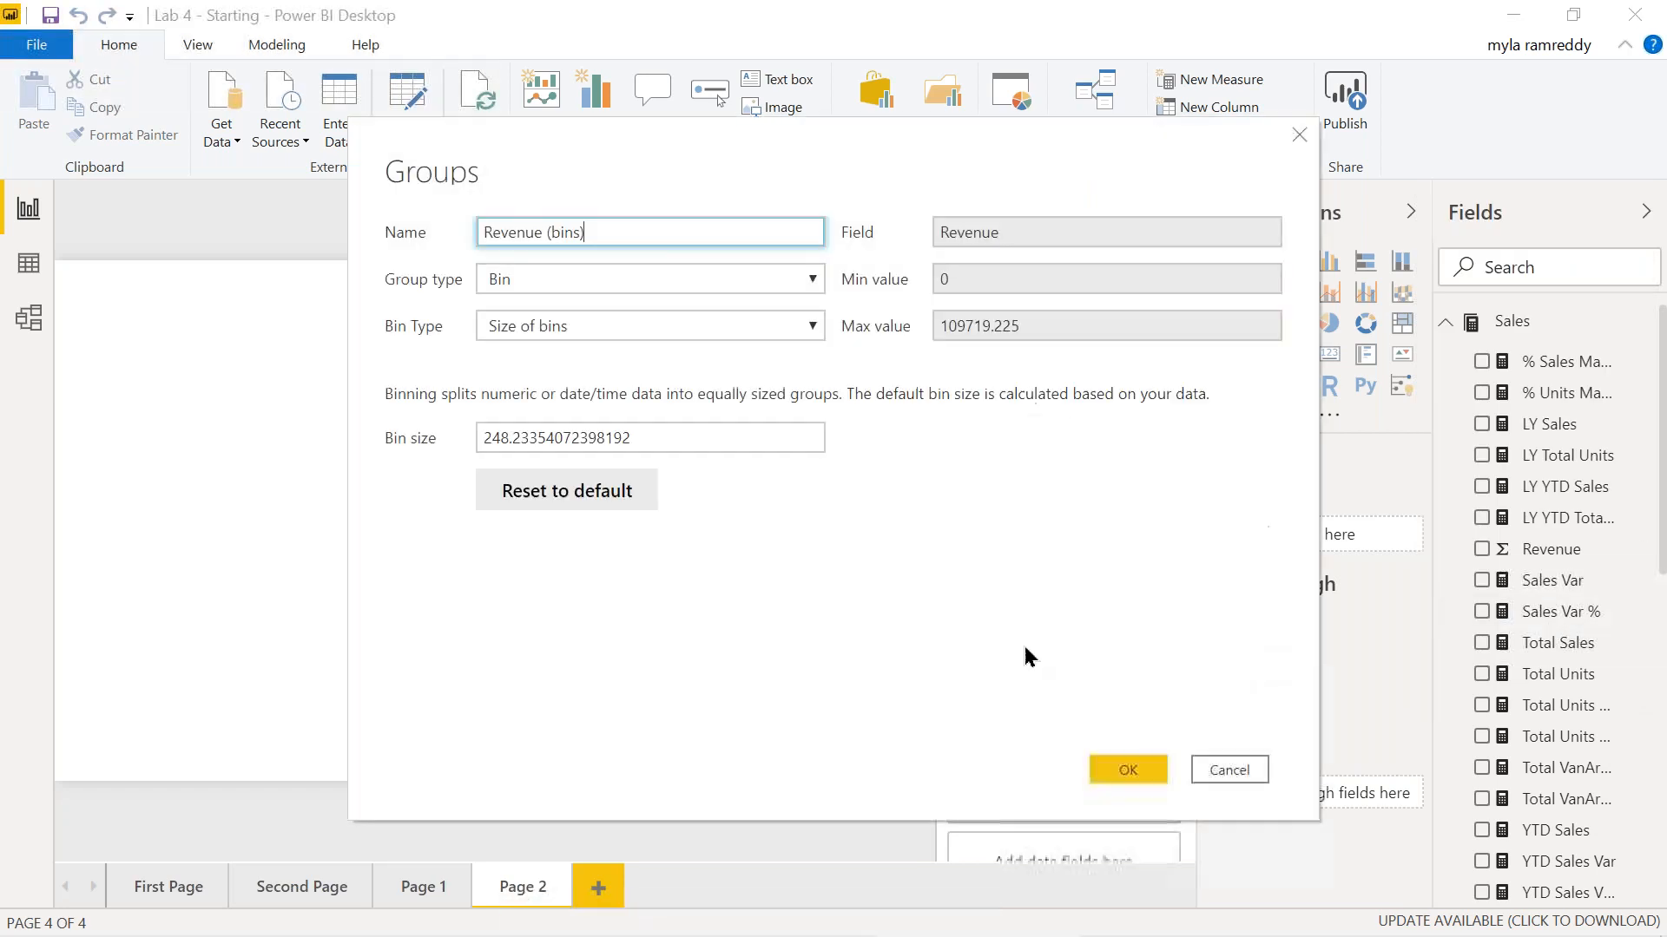
Create the Revenue (bins) group as type Bin, keeping the default bin size 248.23.
double_click(569, 232)
click(605, 279)
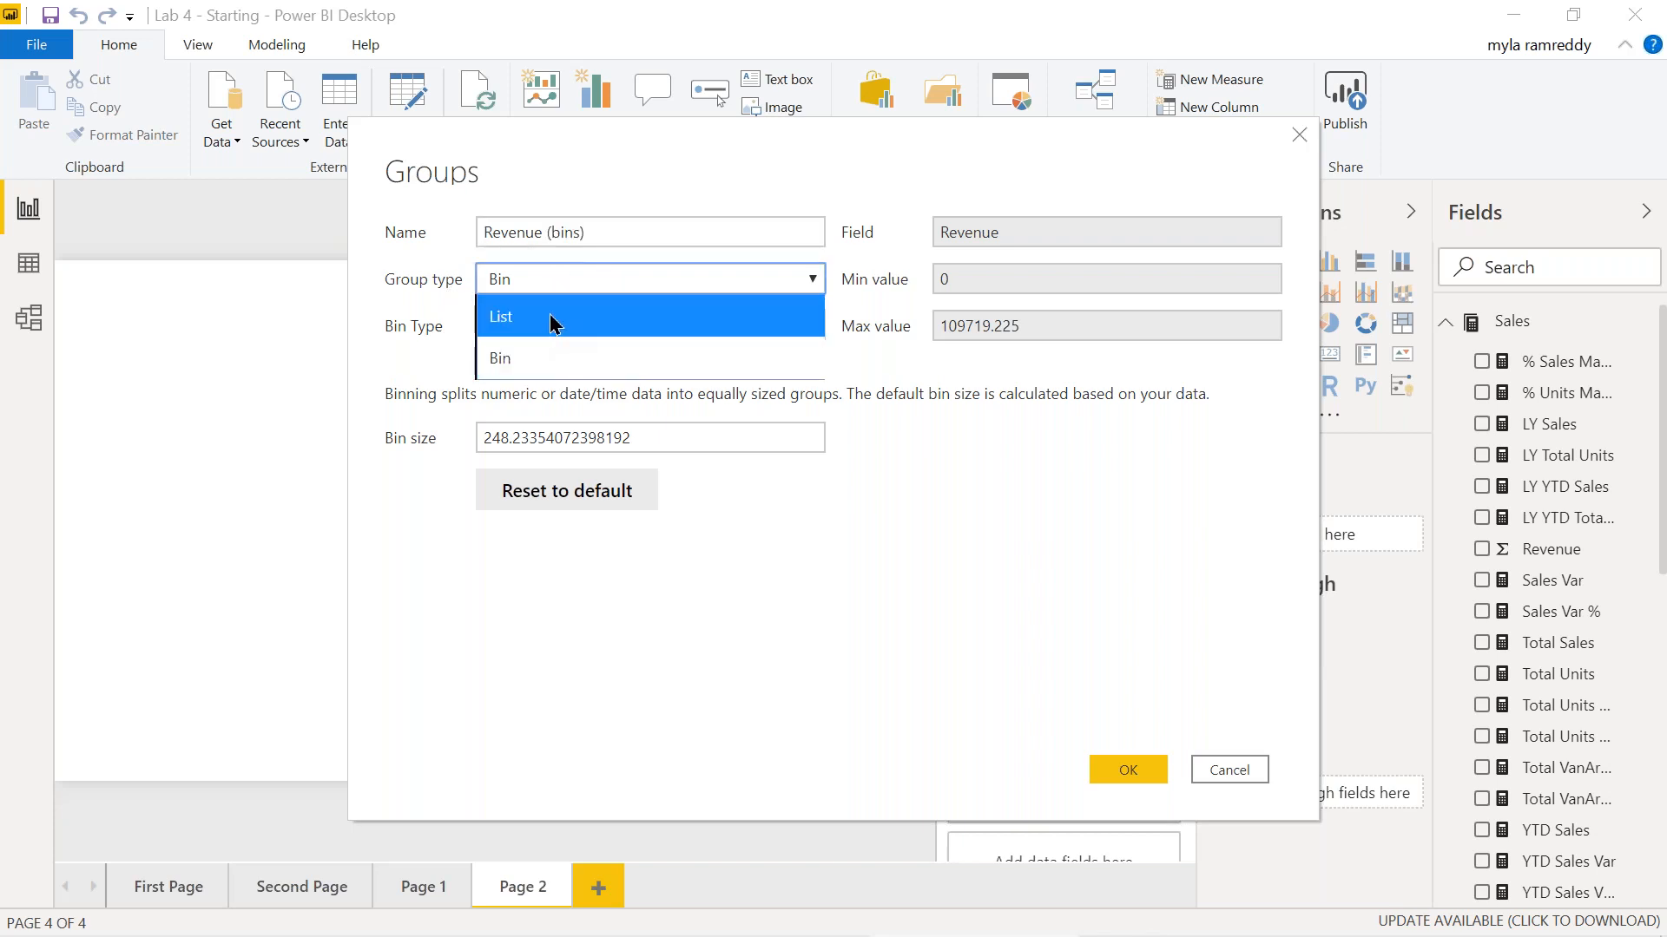
click(543, 358)
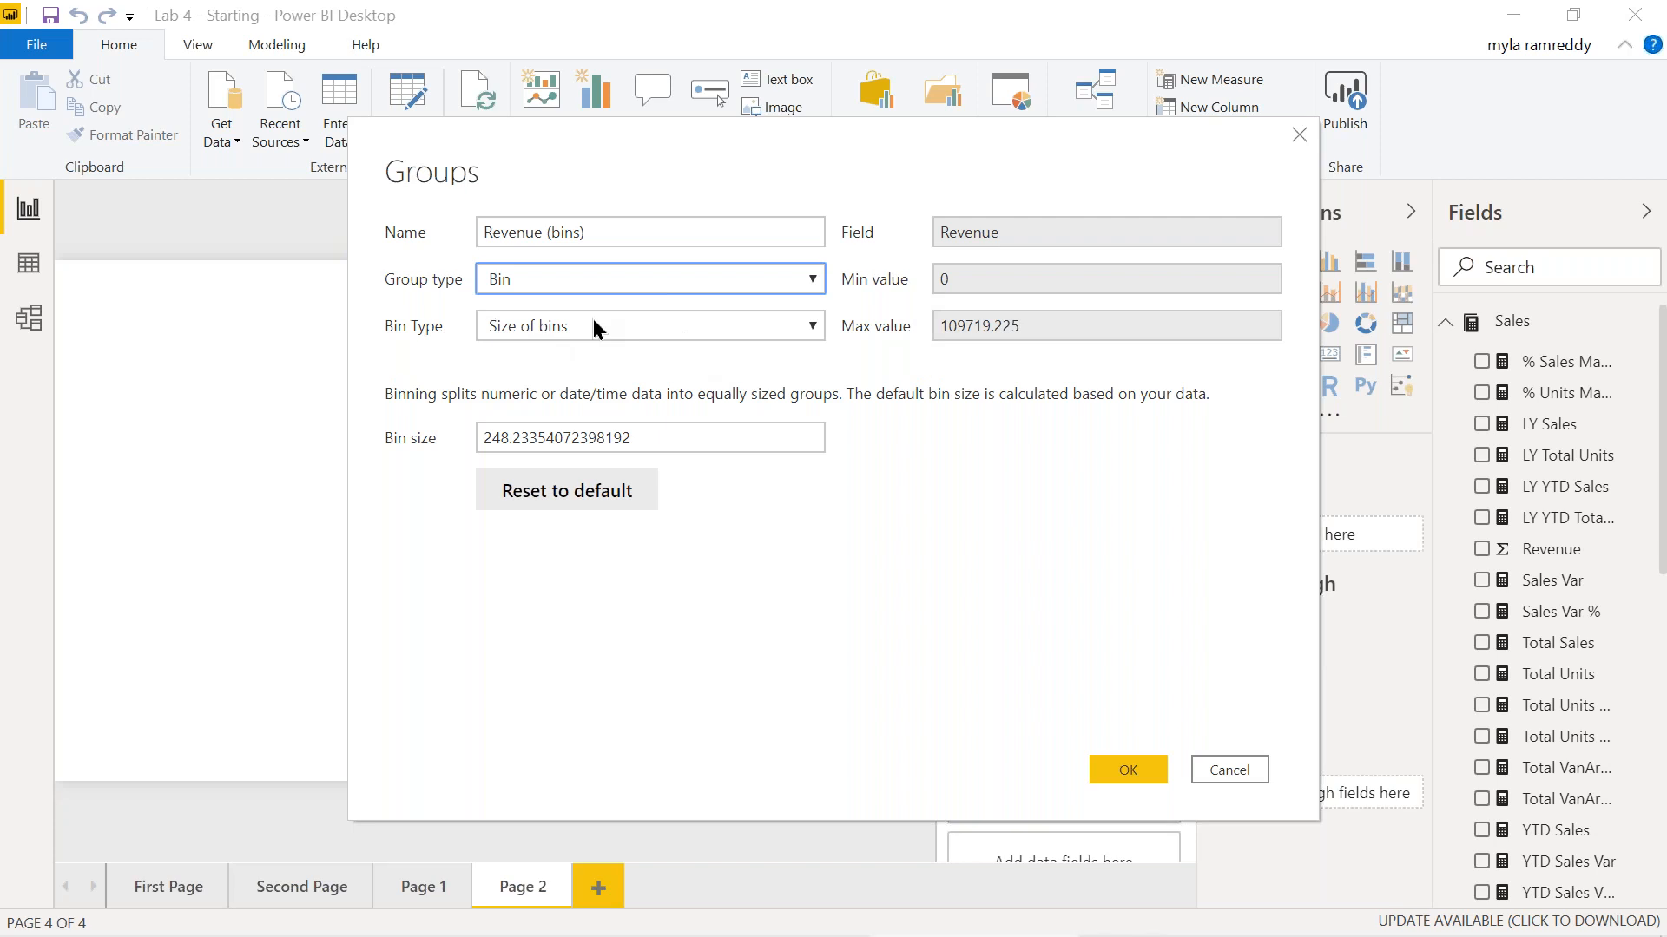
click(628, 438)
drag(628, 438, 464, 424)
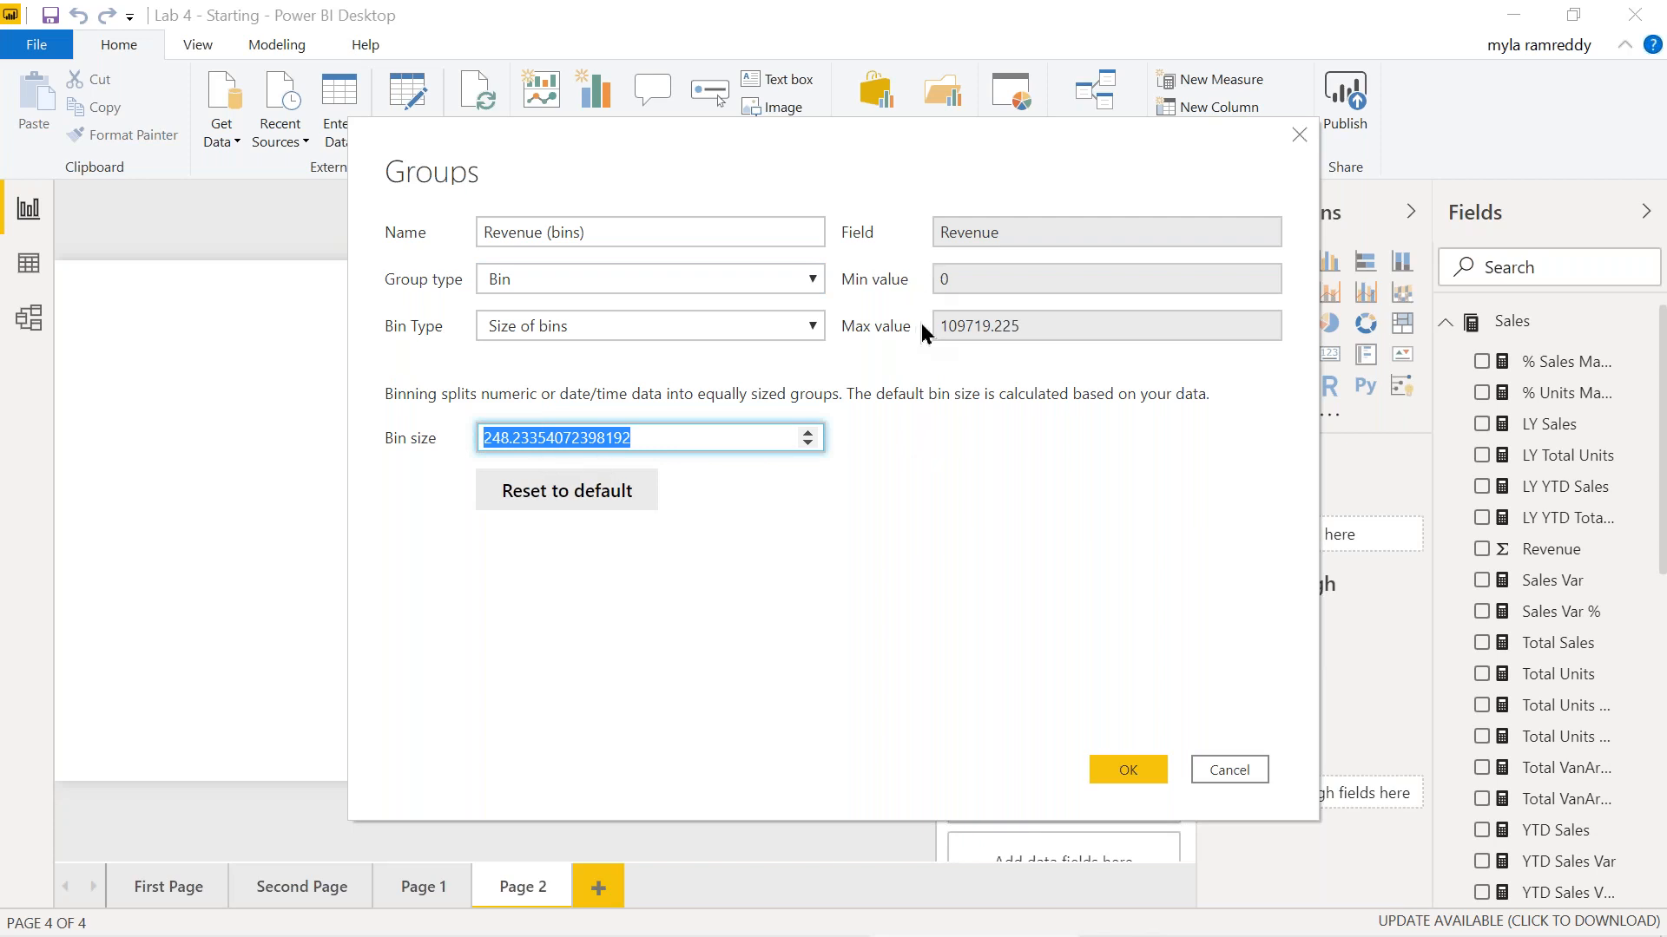
click(917, 523)
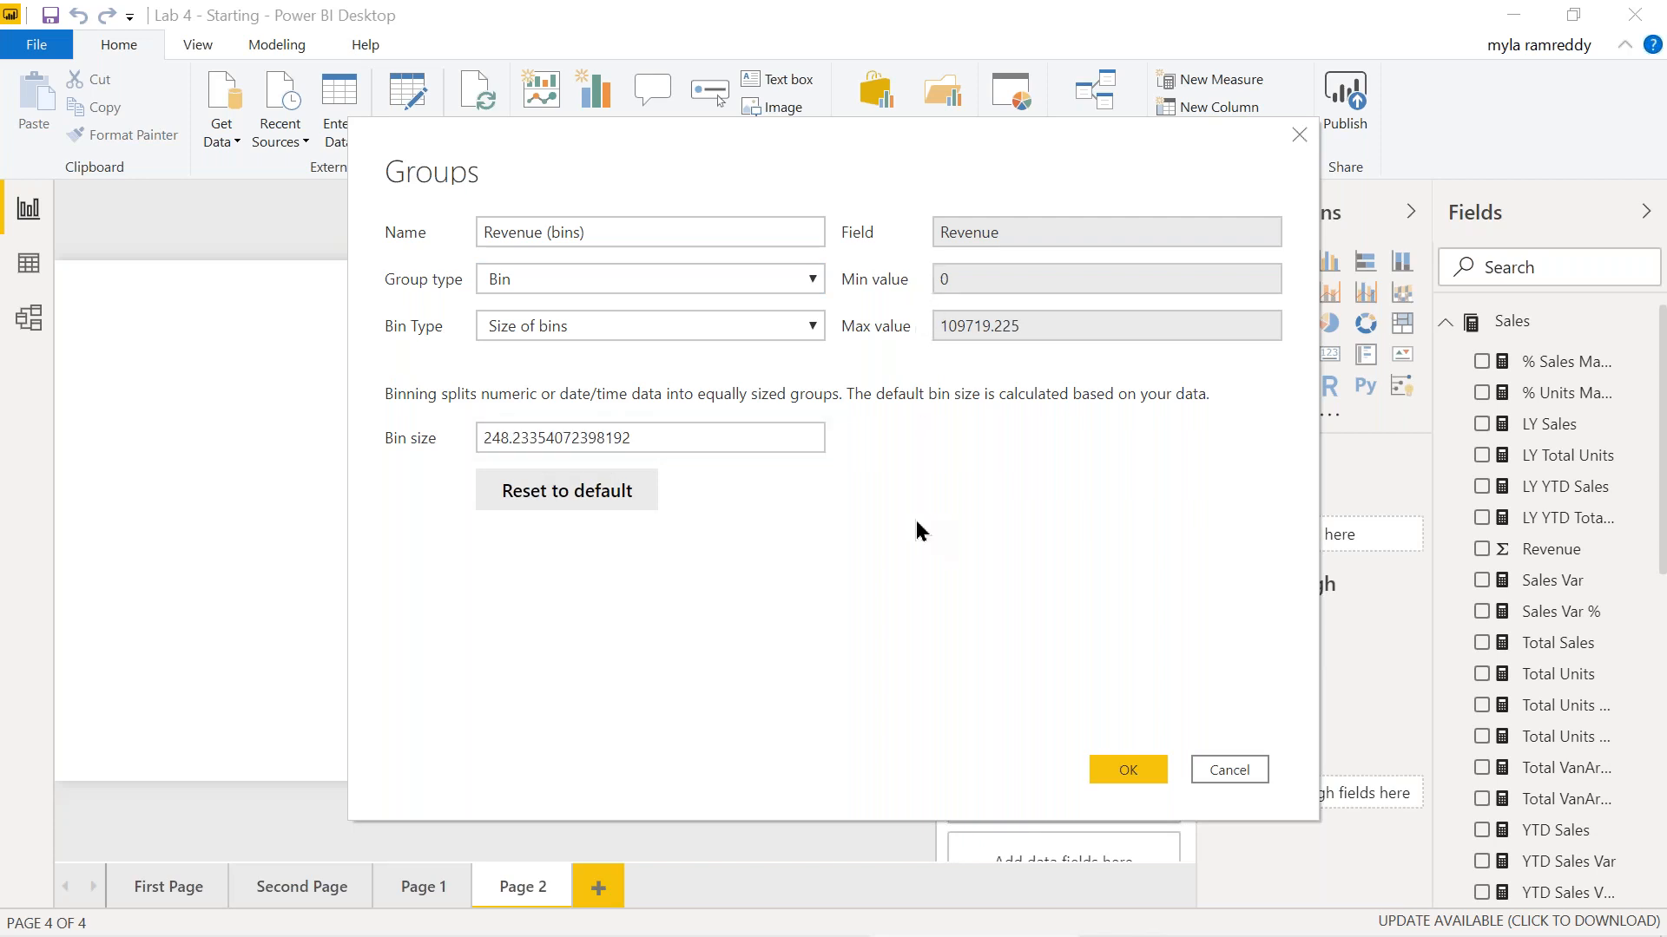
click(1128, 770)
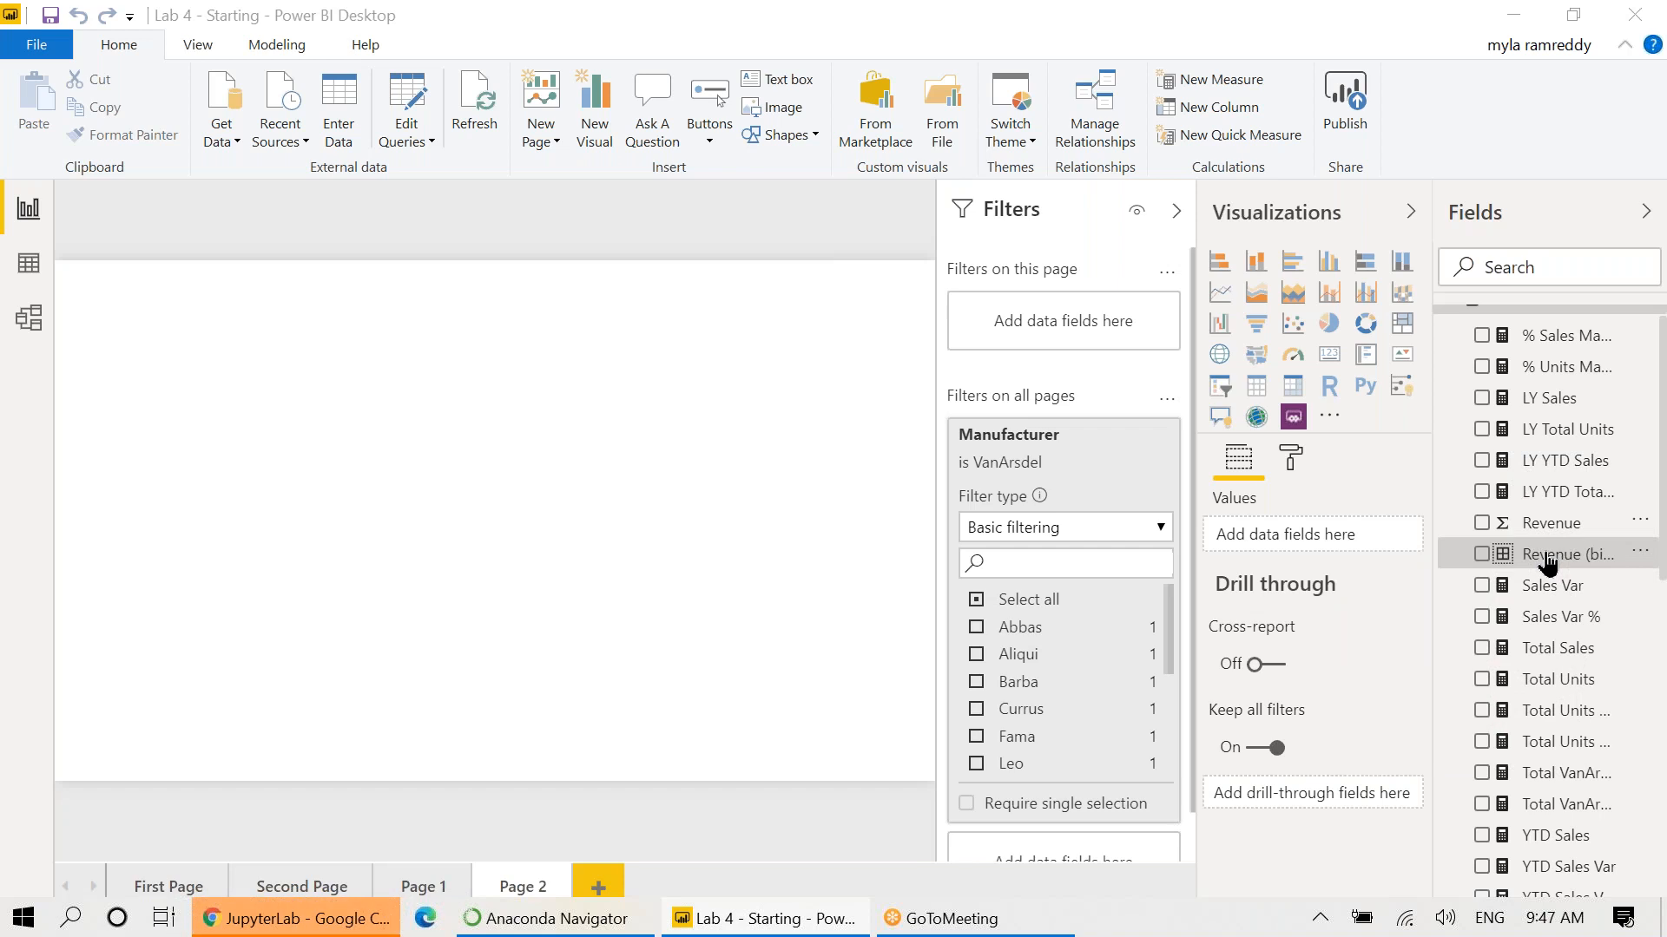
Add a table of Revenue by Revenue (bins) to Page 2 and widen it to the right.
click(1481, 555)
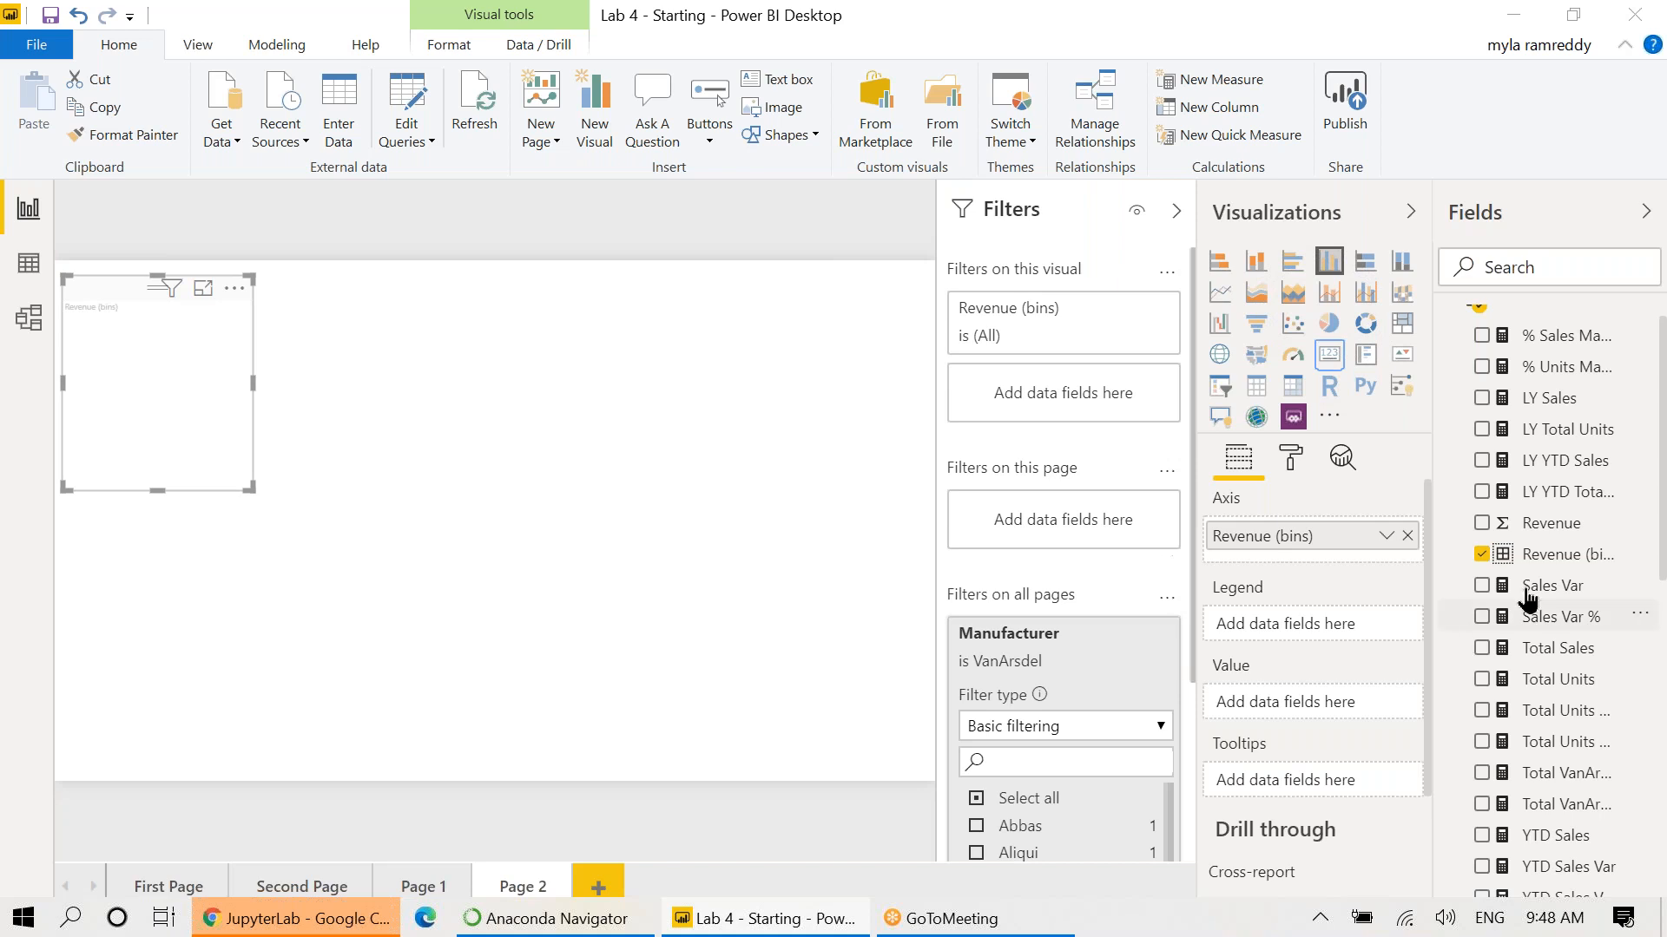
click(1481, 524)
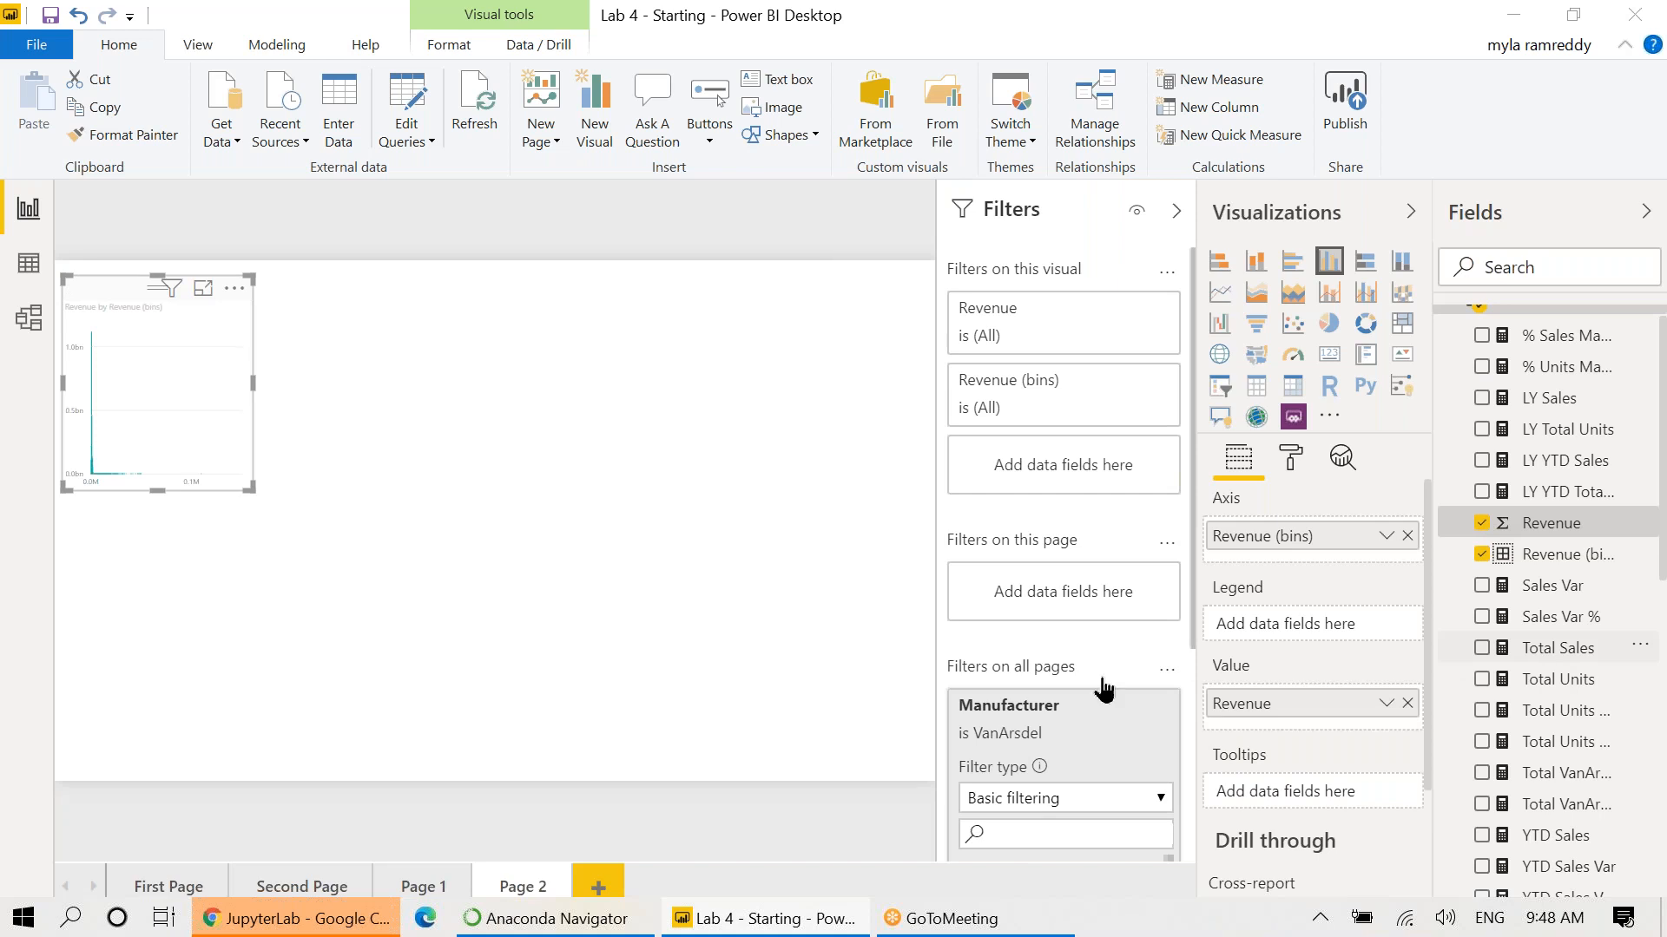
click(1255, 388)
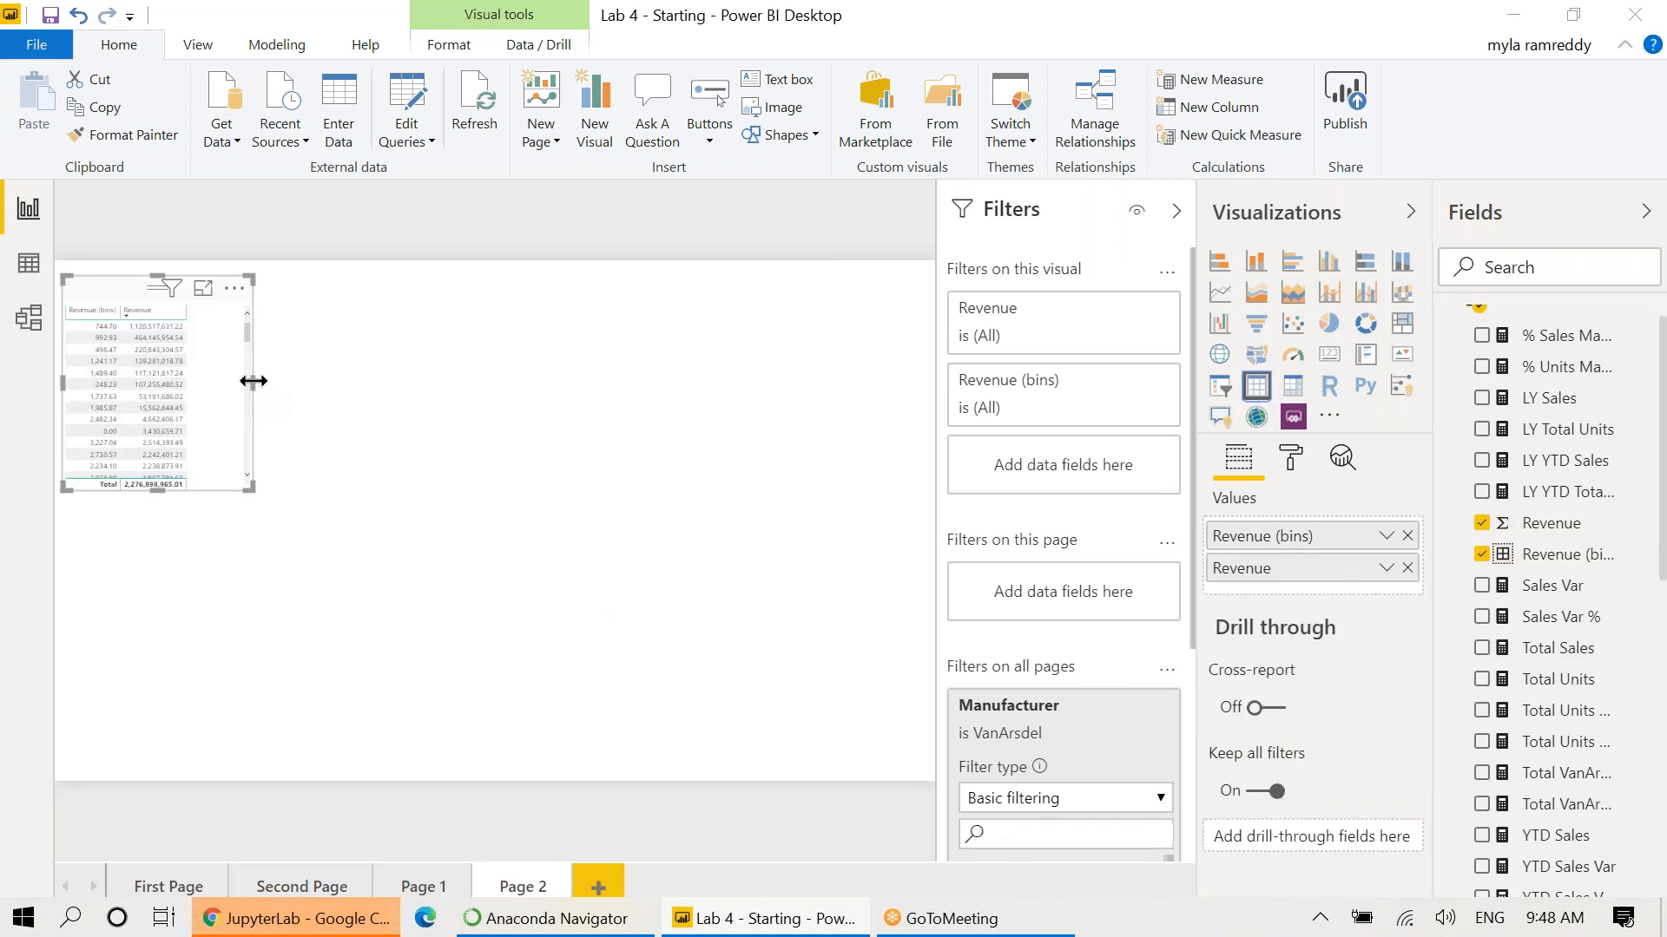
drag(252, 381, 351, 380)
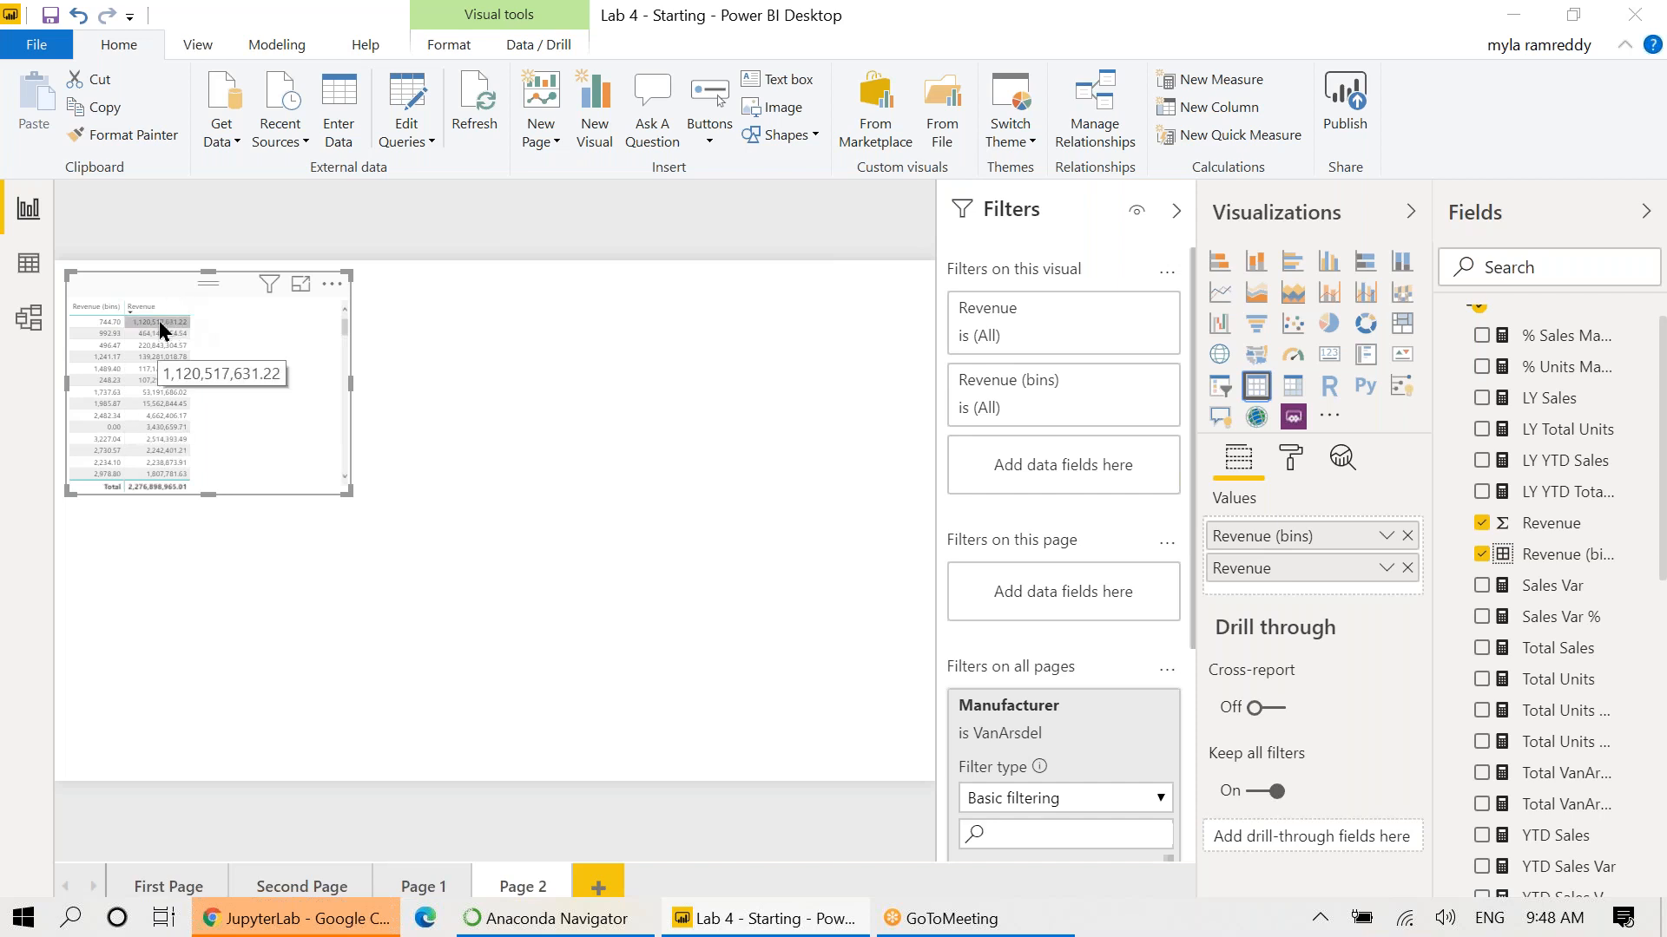
Scroll the lab notebook to section 1.2 Binning's SAL example with bin size 1000.
key(alt+Tab)
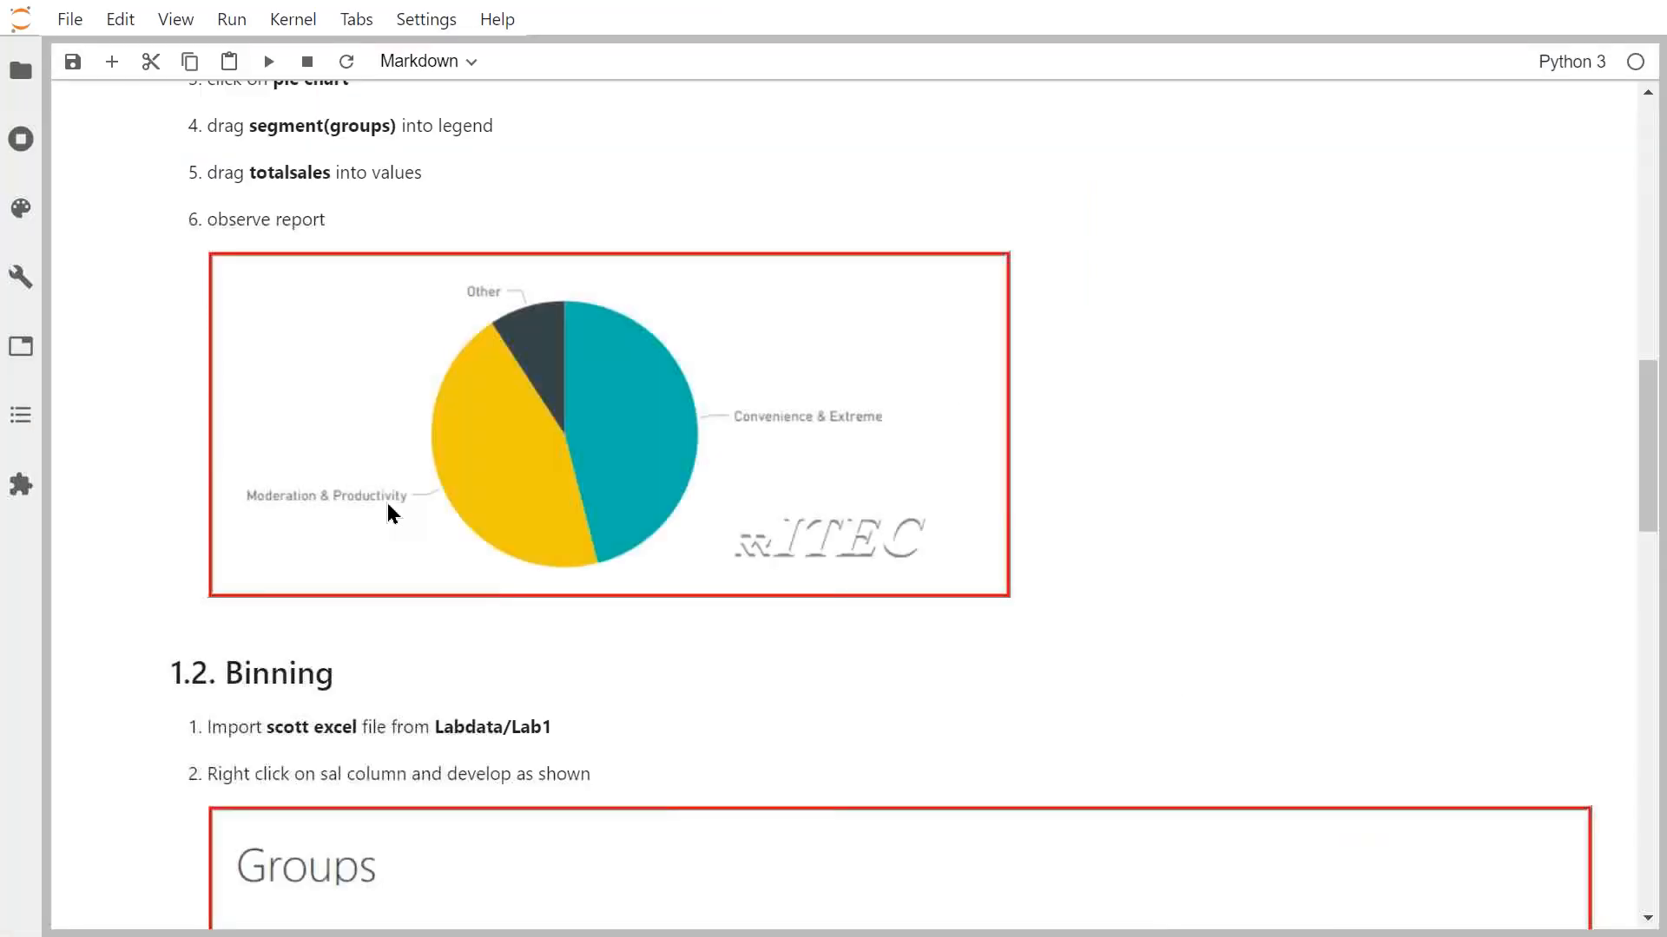
scroll(715, 679, down, 7)
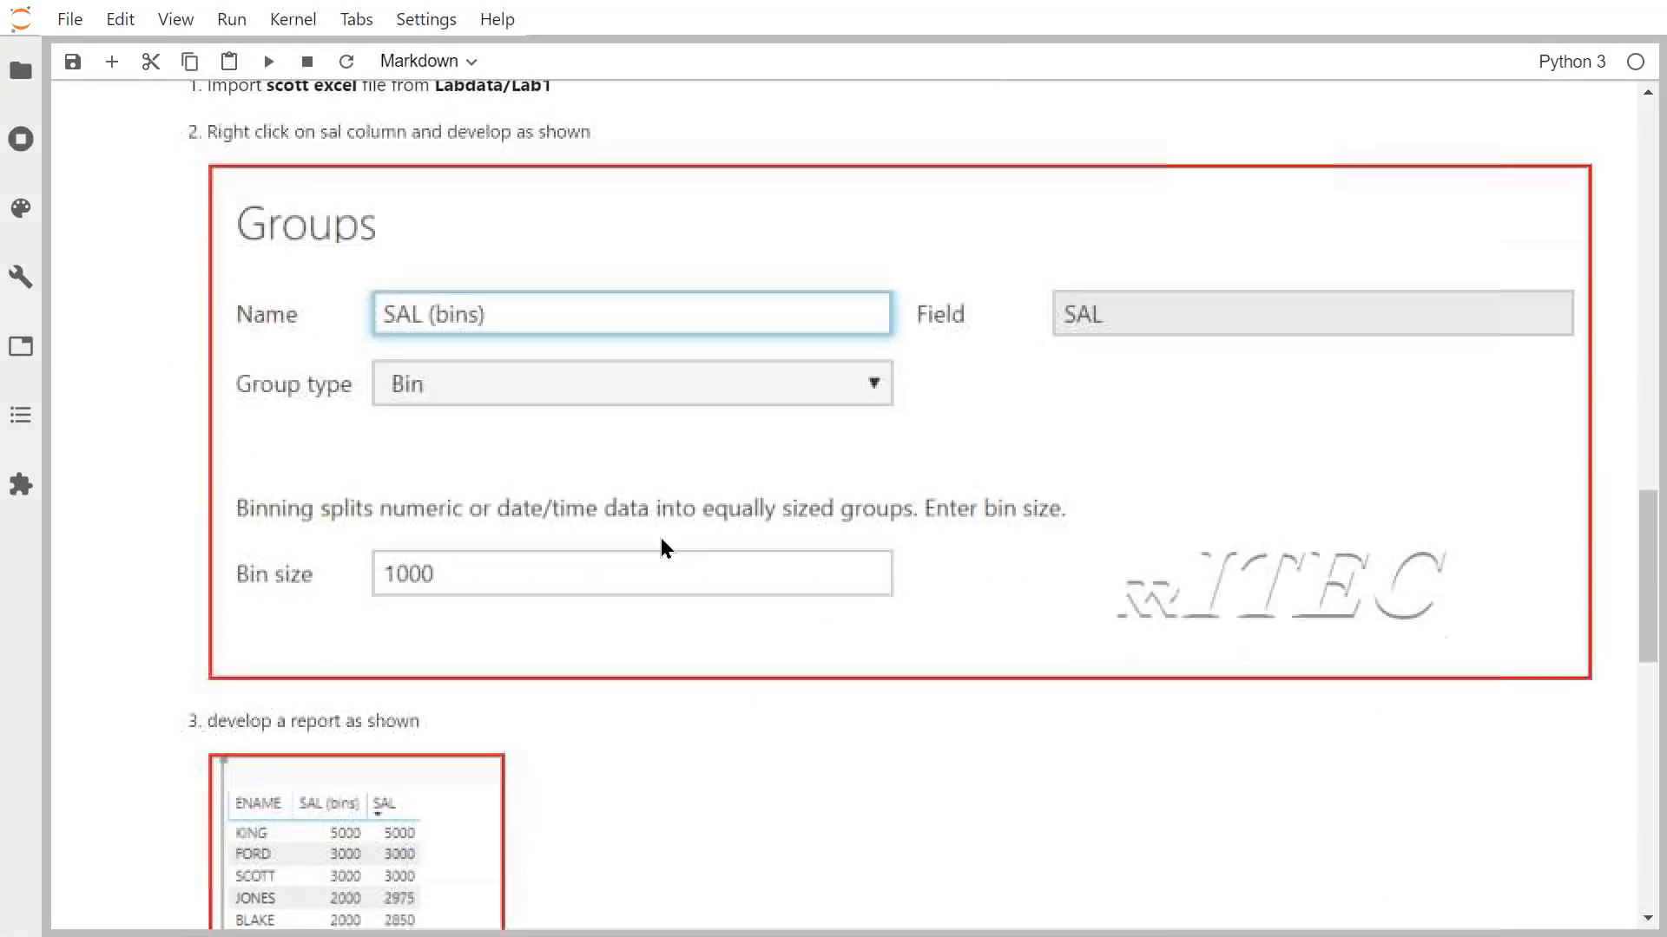
scroll(546, 429, down, 3)
scroll(546, 429, up, 4)
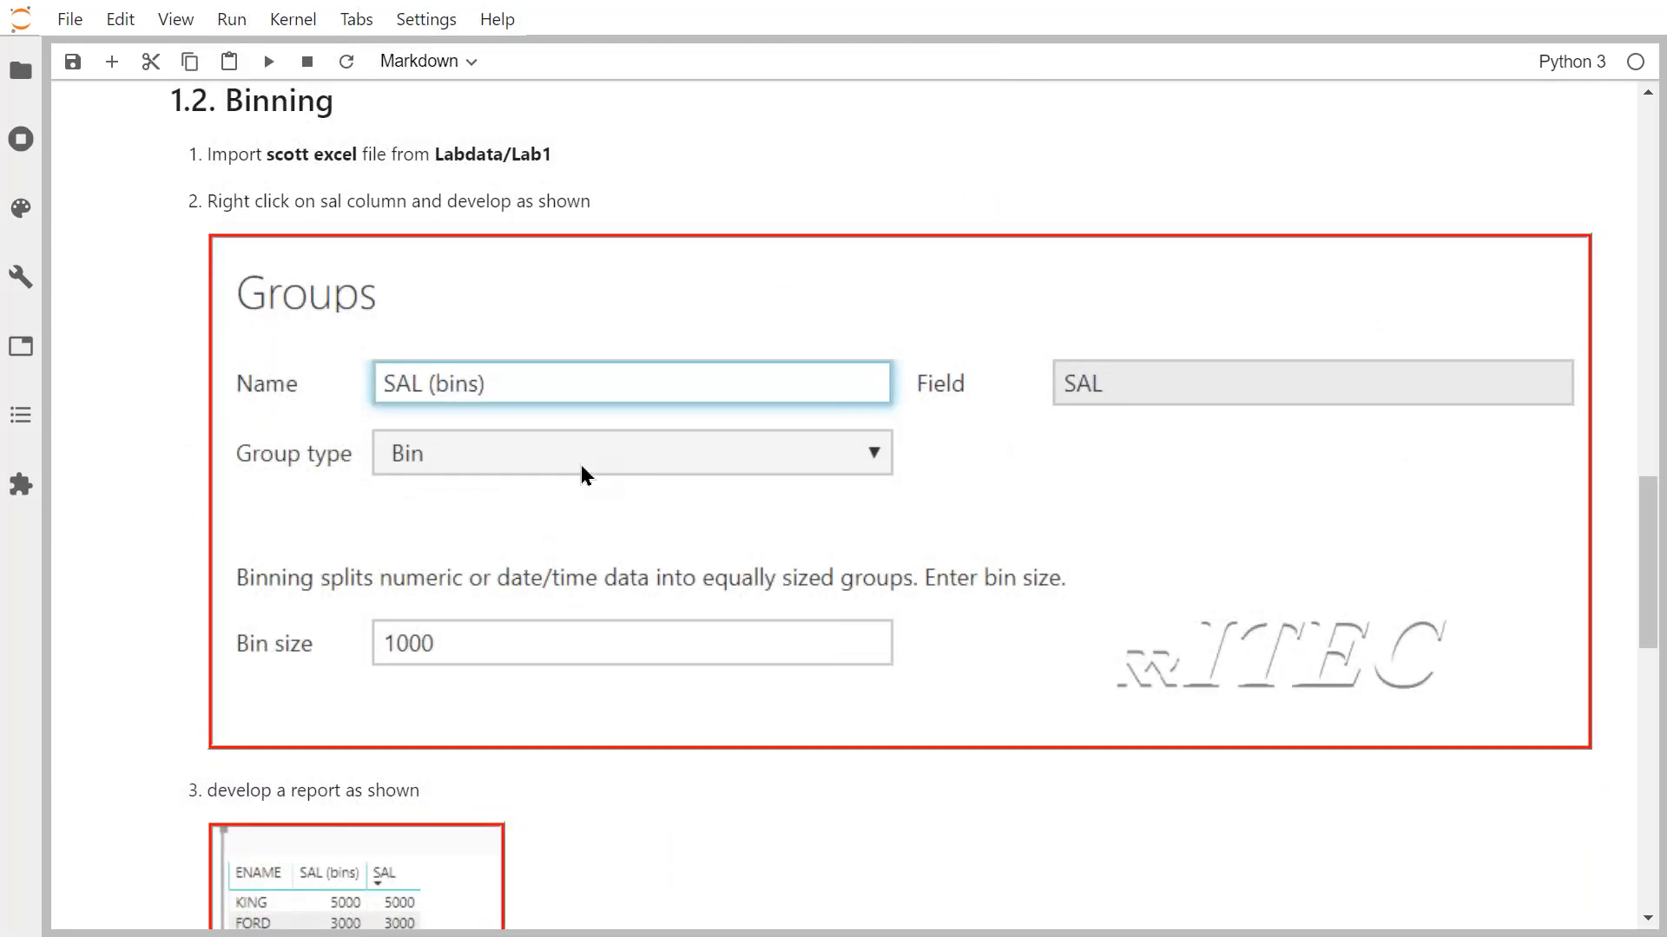
scroll(584, 472, down, 3)
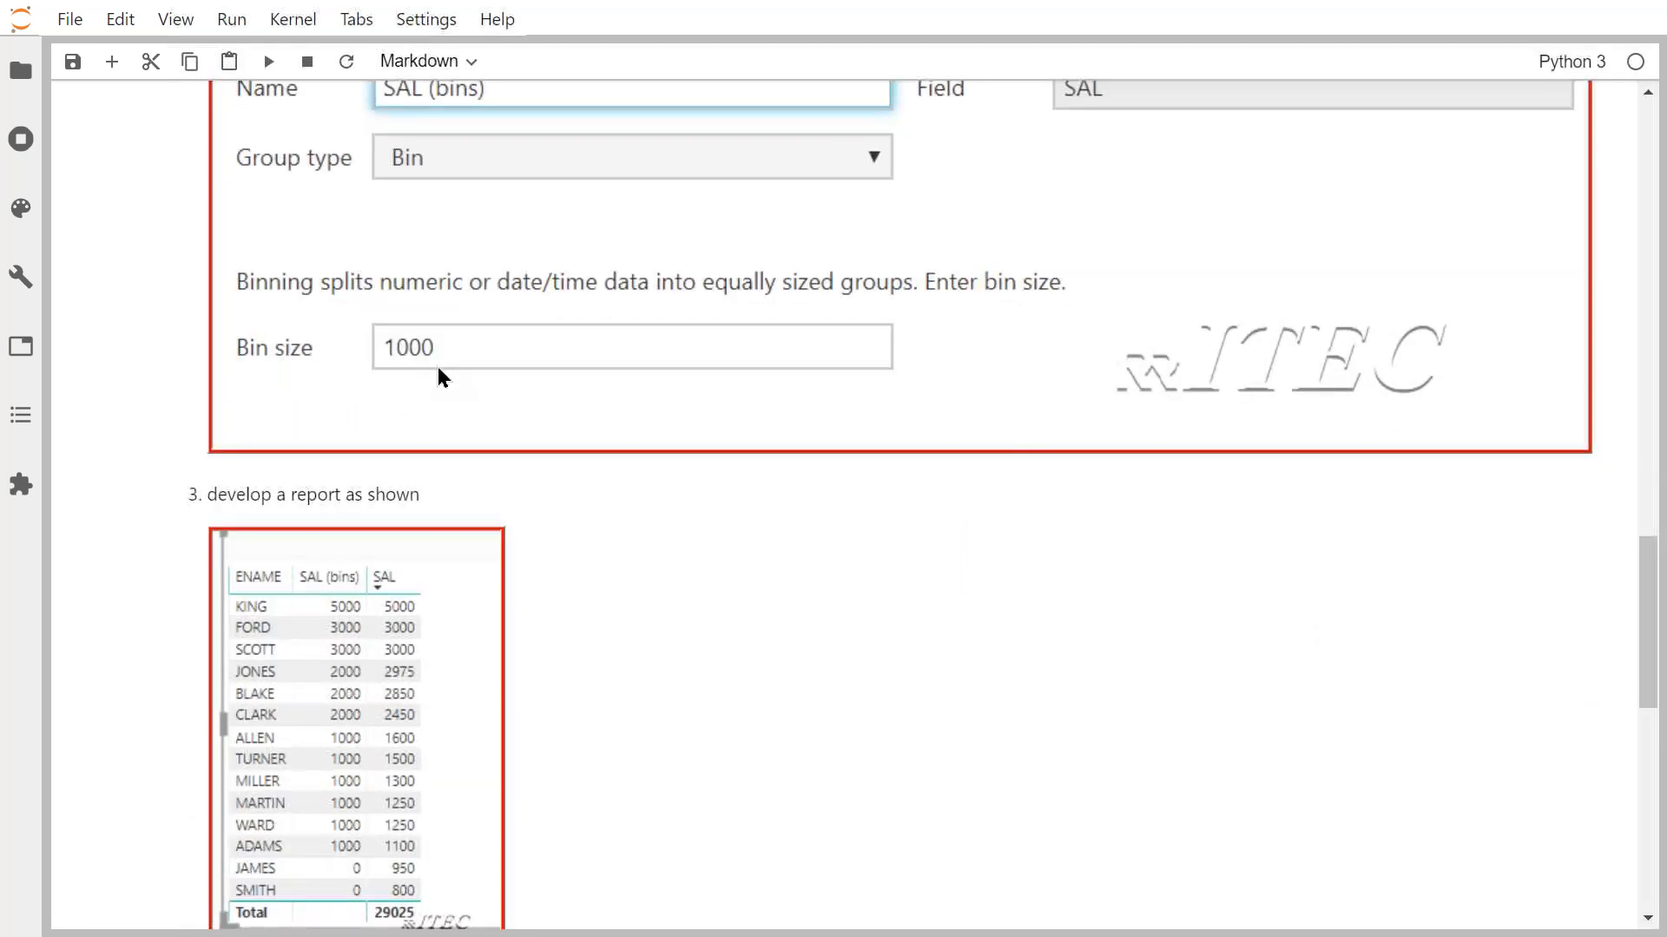
scroll(439, 375, down, 1)
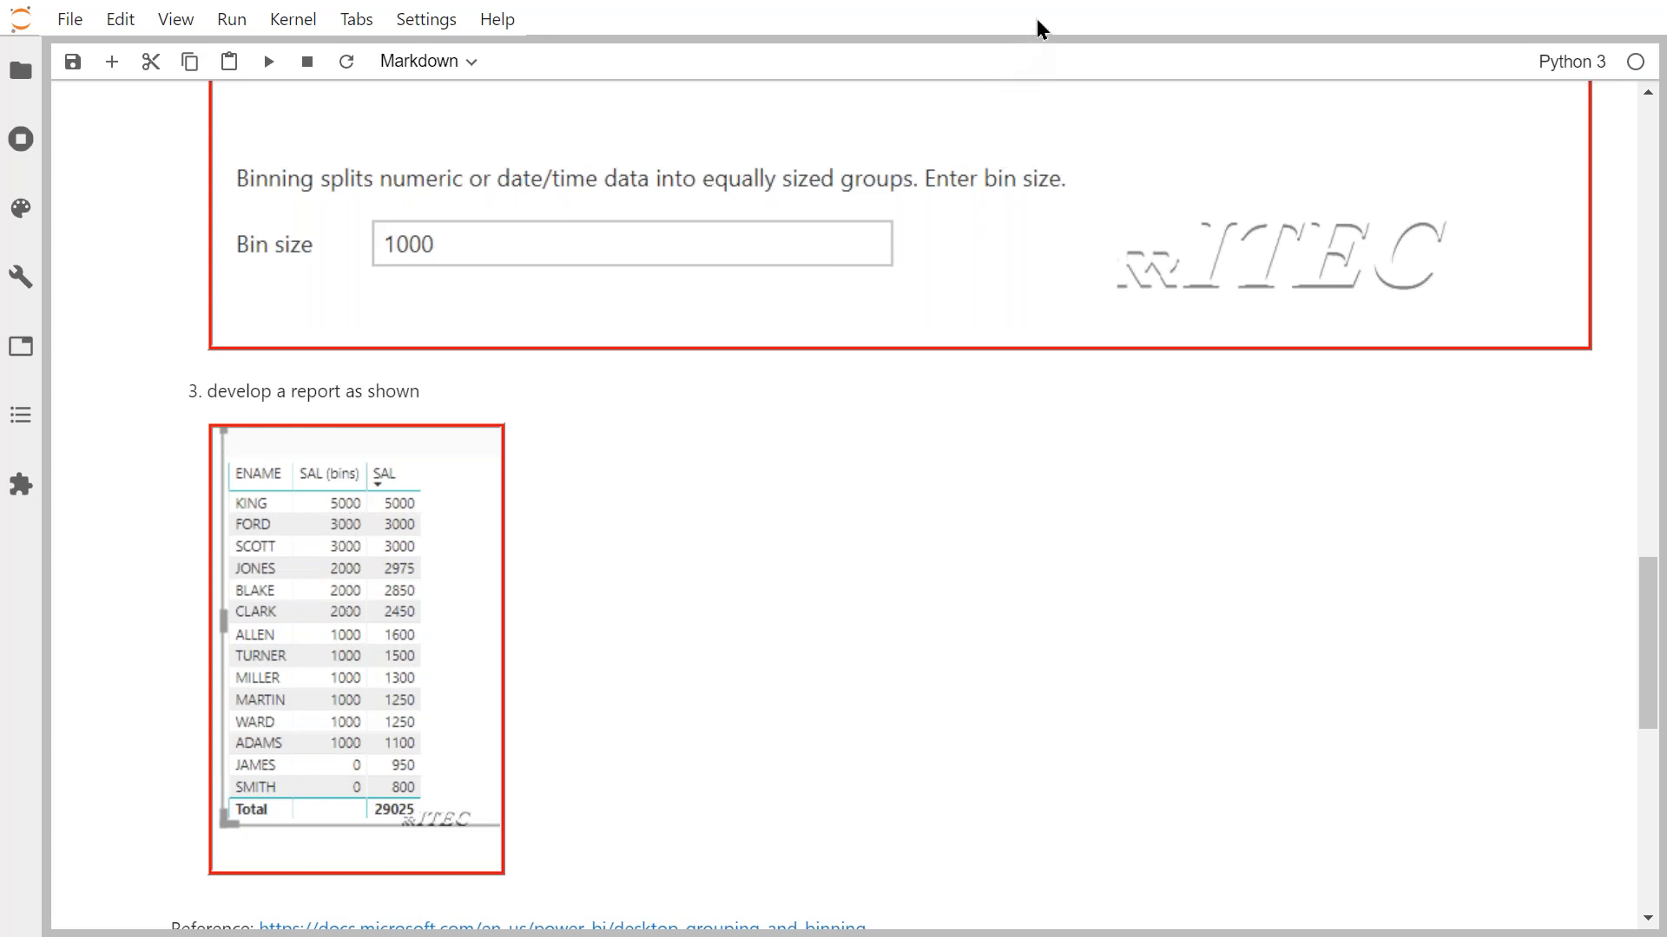
Sketch the 0-999 bin range and circle the 950 and 800 salaries linked to it.
mouse_move(787, 449)
mouse_down()
mouse_move(770, 559)
mouse_move(786, 457)
mouse_up()
drag(881, 496, 970, 480)
drag(998, 425, 1036, 536)
mouse_move(1115, 424)
mouse_down()
mouse_move(1091, 487)
mouse_move(1120, 422)
mouse_up()
mouse_move(1198, 399)
mouse_down()
mouse_move(1195, 413)
mouse_move(1330, 391)
mouse_up()
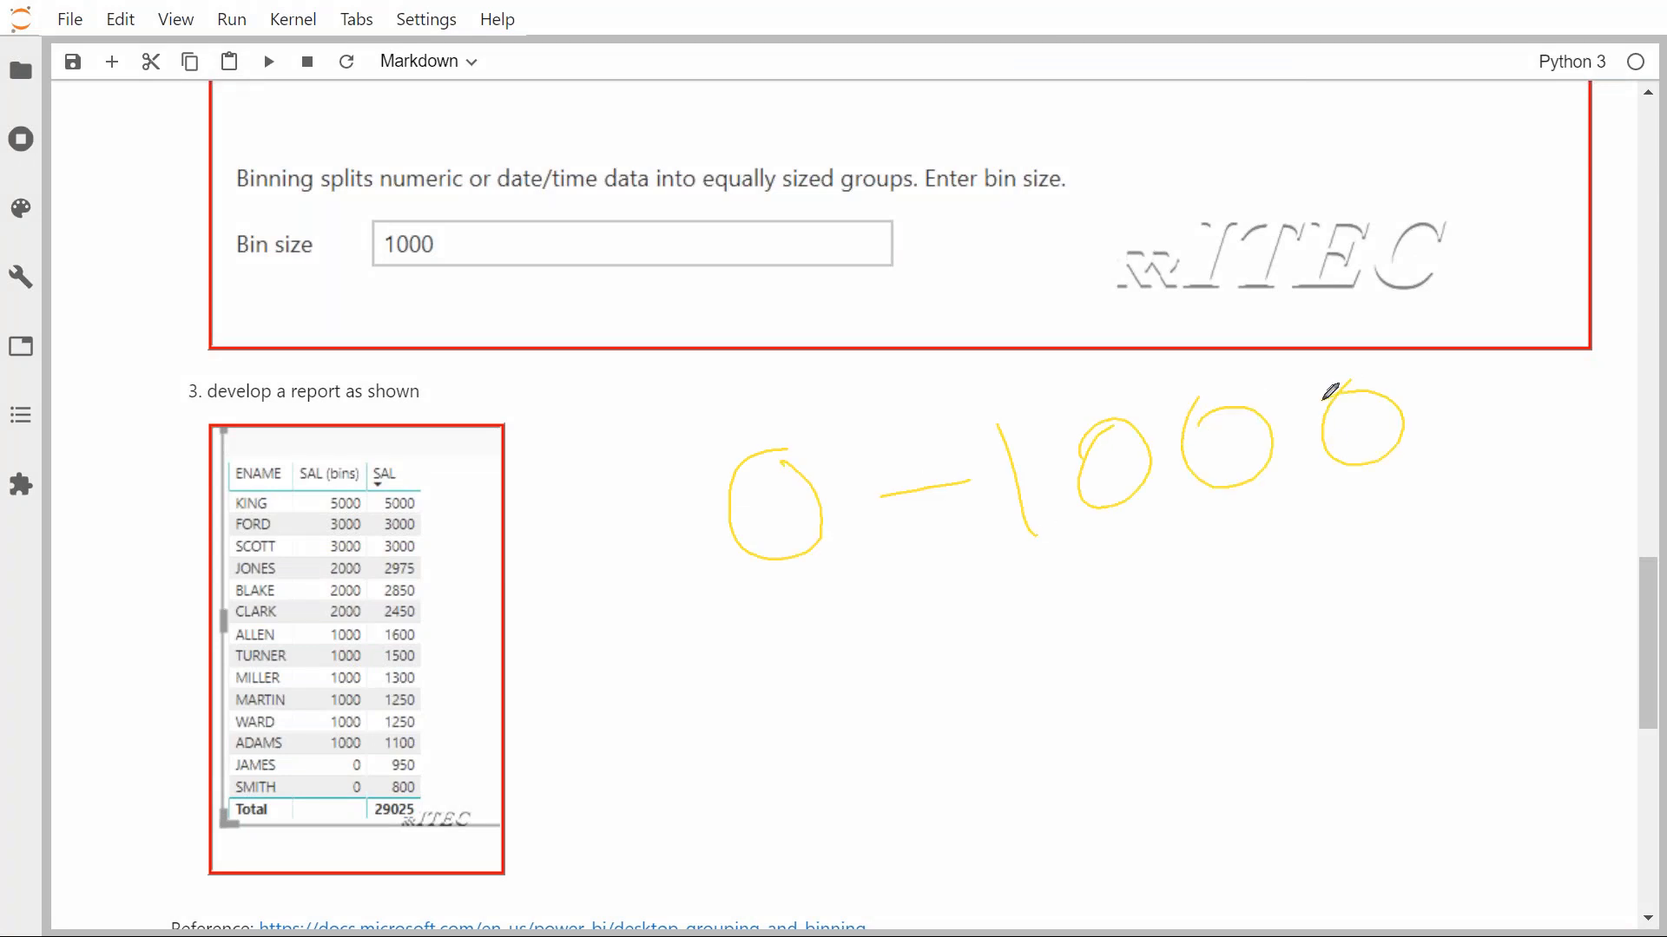
mouse_move(432, 758)
mouse_down()
mouse_move(420, 824)
mouse_move(440, 756)
mouse_move(675, 440)
mouse_move(821, 436)
mouse_up()
drag(651, 430, 640, 570)
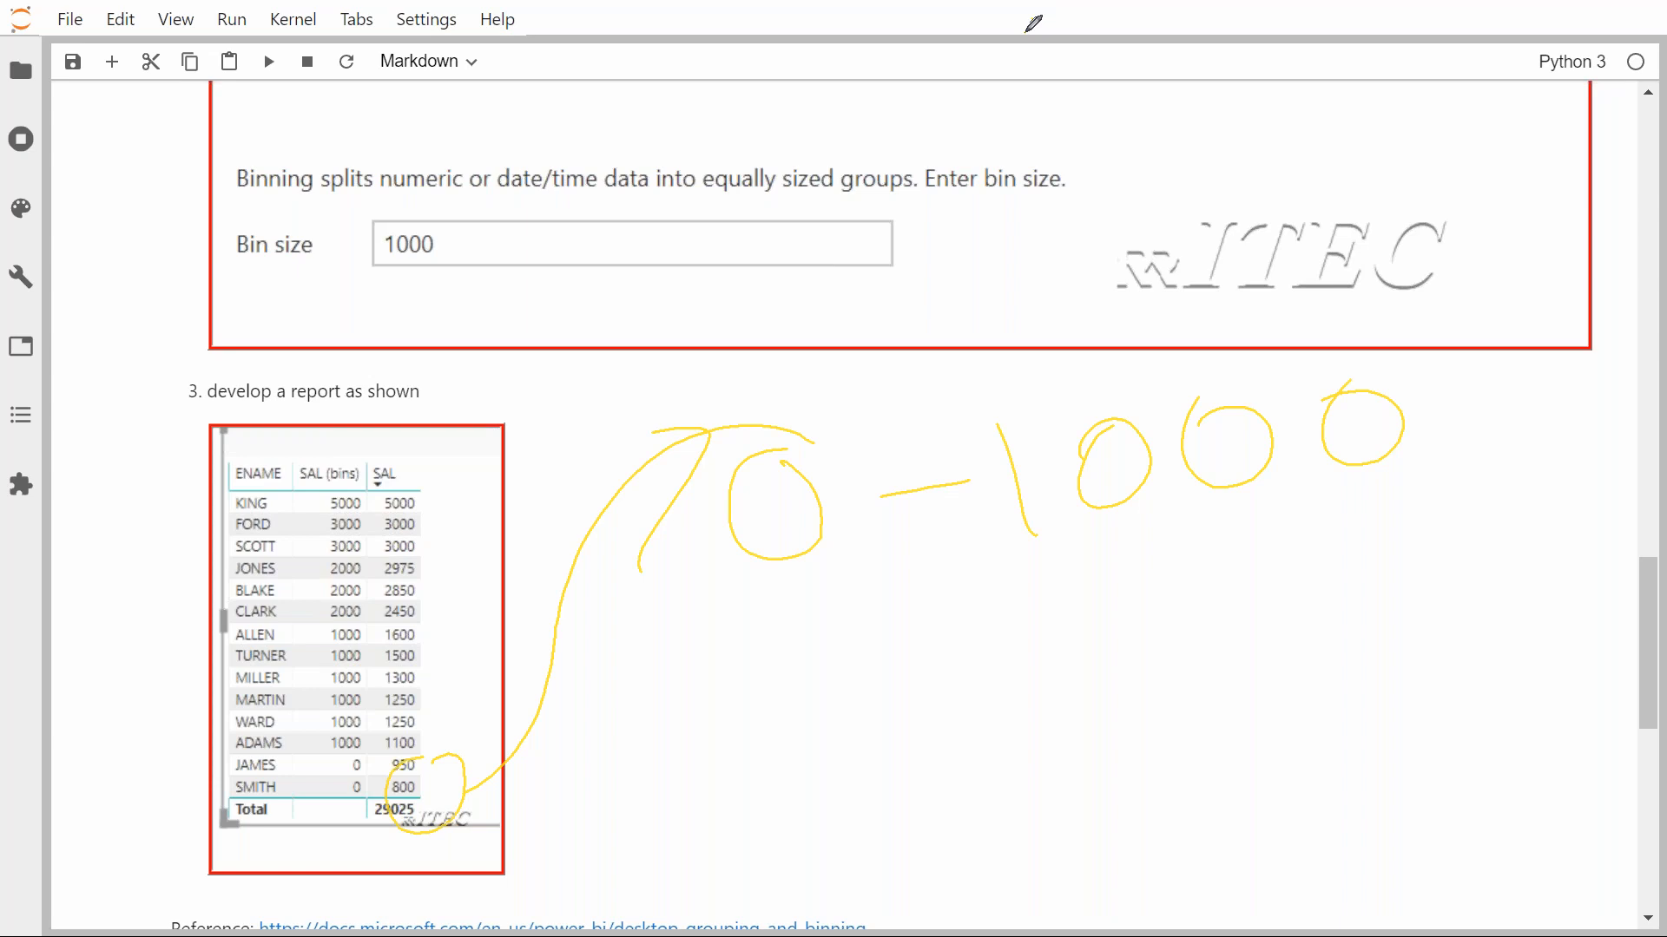
mouse_move(1016, 408)
mouse_down()
mouse_move(1142, 443)
mouse_move(1125, 431)
mouse_move(1176, 579)
mouse_up()
mouse_move(1259, 422)
mouse_down()
mouse_move(1279, 409)
mouse_move(1324, 562)
mouse_up()
mouse_move(1389, 397)
mouse_down()
mouse_move(1320, 409)
mouse_move(1395, 383)
mouse_move(1420, 537)
mouse_up()
Write the 1000-1999 range and circle the ALLEN to ADAMS rows belonging to it.
drag(736, 682, 773, 768)
mouse_move(812, 664)
mouse_down()
mouse_move(933, 691)
mouse_move(903, 664)
mouse_up()
mouse_move(984, 647)
mouse_down()
mouse_move(982, 669)
mouse_move(1018, 641)
mouse_move(1187, 631)
mouse_up()
drag(1237, 582, 1293, 707)
mouse_move(1354, 596)
mouse_down()
mouse_move(1380, 580)
mouse_move(1417, 680)
mouse_up()
mouse_move(1465, 553)
mouse_down()
mouse_move(1507, 532)
mouse_move(1524, 647)
mouse_up()
mouse_move(1559, 525)
mouse_down()
mouse_move(1570, 503)
mouse_move(1557, 646)
mouse_up()
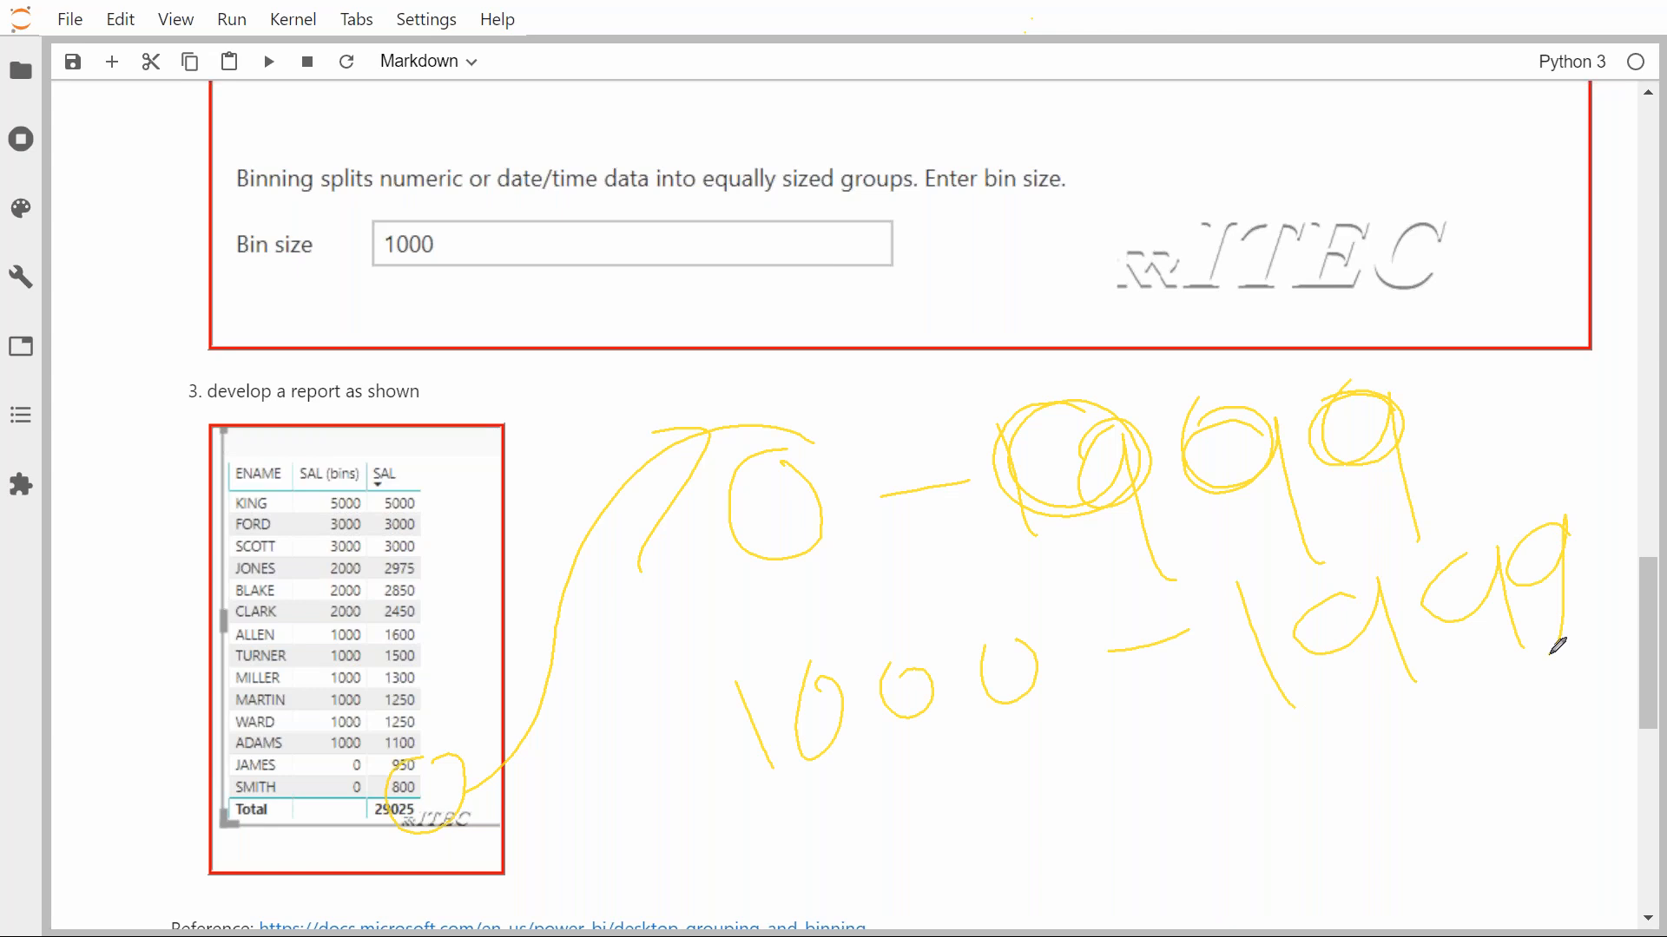
mouse_move(437, 634)
mouse_down()
mouse_move(291, 642)
mouse_move(325, 737)
mouse_move(431, 744)
mouse_move(458, 612)
mouse_move(550, 692)
mouse_move(759, 718)
mouse_up()
drag(638, 668, 653, 766)
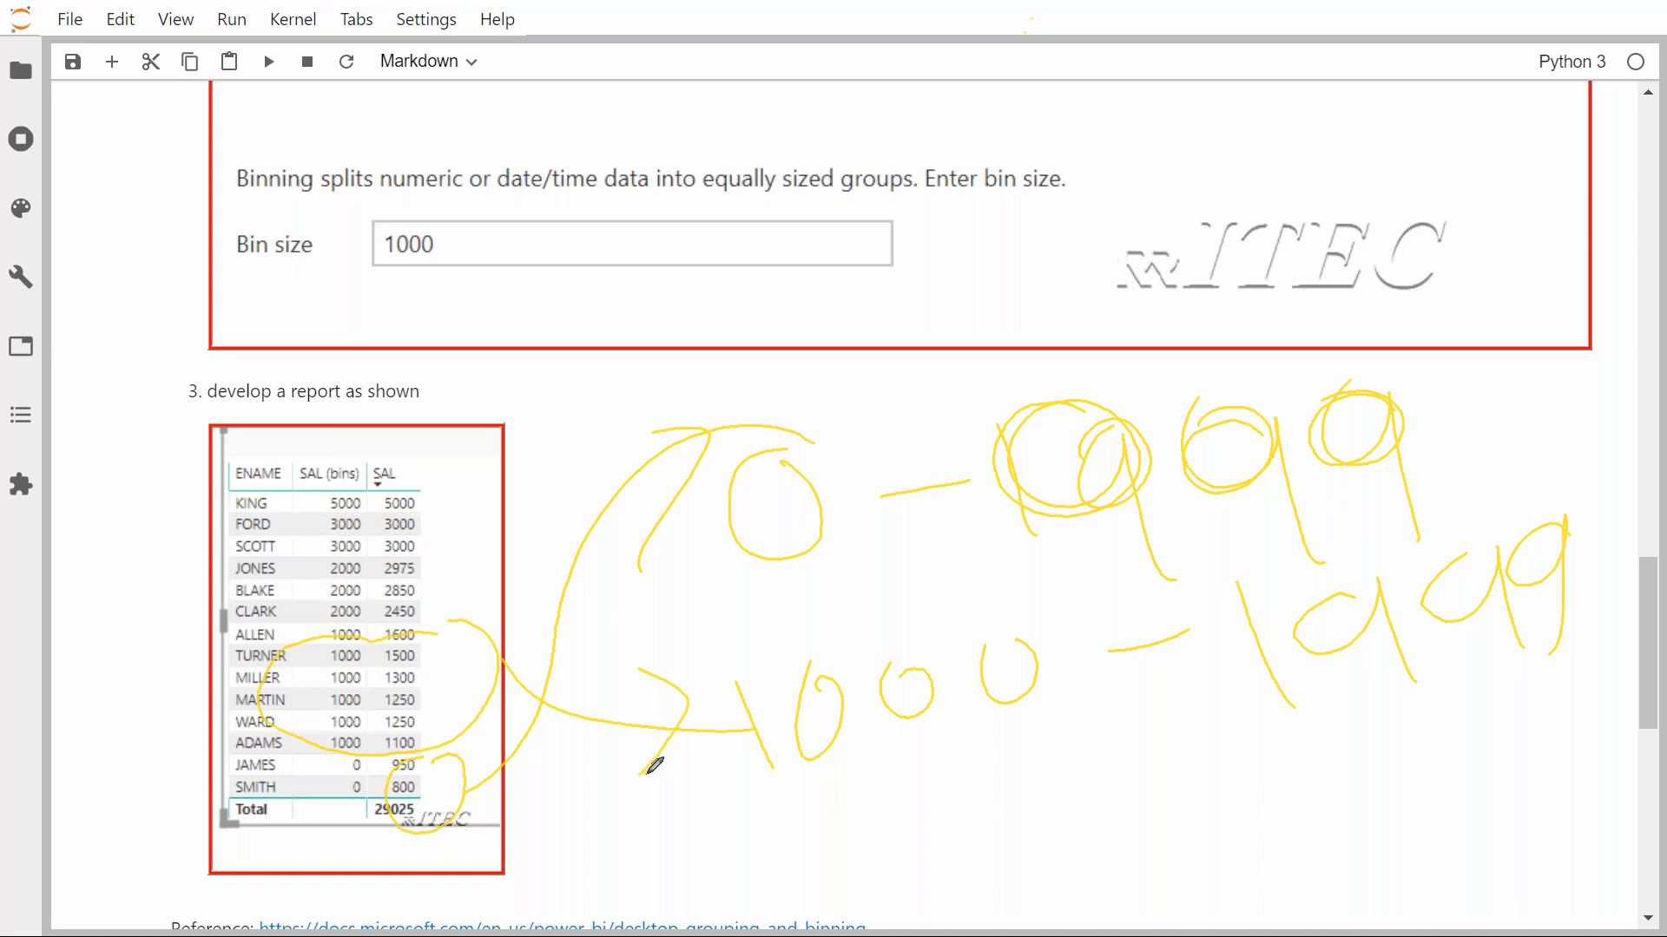
Write the 2000-2999 range, circle JONES, BLAKE and CLARK, then clear the annotations.
mouse_move(814, 849)
mouse_down()
mouse_move(907, 862)
mouse_move(971, 791)
mouse_move(1134, 744)
mouse_move(1358, 785)
mouse_move(1411, 712)
mouse_move(1473, 695)
mouse_move(1533, 755)
mouse_move(1574, 688)
mouse_move(1590, 741)
mouse_up()
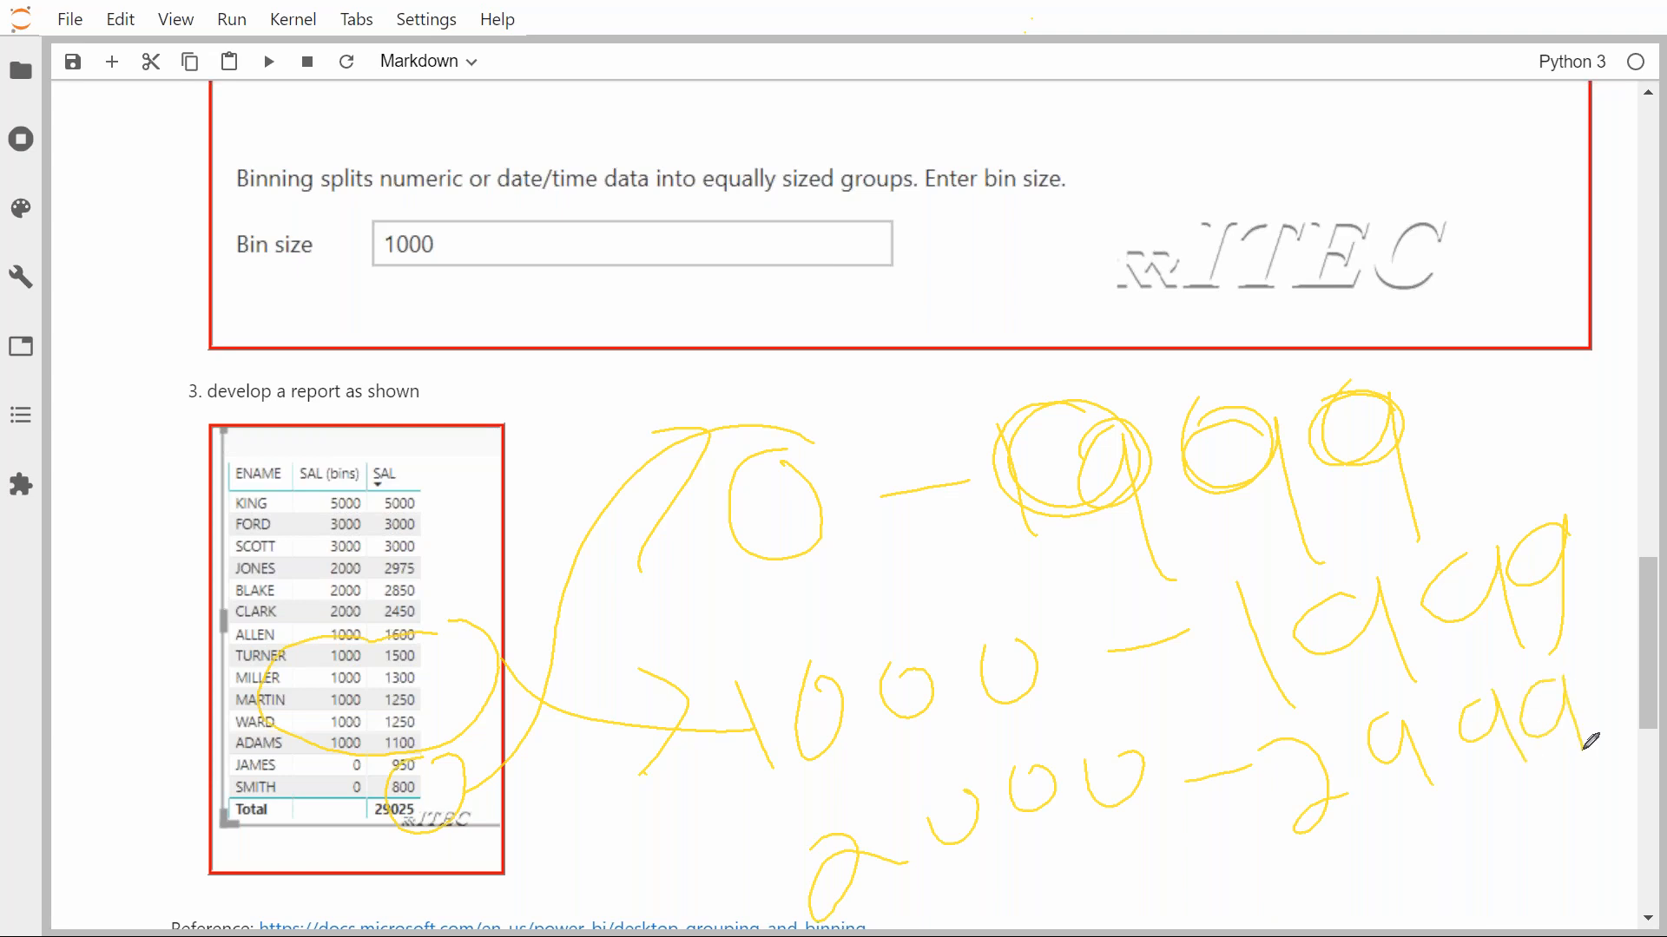
mouse_move(408, 547)
mouse_down()
mouse_move(318, 594)
mouse_move(479, 568)
mouse_move(448, 543)
mouse_move(655, 617)
mouse_move(957, 831)
mouse_up()
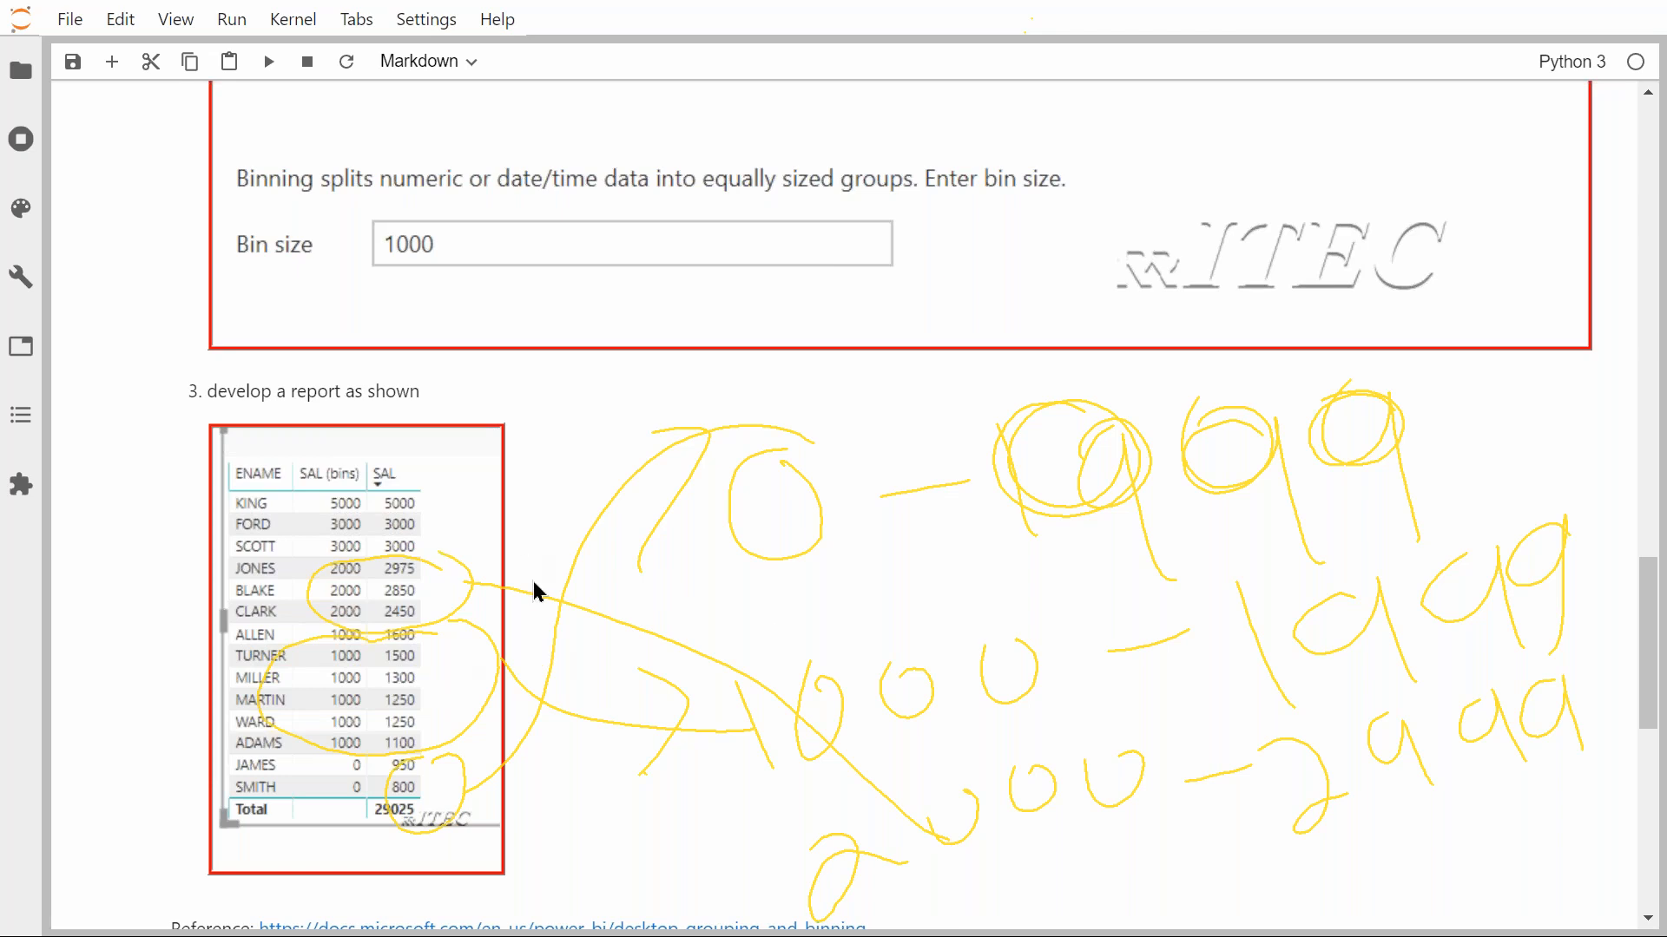
scroll(533, 581, down, 5)
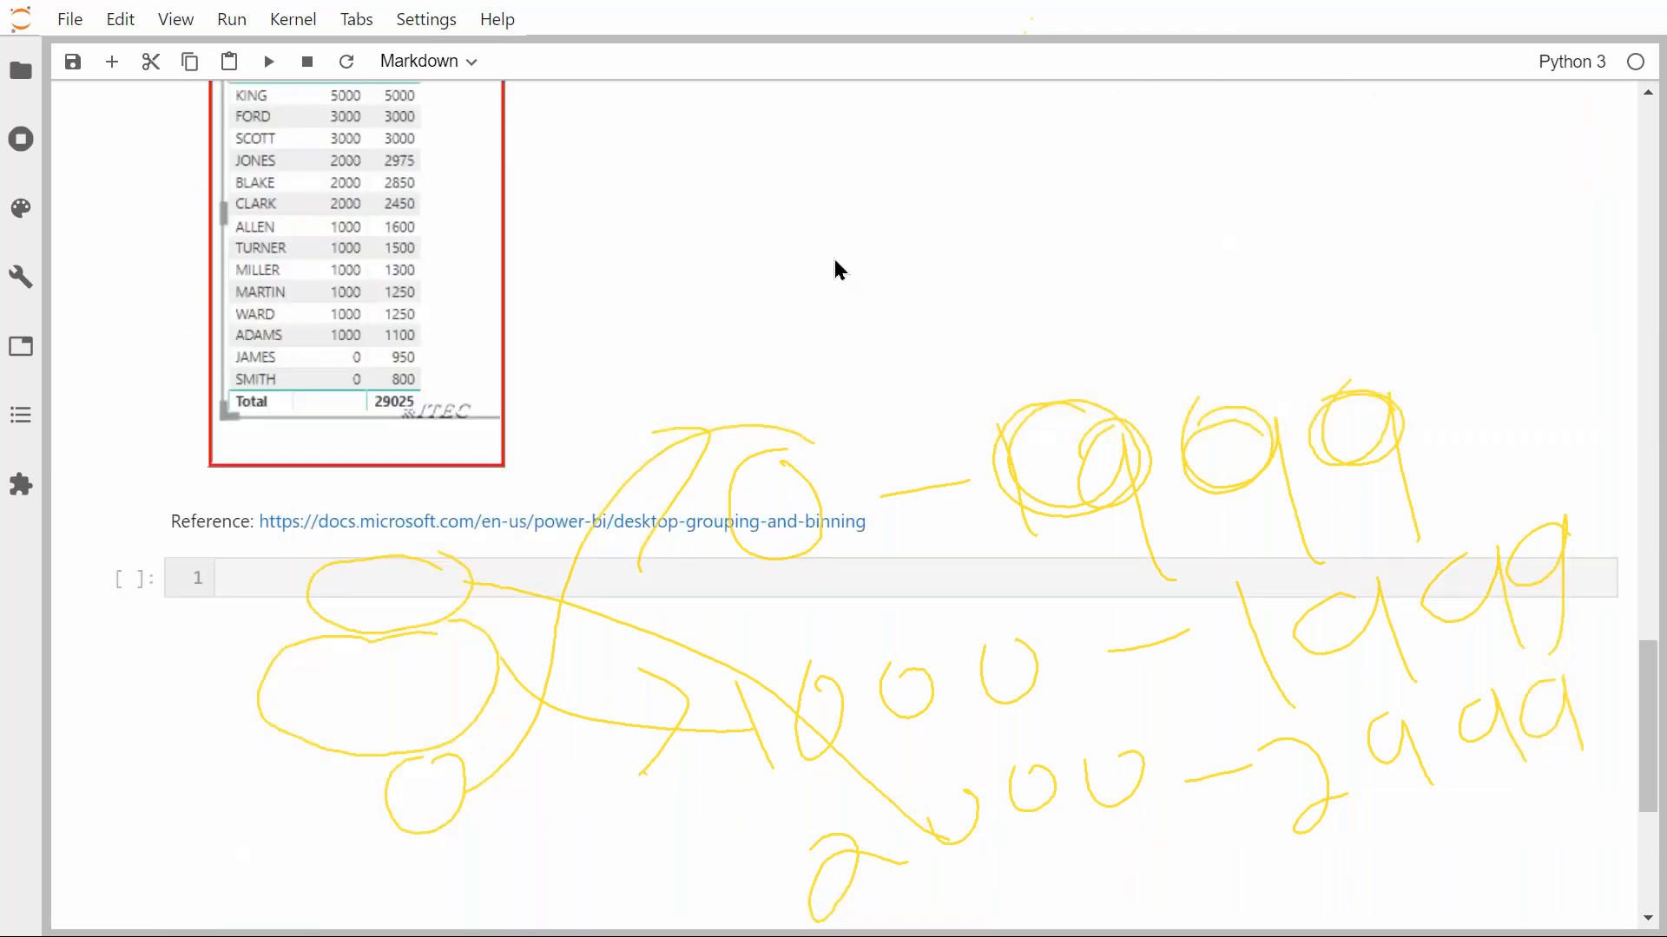
scroll(835, 260, down, 5)
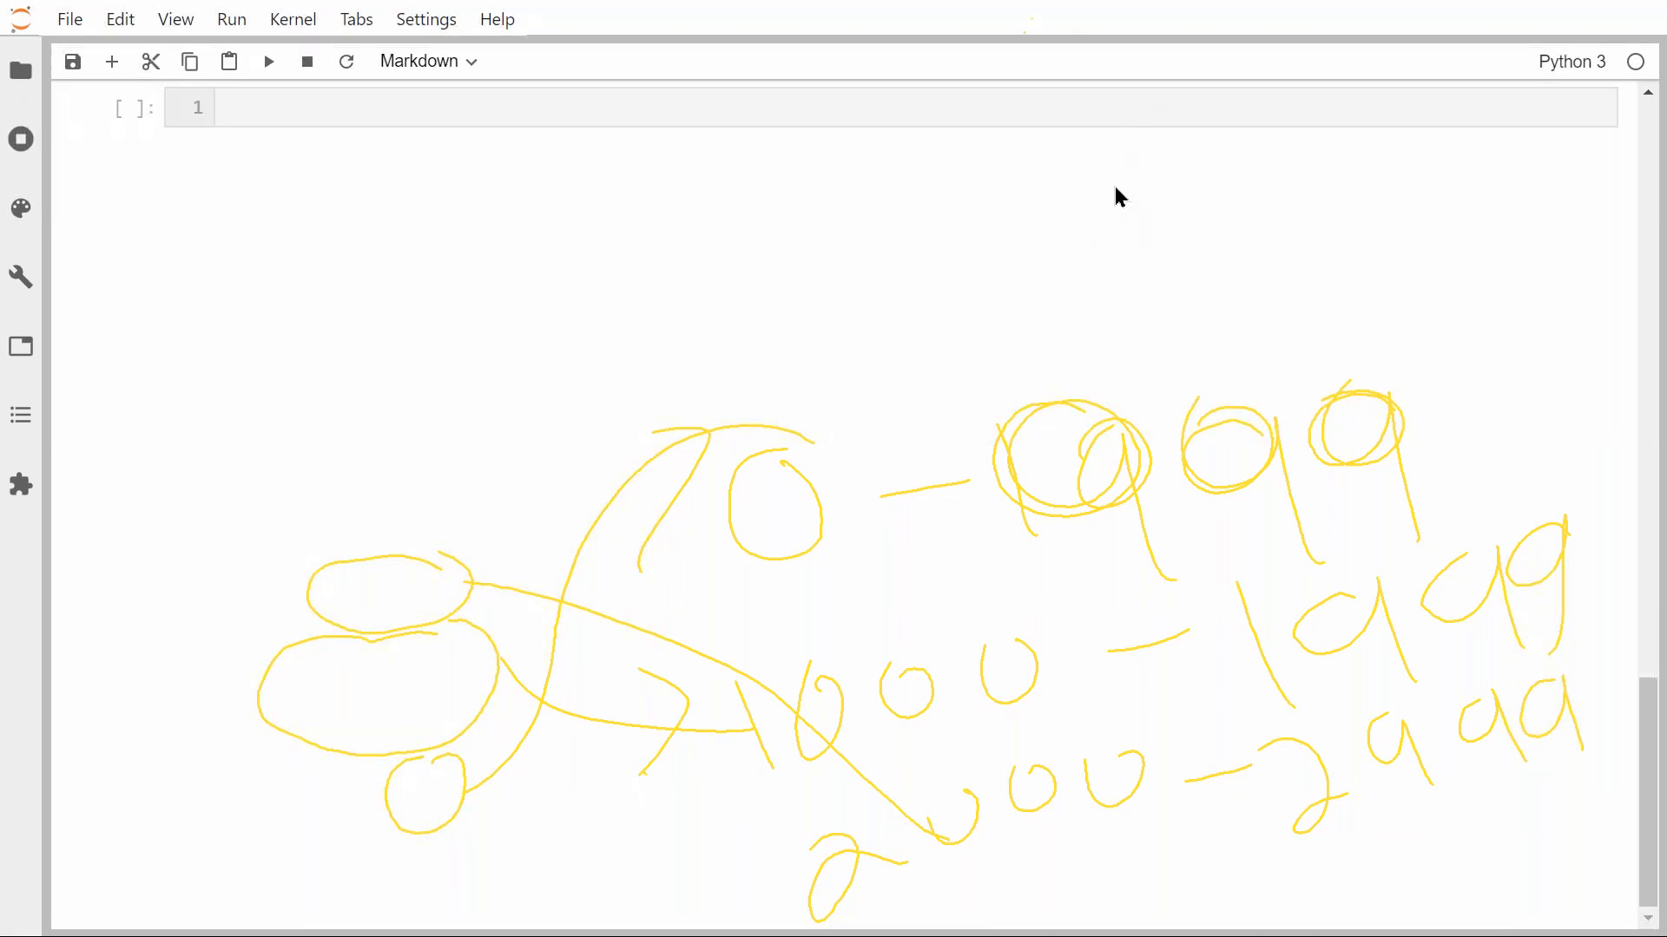
key(Escape)
scroll(841, 301, up, 4)
Open the Reference article and highlight 'grouping', 'binning' and the introduction's opening text.
click(750, 437)
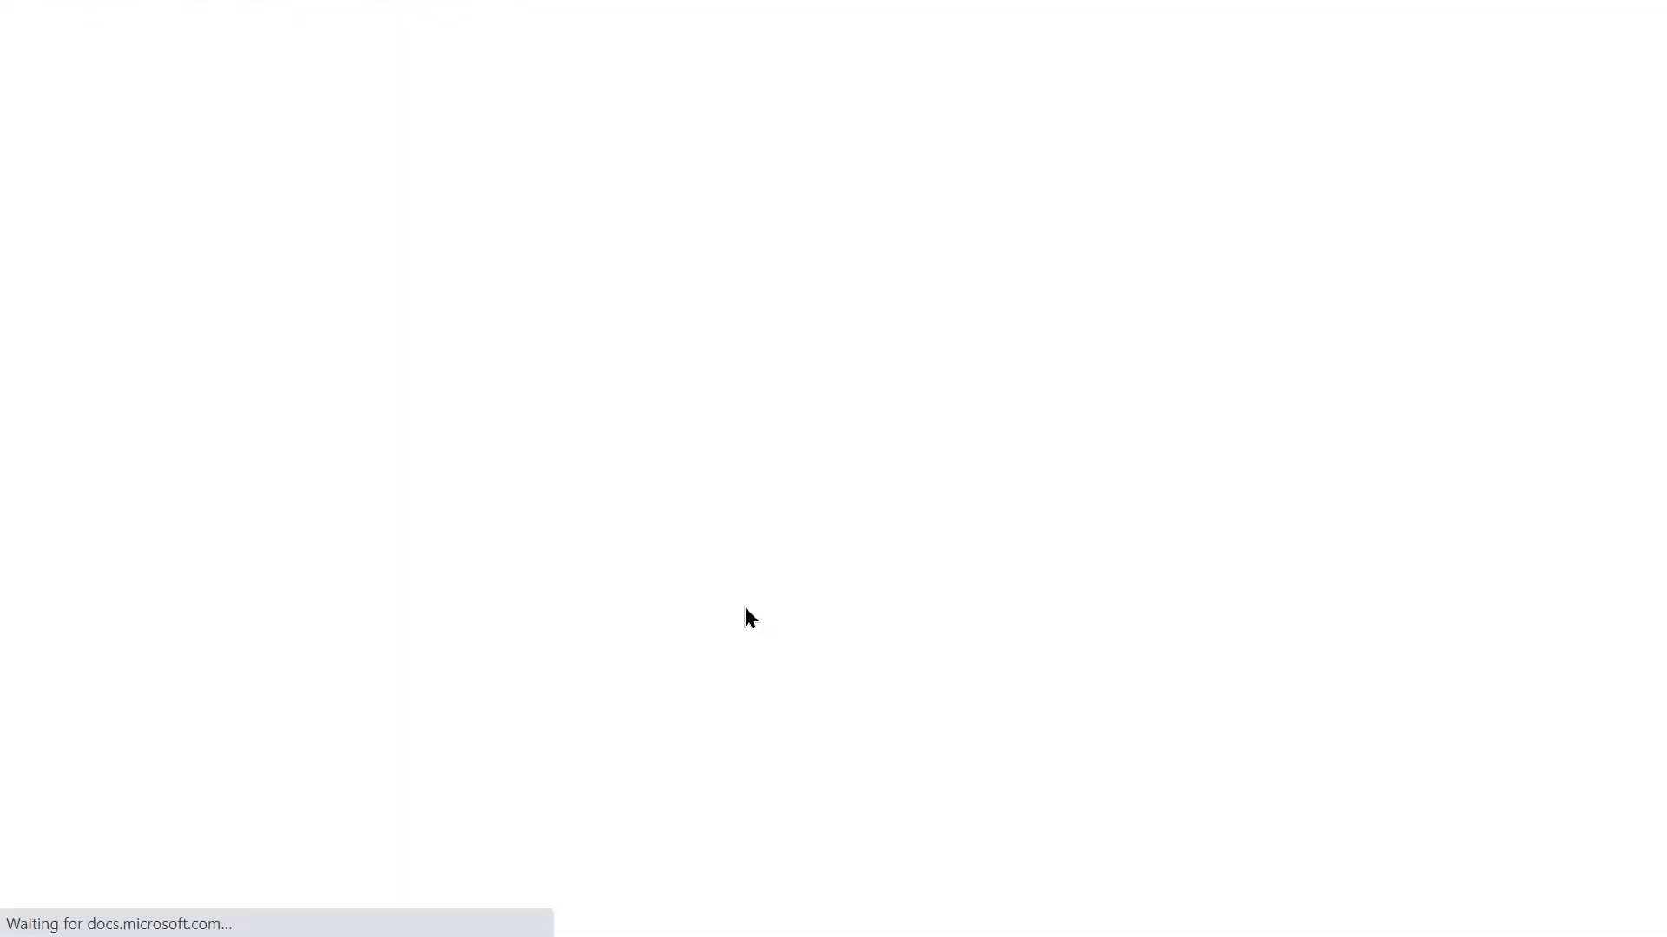
double_click(679, 243)
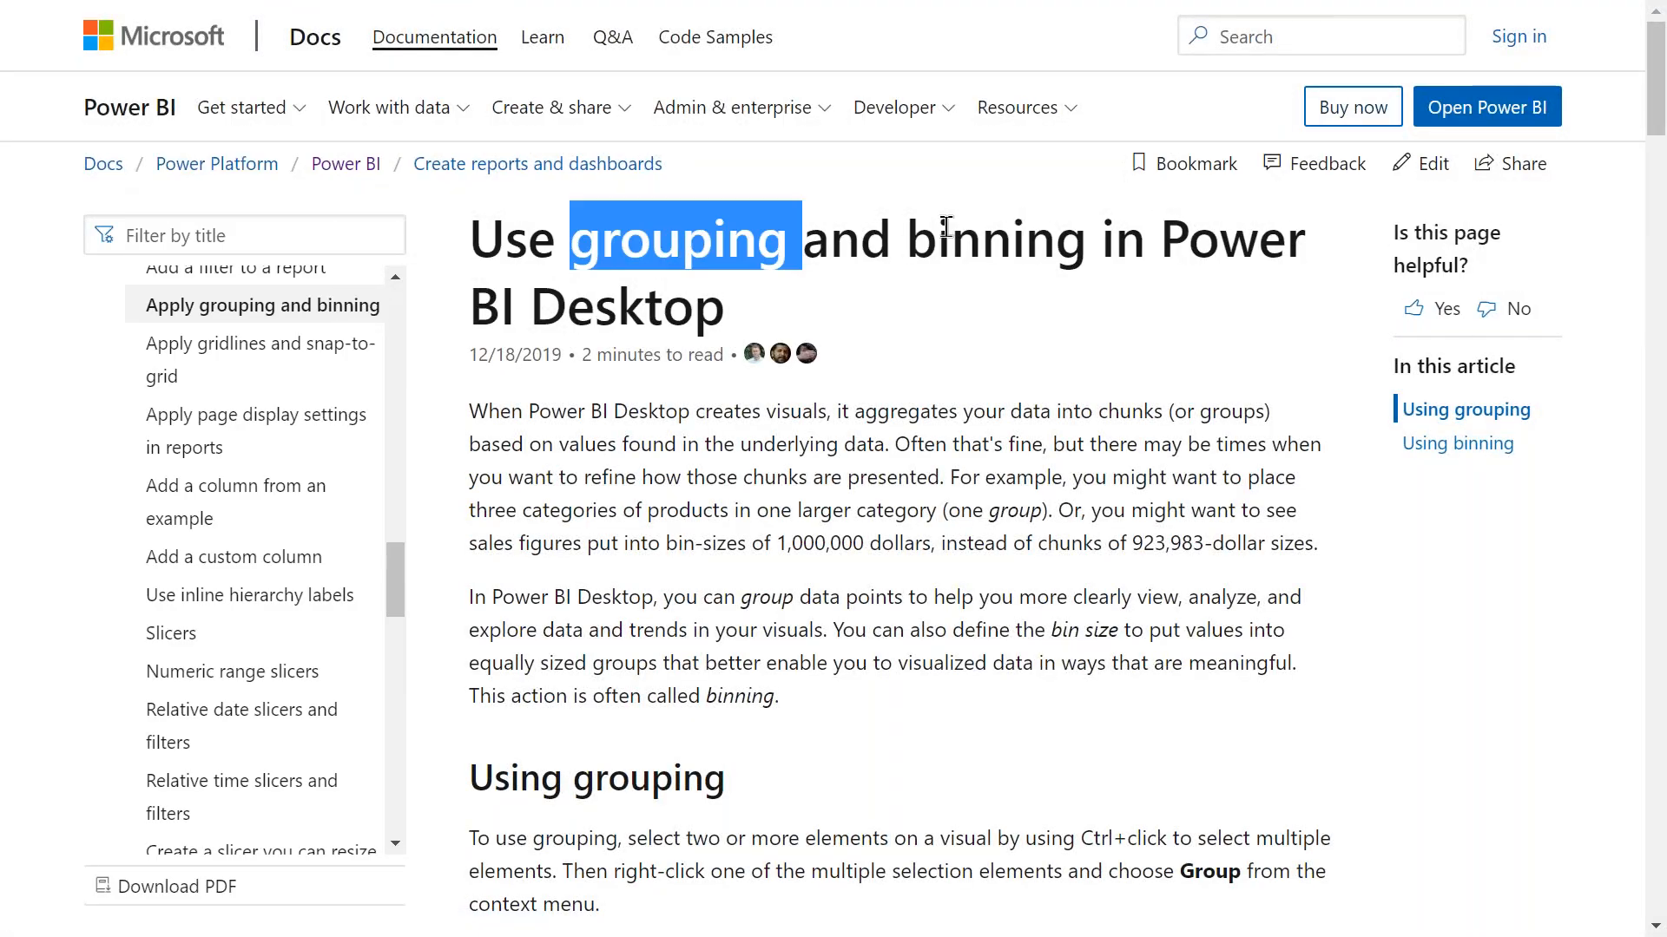
double_click(975, 240)
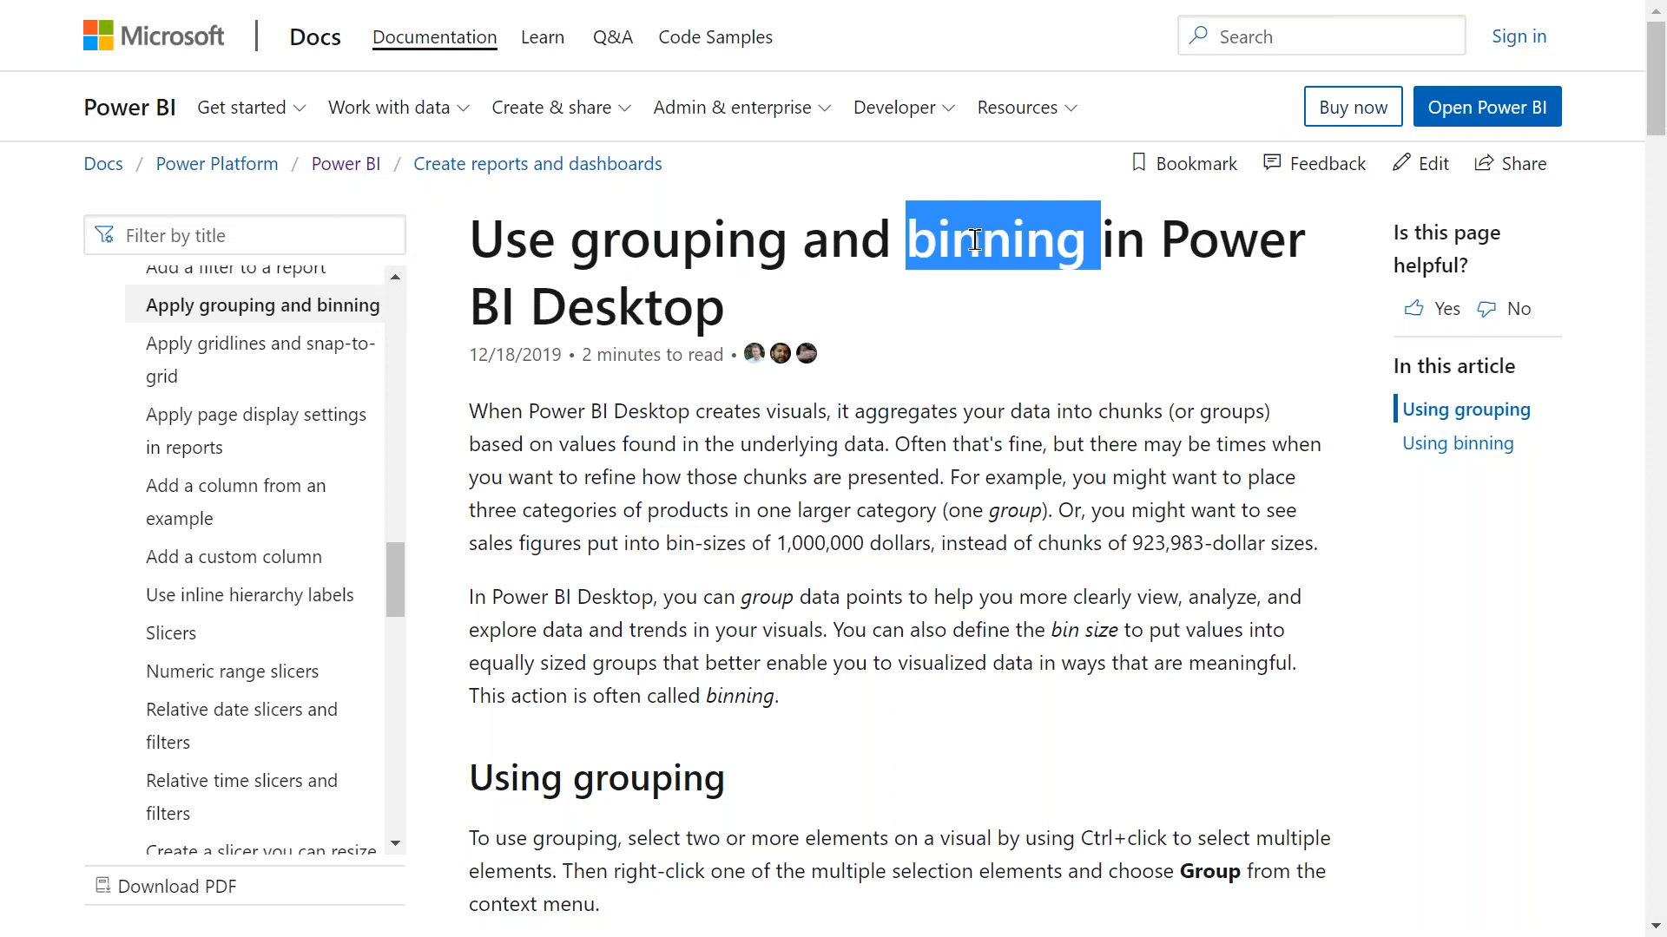
drag(484, 413, 580, 477)
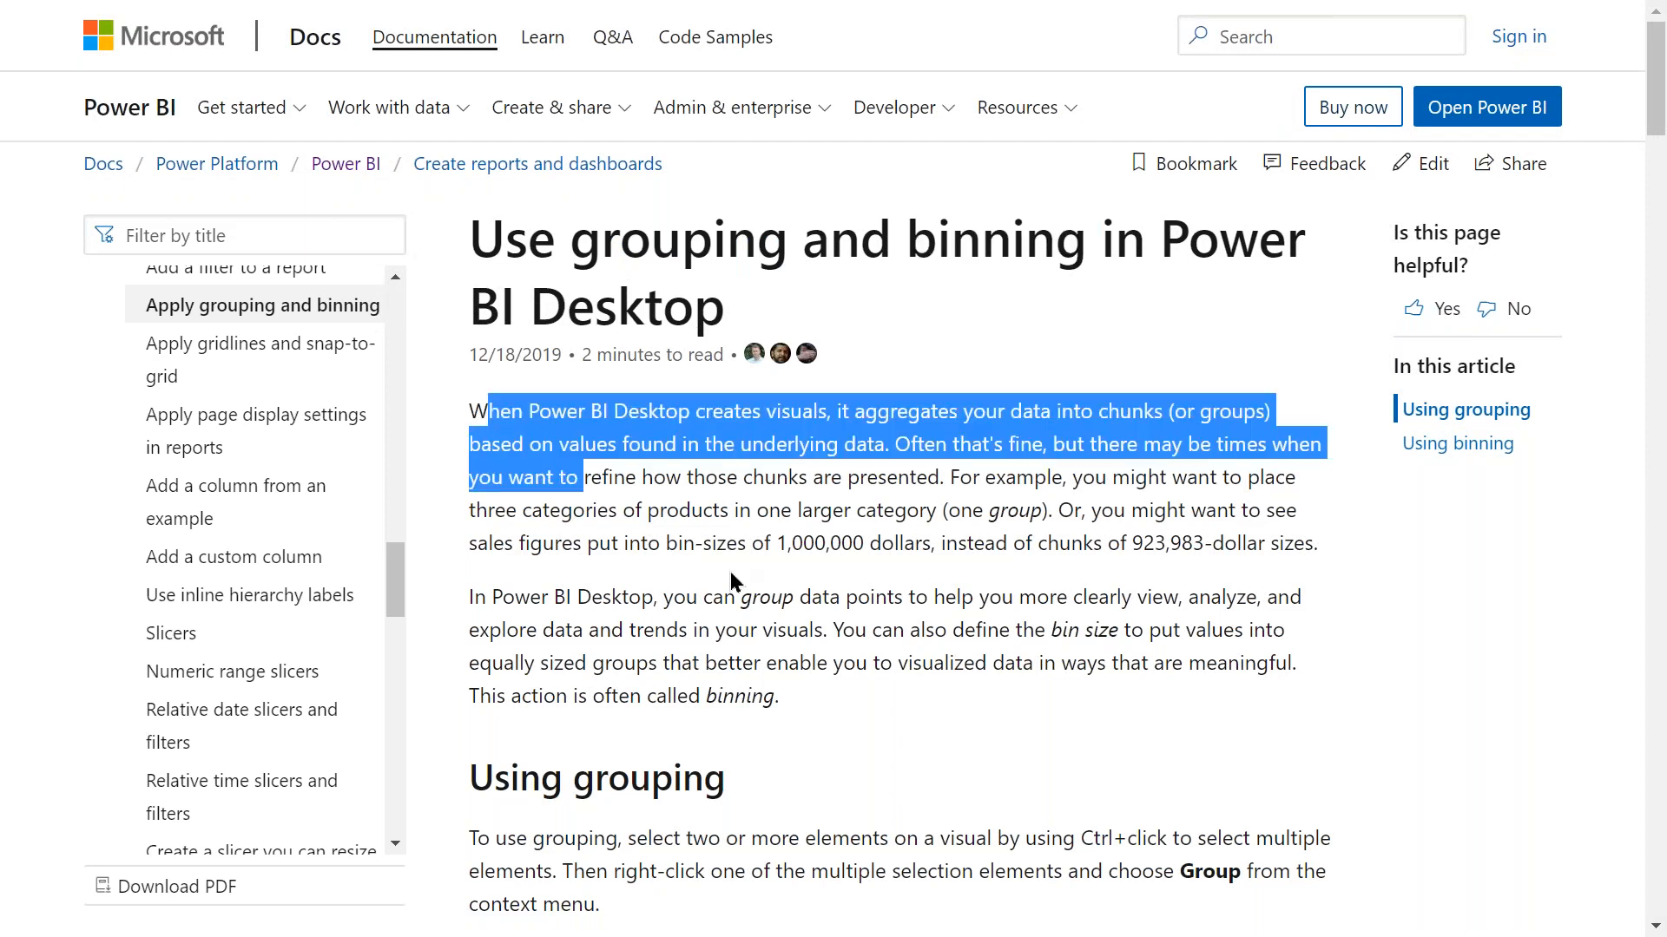
drag(732, 580, 794, 599)
Scroll the article down to its Feedback section.
scroll(1511, 183, down, 15)
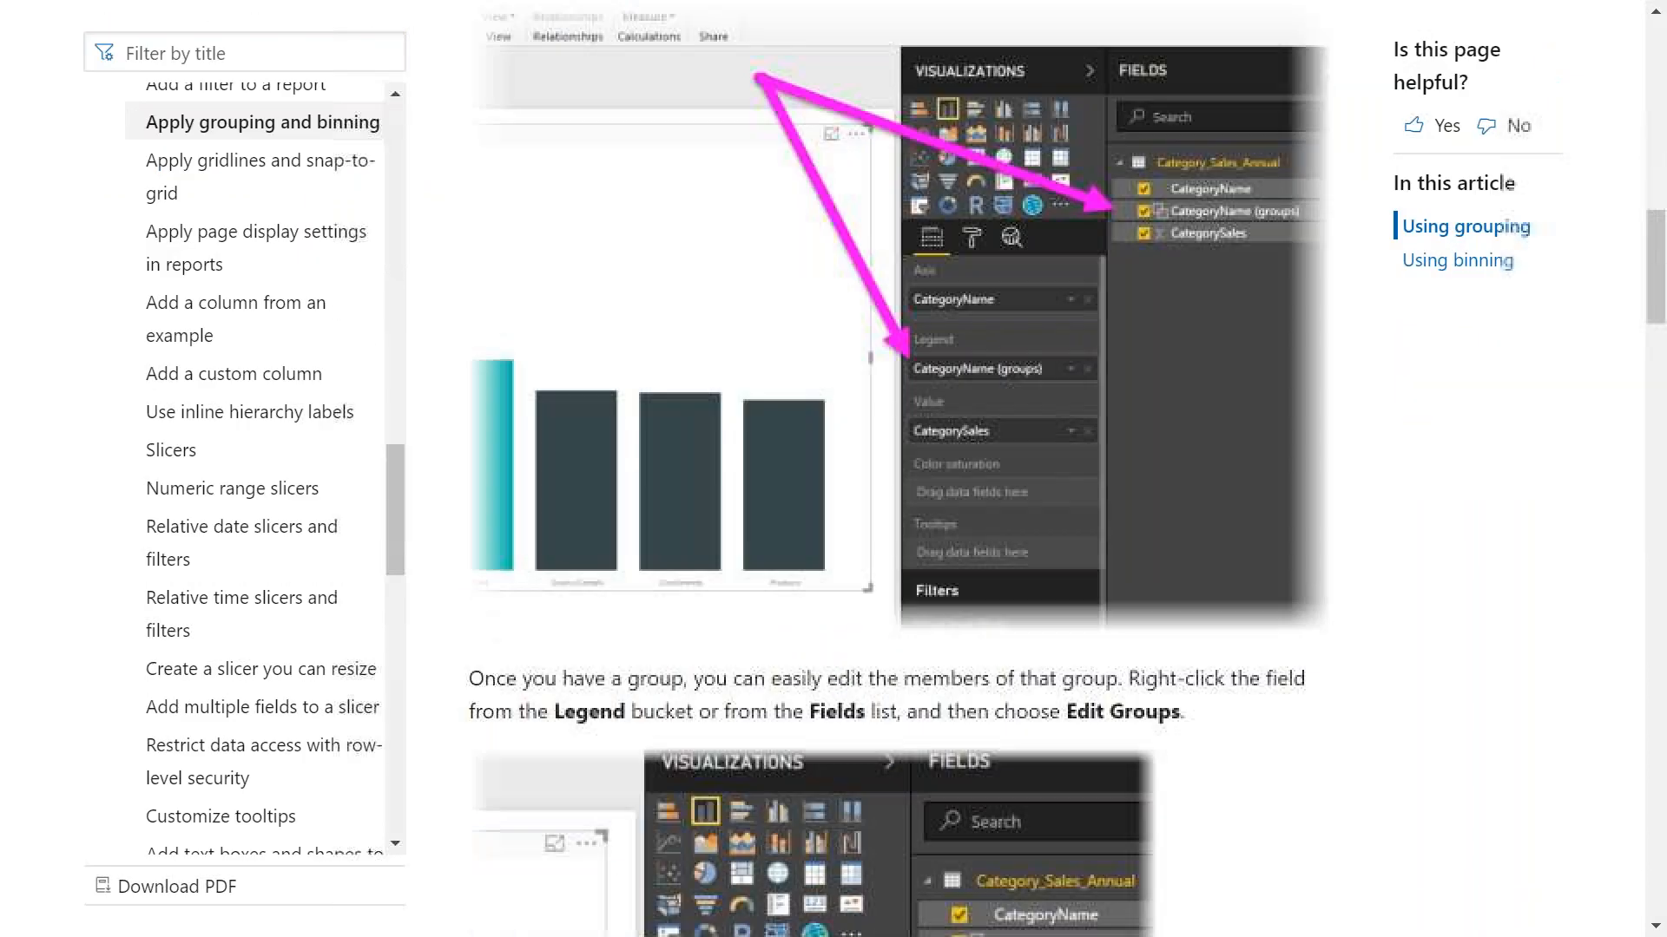
scroll(1510, 183, down, 20)
scroll(901, 469, down, 10)
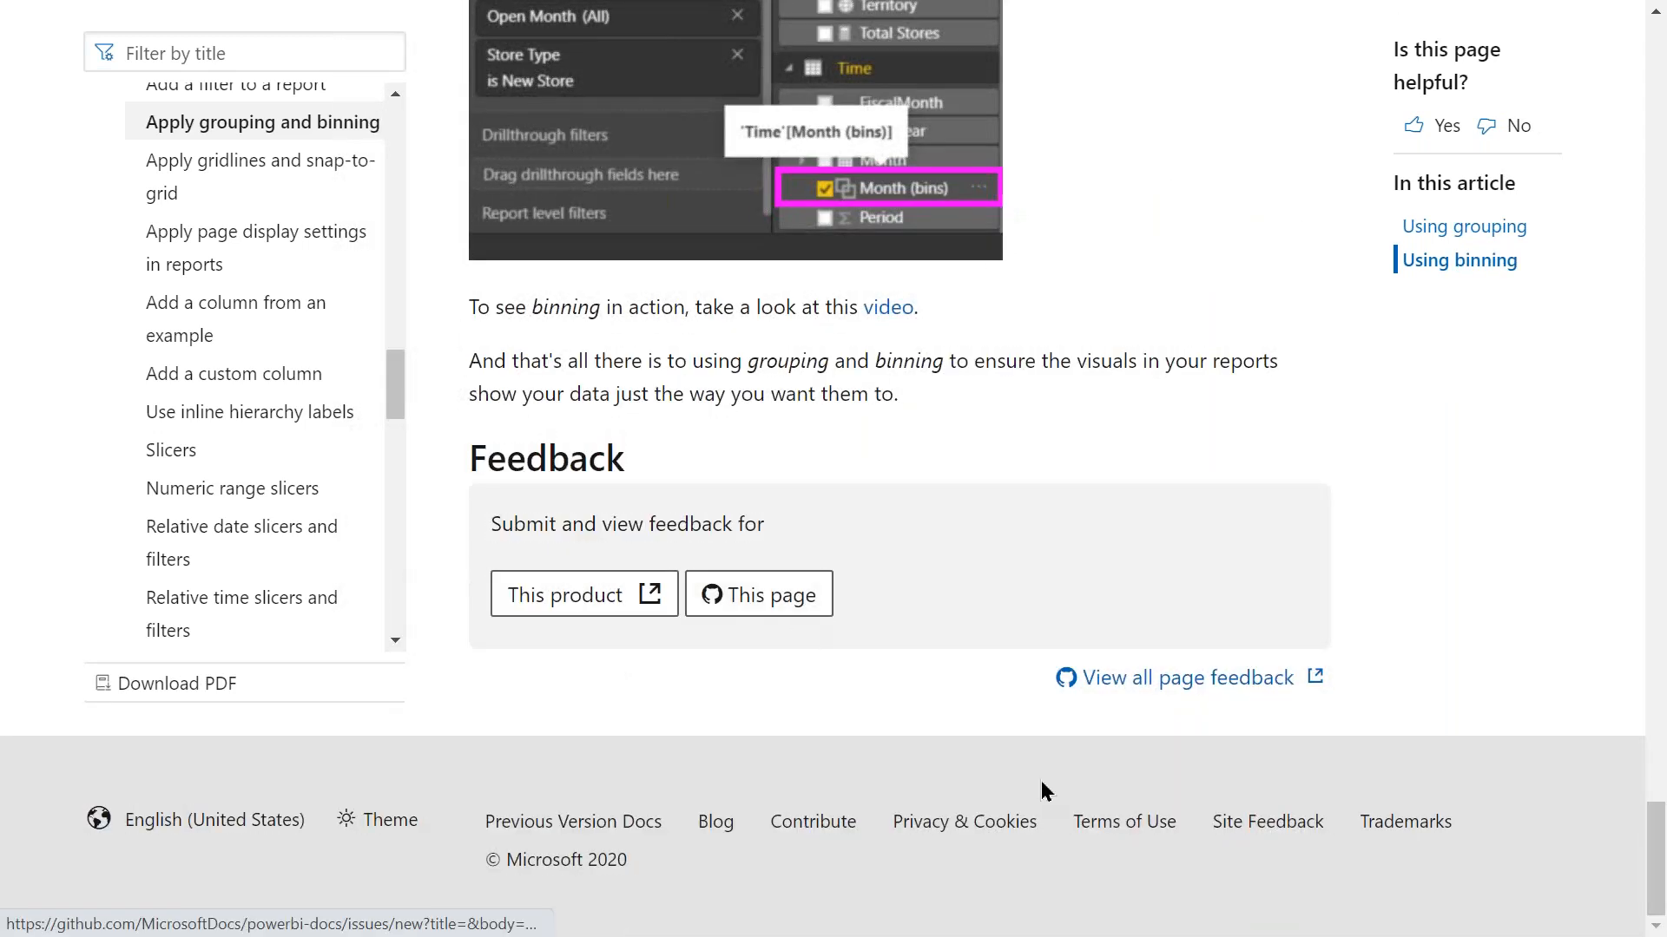